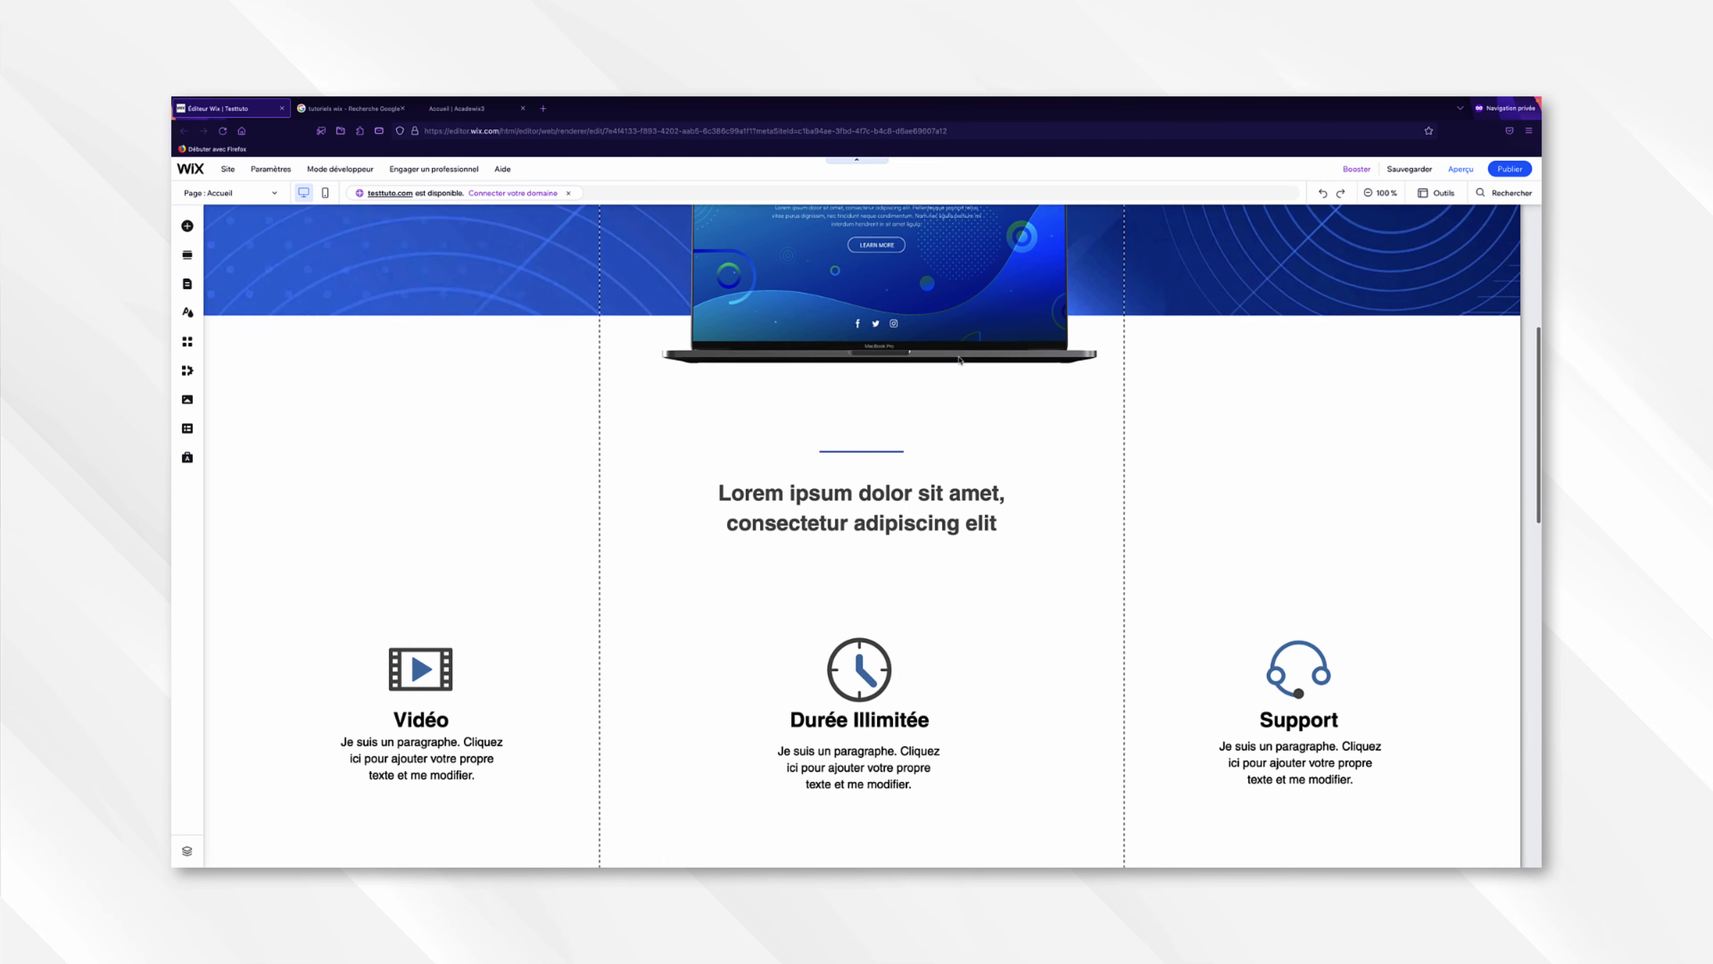
- Examine the Accueil page's sections from the laptop image through features, training and testimonials to the footer
scroll(960, 359, "down", 3)
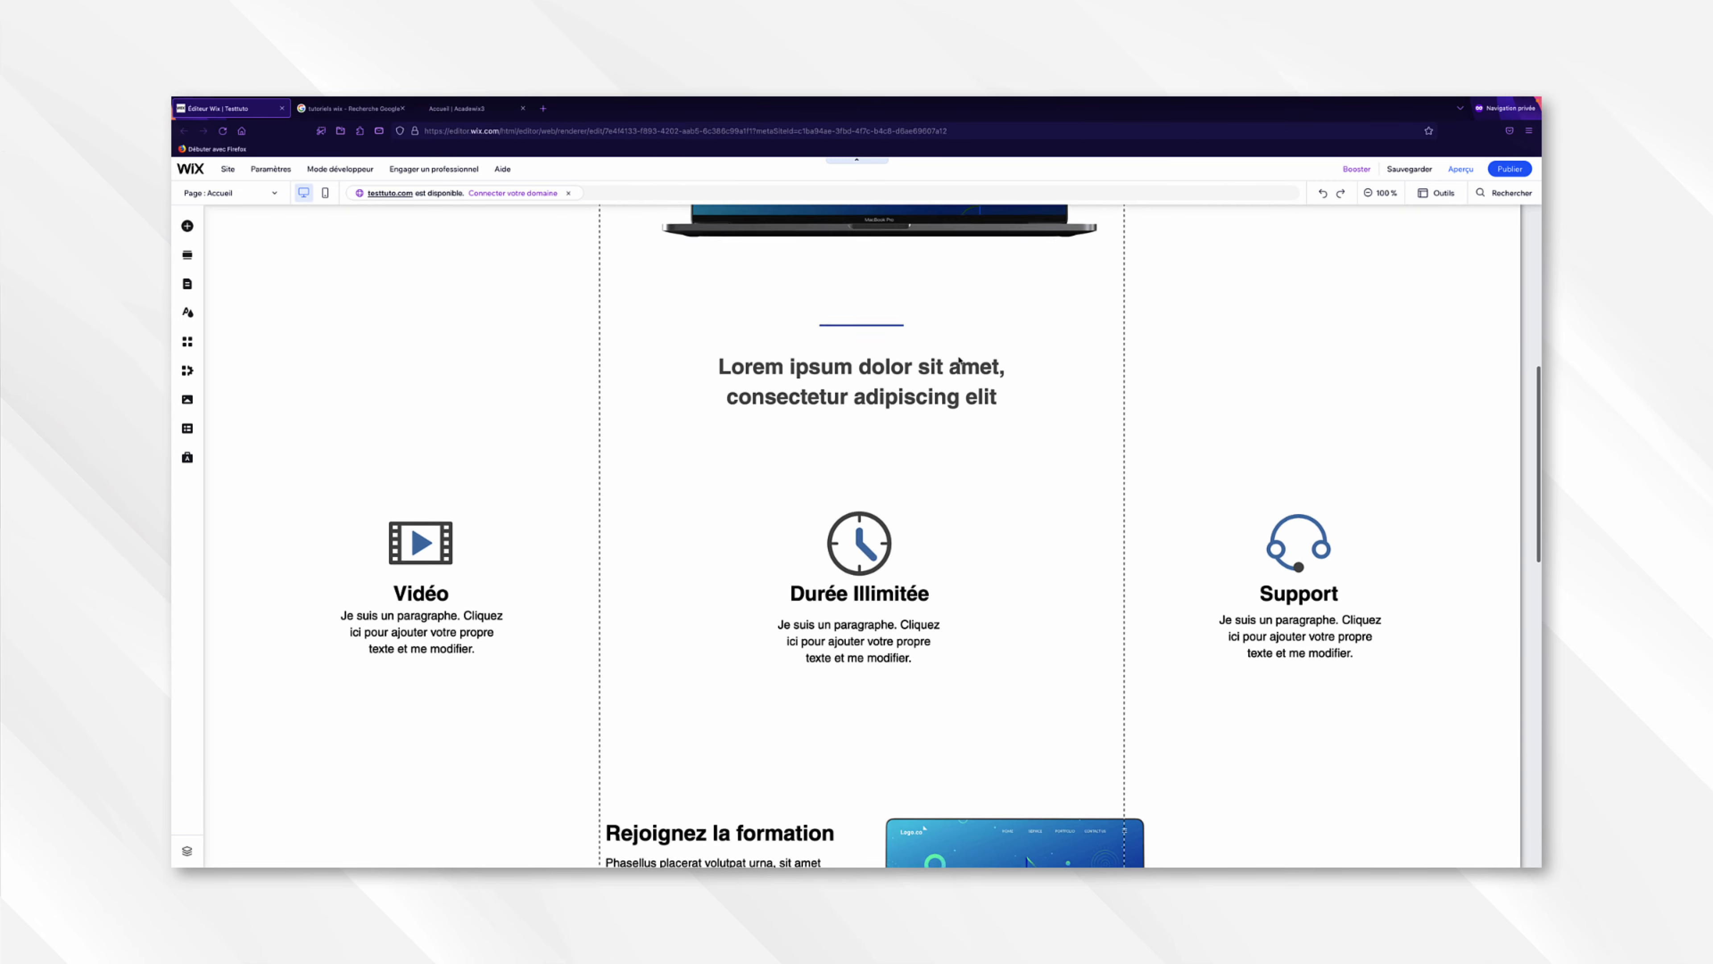
scroll(960, 360, "down", 3)
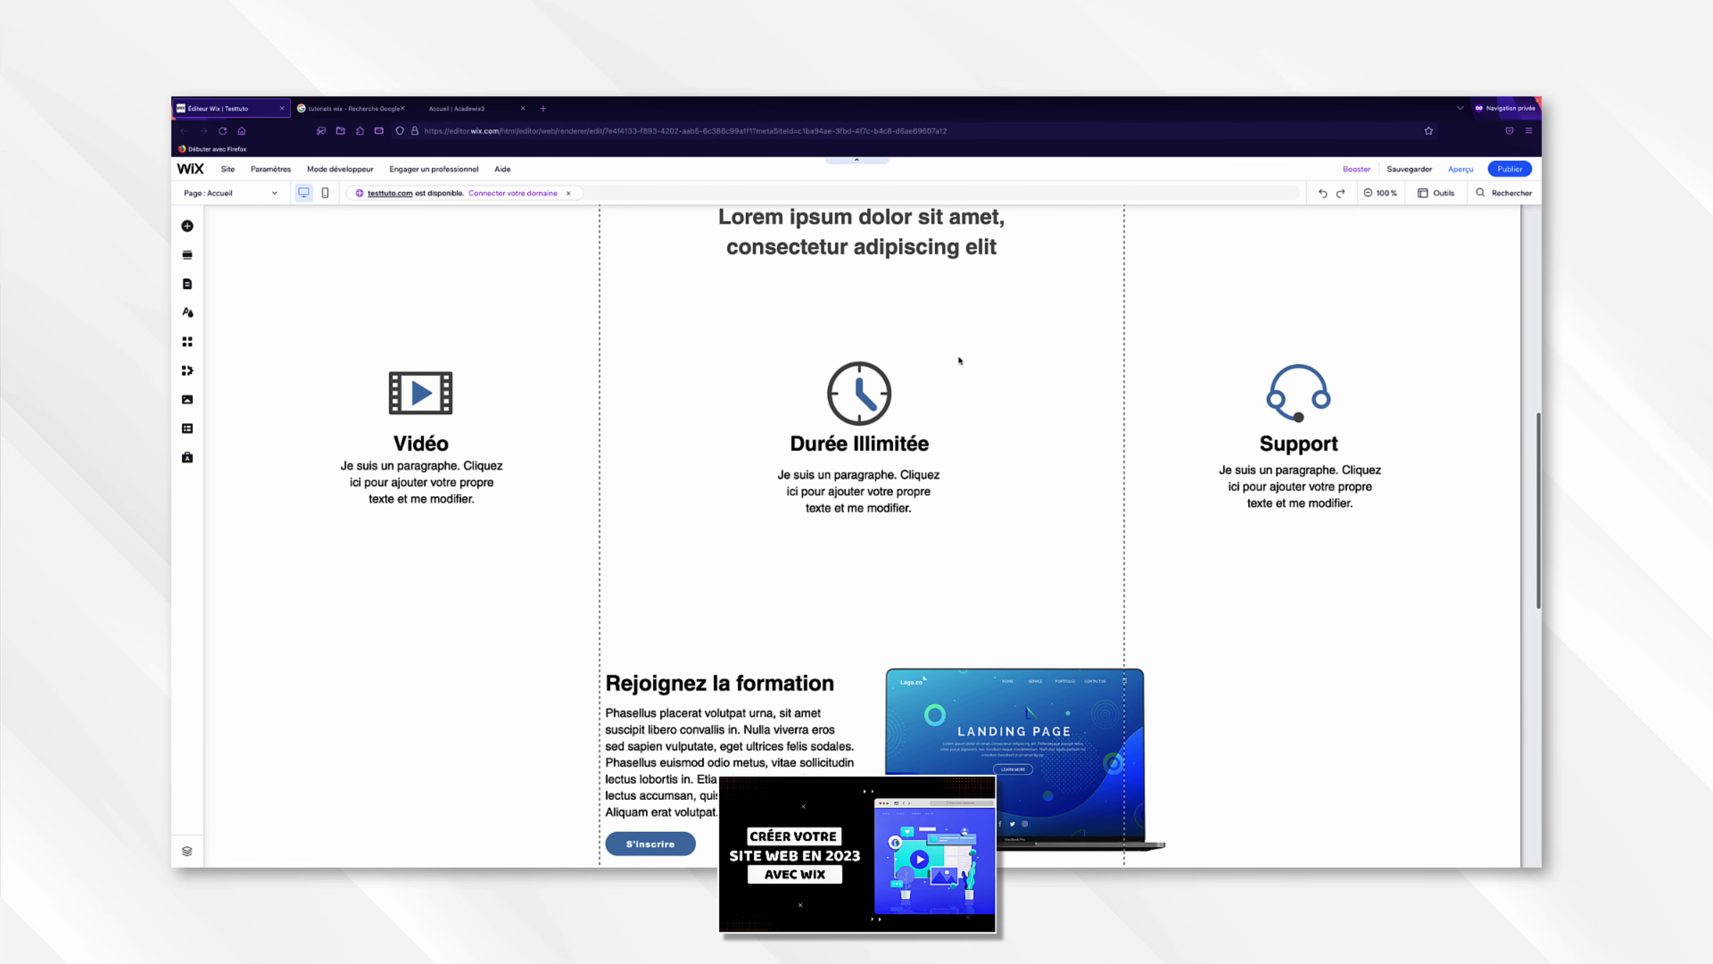
scroll(959, 360, "down", 2)
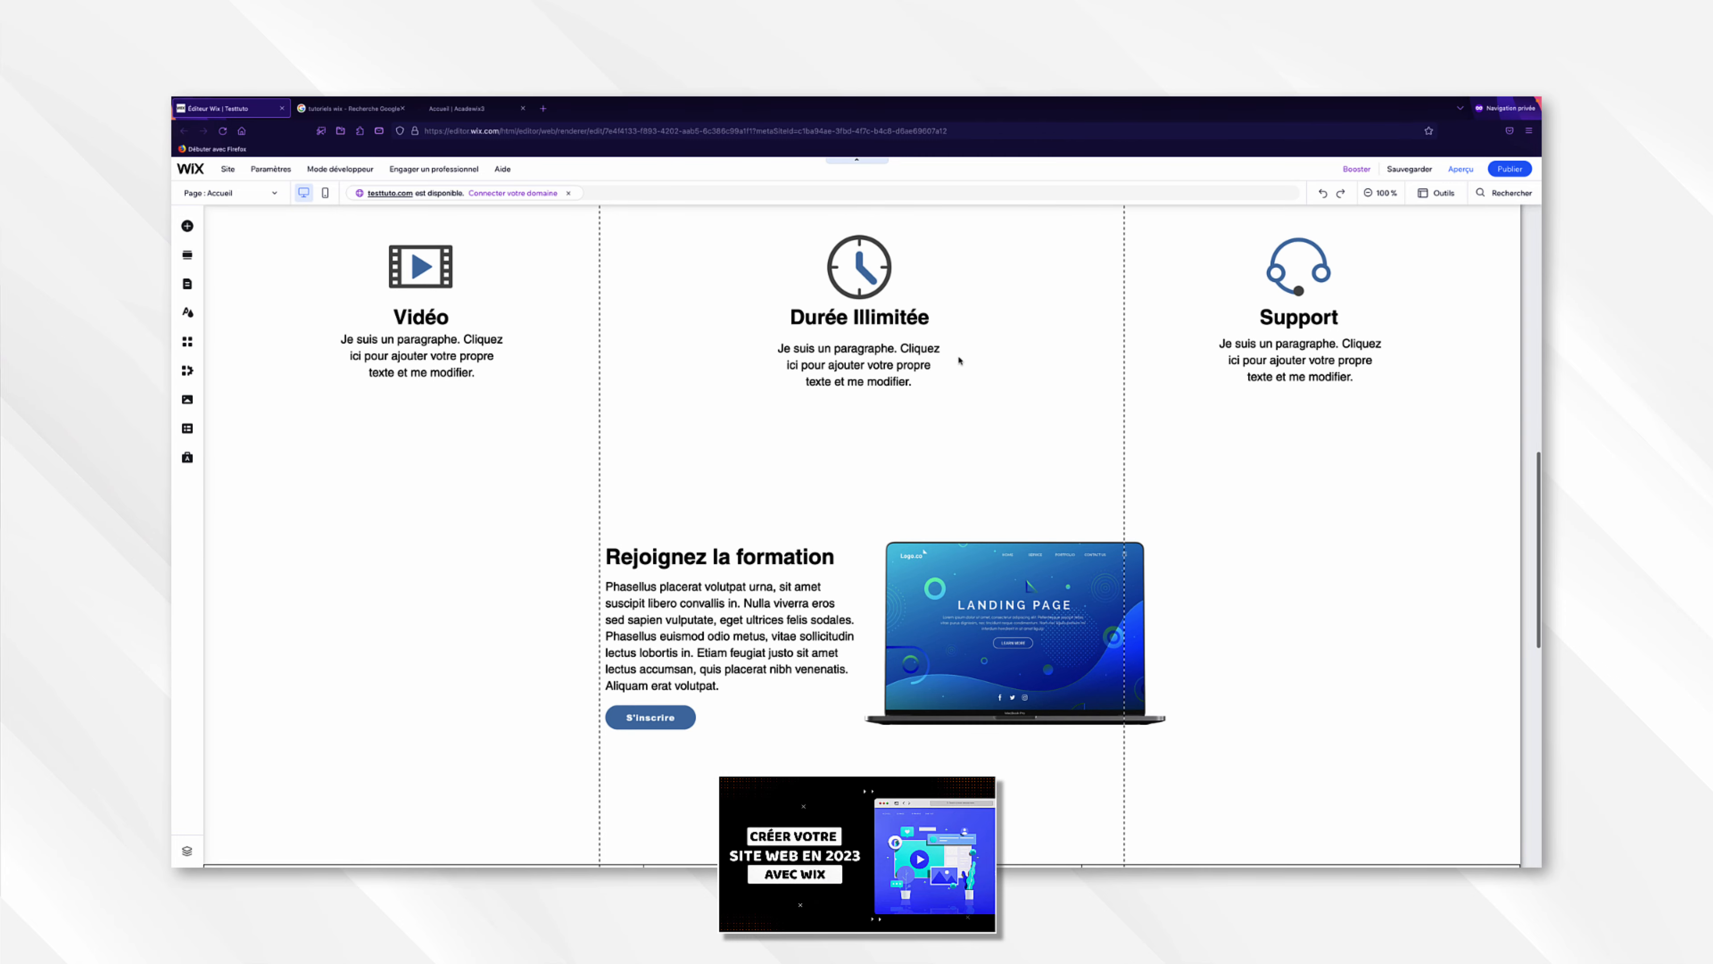
scroll(960, 359, "down", 3)
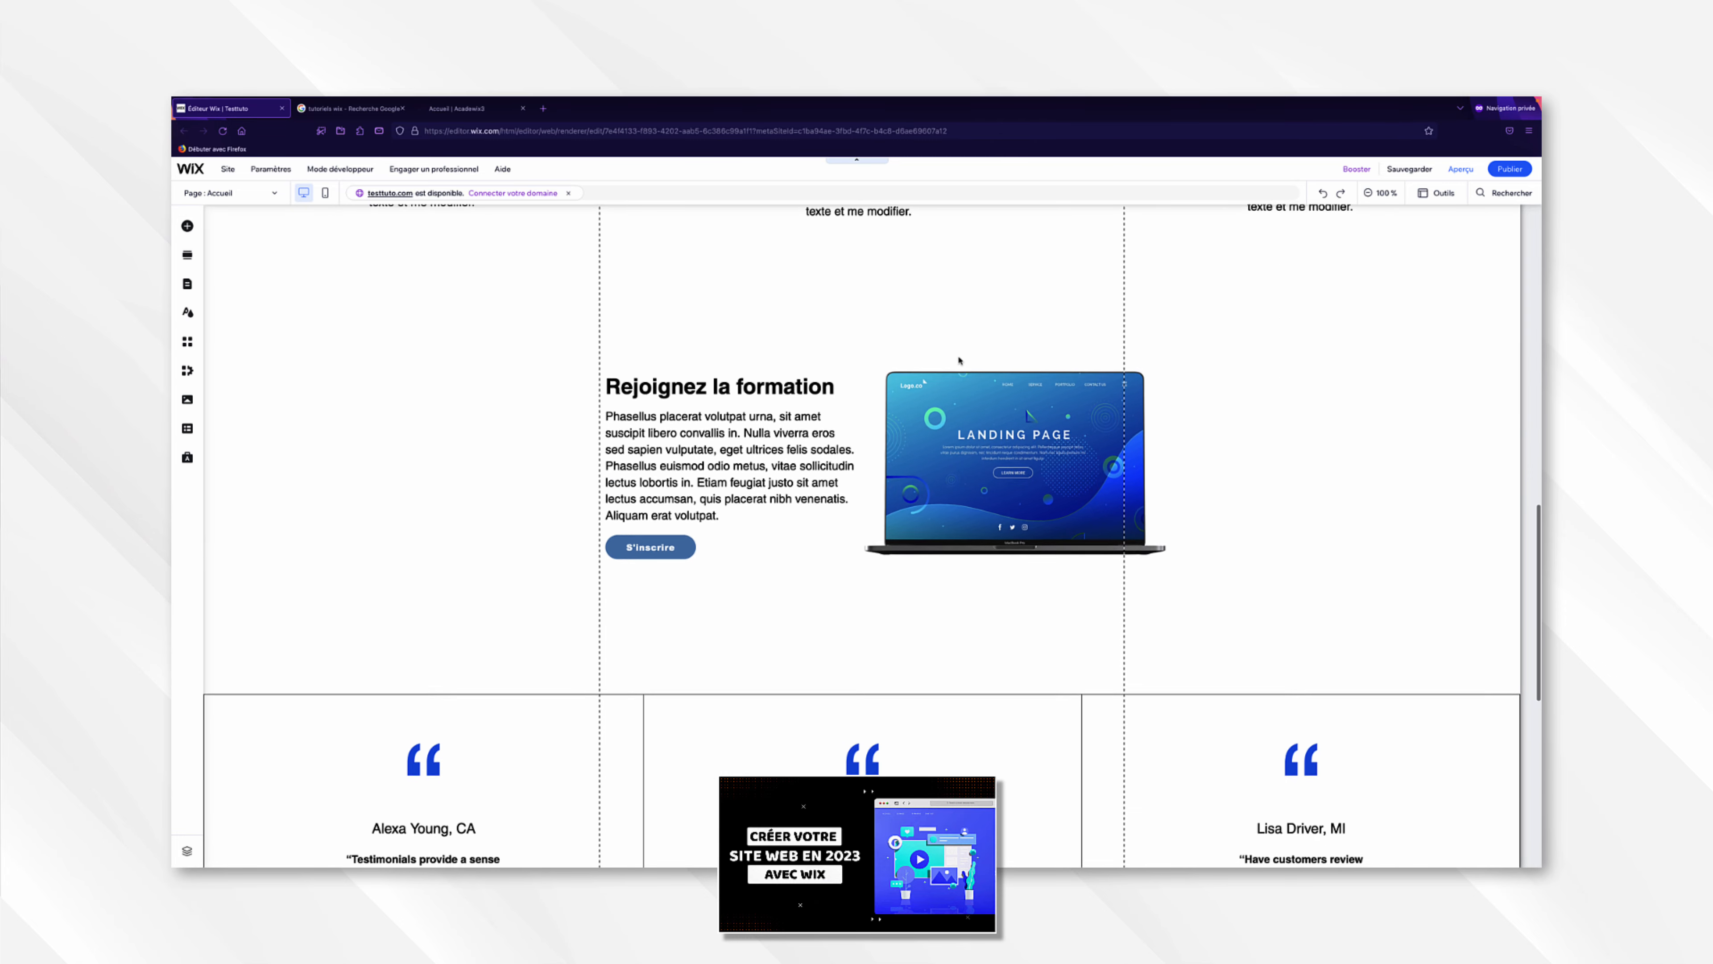
scroll(960, 360, "down", 2)
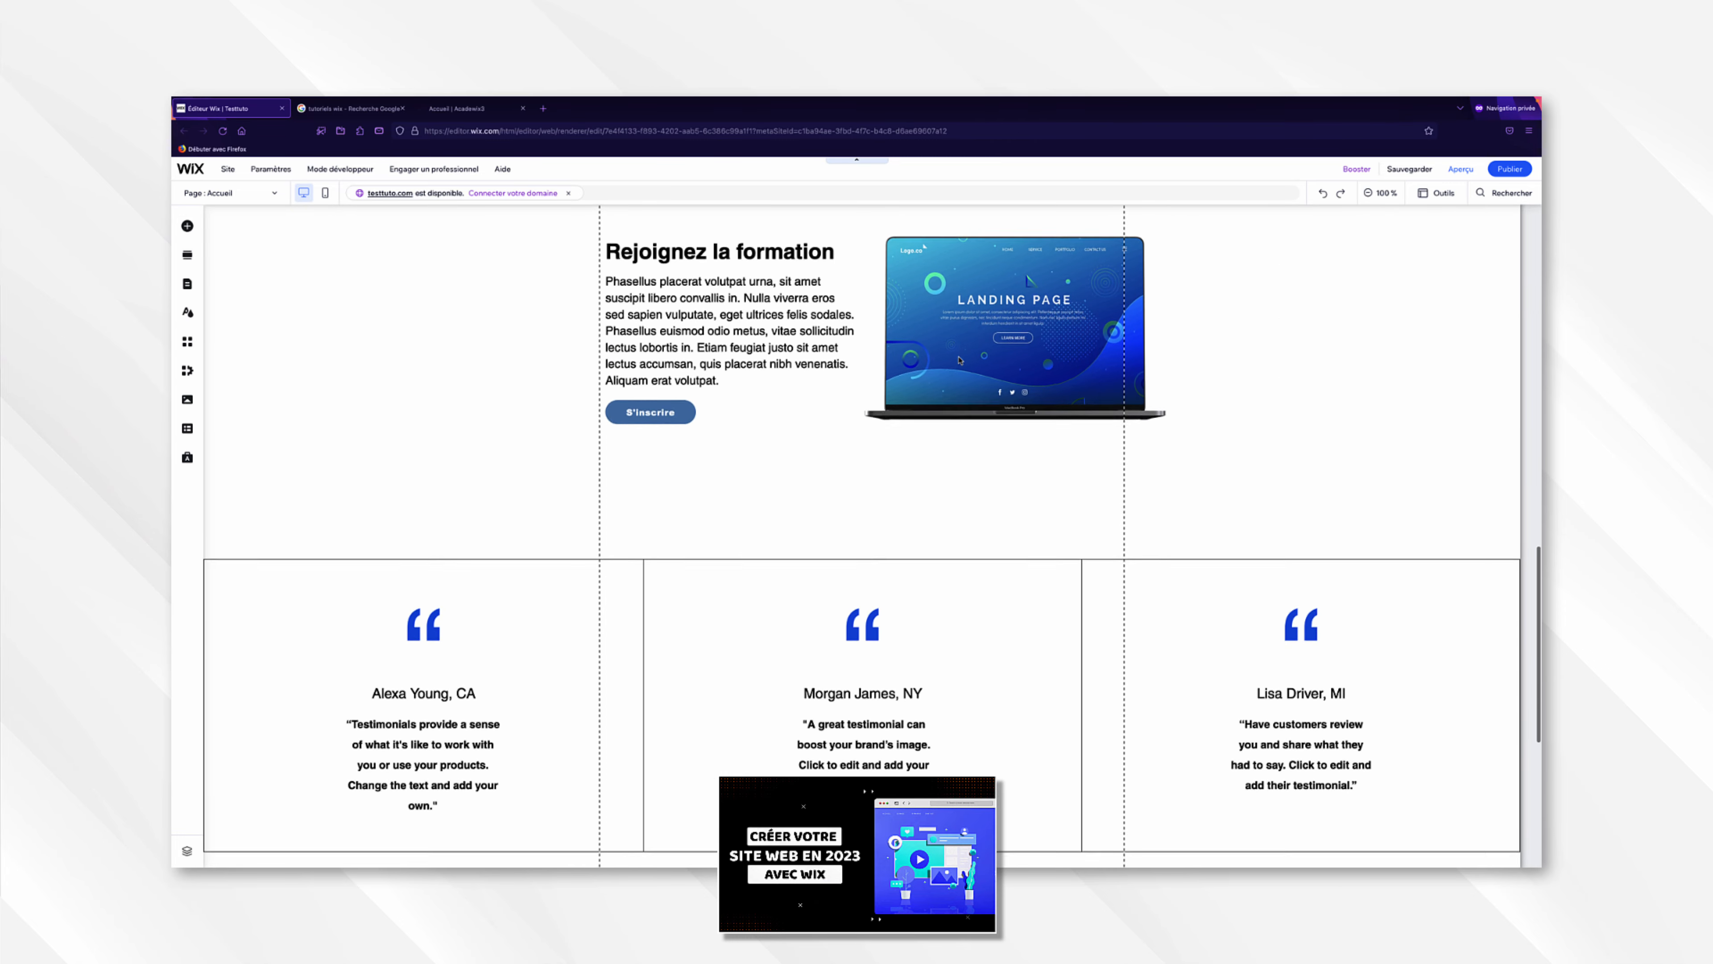
scroll(960, 359, "down", 2)
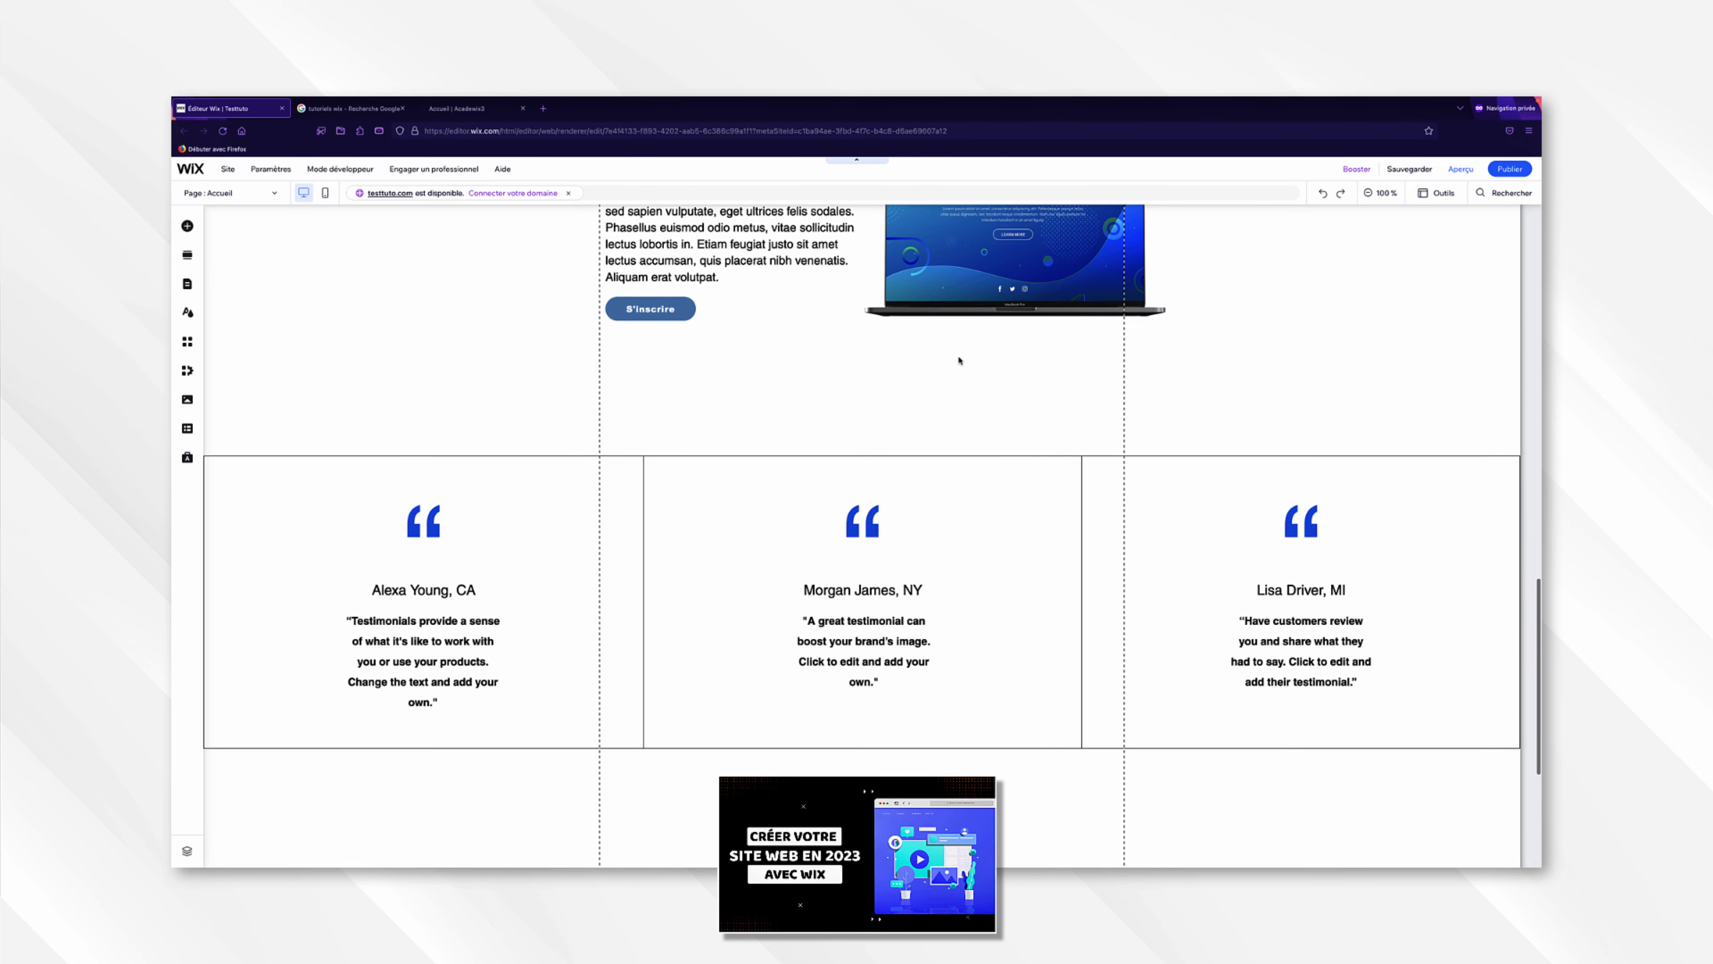
scroll(959, 359, "down", 2)
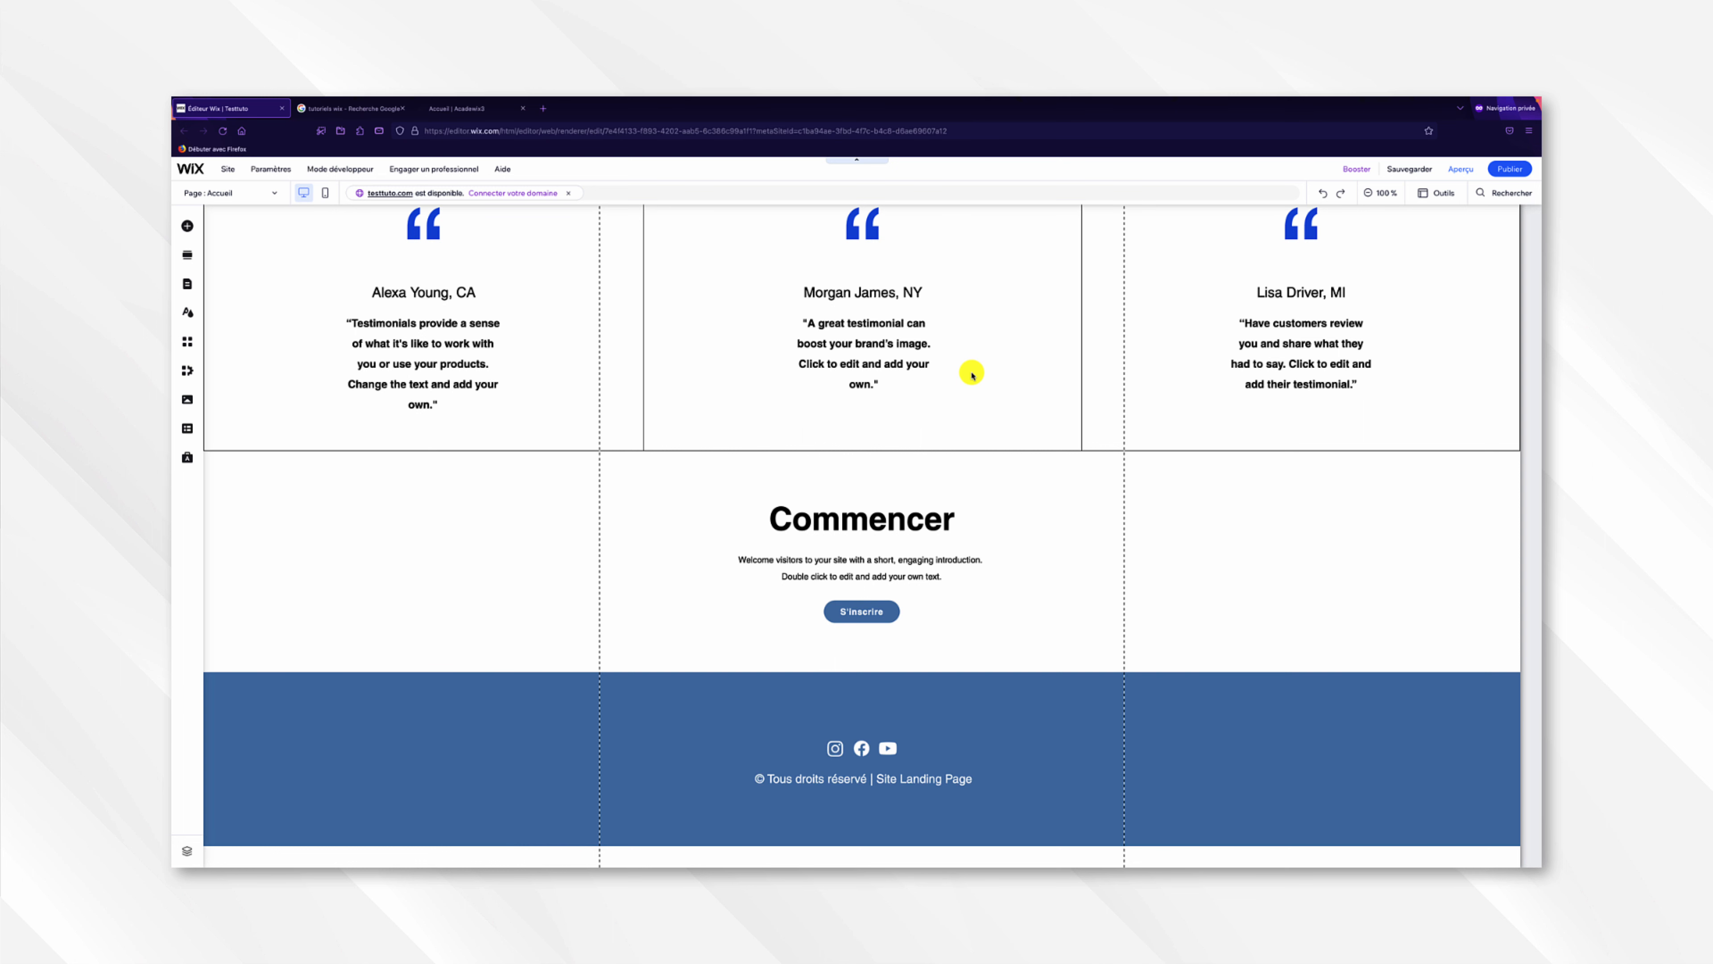
left_click(972, 375)
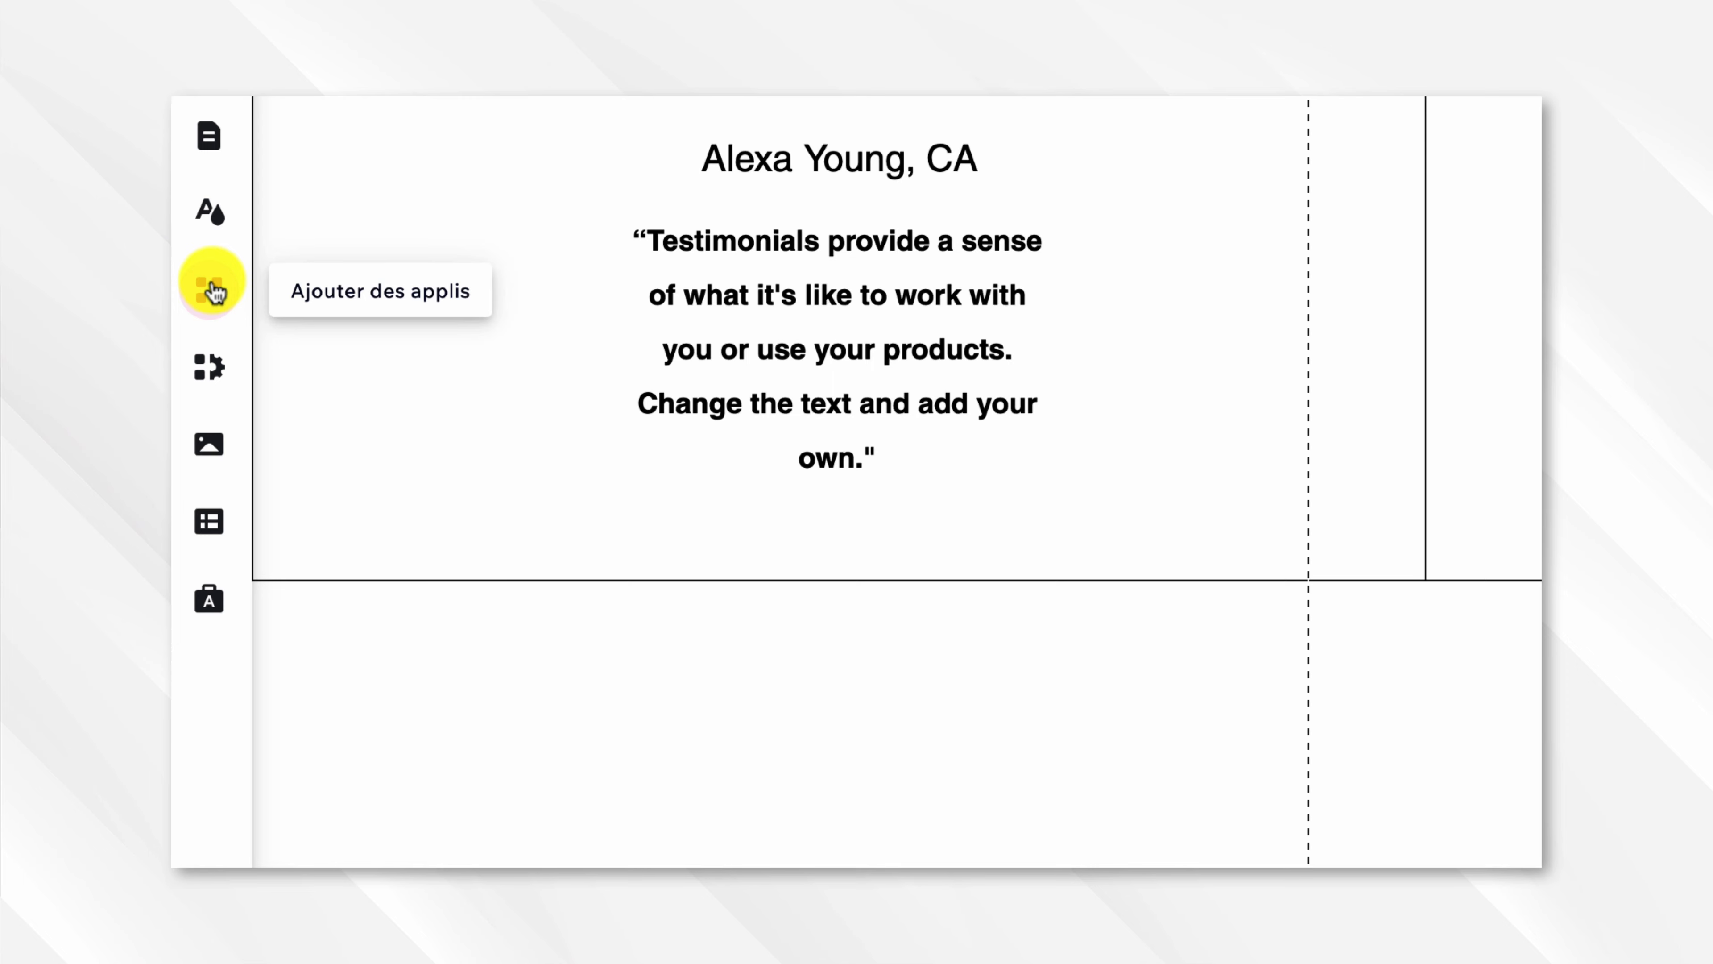
- Search the Wix App Market for "Programme" and open the Programmes en ligne par Wix app page
left_click(213, 290)
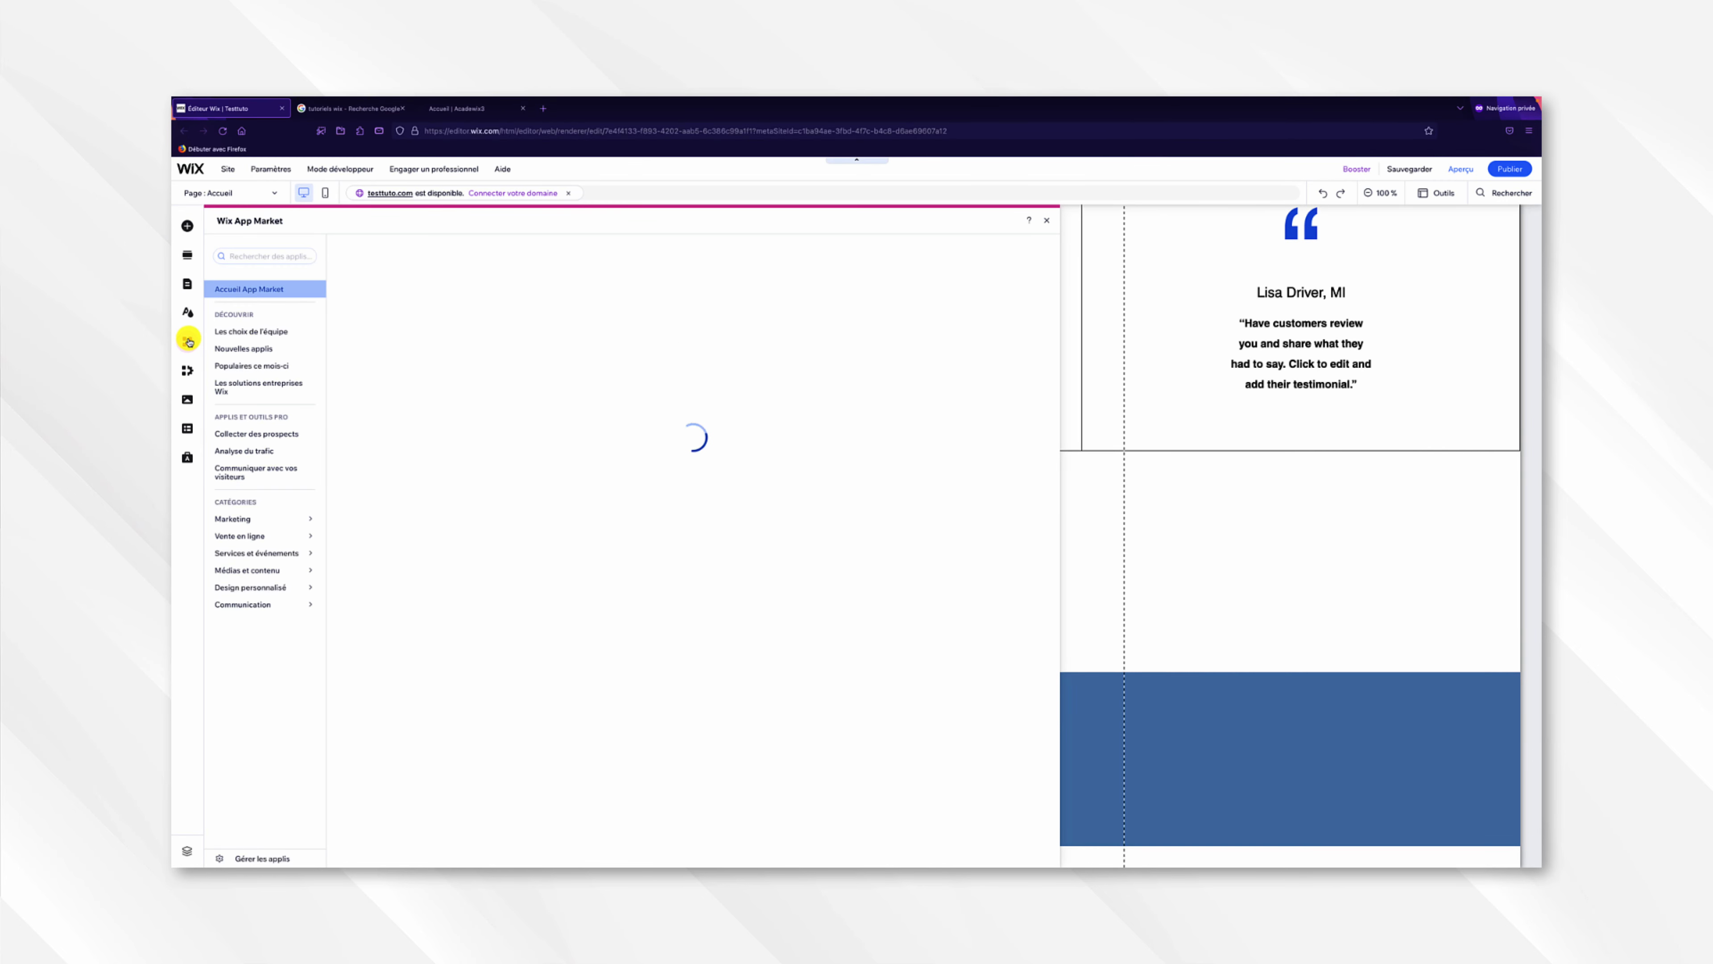
left_click(405, 321)
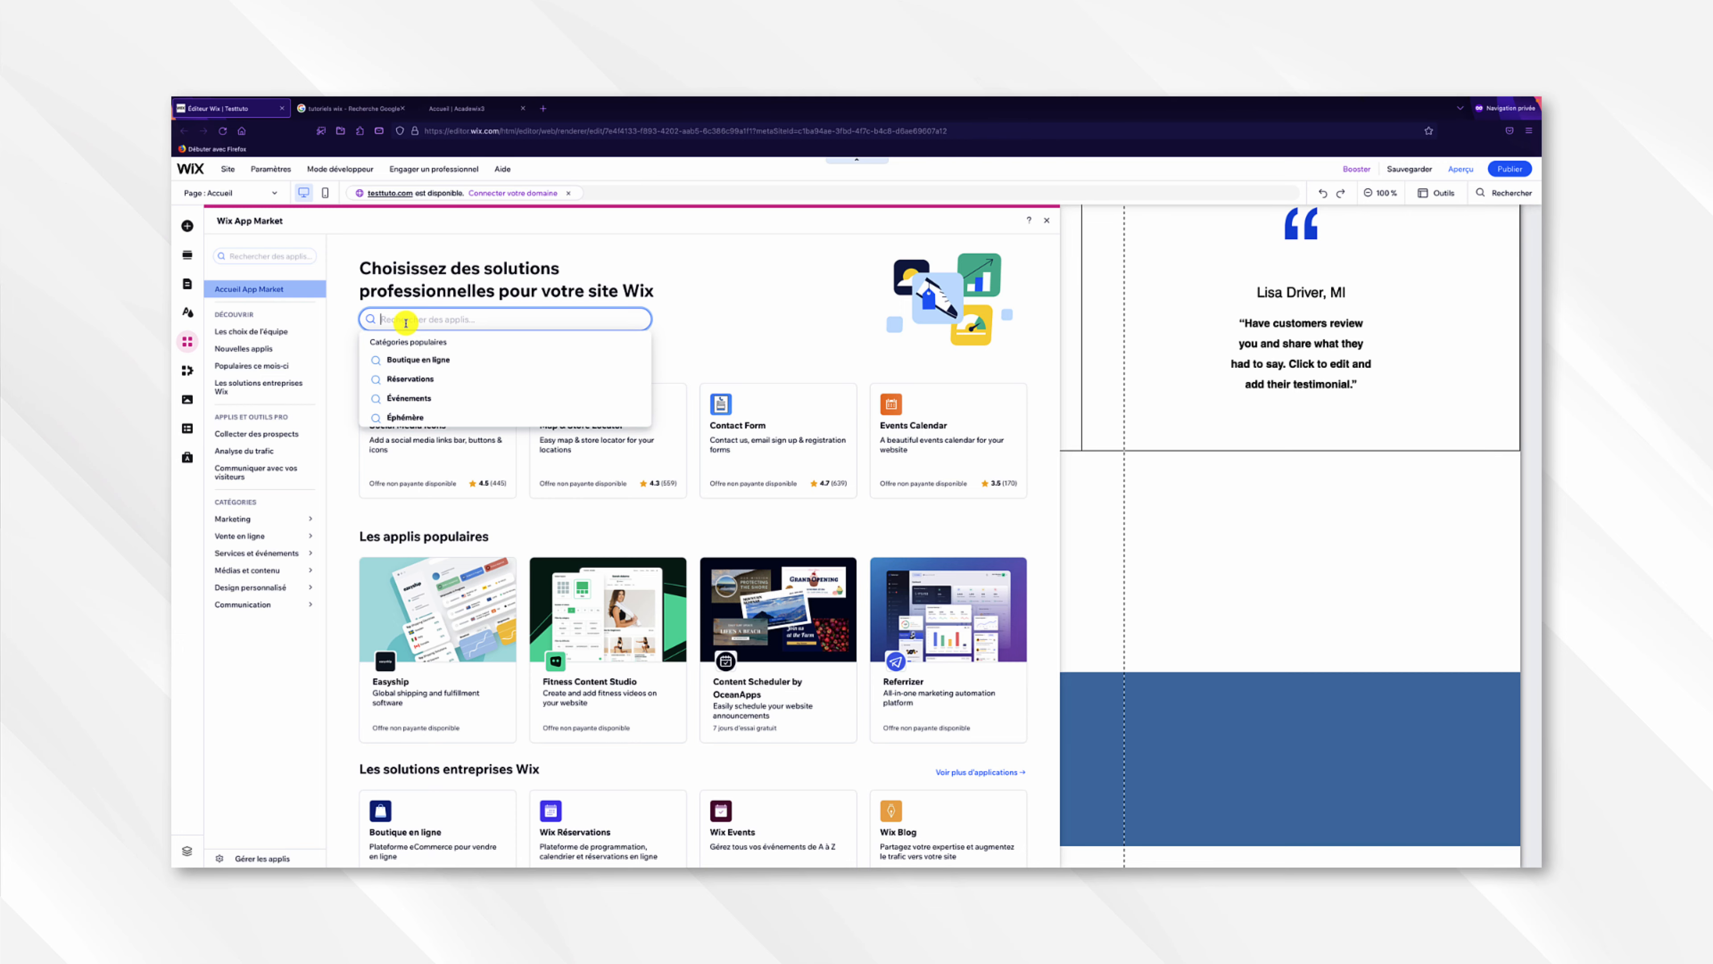
type("Programme")
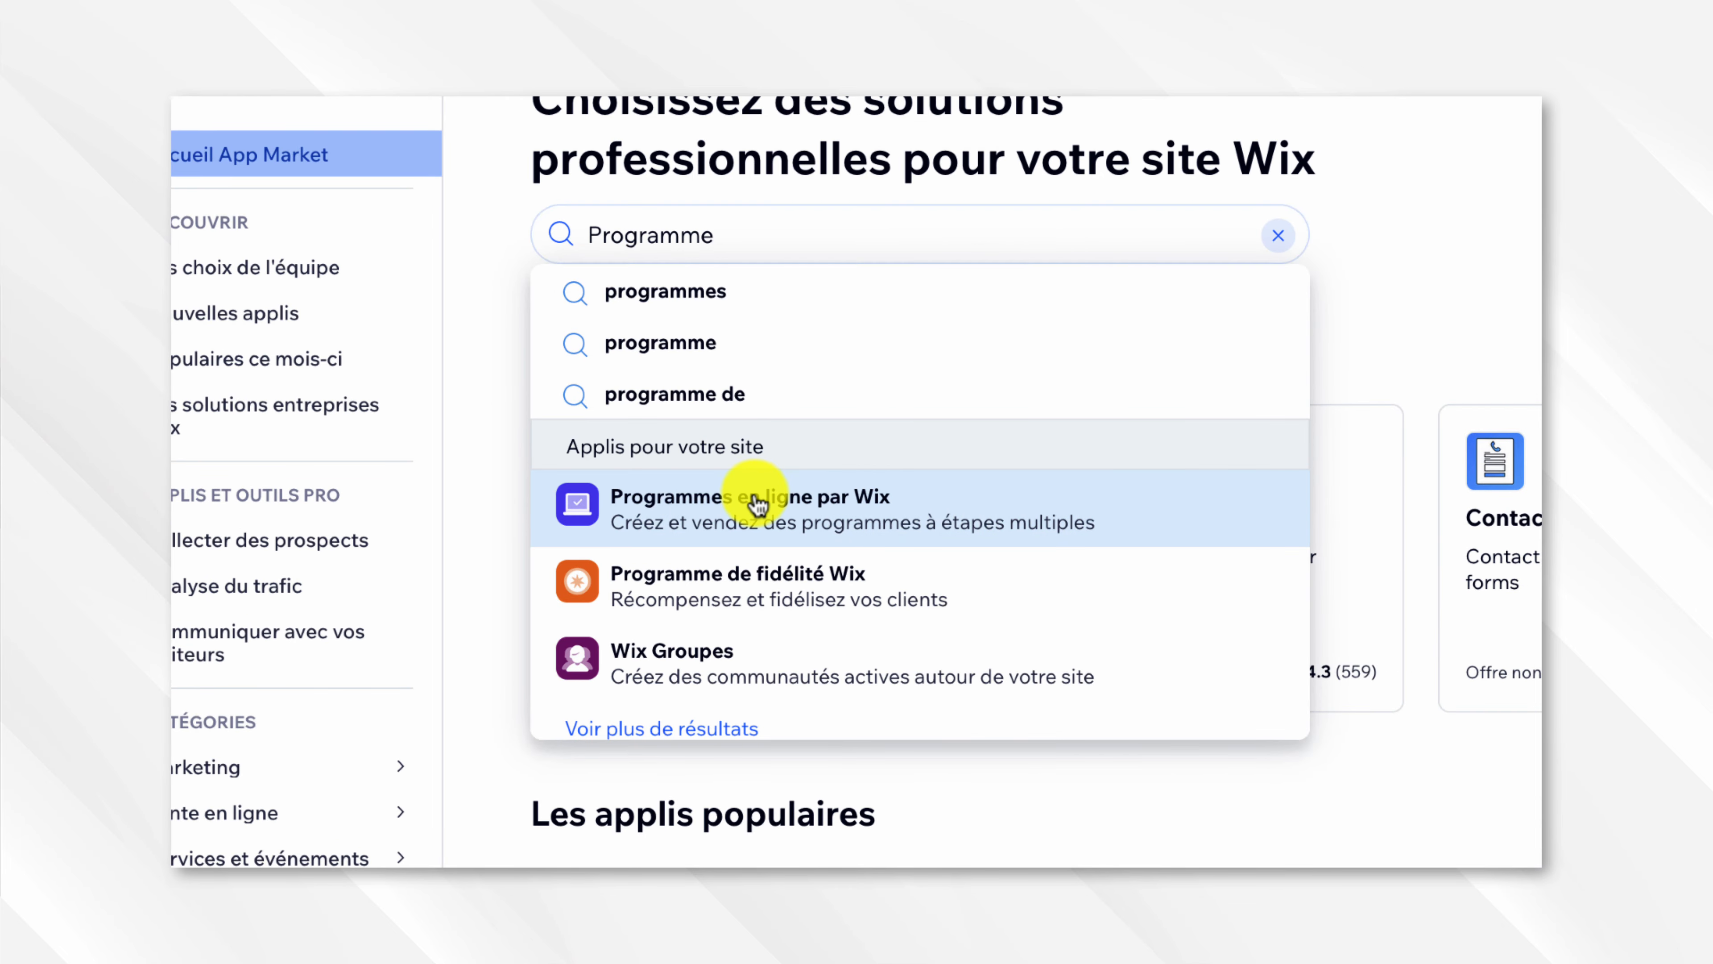
left_click(758, 504)
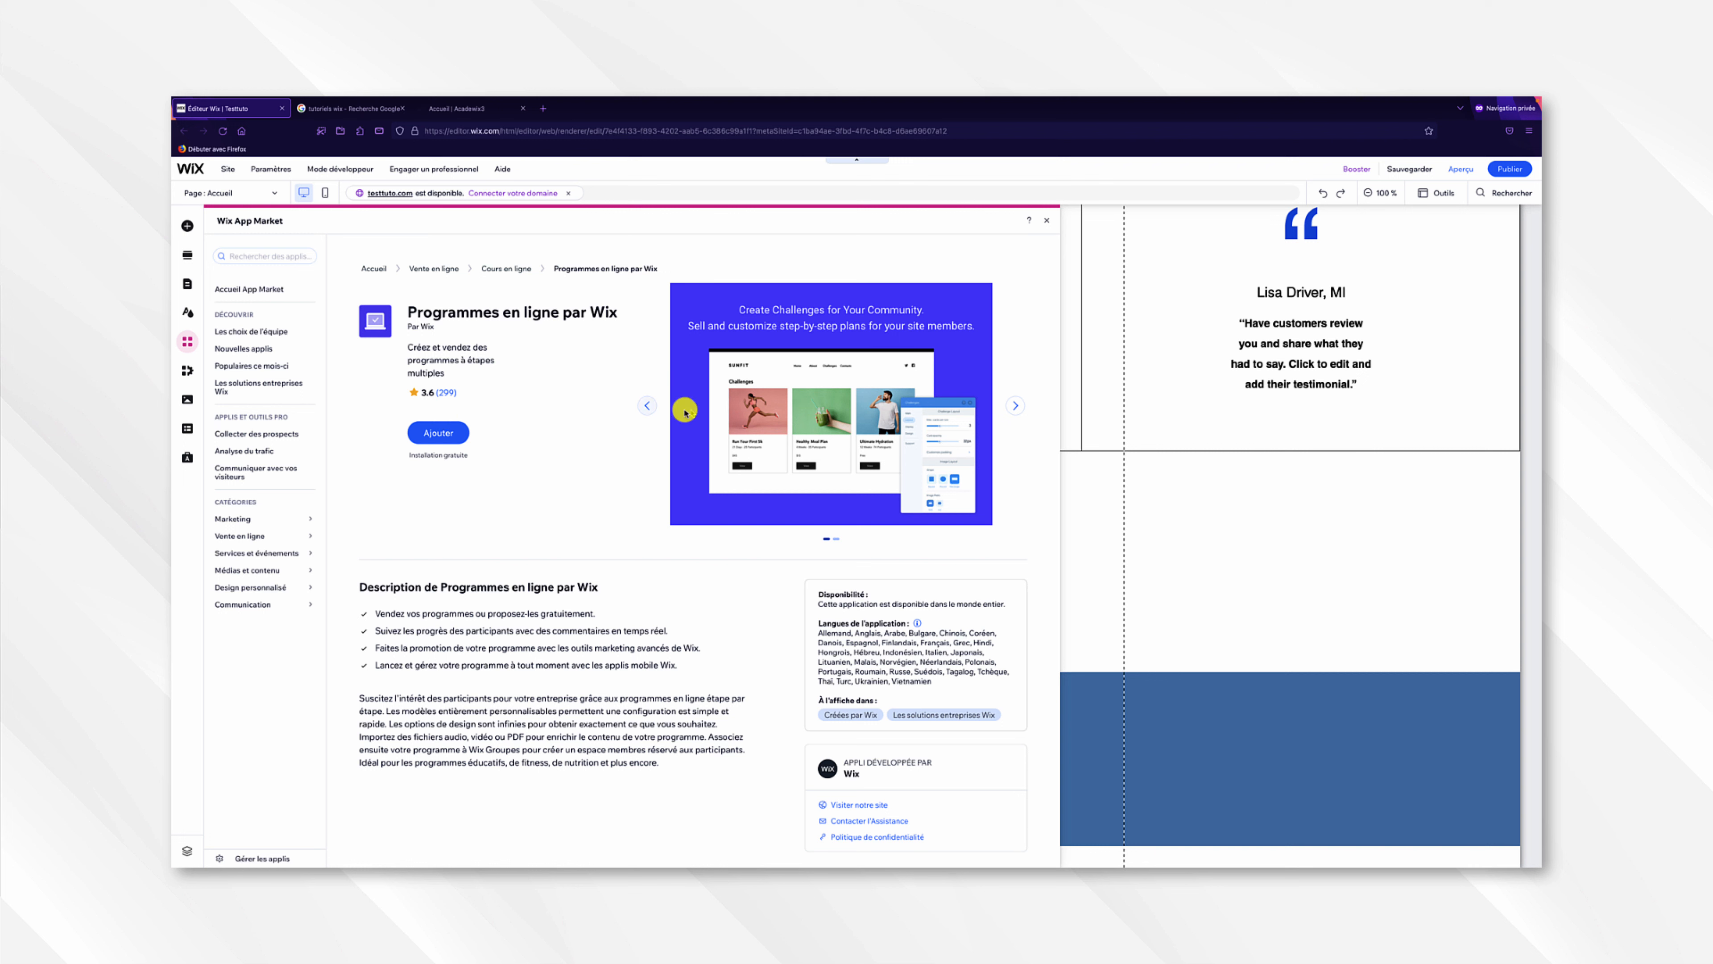
- Look through the Programmes en ligne par Wix preview images, description and reviews, and add the app to the site
left_click(650, 405)
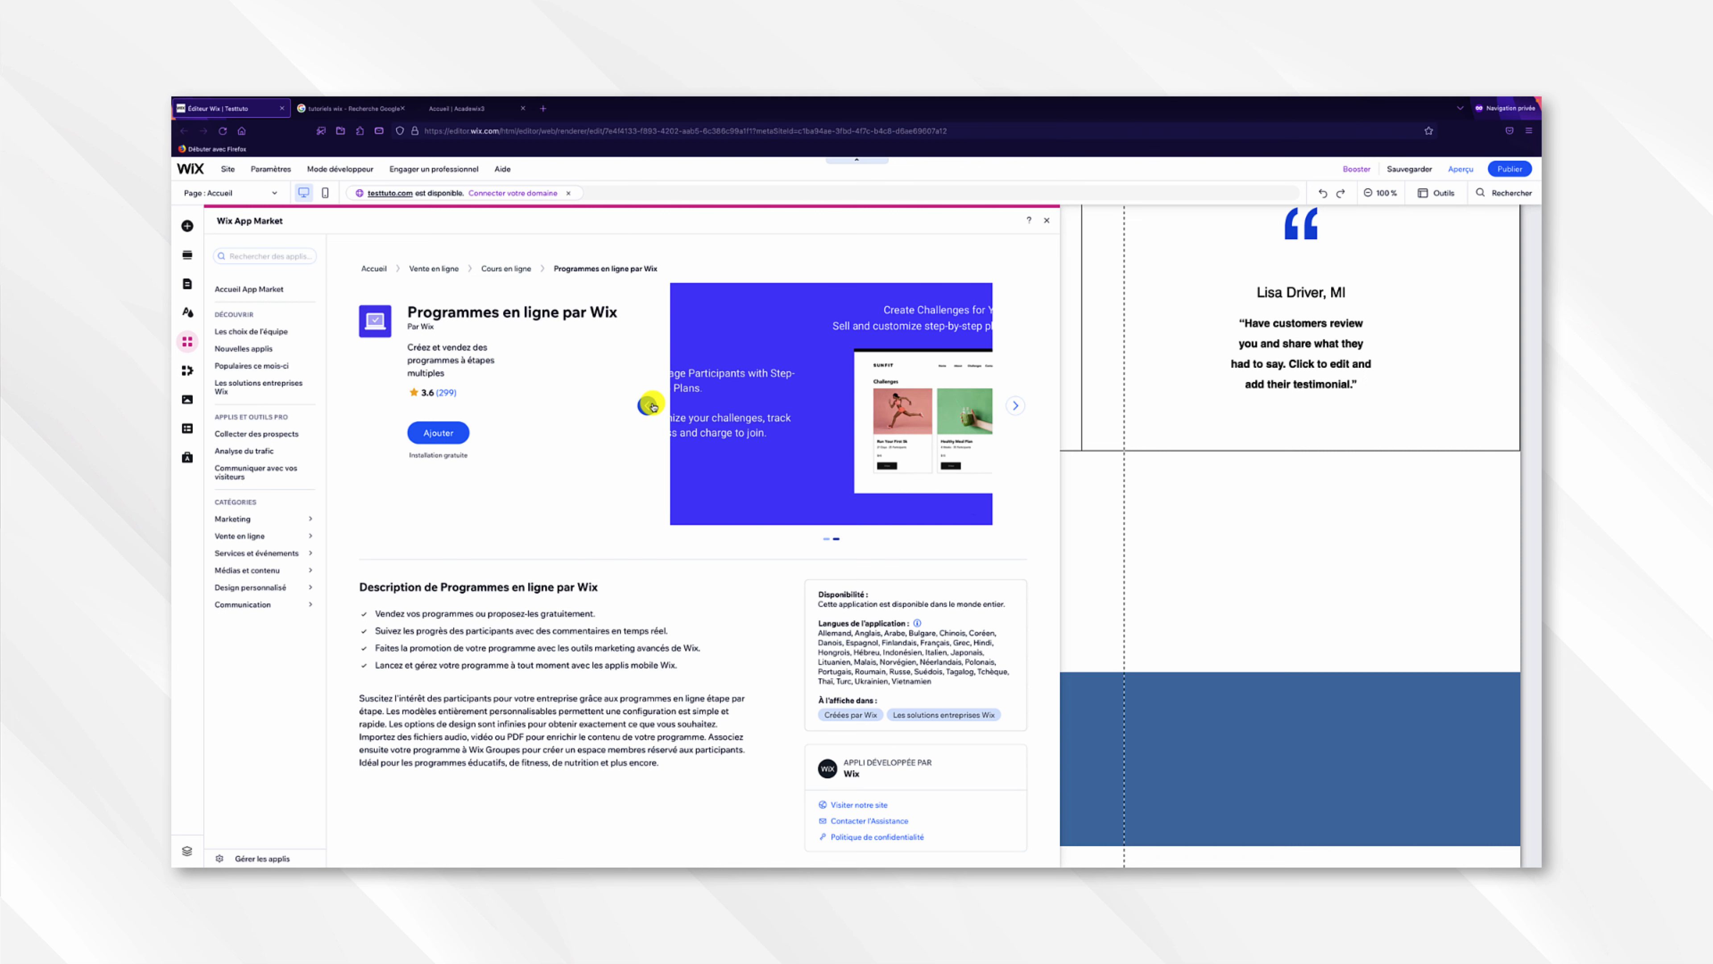
left_click(650, 405)
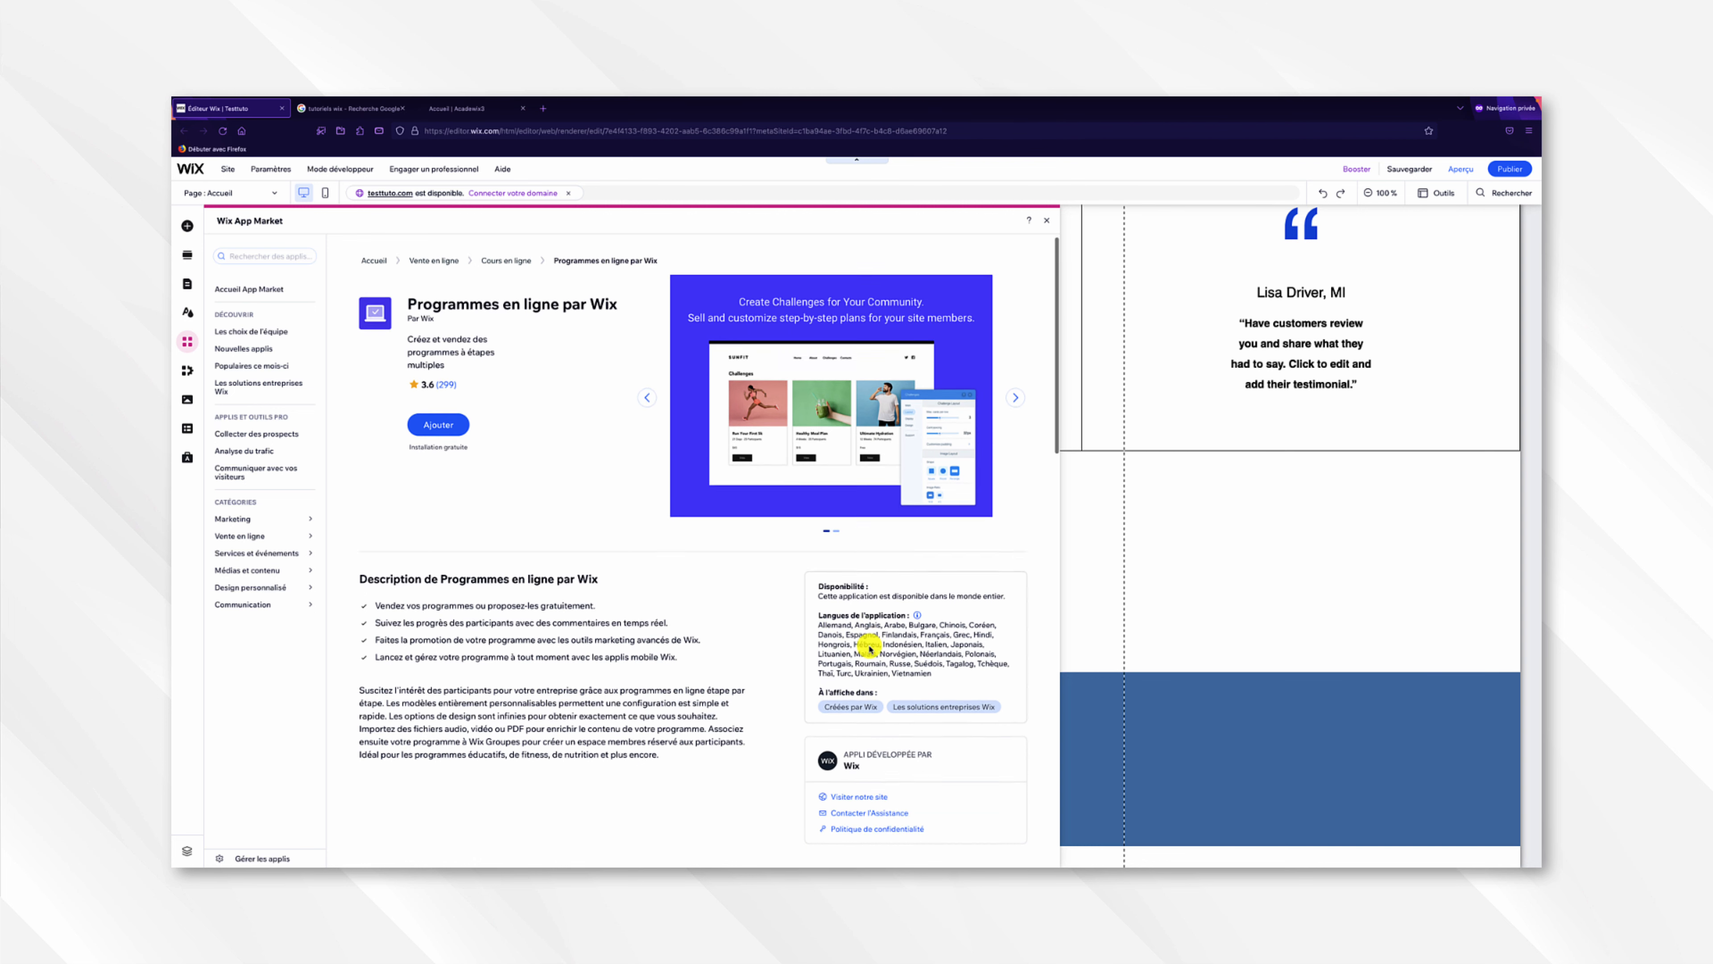
scroll(870, 650, "down", 3)
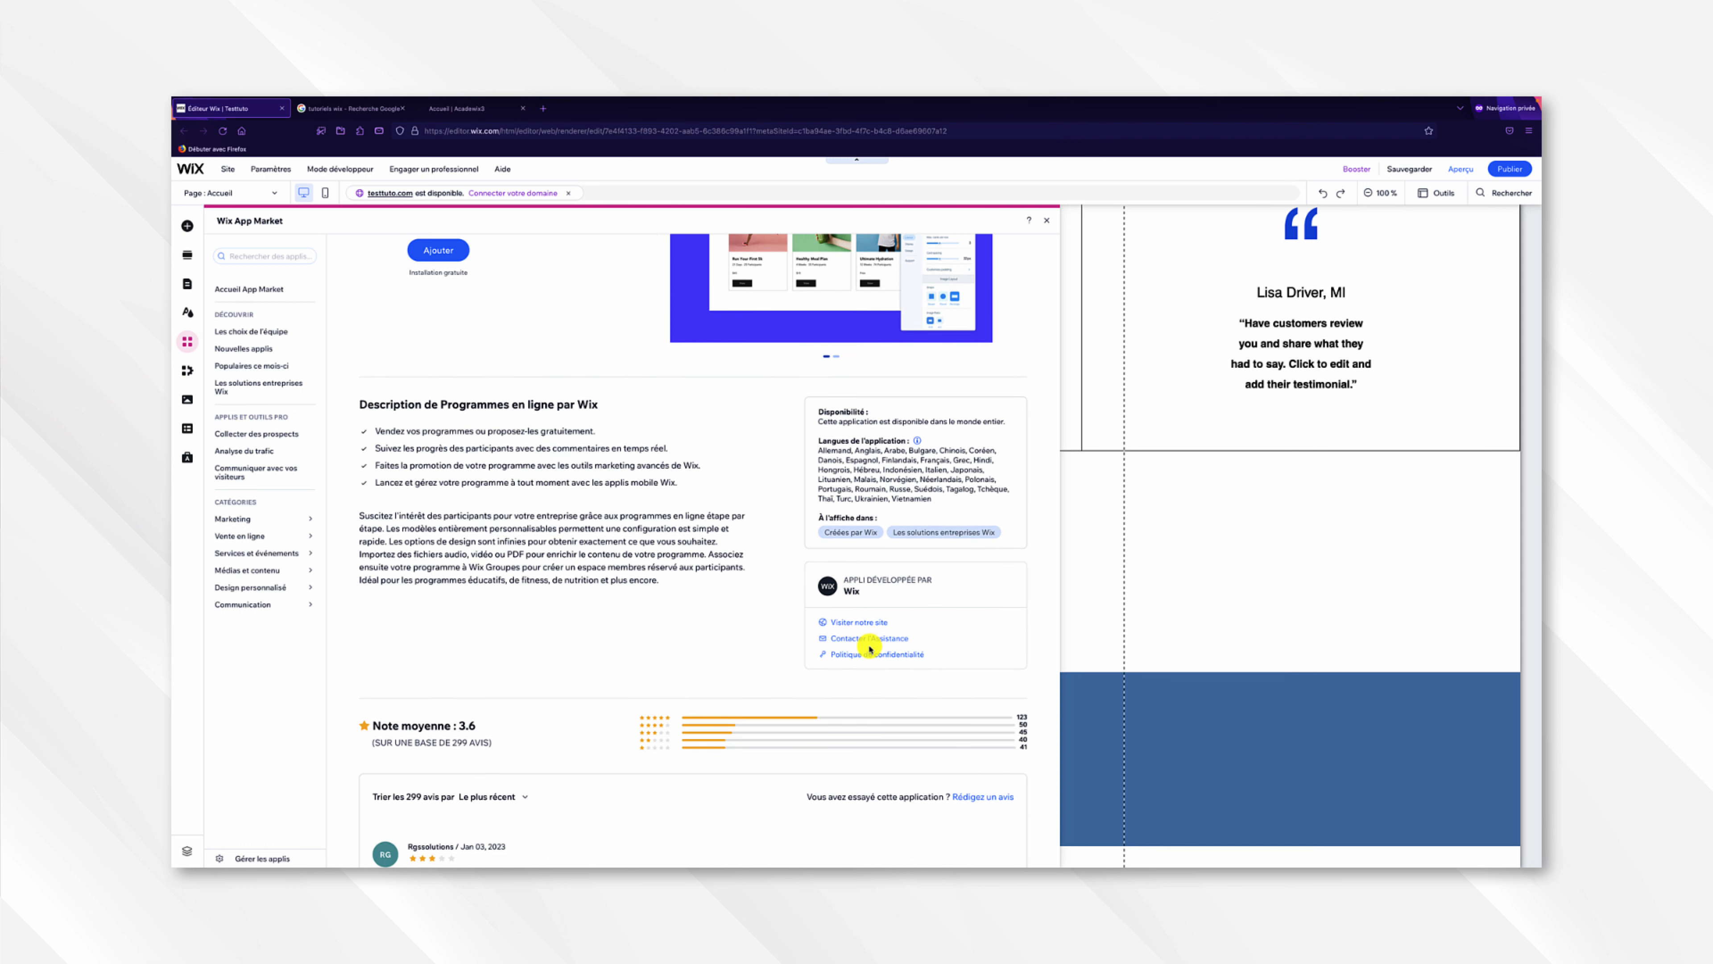
scroll(870, 649, "down", 2)
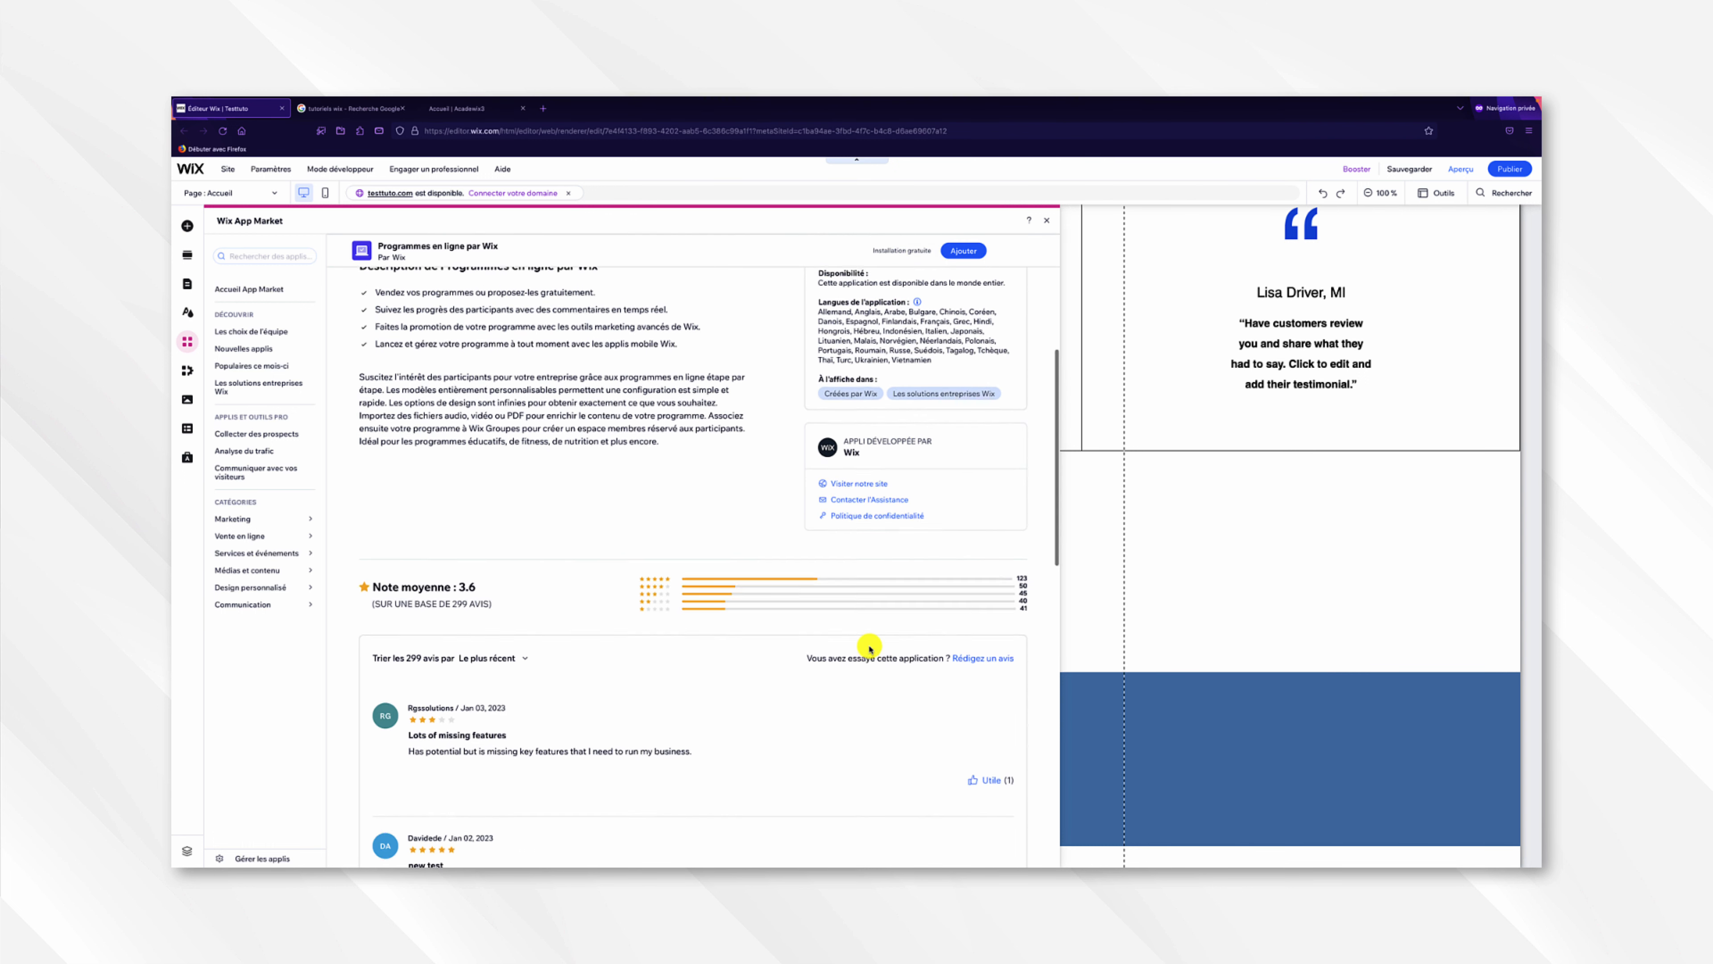
scroll(809, 594, "up", 4)
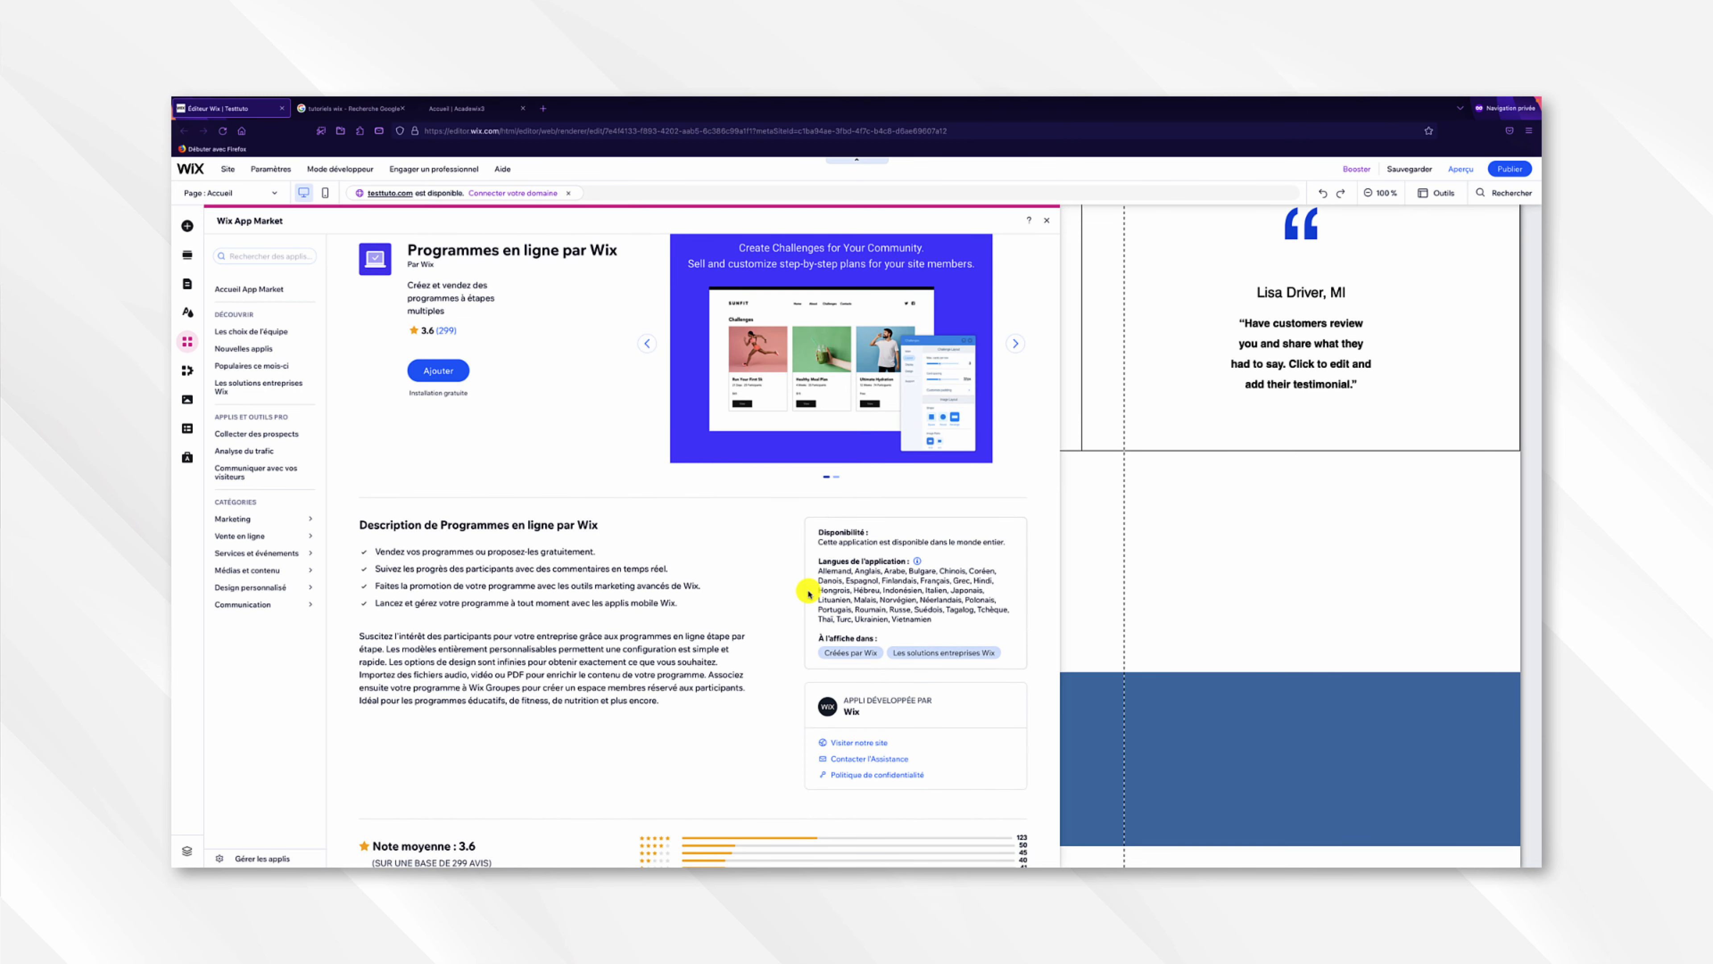
left_click(449, 370)
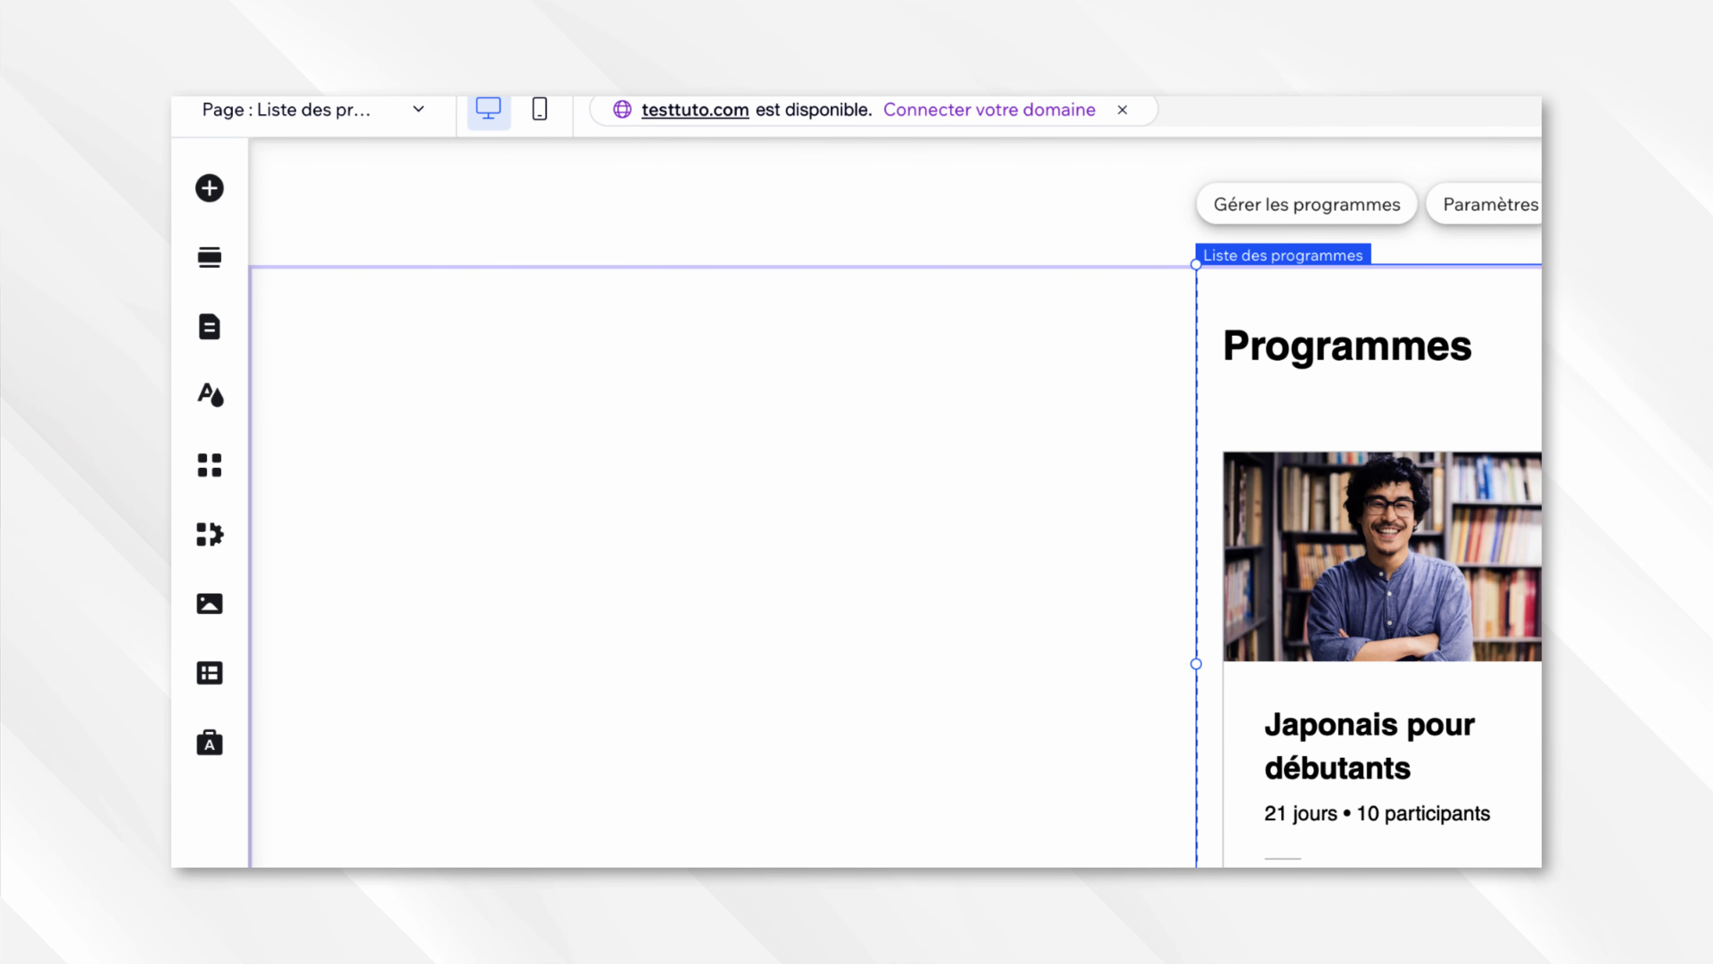
- Review the site's sign-up and login pages, program pages and member pages
left_click(209, 326)
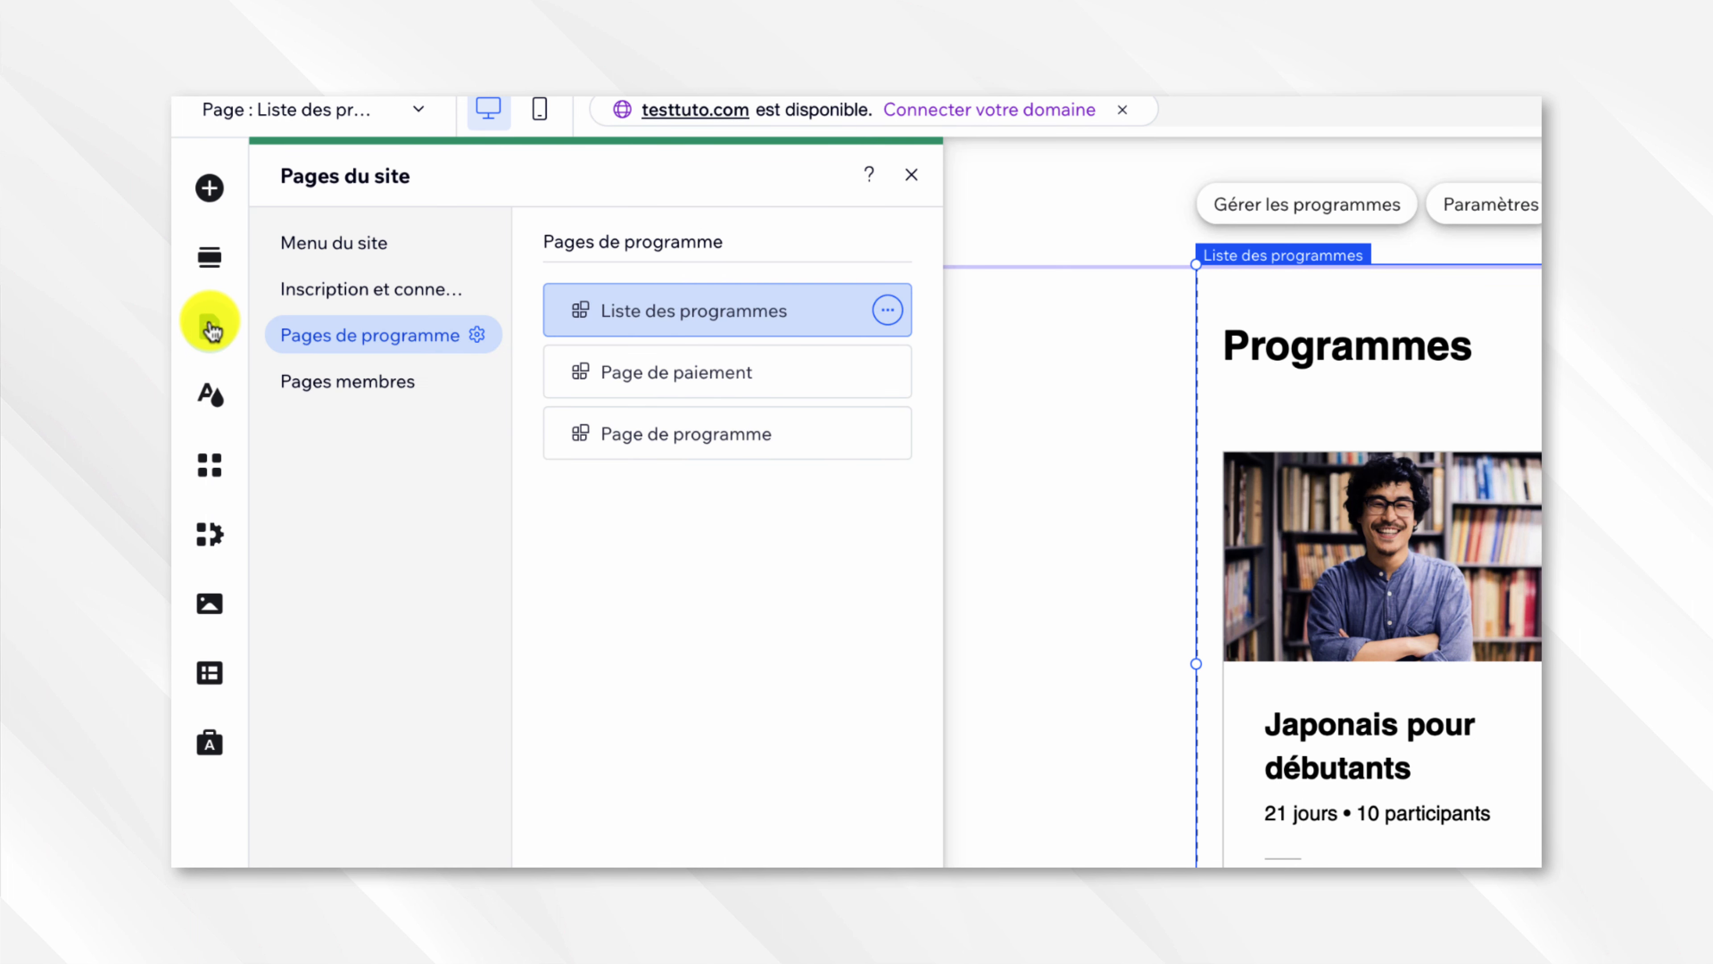
left_click(367, 304)
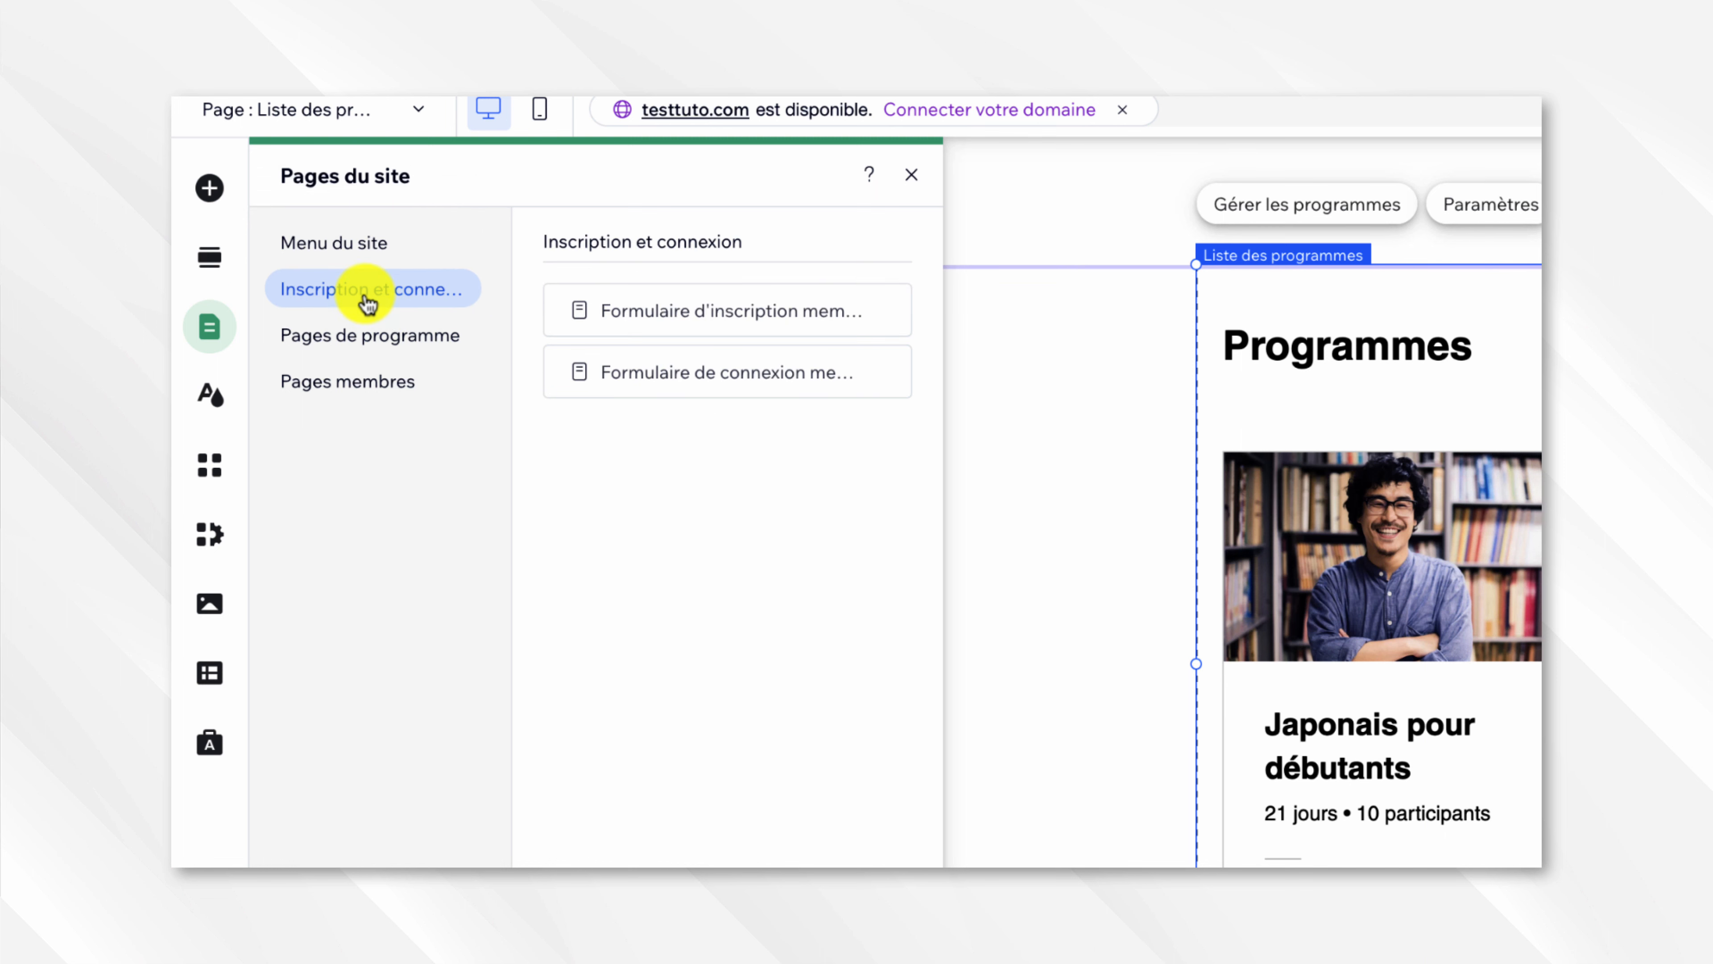
left_click(377, 341)
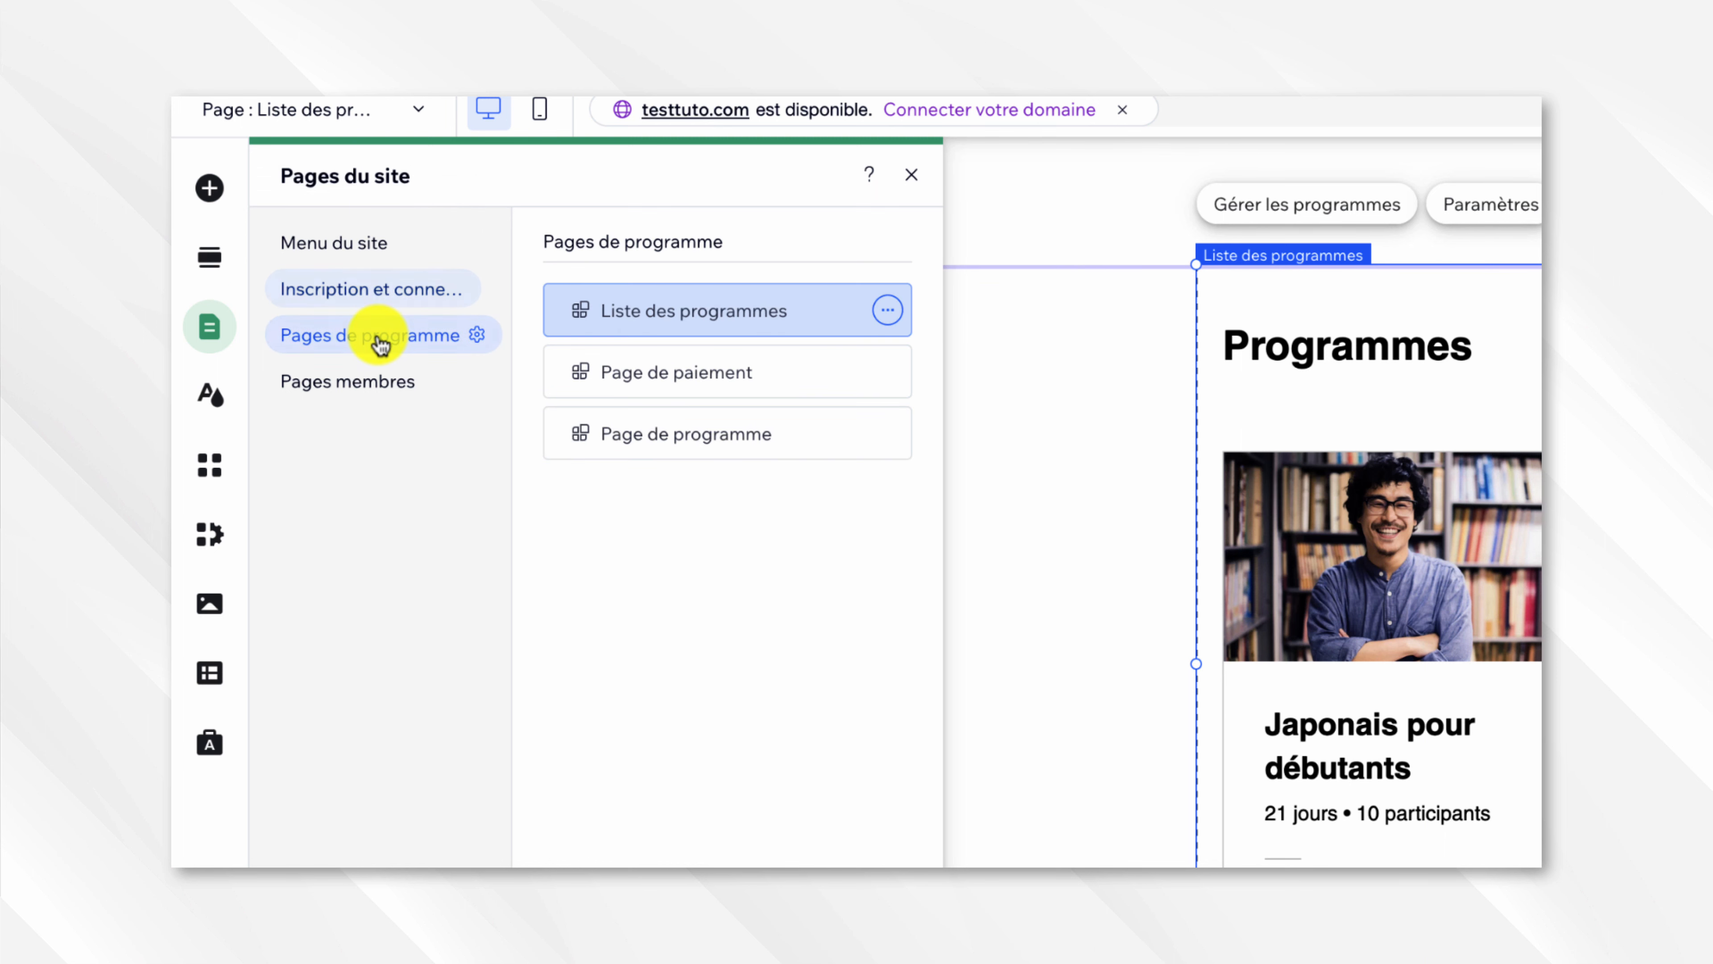
left_click(382, 380)
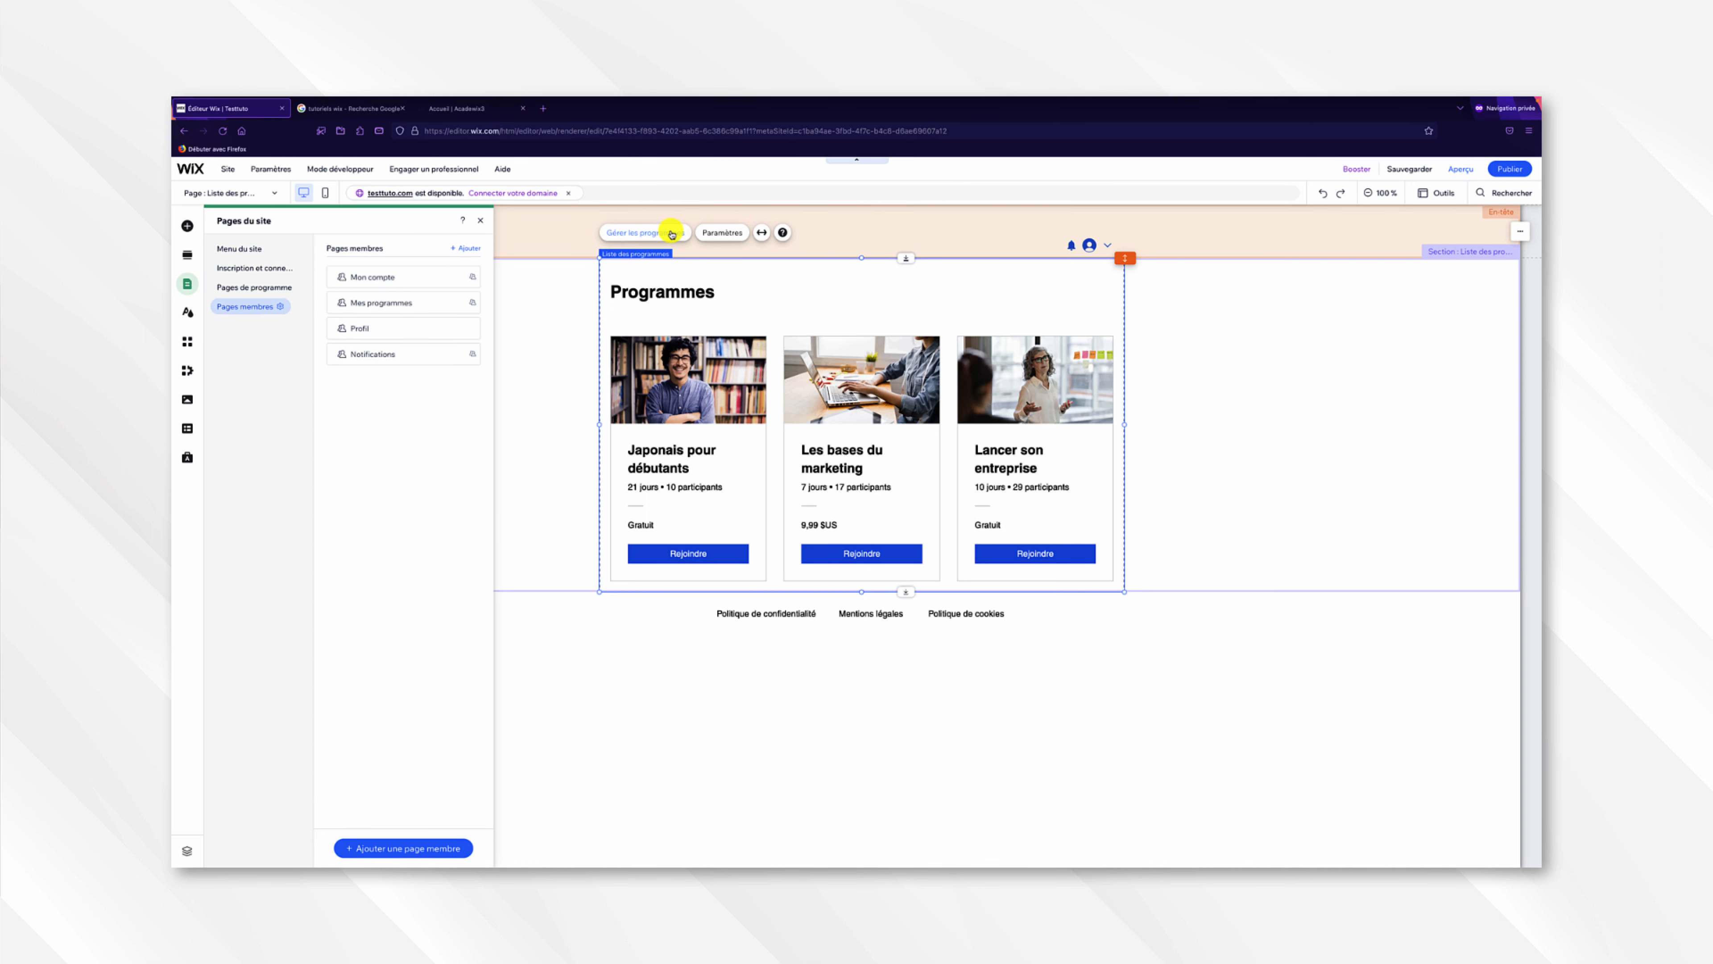
- Create a self-paced online program from scratch named "Formation création de Landing Page" with unlimited completion time
left_click(672, 233)
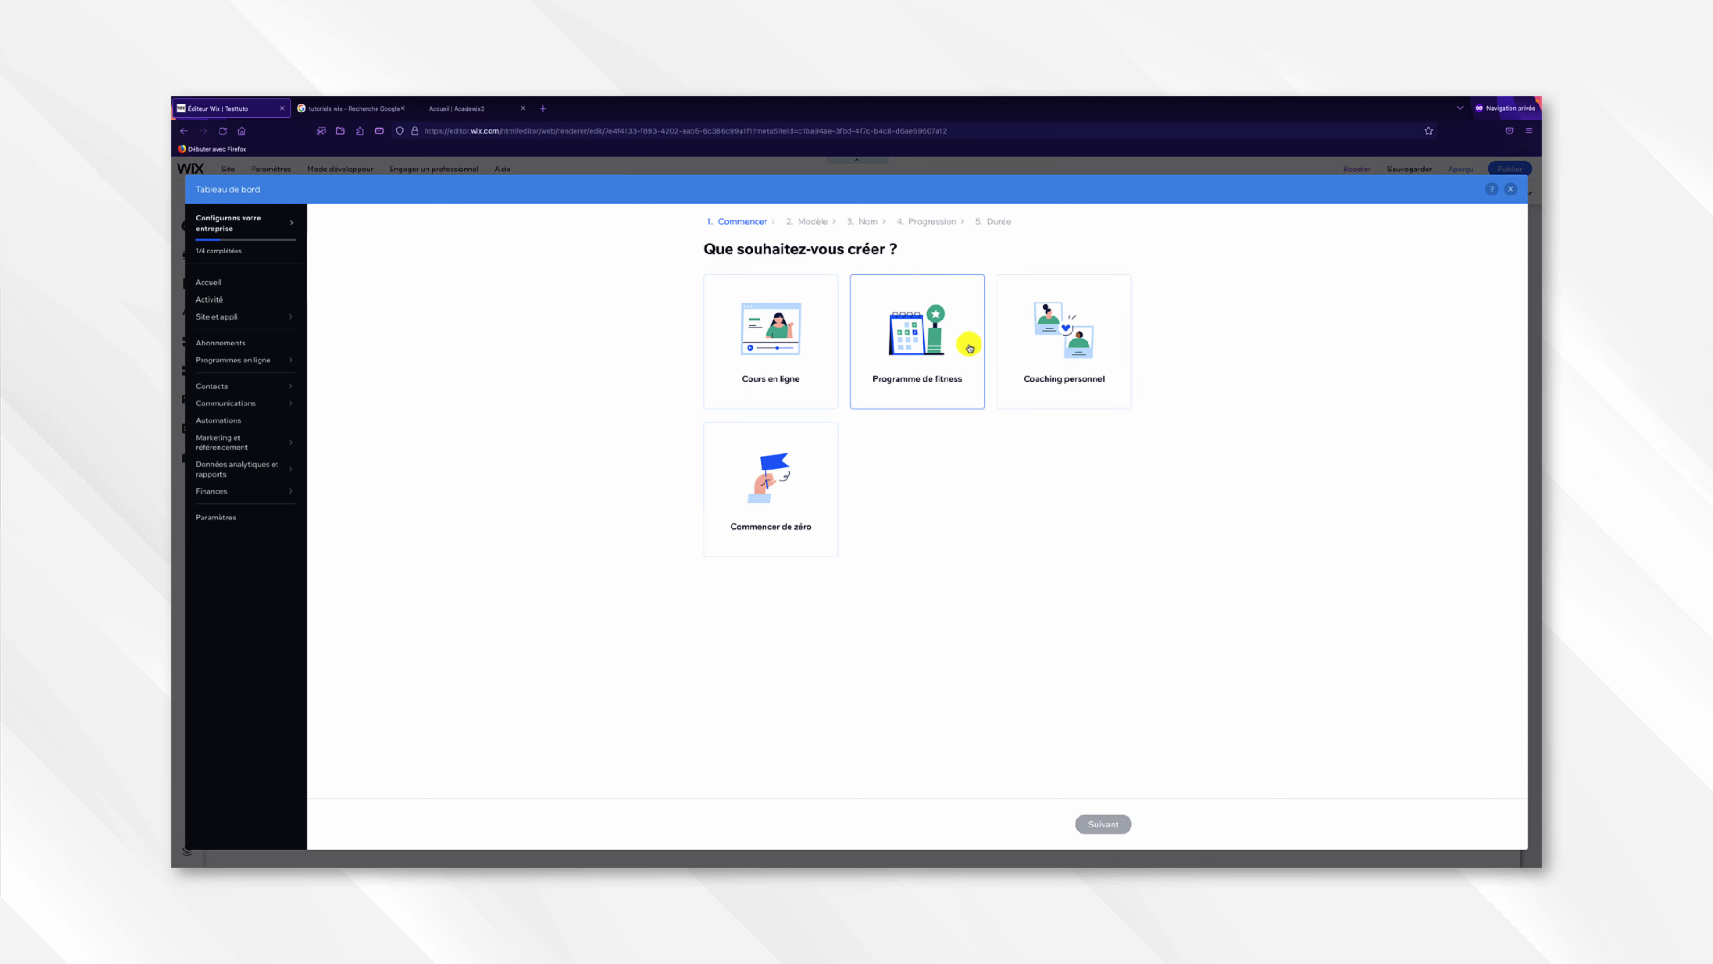
left_click(773, 453)
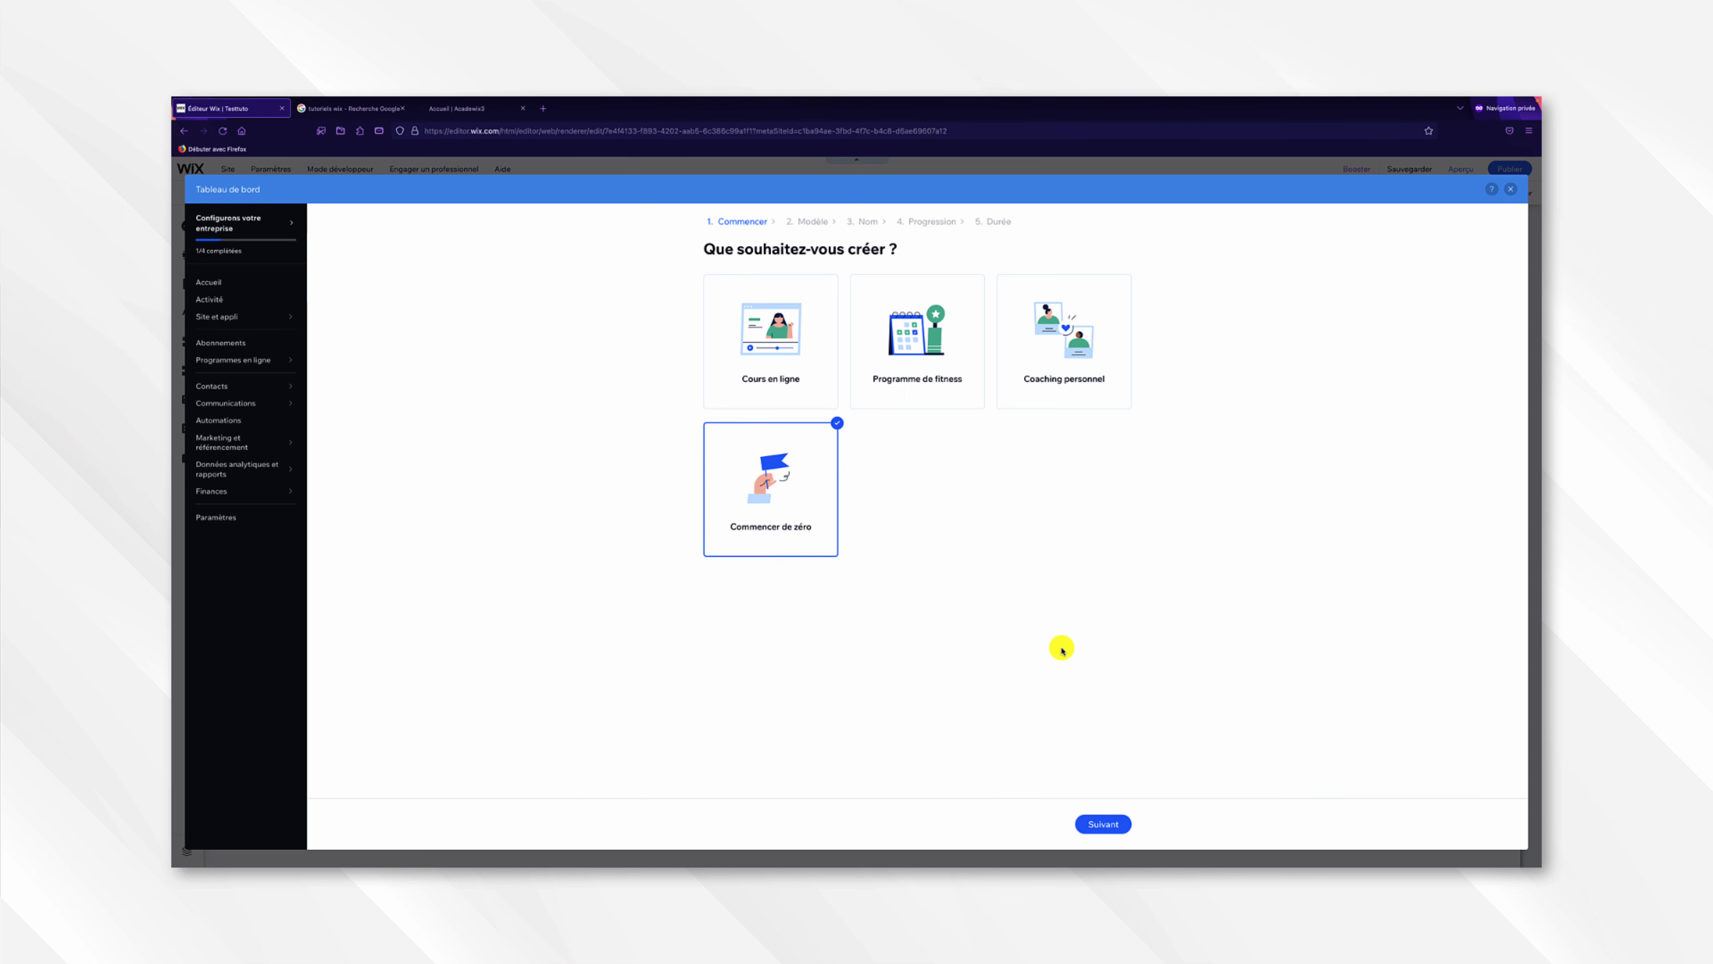
left_click(1102, 824)
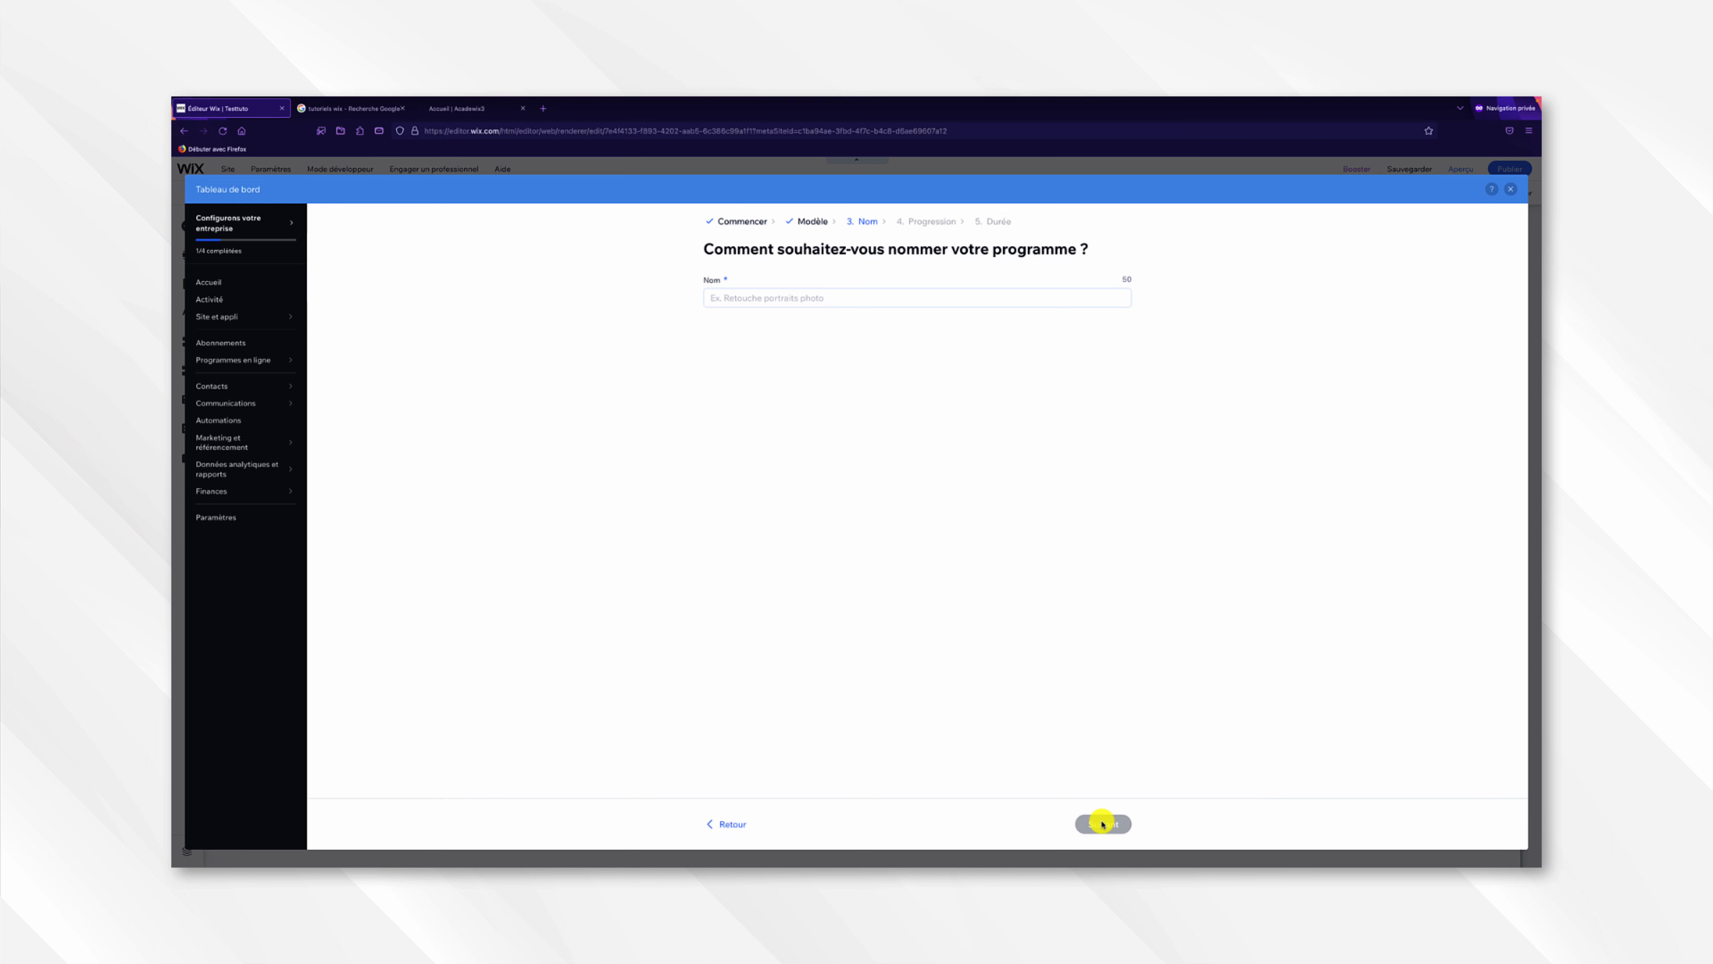
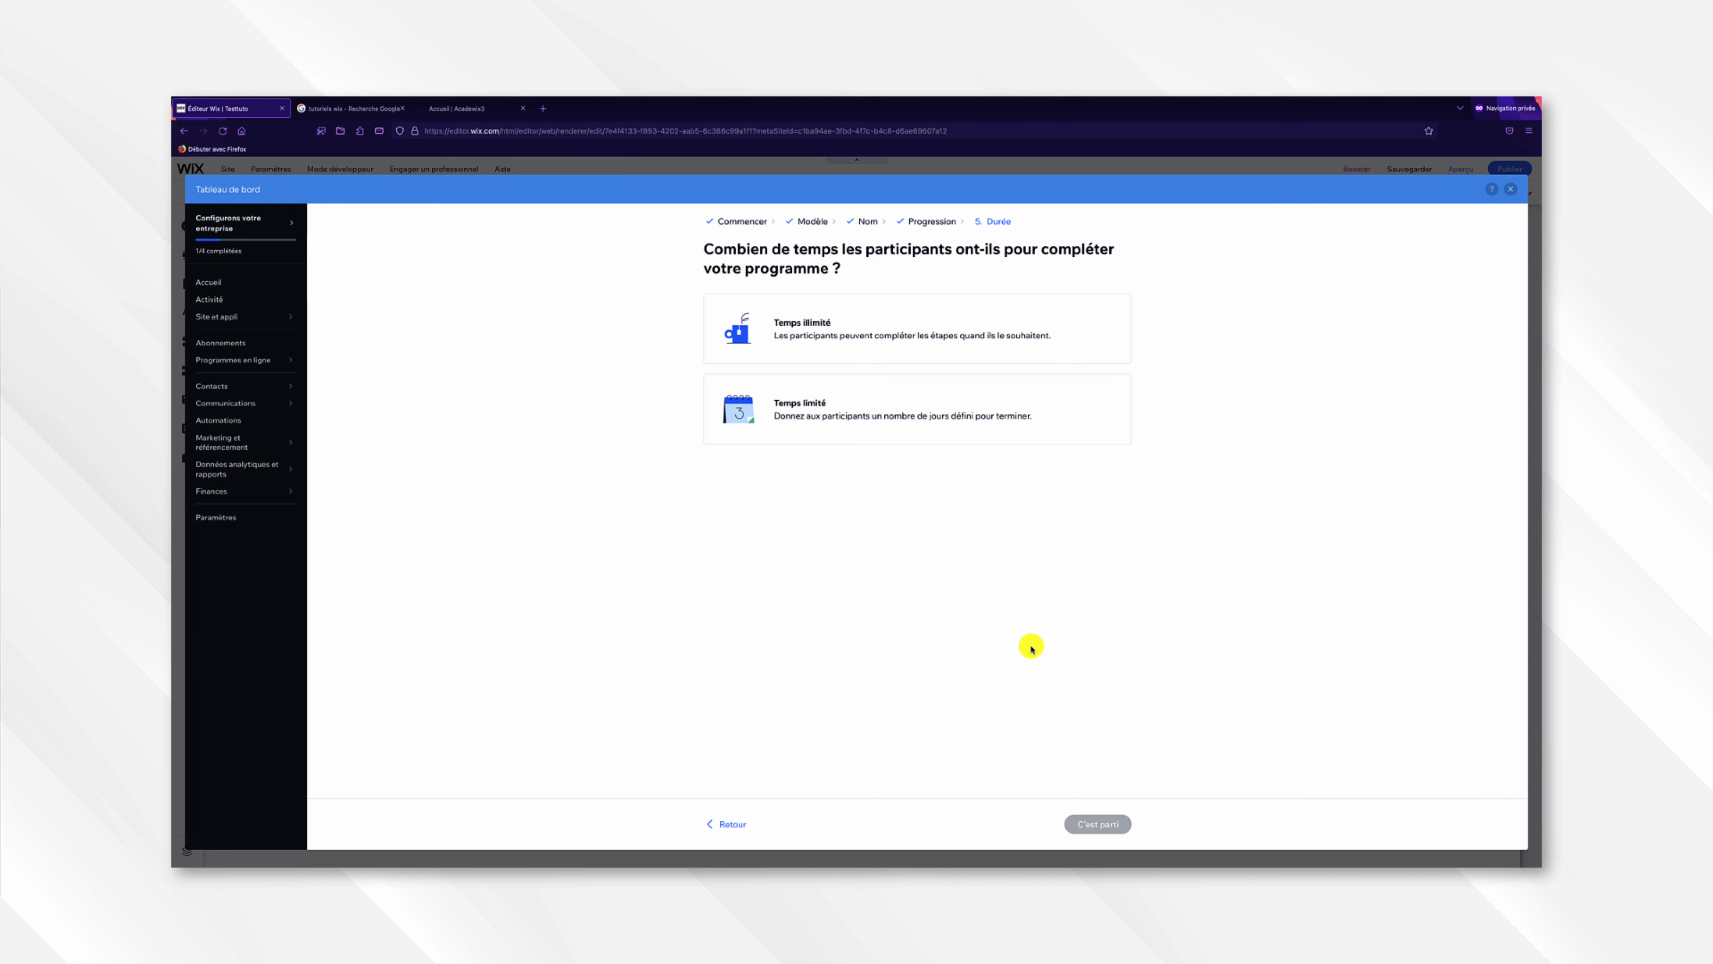
left_click(995, 345)
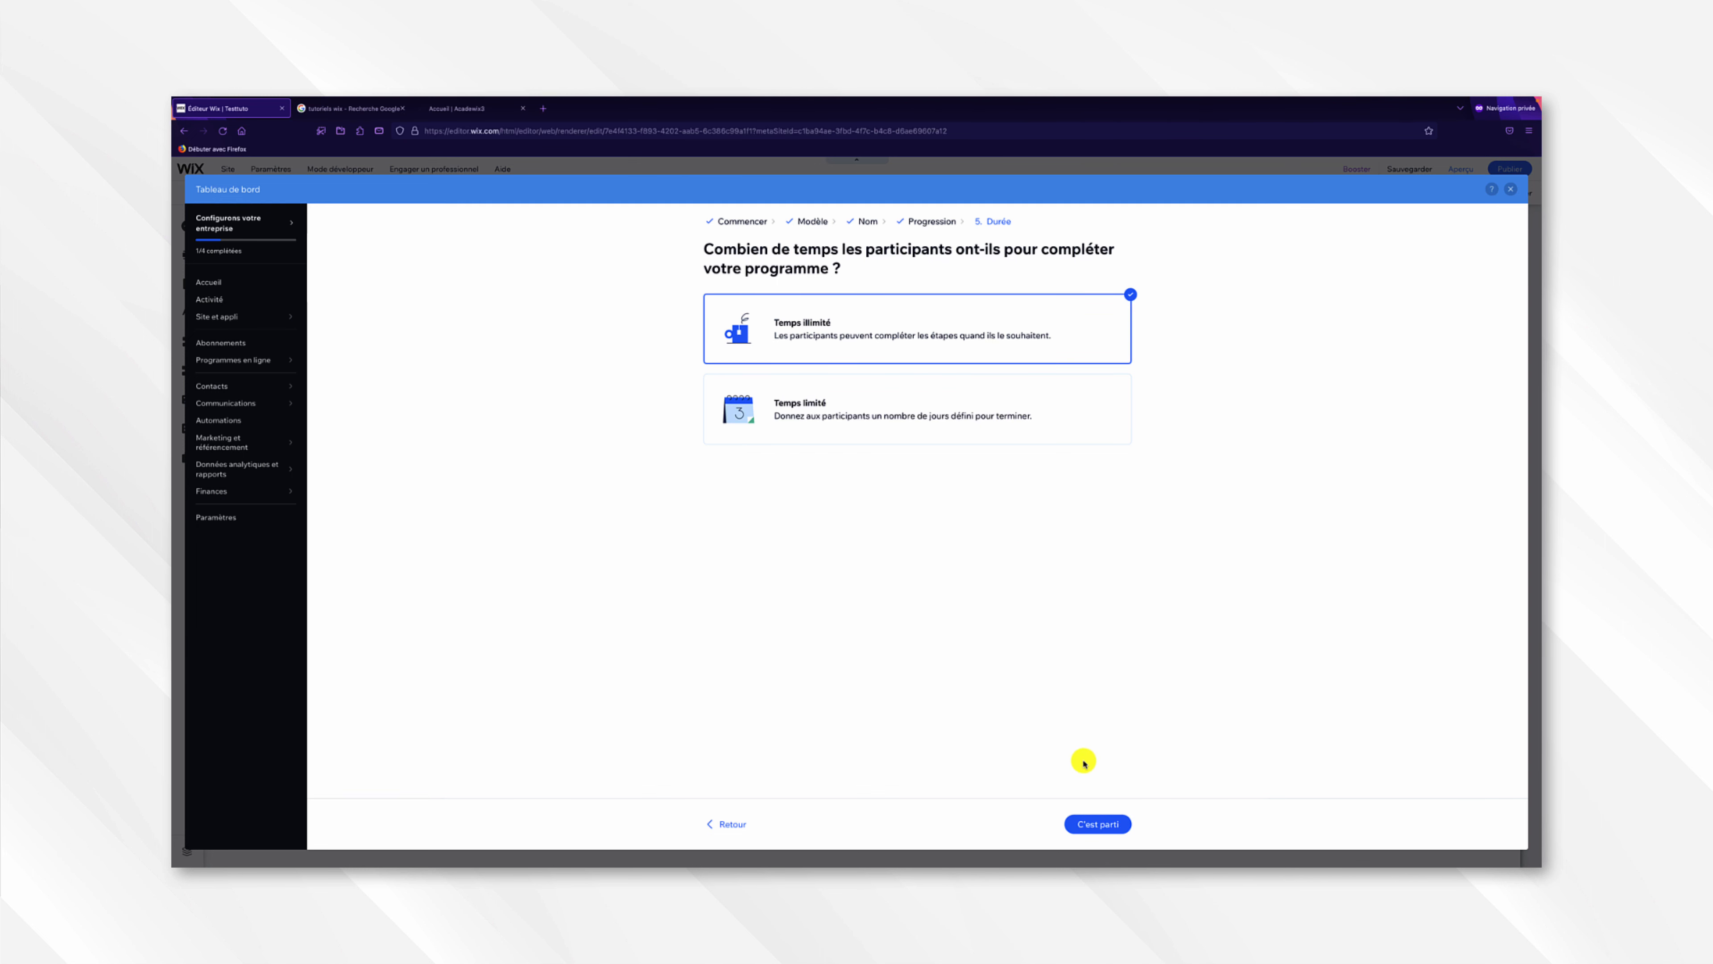
left_click(1108, 824)
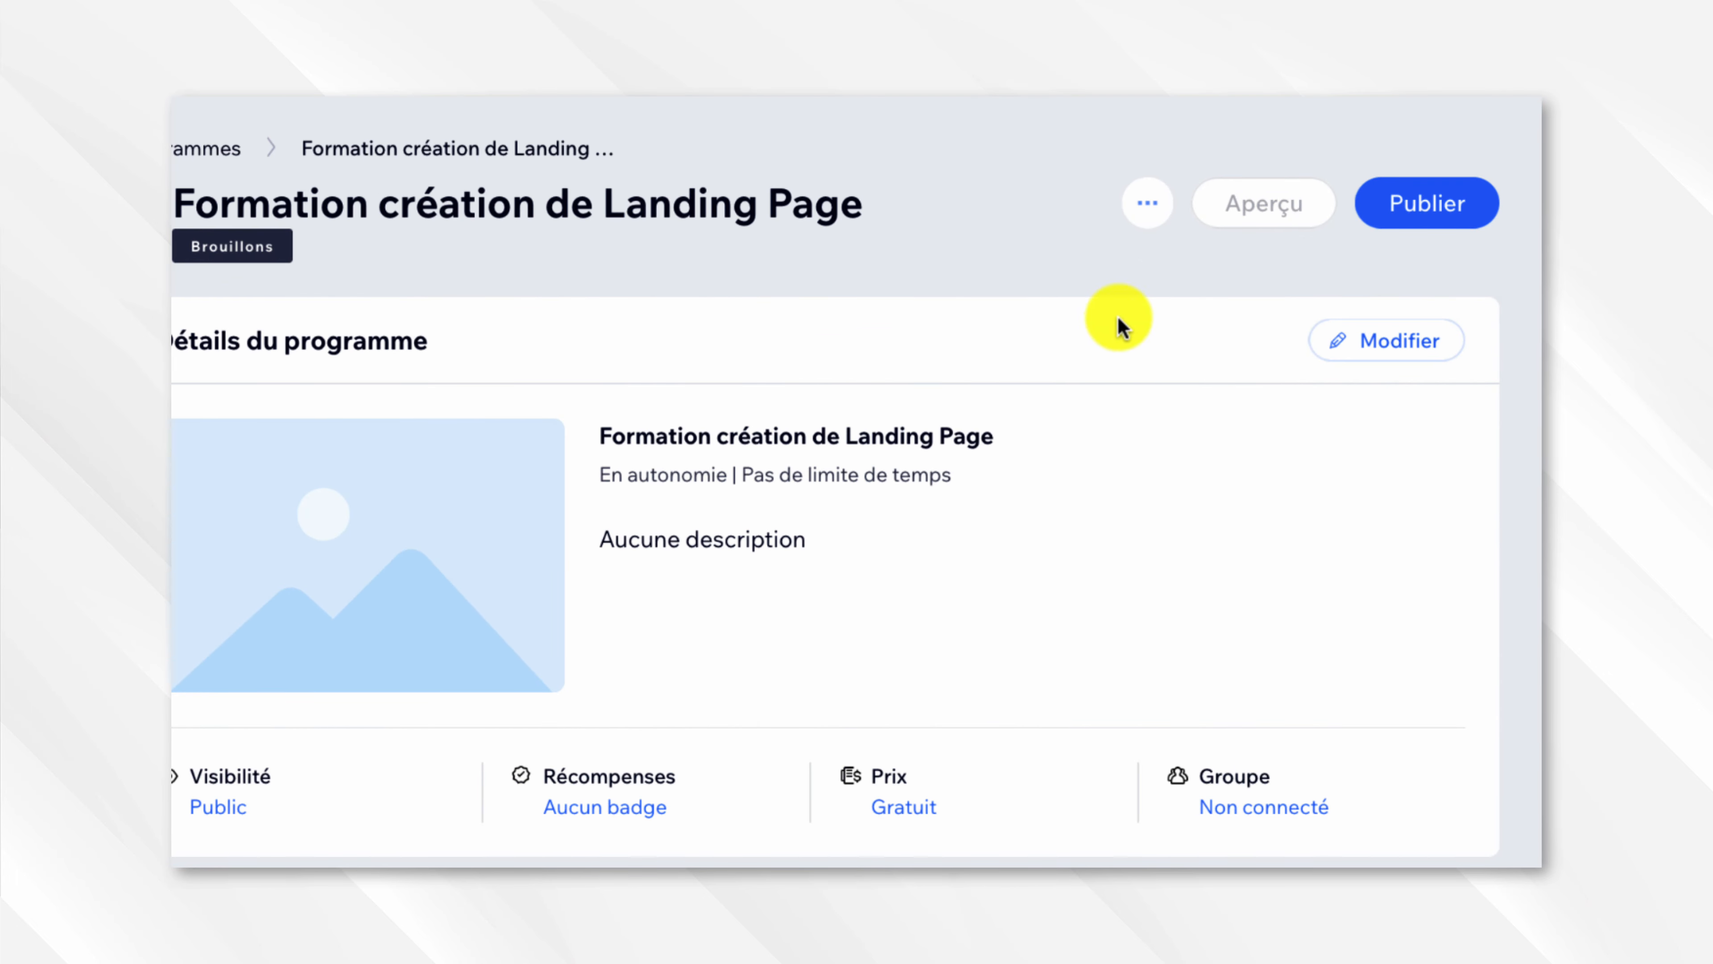
left_click(1147, 202)
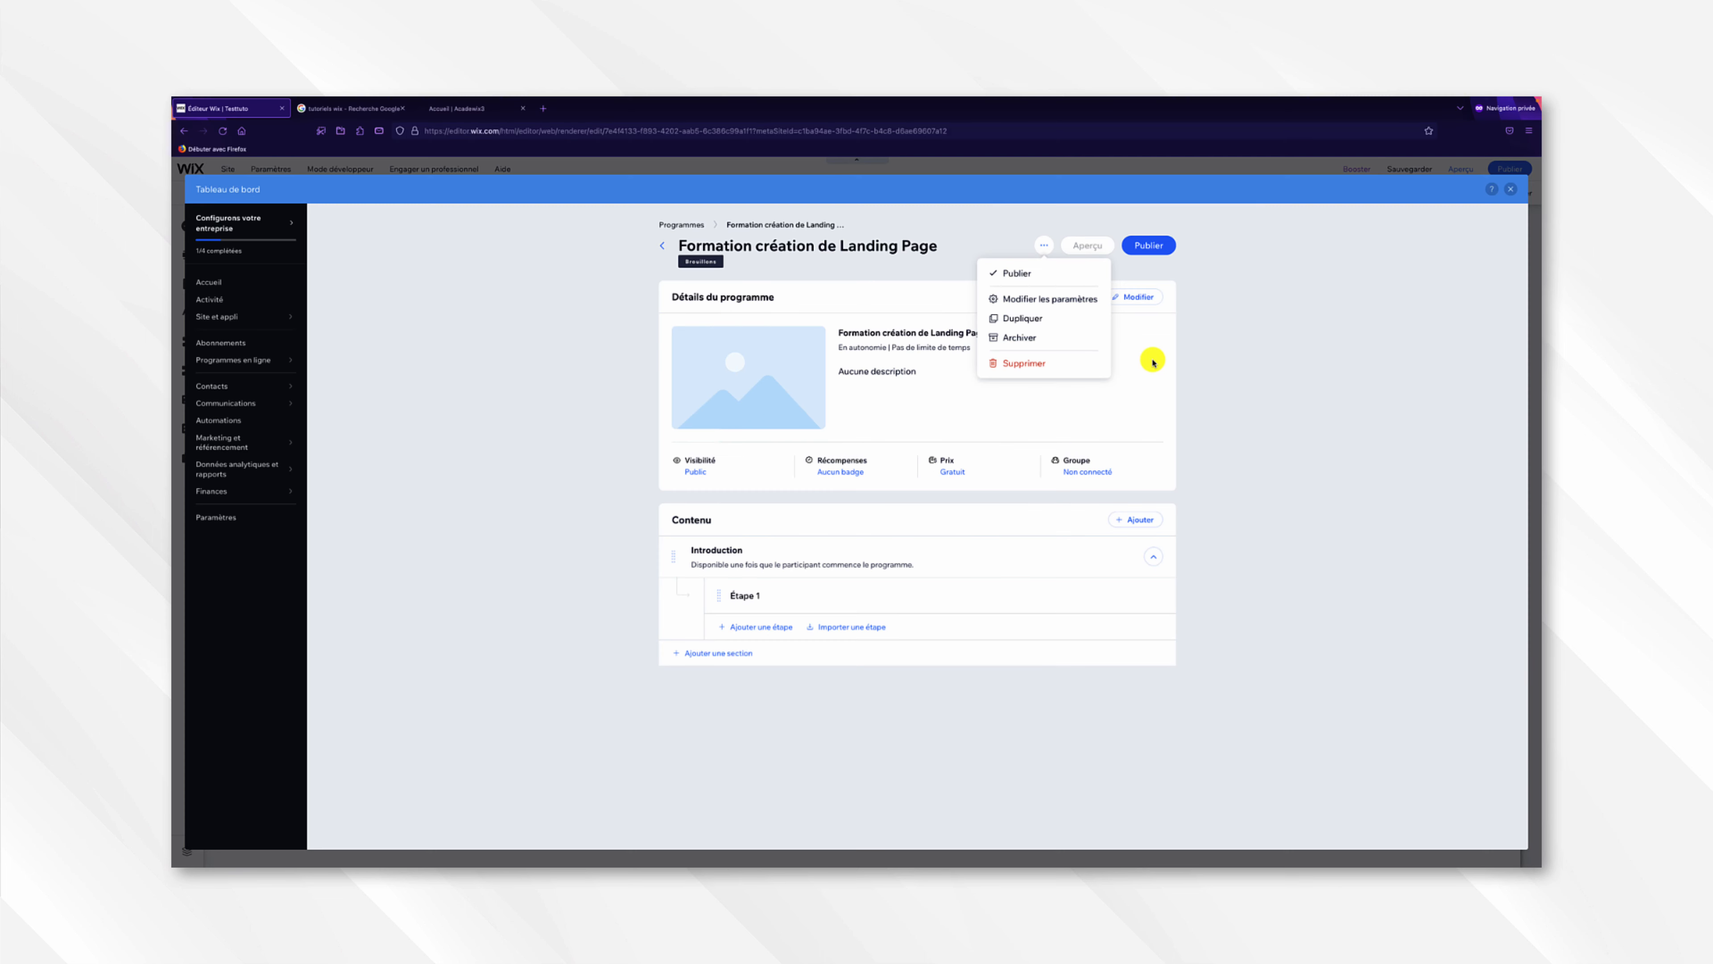
left_click(1439, 517)
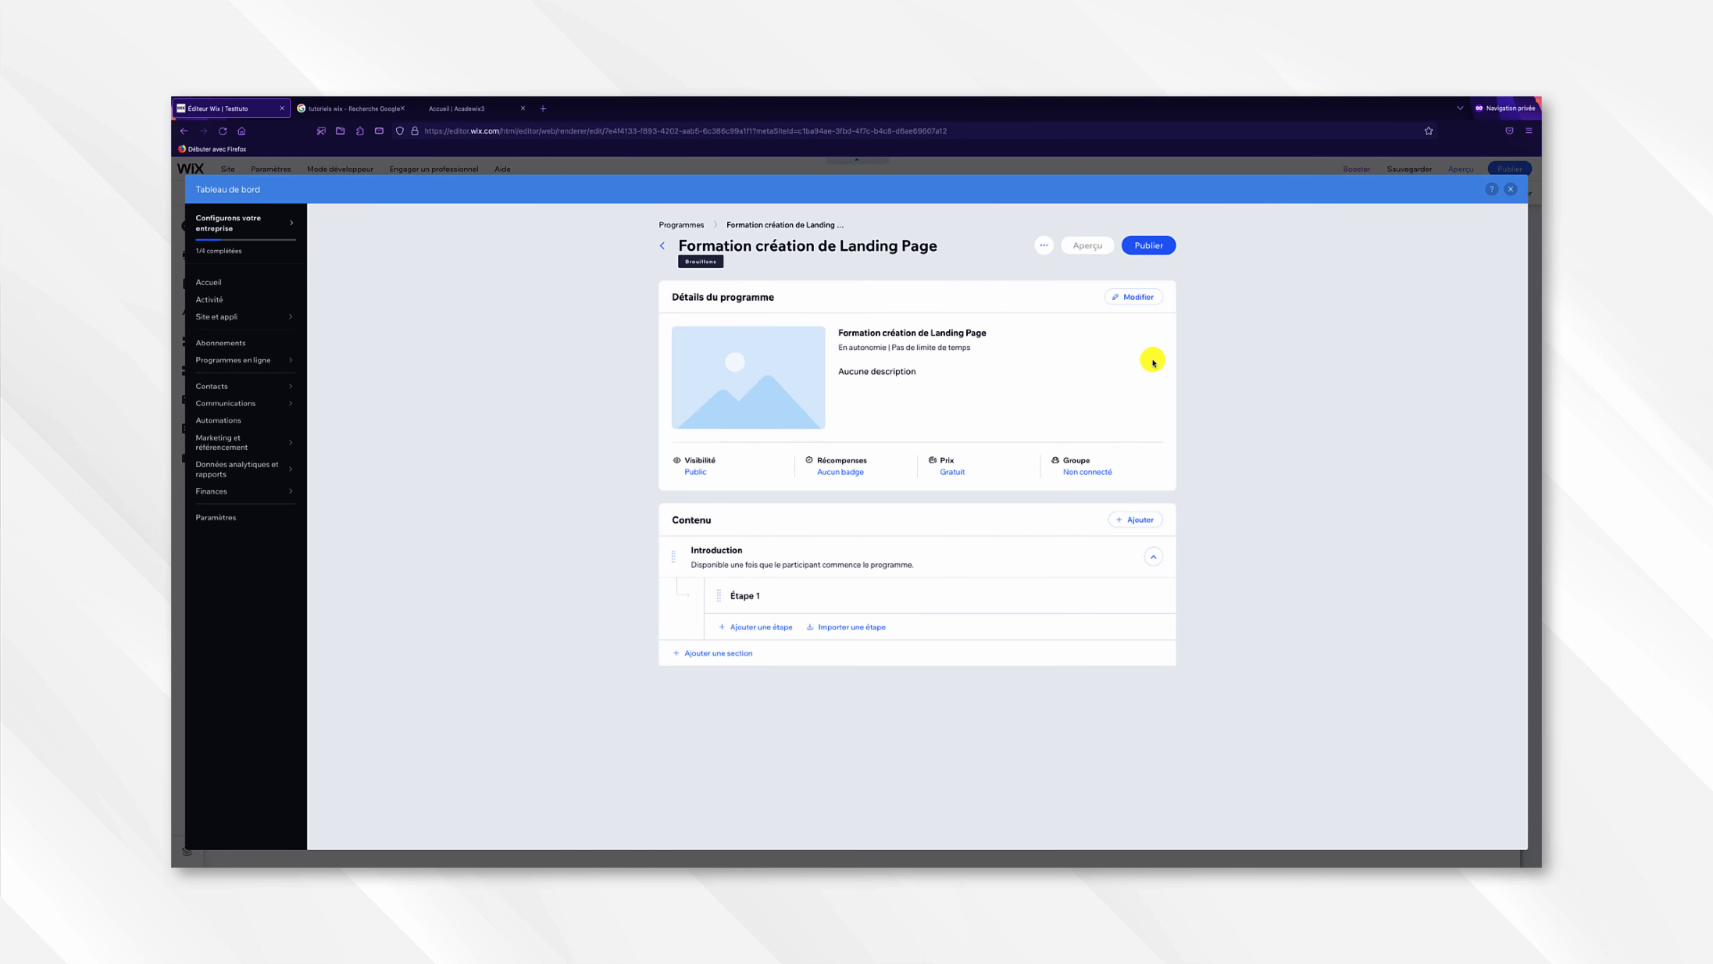
- Open the program's basic information settings and go through the description and category fields
left_click(1140, 296)
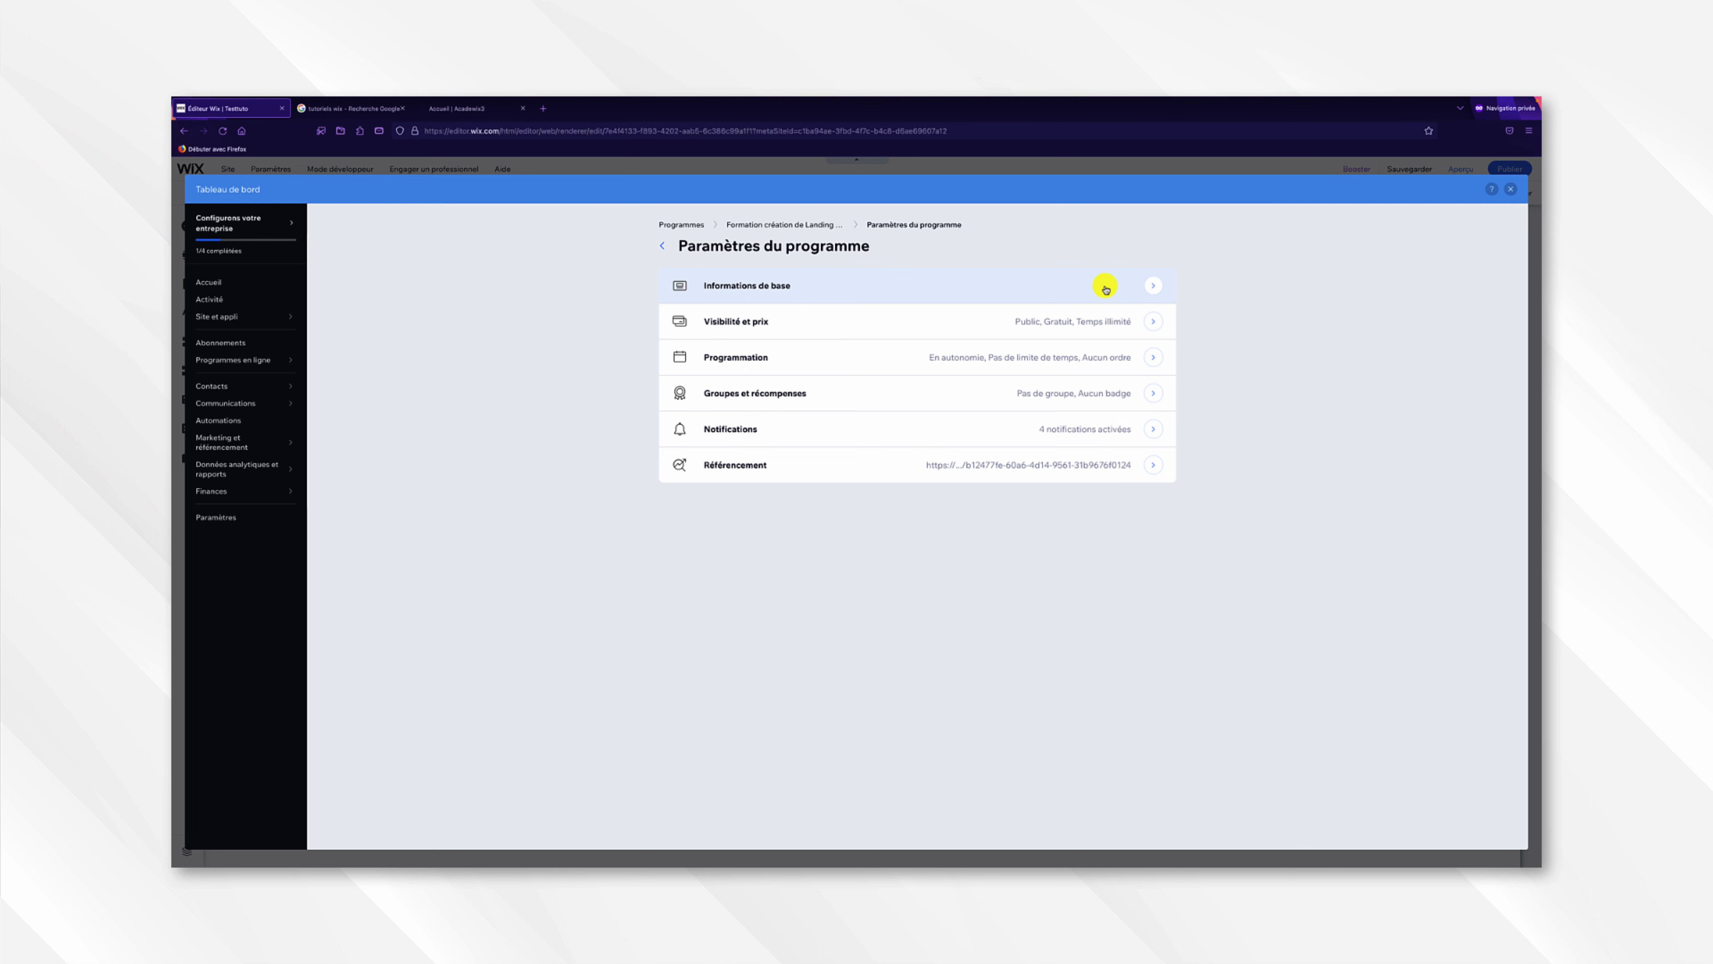
left_click(1104, 287)
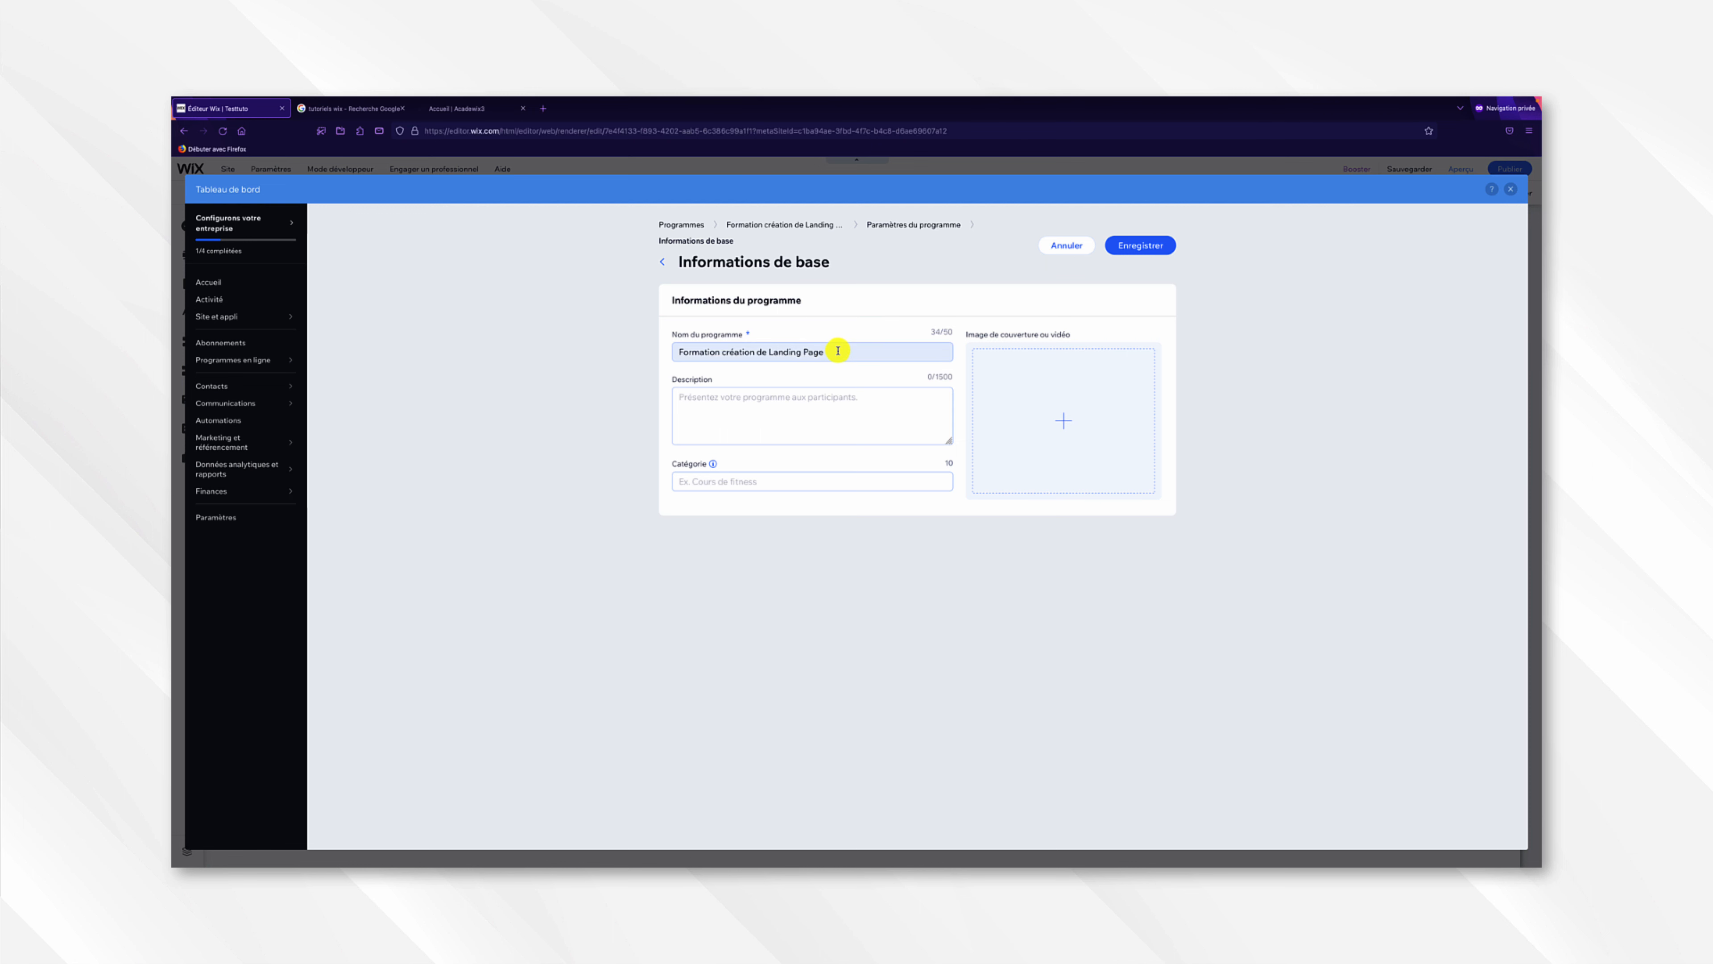
left_click(821, 395)
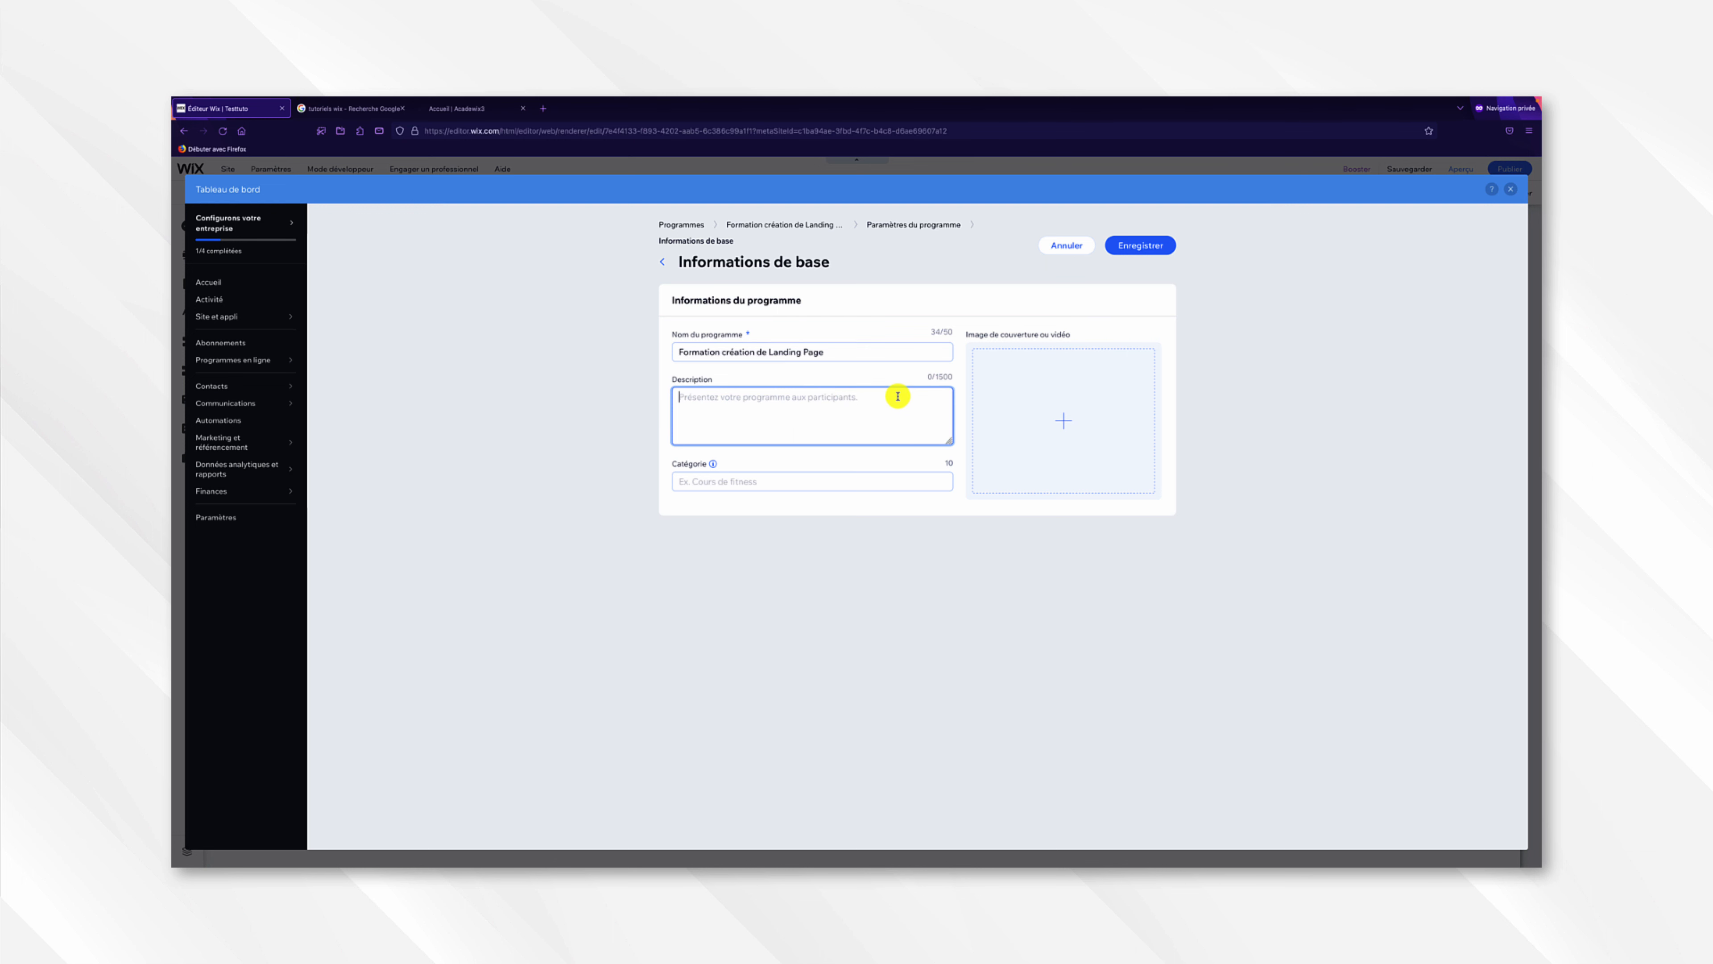
left_click(842, 473)
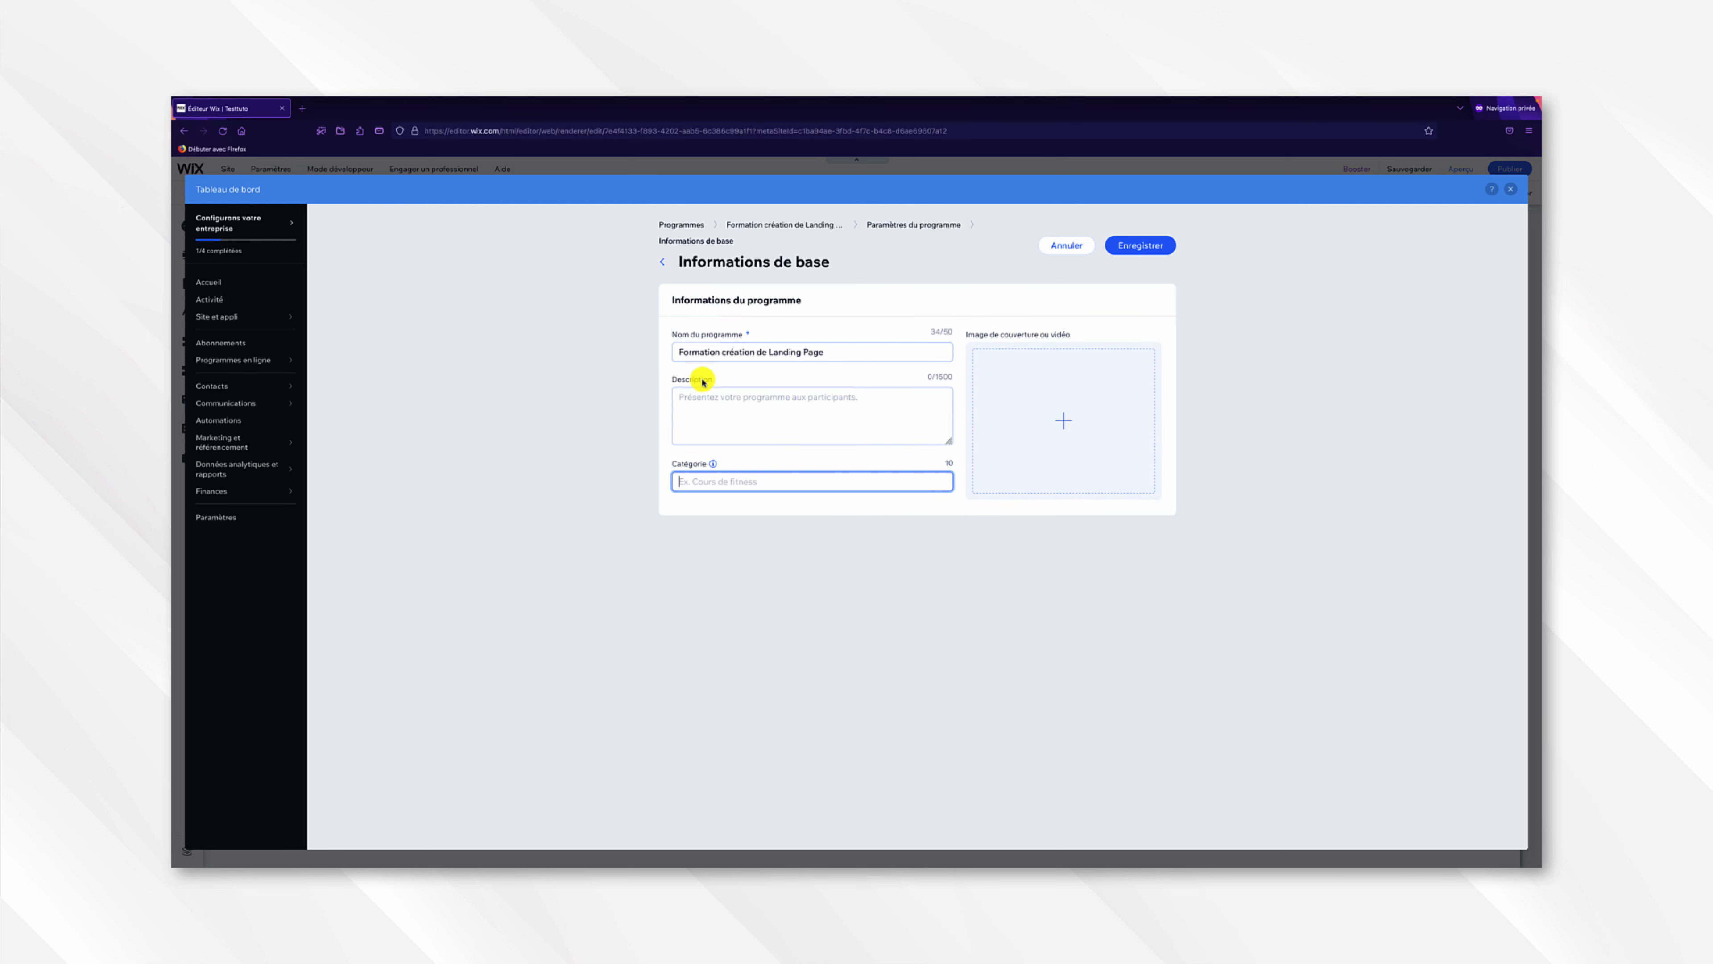
- Search the web for "Lorem ipsum" in a new browser tab and generate five paragraphs of placeholder text on lipsum.com
left_click(305, 108)
left_click(447, 131)
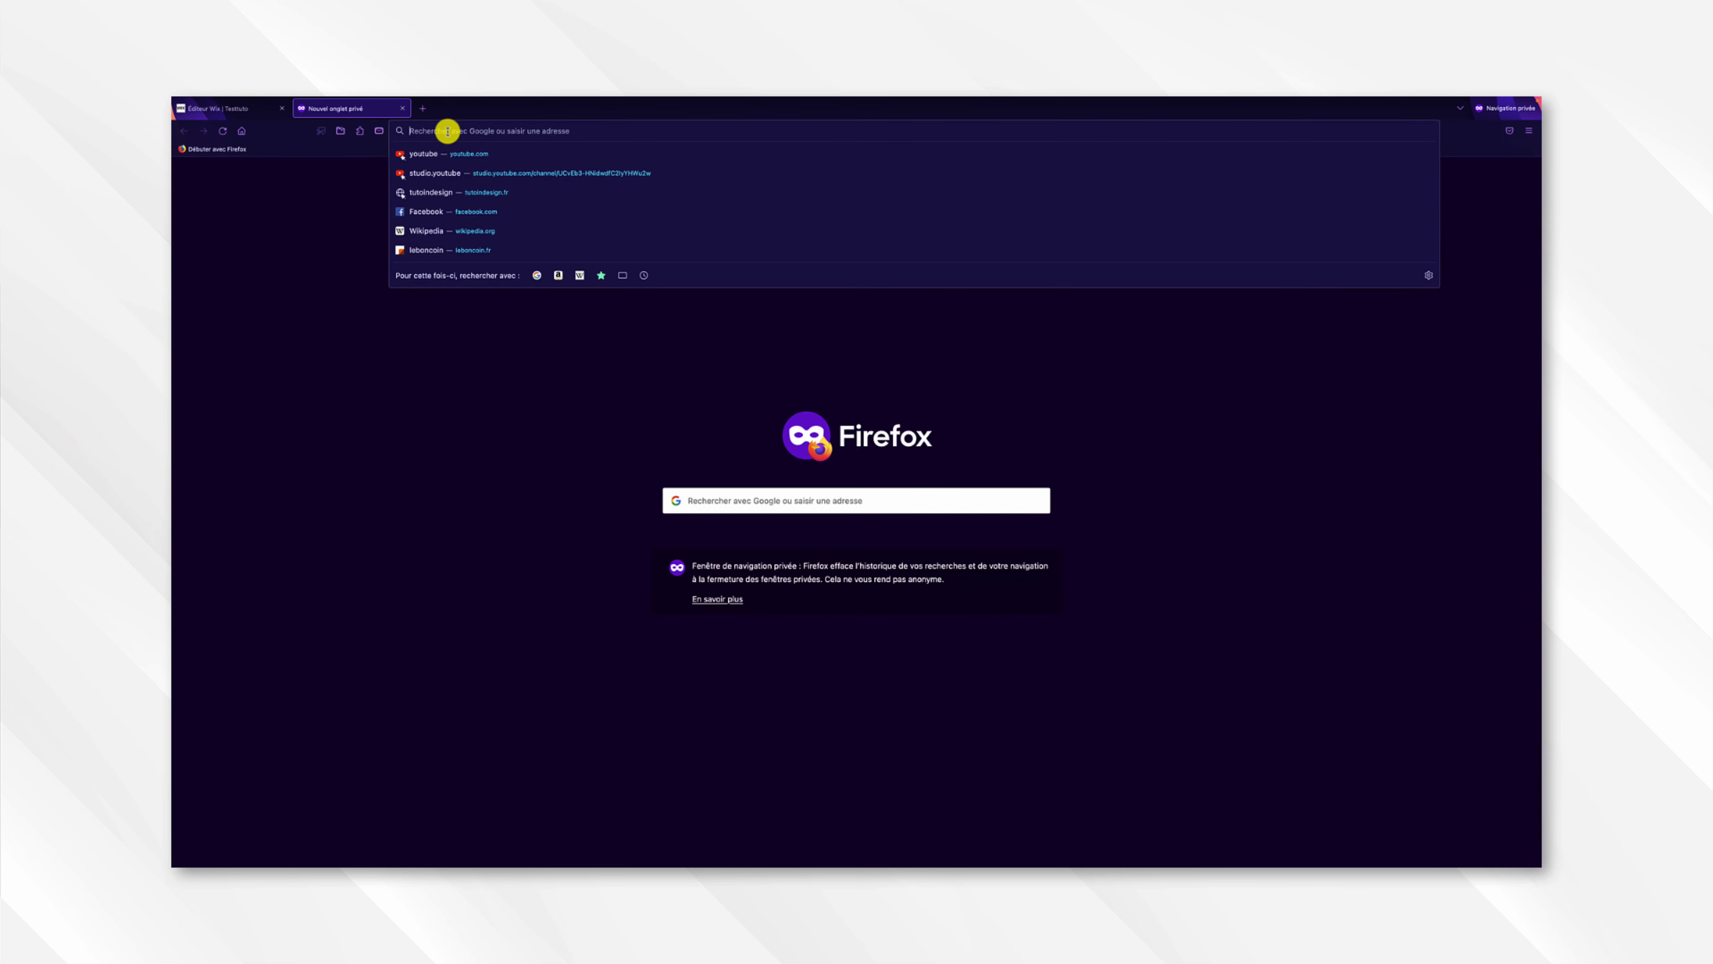
type("Lorem ipsum")
key("Return")
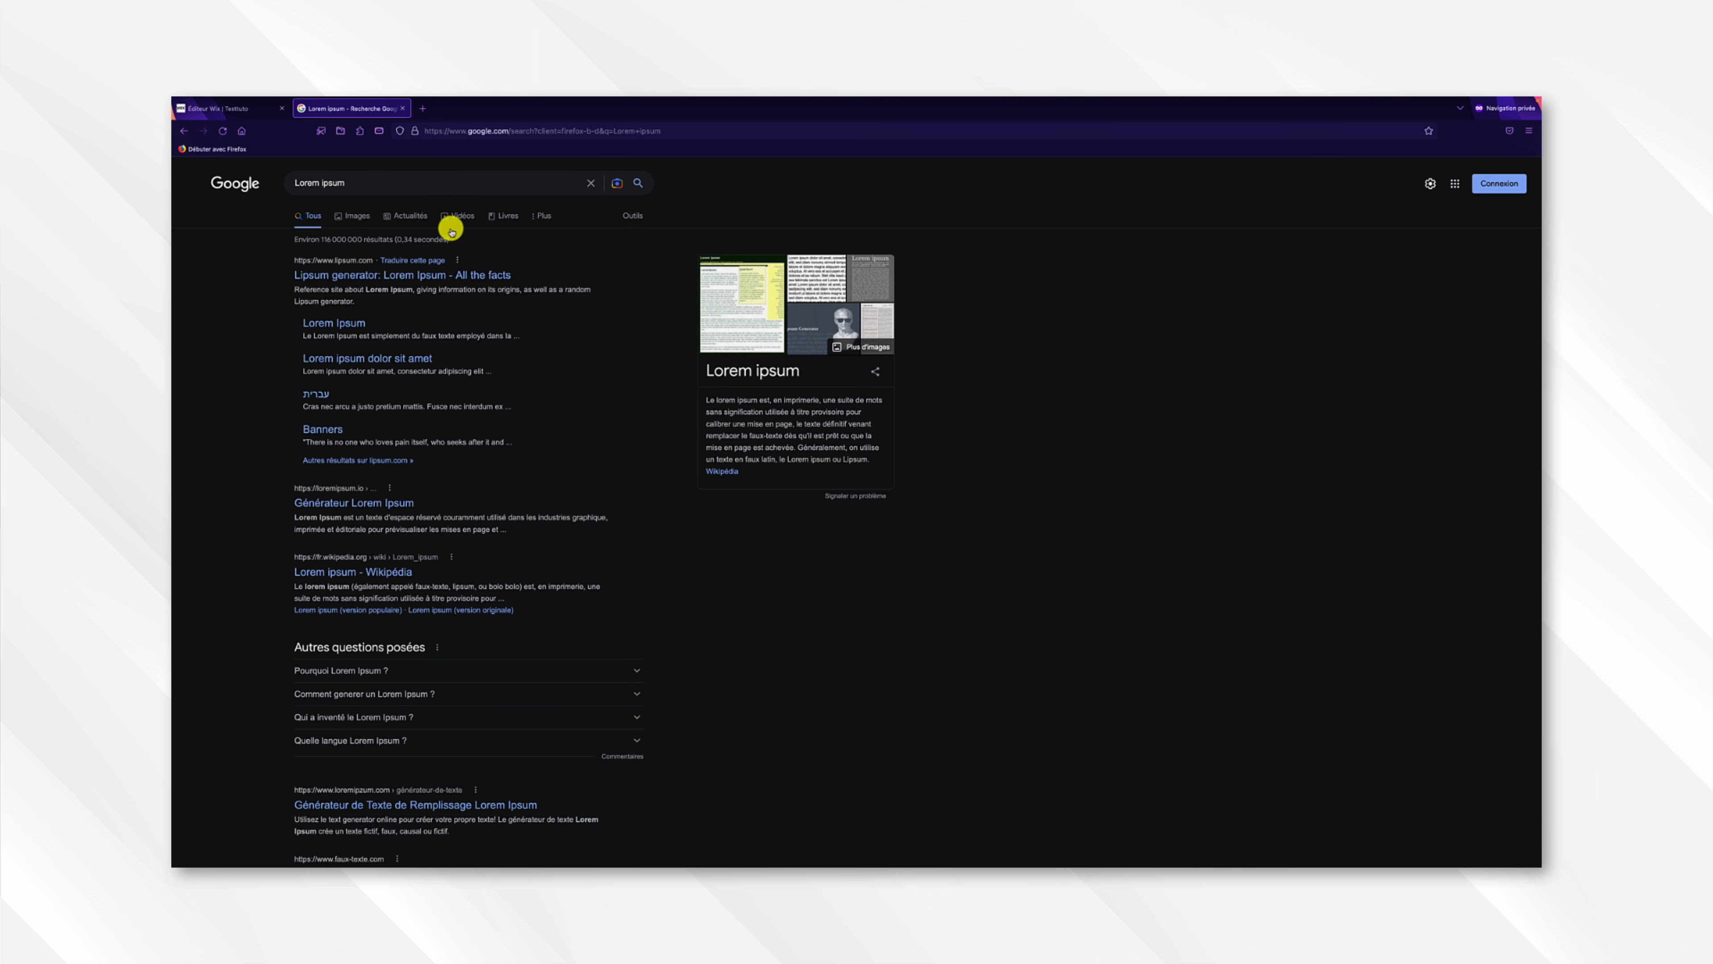
left_click(469, 274)
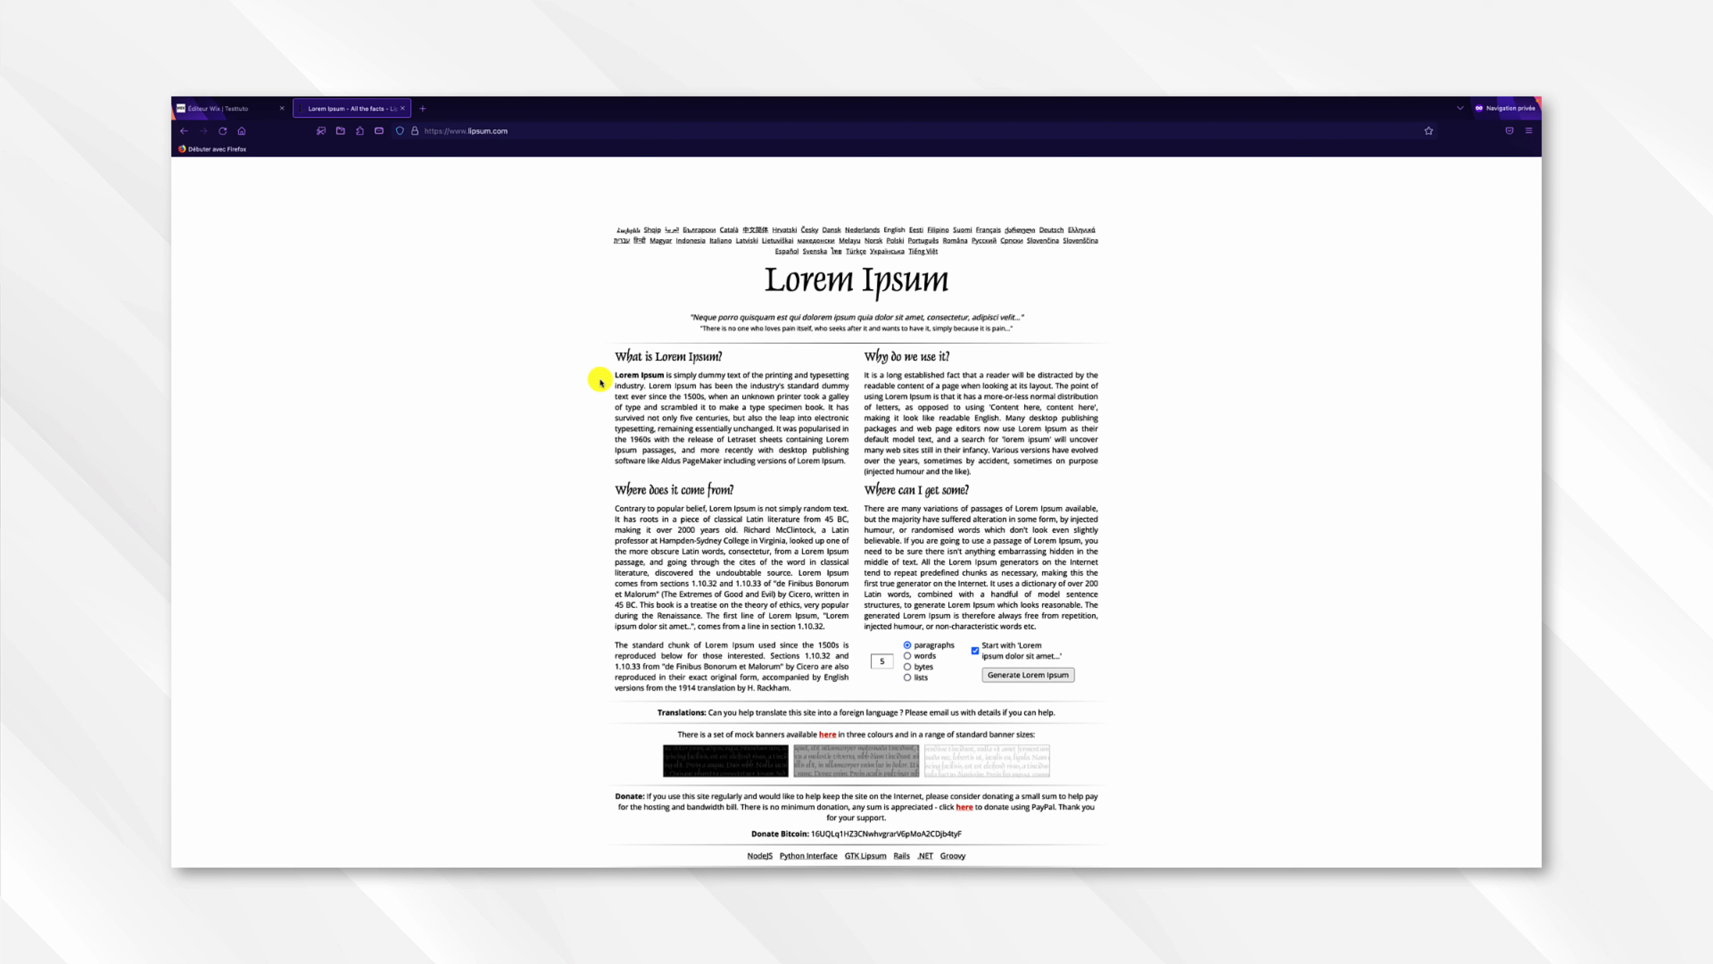
left_click(1023, 676)
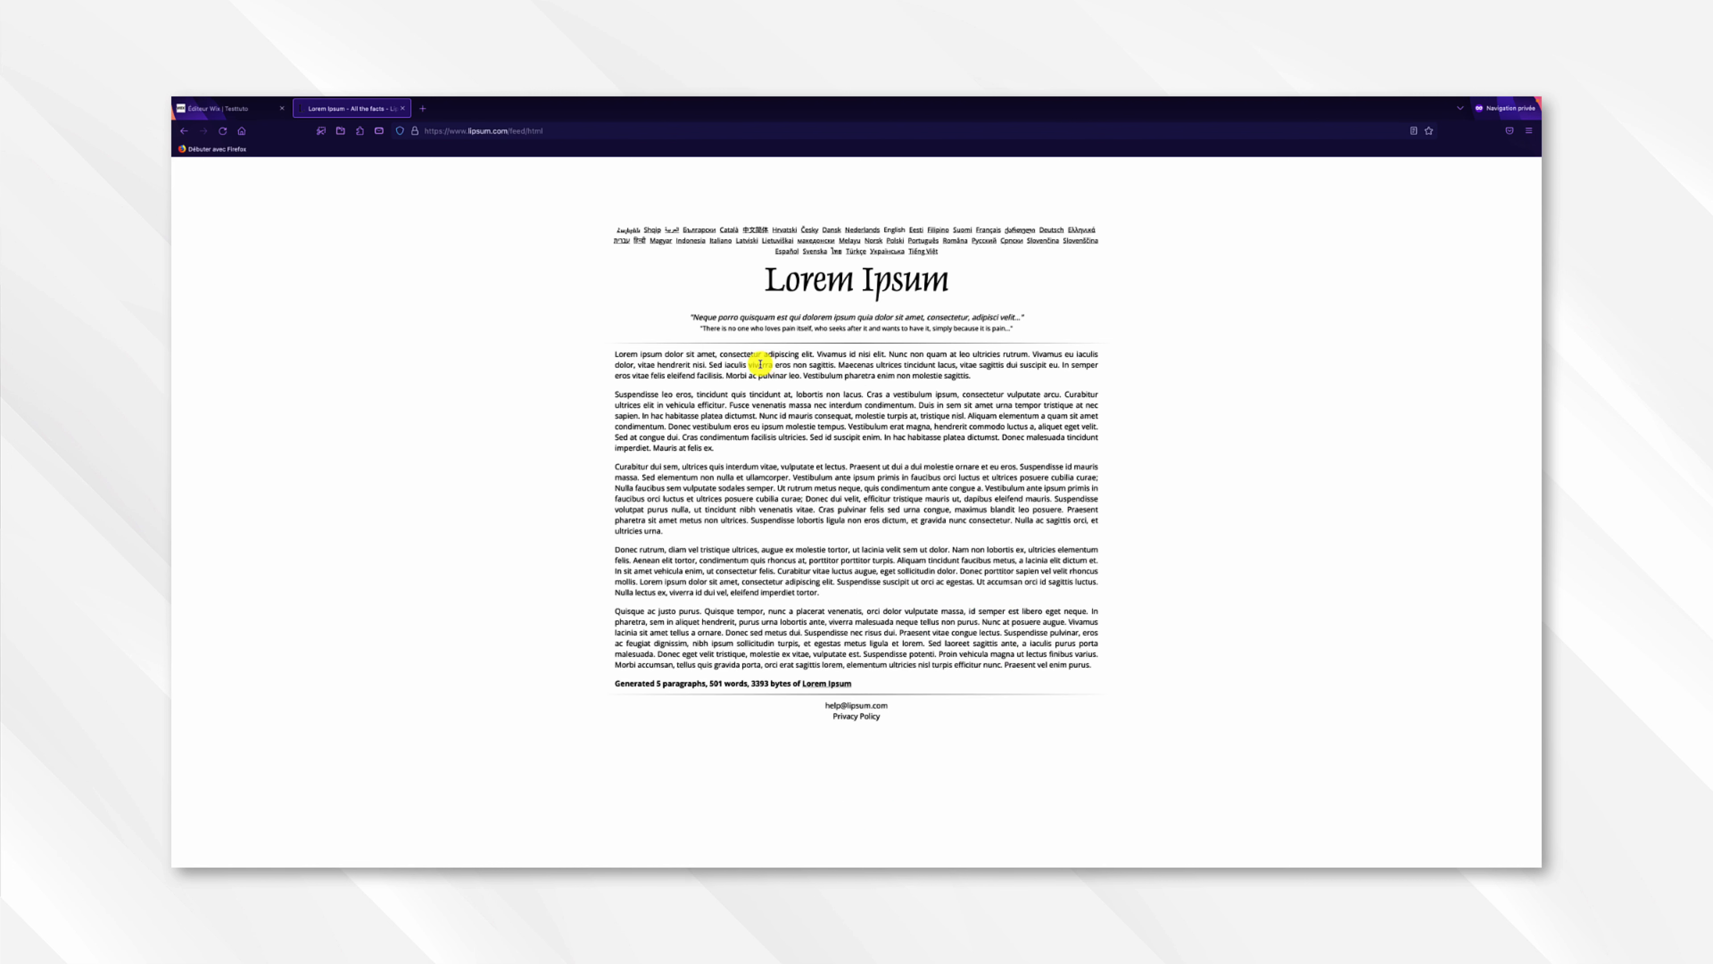
- Copy the first generated Lorem Ipsum paragraph into the program's description in the Wix editor
left_click_drag(616, 352, 979, 380)
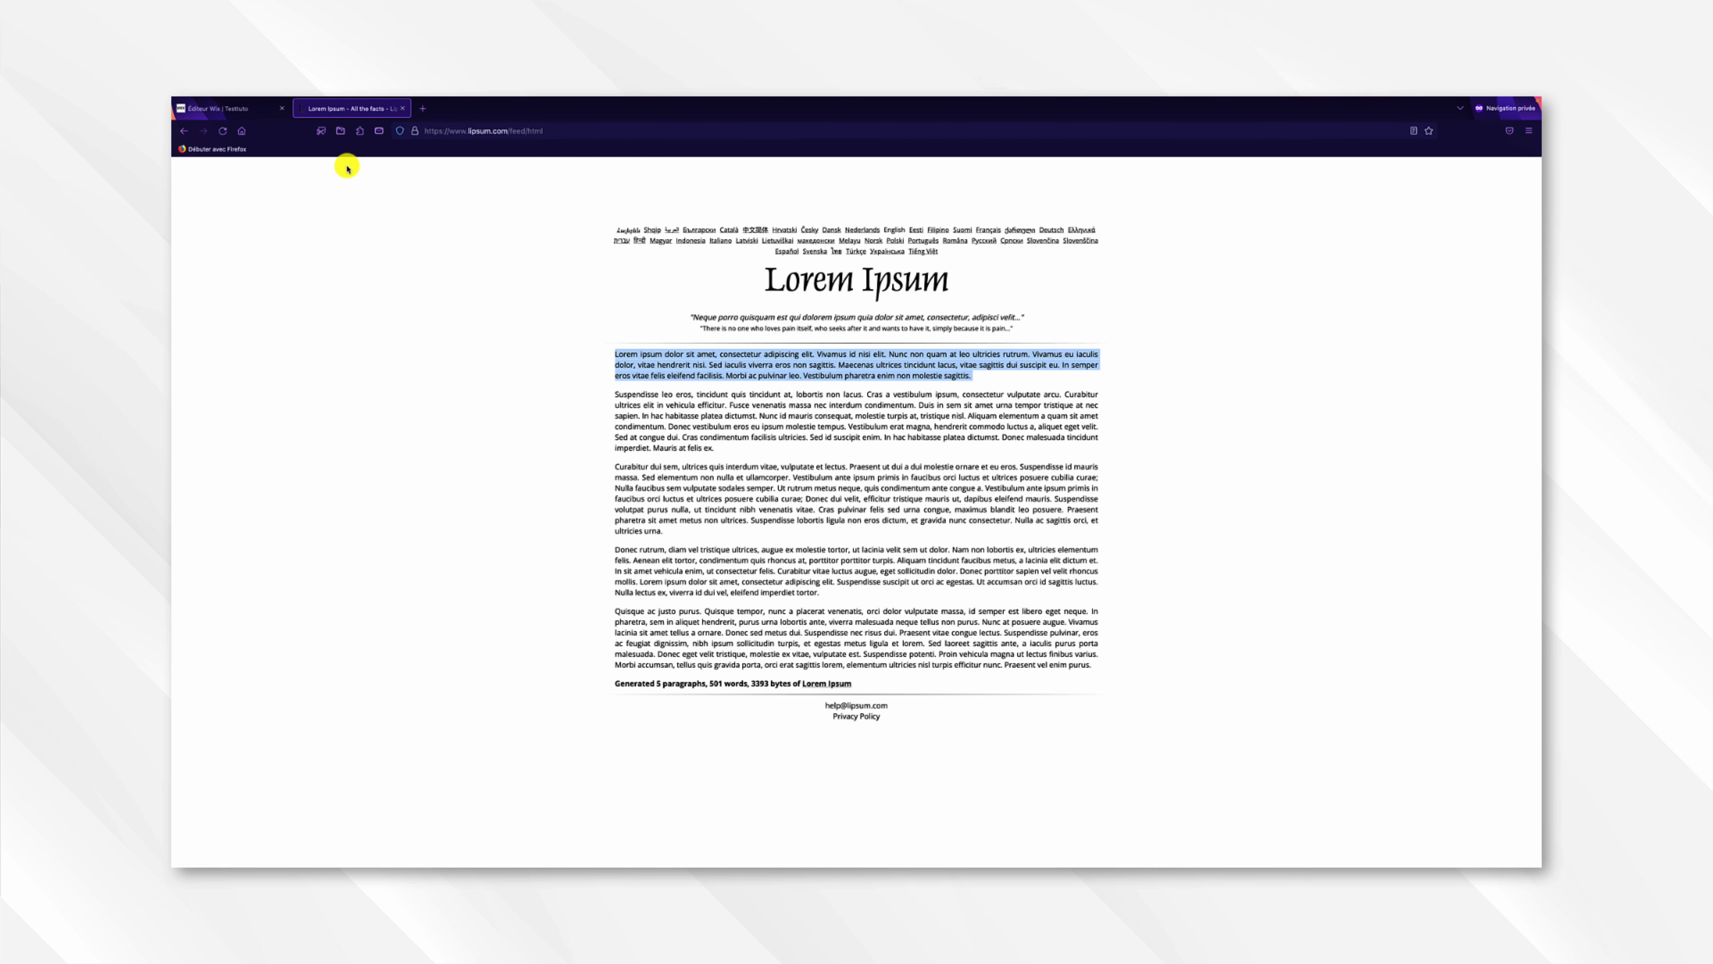
left_click(239, 110)
left_click(699, 397)
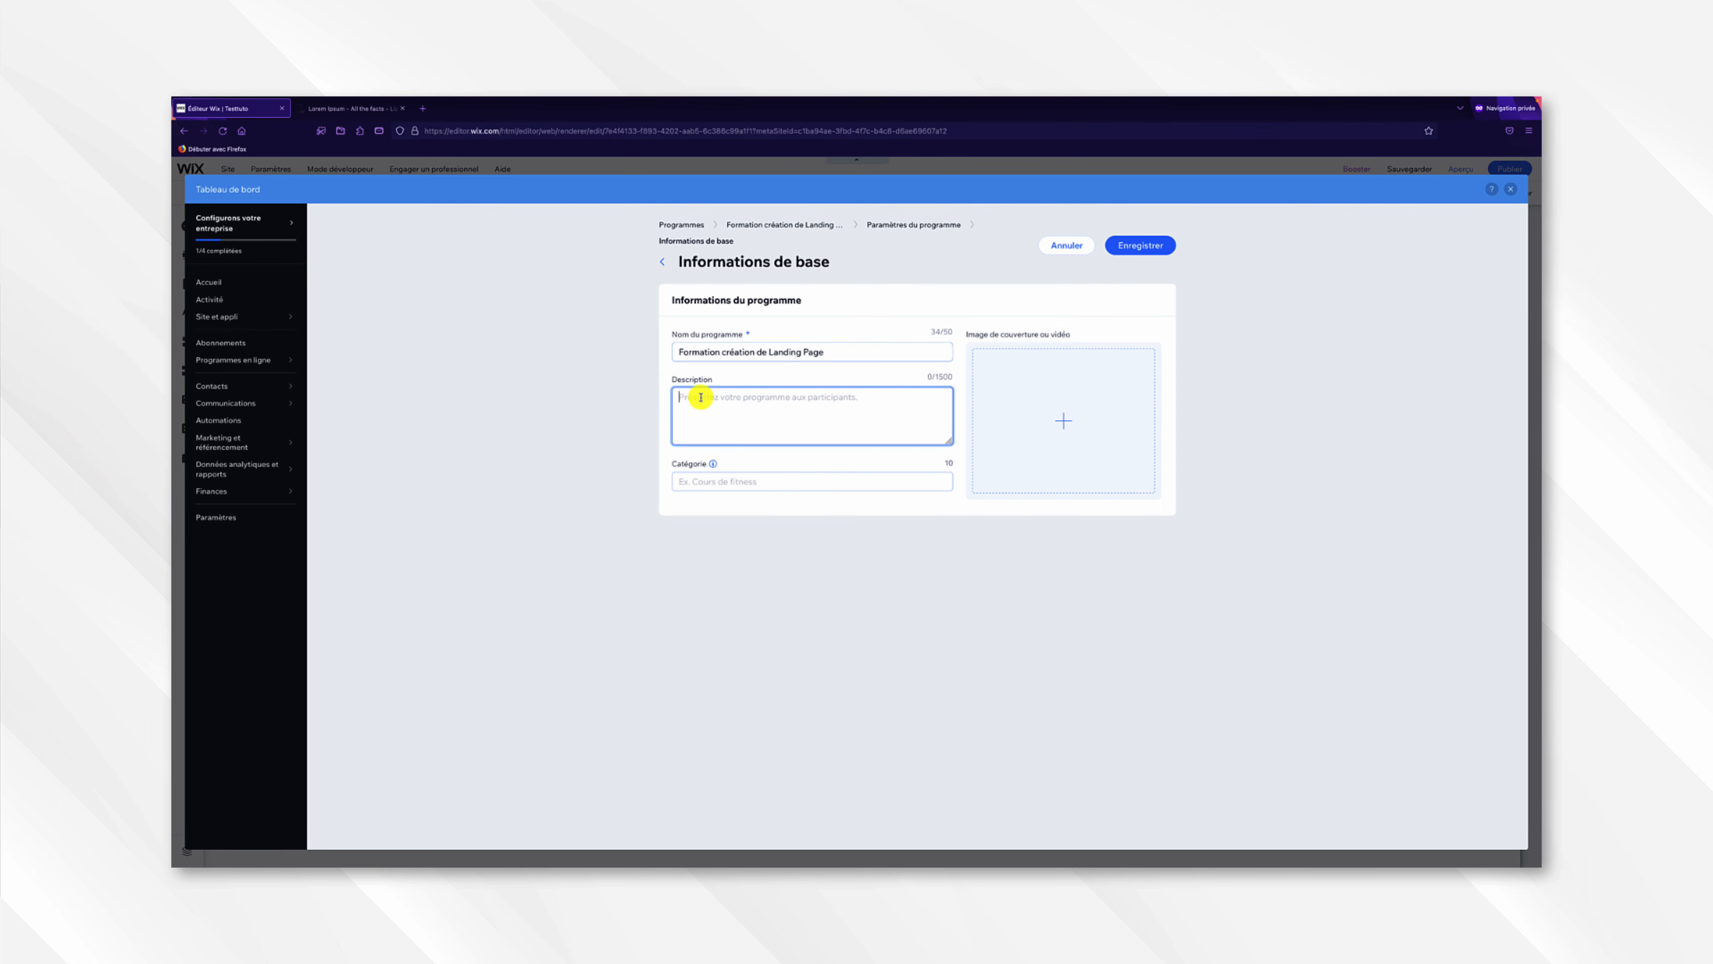
key("ctrl+v")
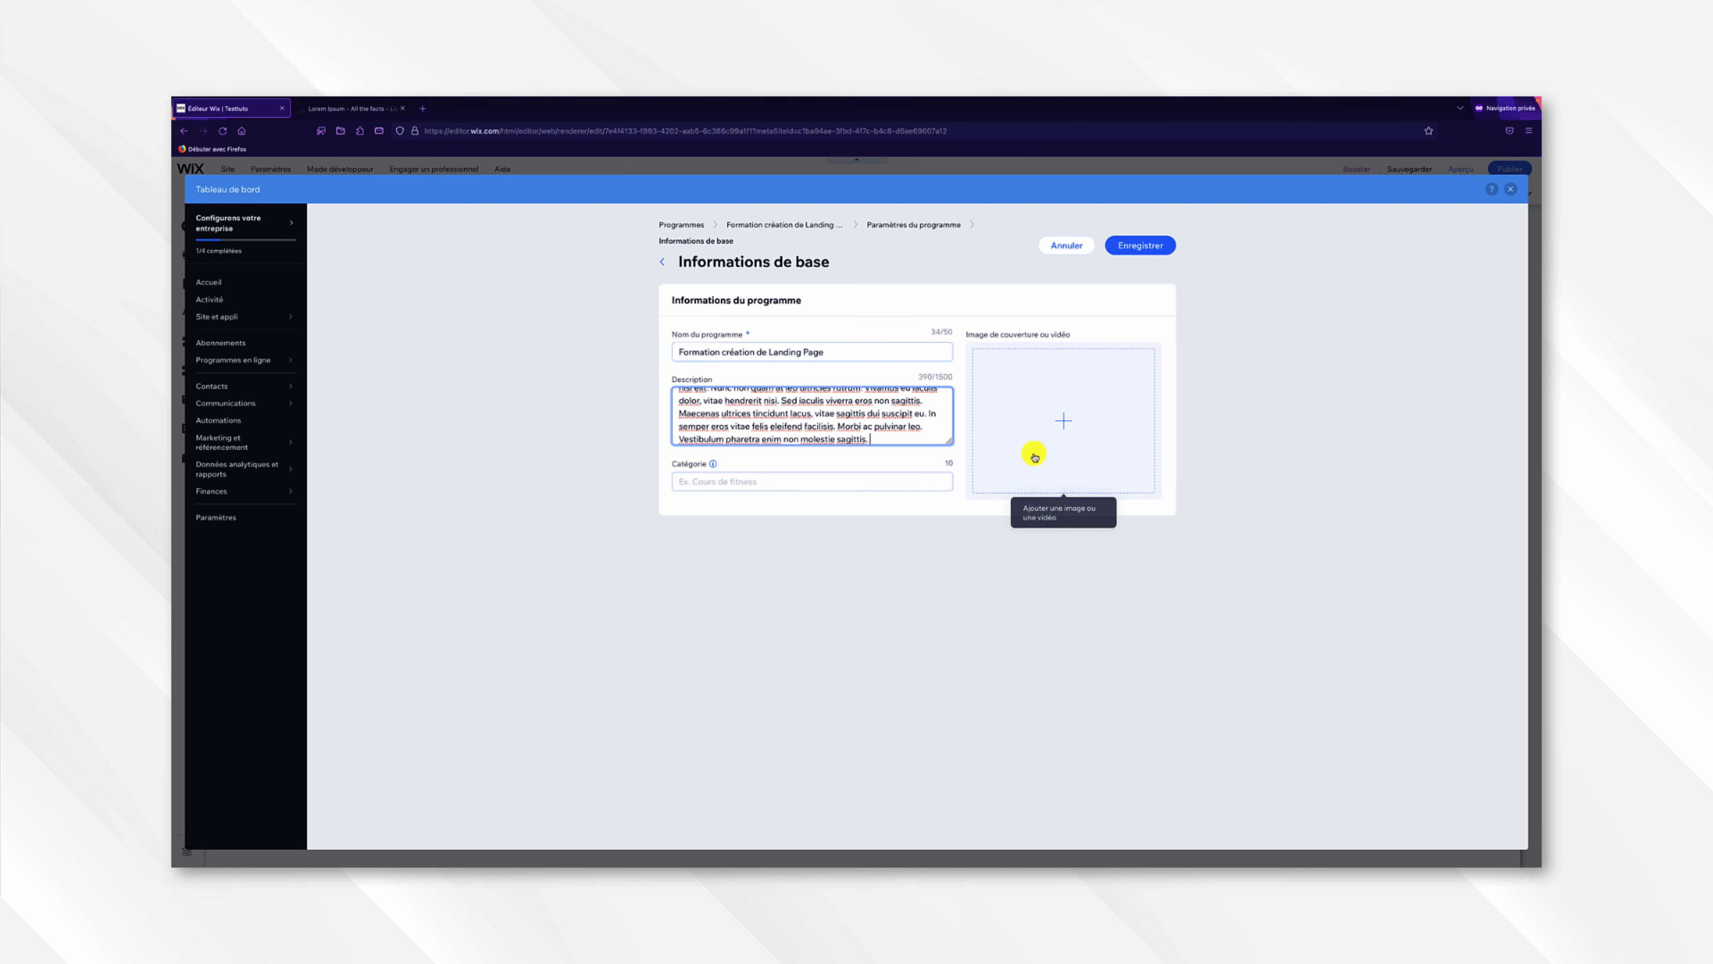
- Upload miniature_formation_landing_page.jpg from the Bureau folder as the program's cover image and save the basic information
left_click(1050, 428)
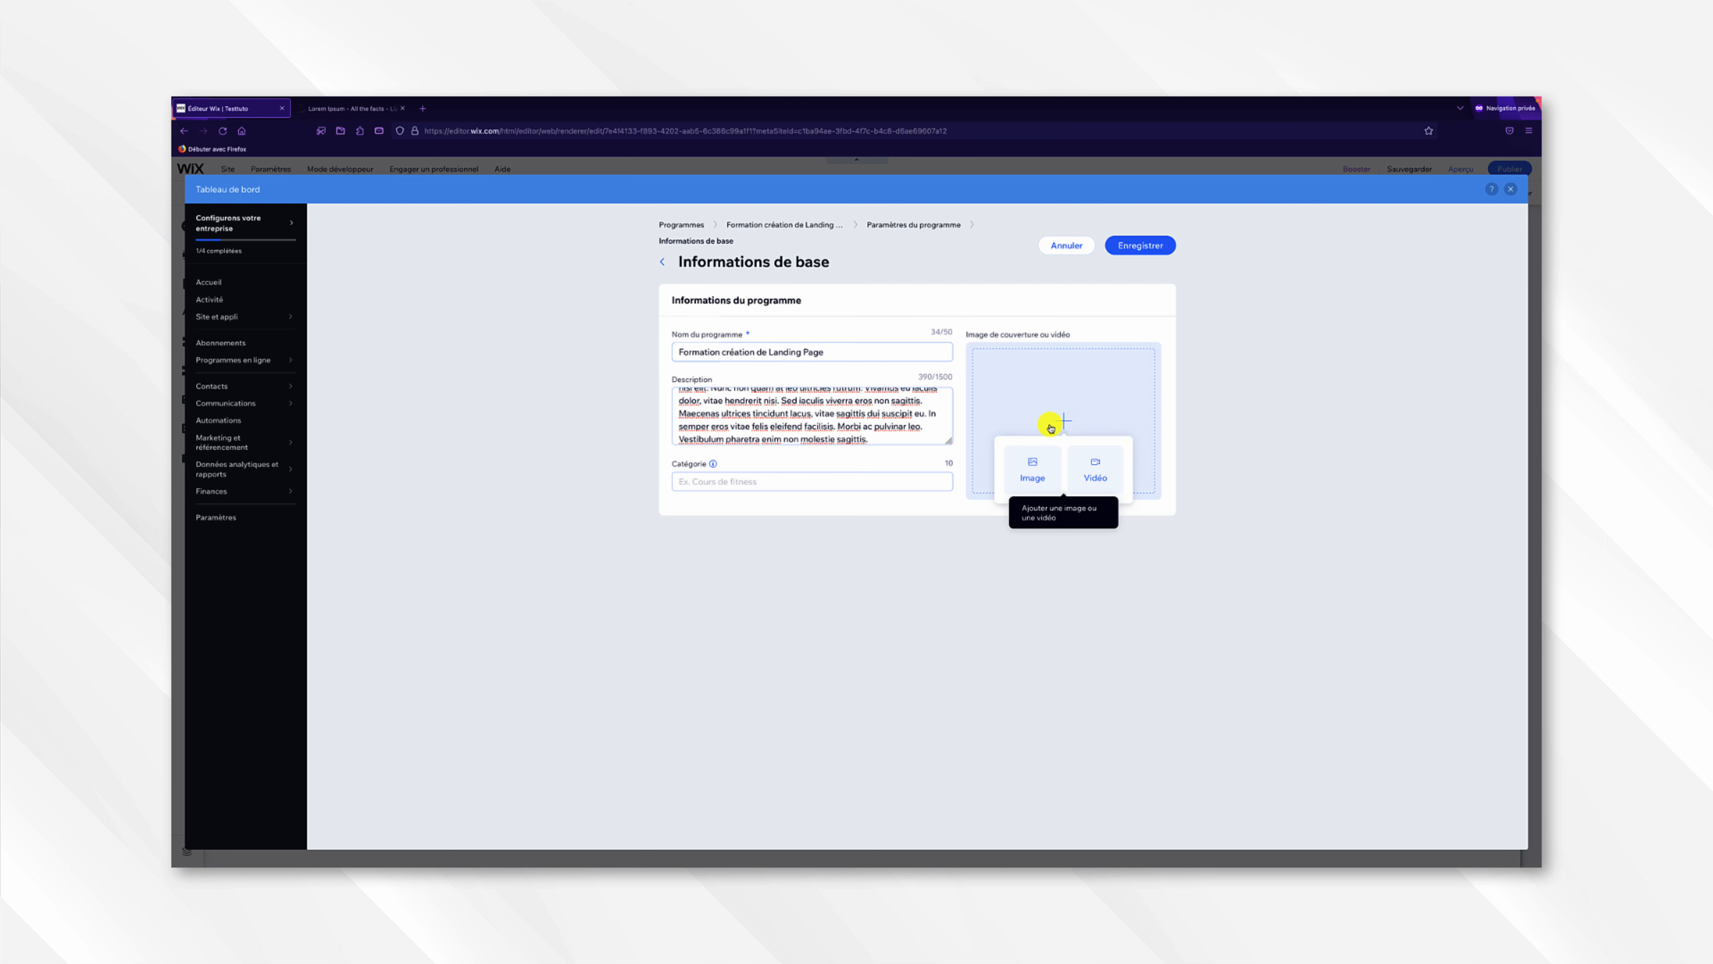
left_click(1036, 462)
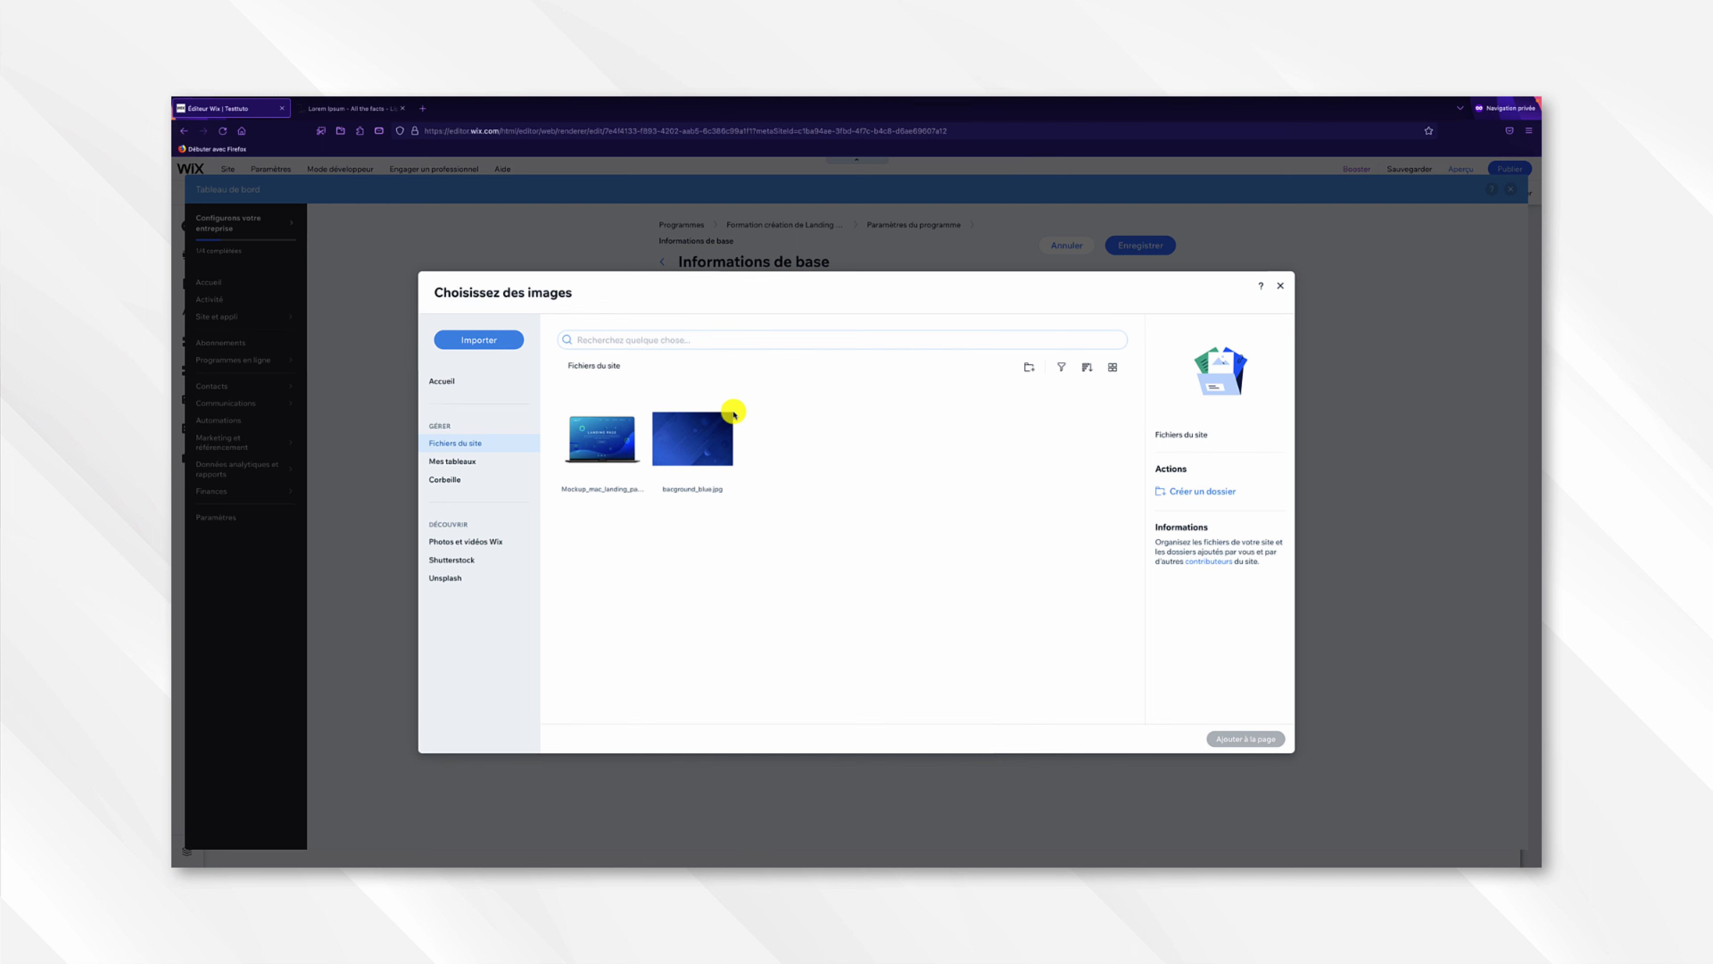
left_click(501, 341)
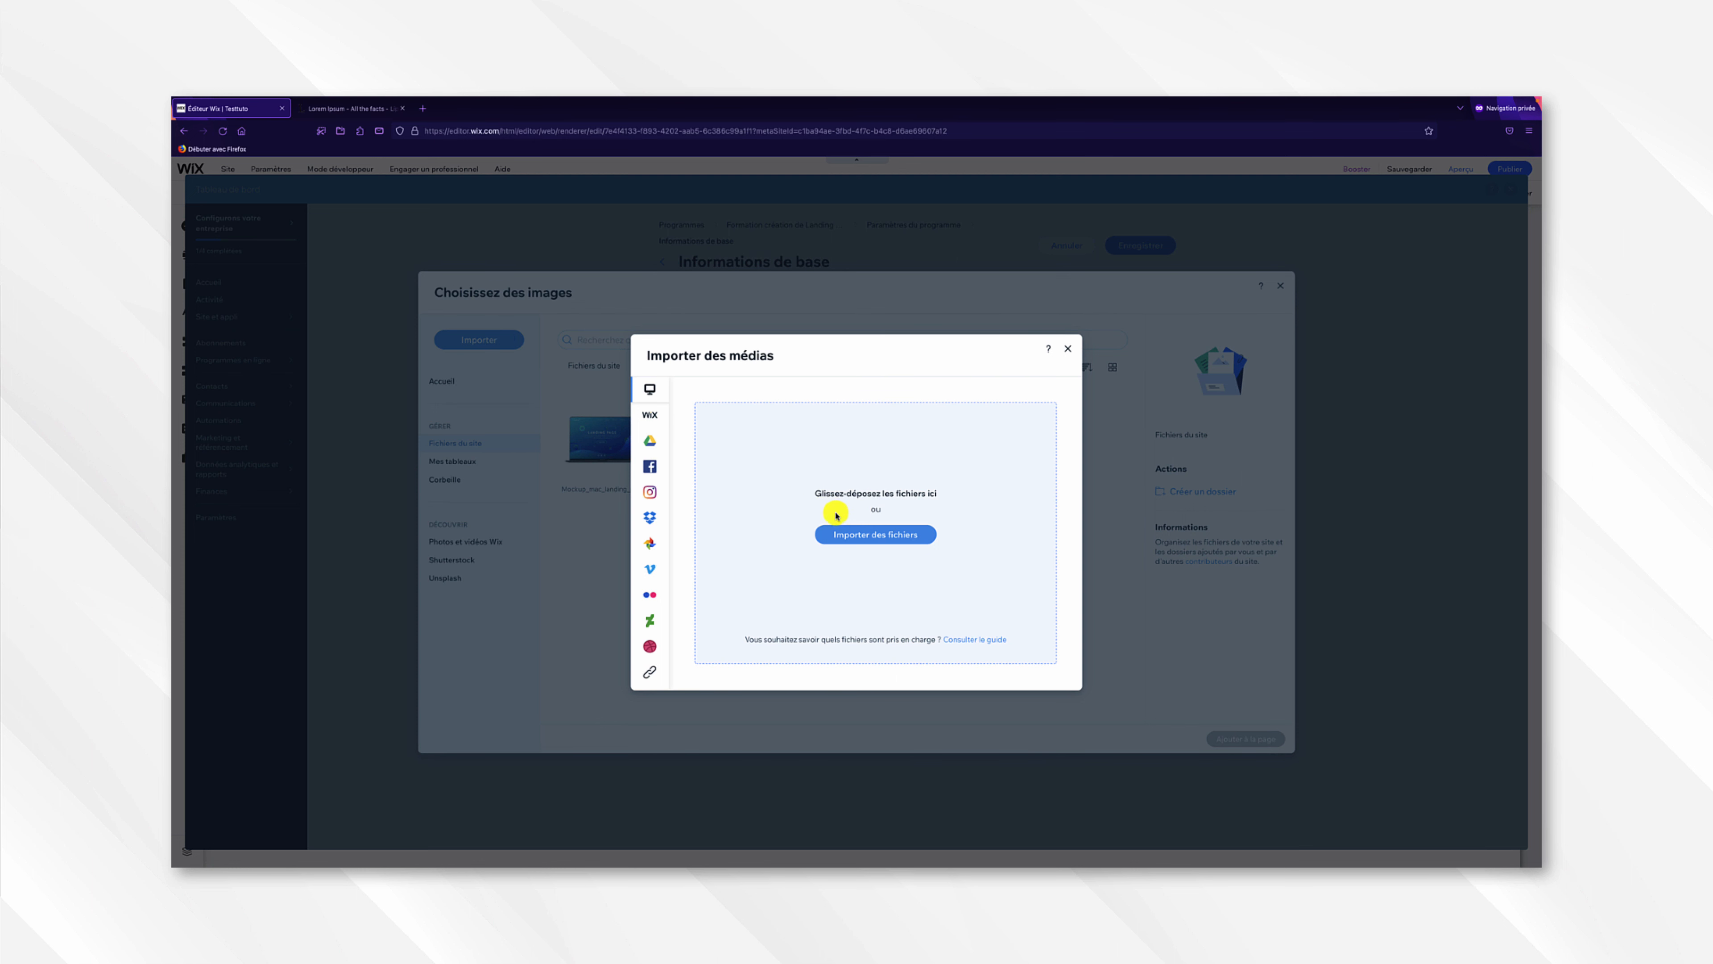
left_click(870, 535)
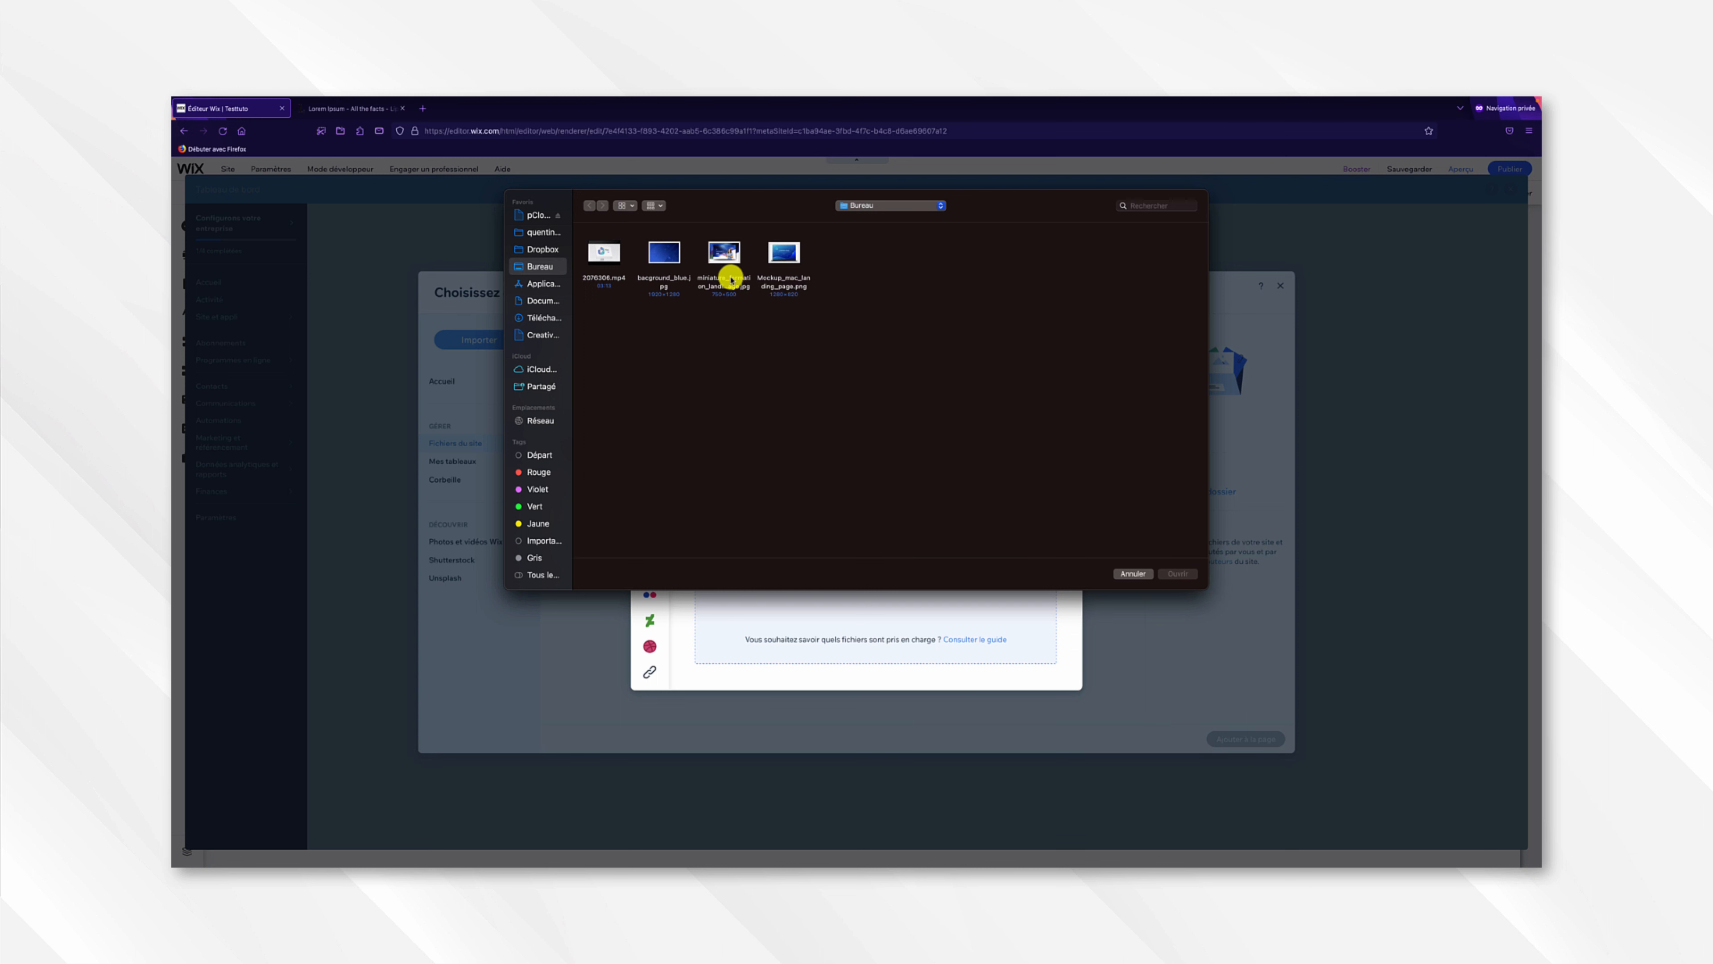
left_click(724, 254)
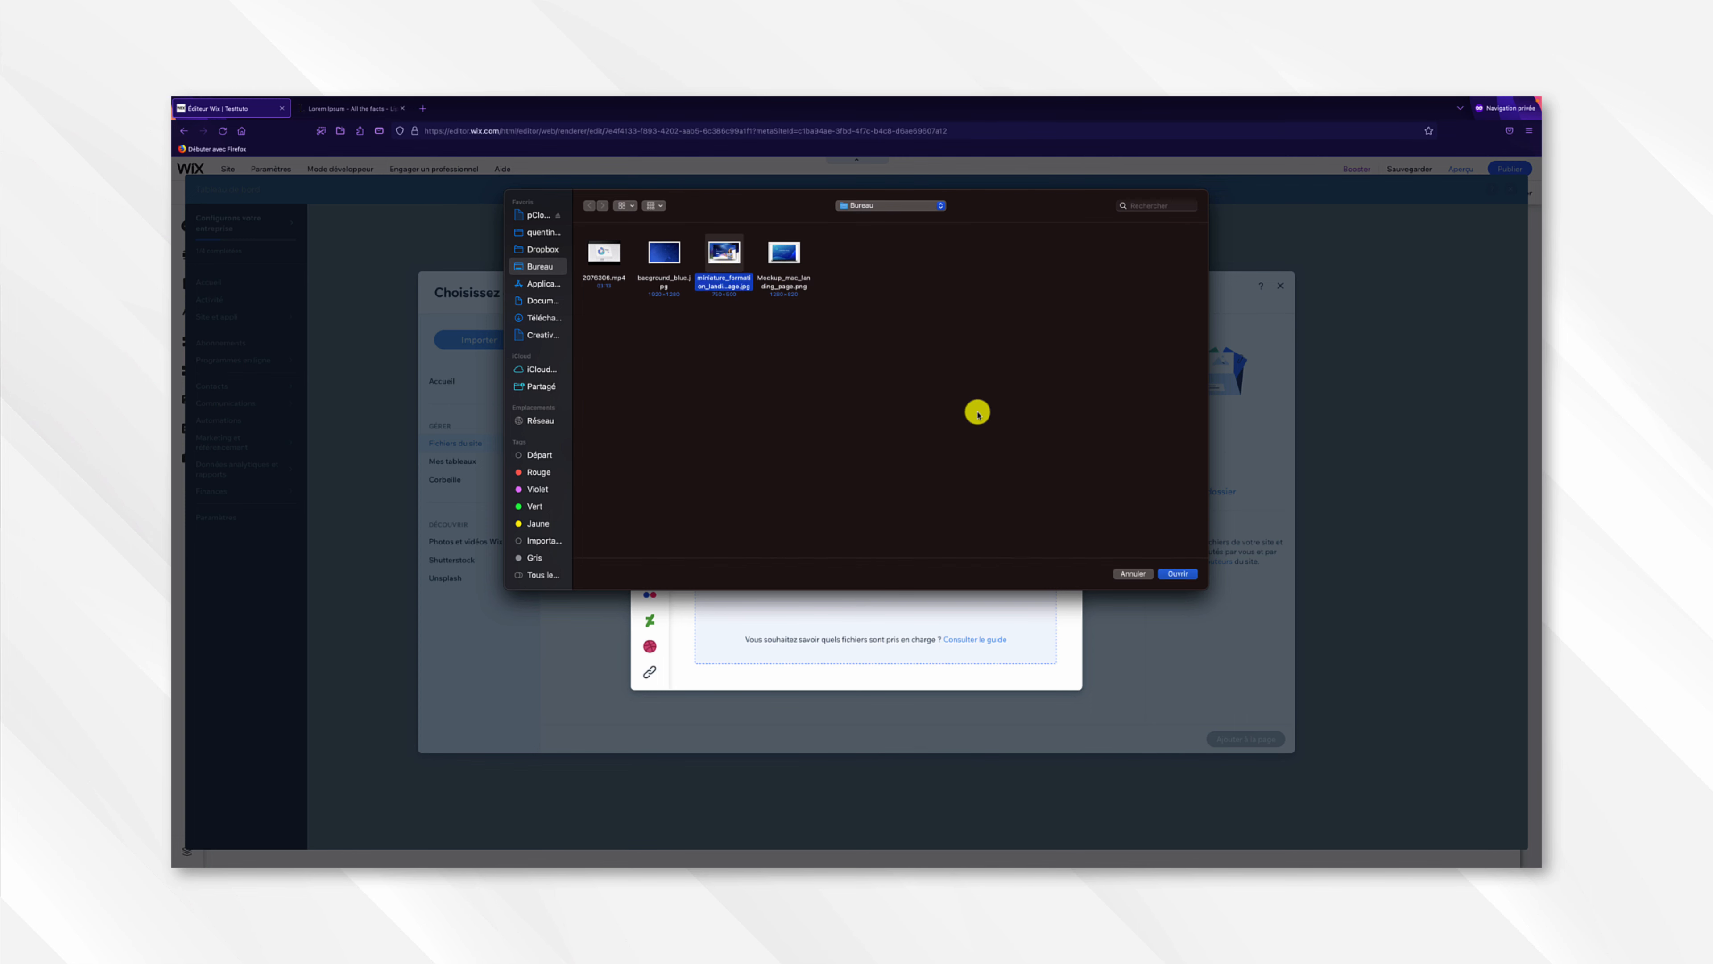
left_click(1177, 573)
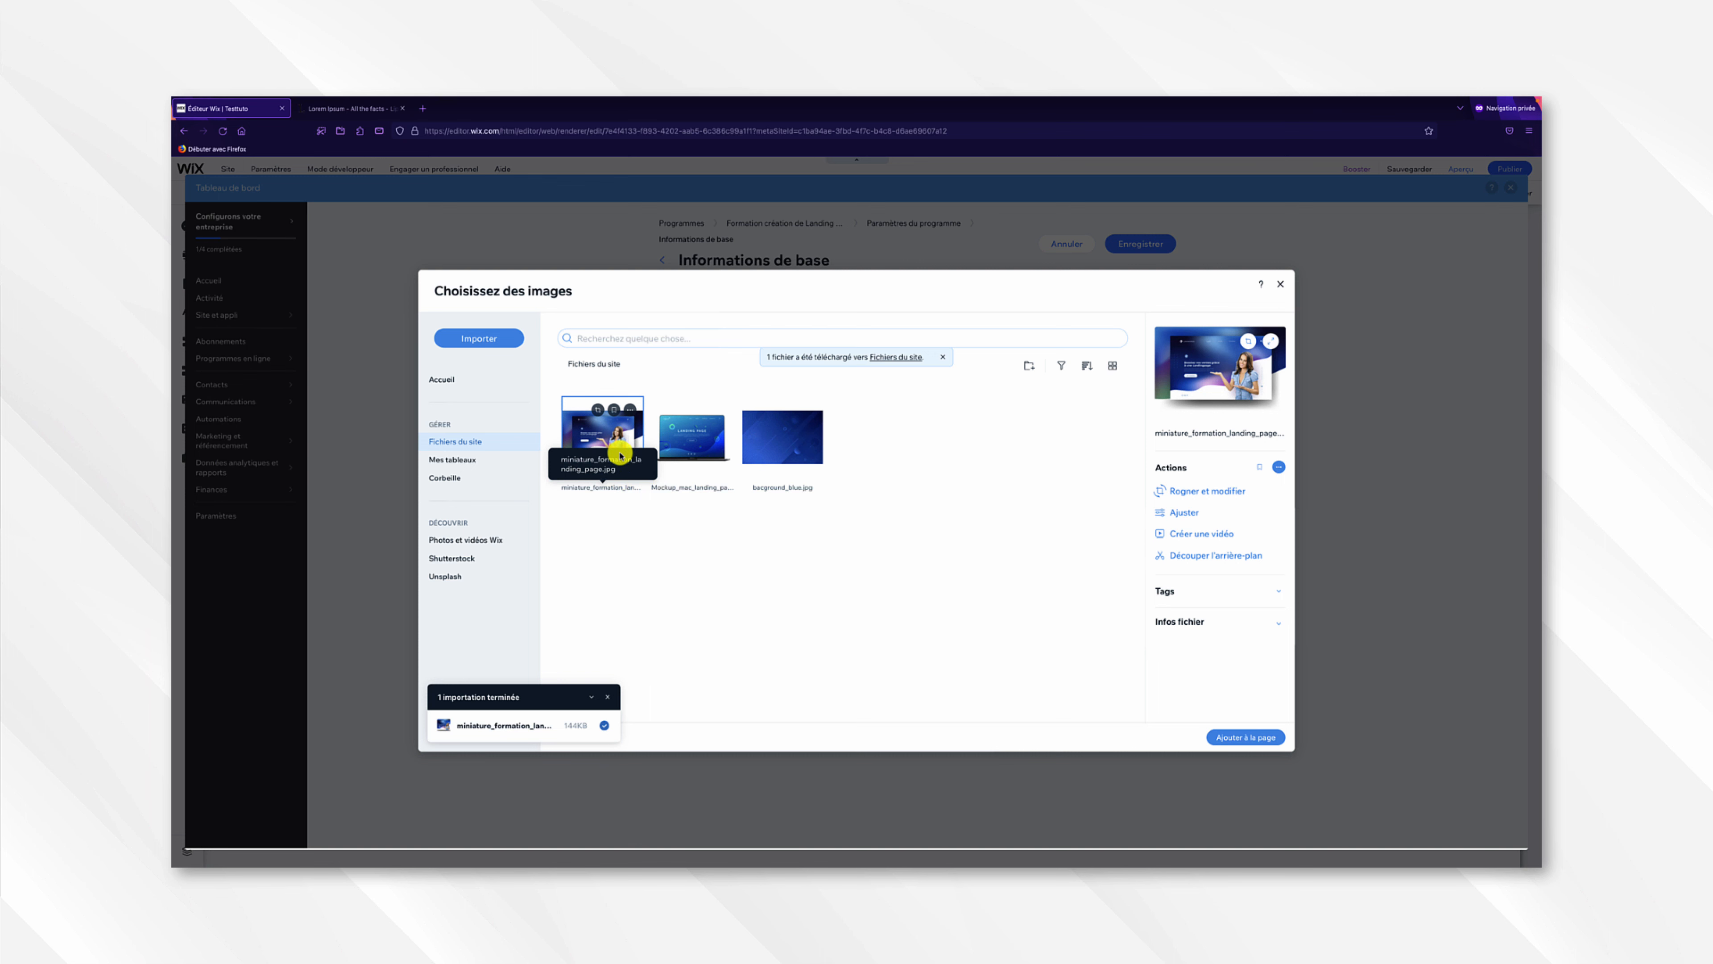
left_click(1241, 738)
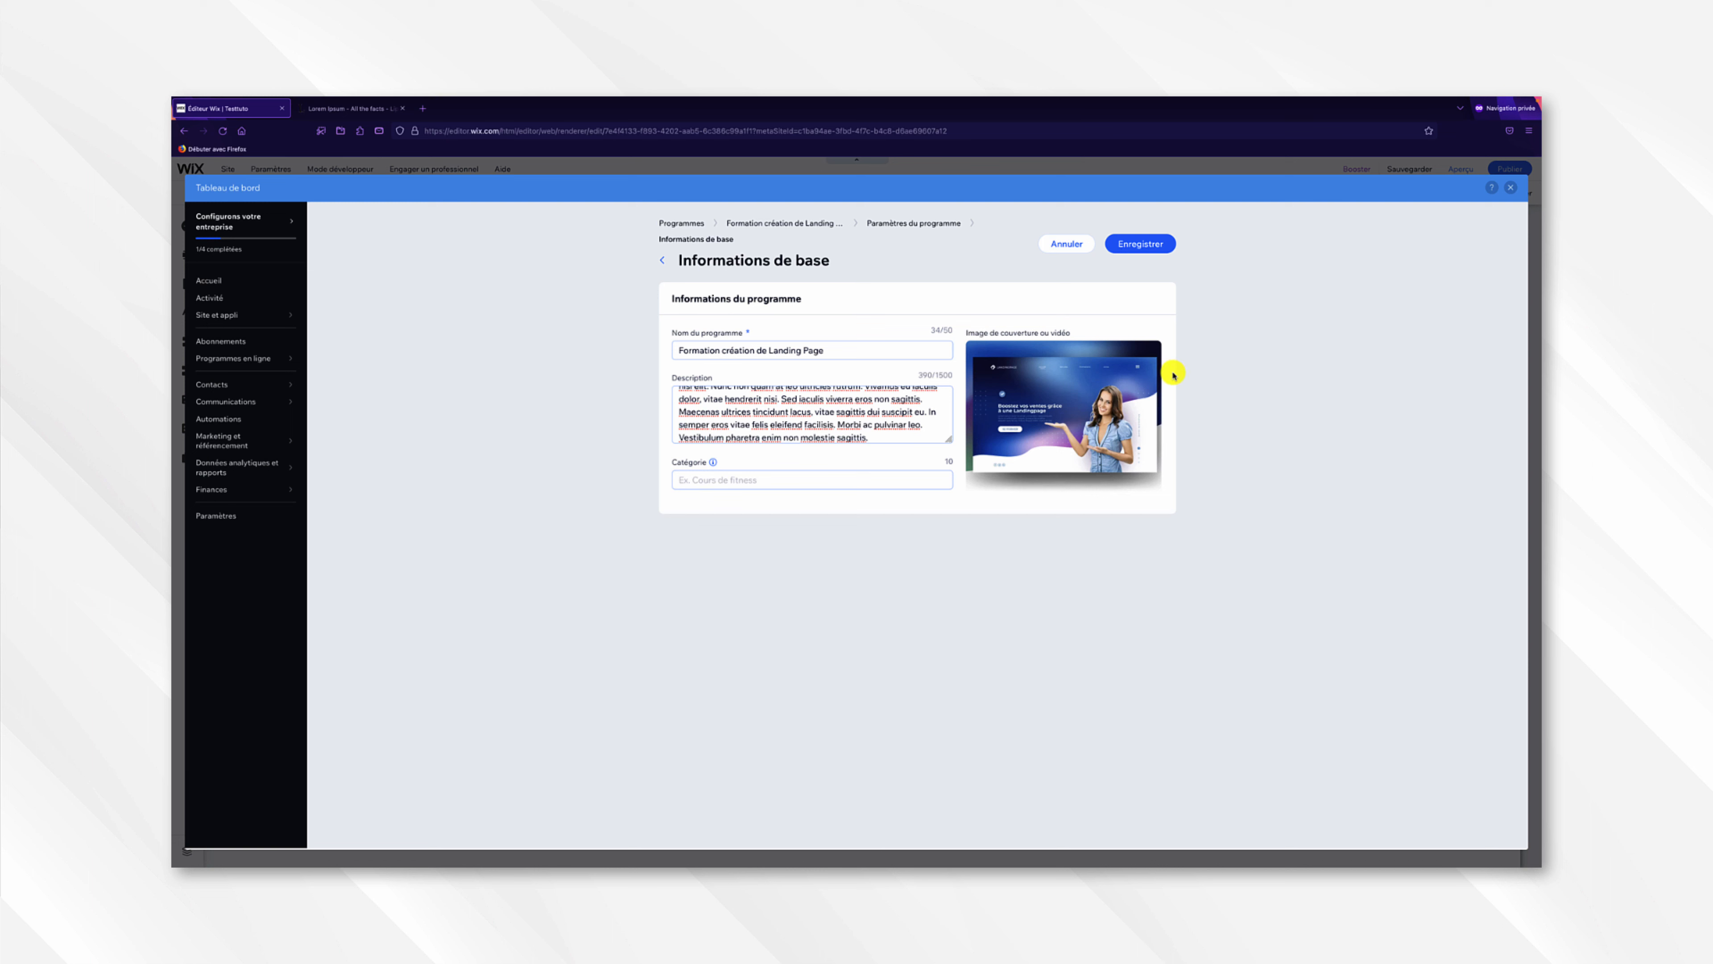
left_click(1138, 249)
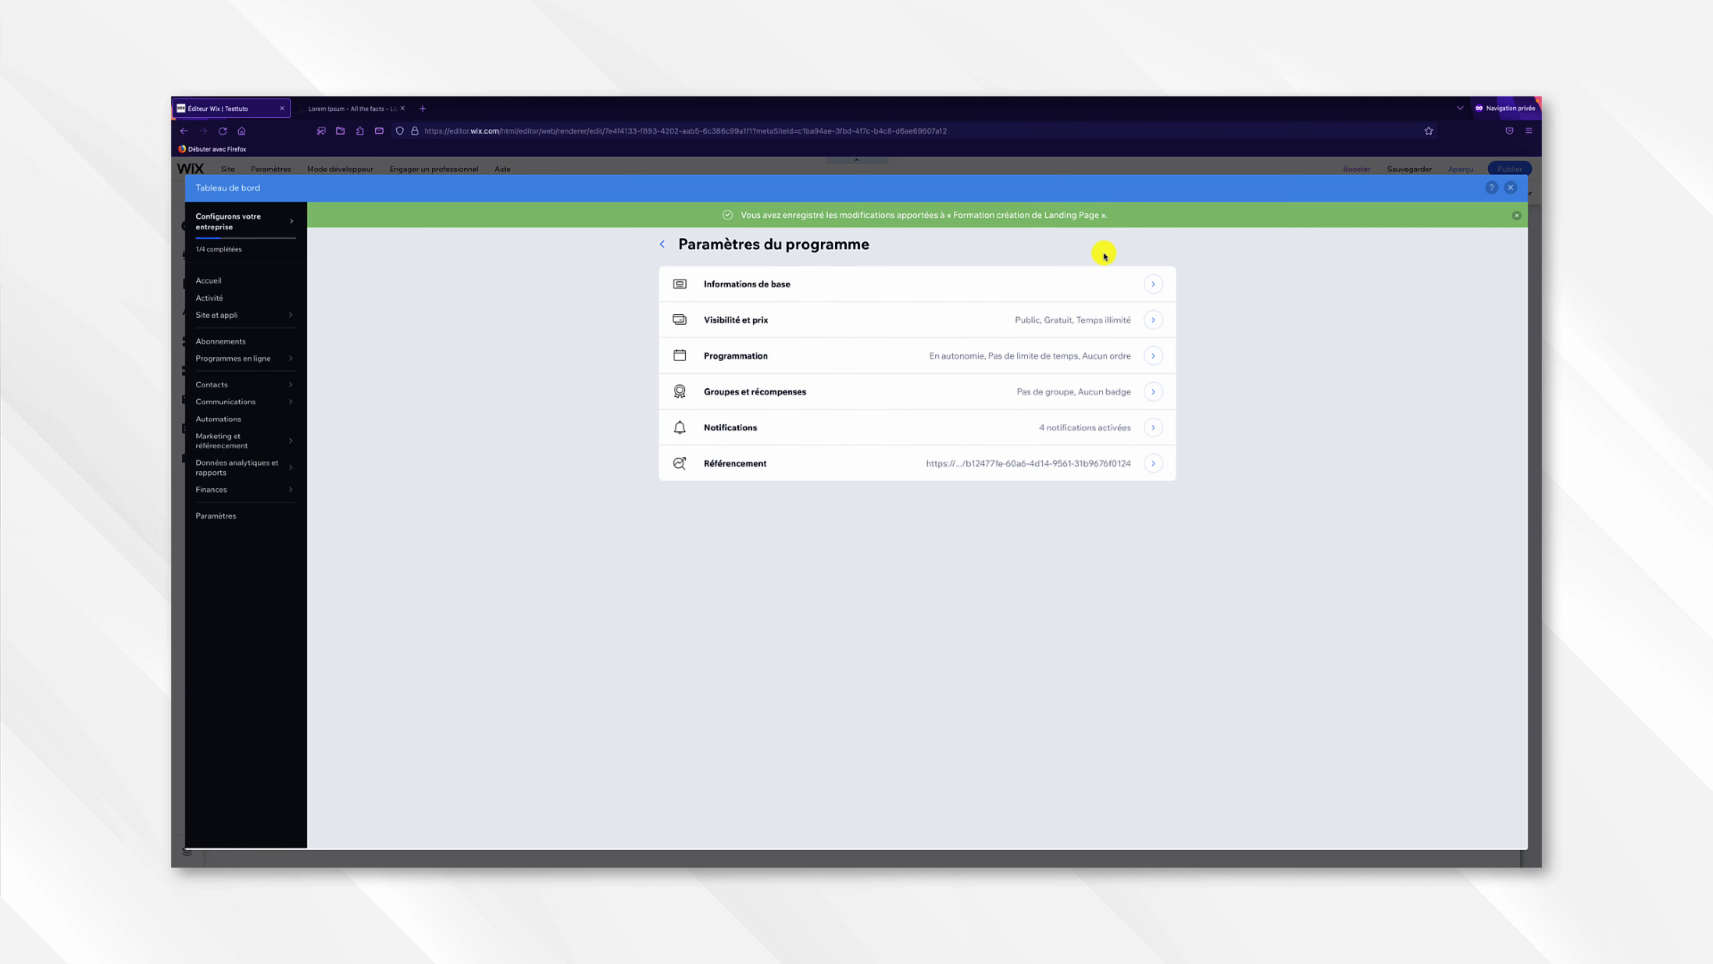
- Set the program to paid enrolment at €59, exclude it from subscriptions, and save the pricing and visibility settings
left_click(951, 319)
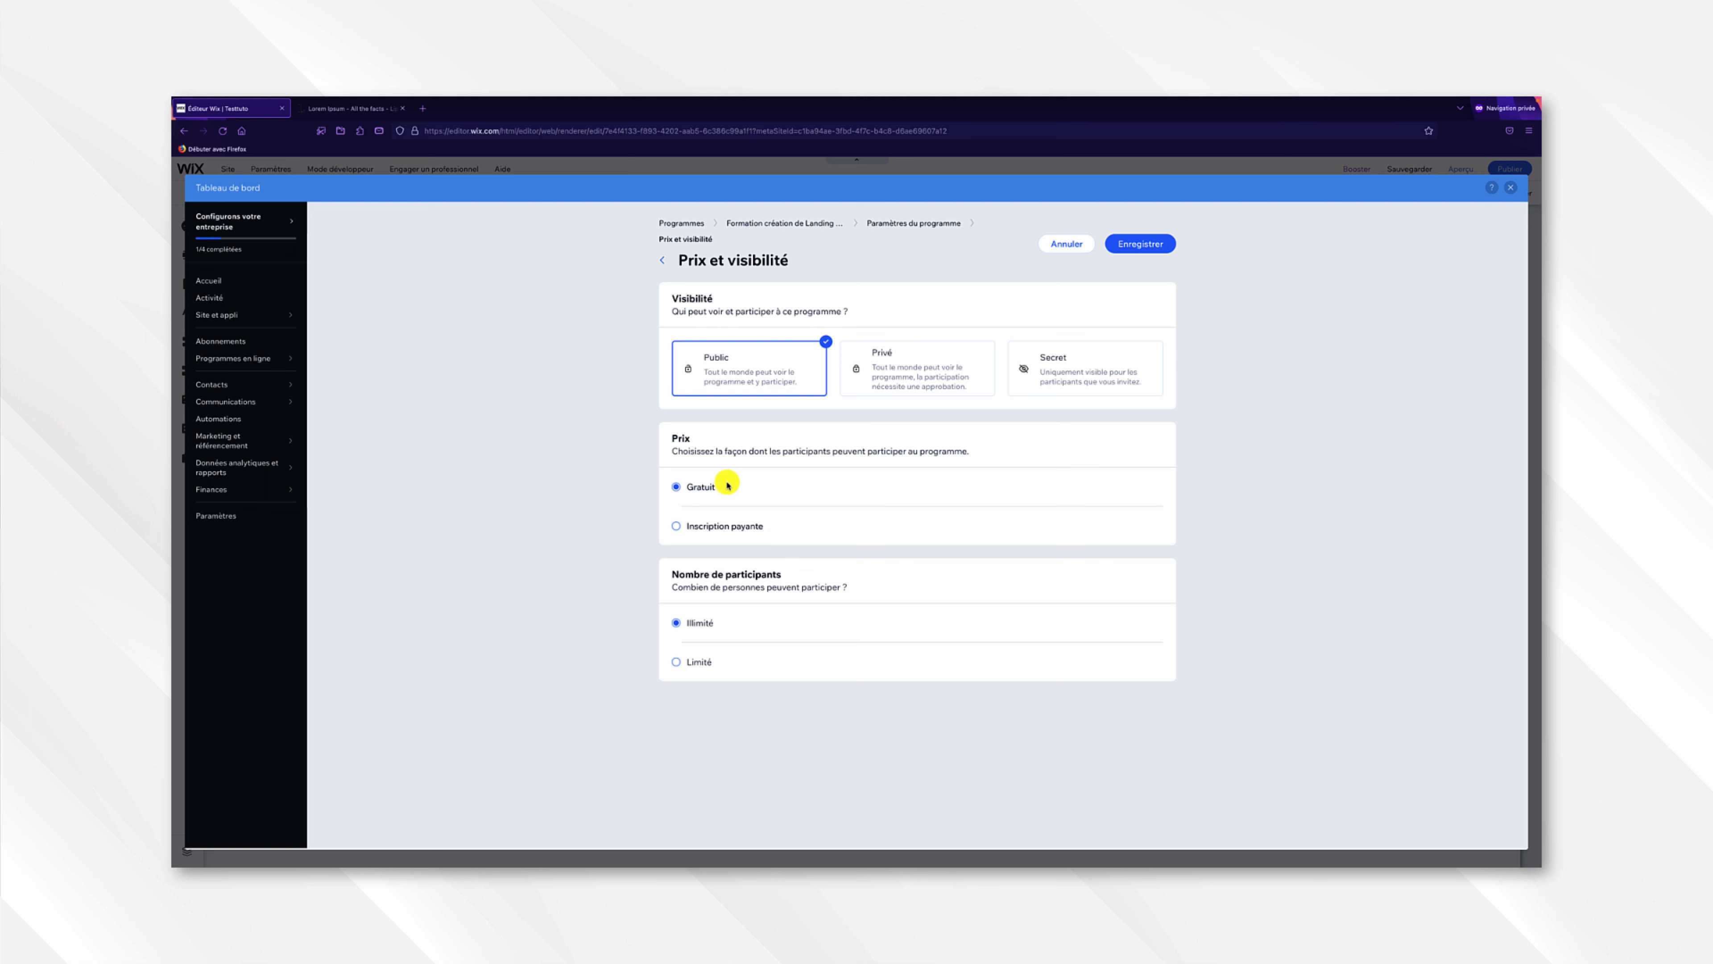
left_click(677, 525)
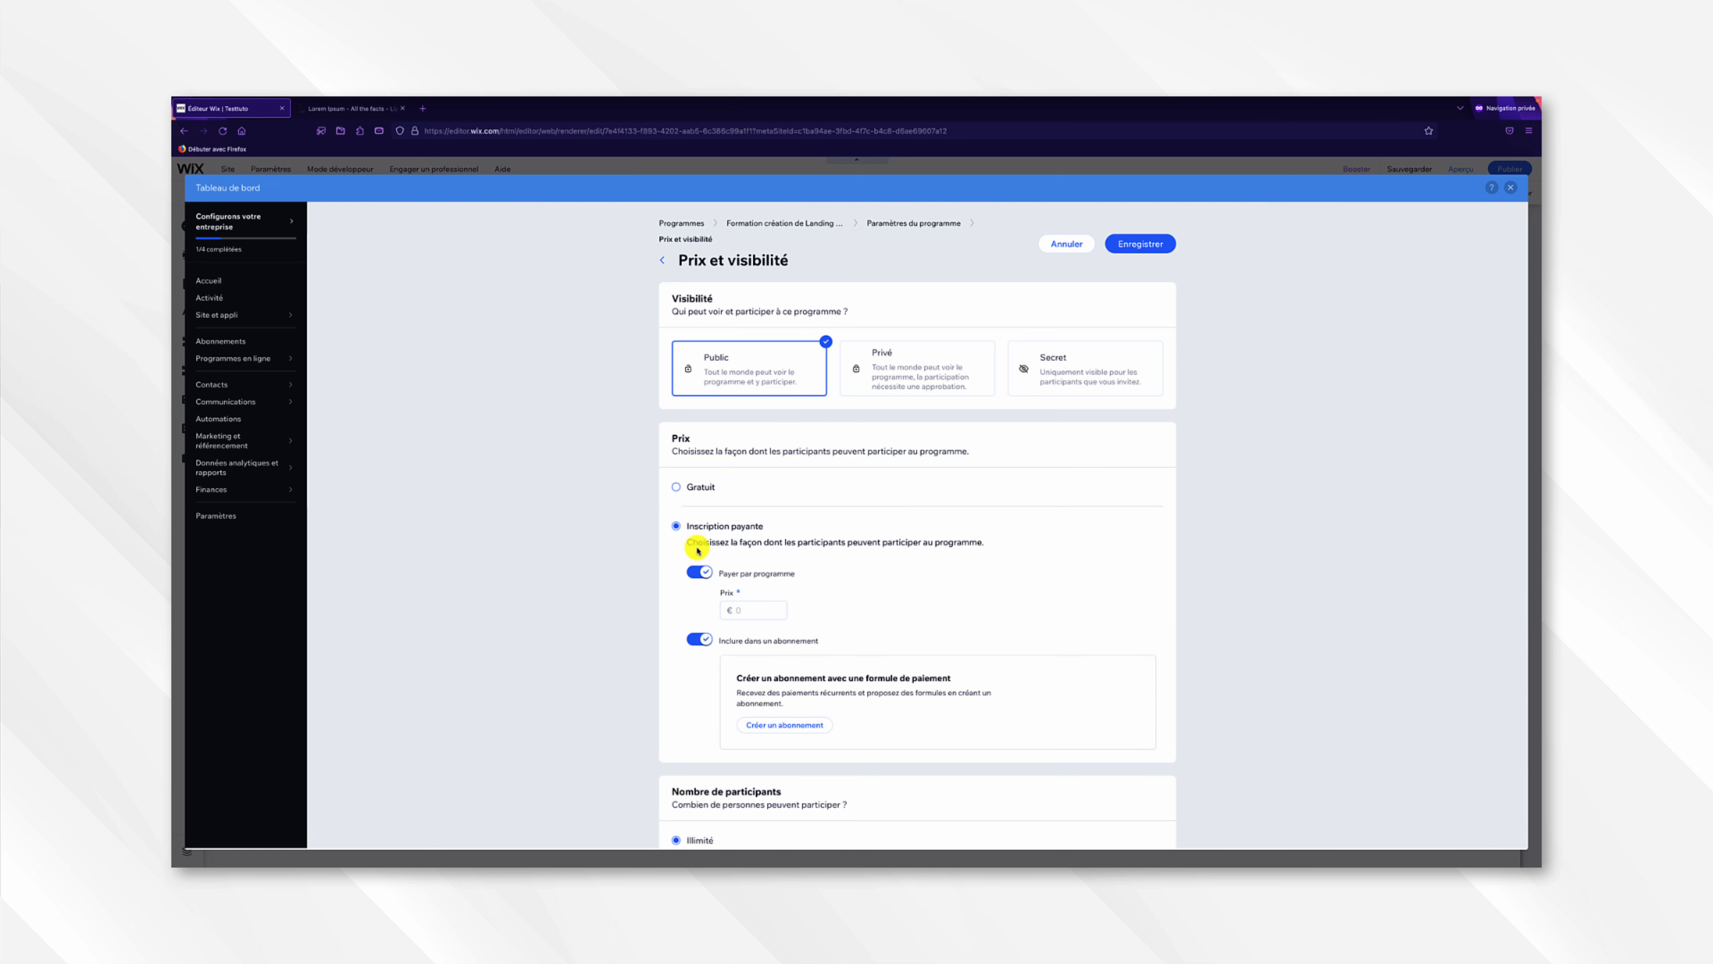
left_click(738, 603)
type("59")
scroll(752, 607, "down", 1)
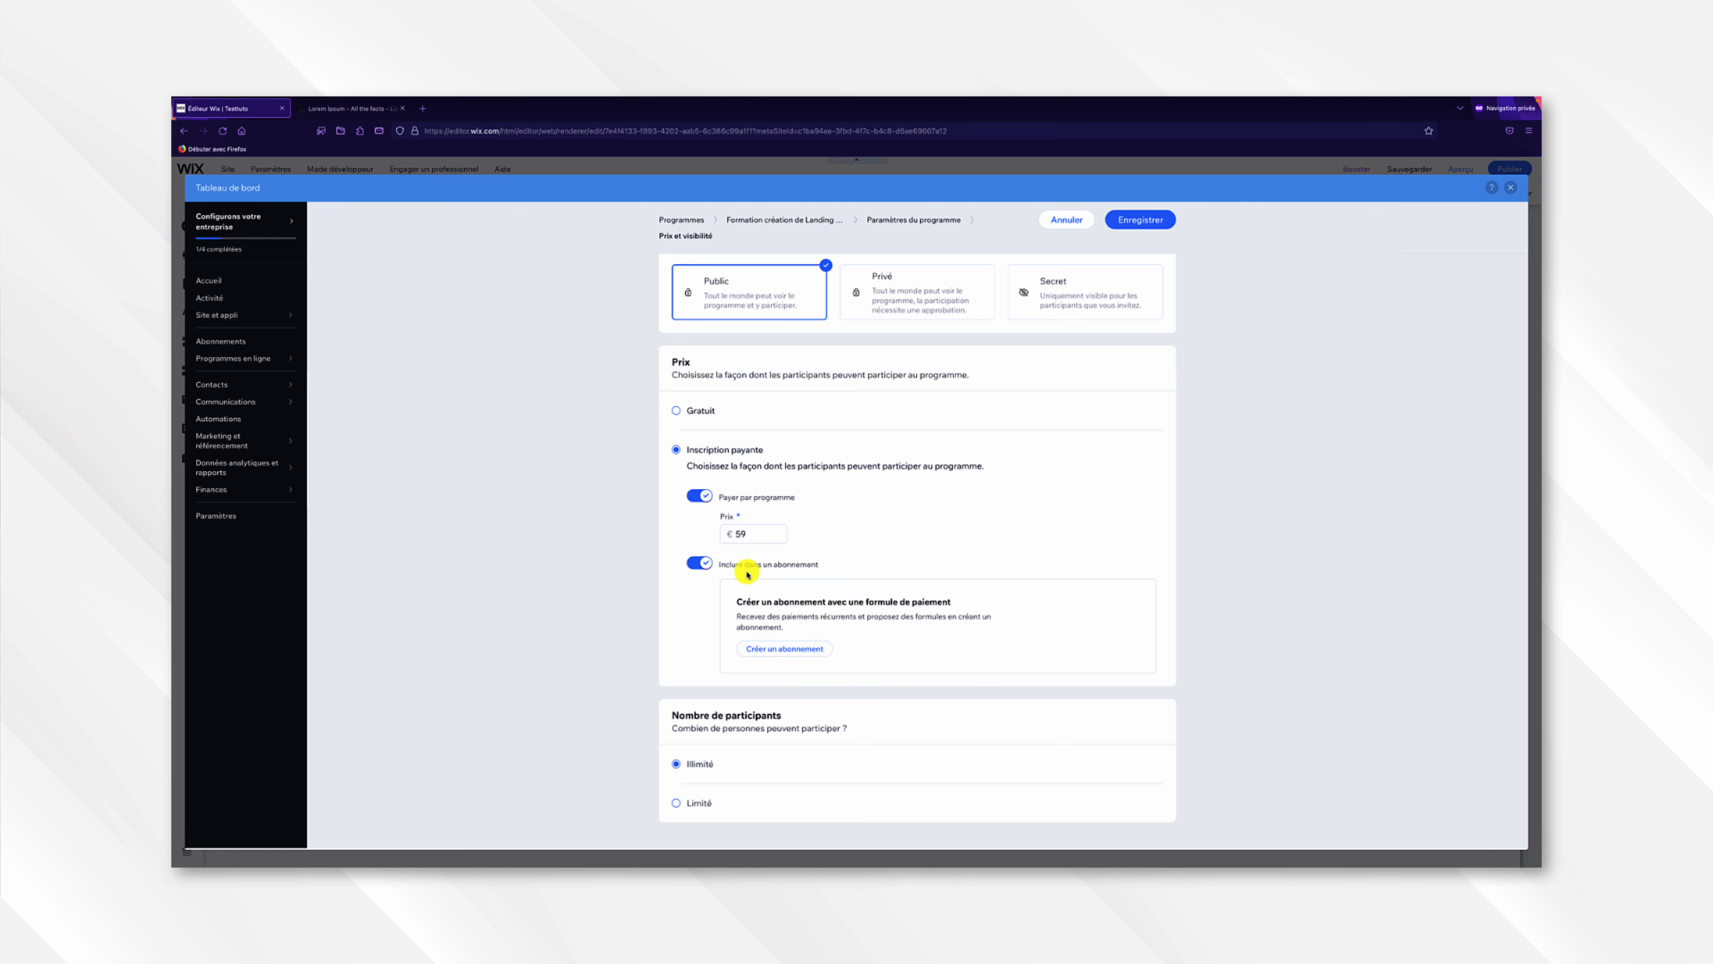
left_click(702, 562)
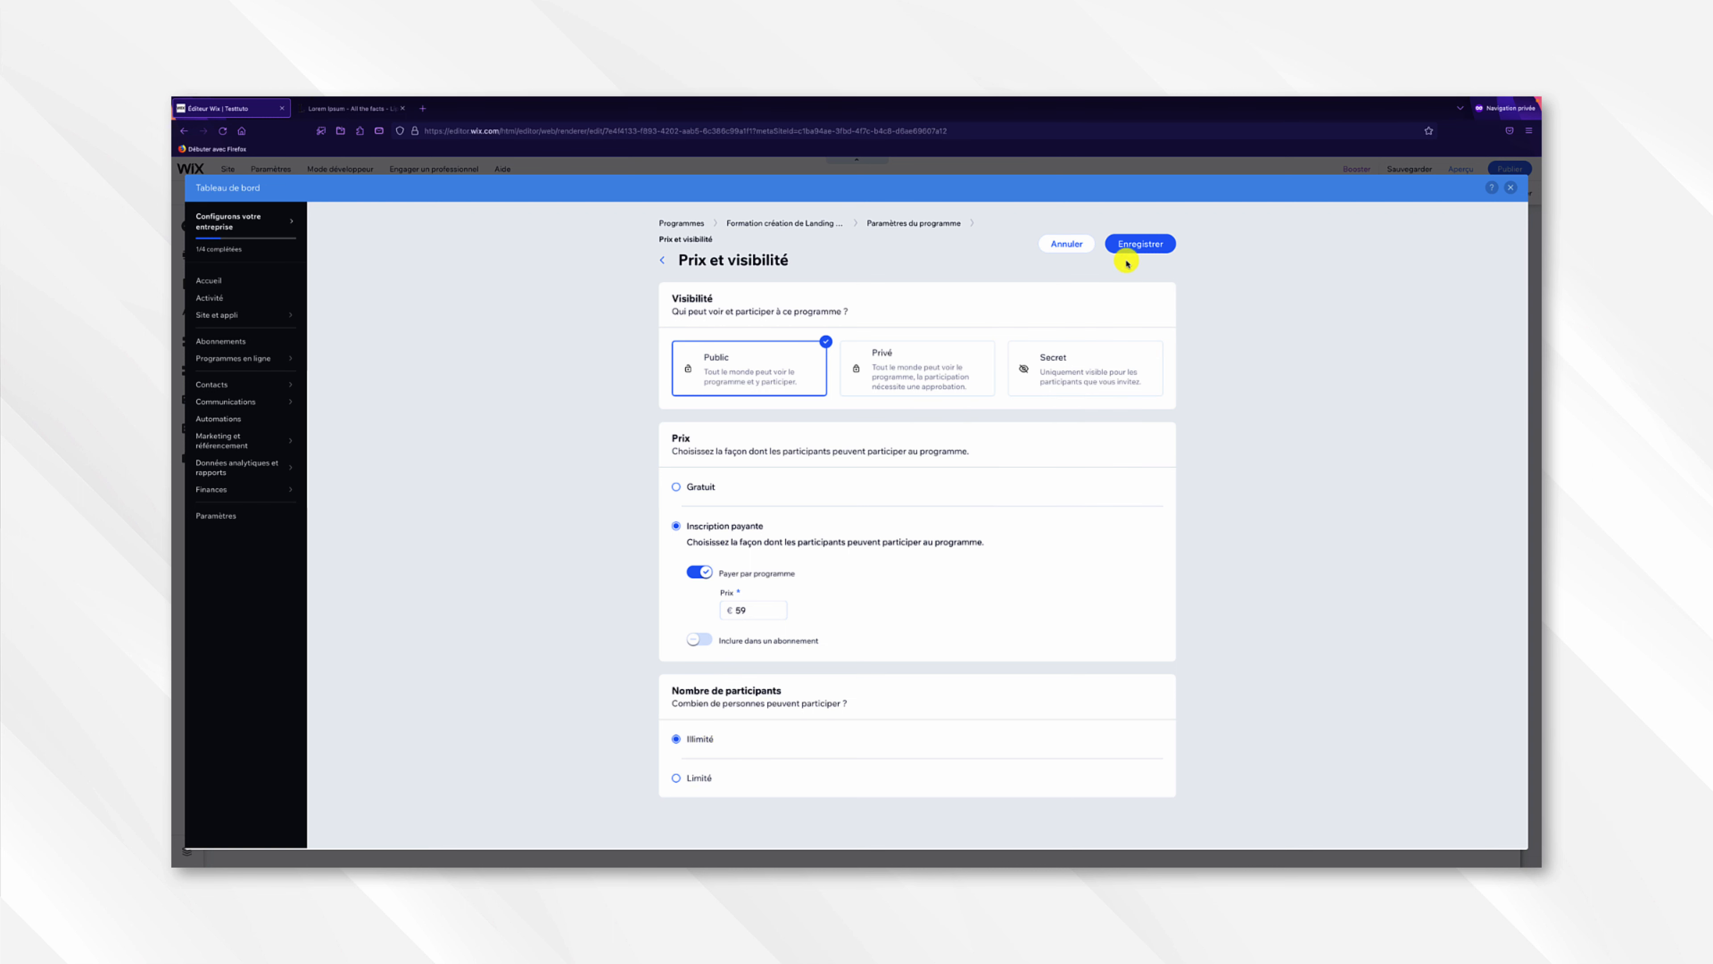
left_click(1129, 244)
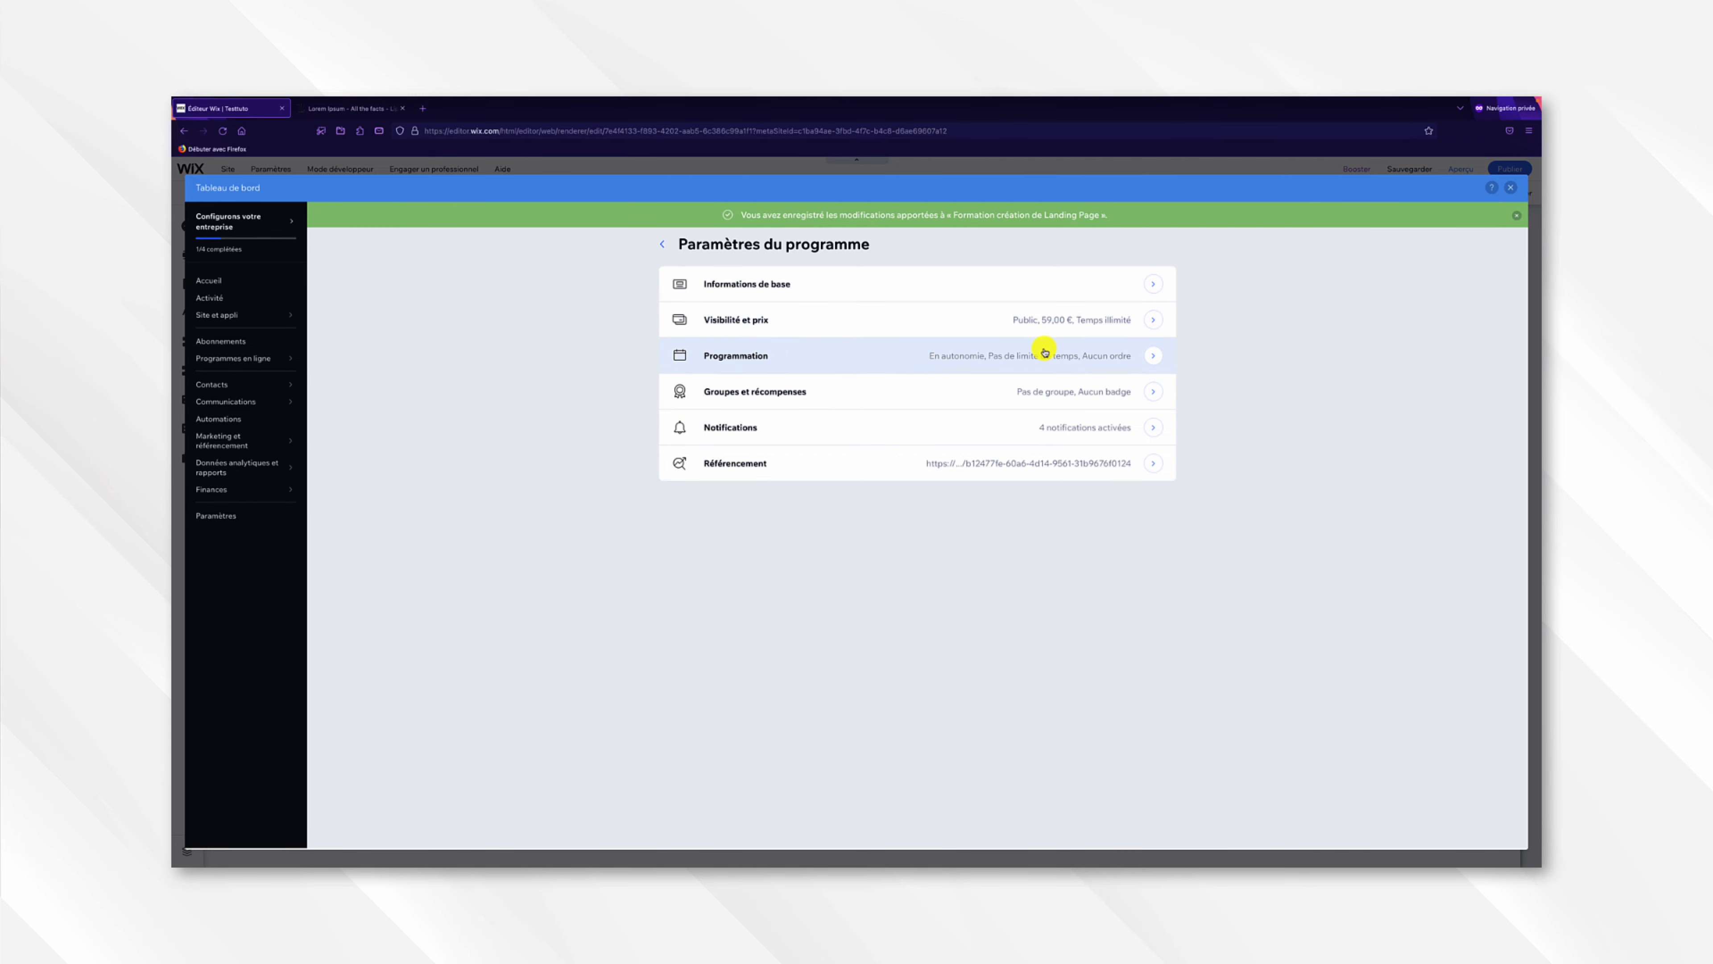
- Review the program's scheduling settings and save them with self-paced progress, no time limit and no step order
left_click(1044, 352)
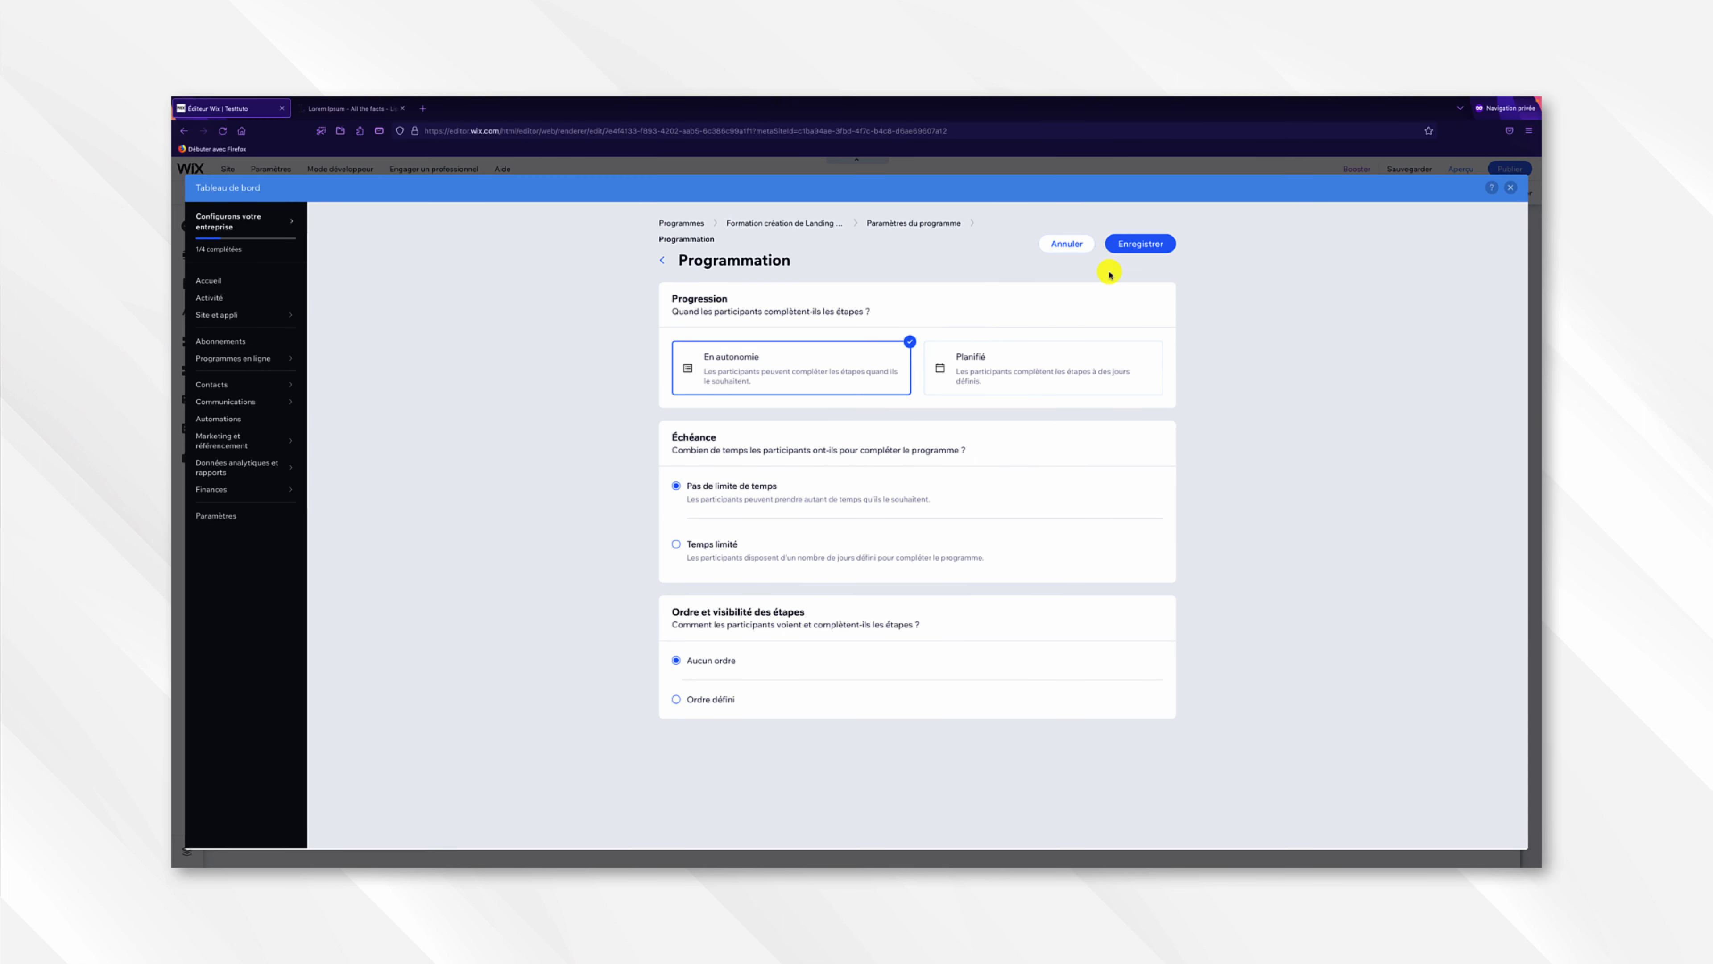
left_click(1124, 249)
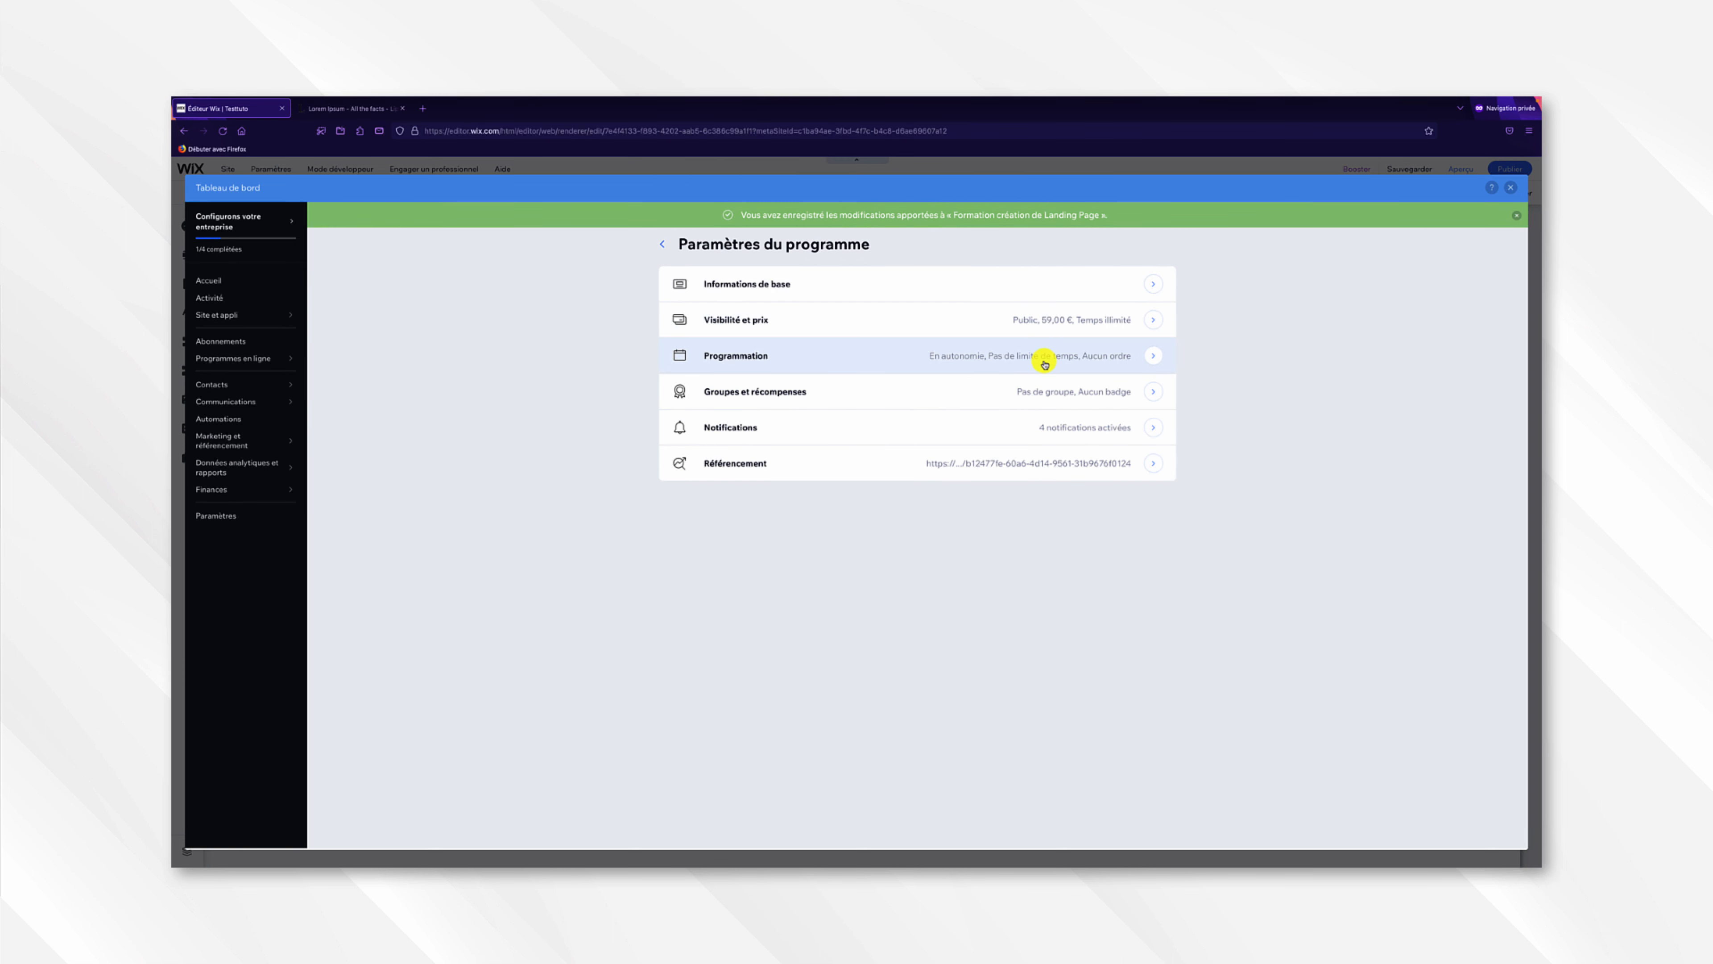
- Enable a discussion group for the program and a badge reward for participants who complete all steps
left_click(1002, 390)
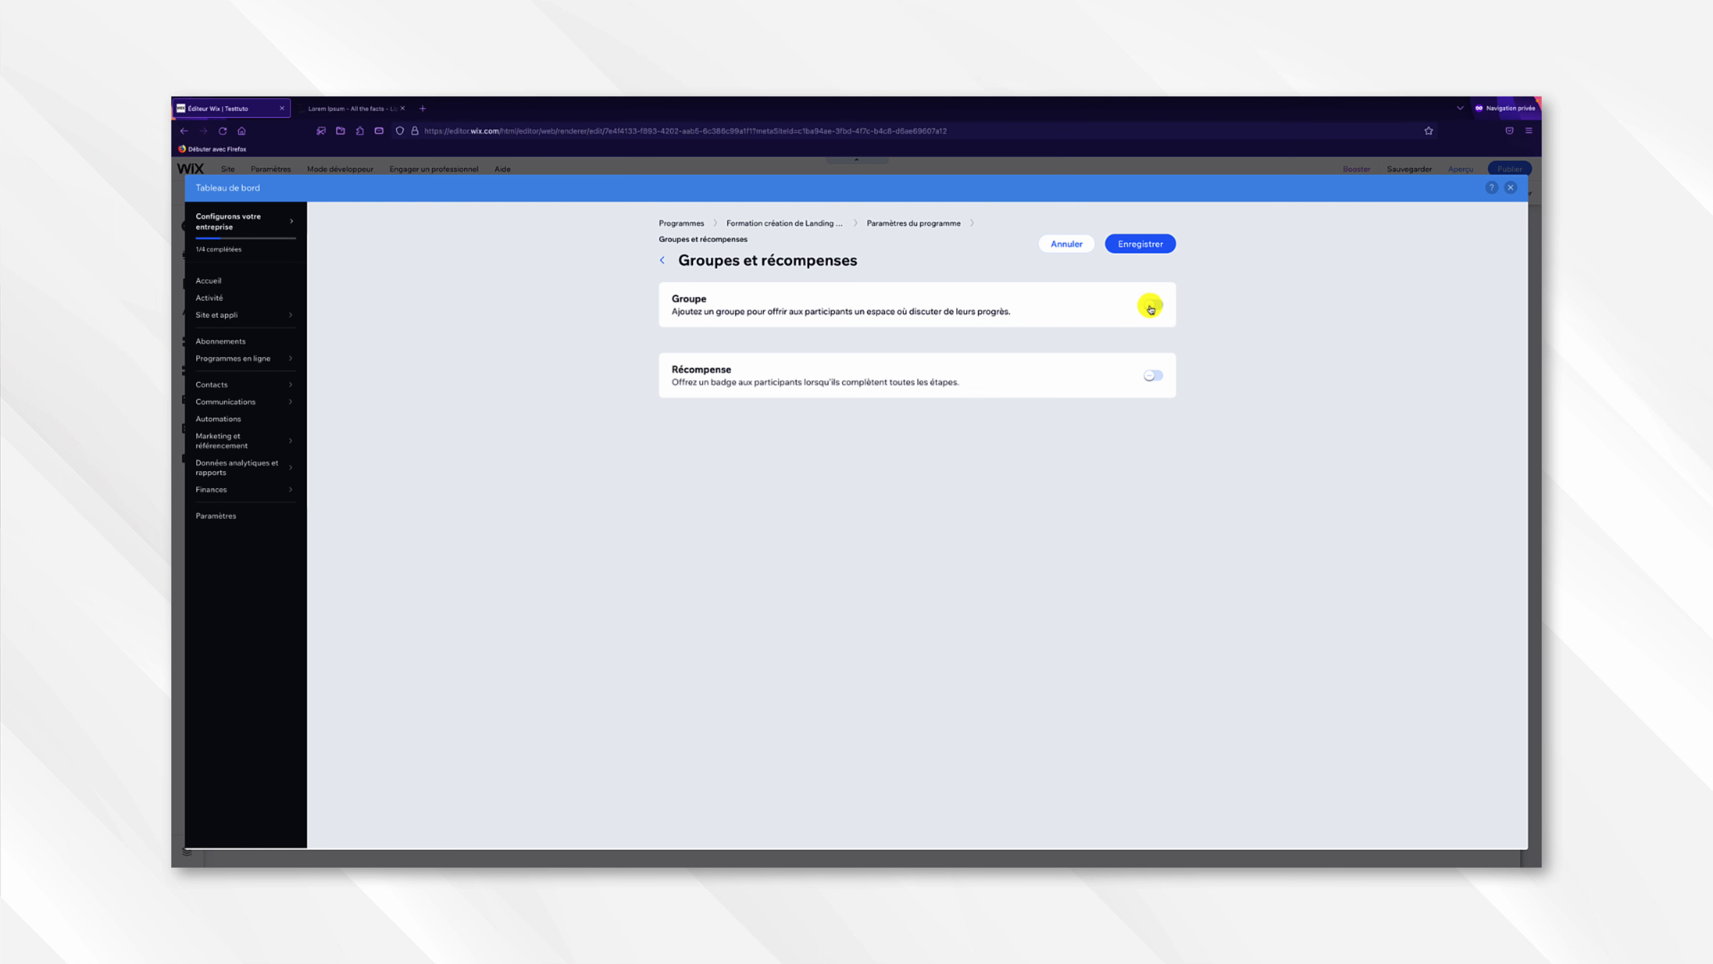
left_click(1150, 307)
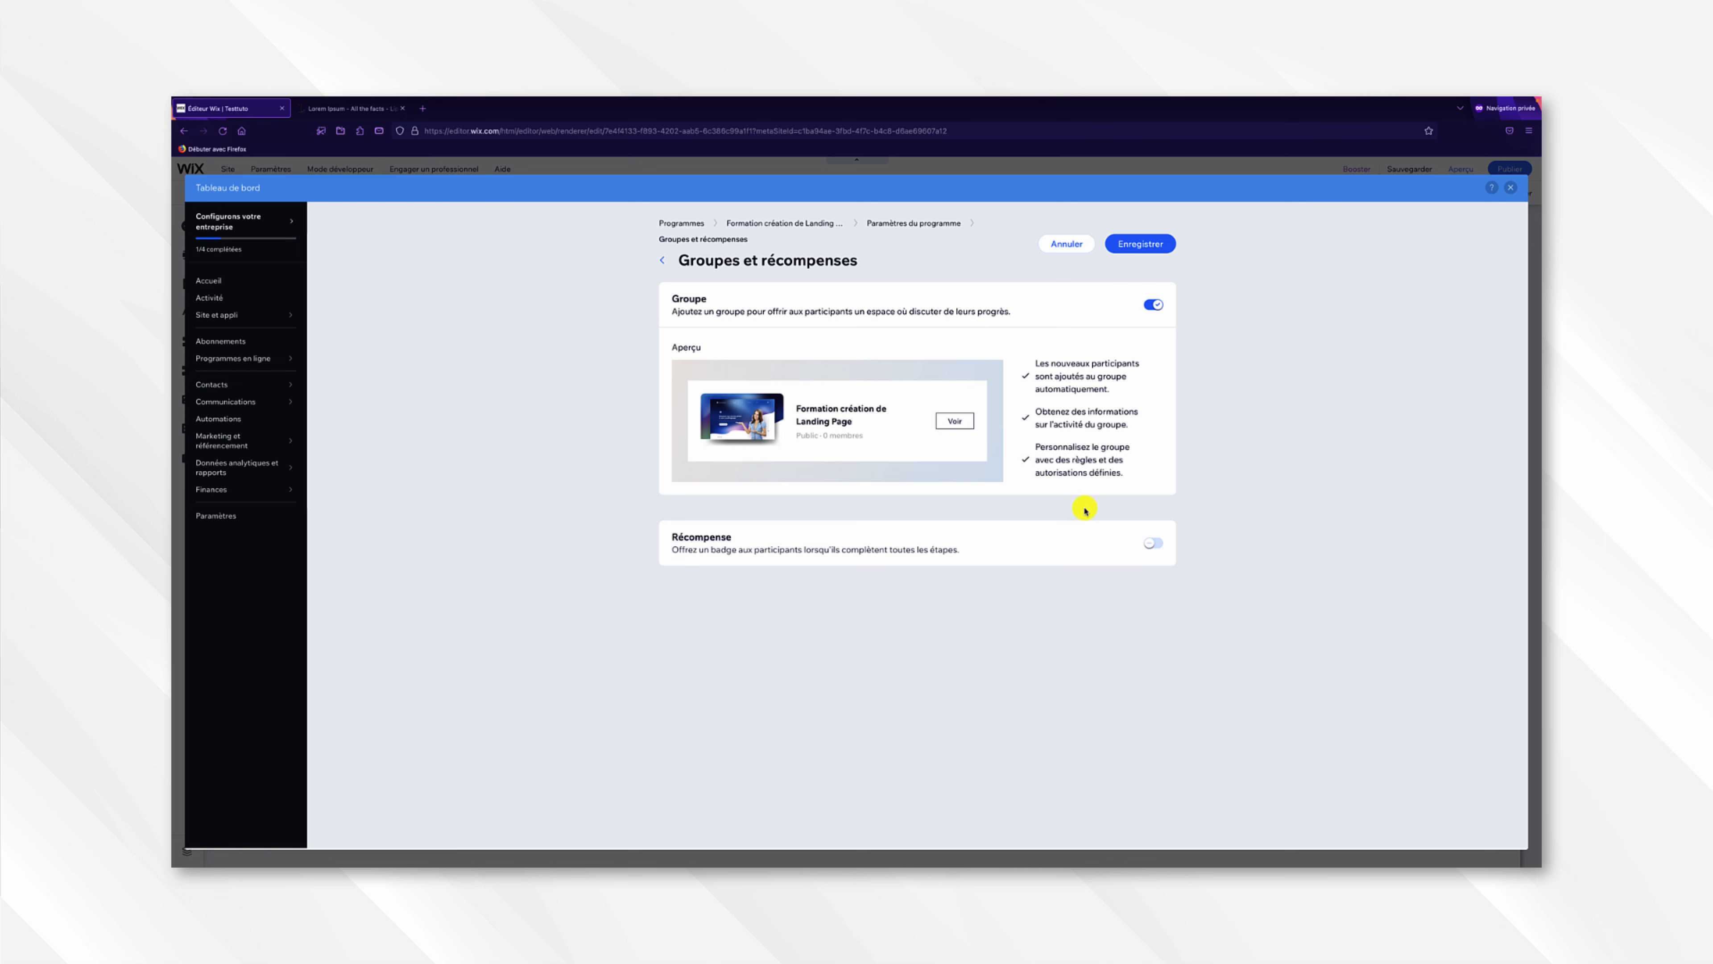
left_click(1152, 543)
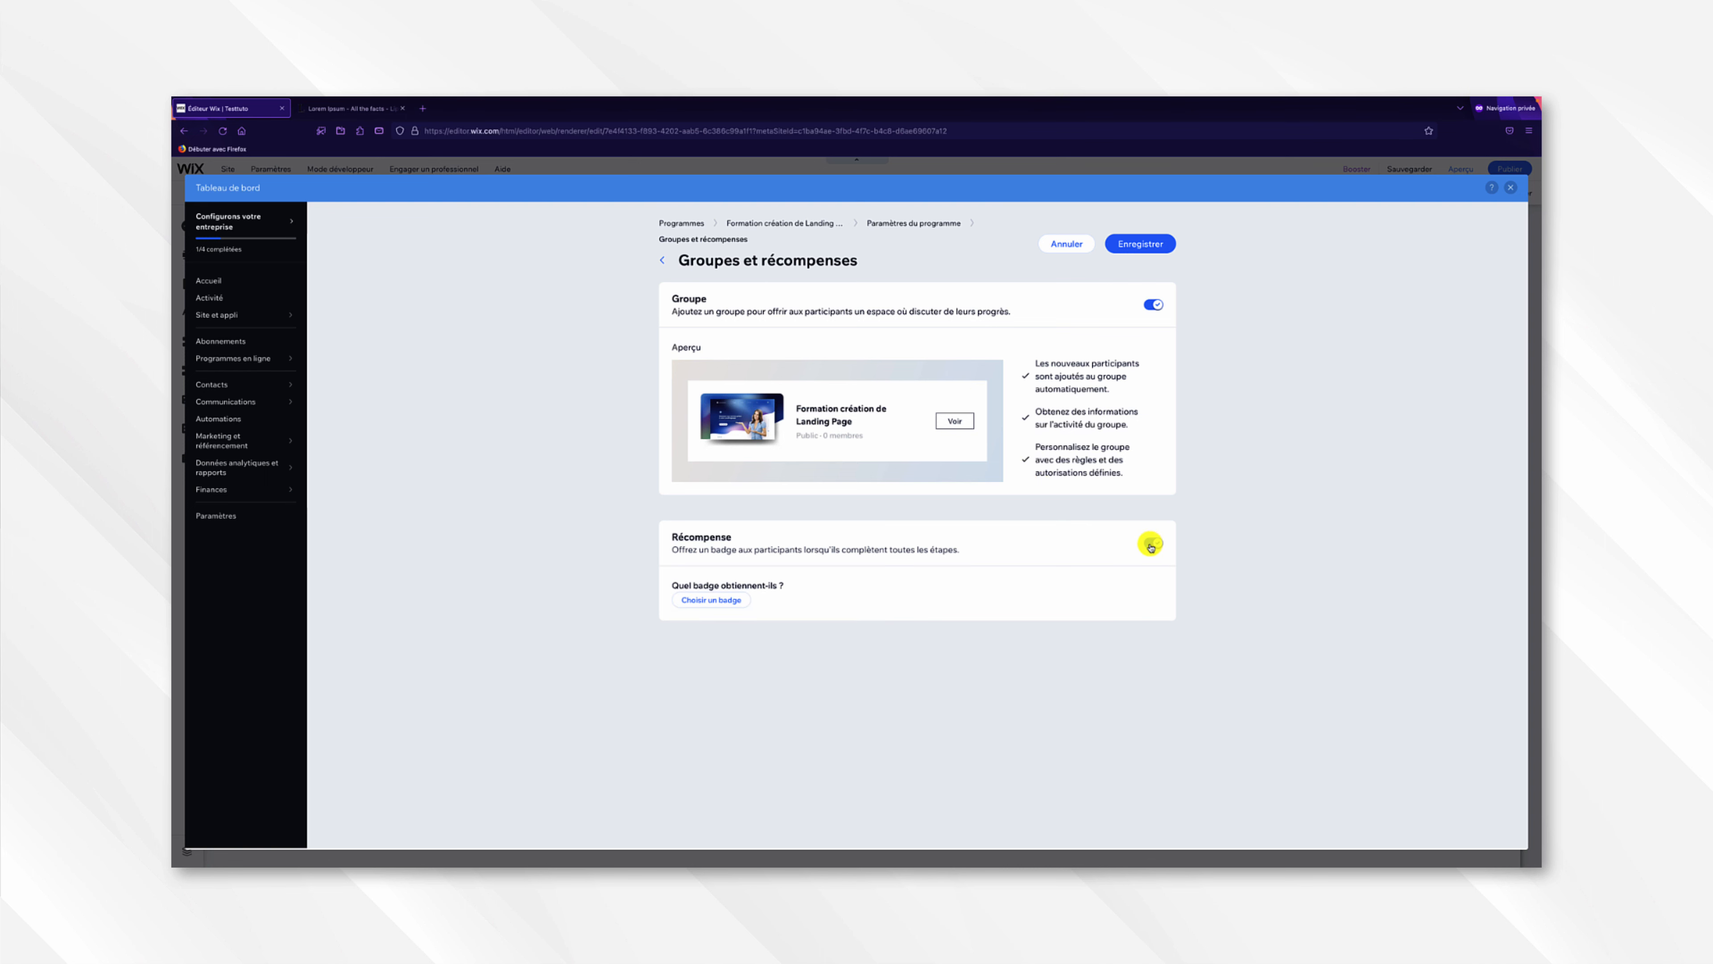
- Start a new reward badge named "Incontournable" with the description "TOP"
left_click(741, 601)
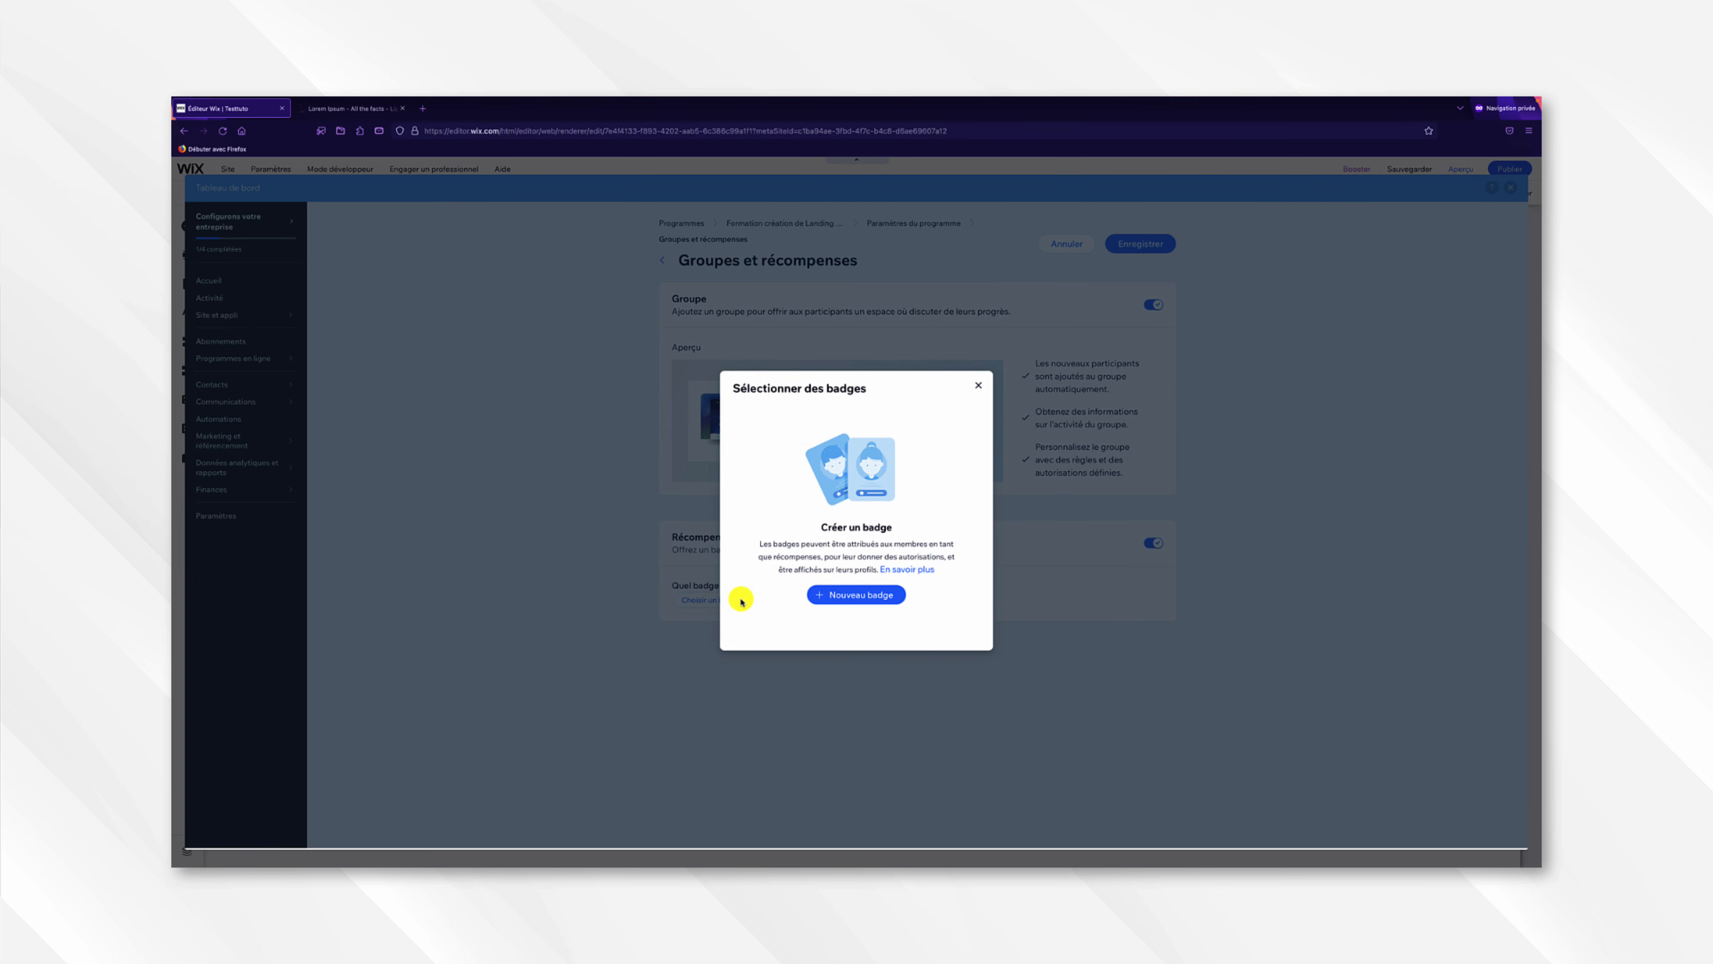
left_click(840, 597)
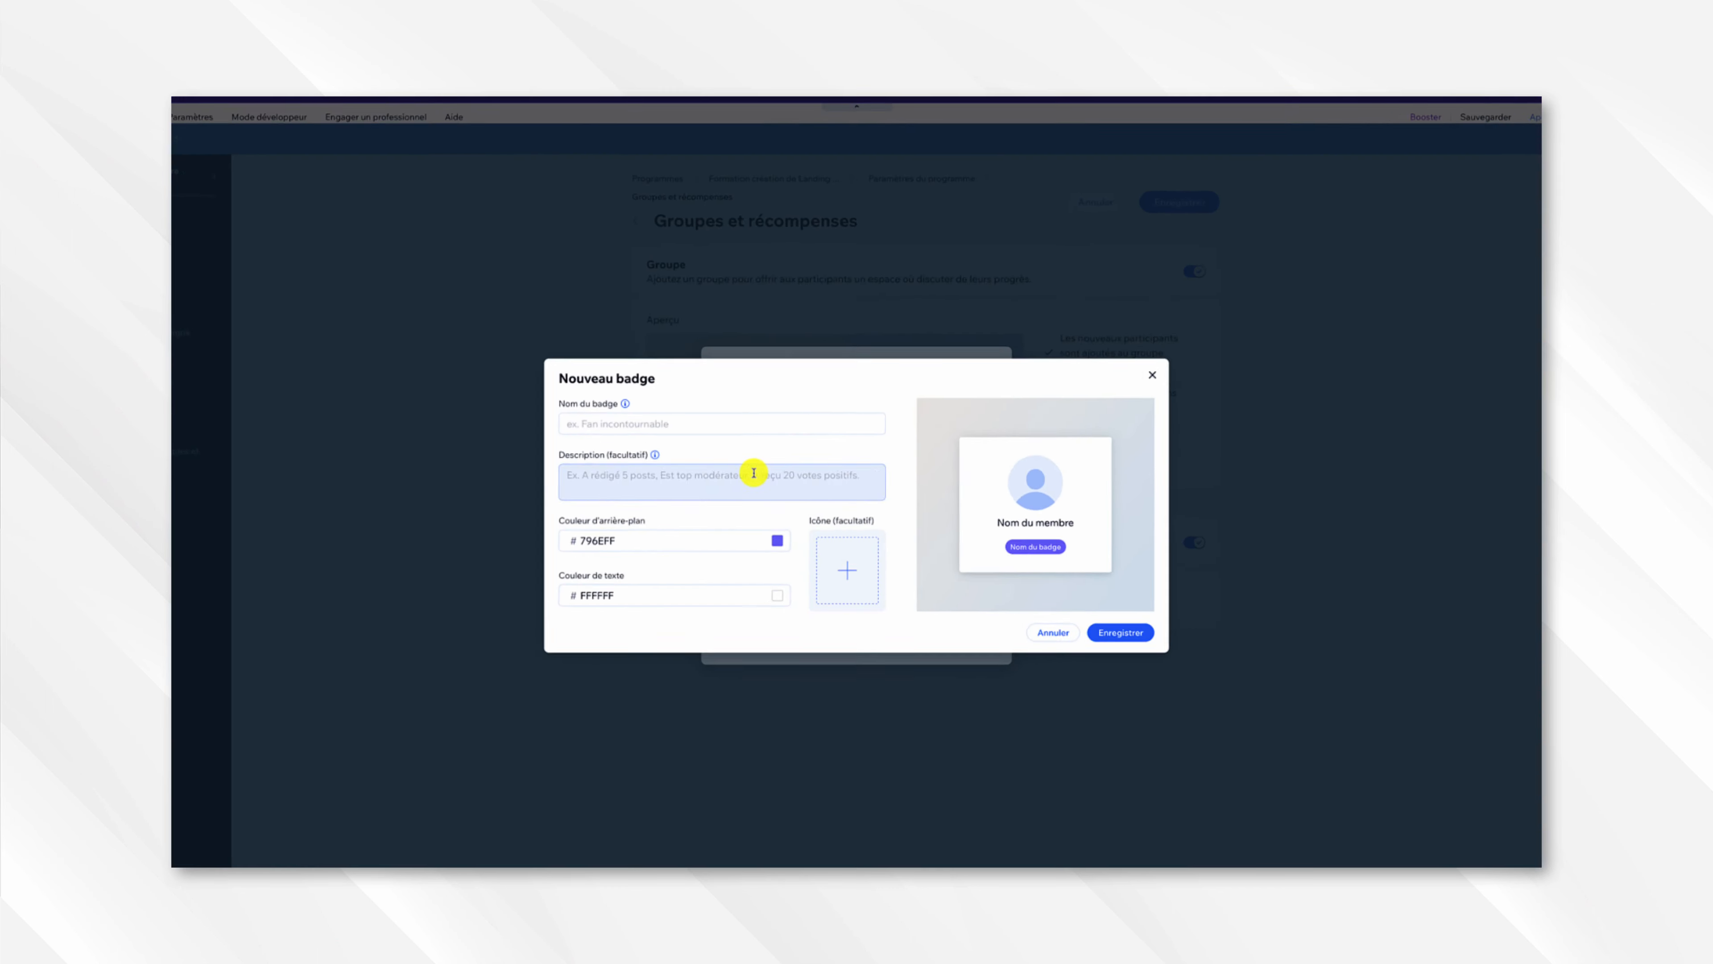
left_click(731, 437)
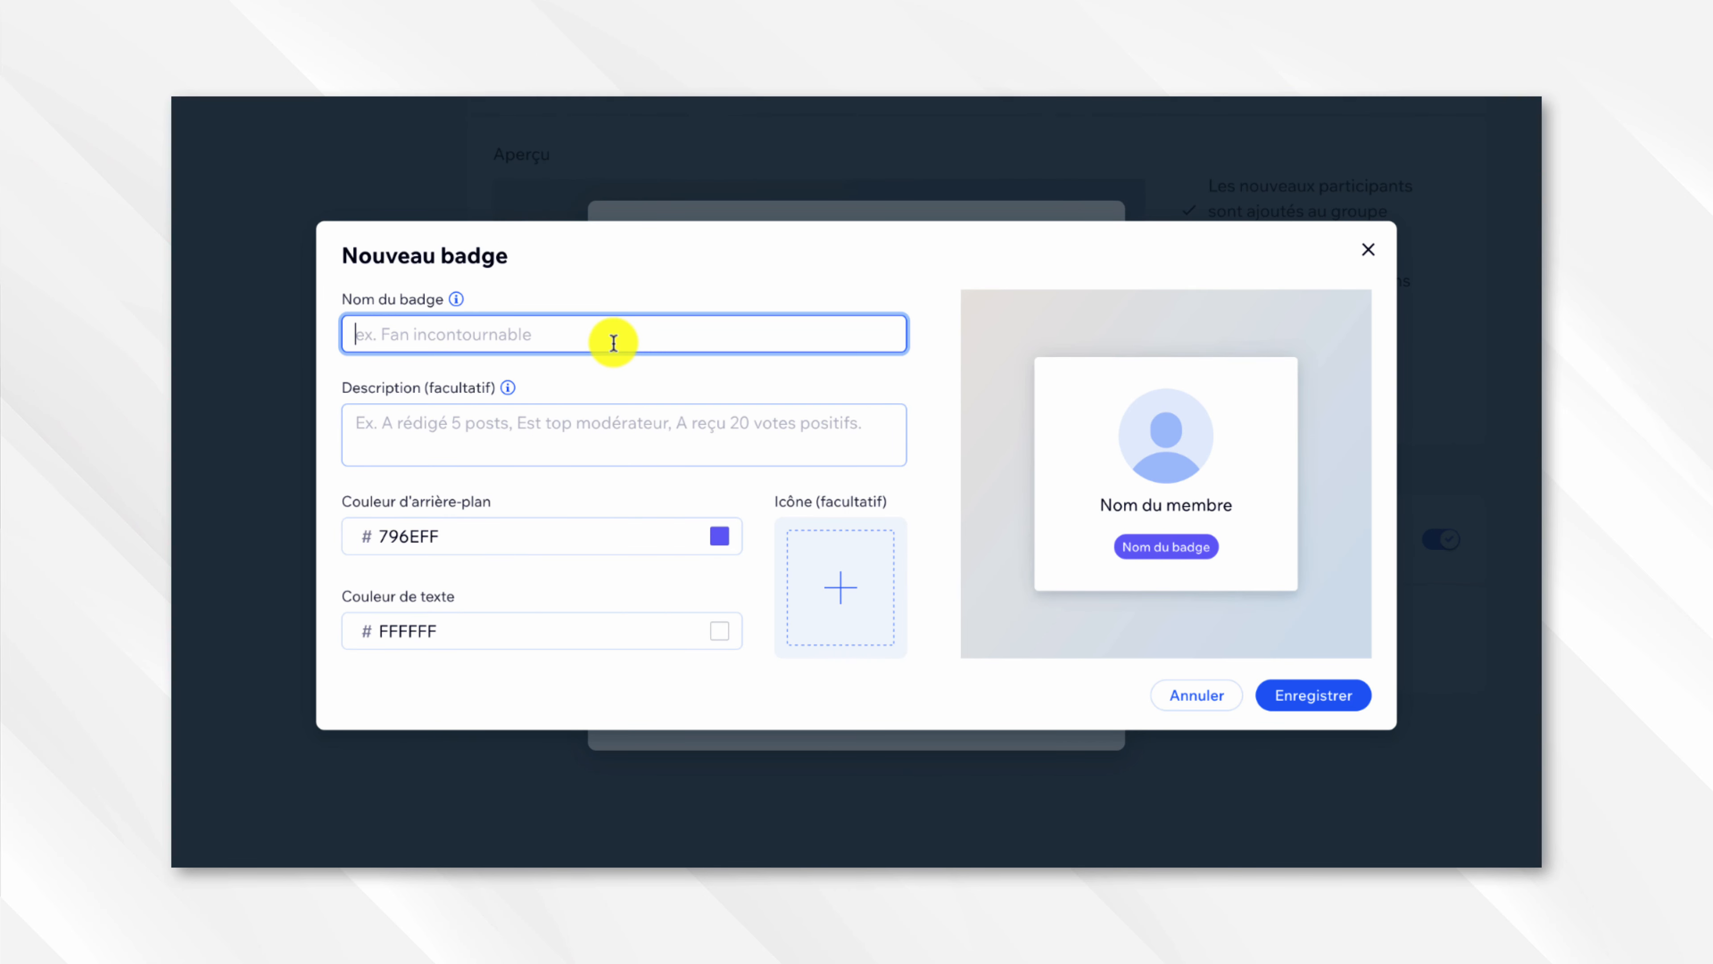
type("Incontournable")
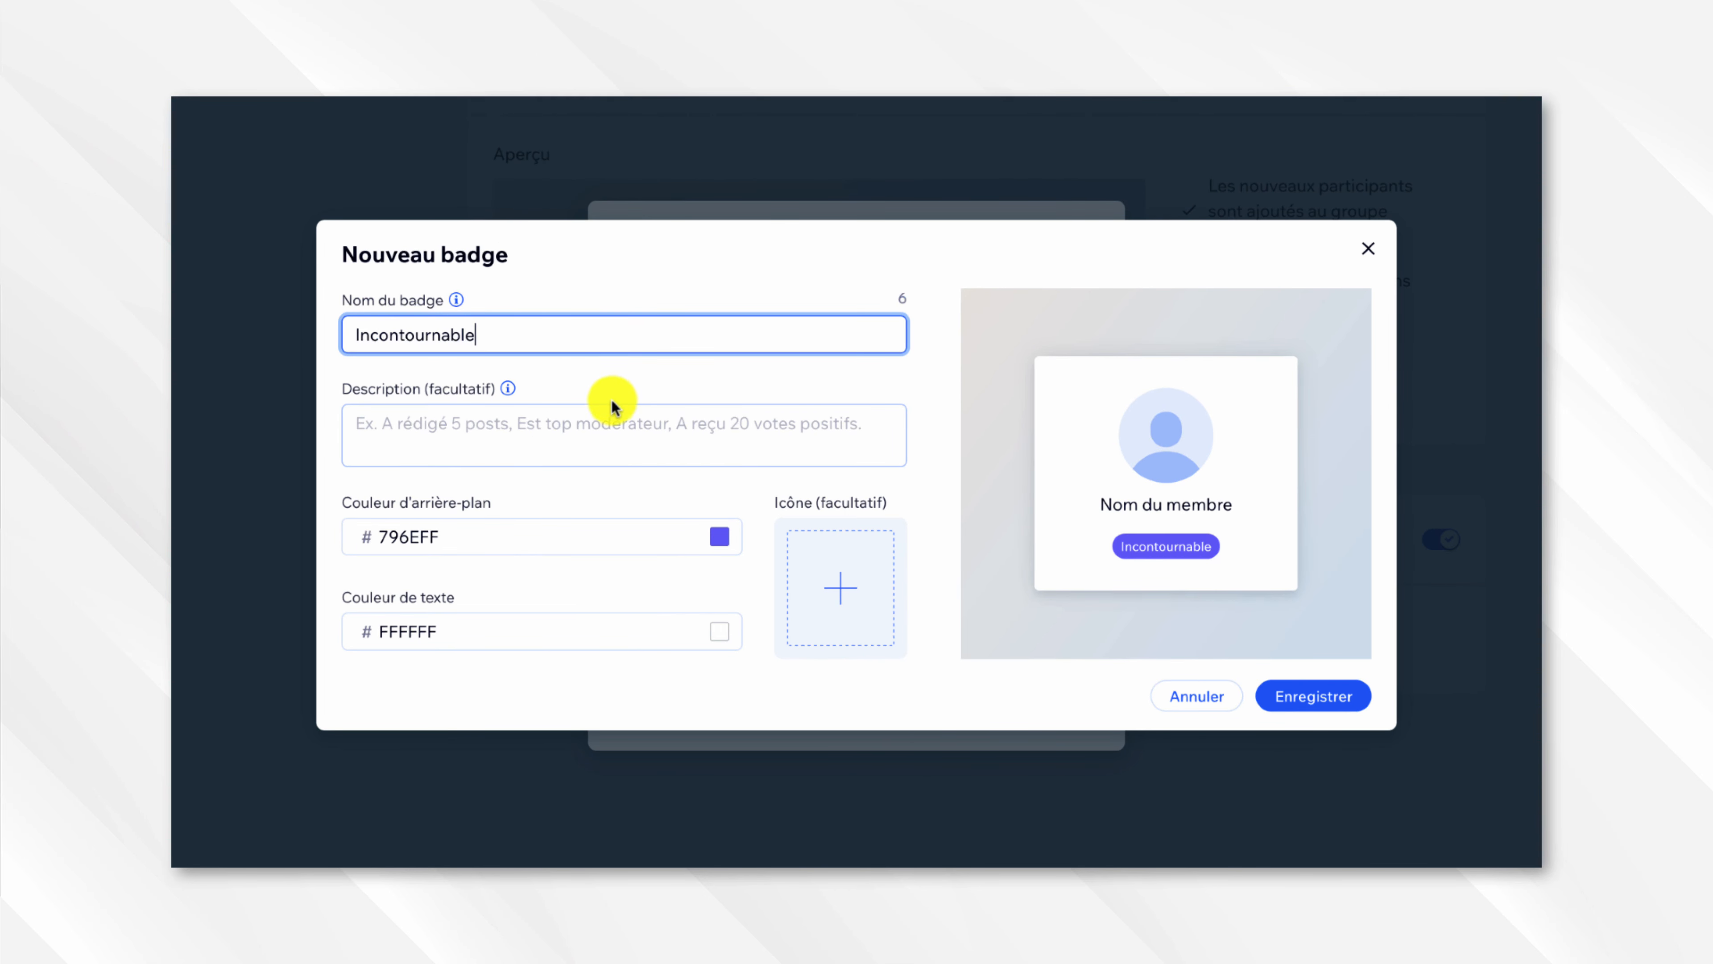
left_click(606, 414)
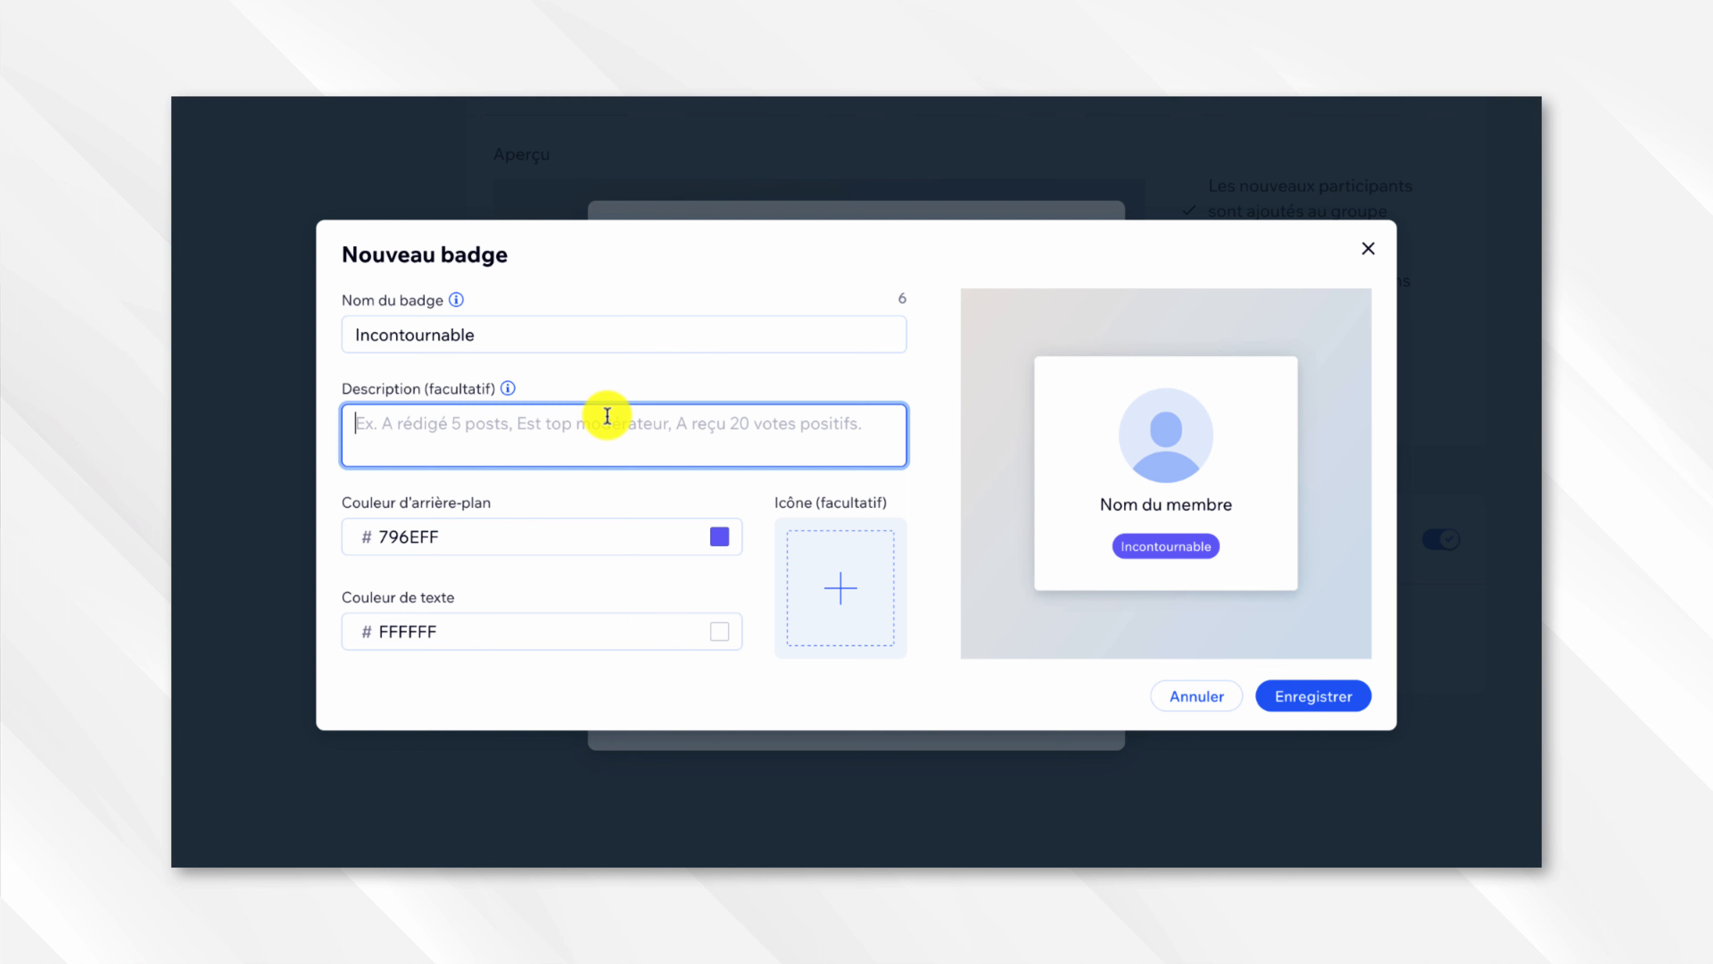
type("TOP")
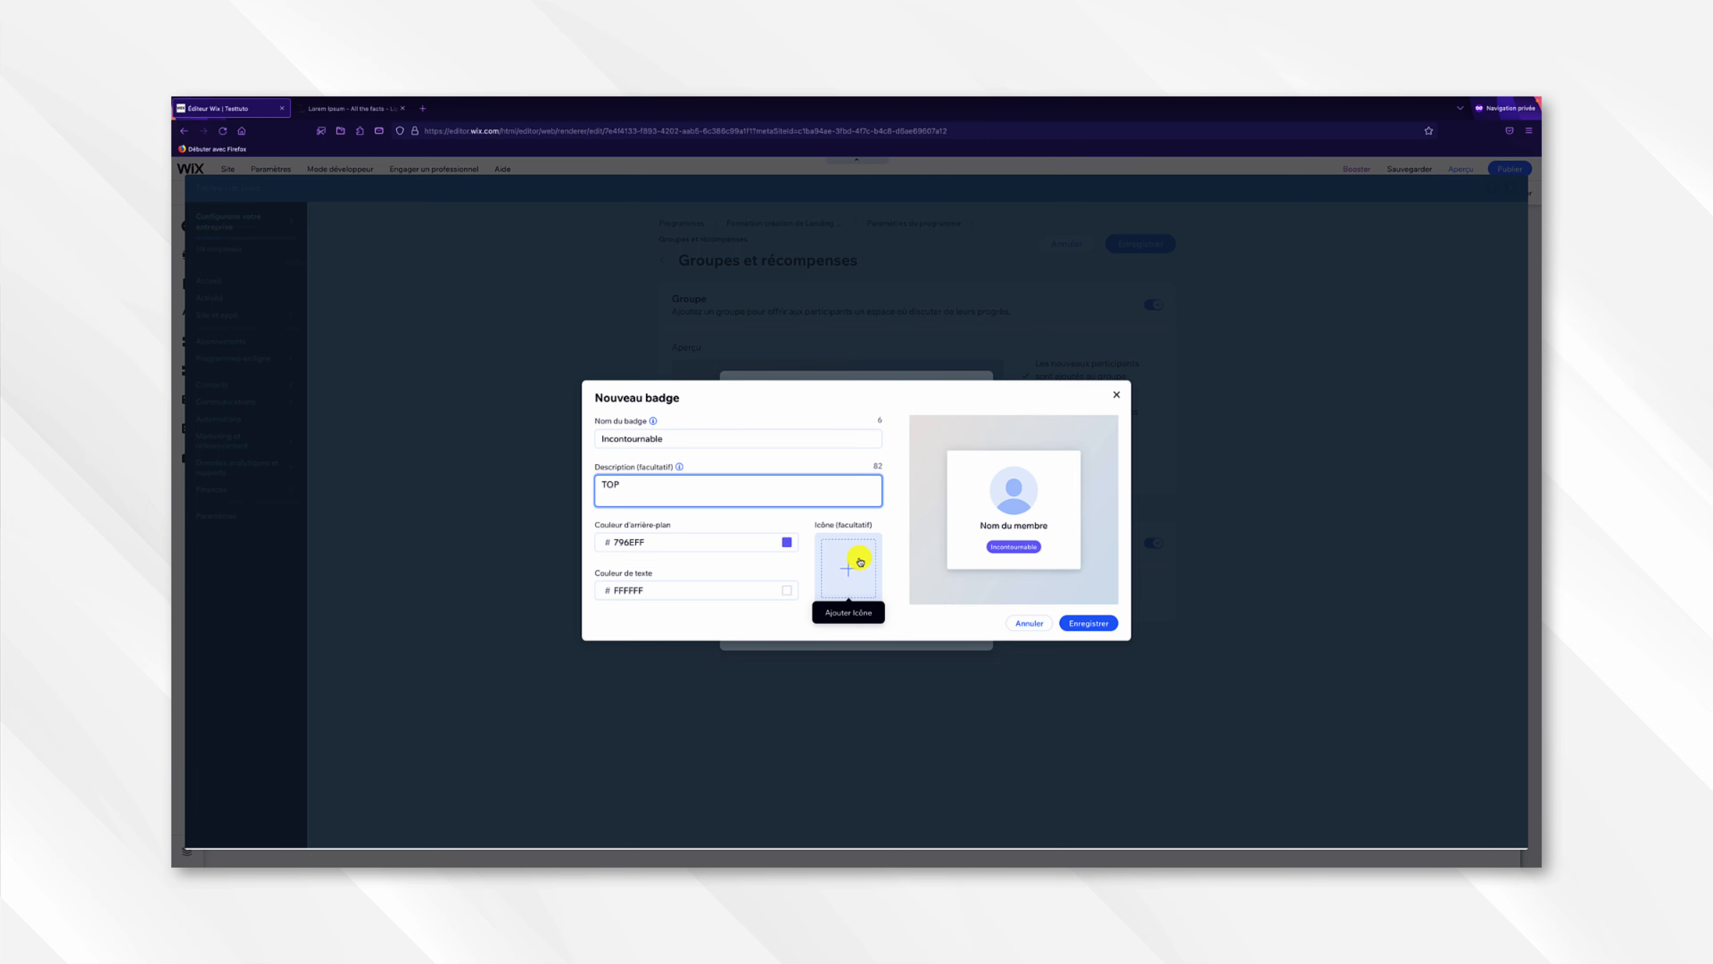
- Open the vector image library for the new badge's icon and browse the available Wix images
left_click(854, 551)
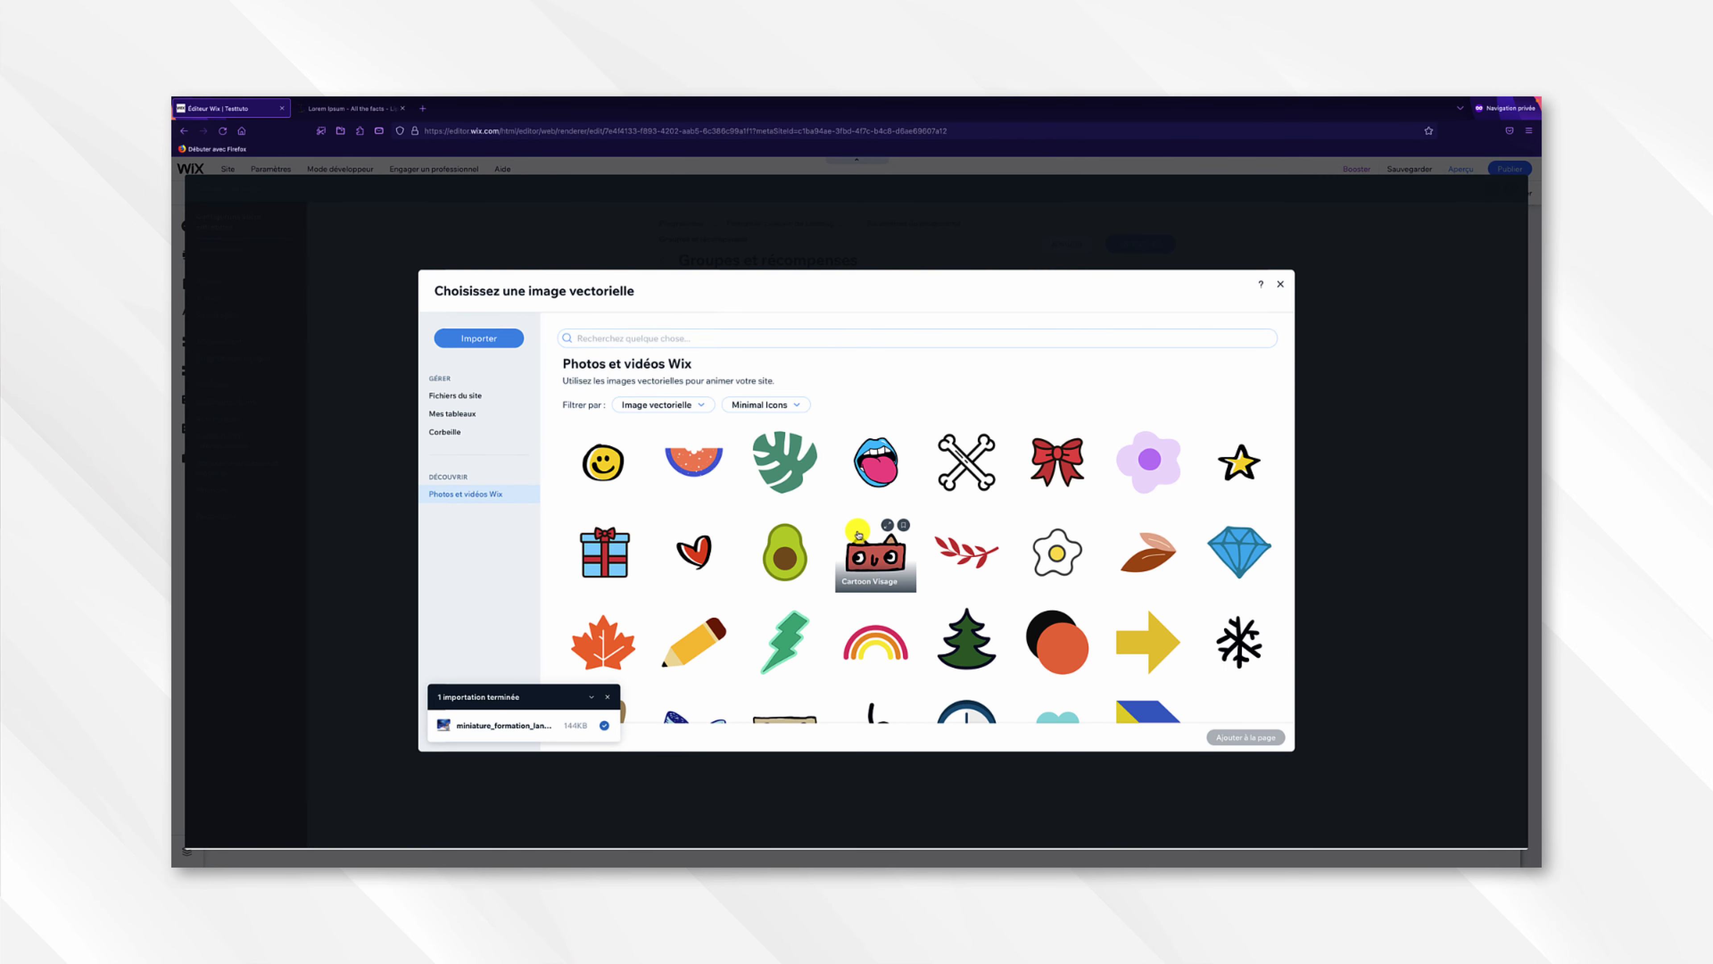
scroll(858, 534, "down", 2)
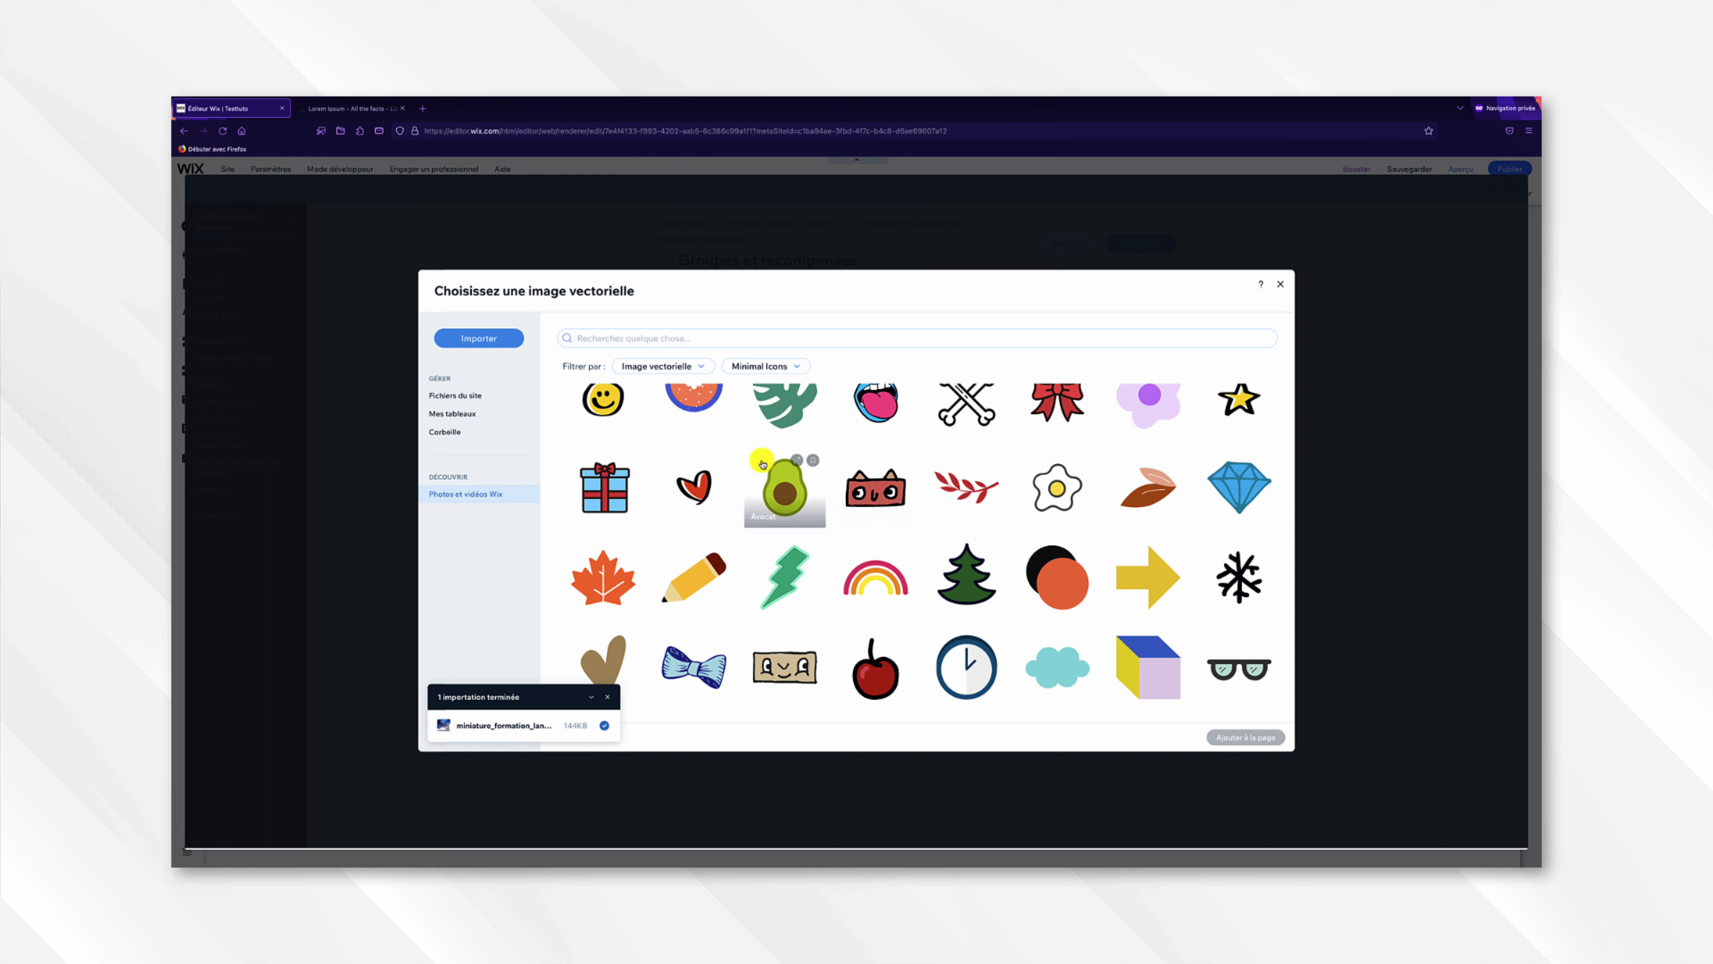
left_click(502, 342)
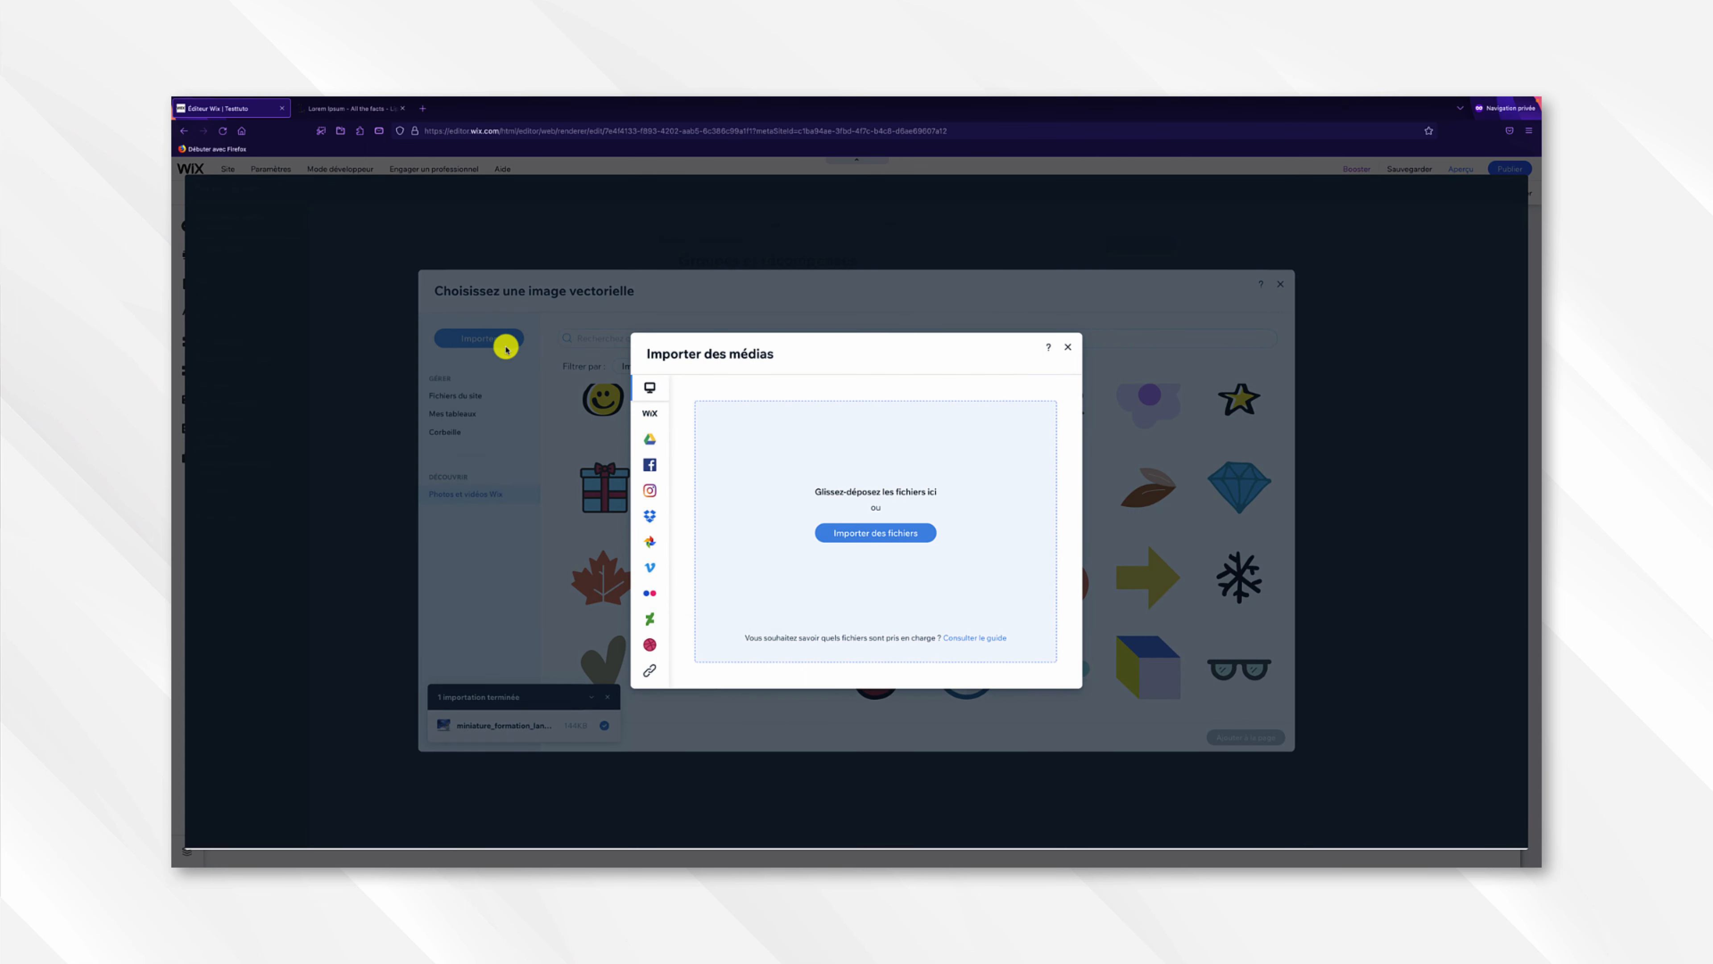
left_click(864, 534)
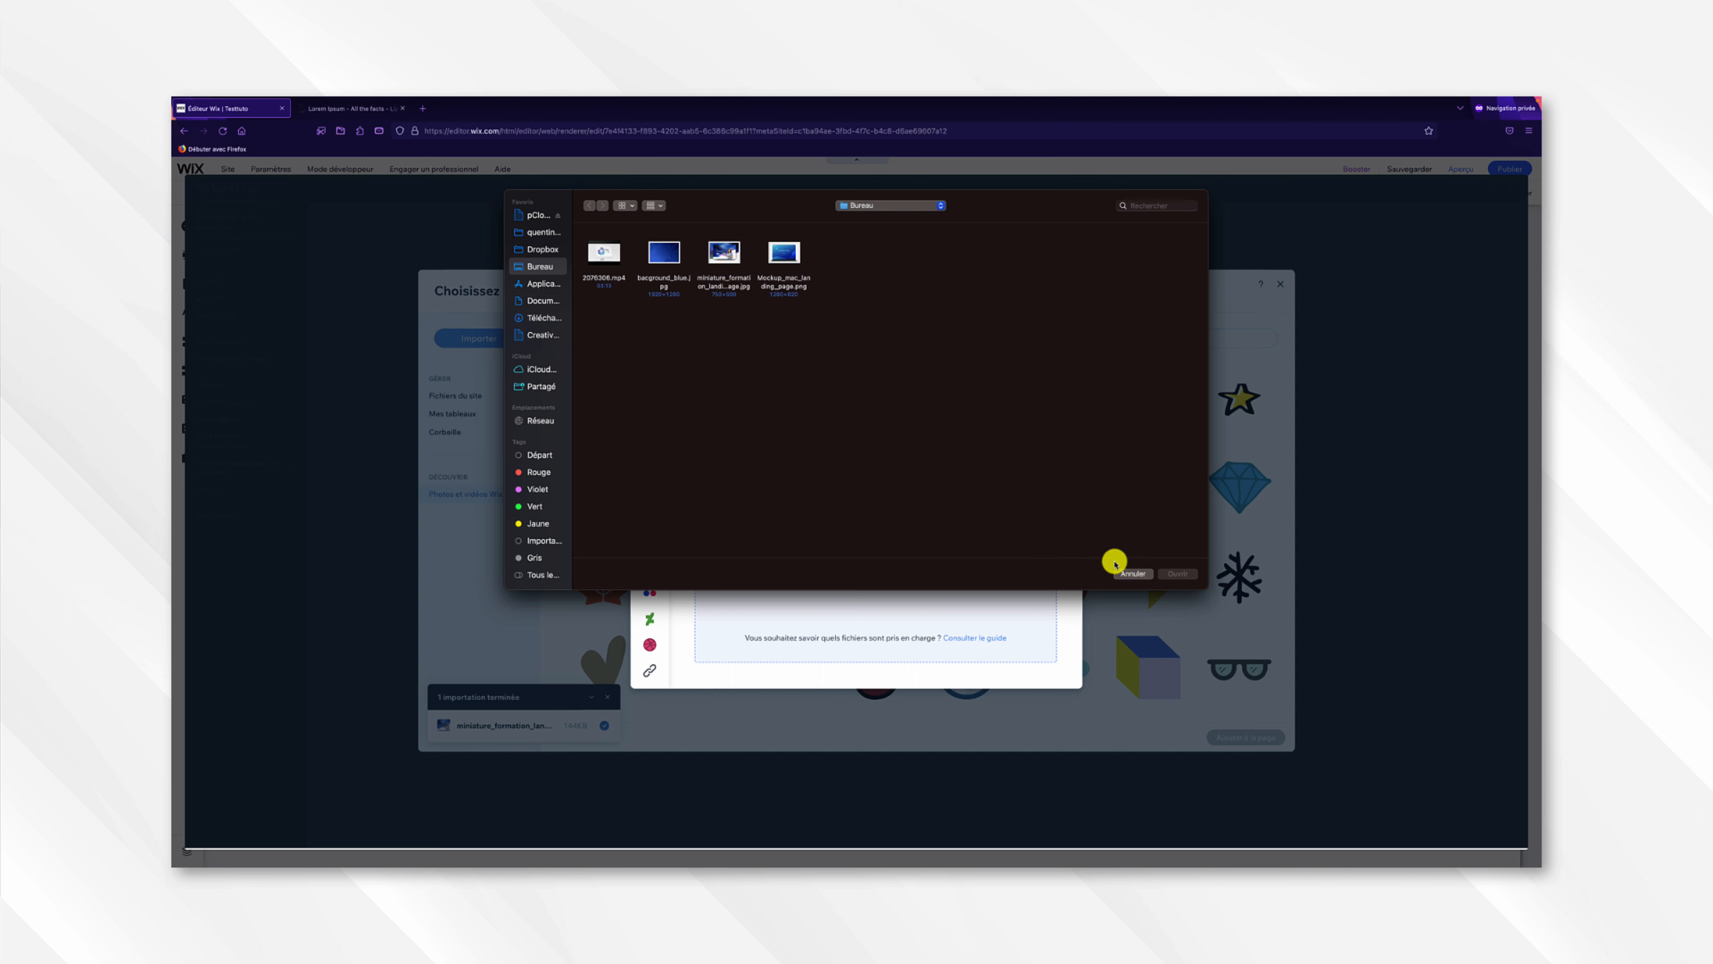
left_click(1133, 574)
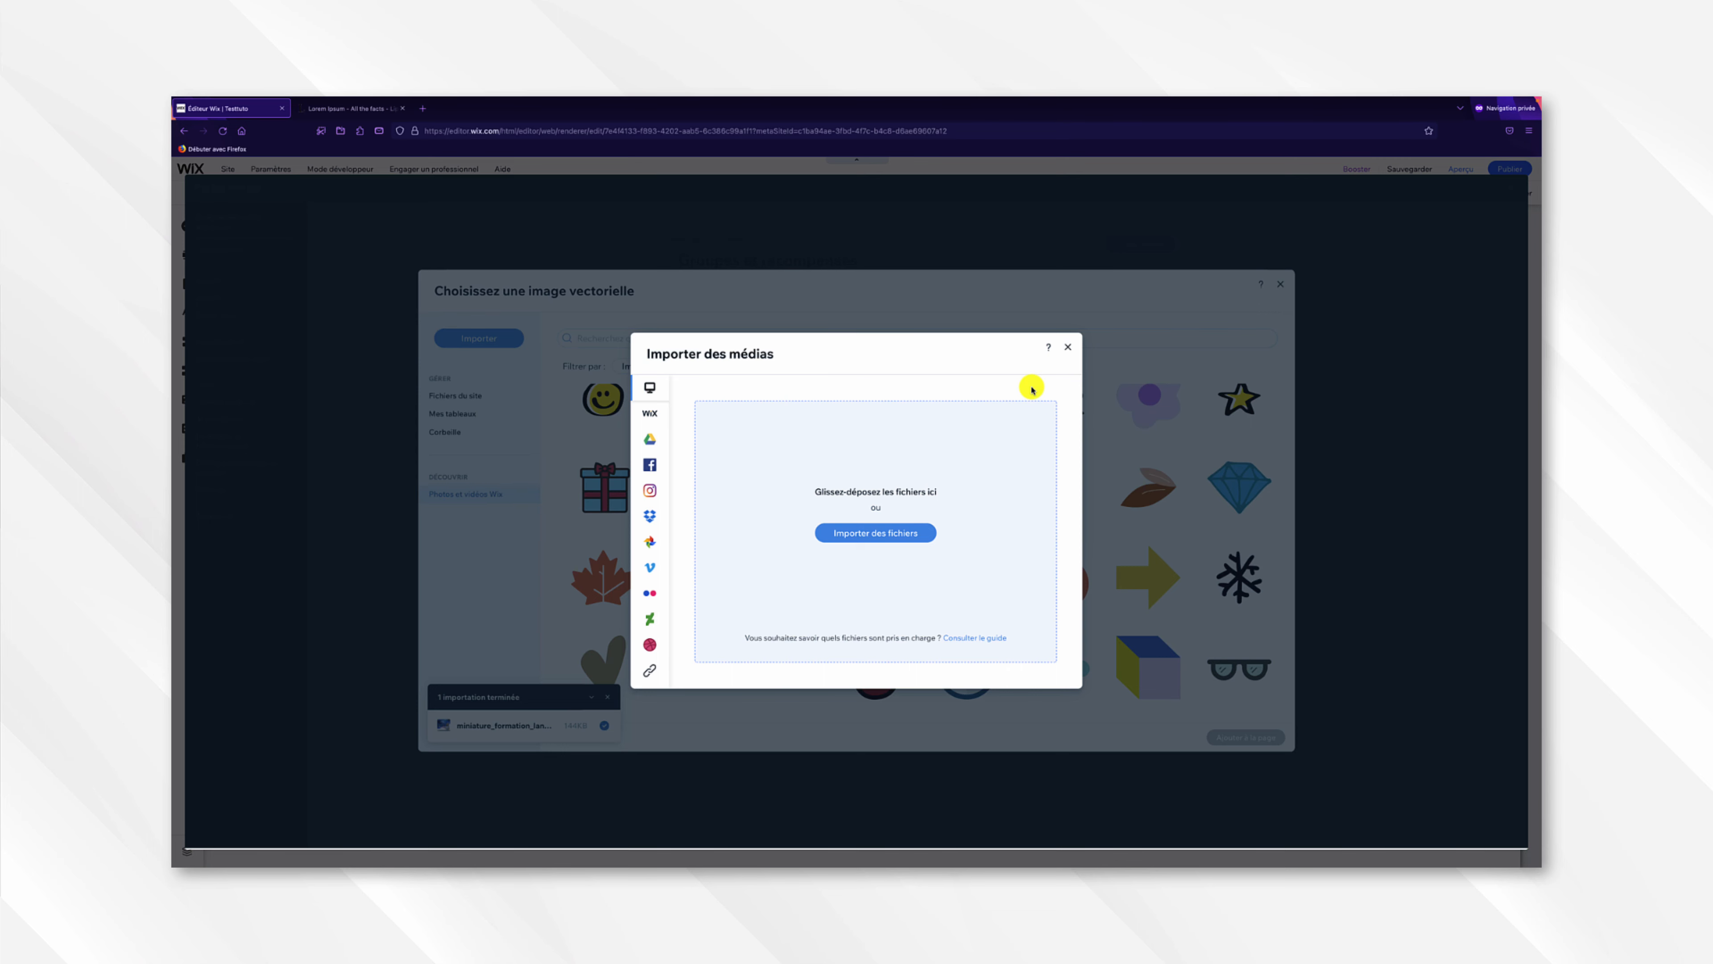
left_click(1066, 349)
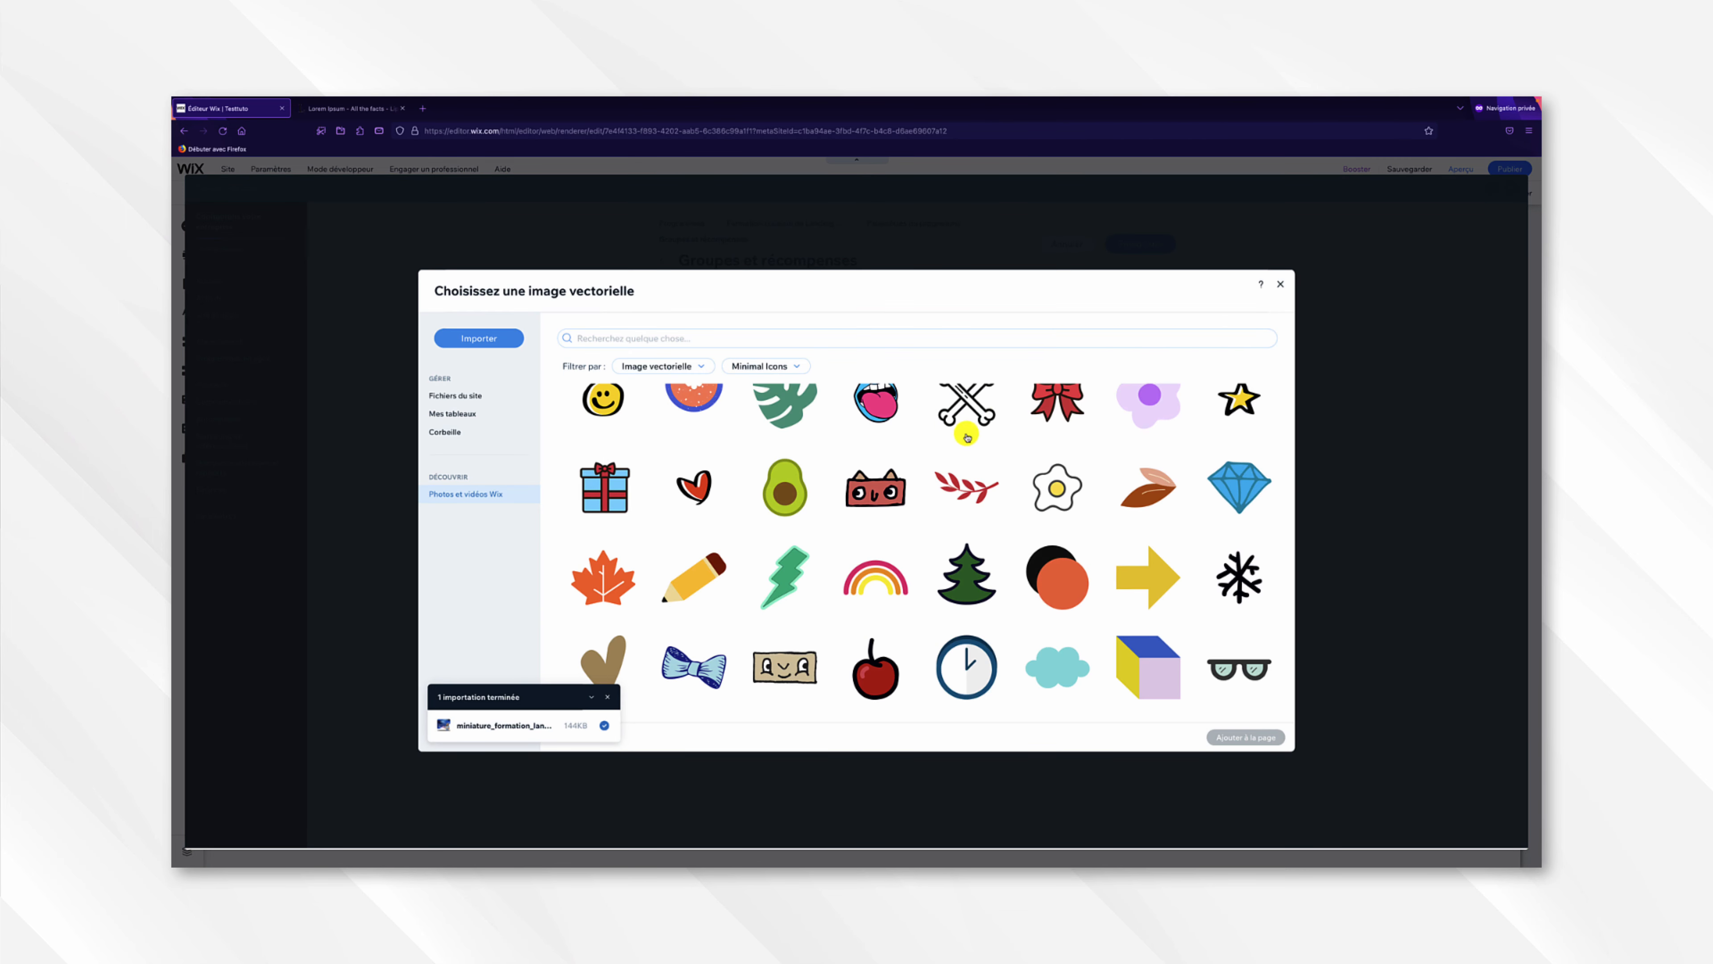
- Use the pencil image "Crayon" as the badge's icon and save the new badge
left_click(715, 580)
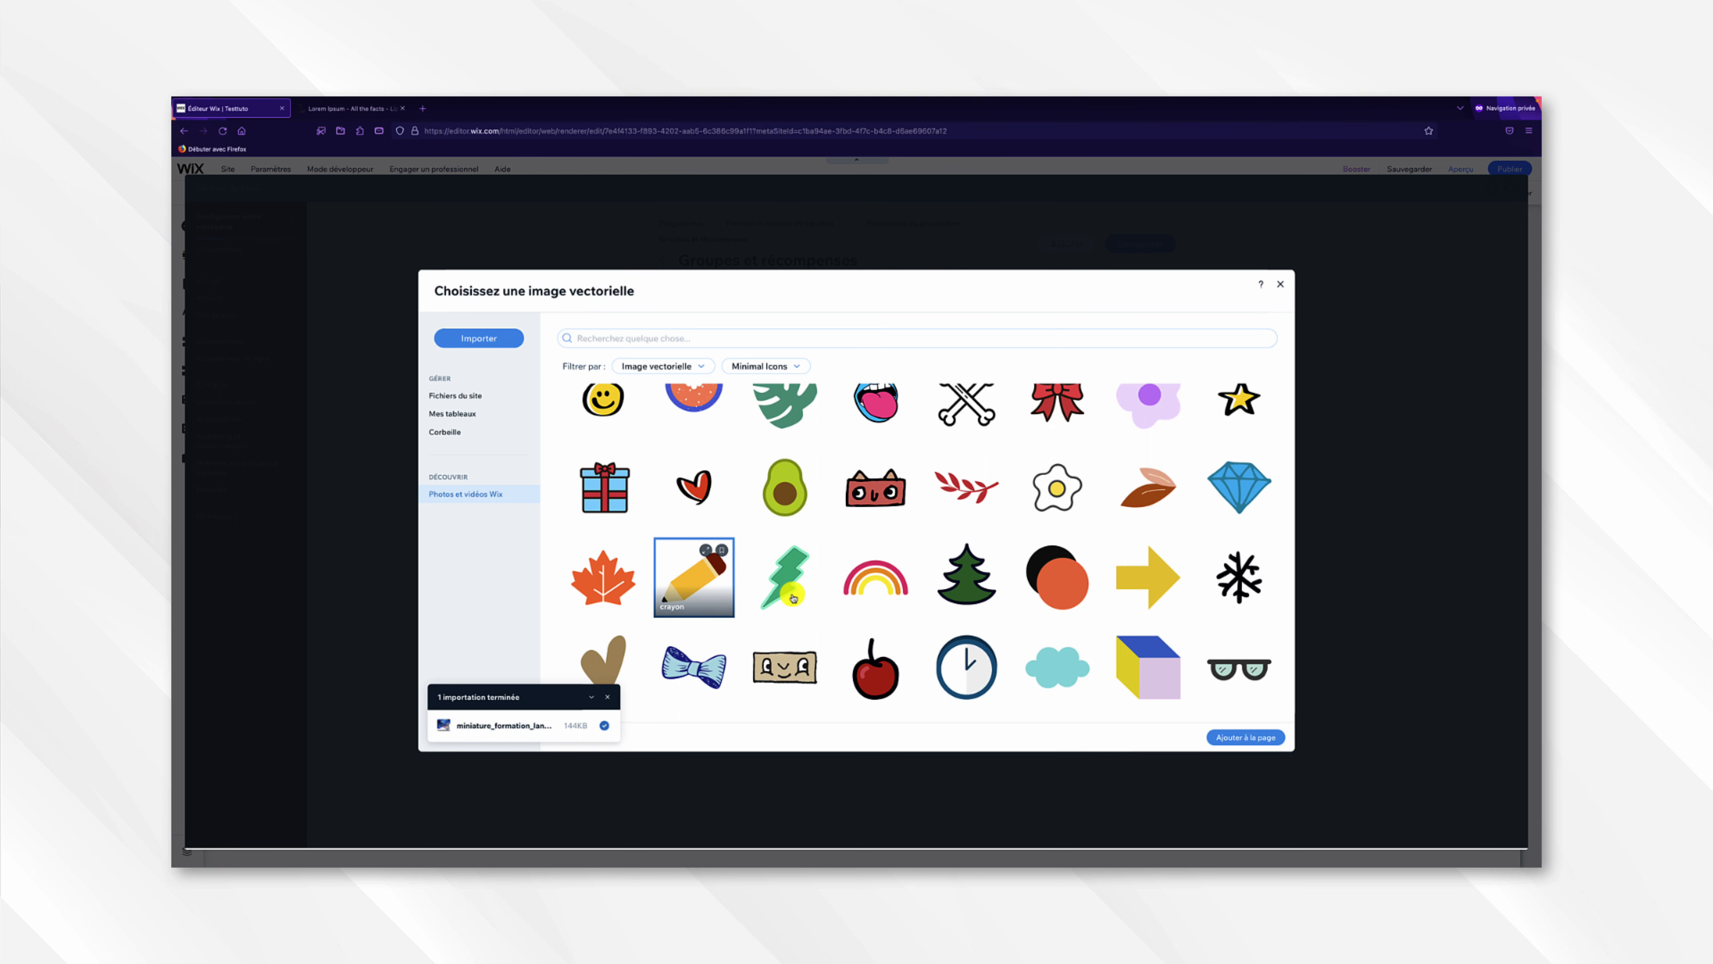
left_click(1217, 739)
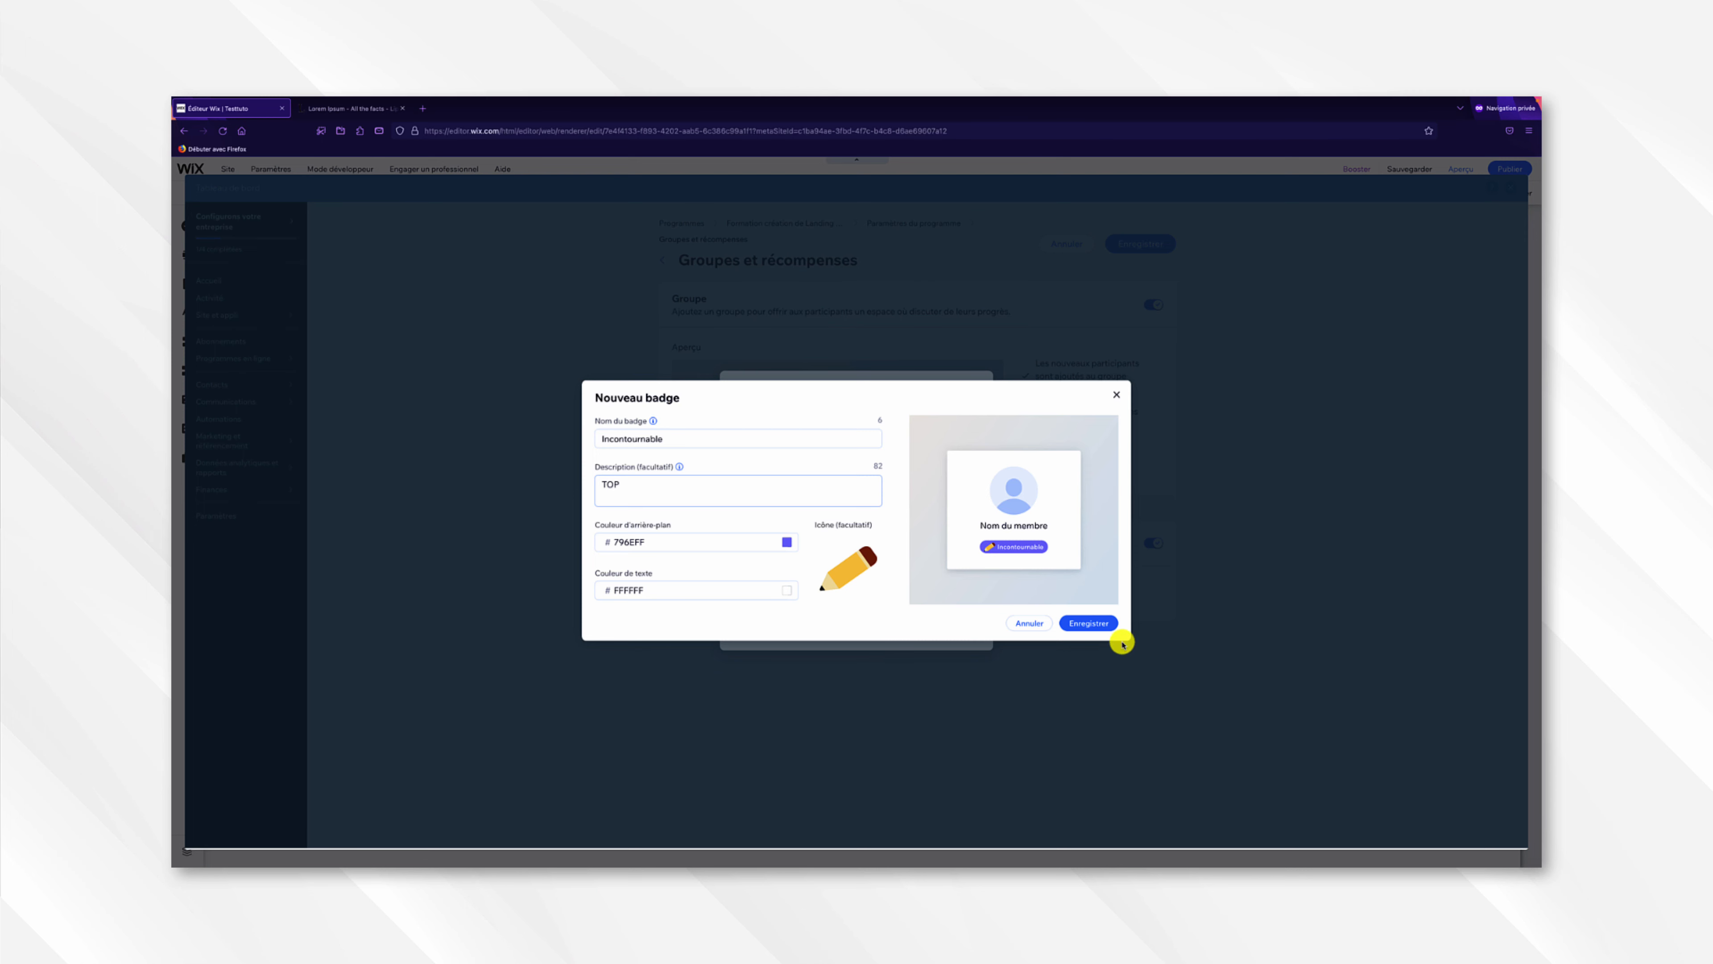
left_click(1090, 623)
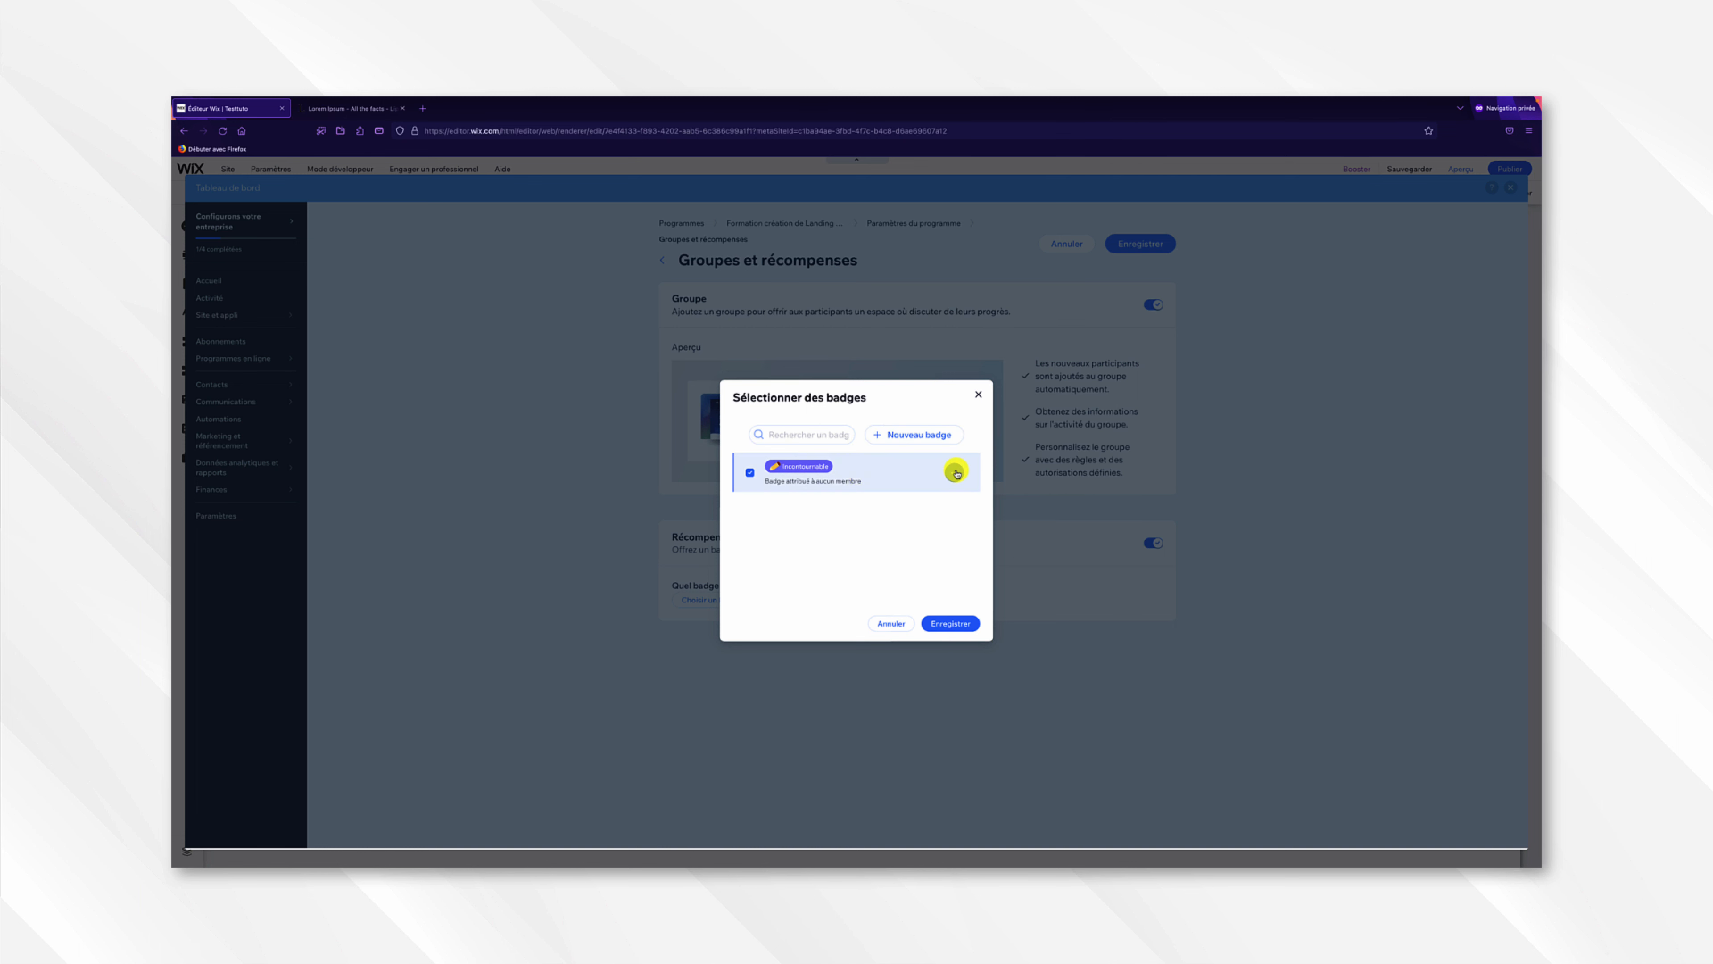
- Assign the "Incontournable" badge as the program's reward and save the groups and rewards settings
left_click(954, 472)
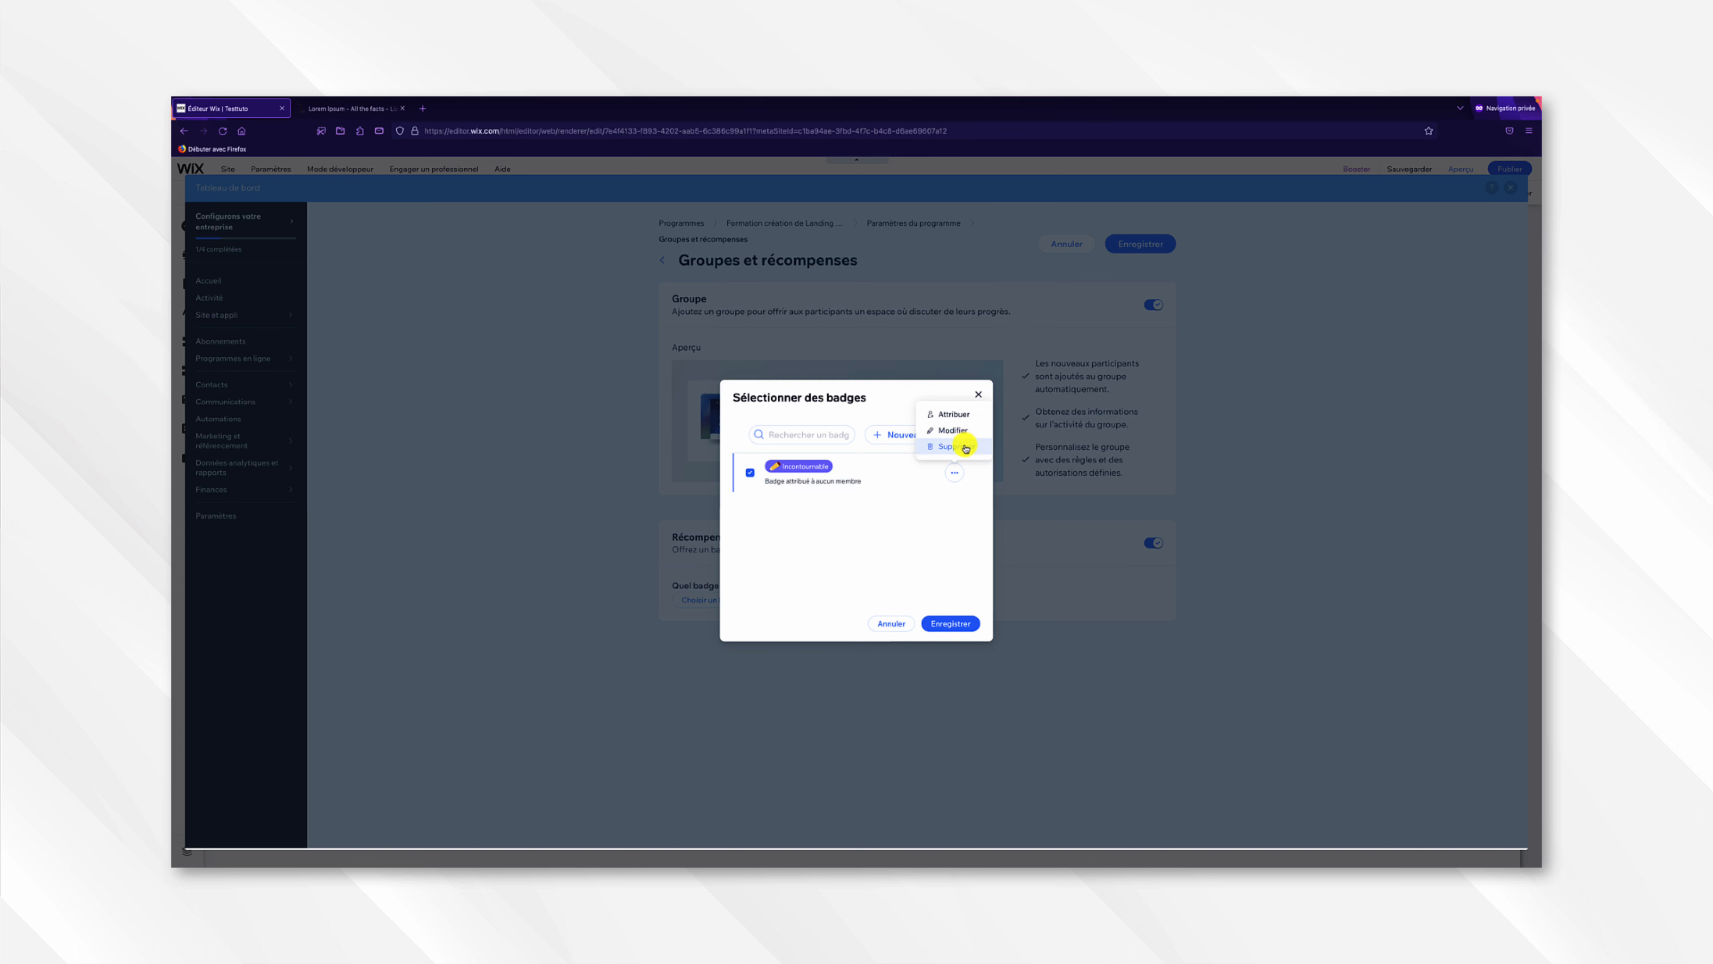
left_click(946, 507)
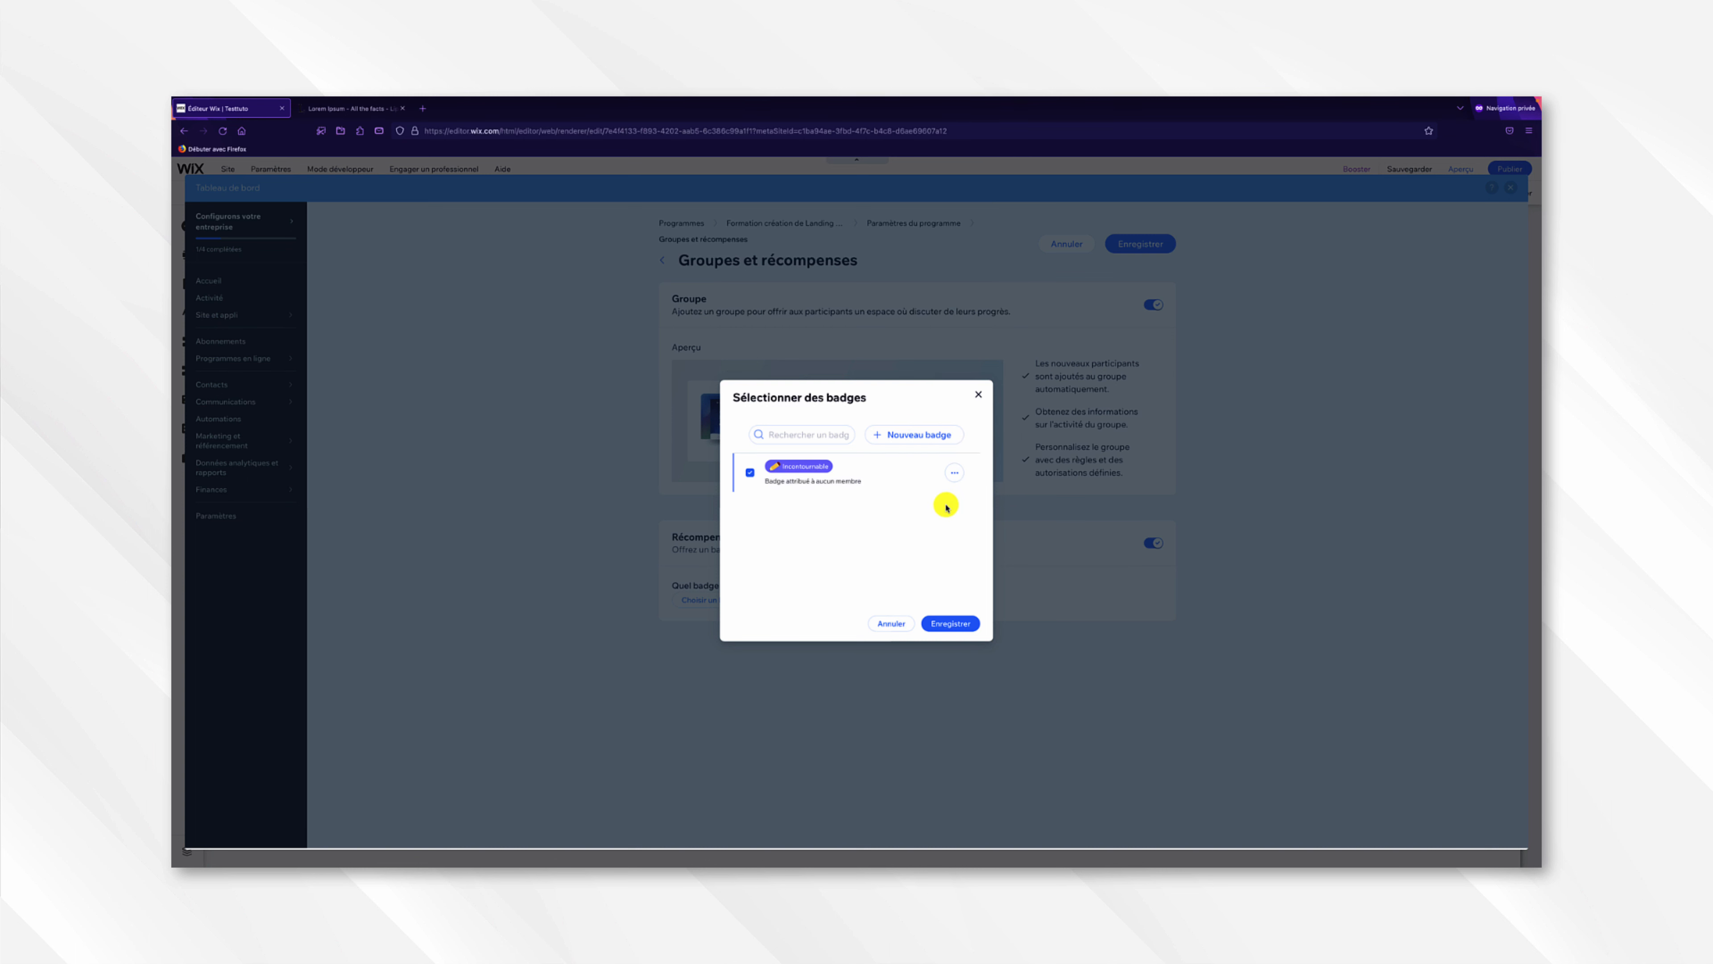
left_click(950, 623)
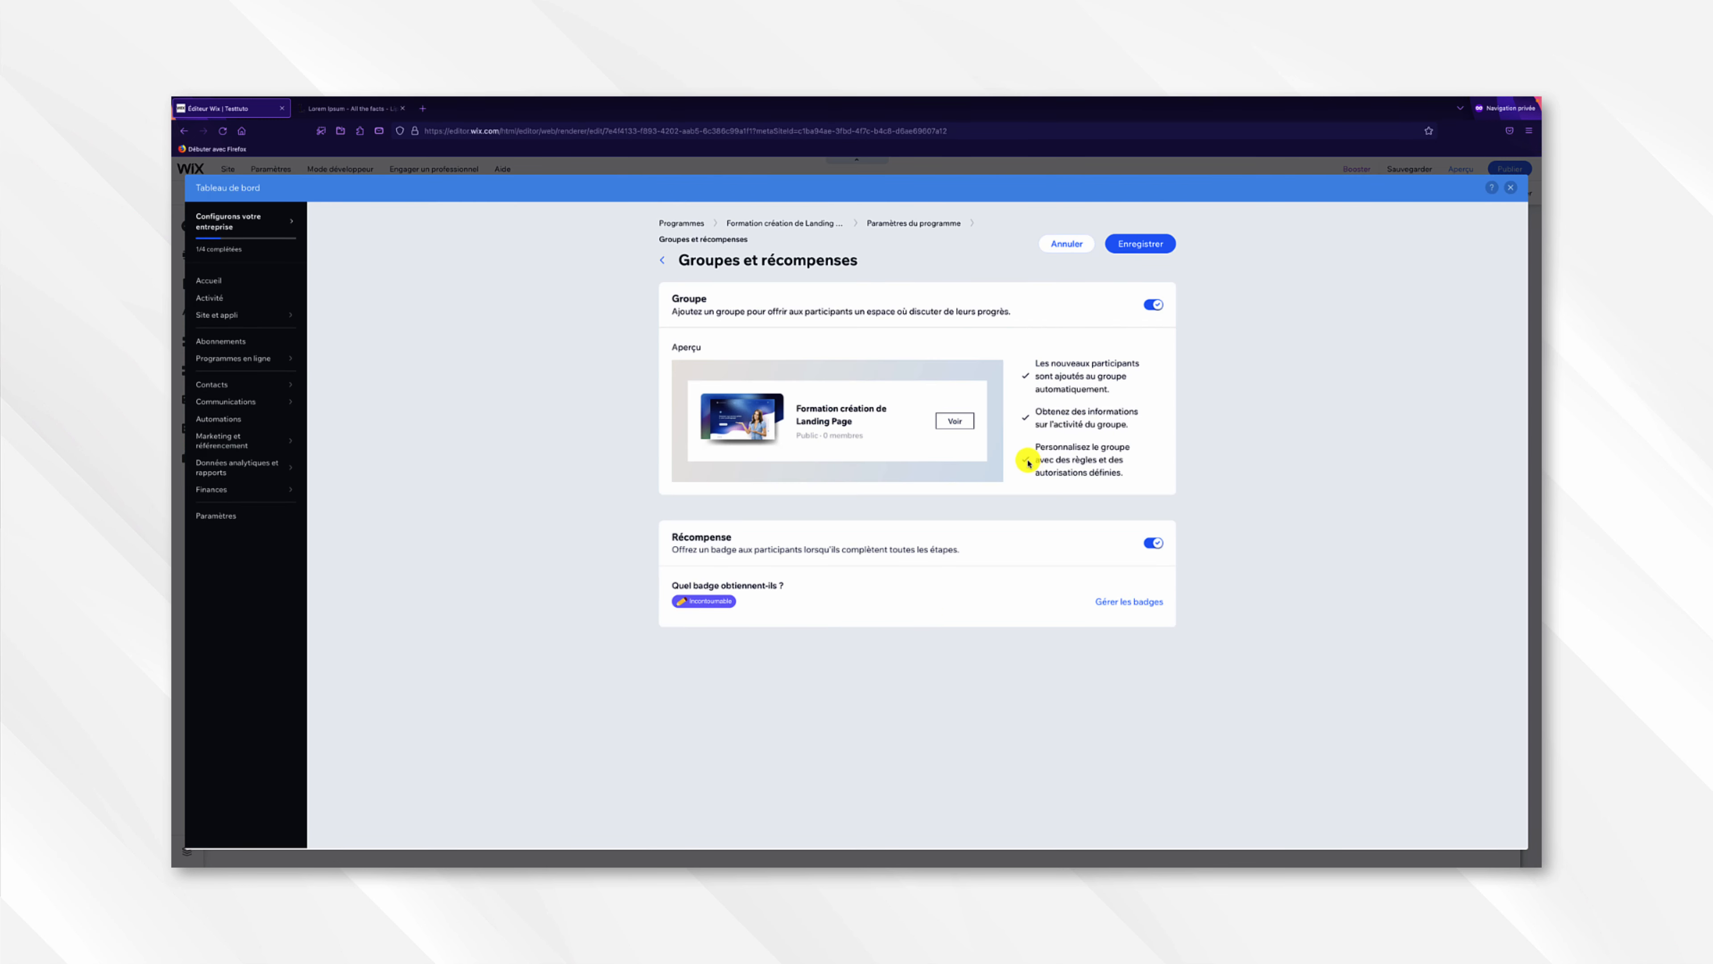
left_click(1125, 245)
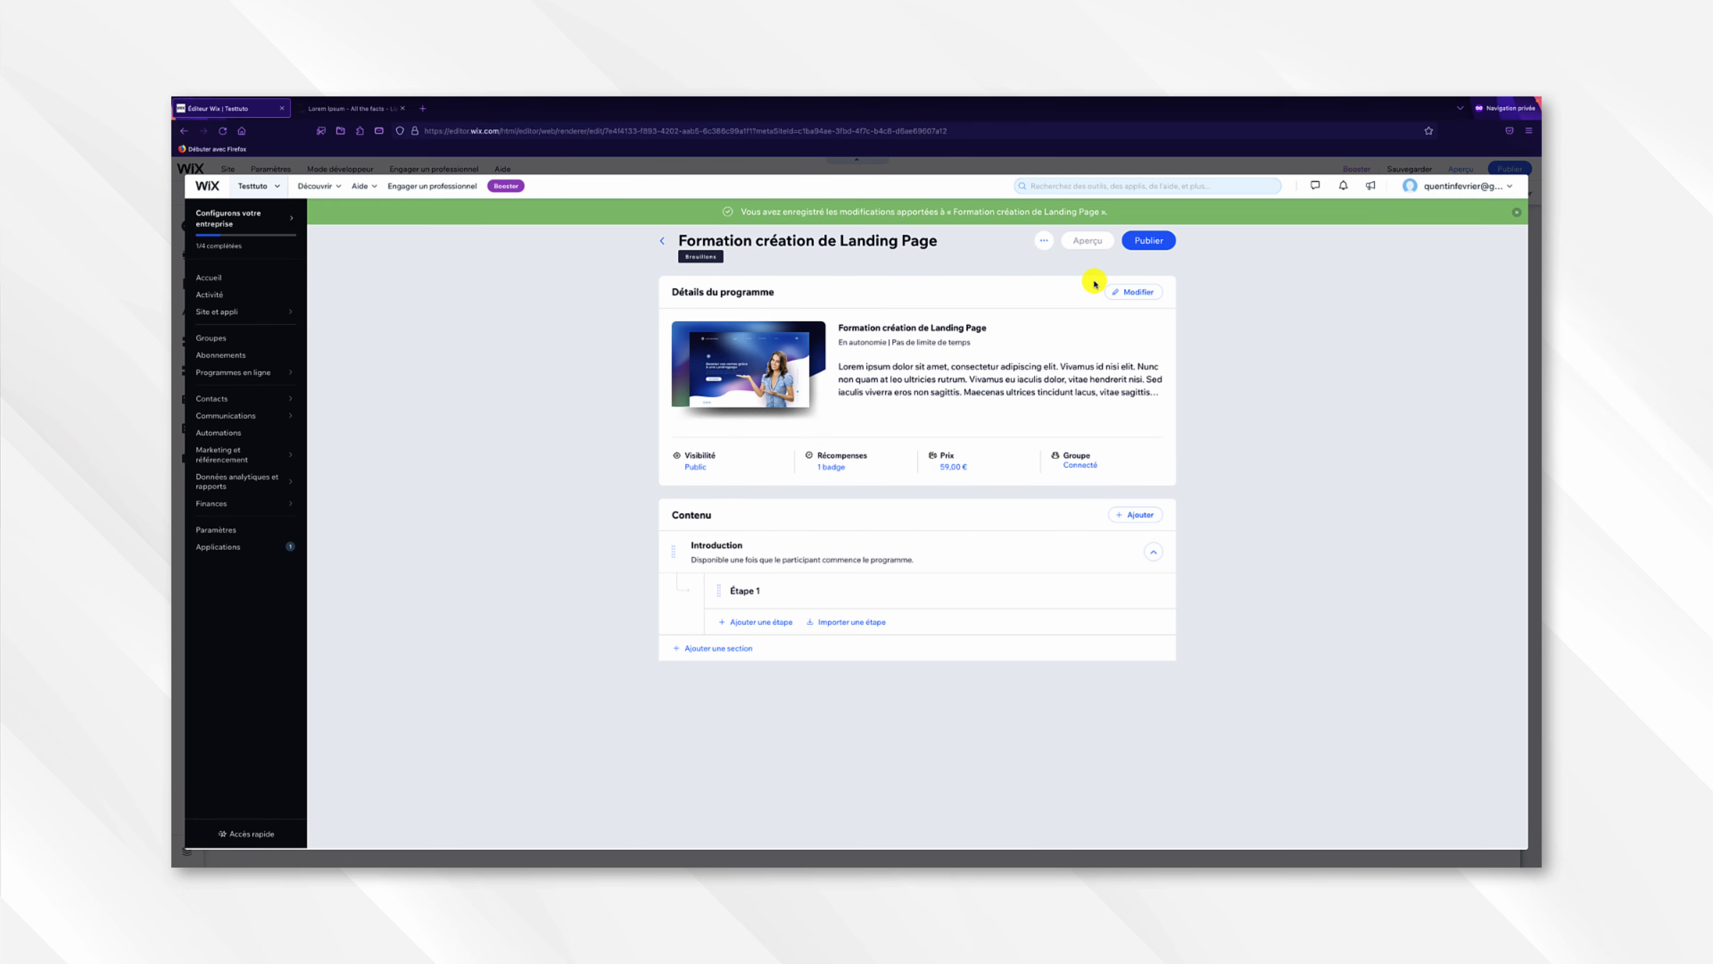
- Review the program's participant notifications and the customizable e-mail fields for "Toutes les étapes sont complétées"
left_click(1124, 294)
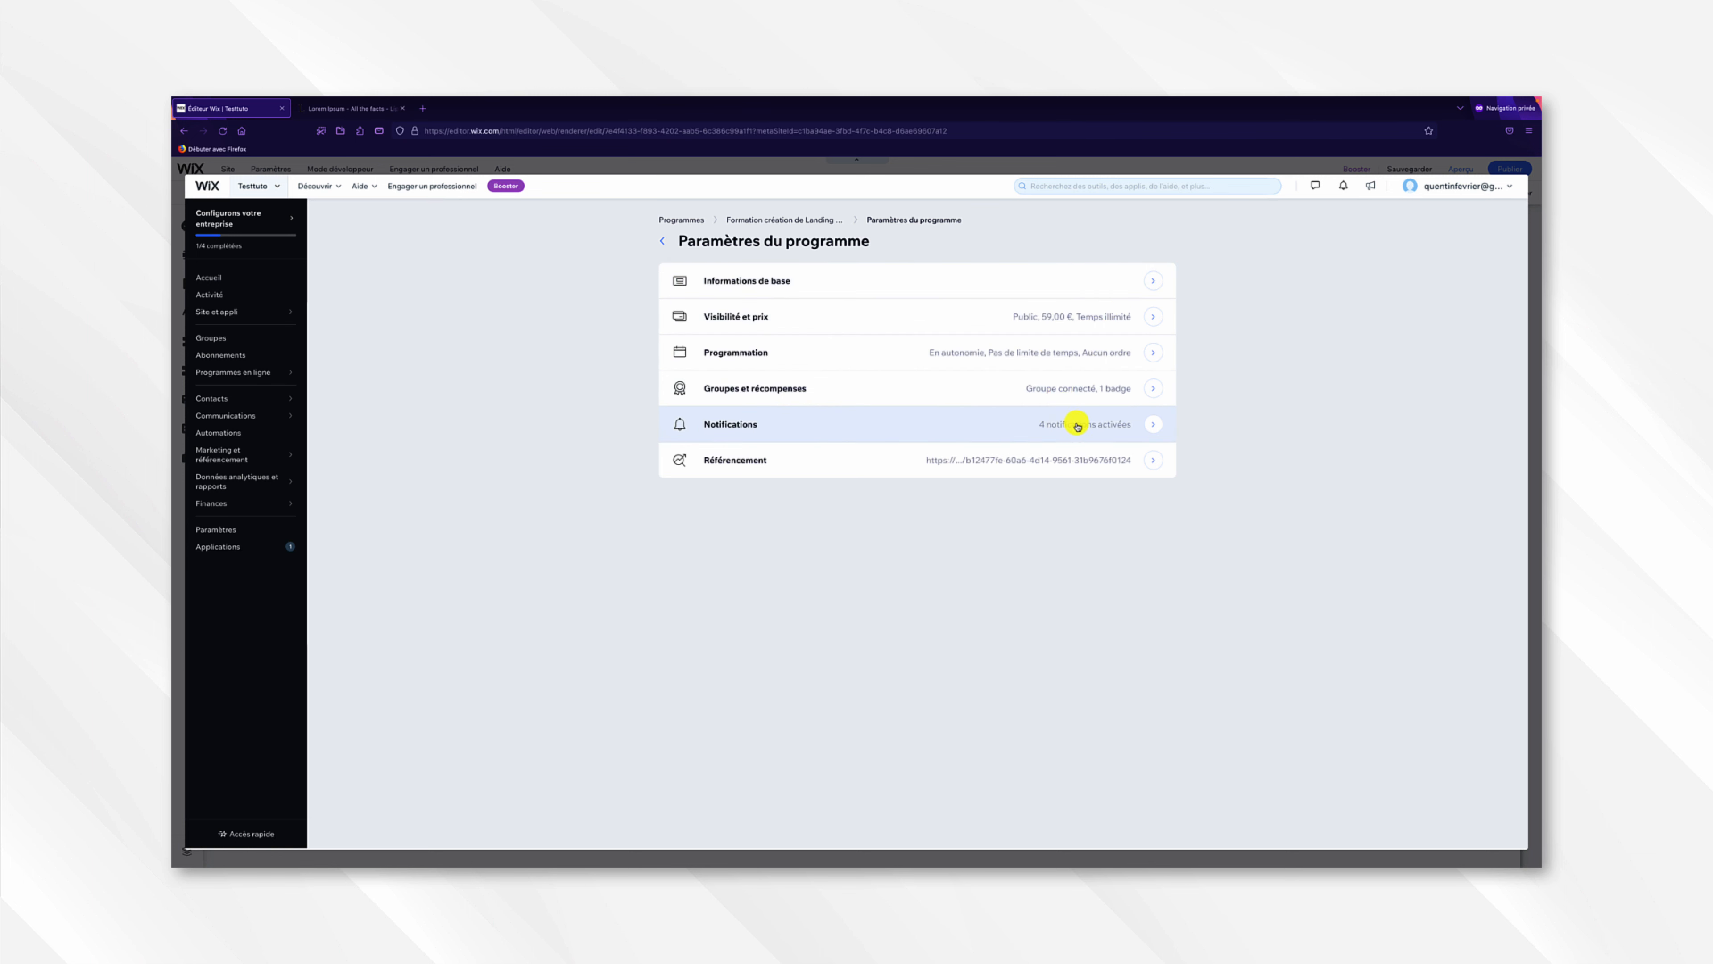
left_click(1154, 424)
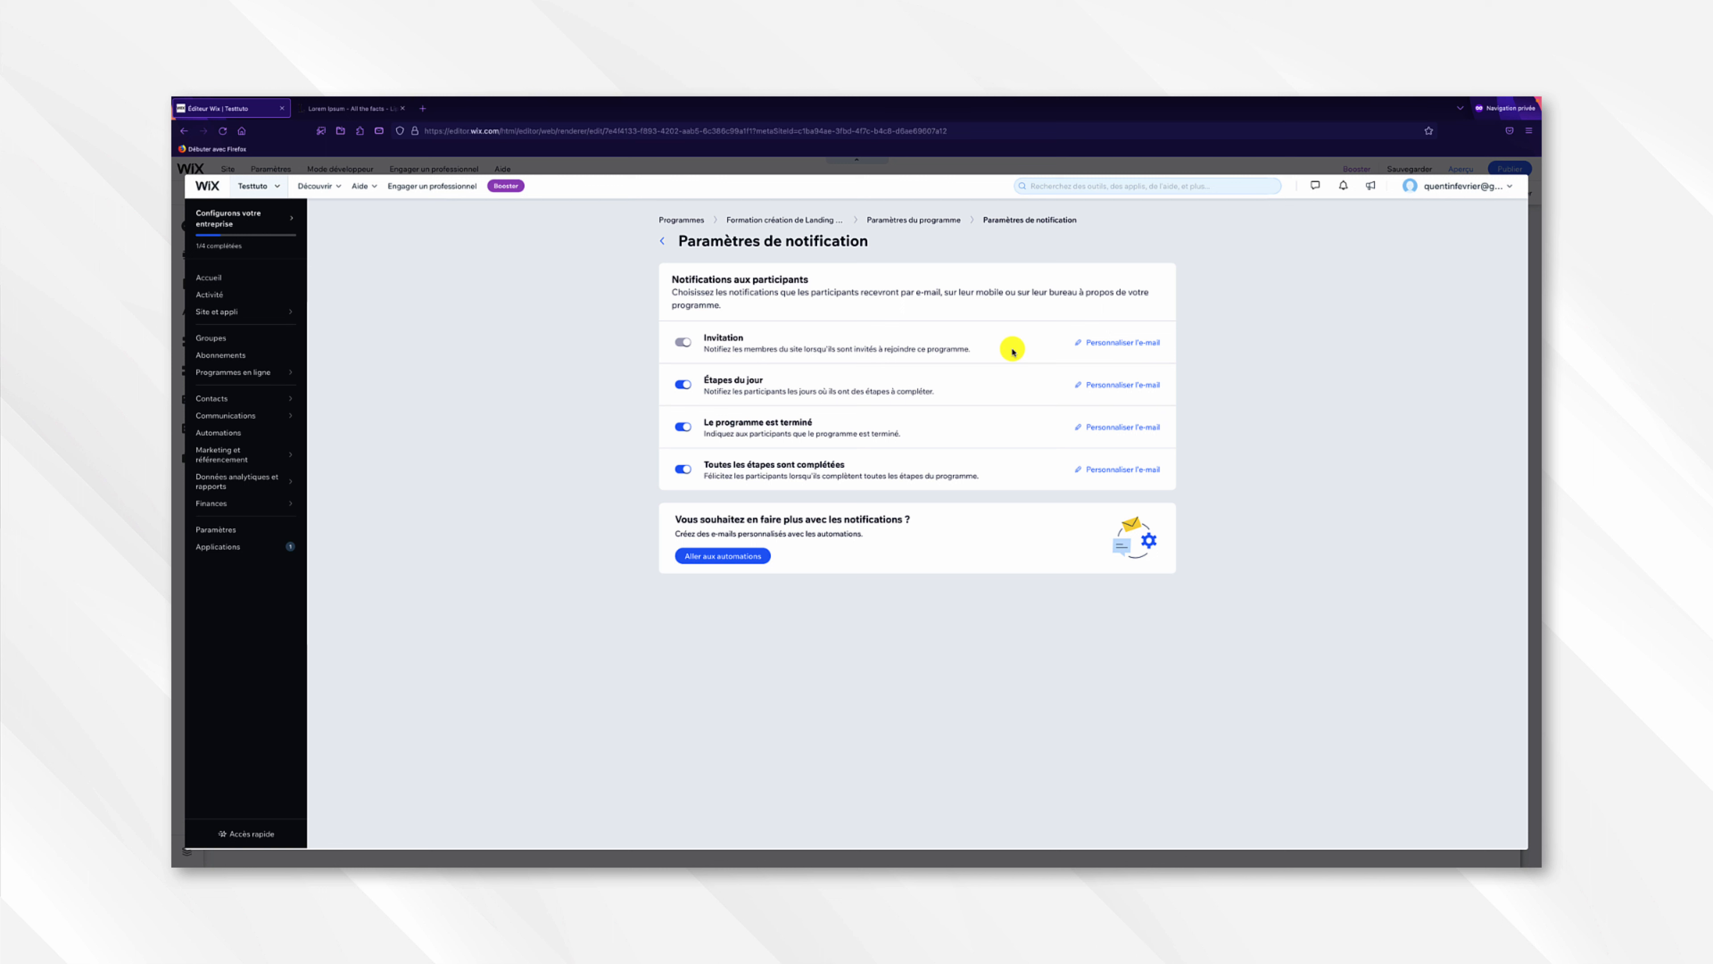
left_click(679, 342)
left_click(1127, 472)
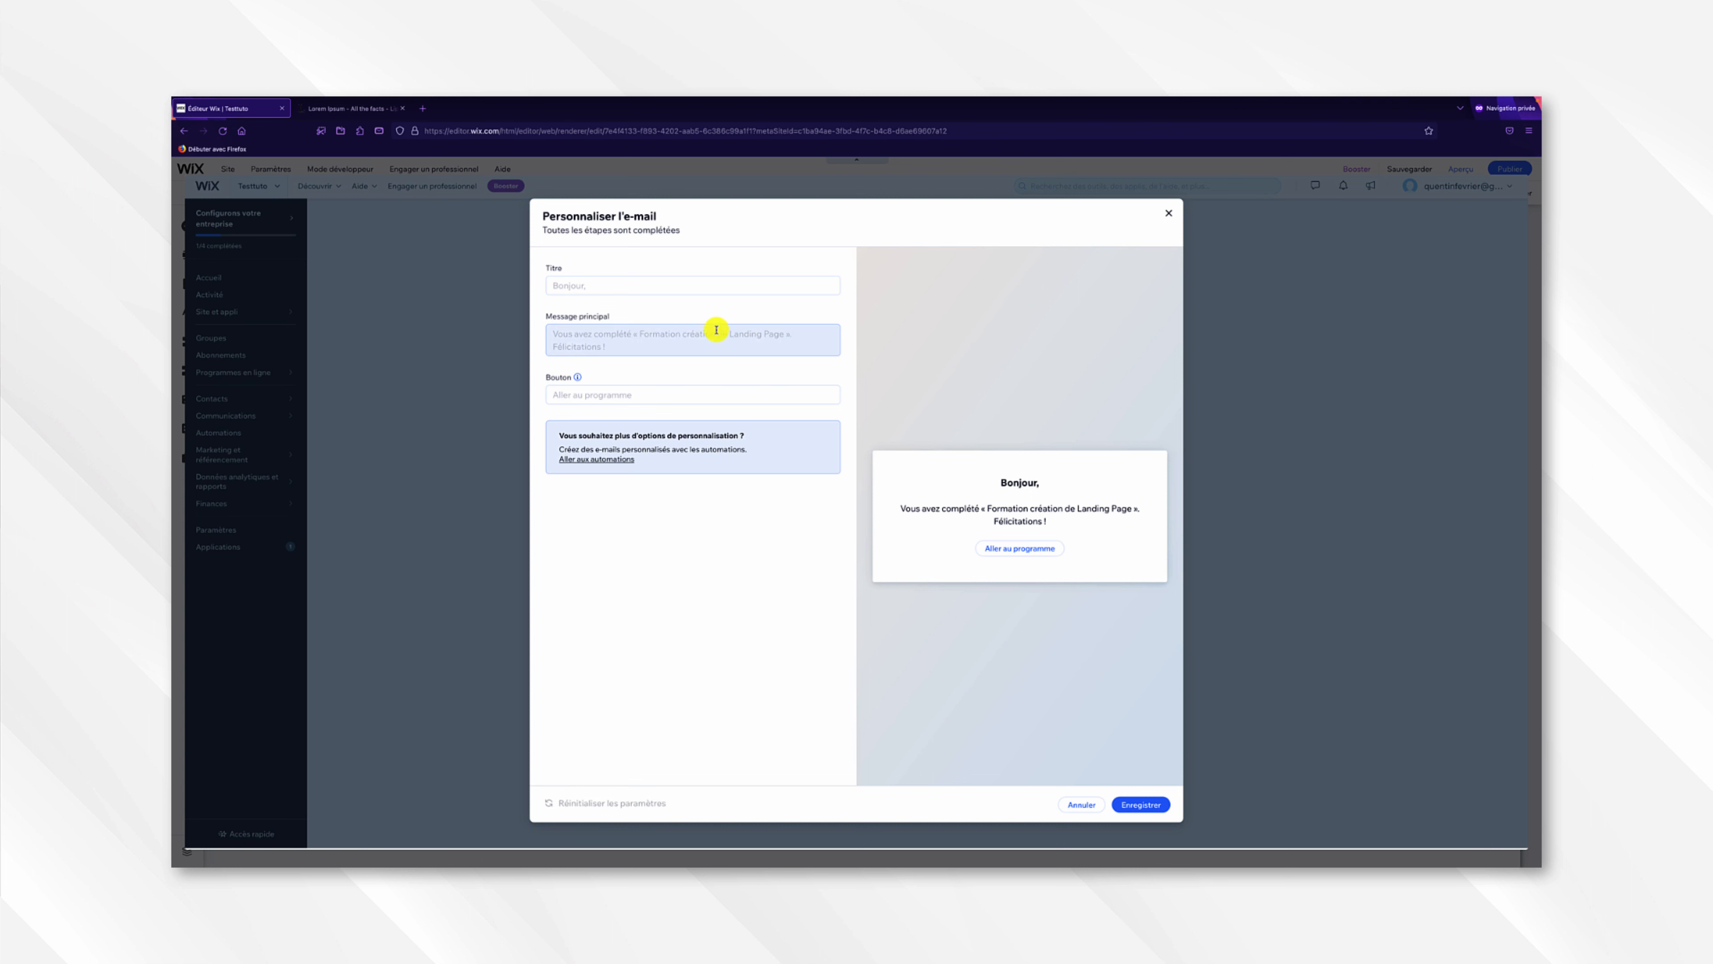
left_click(691, 291)
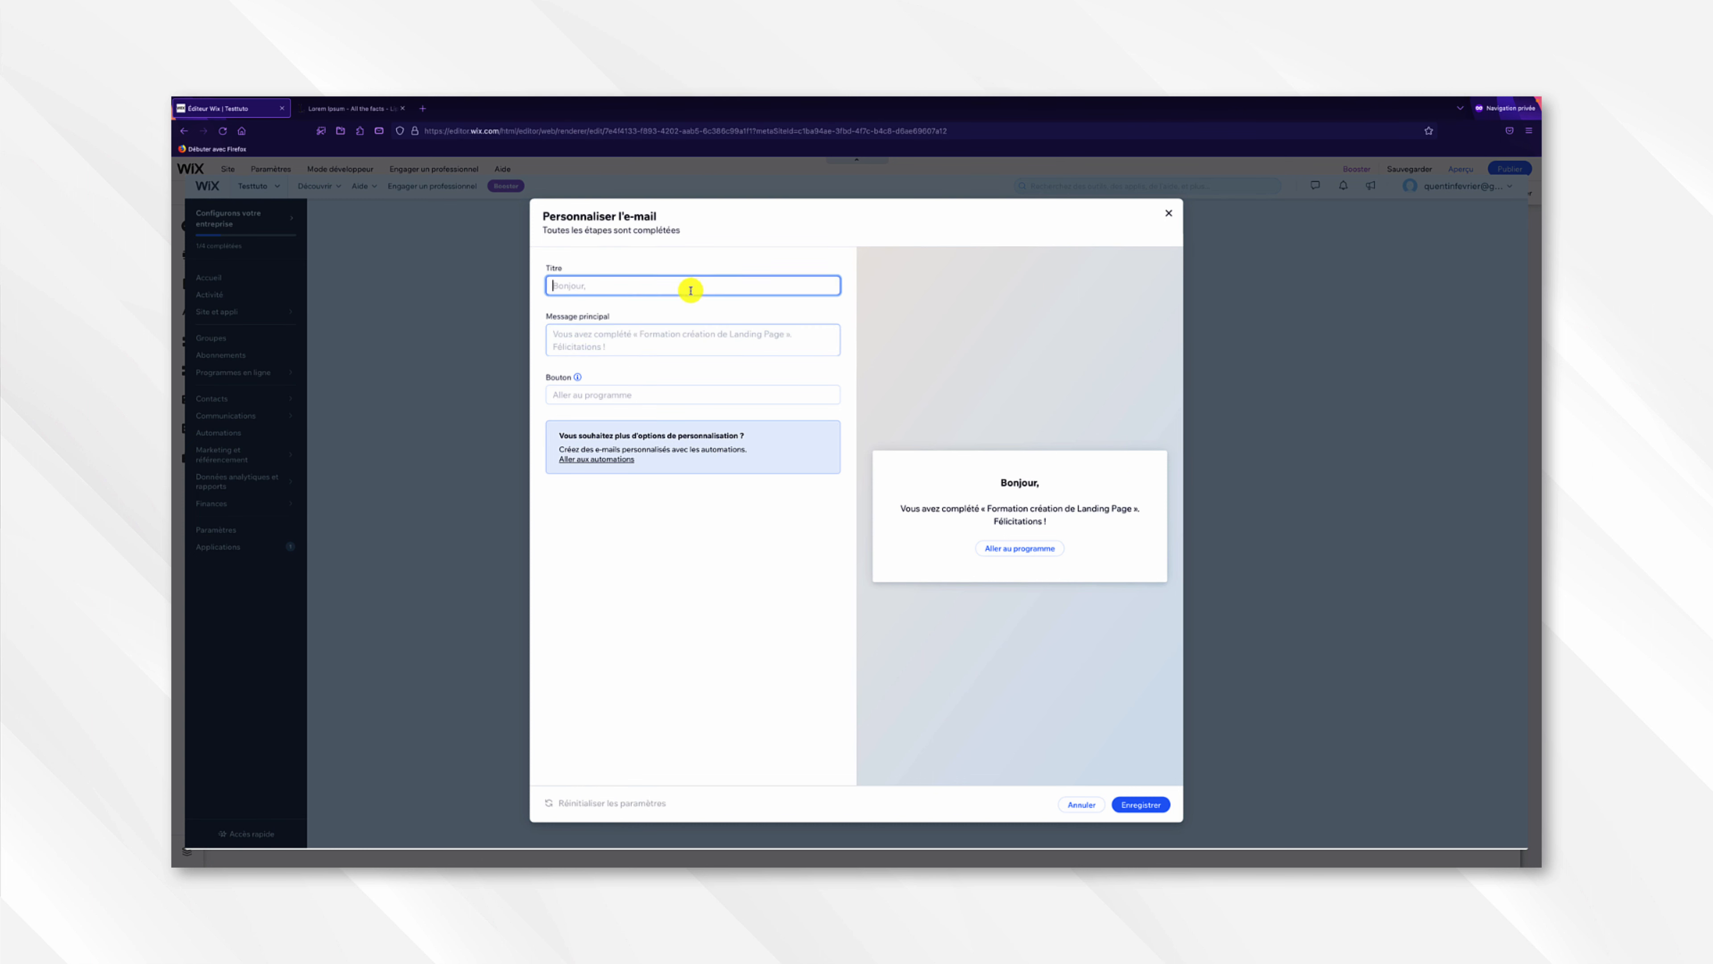
left_click(688, 335)
left_click(679, 386)
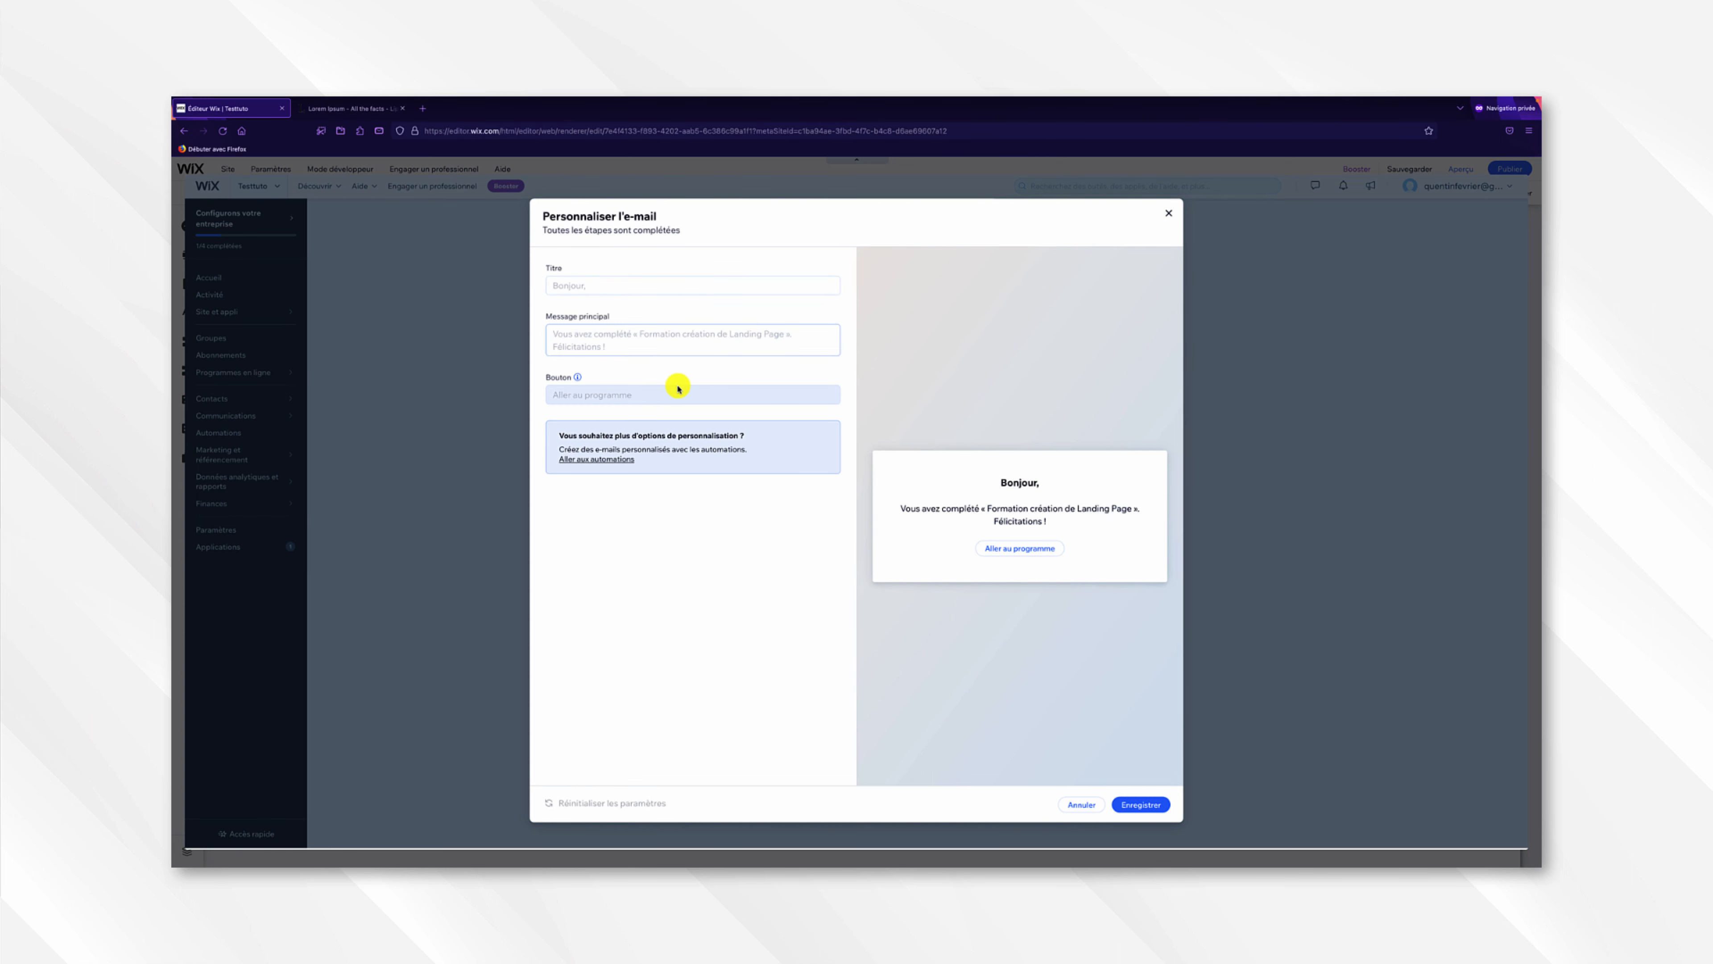
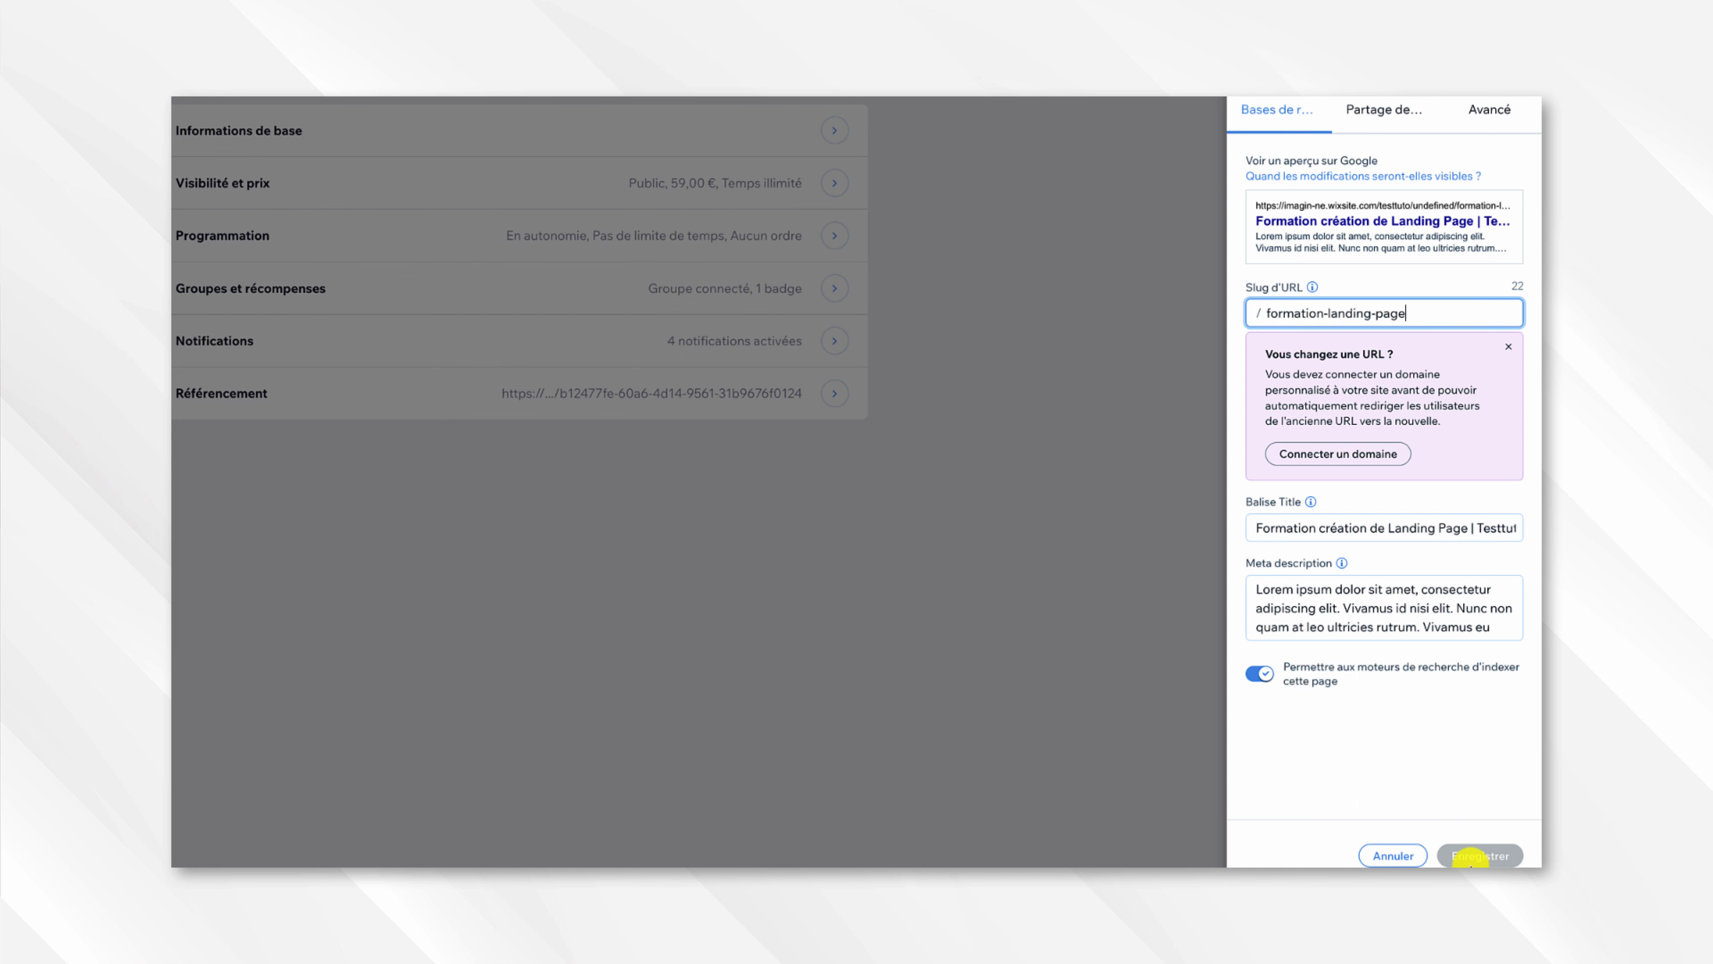
- Discard the unsaved SEO changes and return to the program's overview
left_click(1418, 854)
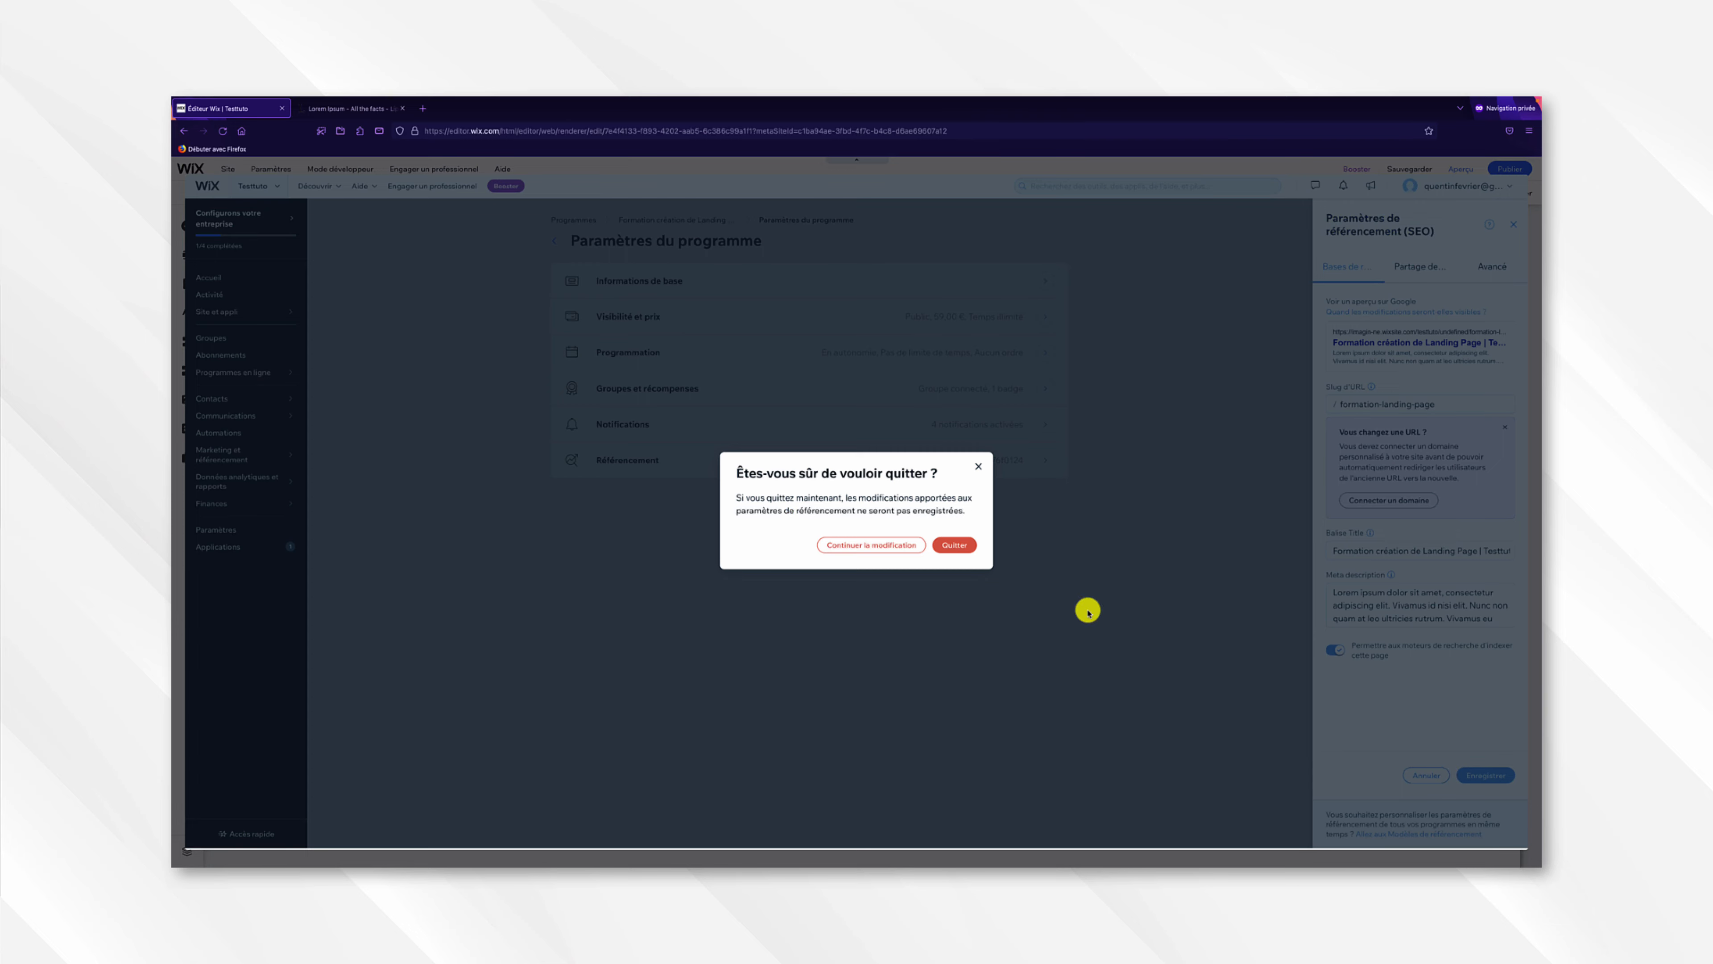
left_click(961, 547)
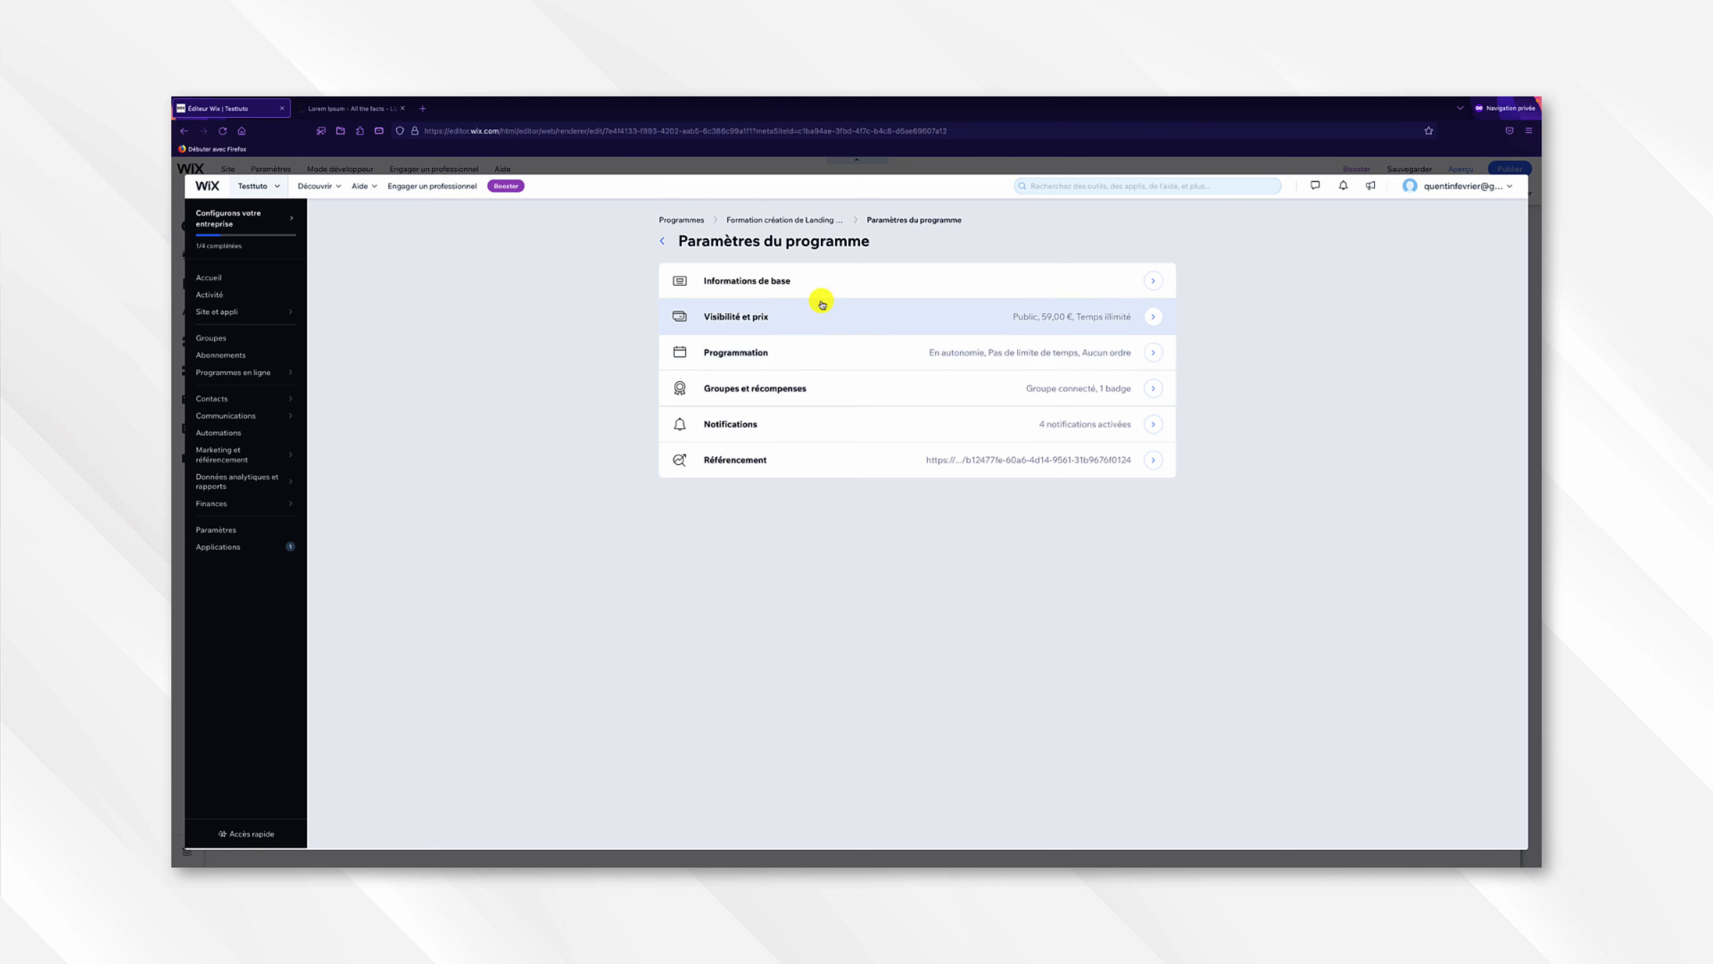
left_click(660, 242)
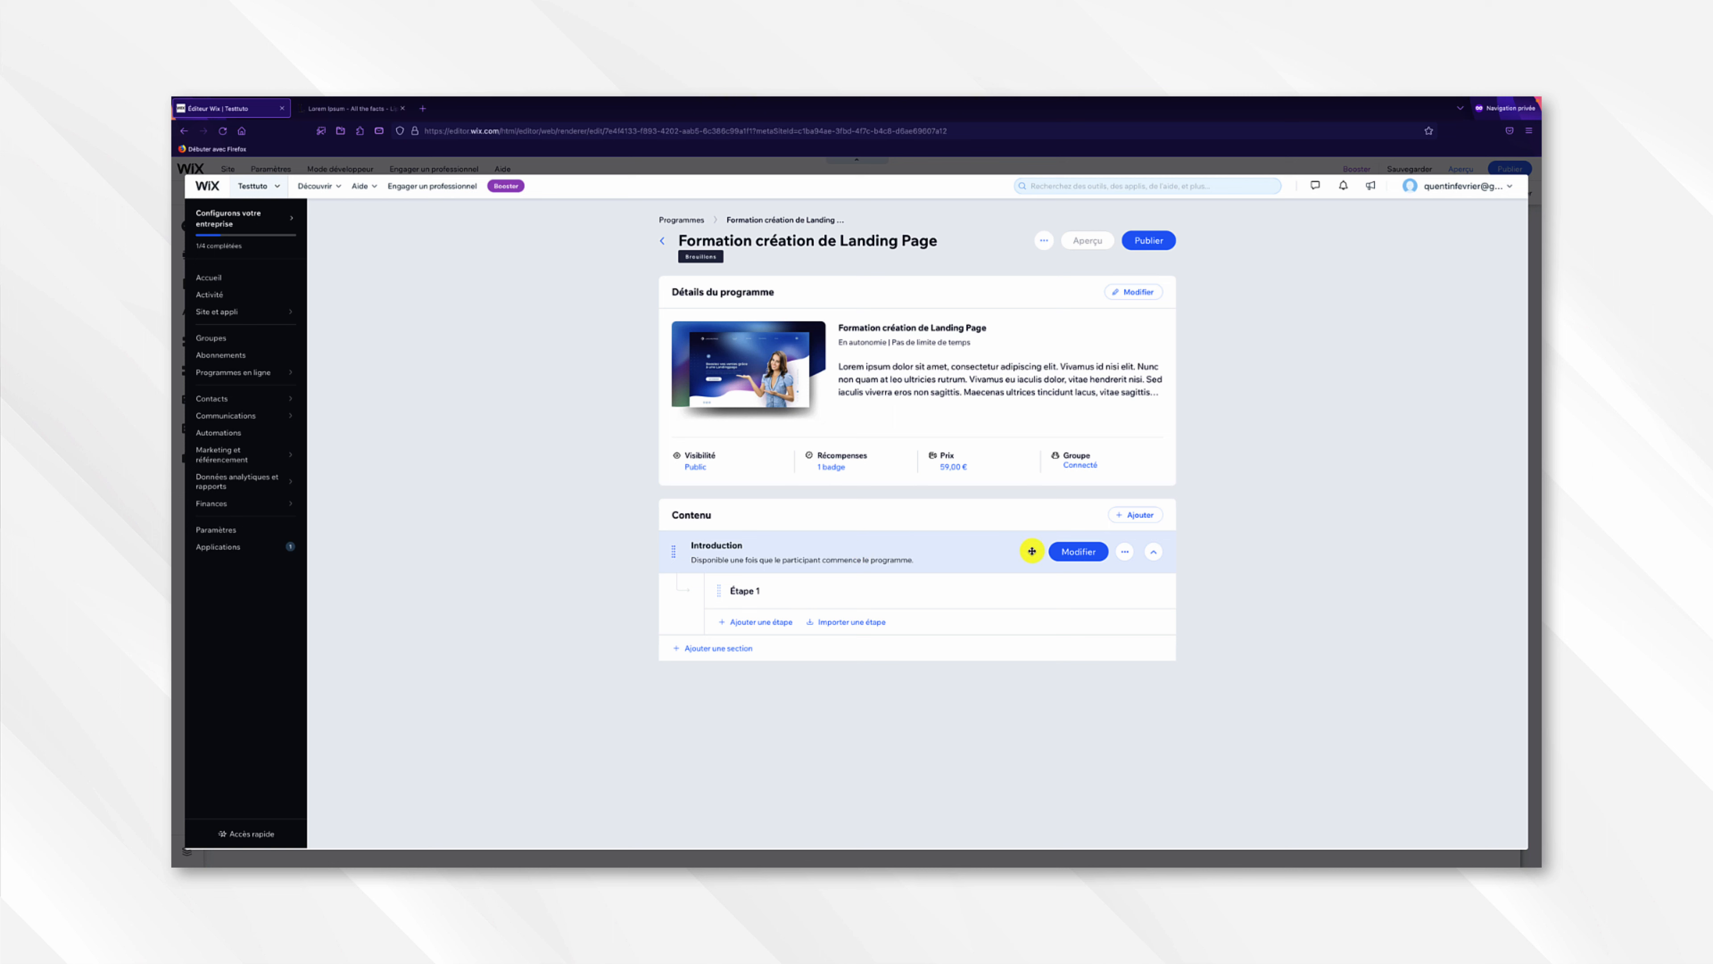
- Rename the program's Introduction section to "Pourquoi apprendre à créer une Landing Page"
left_click(1064, 552)
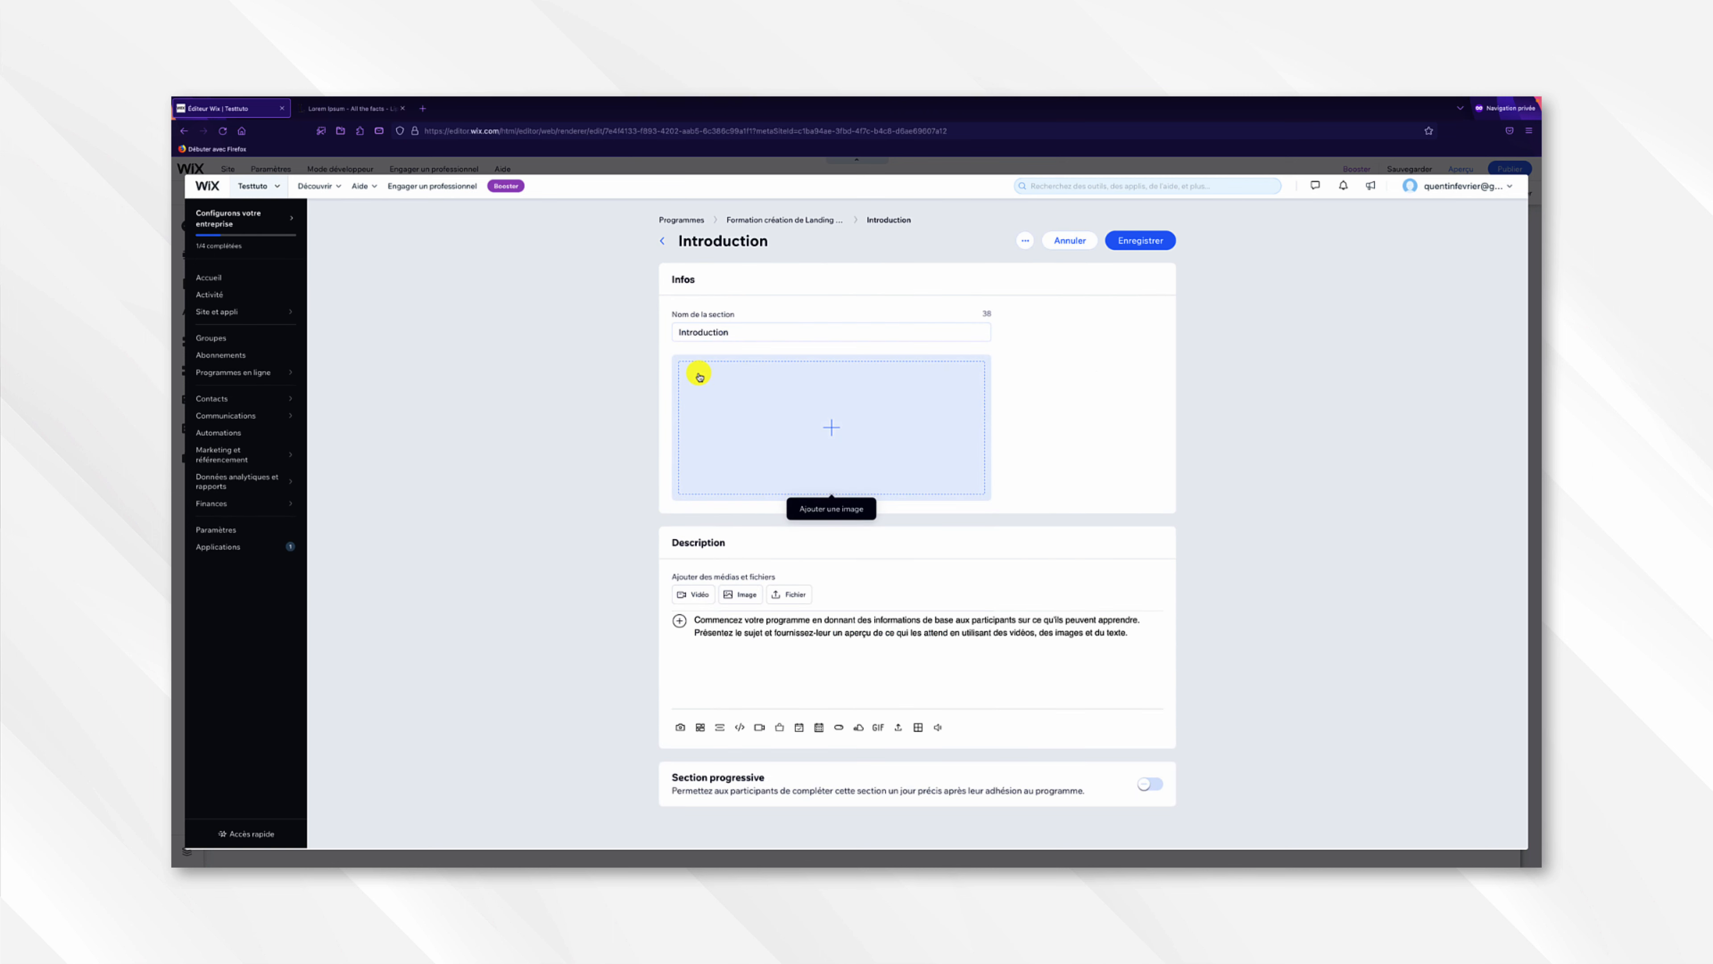
left_click_drag(727, 332, 665, 332)
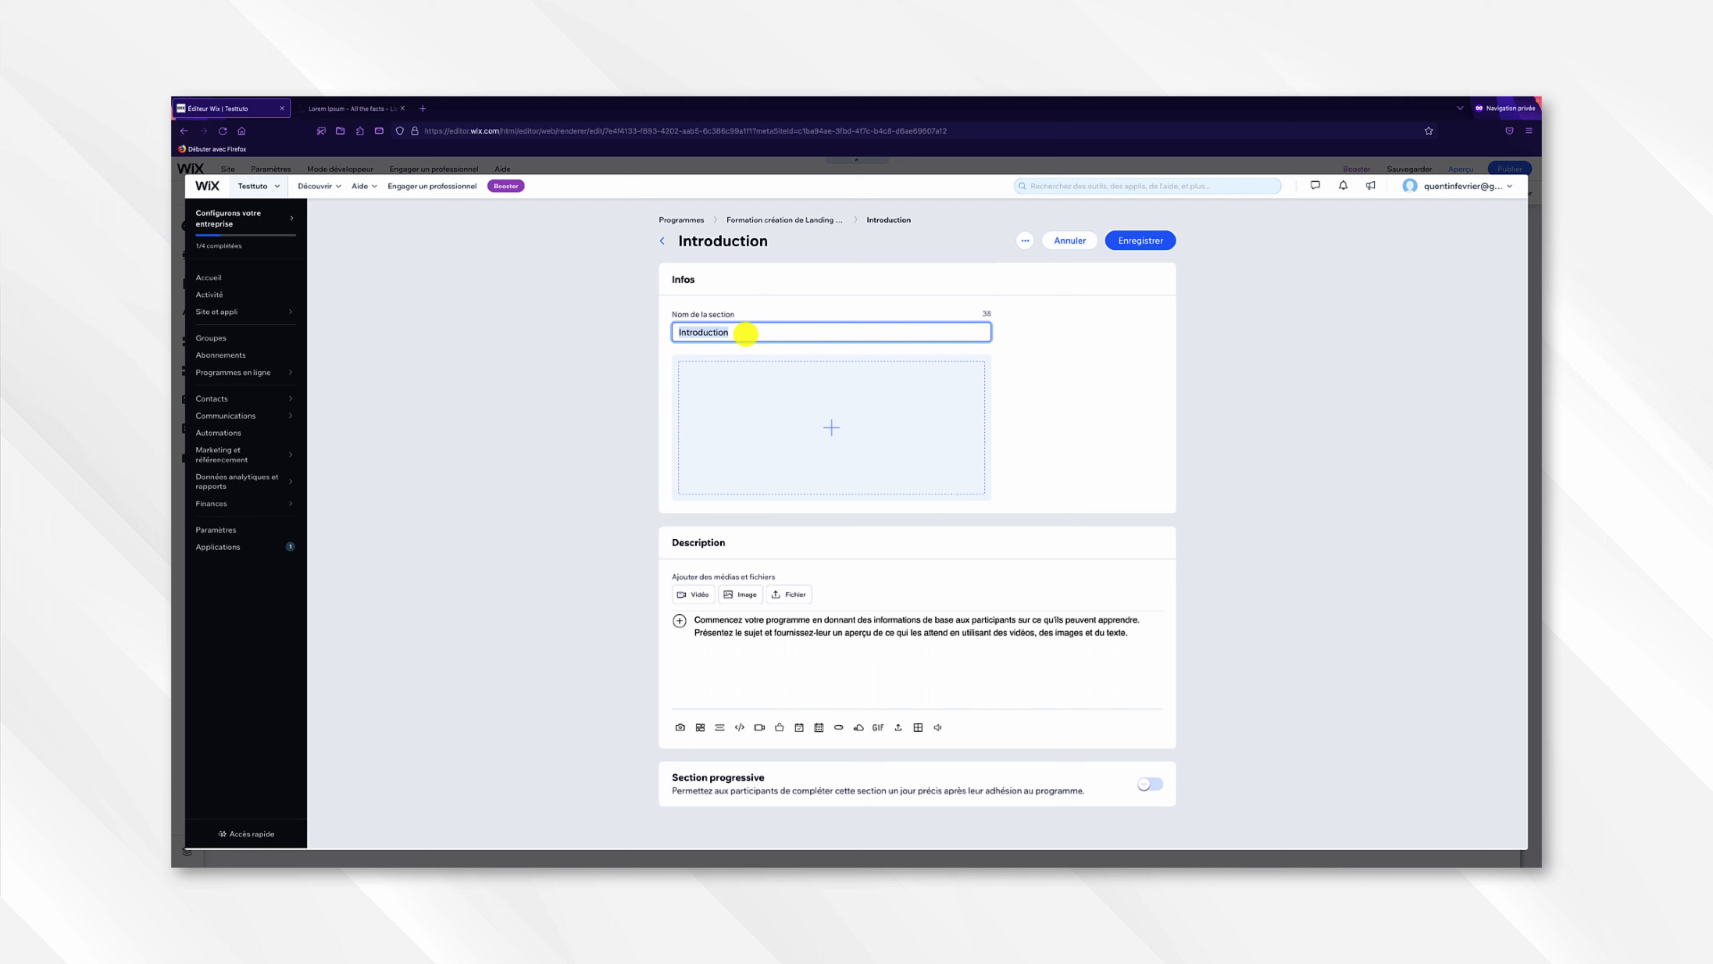
type("Pourquoi apprendre à créer une Landing Page")
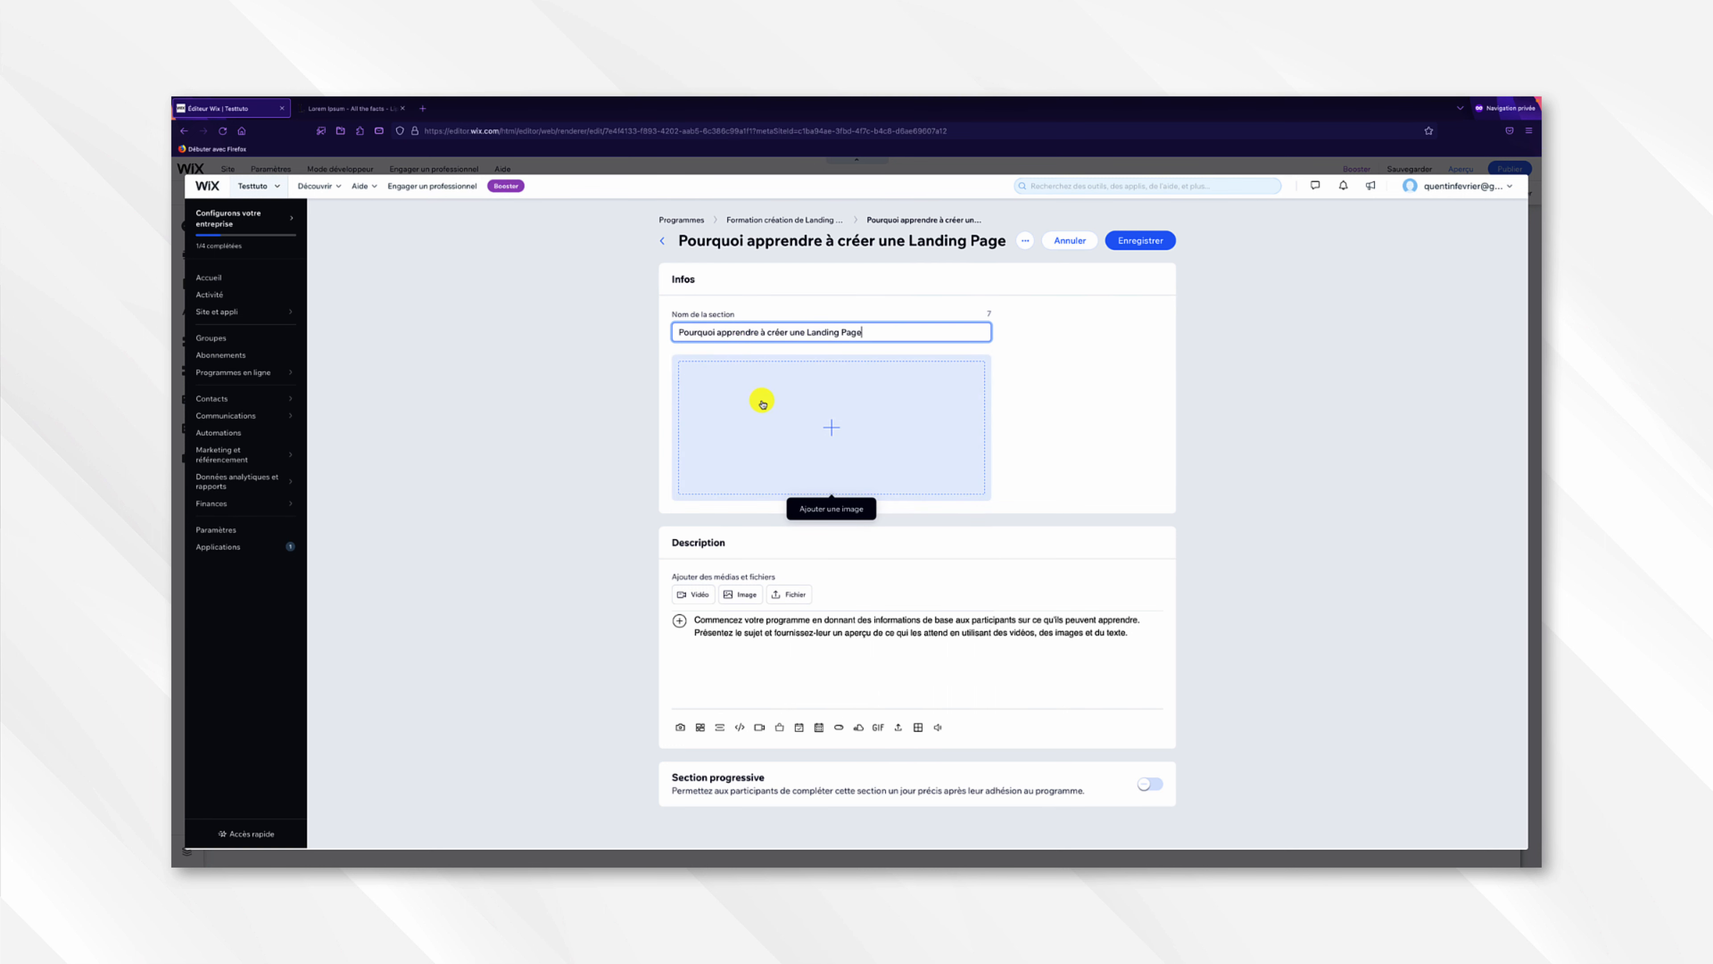
- On the Lorem Ipsum page, copy the second paragraph's opening sentences, from "Suspendisse leo eros" to "interdum condimentum."
left_click(748, 621)
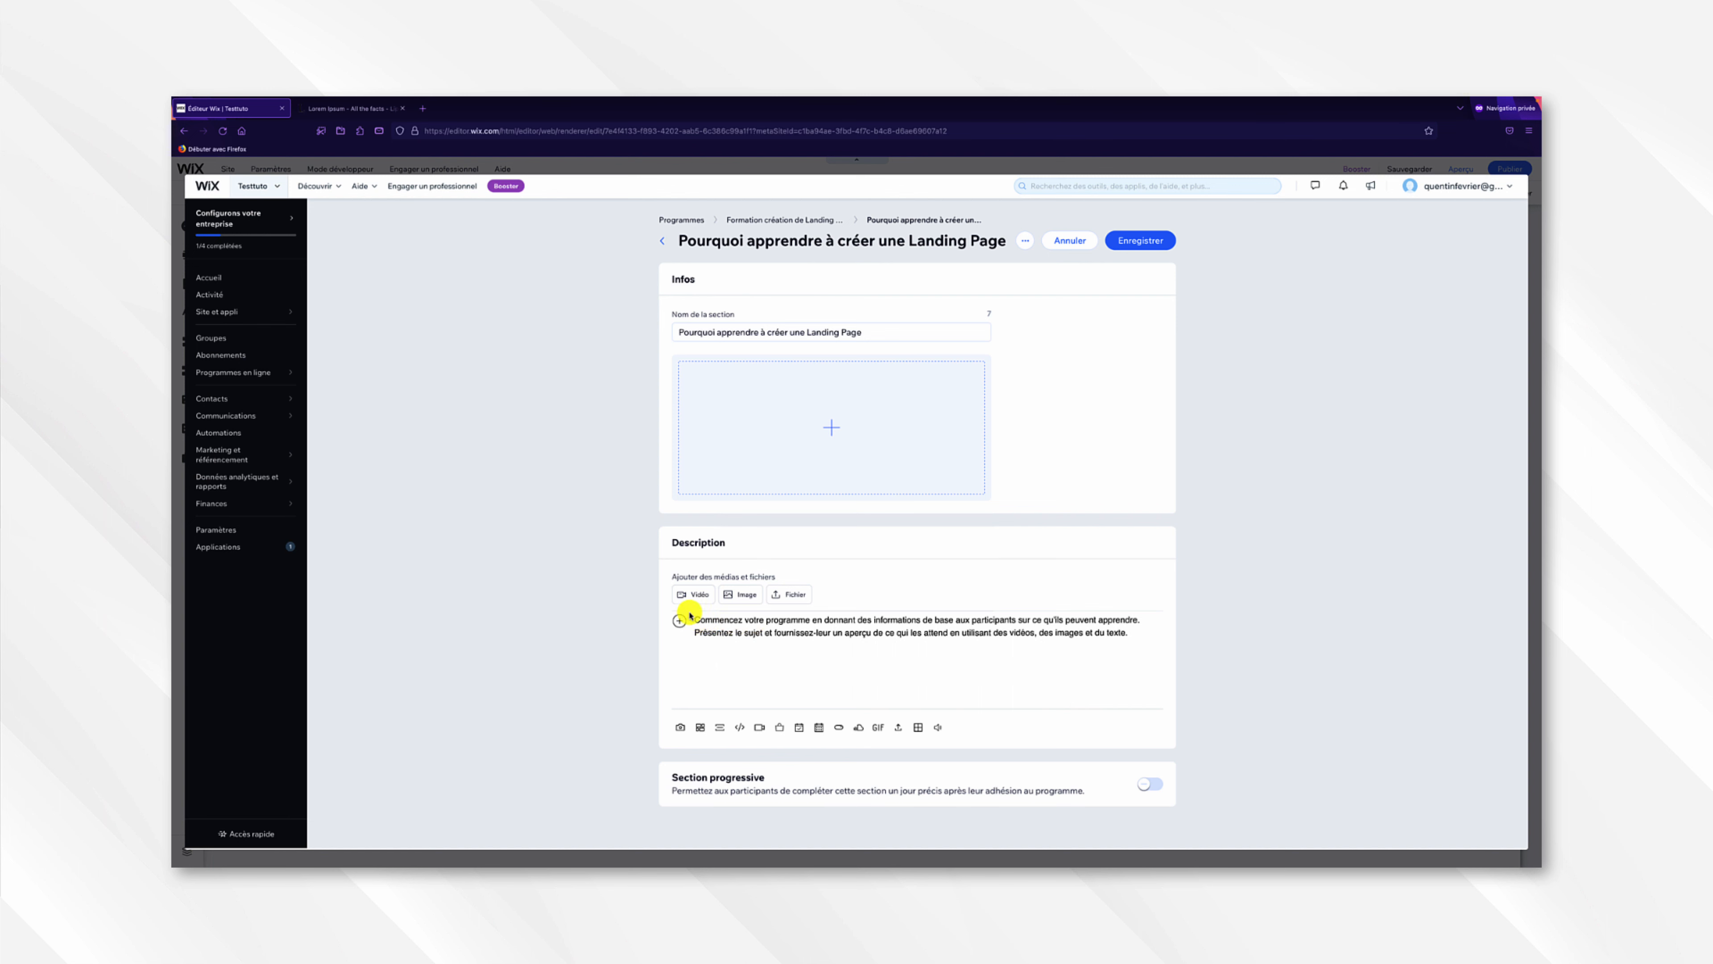
left_click(348, 110)
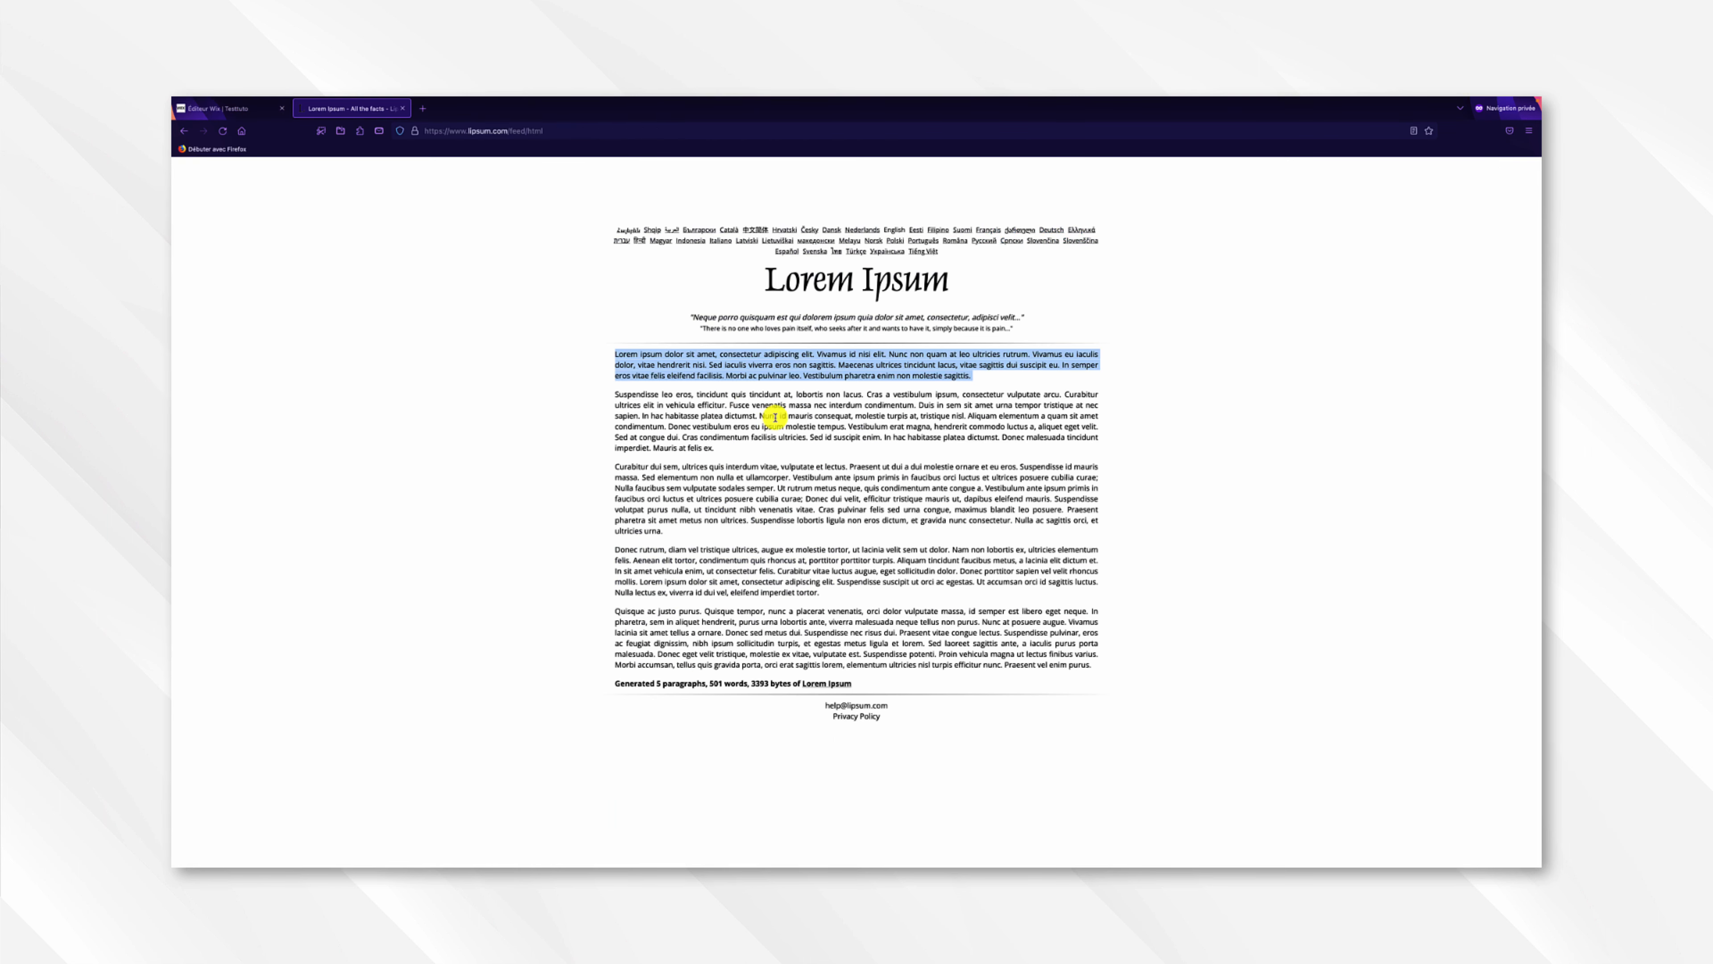
left_click(783, 413)
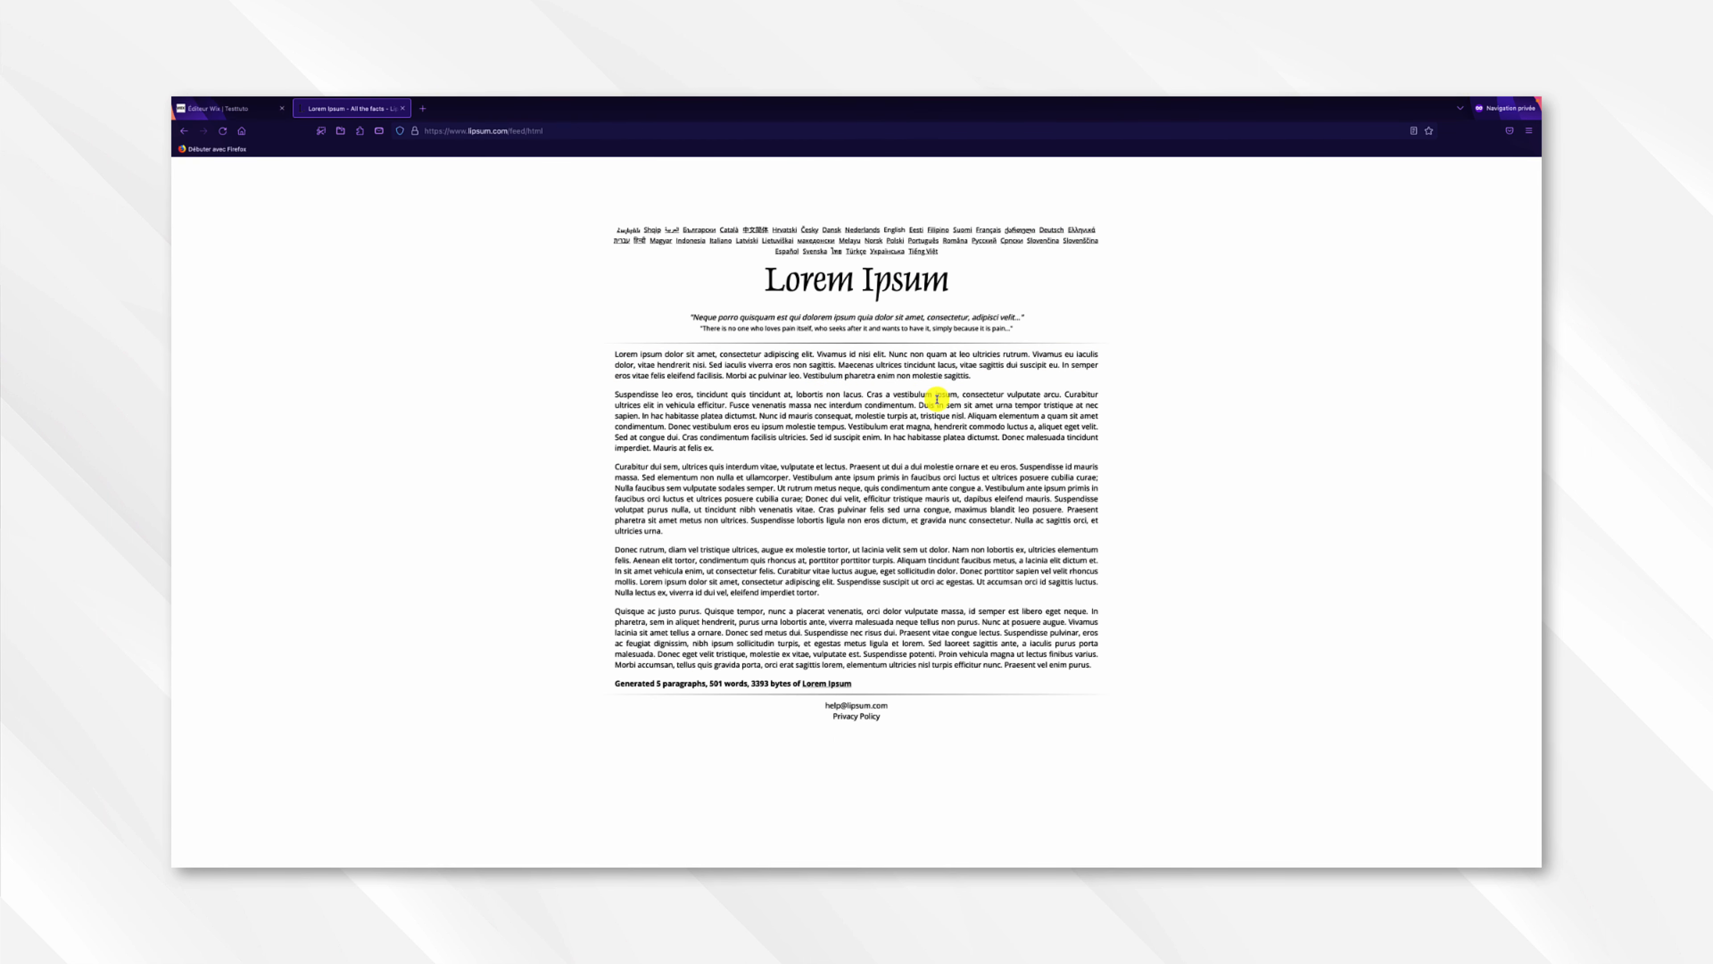
left_click_drag(915, 405, 612, 396)
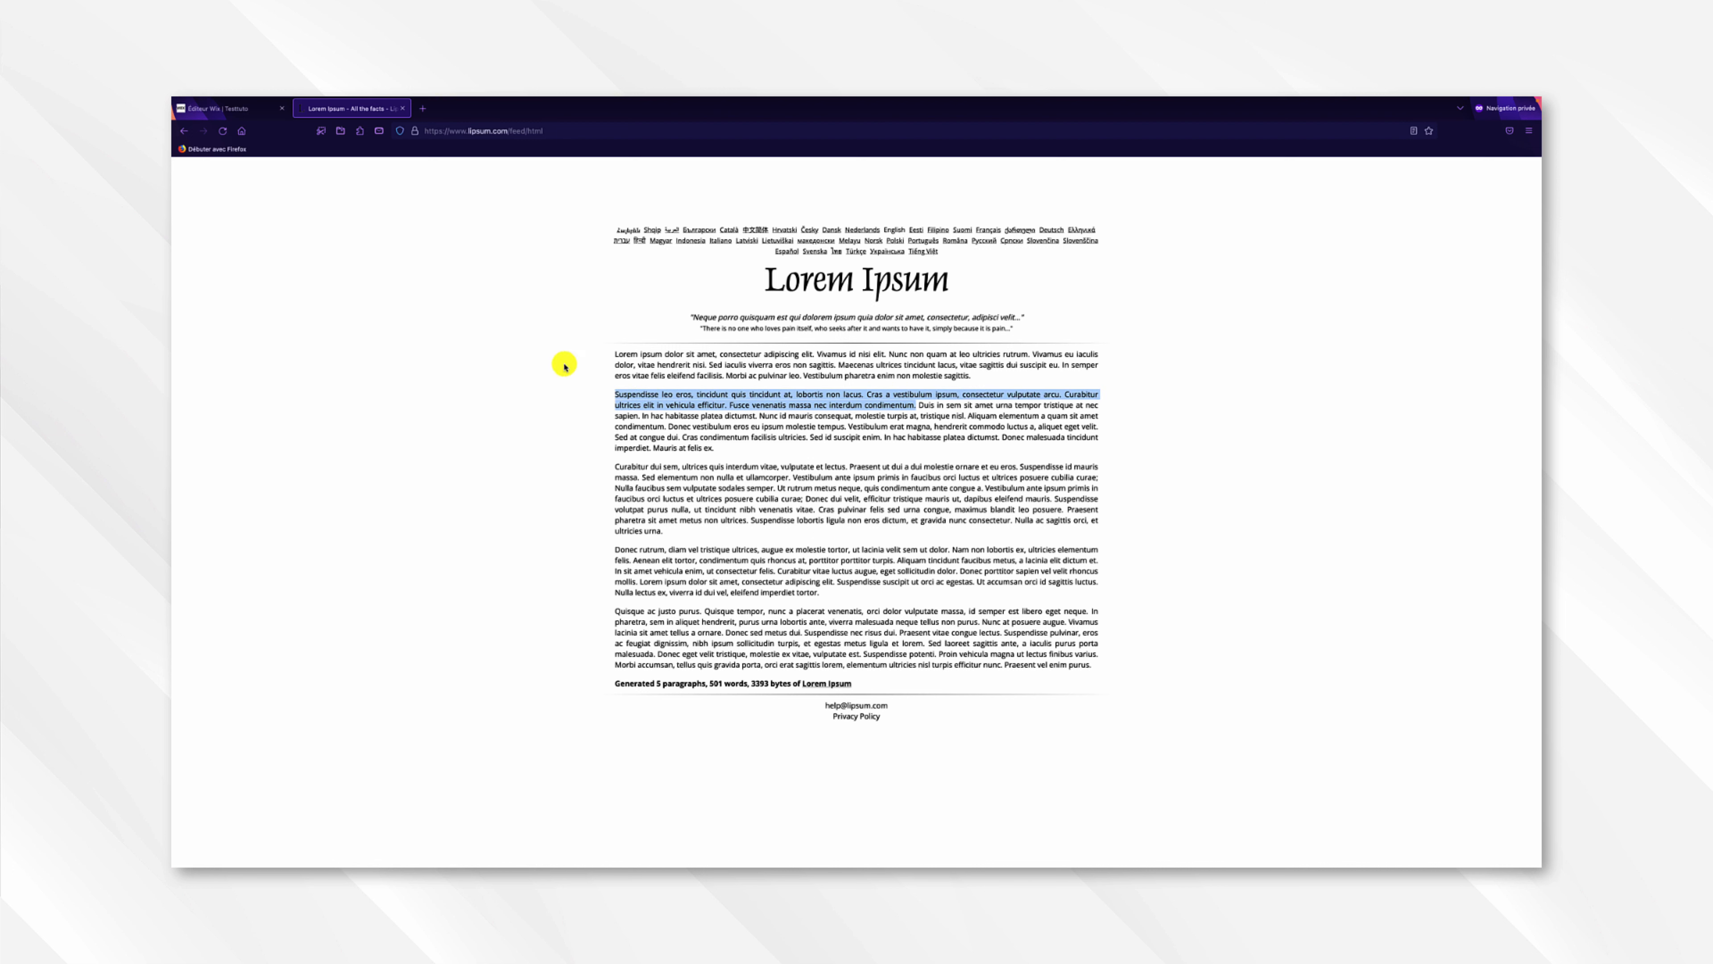
- Back in the Wix editor, replace the section's placeholder description with the copied "Suspendisse leo eros" passage
left_click(228, 112)
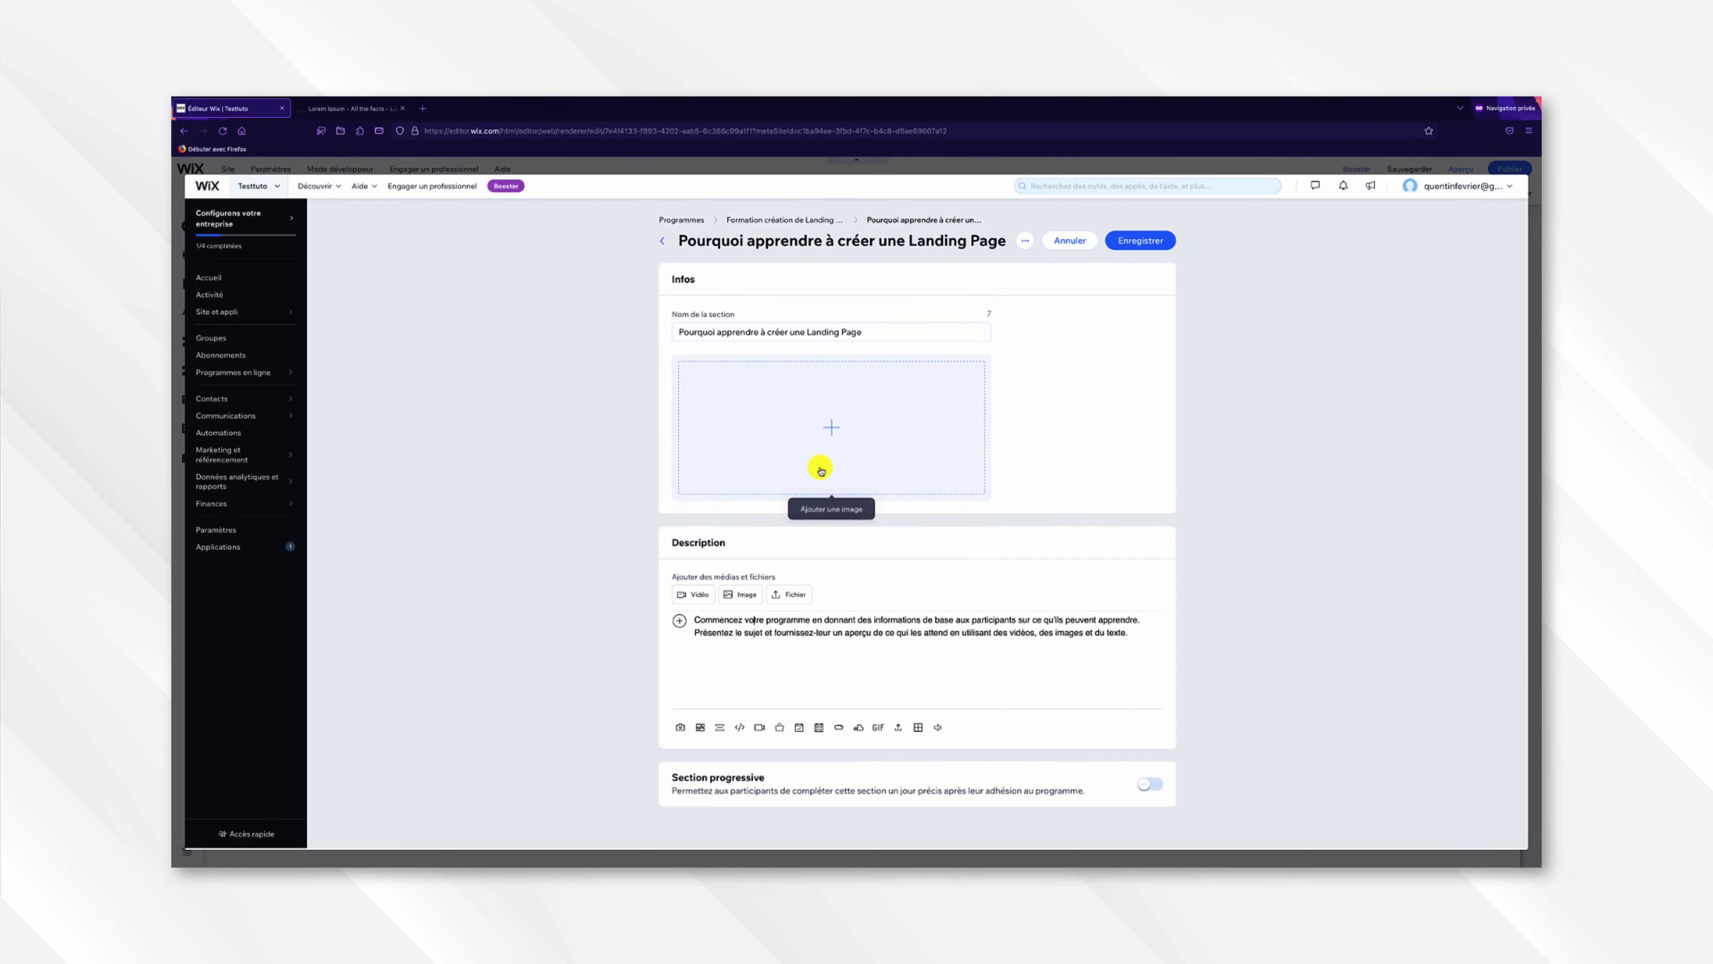
double_click(792, 635)
triple_click(793, 637)
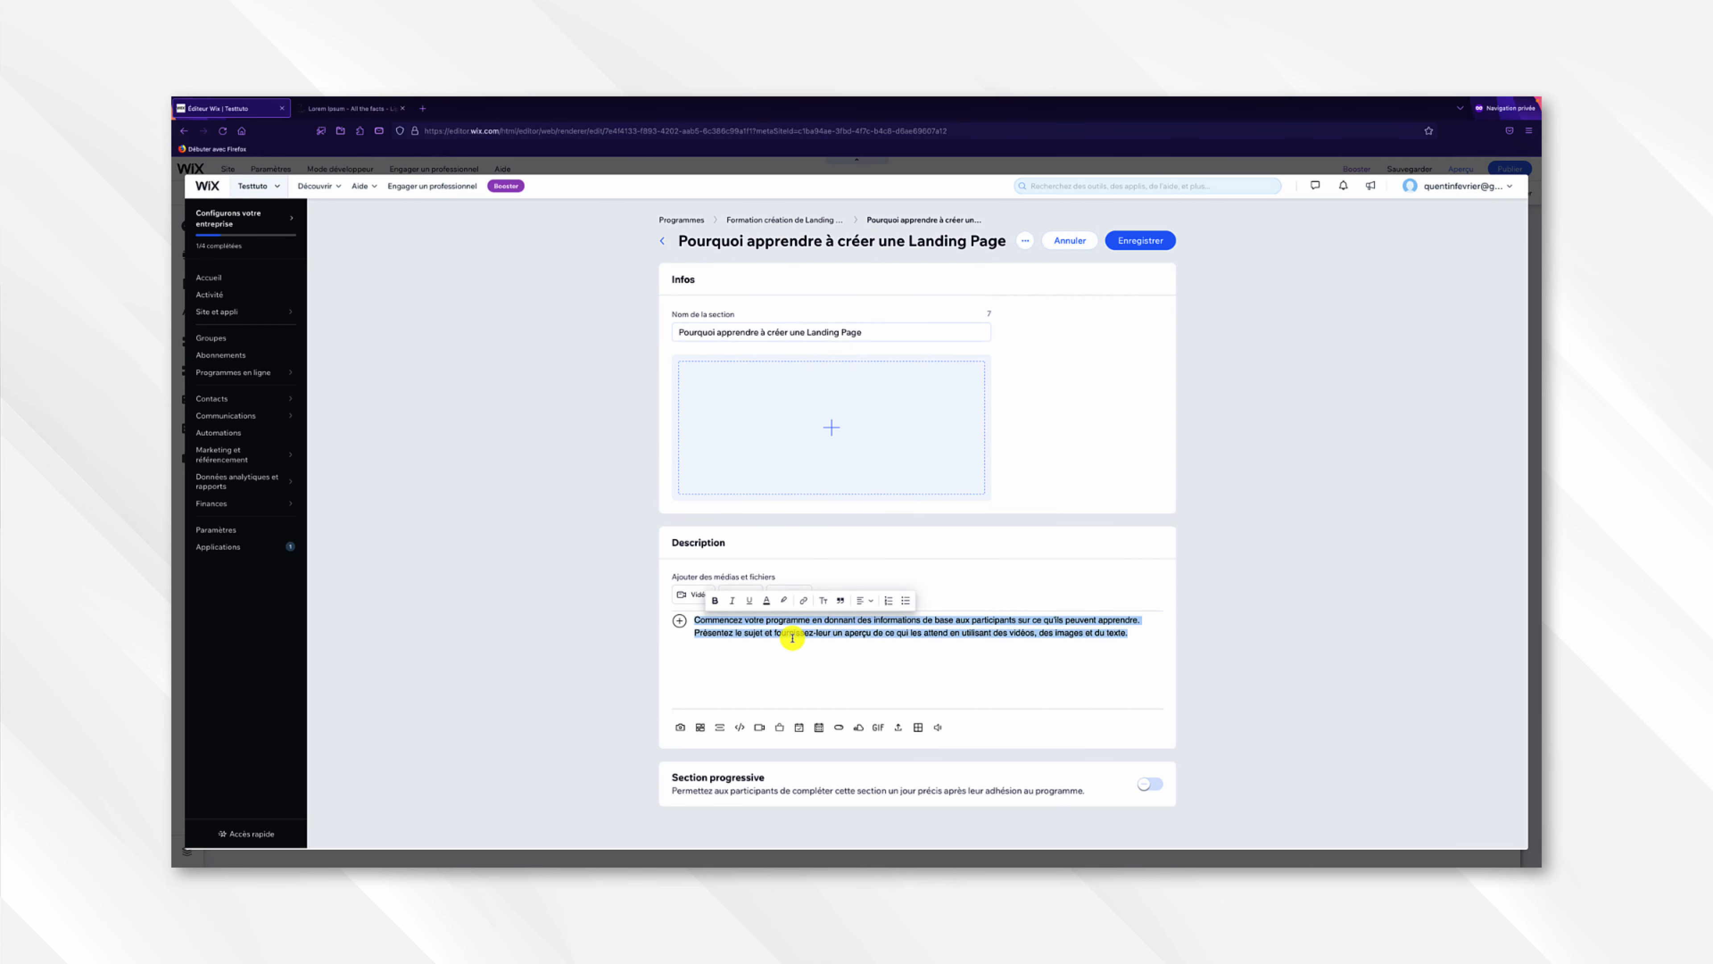
type("Suspendisse leo eros, tincidunt quis tincidunt at, lobortis non lacus.  Cras a vestibulum ipsum, consectetur vulputate arcu. Curabitur ultrices velit in vehicula efficitur. Fusce venenatis massa nec interdum  condimentum.")
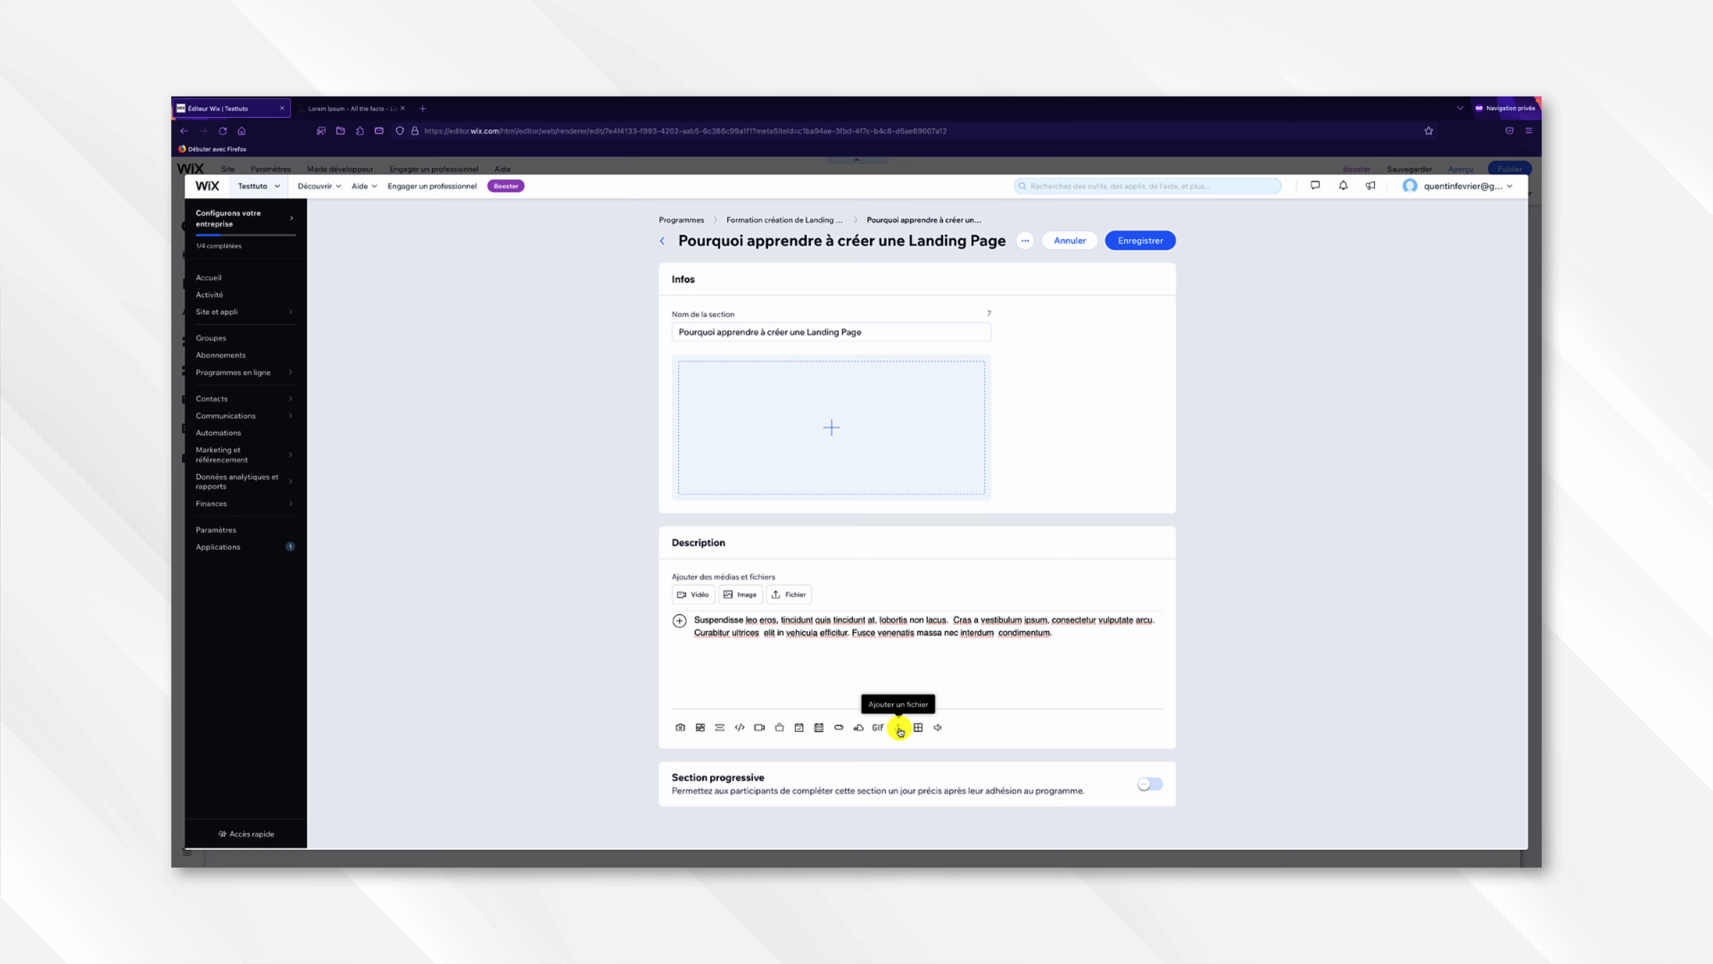
- Make the section progressive, keep its date at Semaine 1, Jour 1, and save the section
left_click(1150, 784)
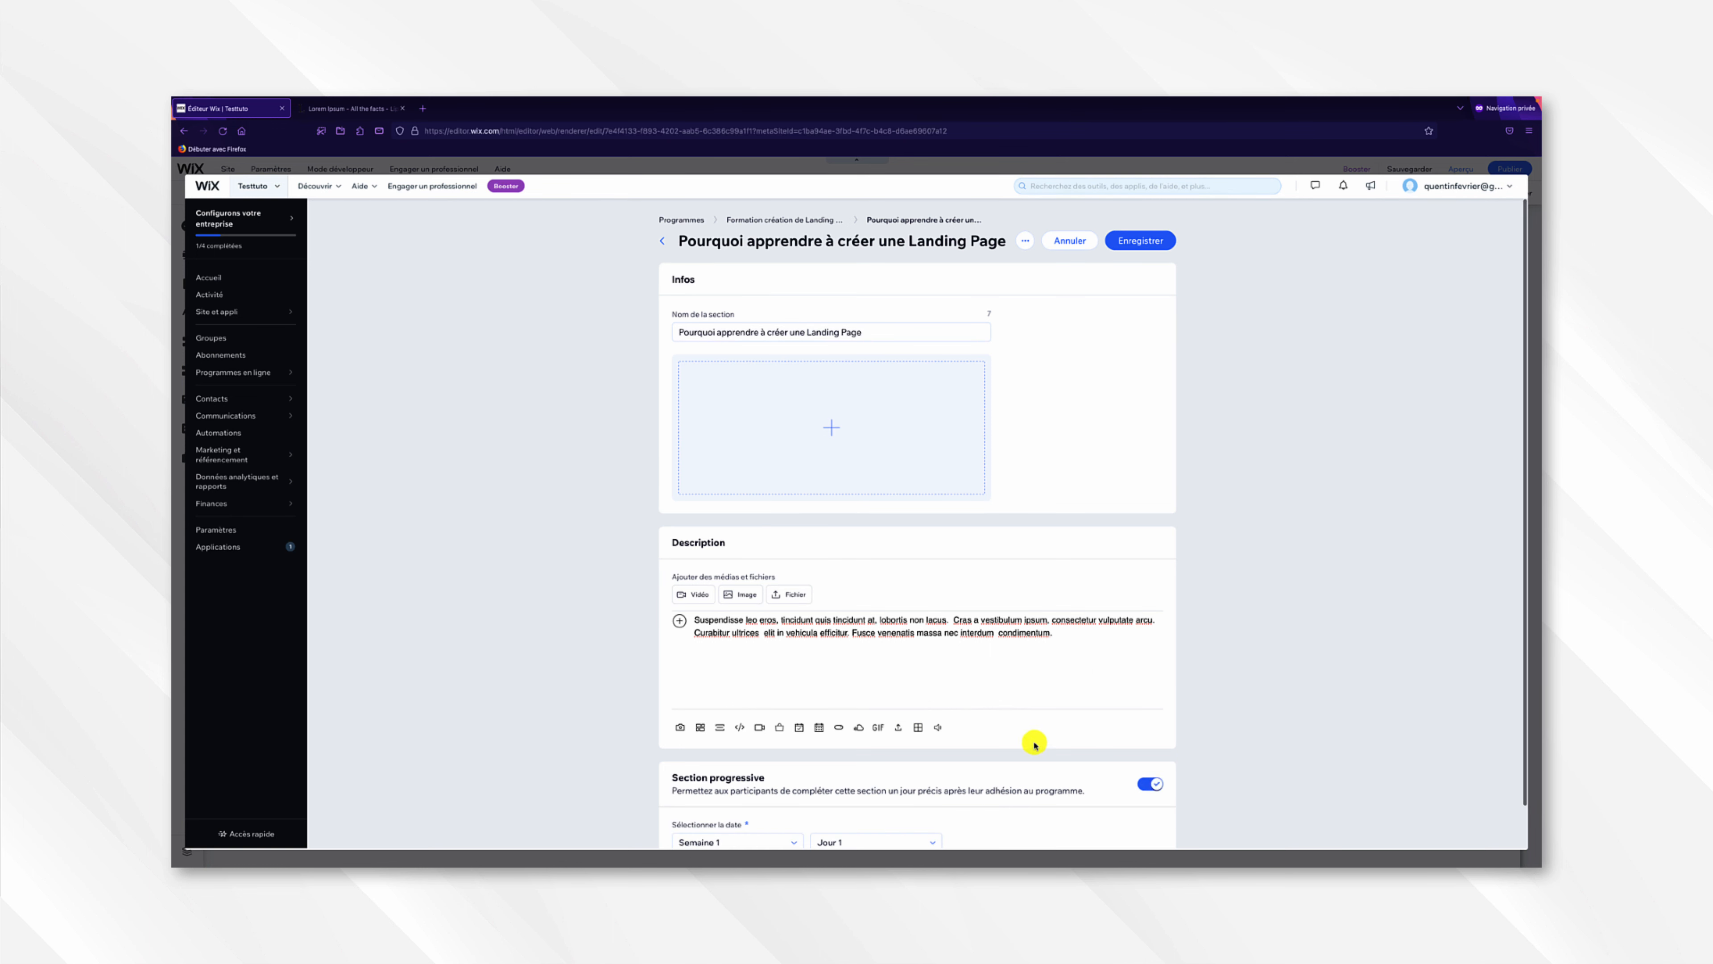
scroll(1033, 746, "down", 1)
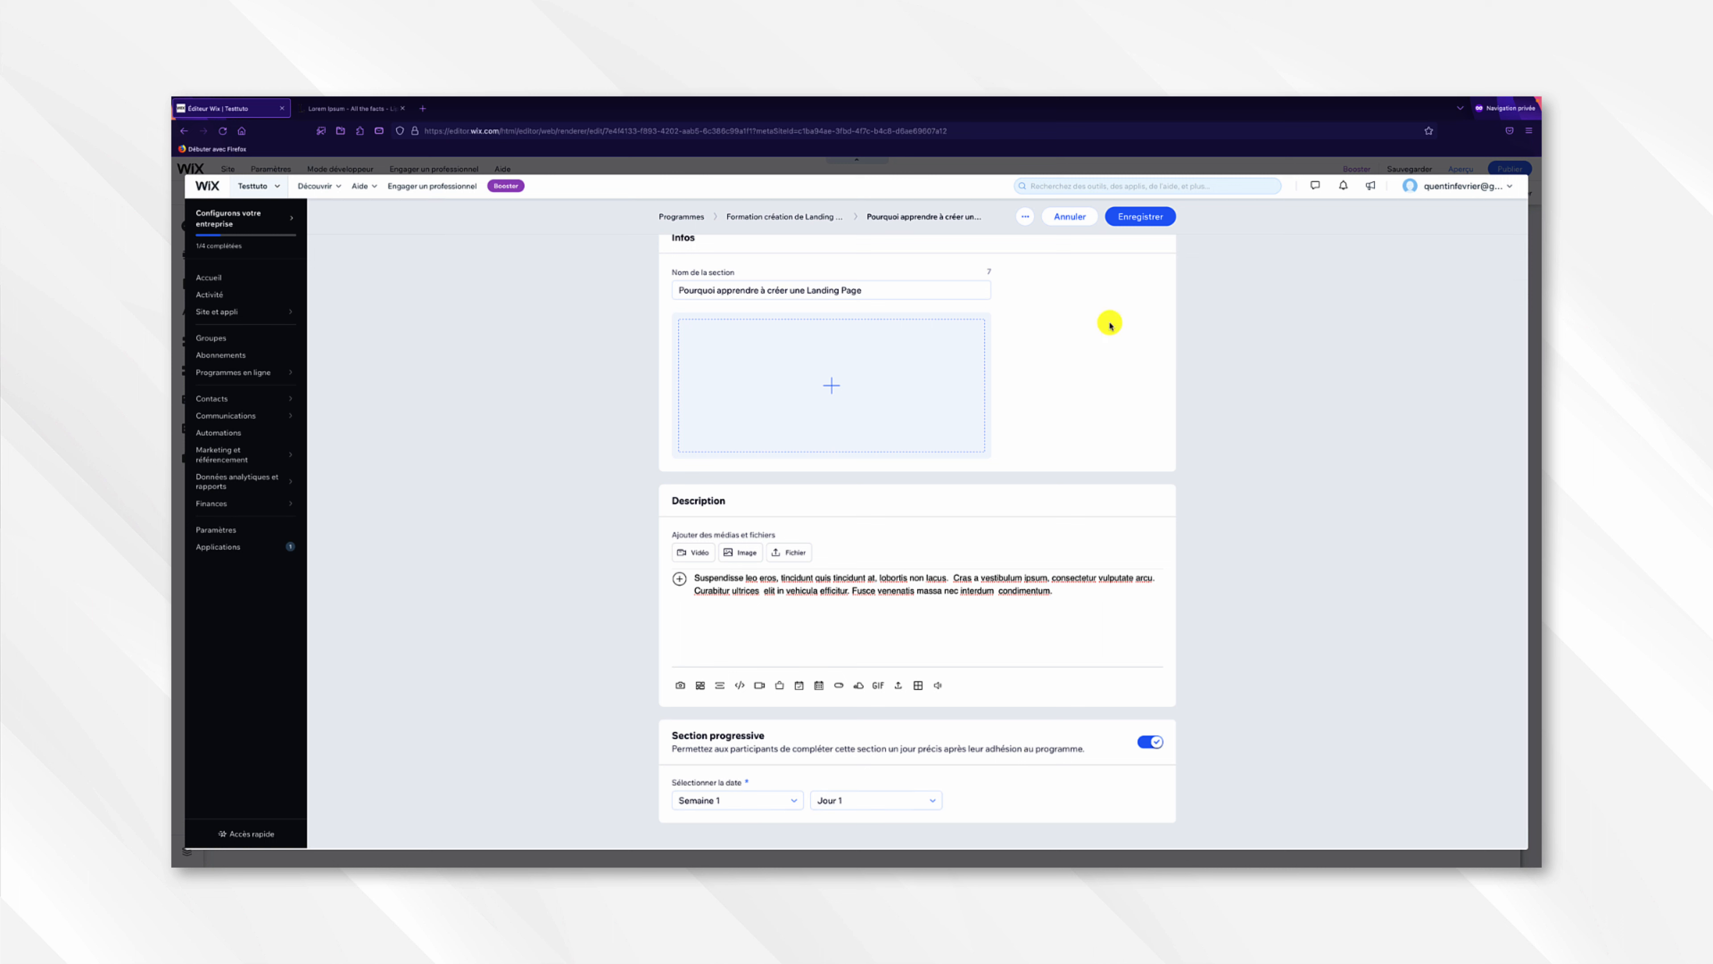
left_click(1128, 216)
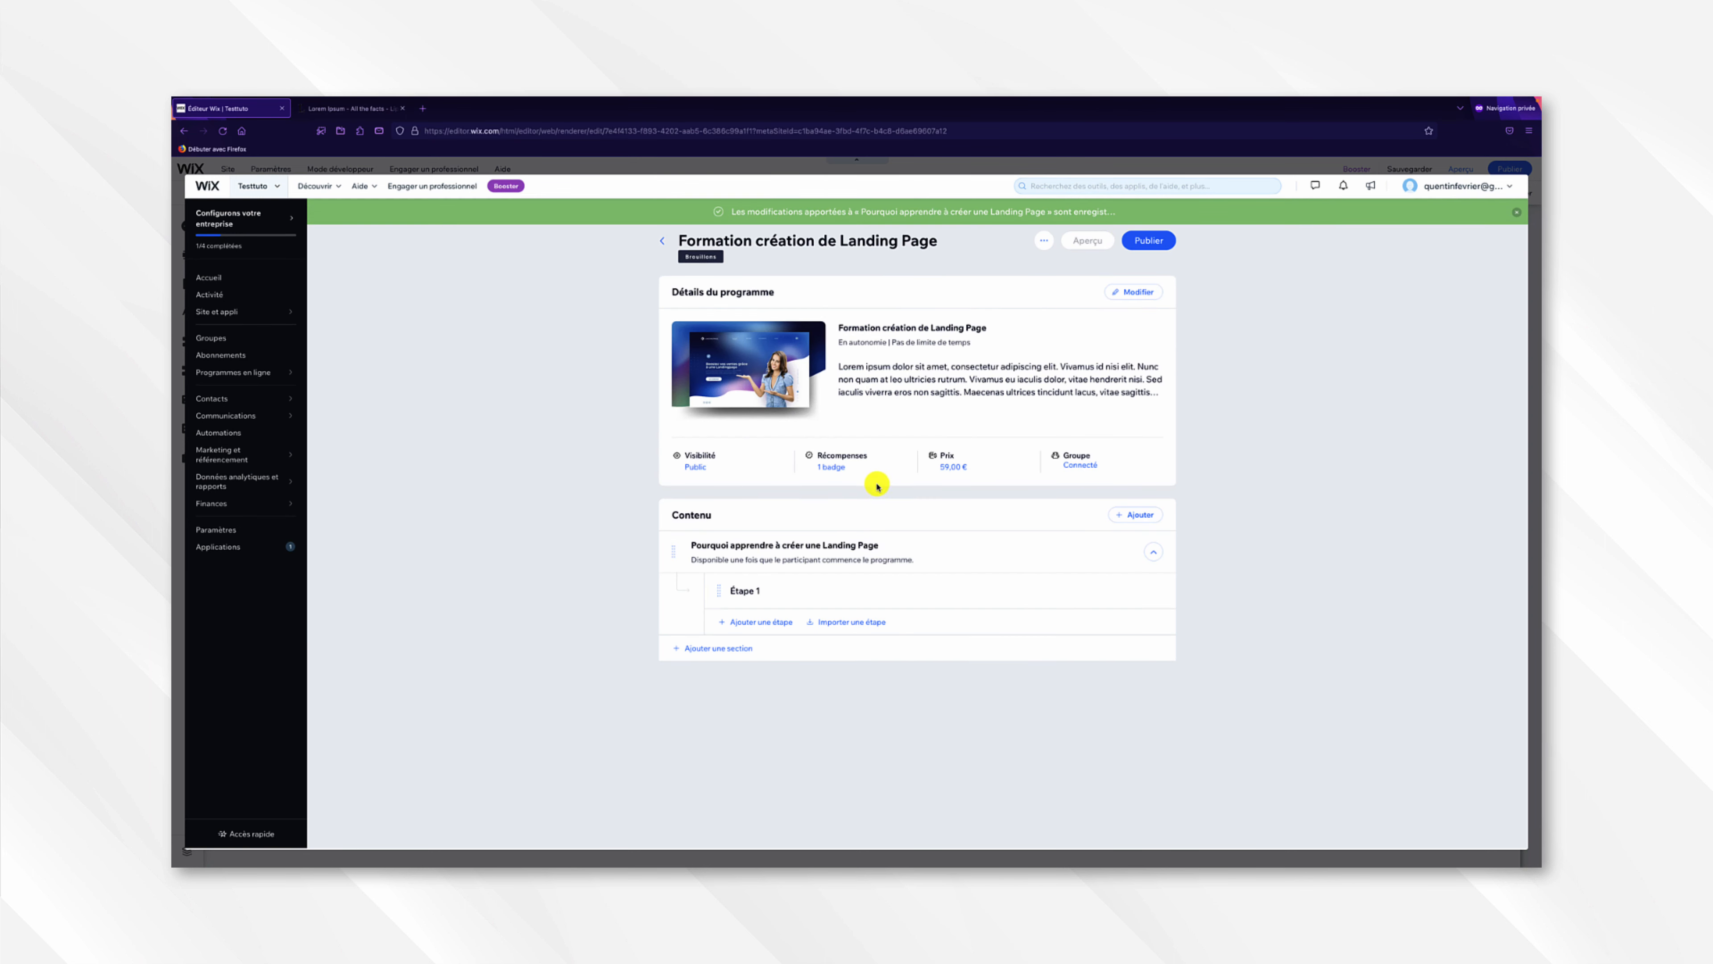
- Open Étape 1 of the section "Pourquoi apprendre à créer une Landing Page" for editing and rename it "Introduction"
mouse_move(832, 583)
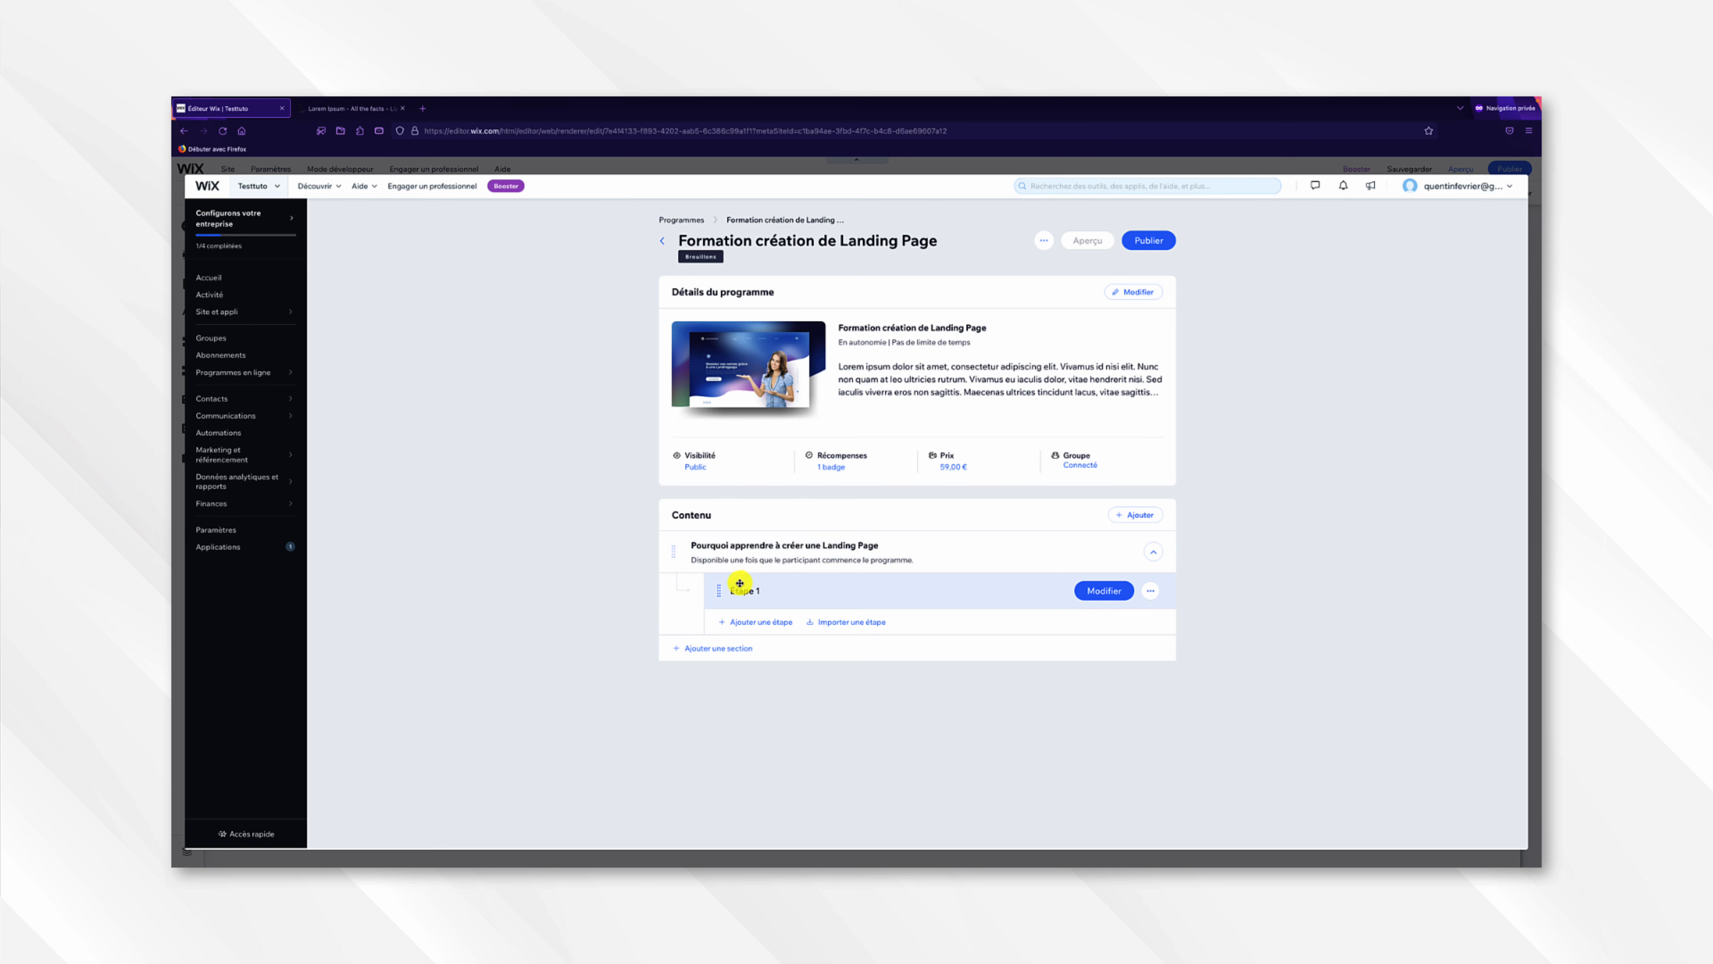
left_click(1095, 592)
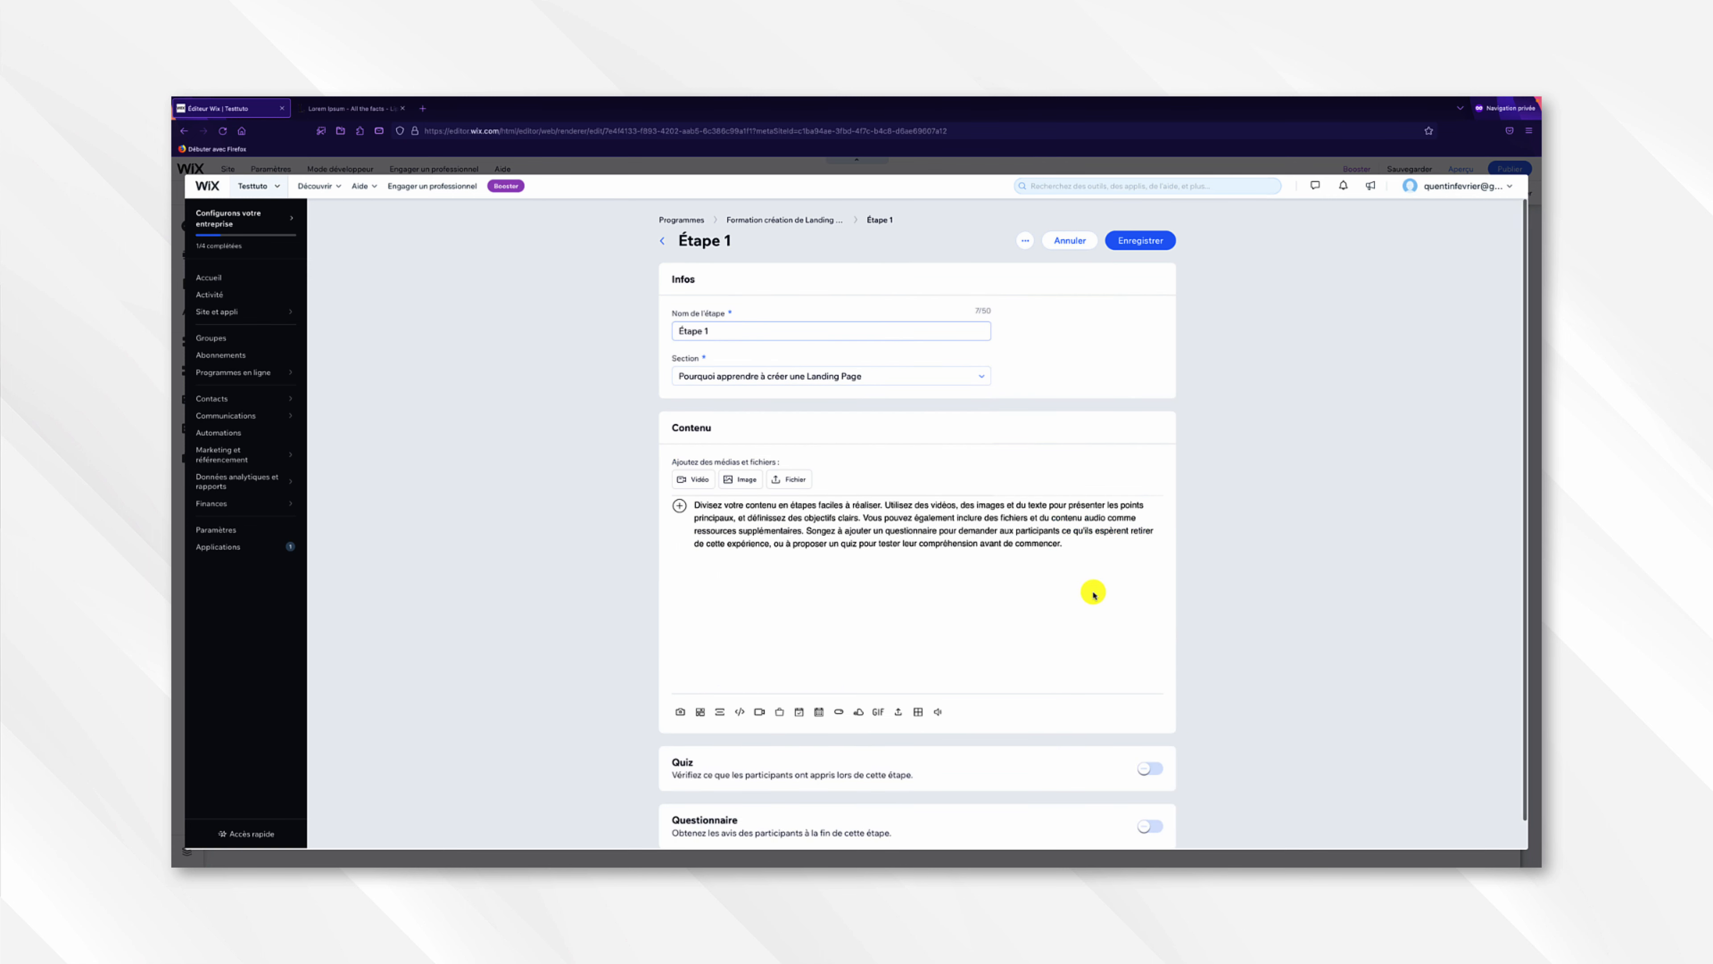
left_click_drag(775, 328, 662, 322)
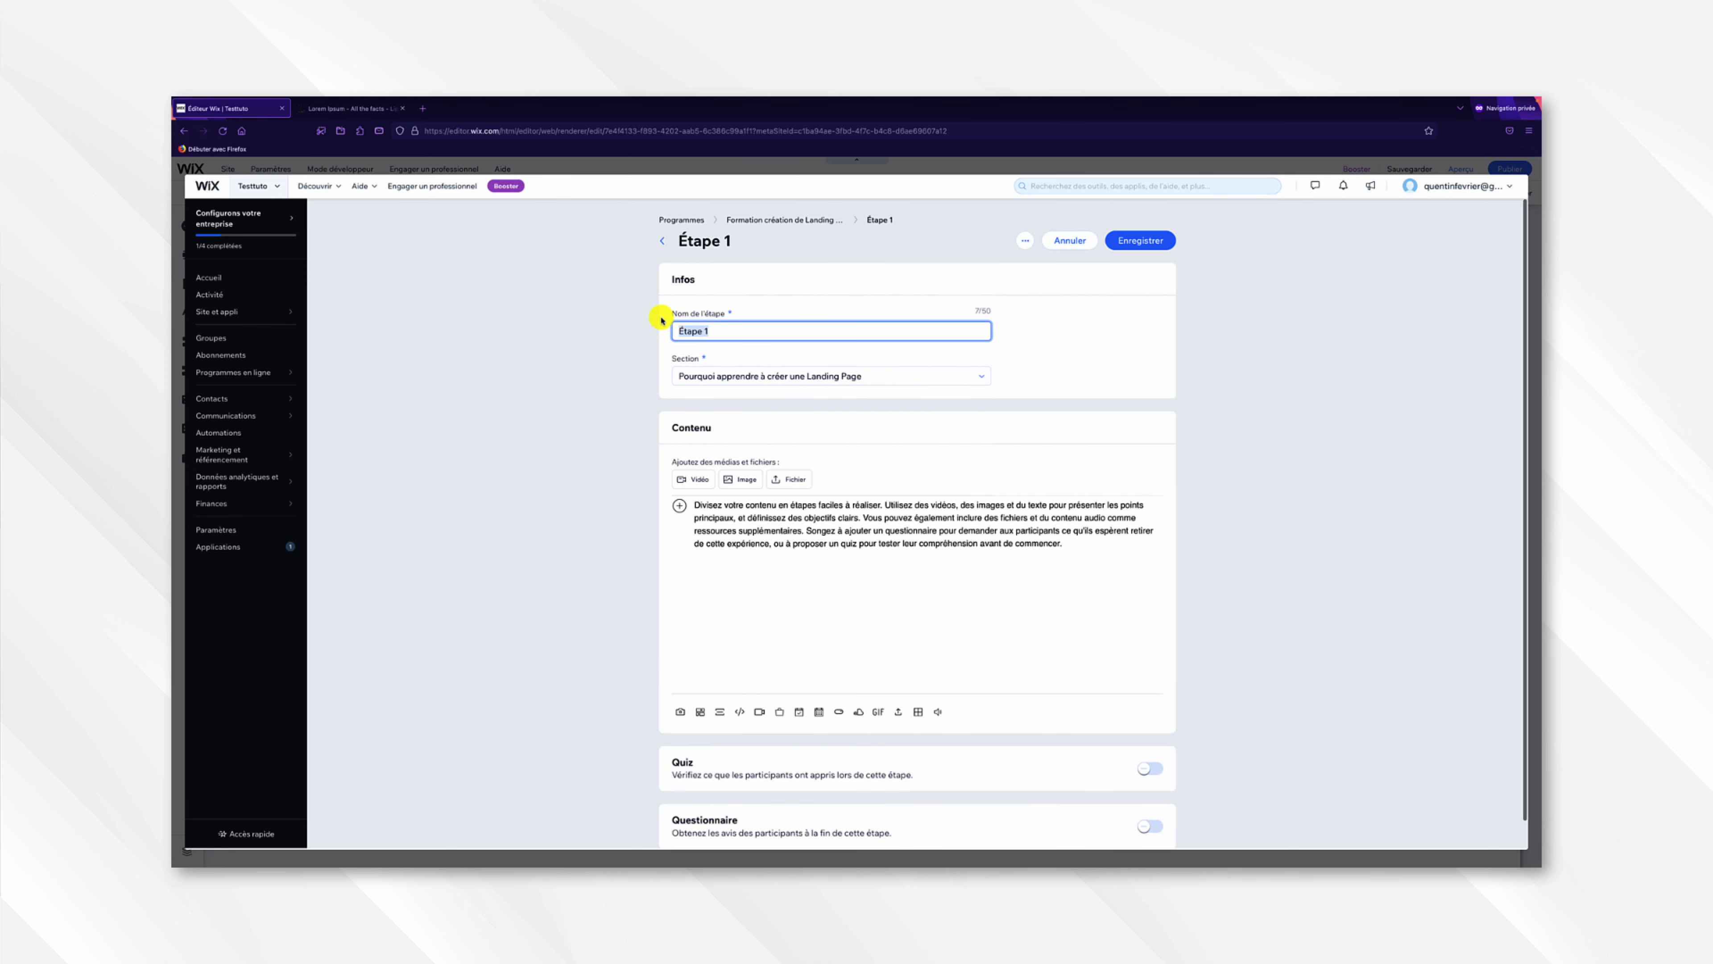
type("I")
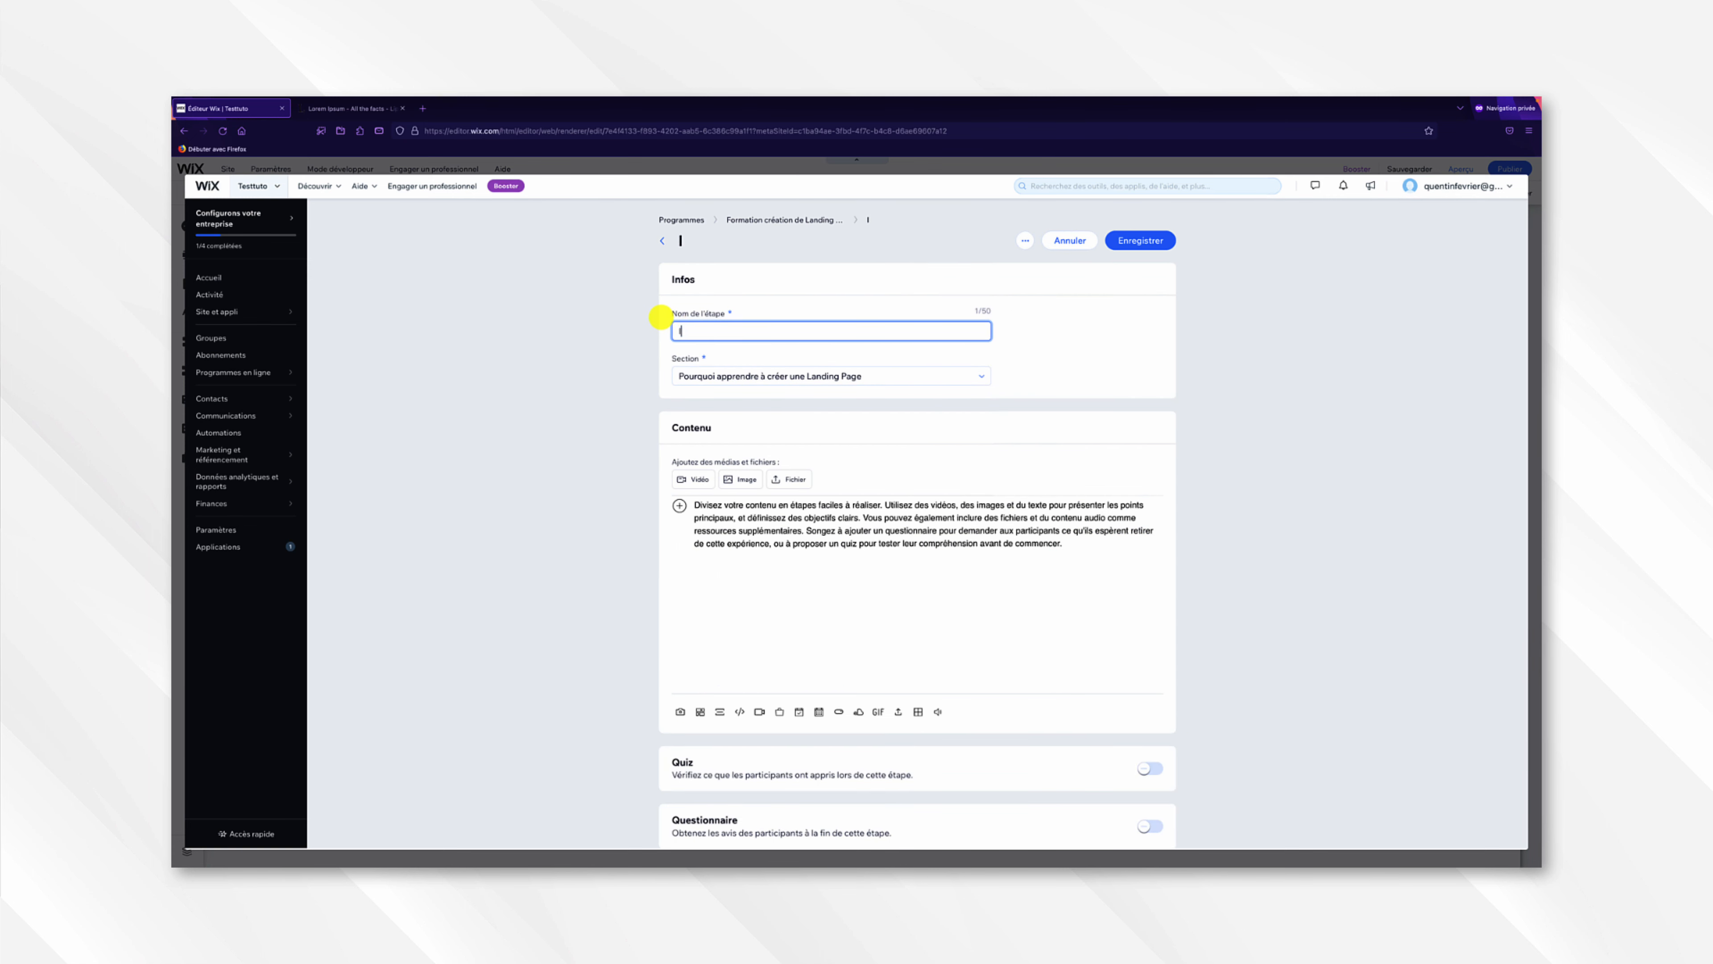
type("ntroduction")
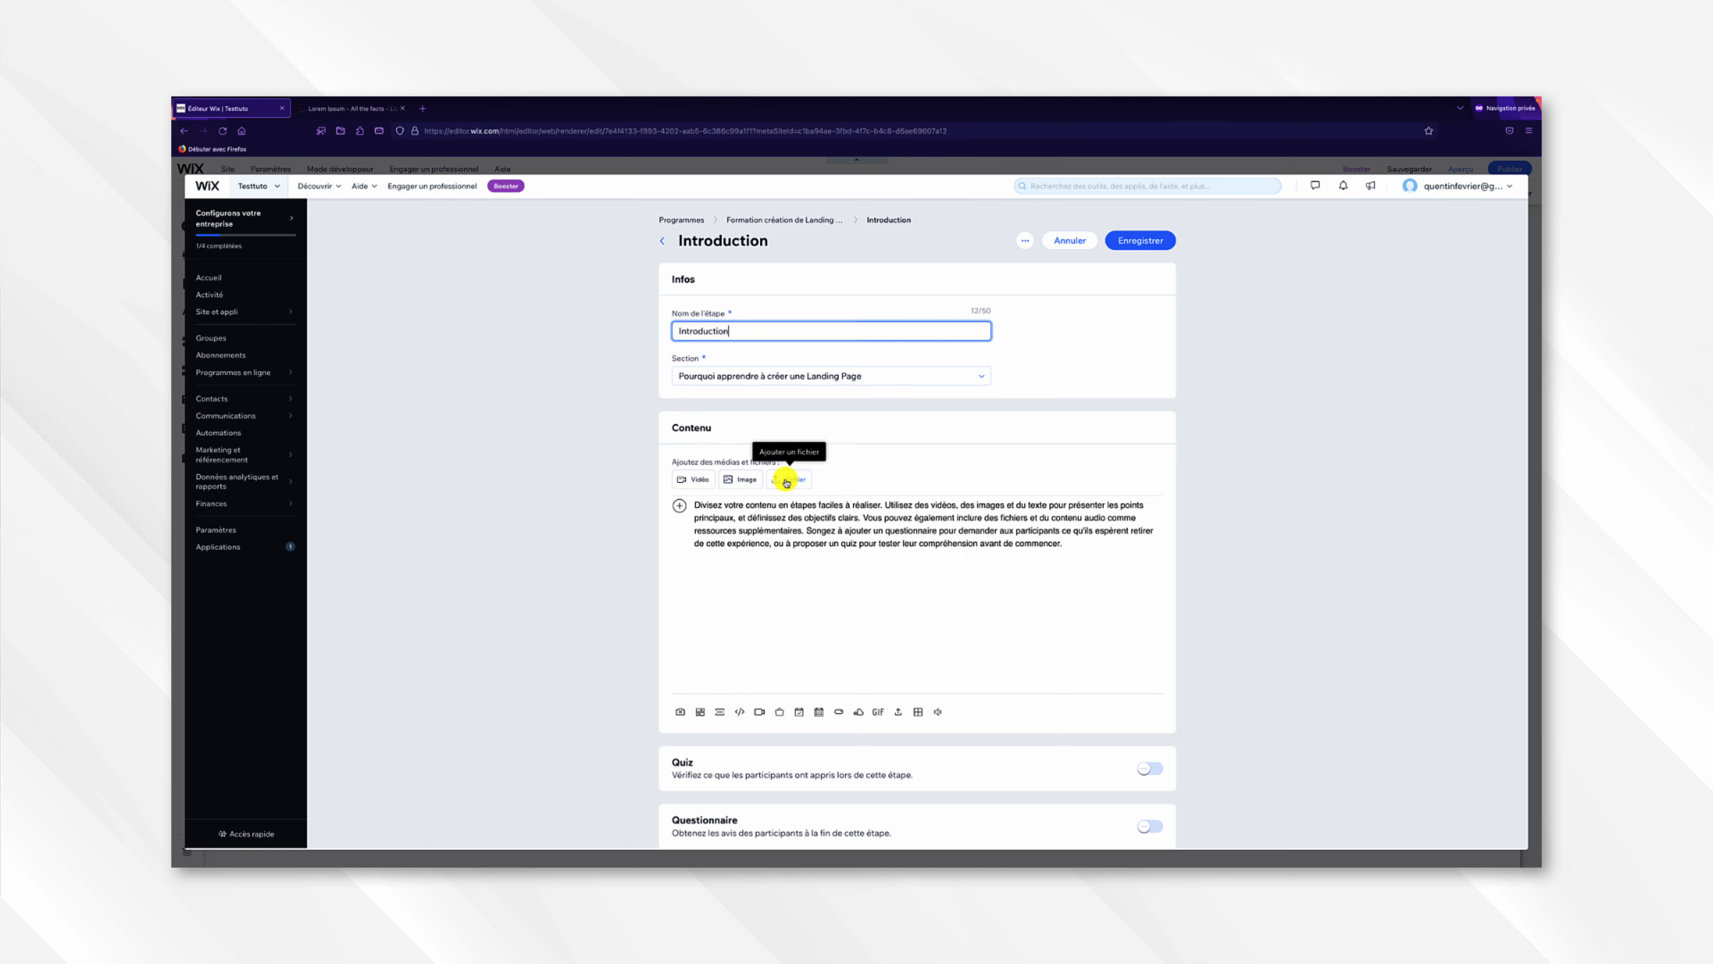
scroll(919, 627, "down", 1)
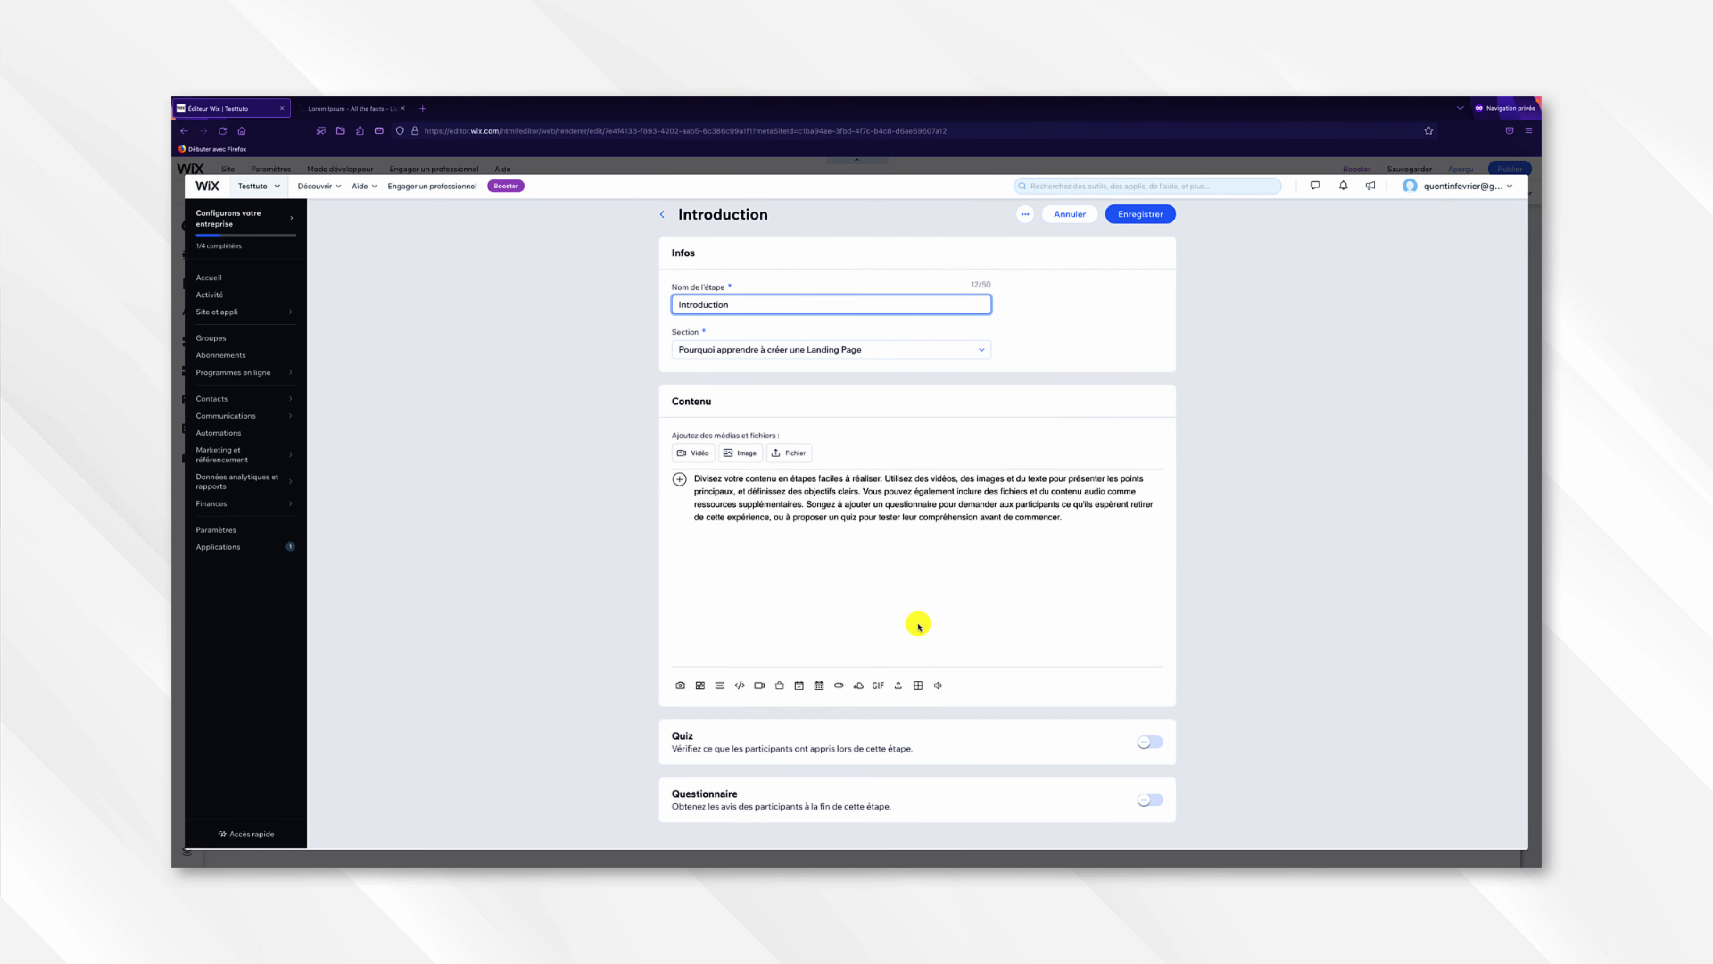
left_click(1149, 741)
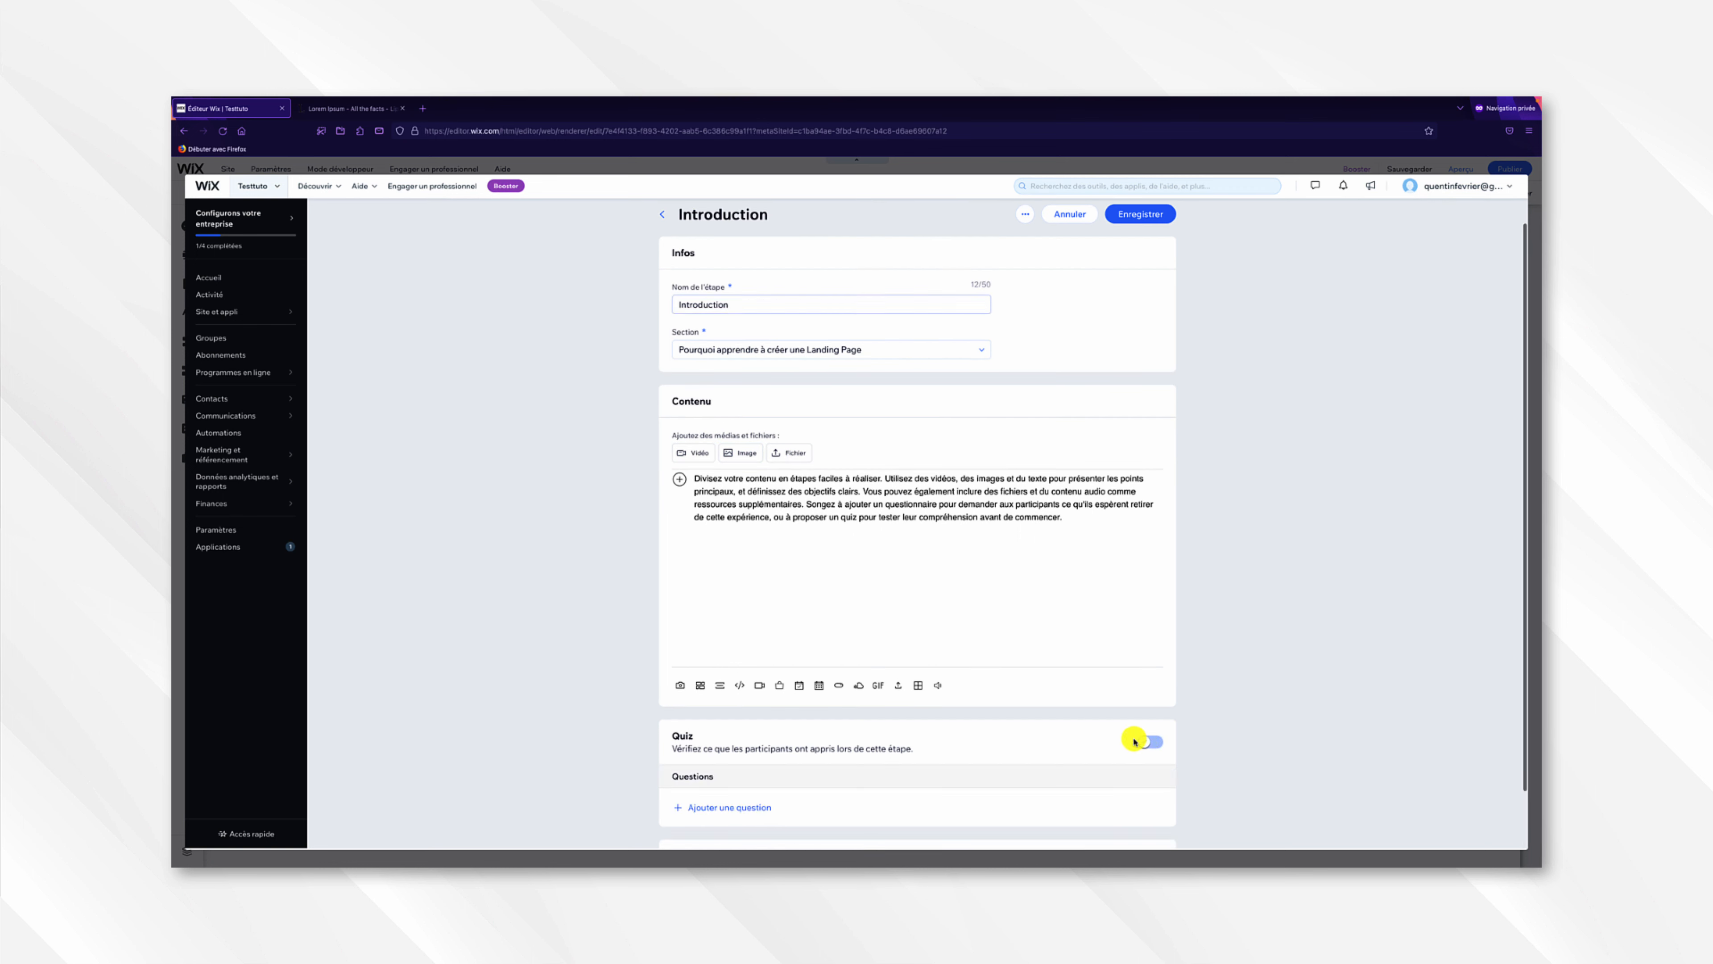
scroll(1017, 714, "down", 2)
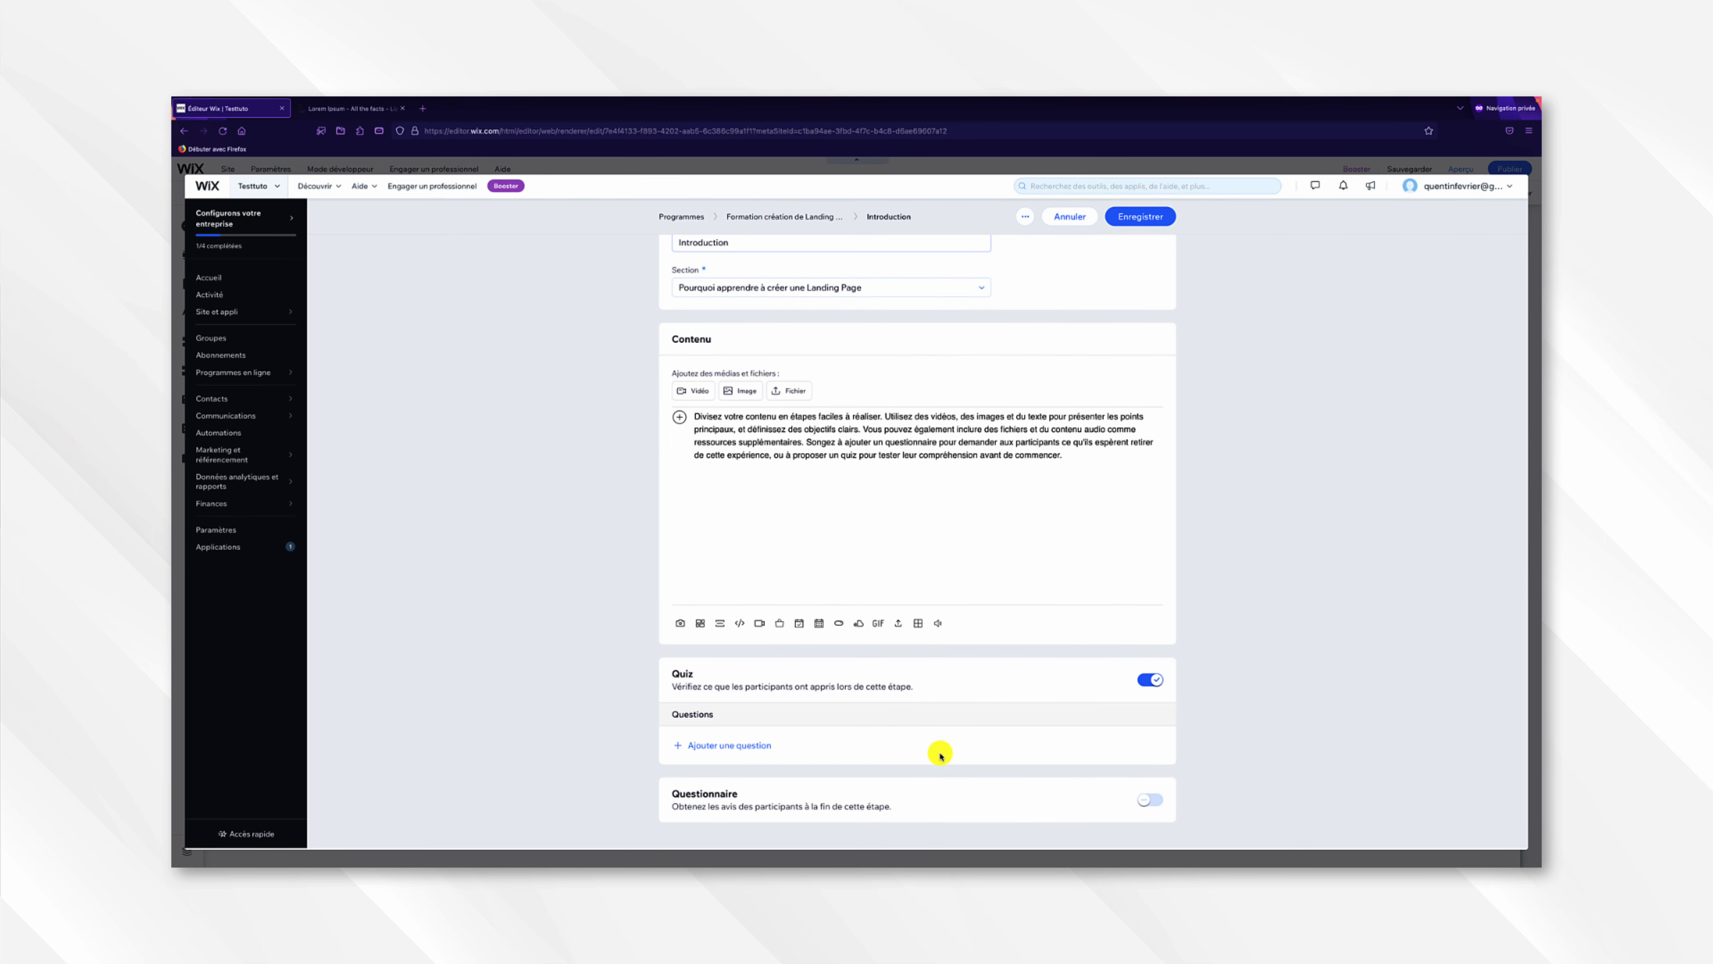
left_click(1150, 801)
scroll(1010, 727, "down", 3)
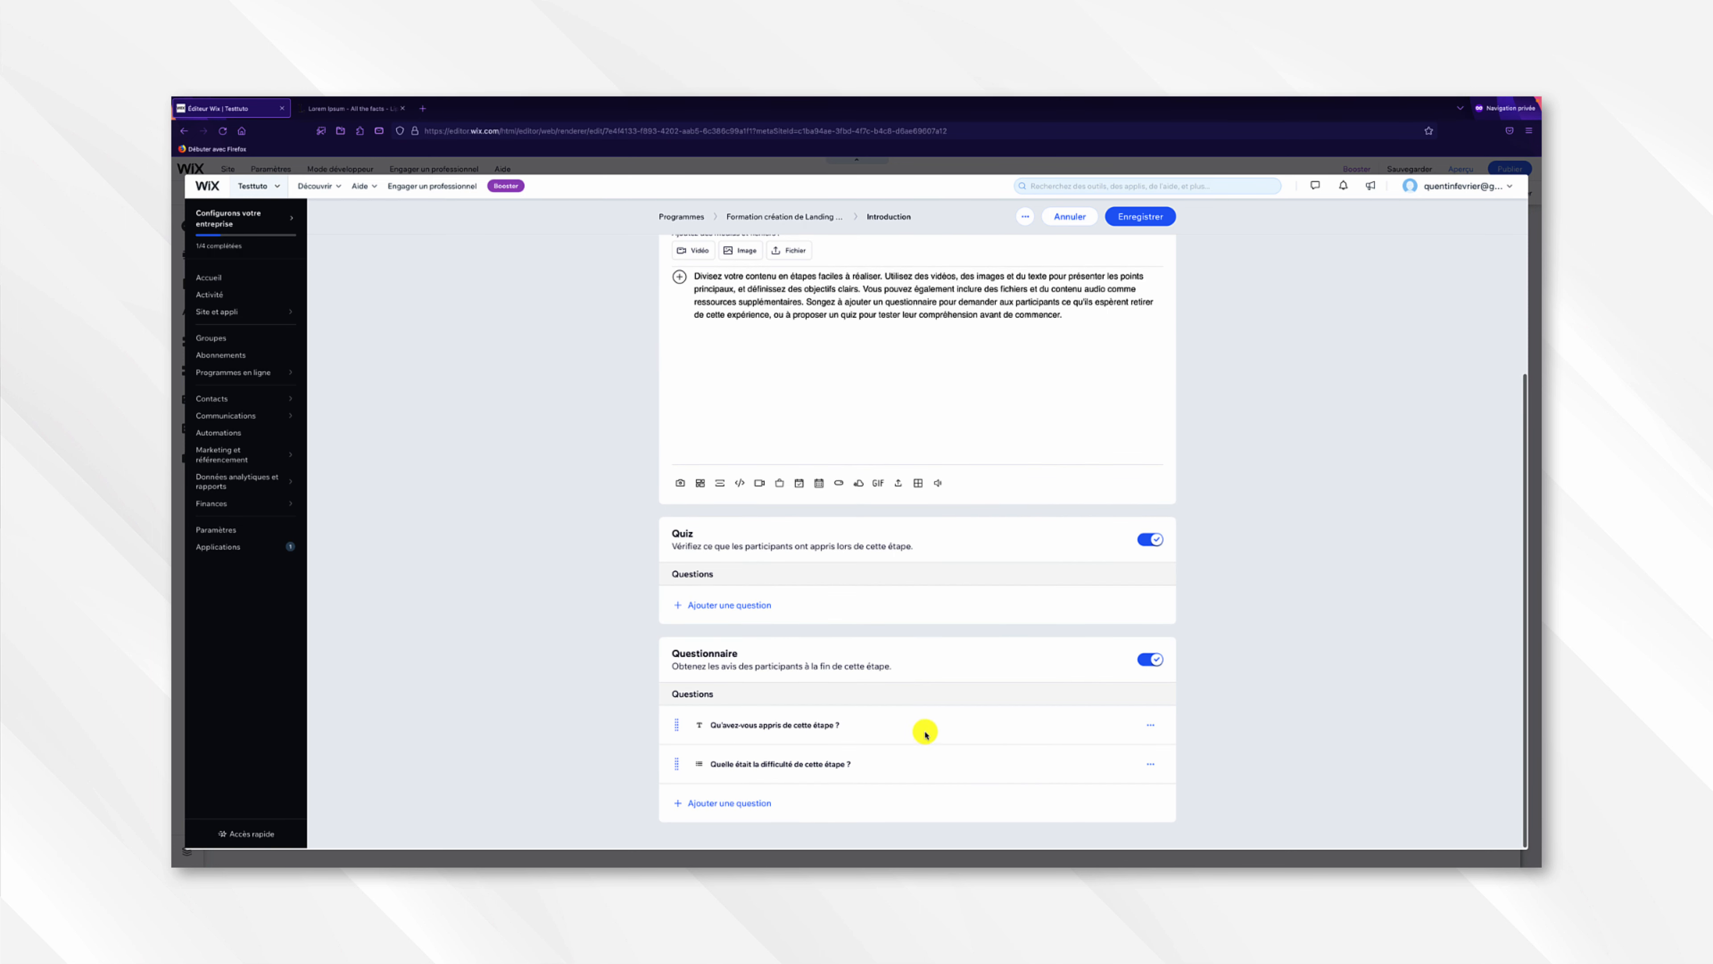
left_click(1150, 659)
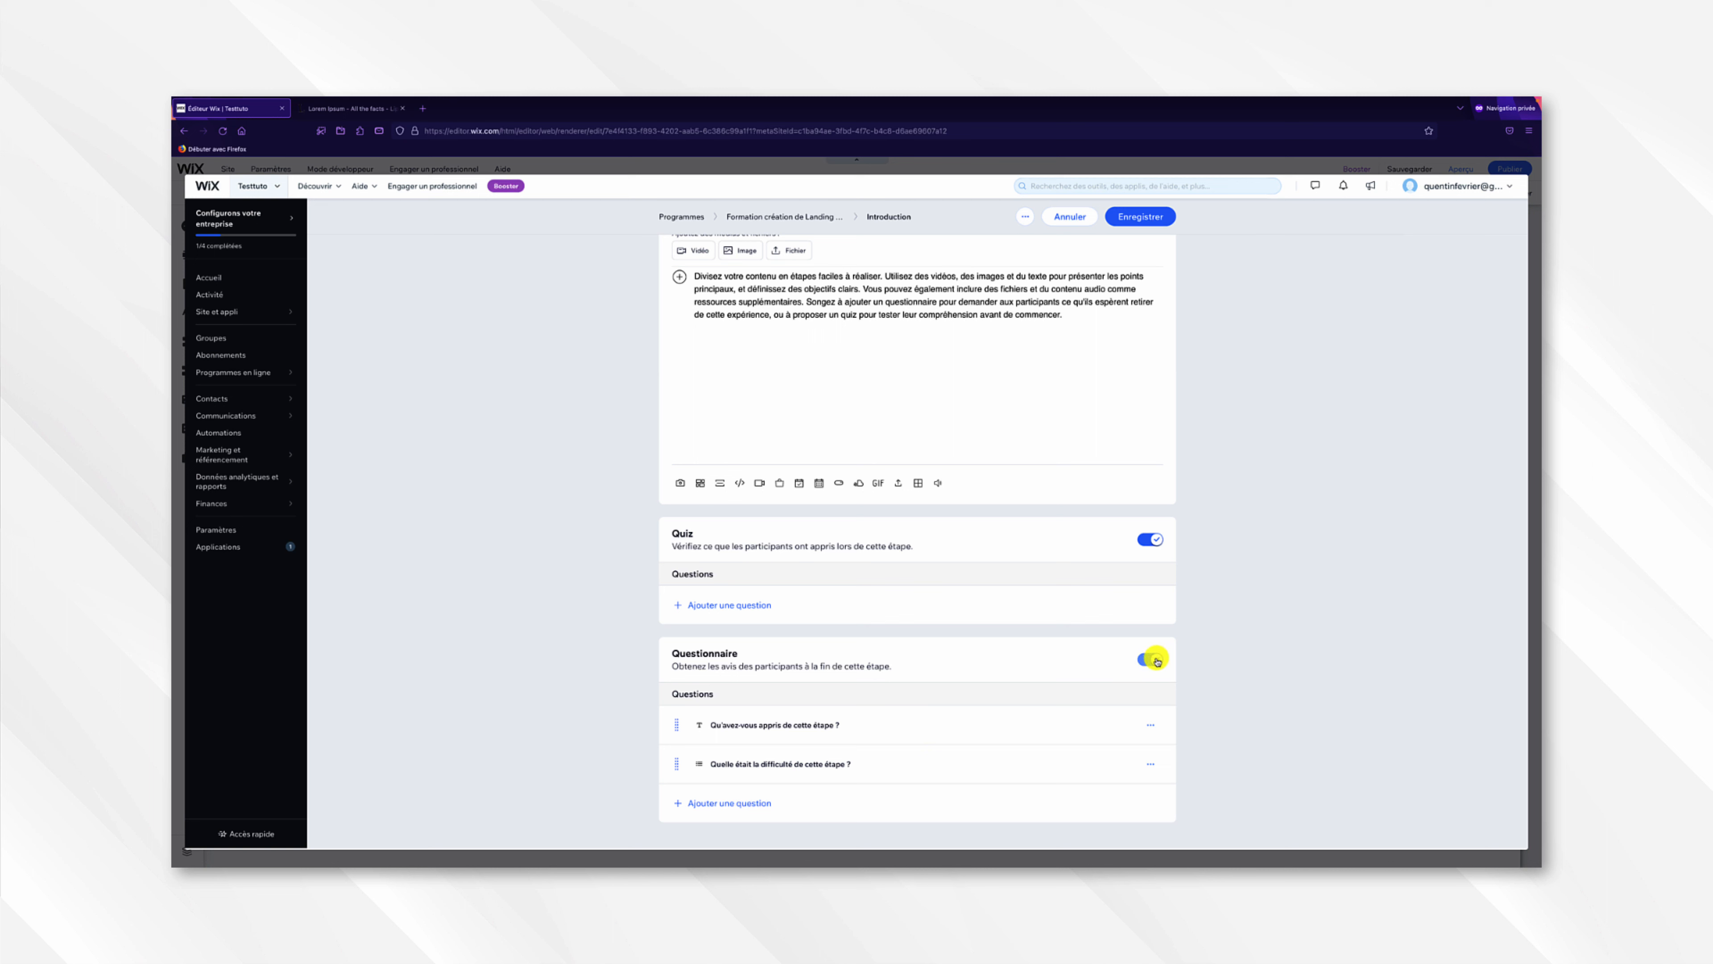
left_click(1151, 678)
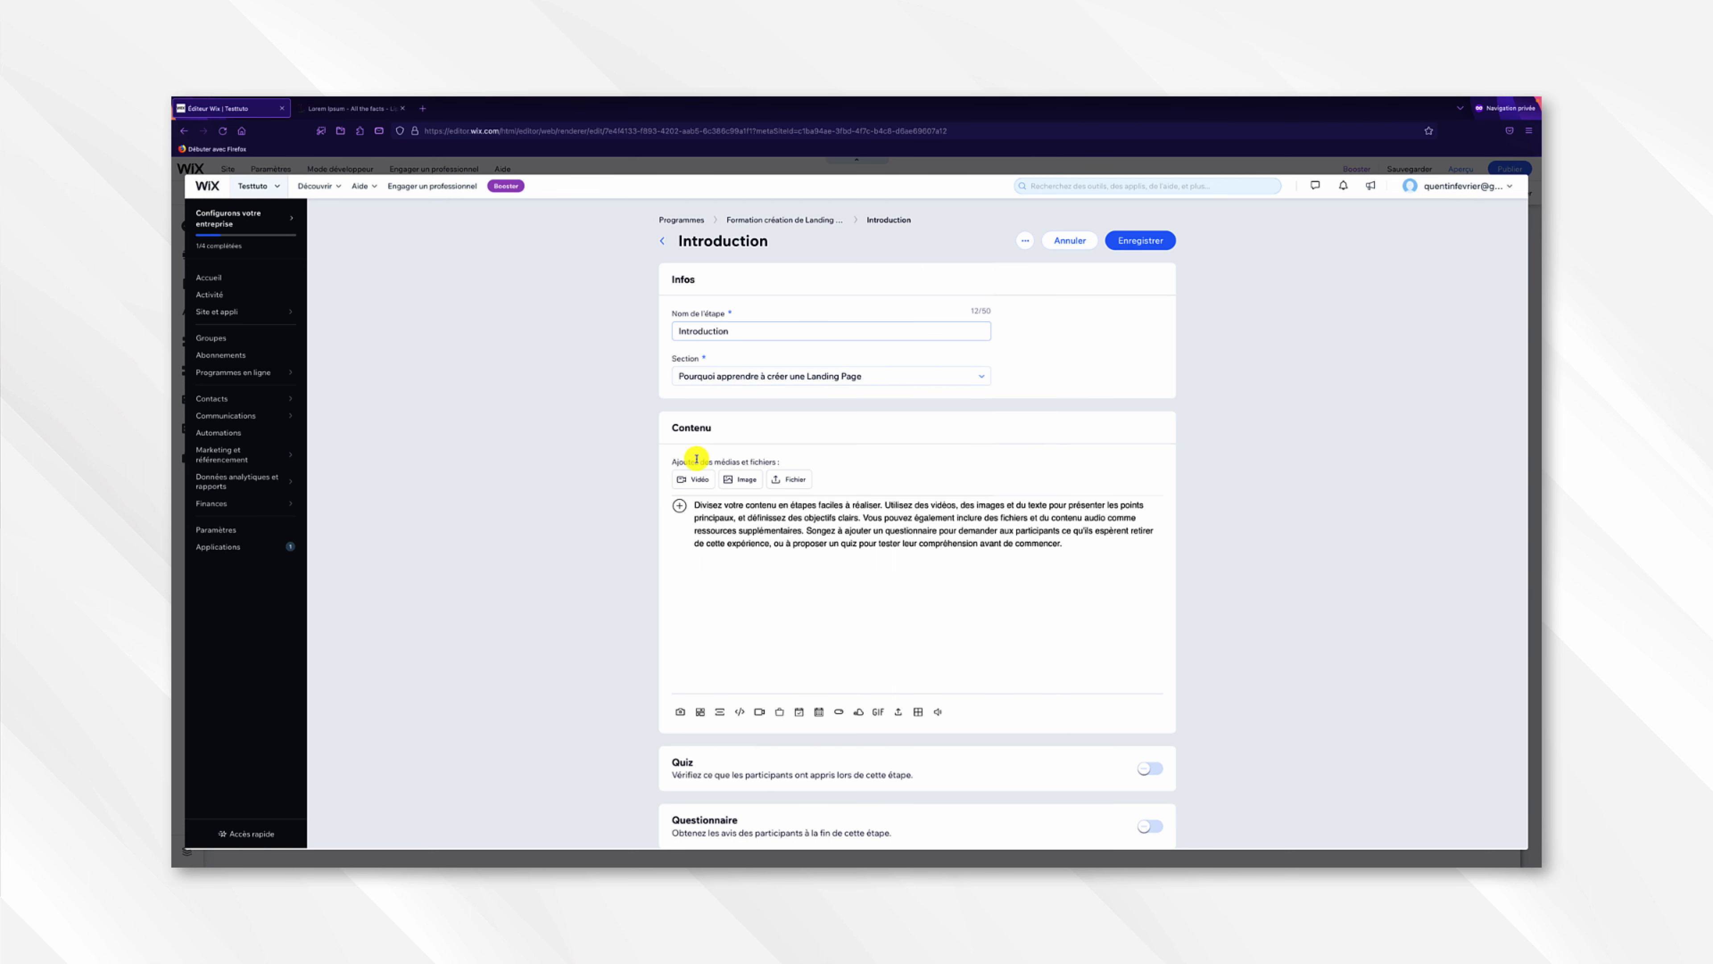
- Upload the video 2076306.mp4 from the computer's Bureau folder and add it to the Introduction step's content
left_click(692, 479)
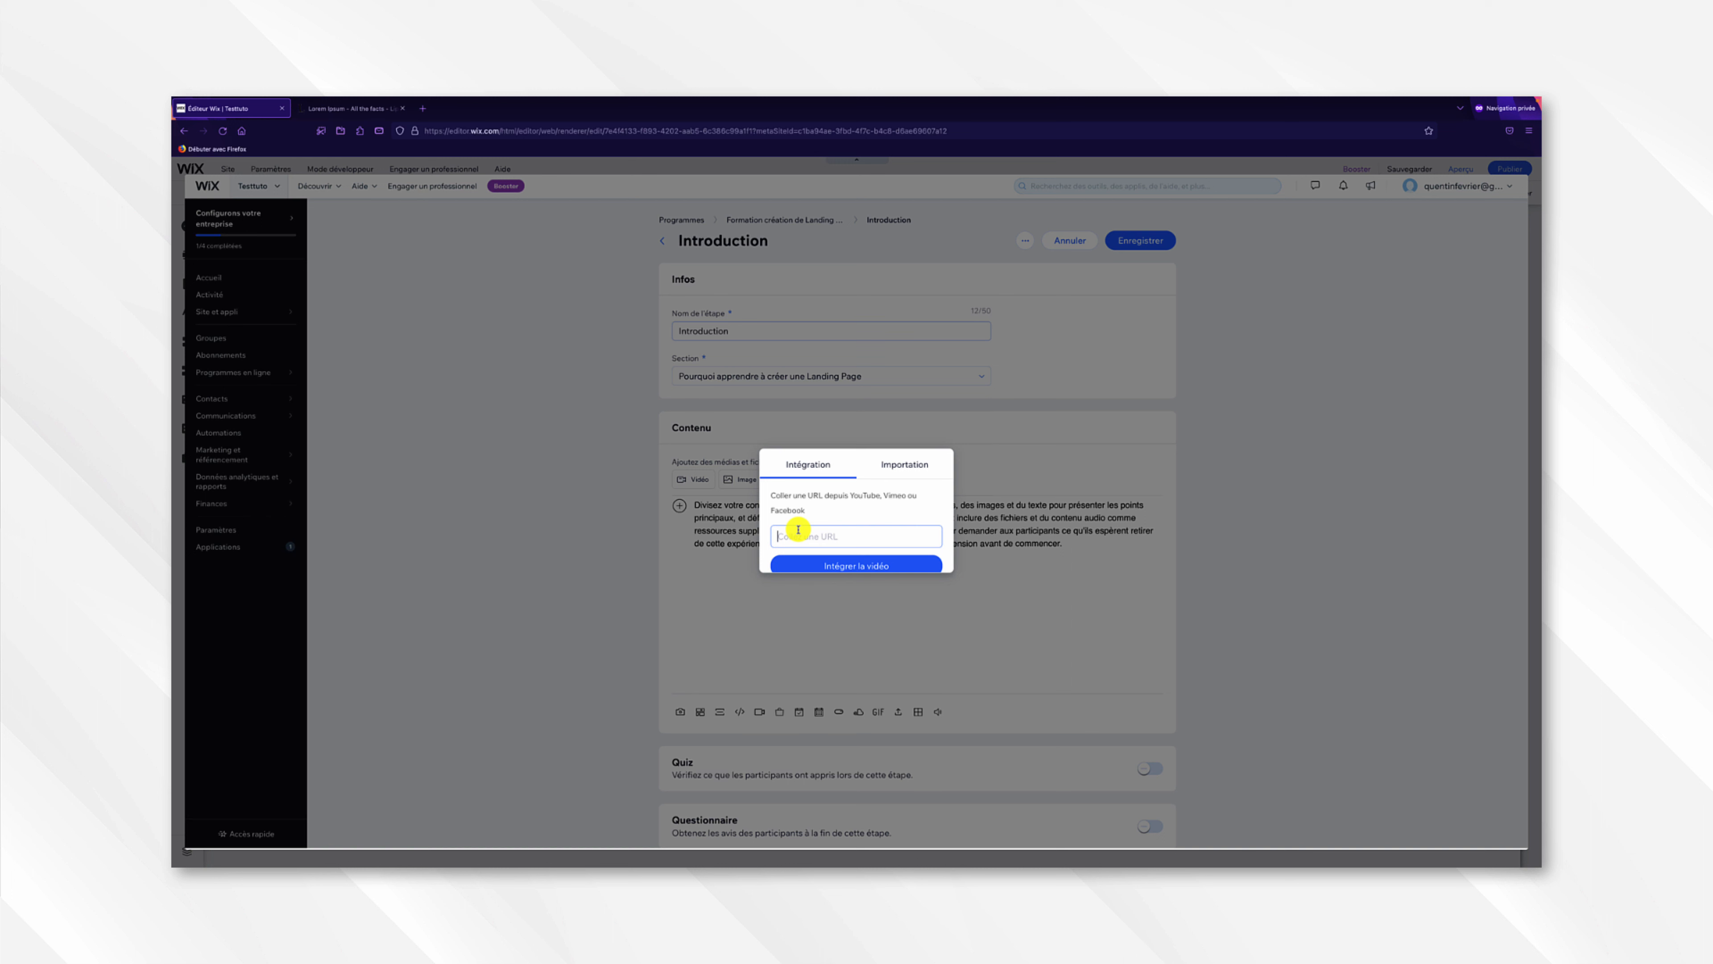
left_click(897, 472)
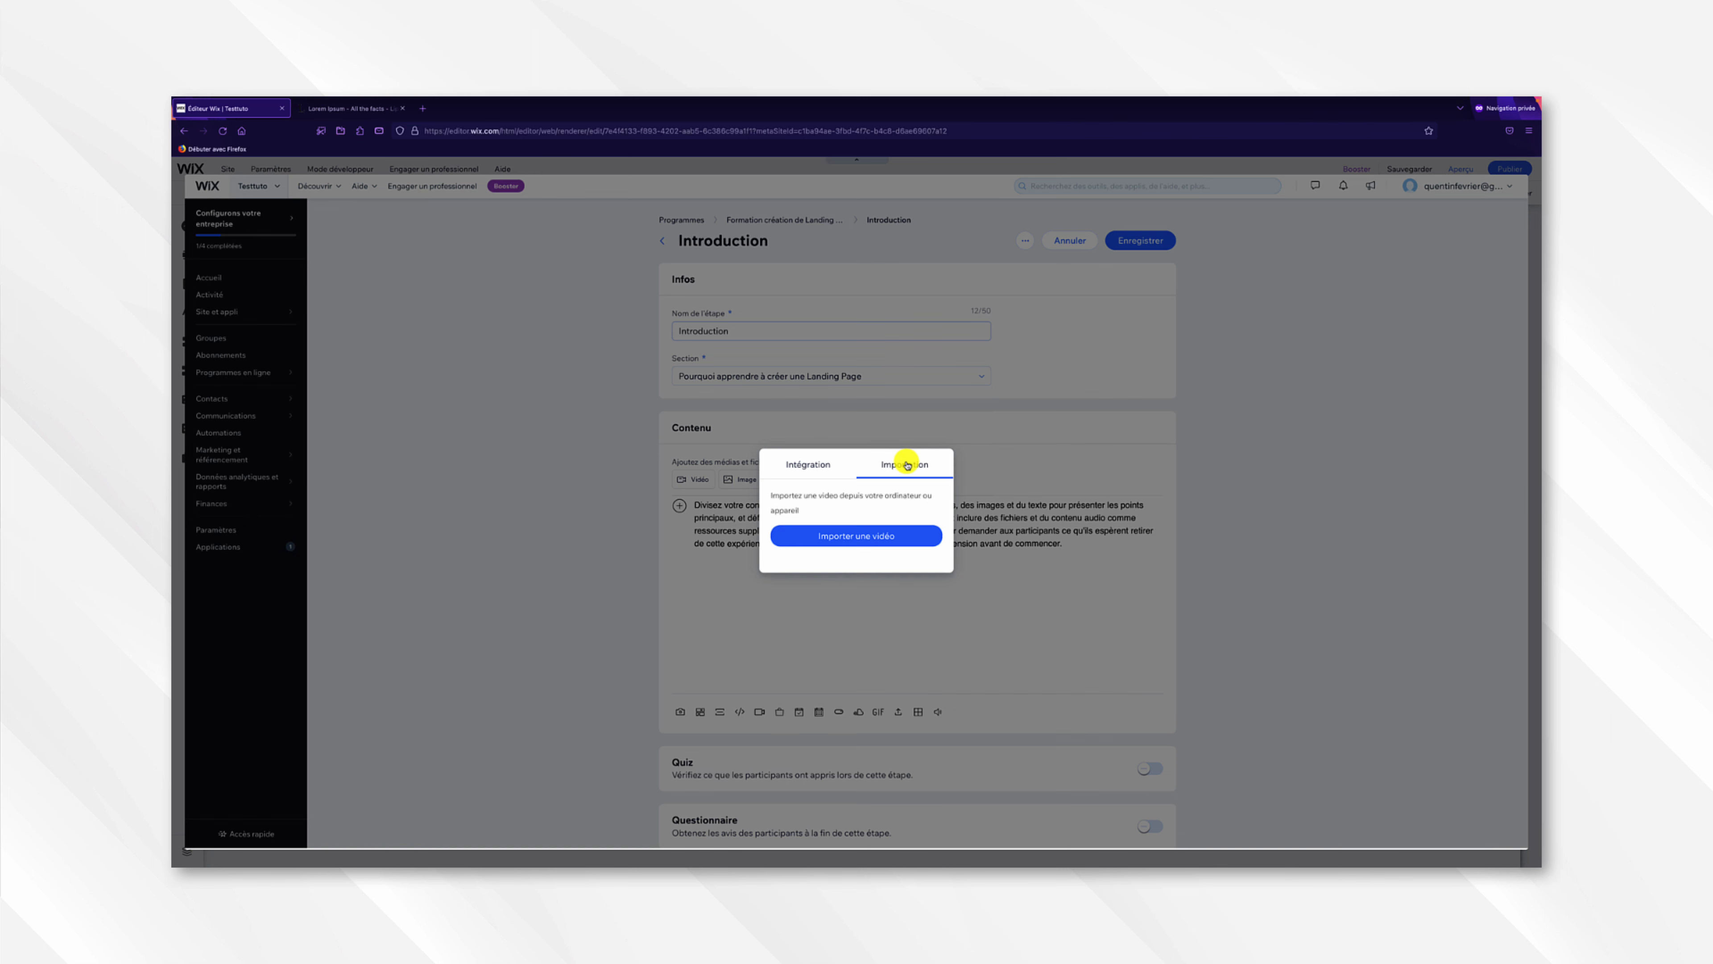
left_click(881, 537)
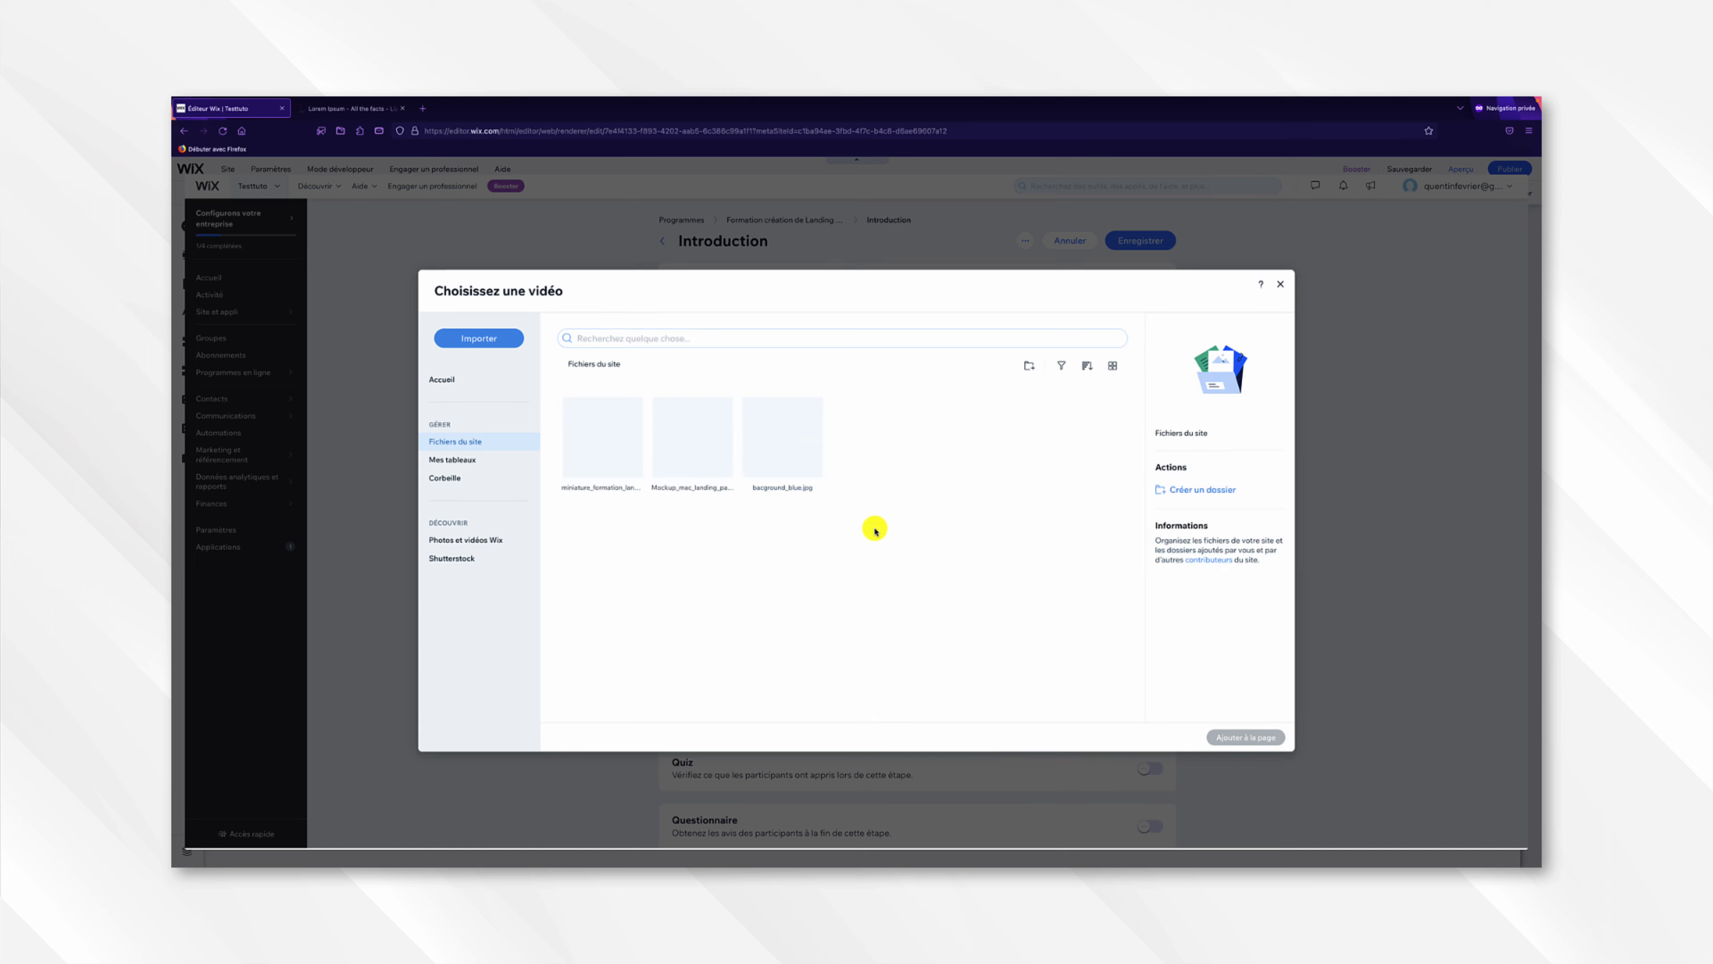
left_click(509, 338)
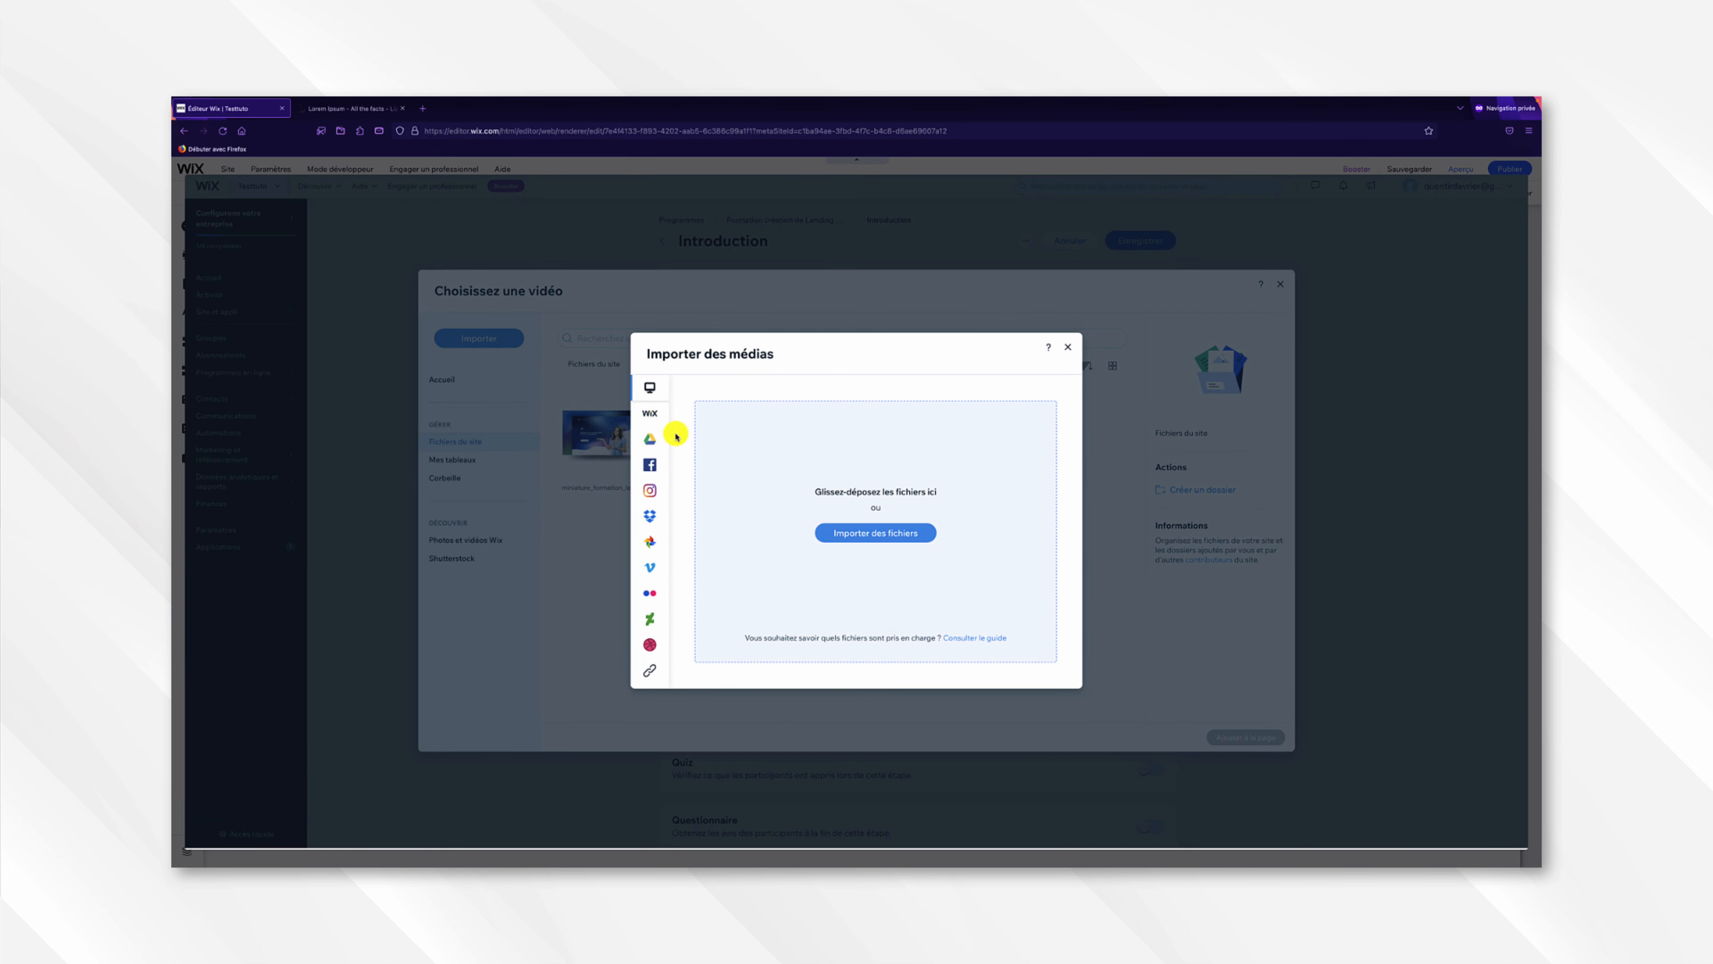
left_click(870, 531)
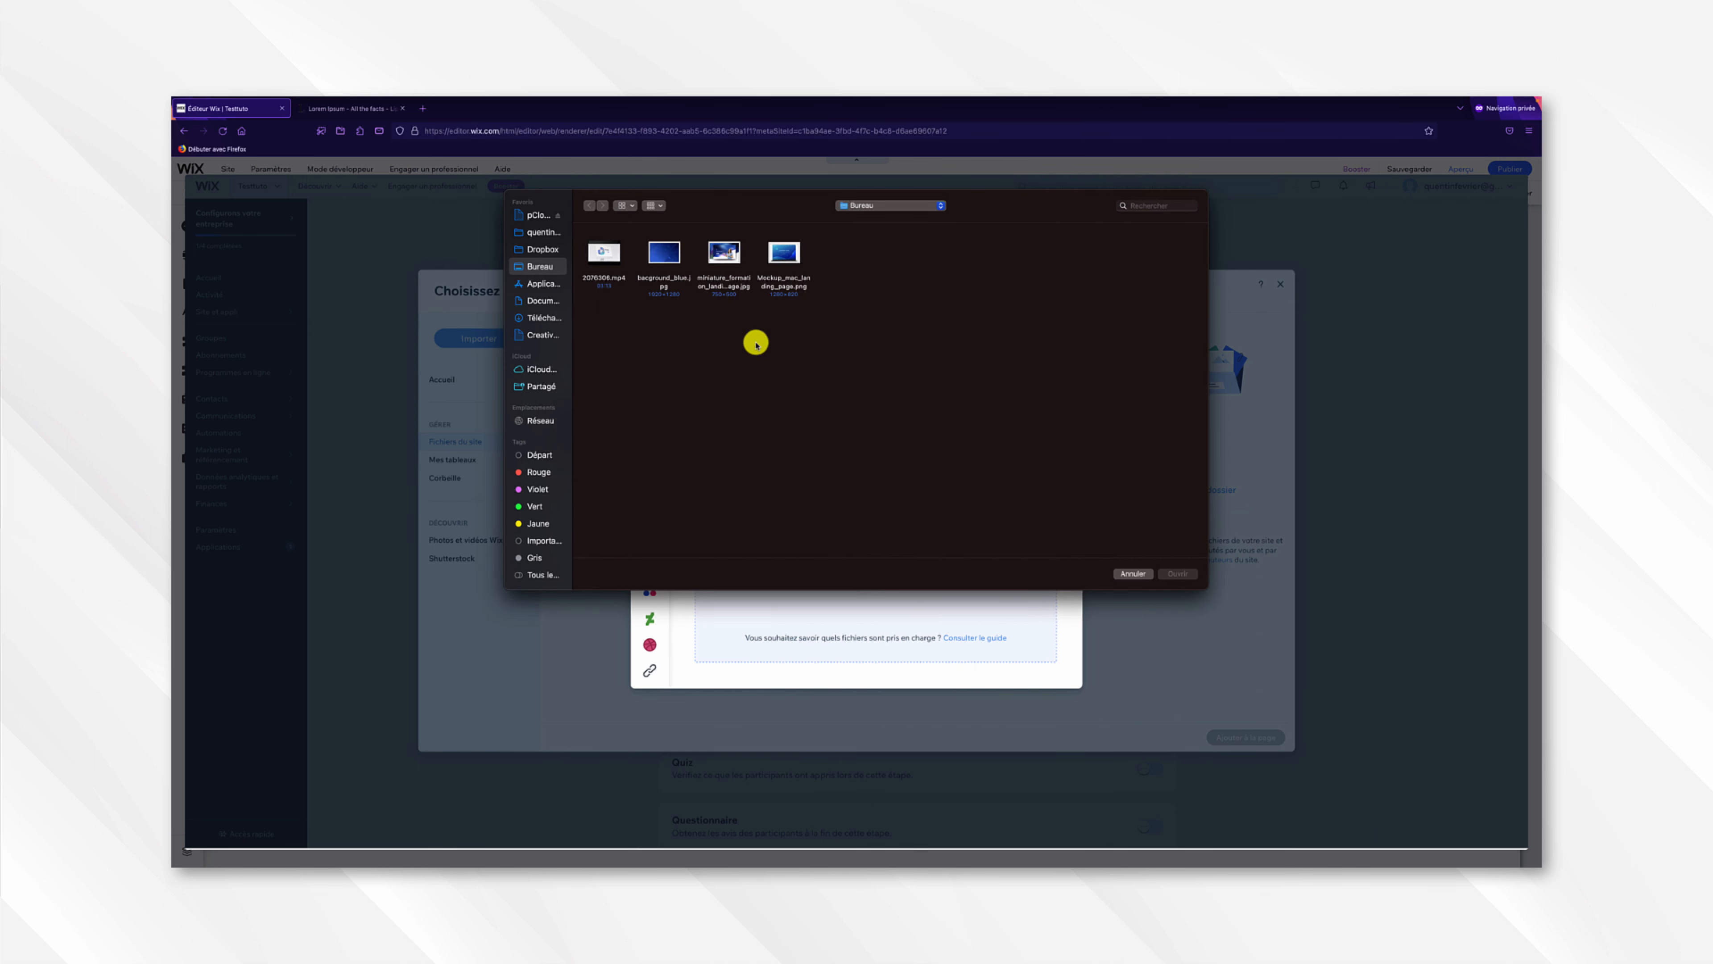
left_click(615, 248)
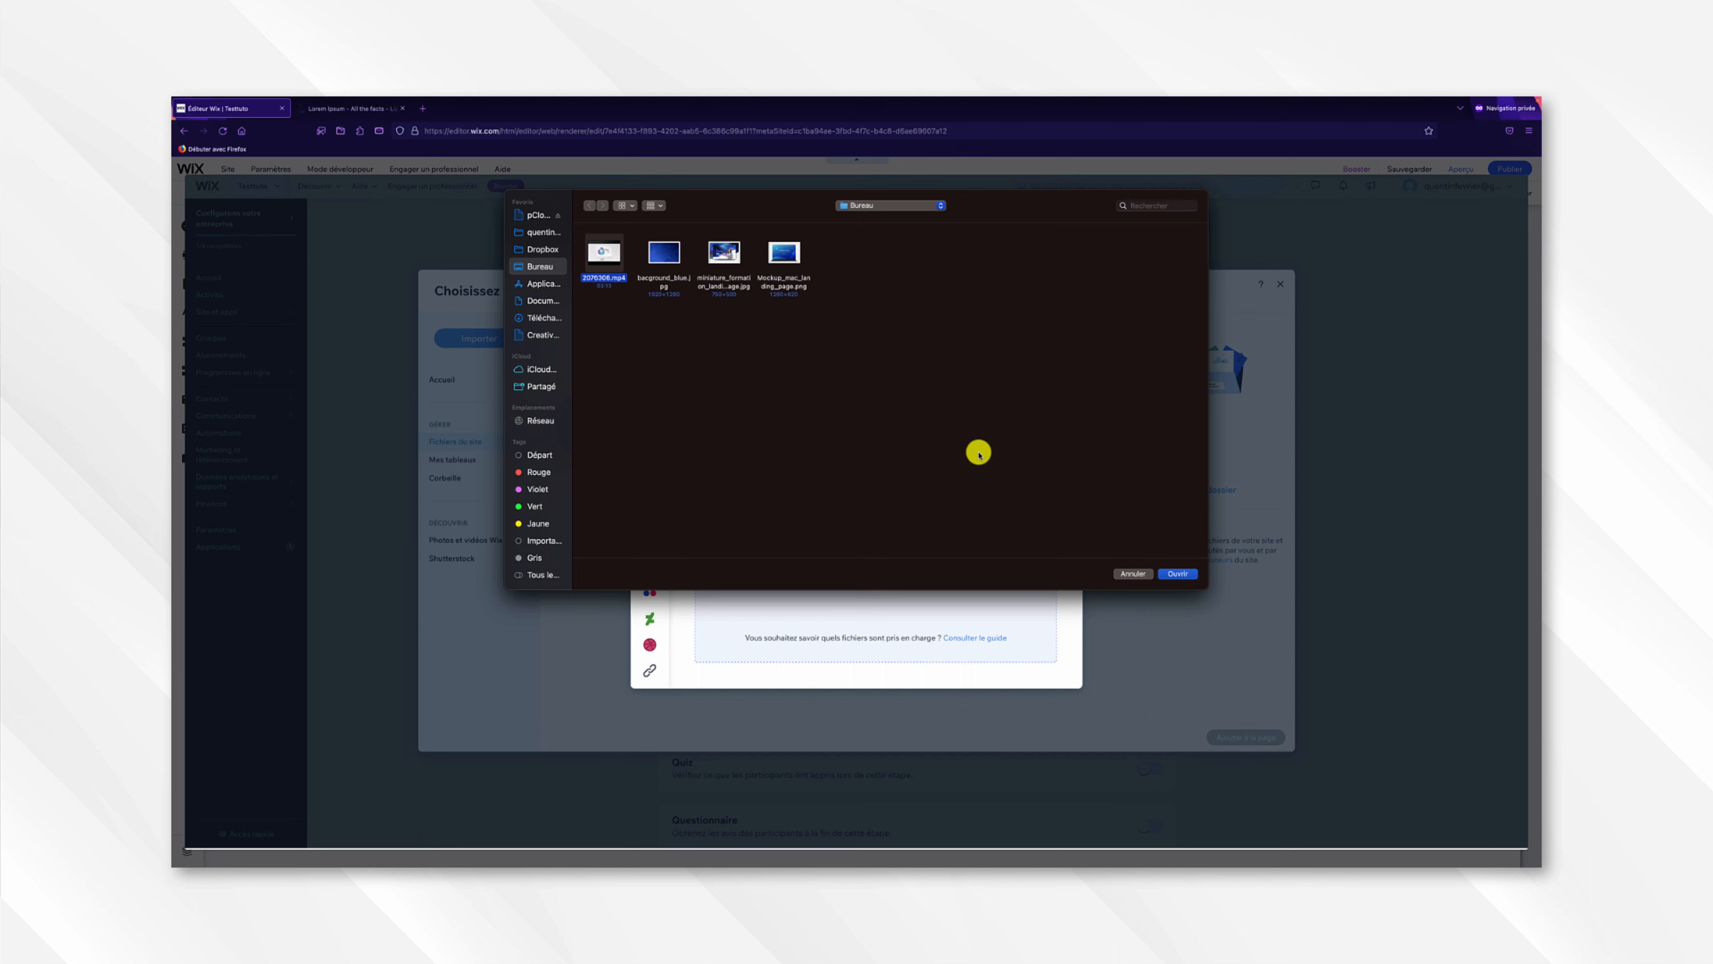
left_click(1176, 574)
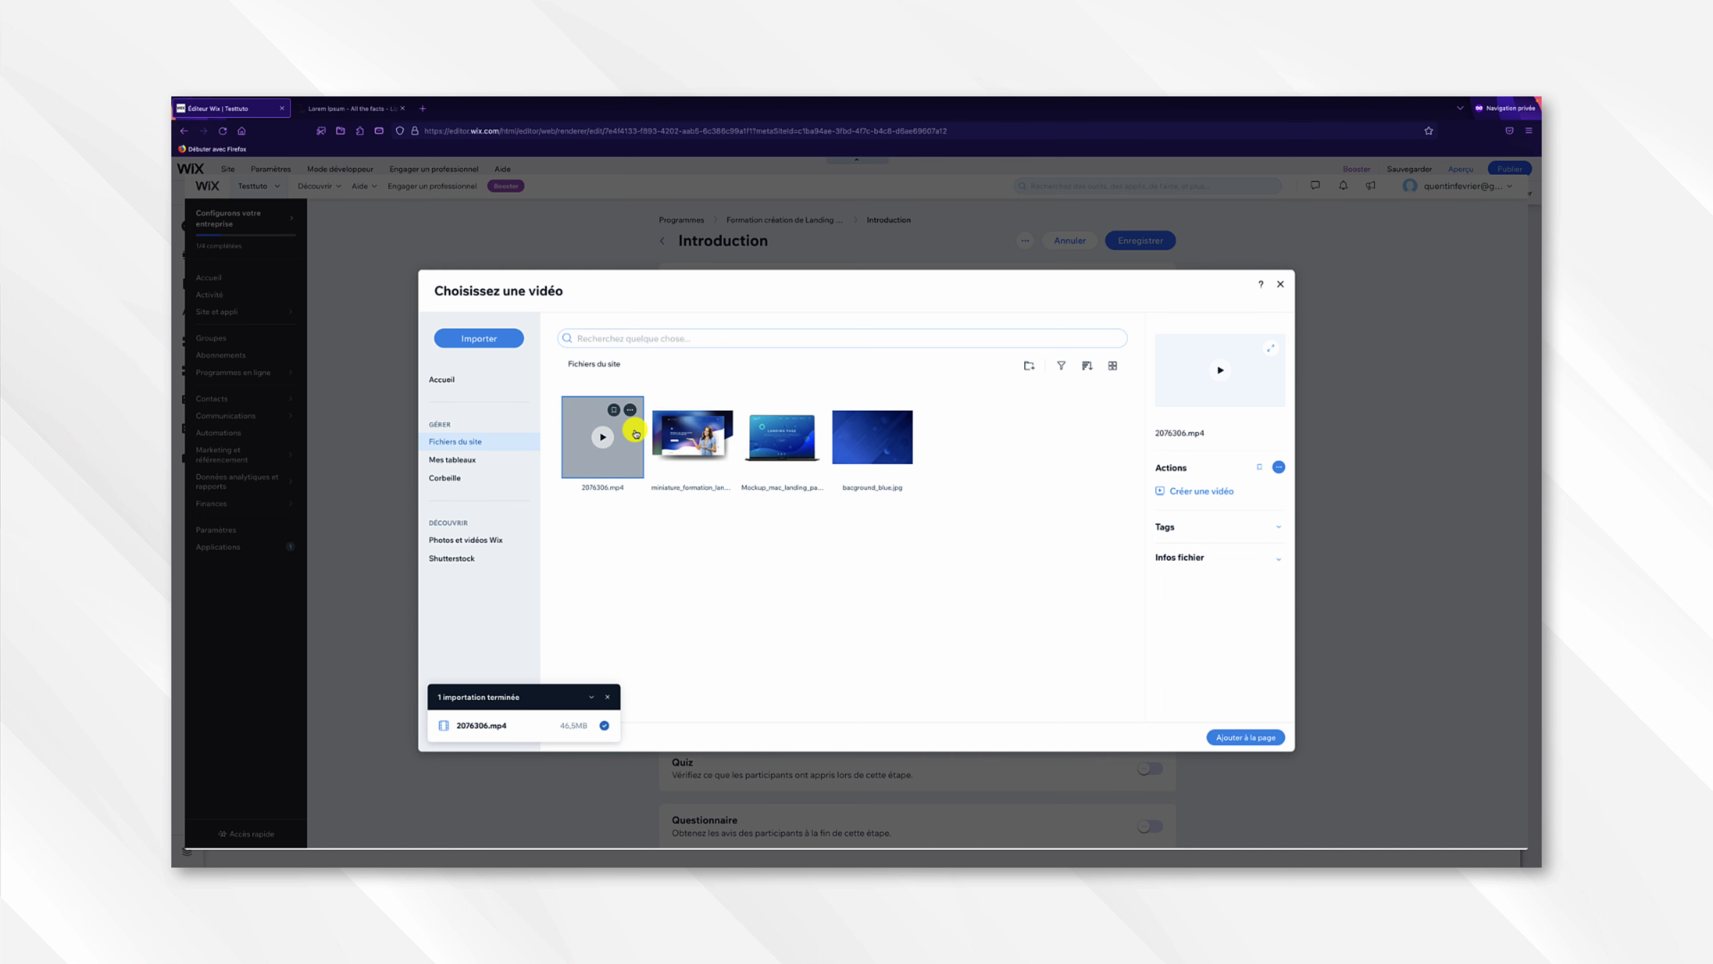
left_click(1231, 739)
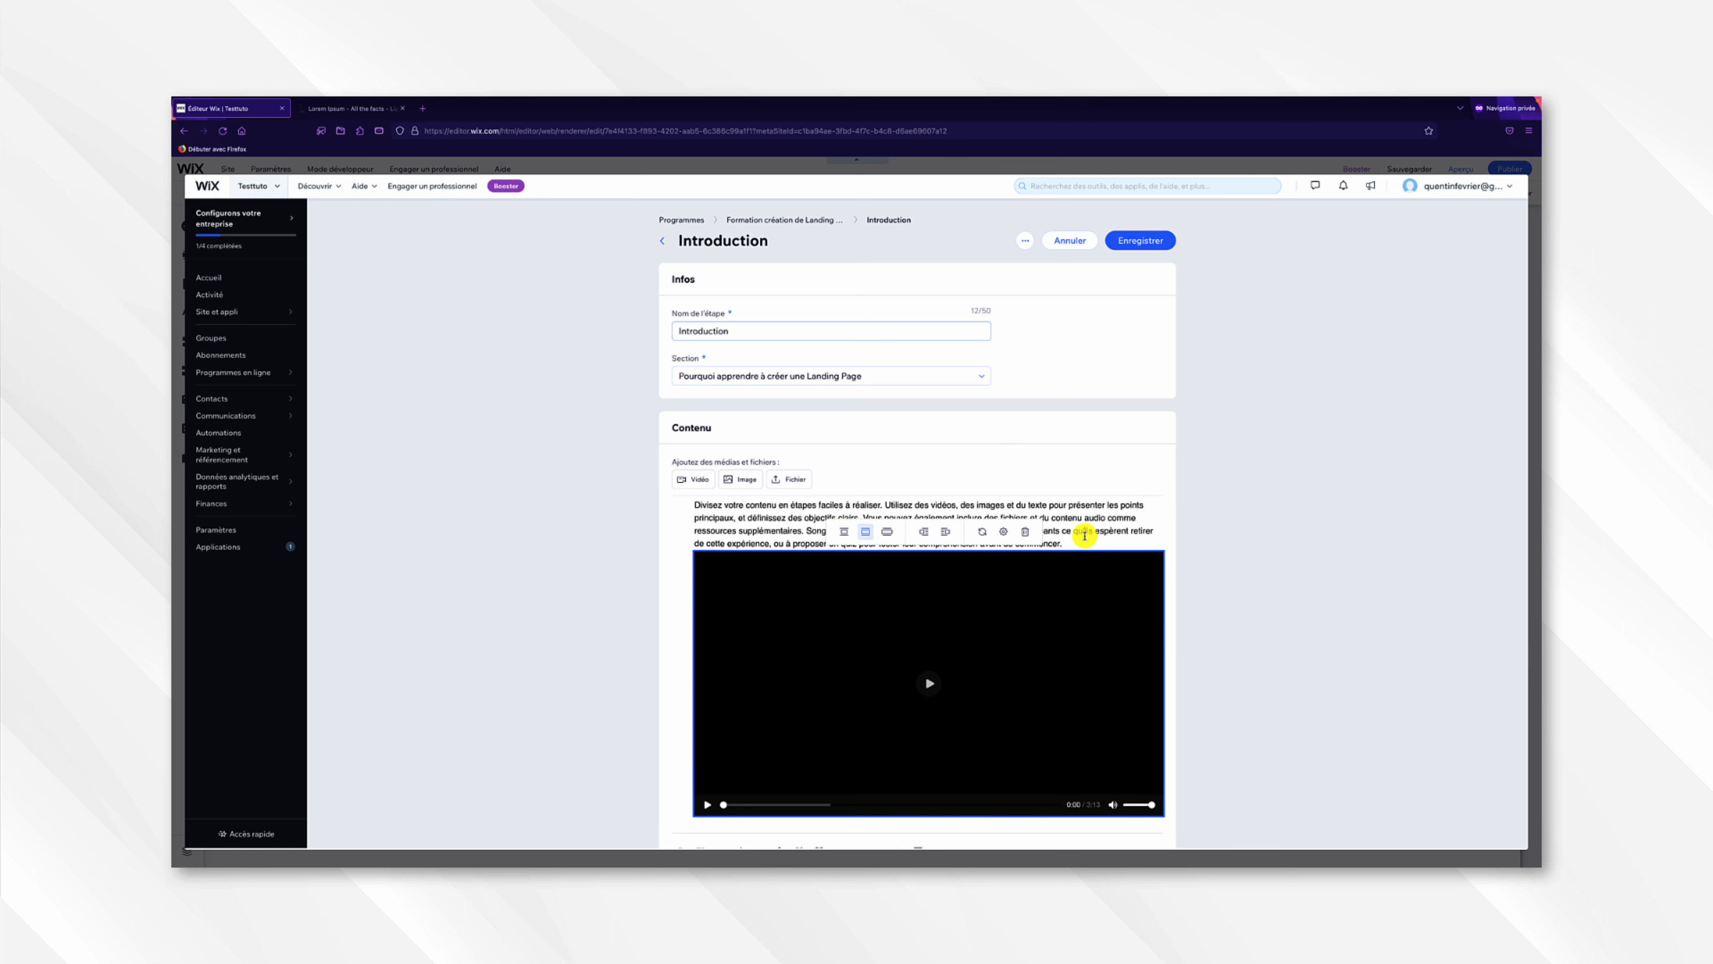
- Insert blank space between the Introduction step's text and its video, and save the step
left_click(1072, 542)
key("Return")
key("Return")
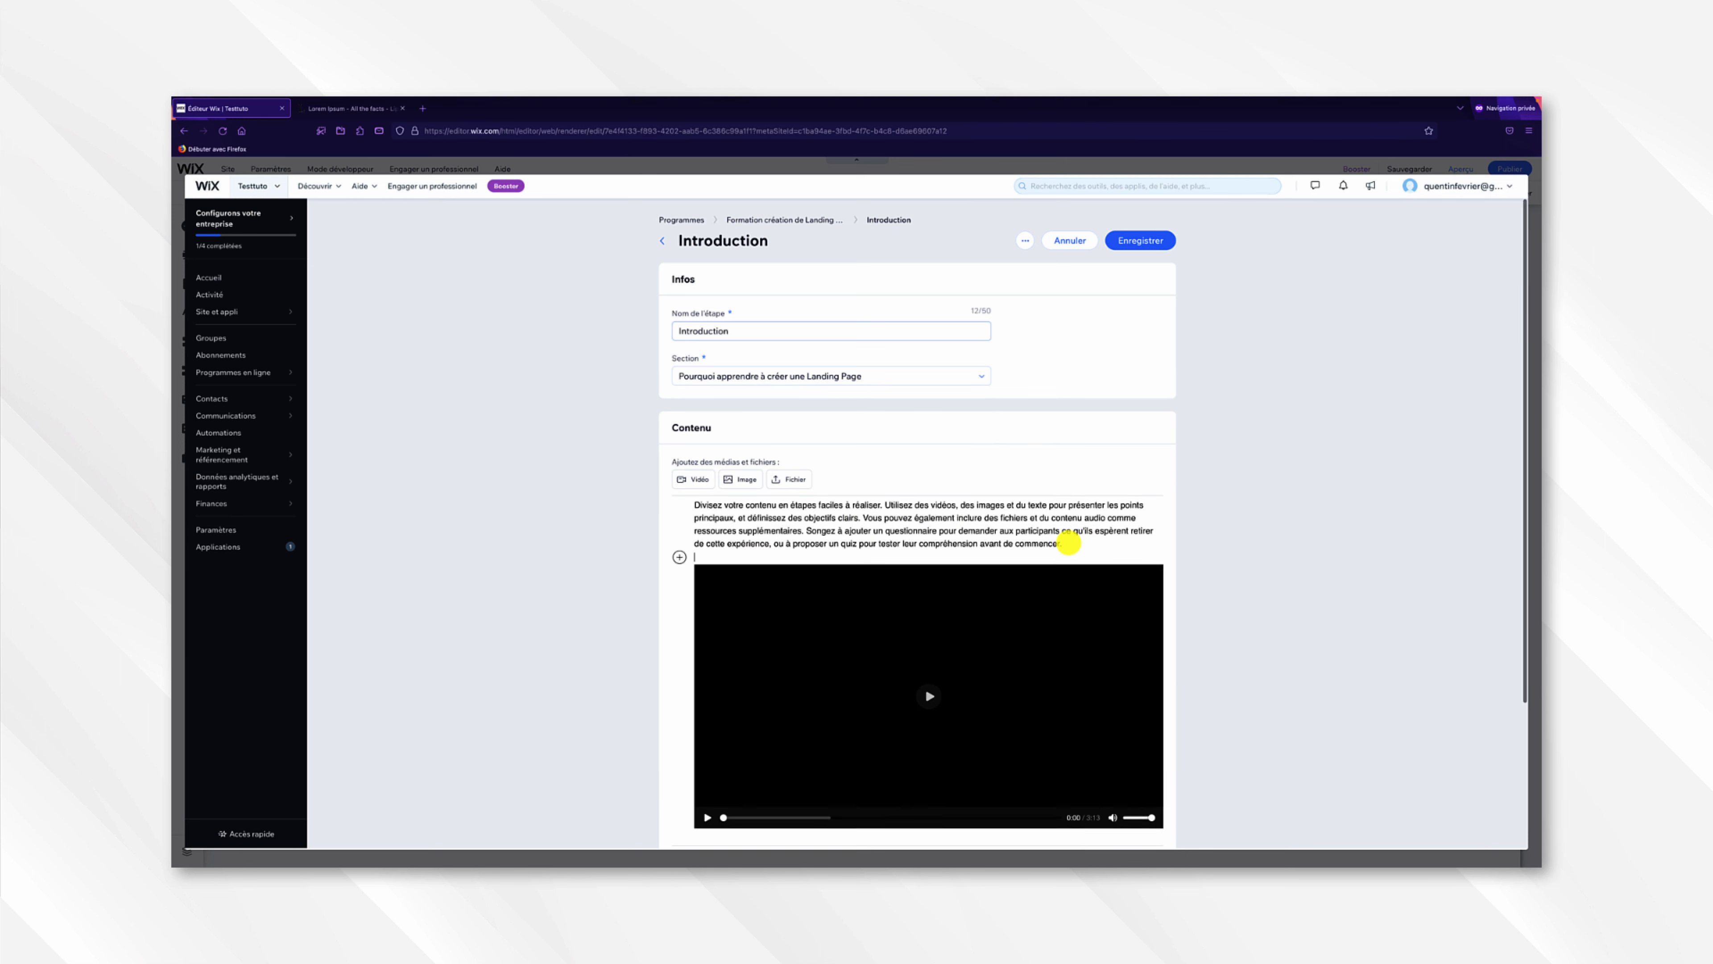
scroll(1068, 542, "down", 2)
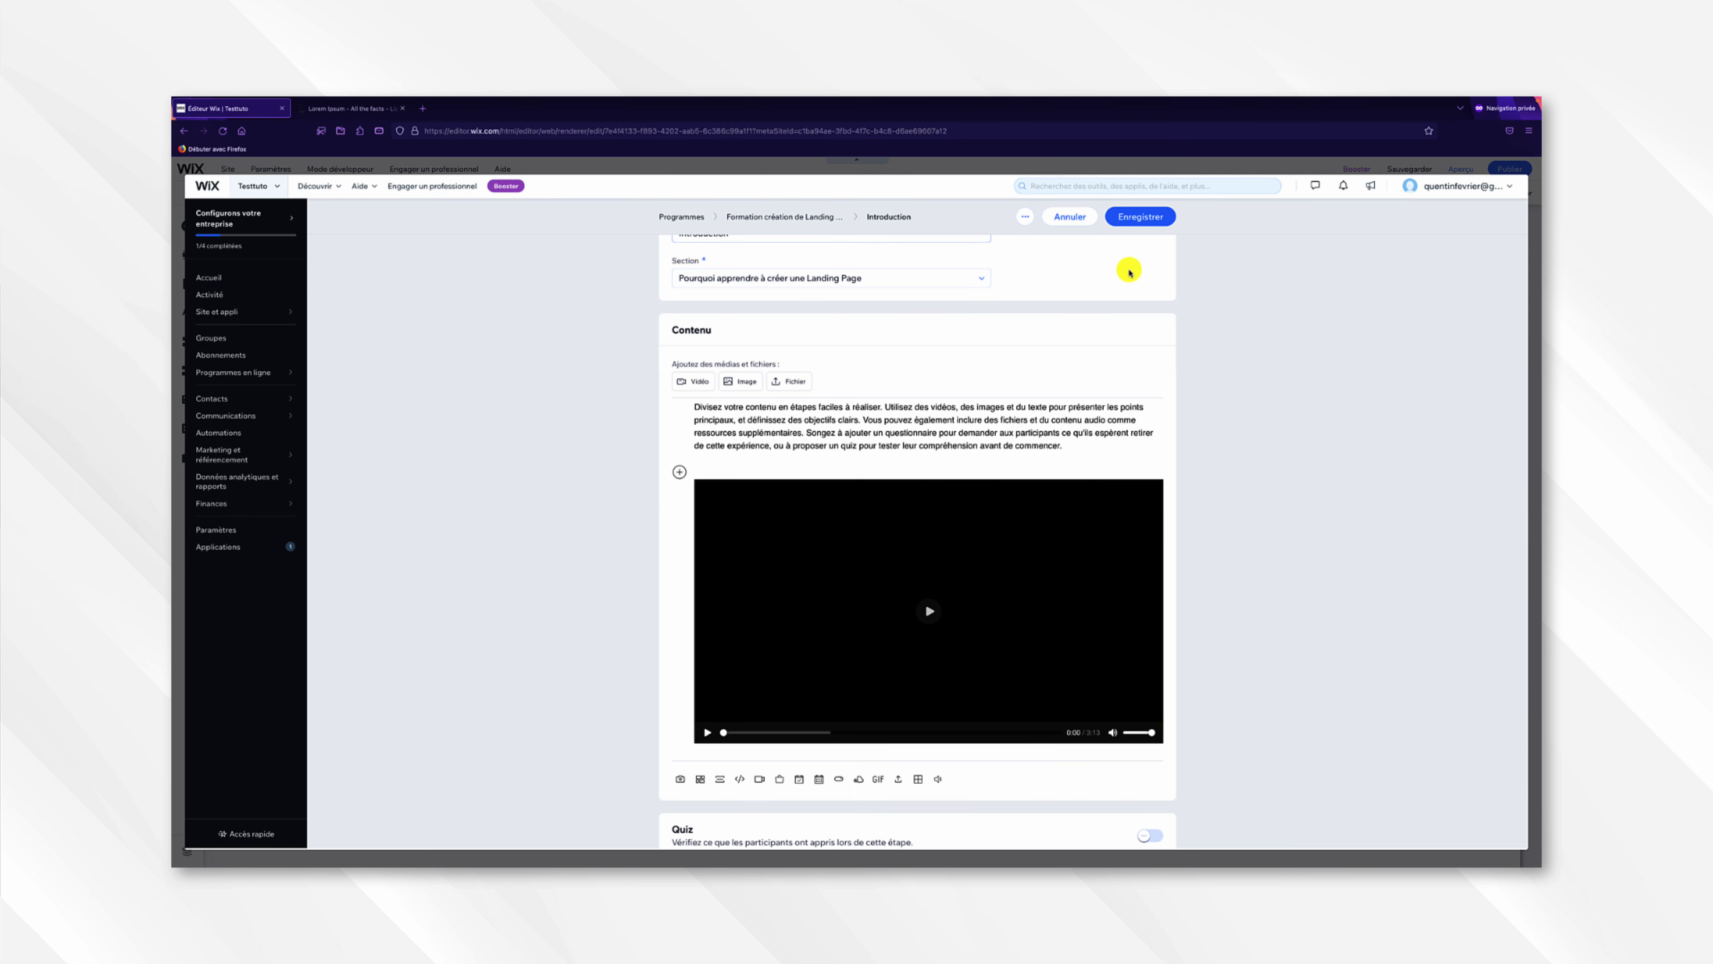
left_click(1131, 223)
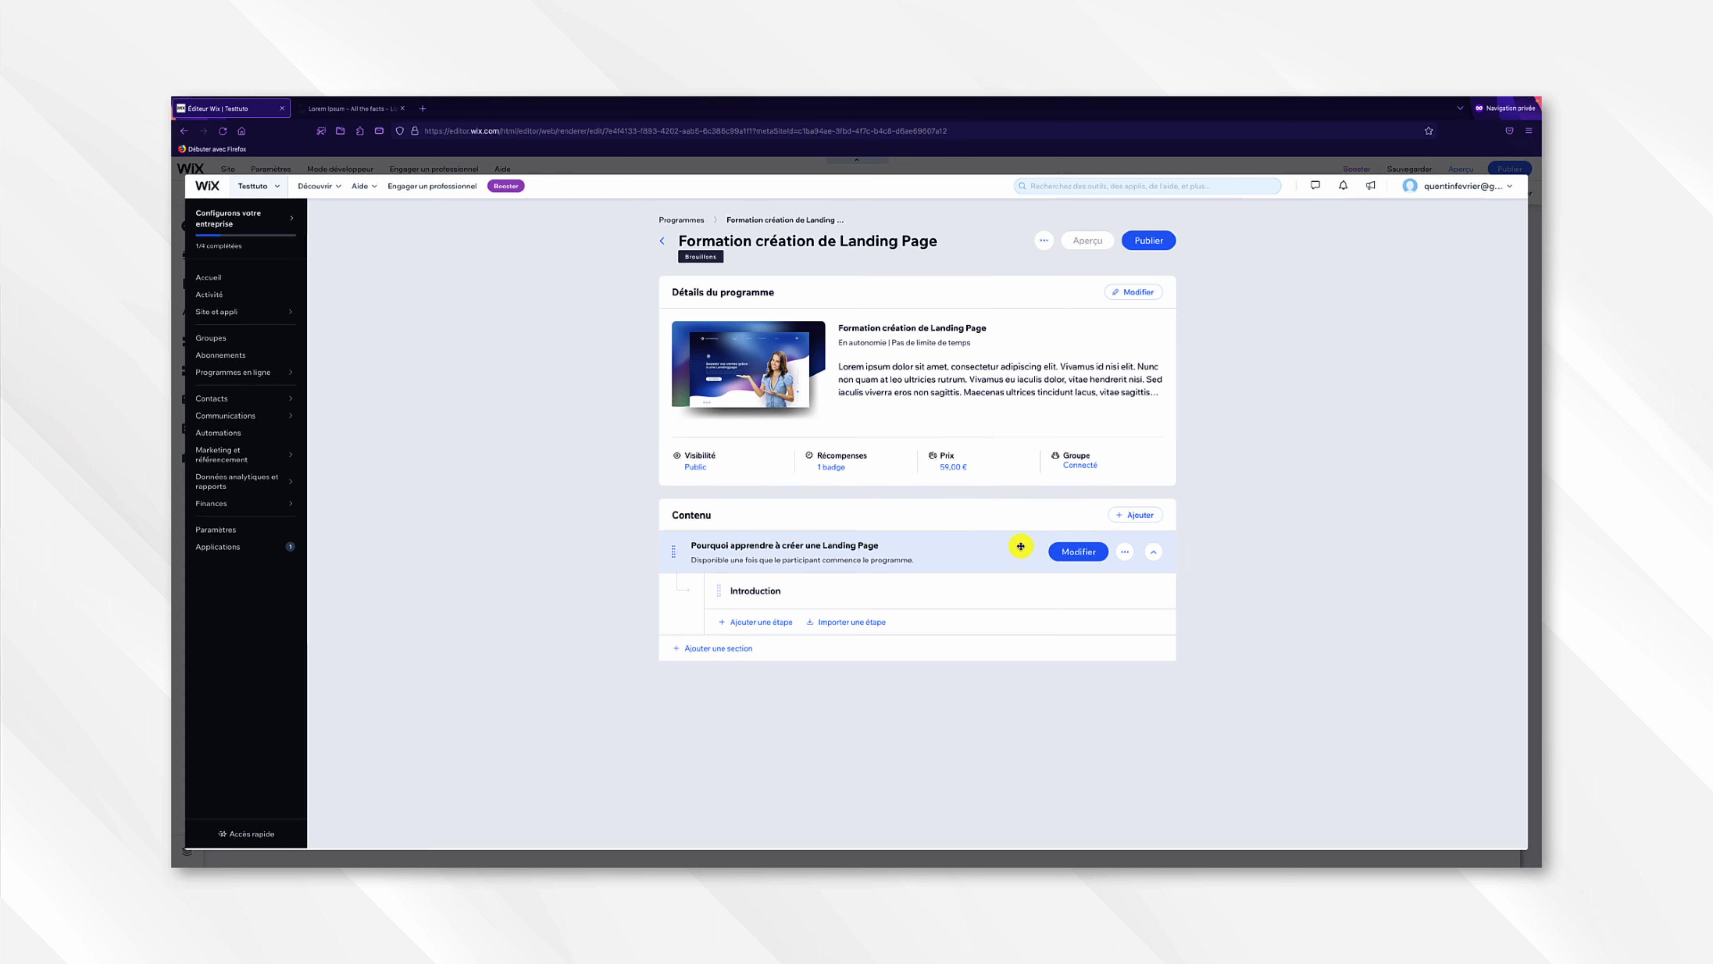
- Add a second step to the section and fill its content with the copied "Suspendisse leo eros" passage
left_click(778, 622)
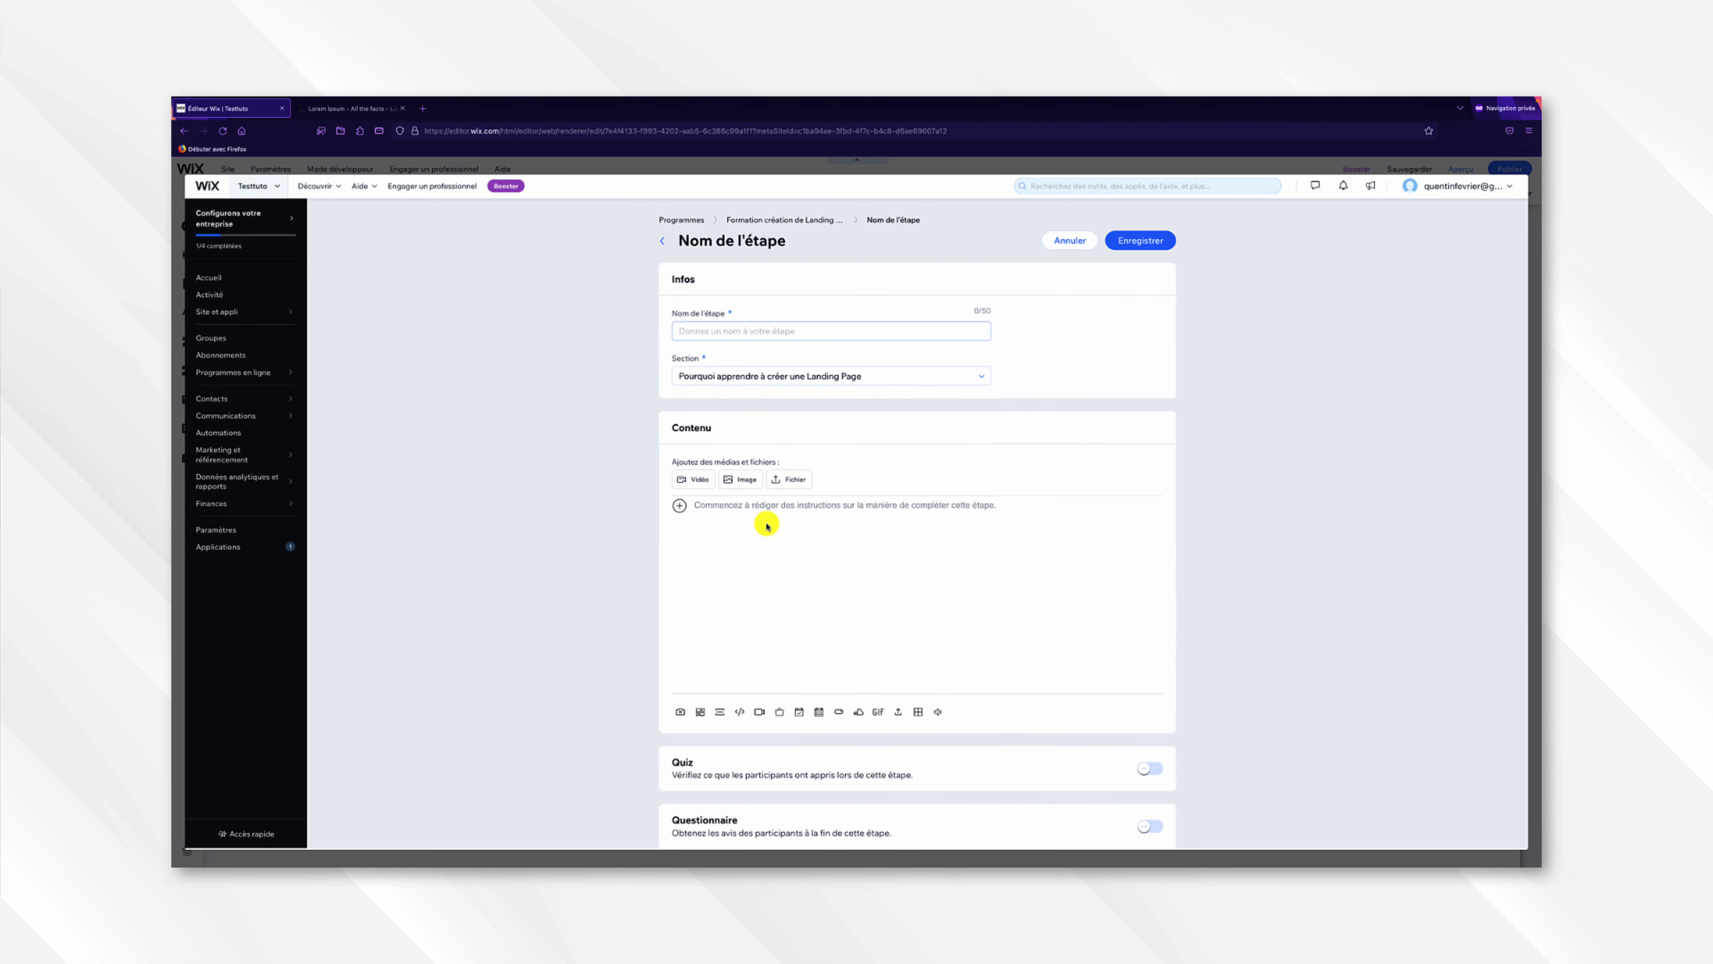
left_click(756, 505)
type("Suspendisse leo eros, tincidunt quis tincidunt at, lobortis non lacus. Cras a vestibulum ipsum, consectetur vulputate arcu. Curabitur ultrices elit in vehicula efficitur. Fusce venenatis massa nec interdum condimentum.")
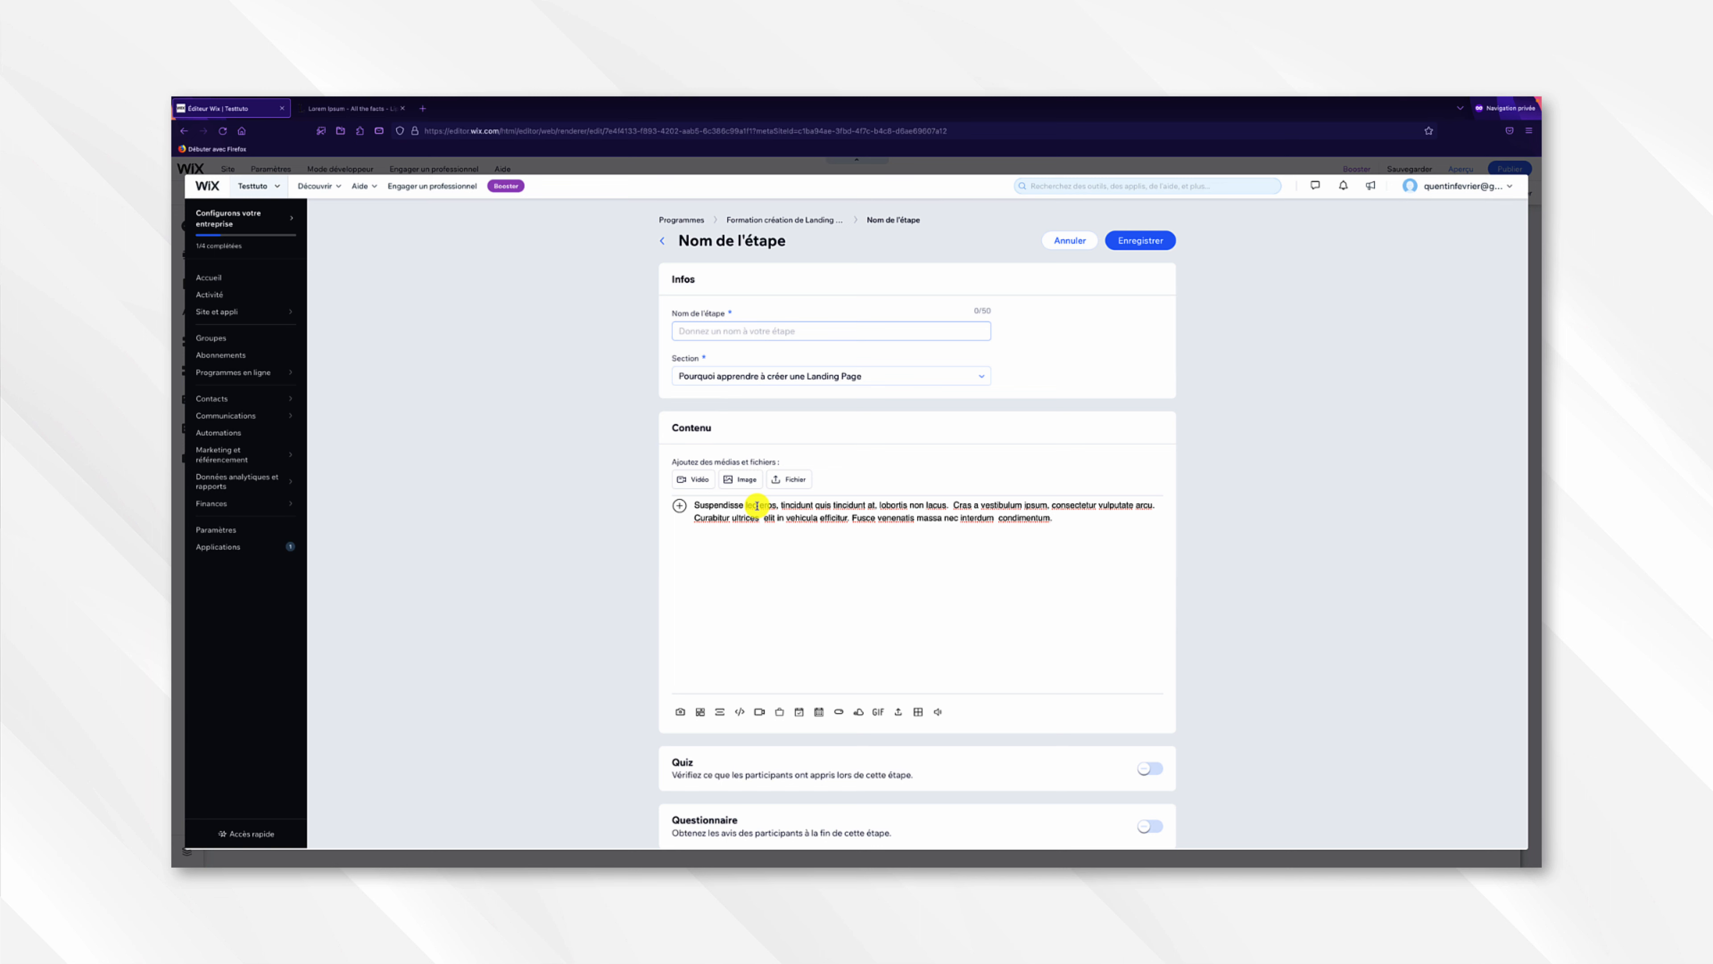
- Add the already uploaded video 2076306.mp4 beneath the new step's text, with a blank line between them
left_click(698, 479)
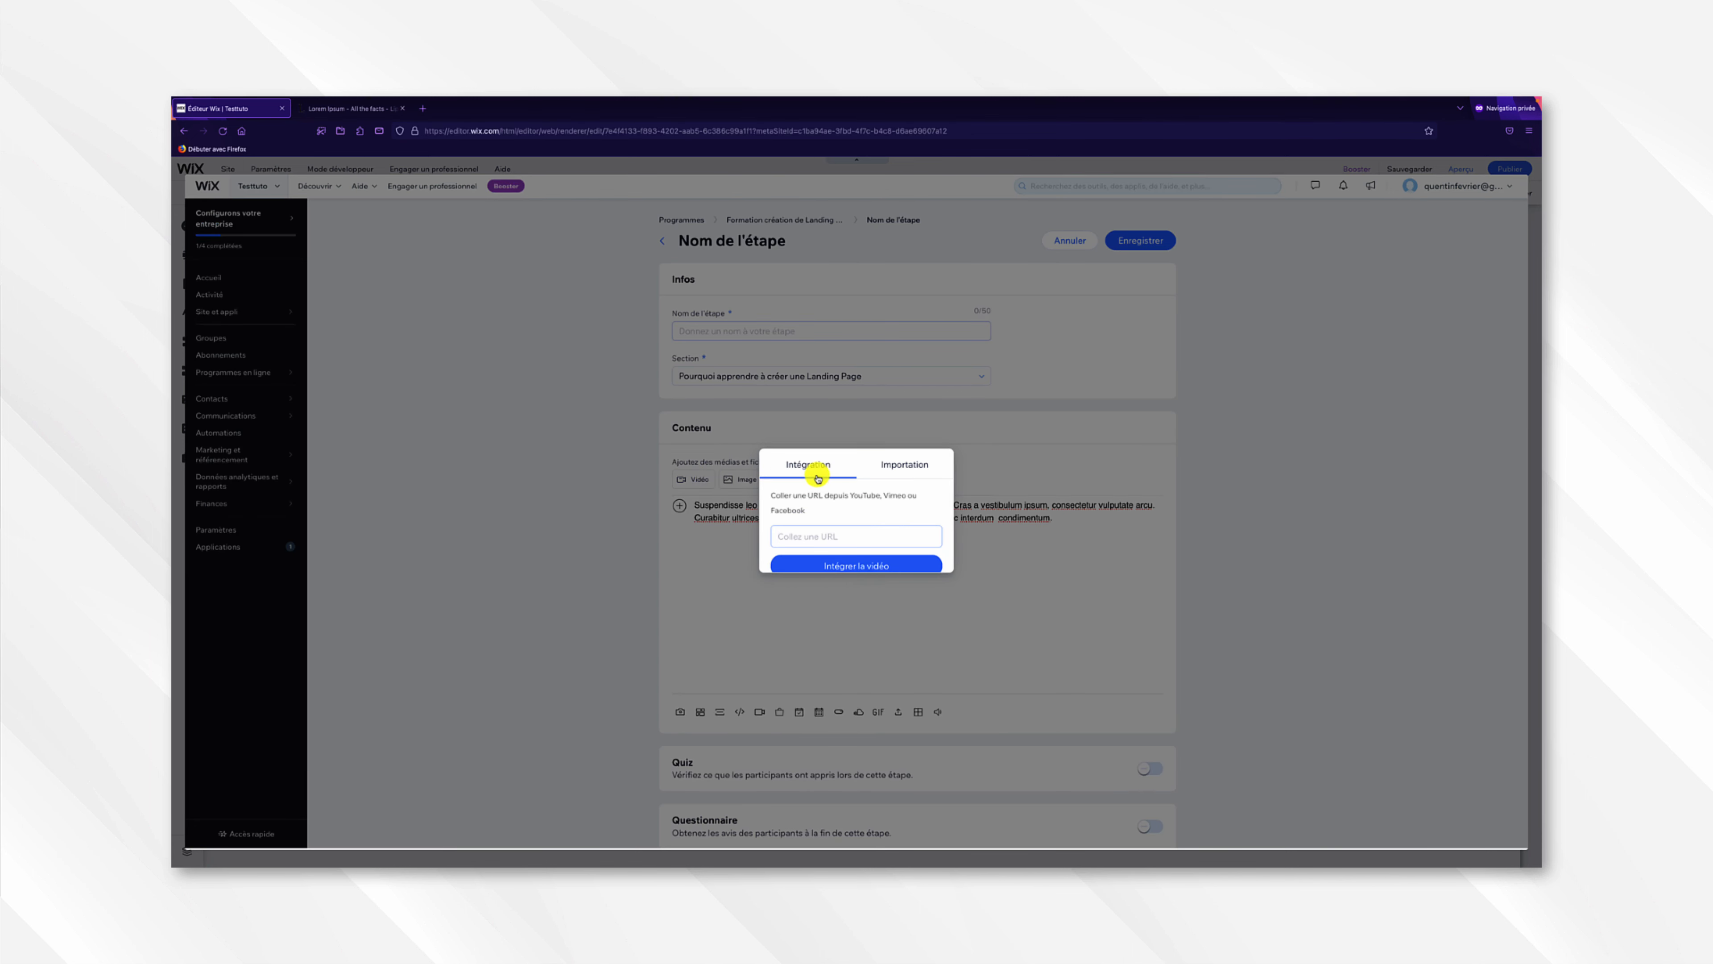
left_click(894, 469)
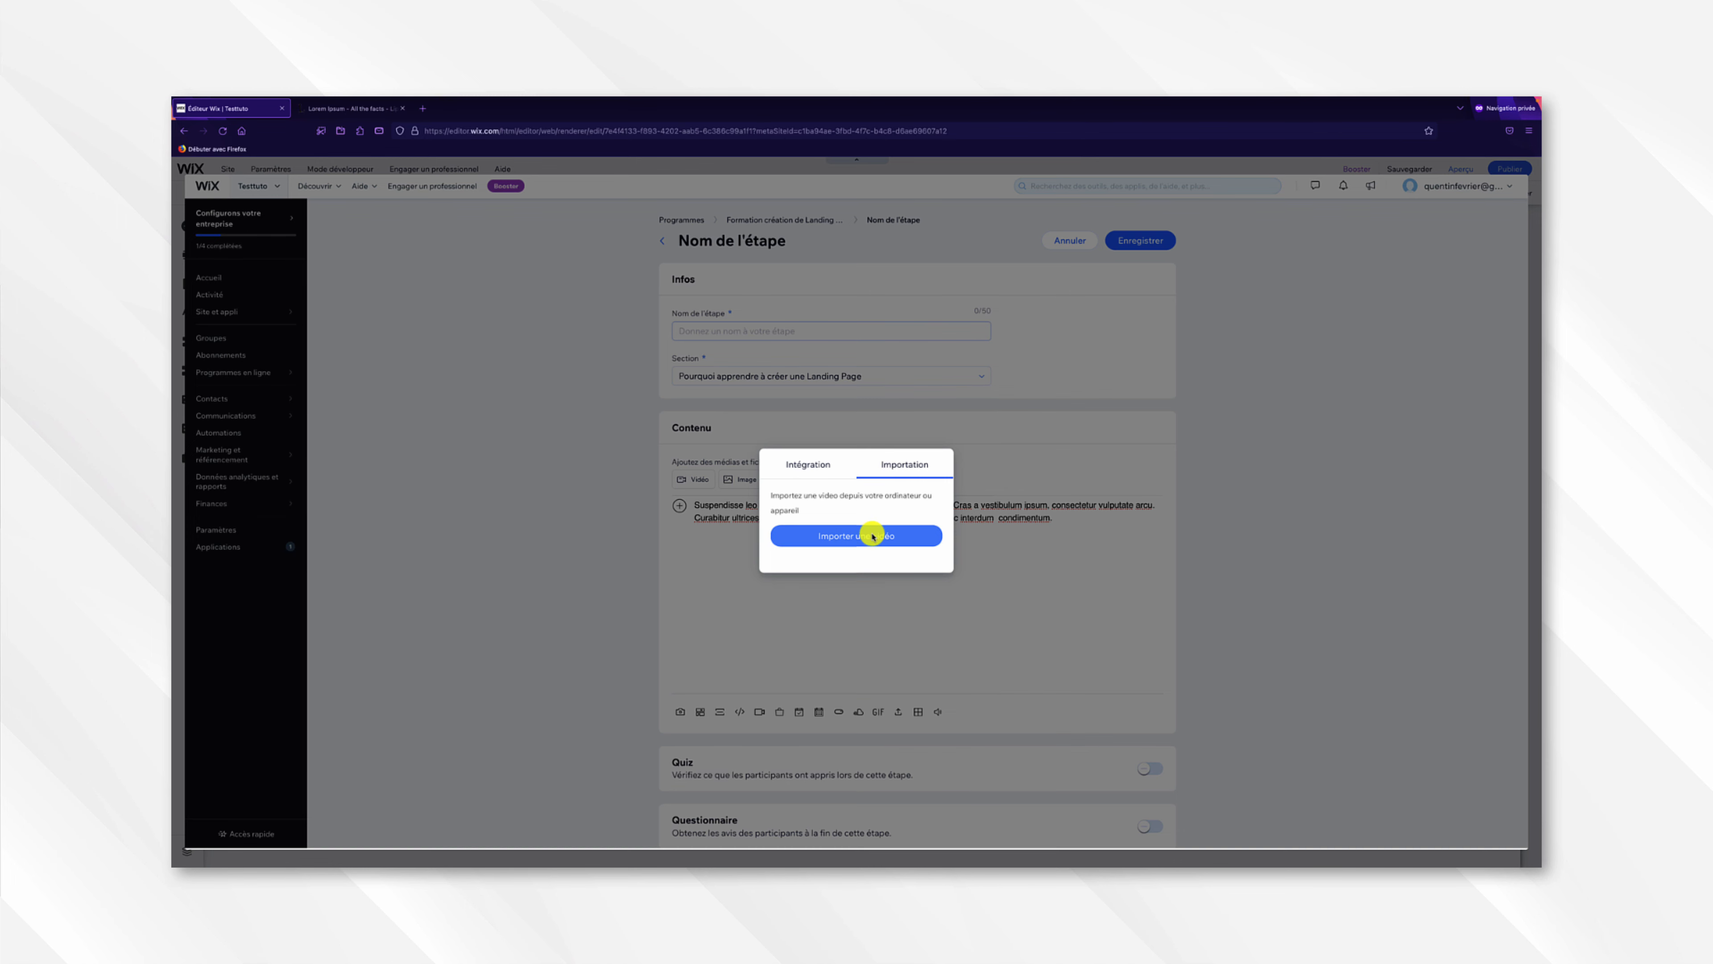
left_click(872, 534)
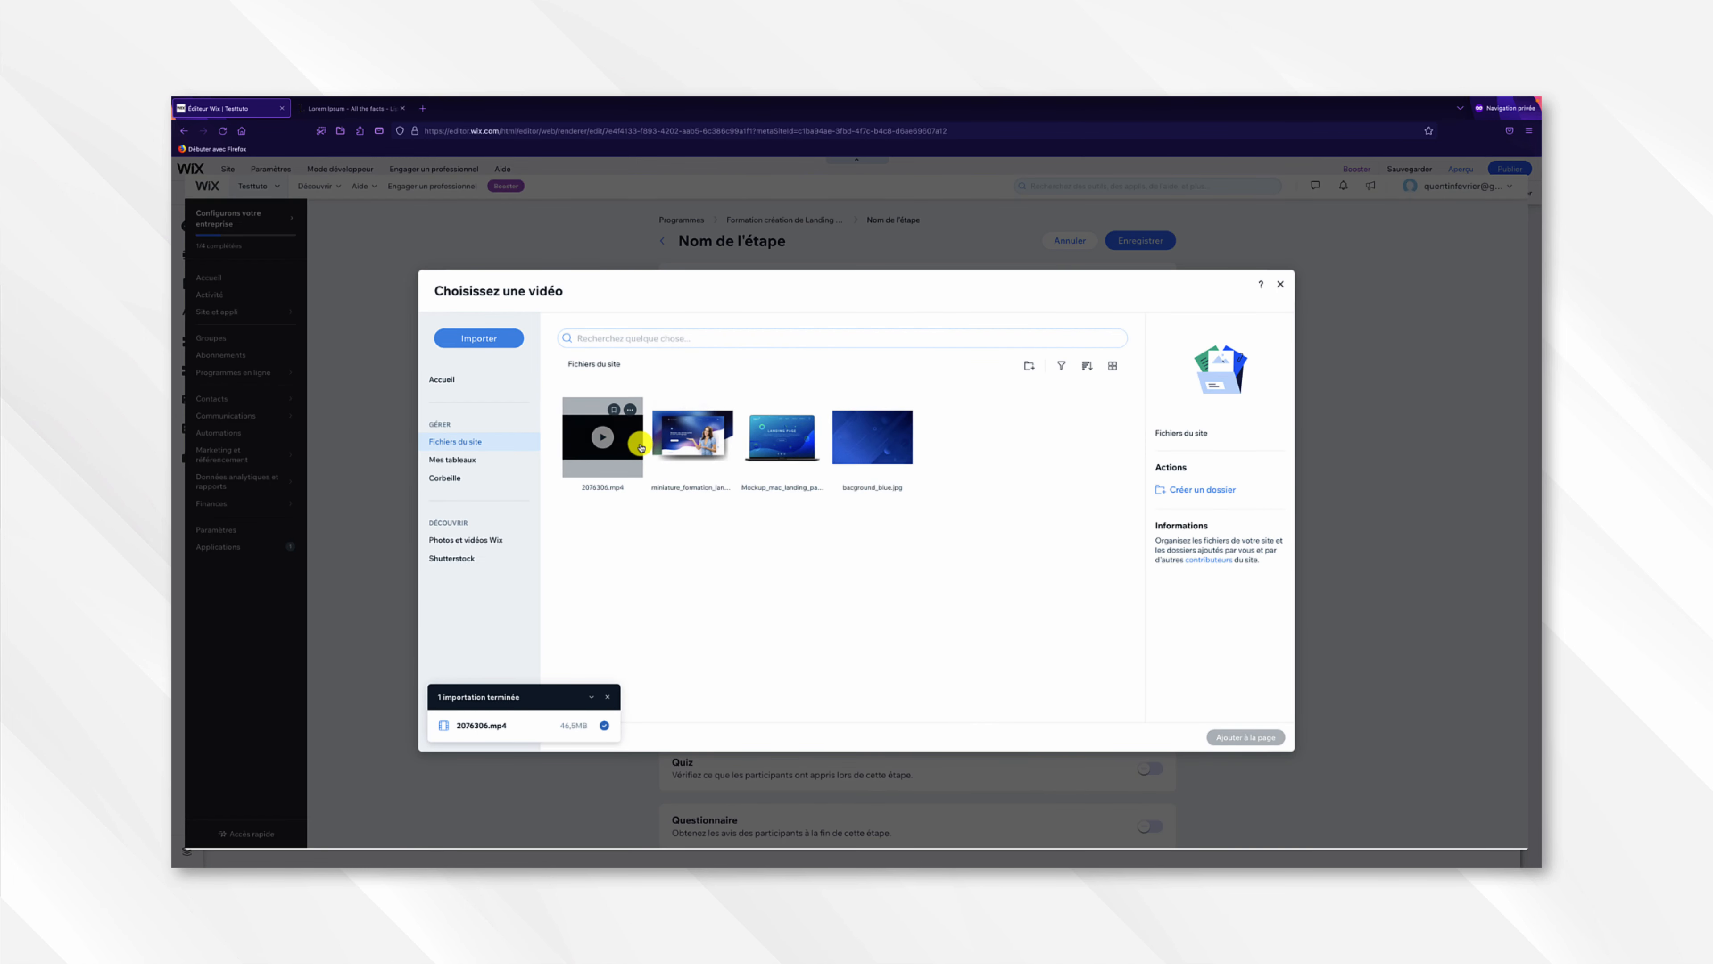
left_click(637, 445)
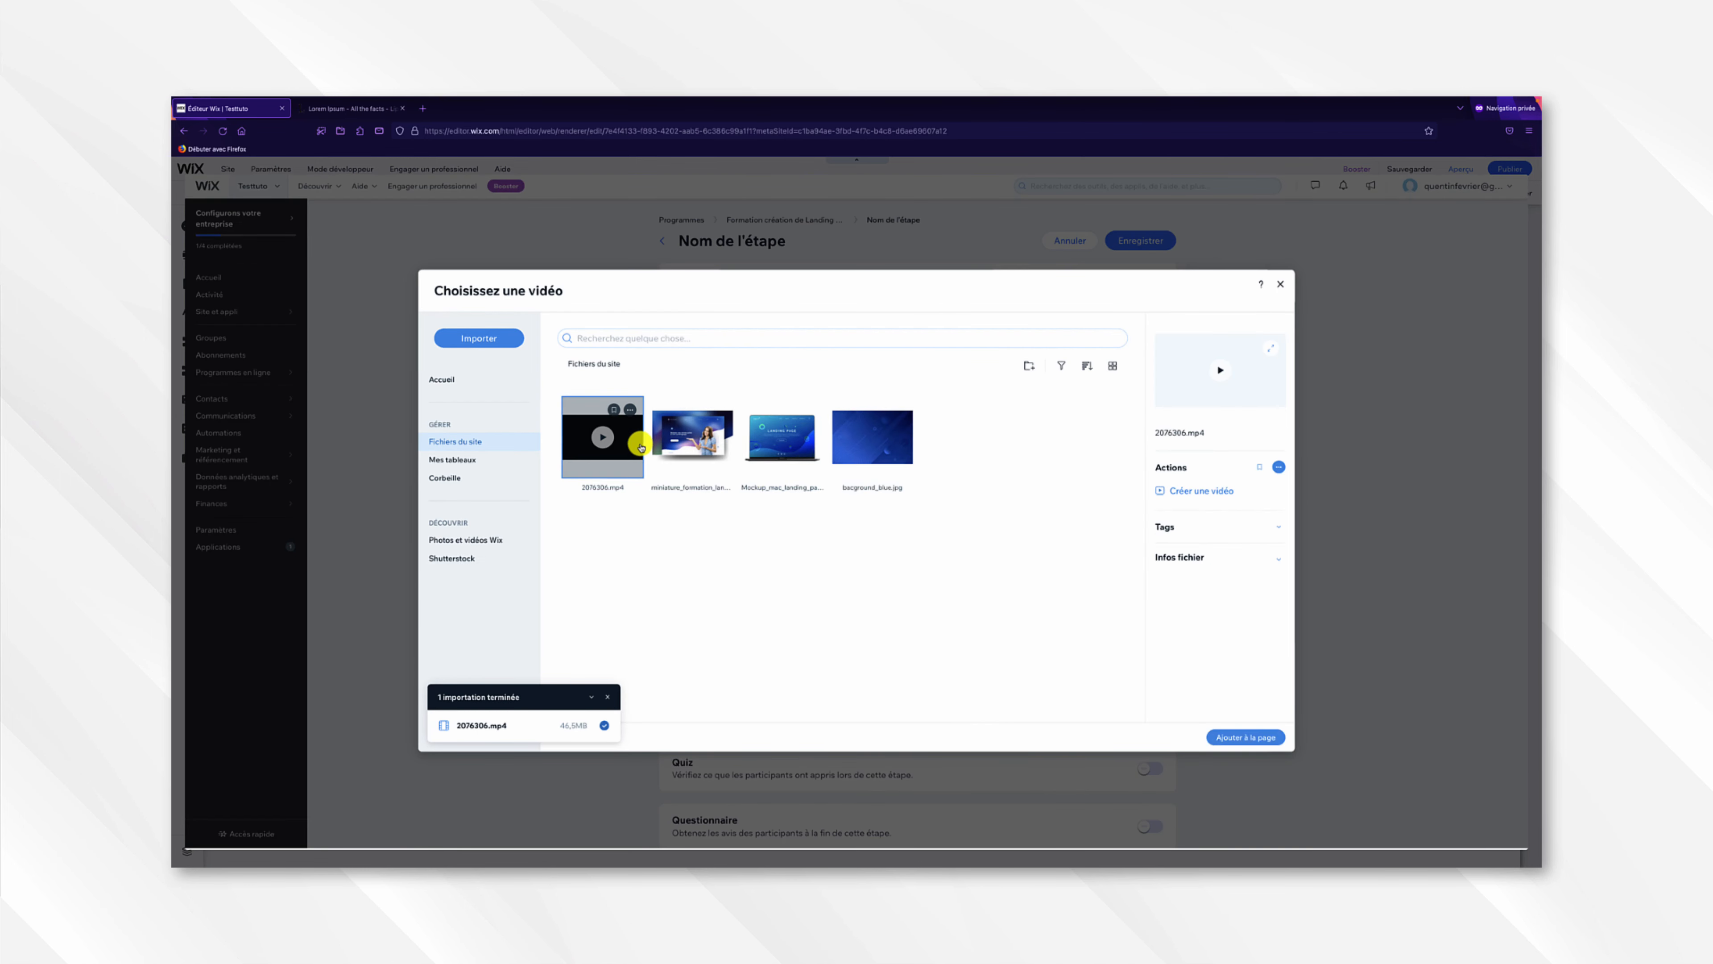
left_click(1232, 736)
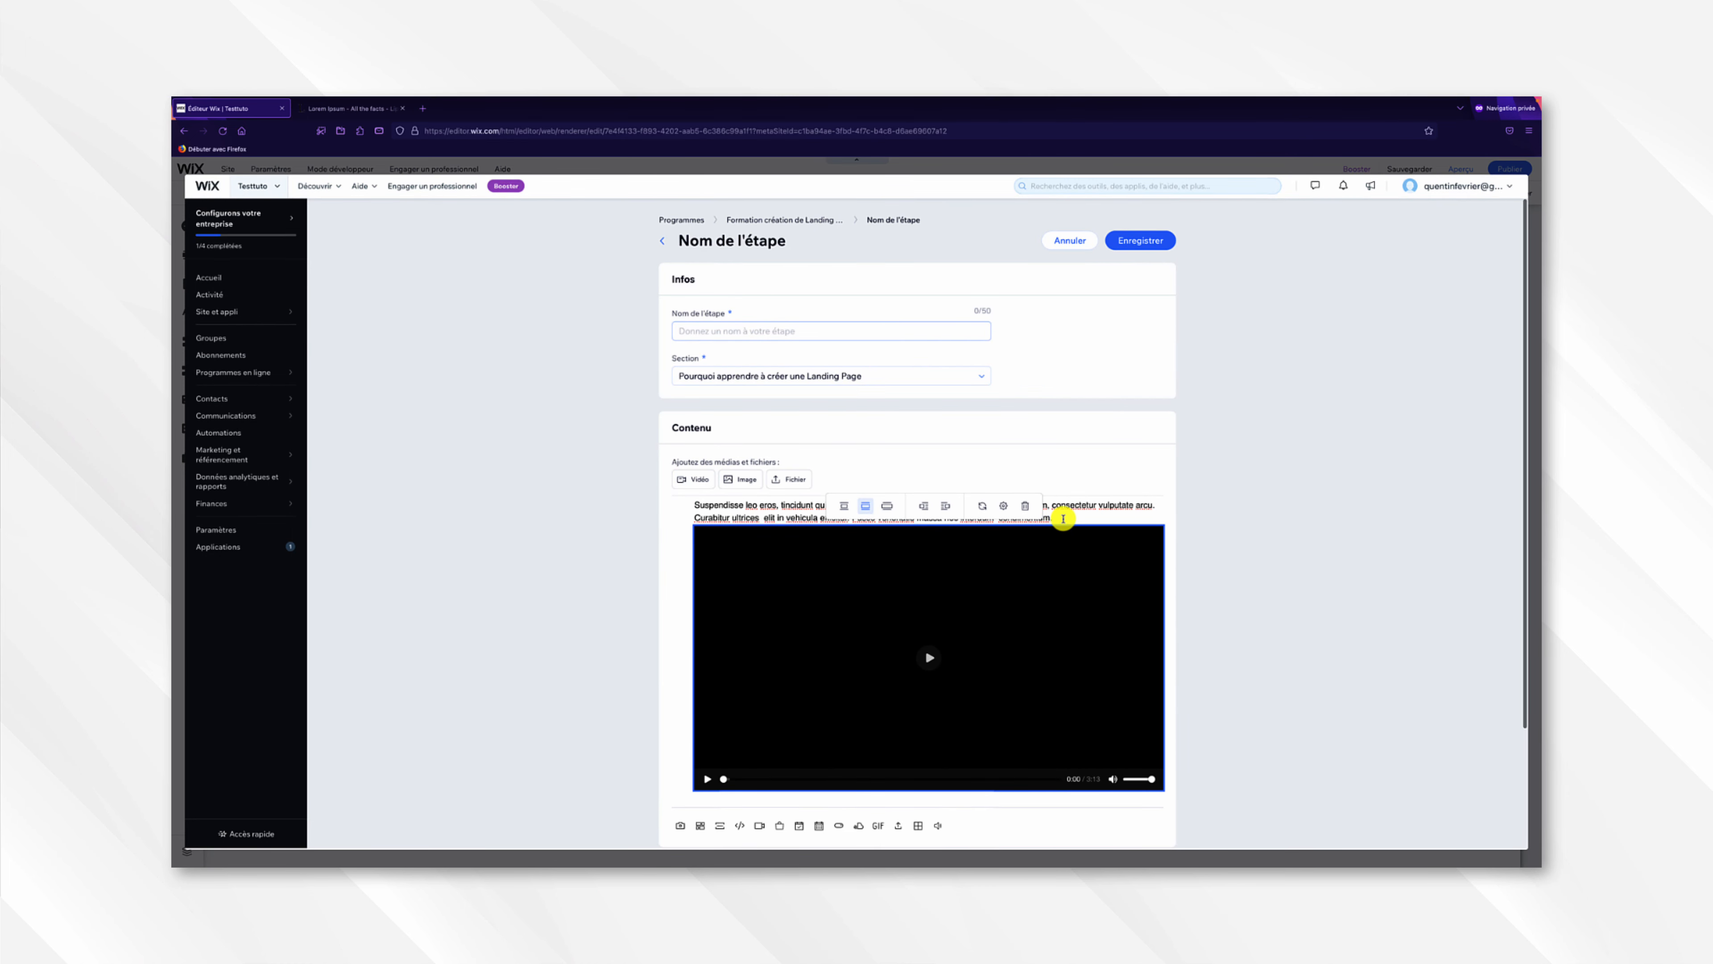
left_click(1063, 518)
key("Return")
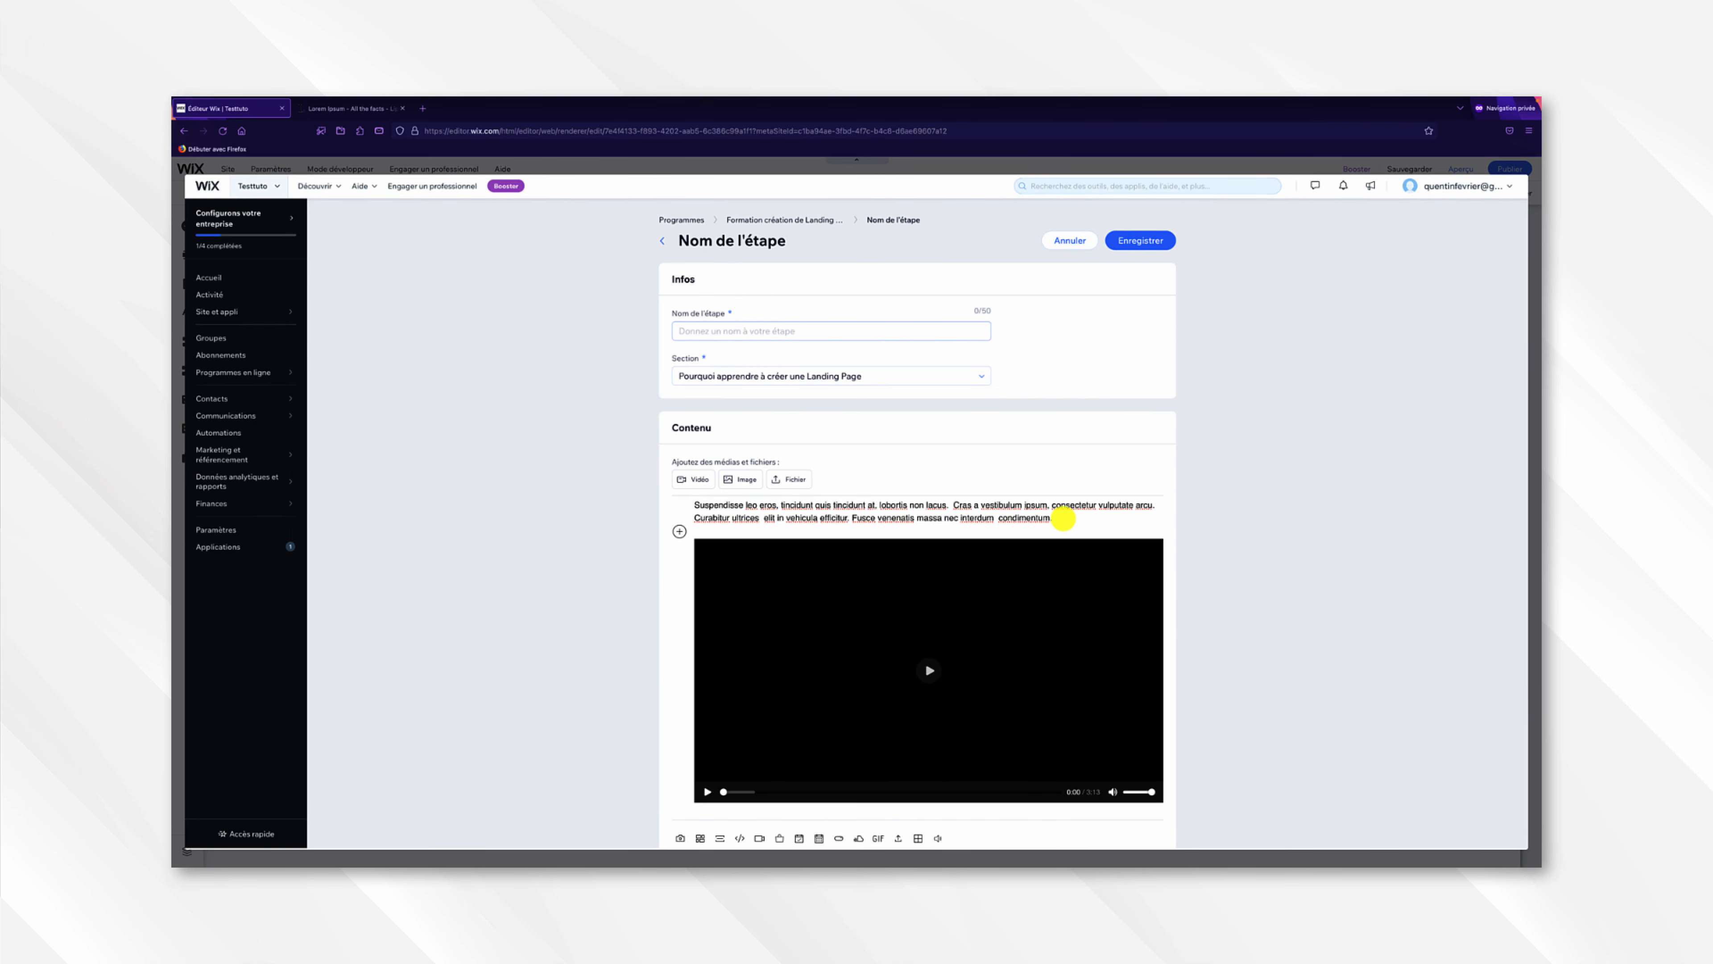
- Name the new step "zr,ios,fsoi" and save it
left_click(898, 329)
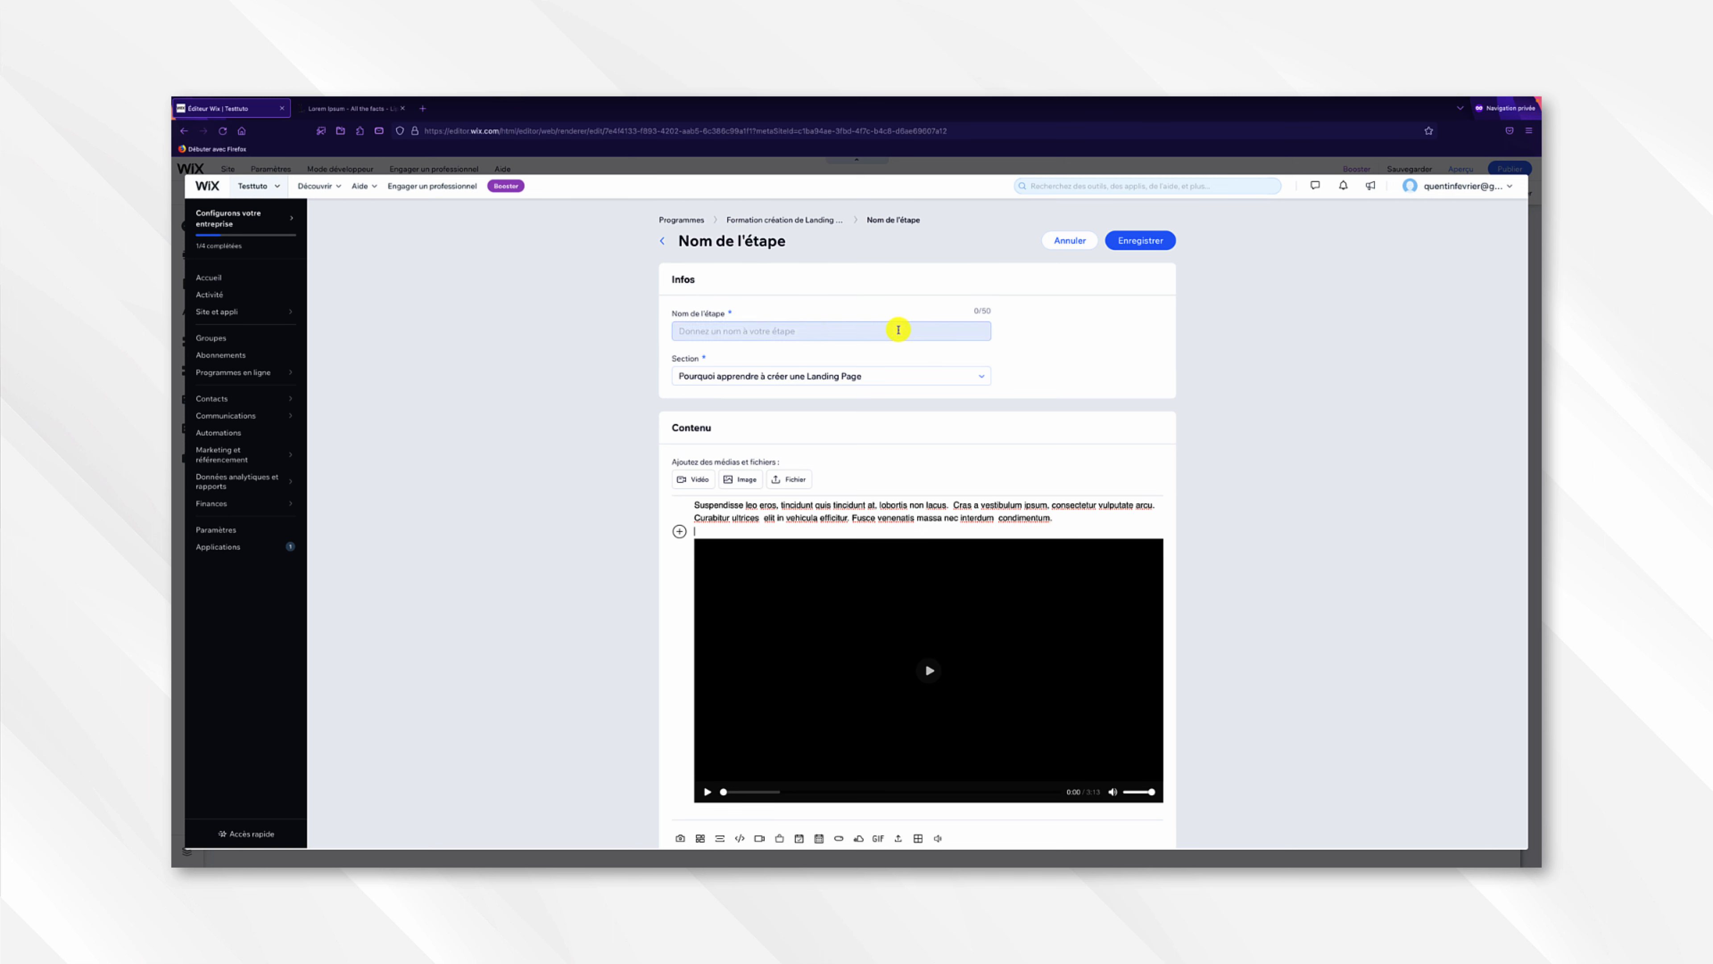
type("zr,ios,fsoi")
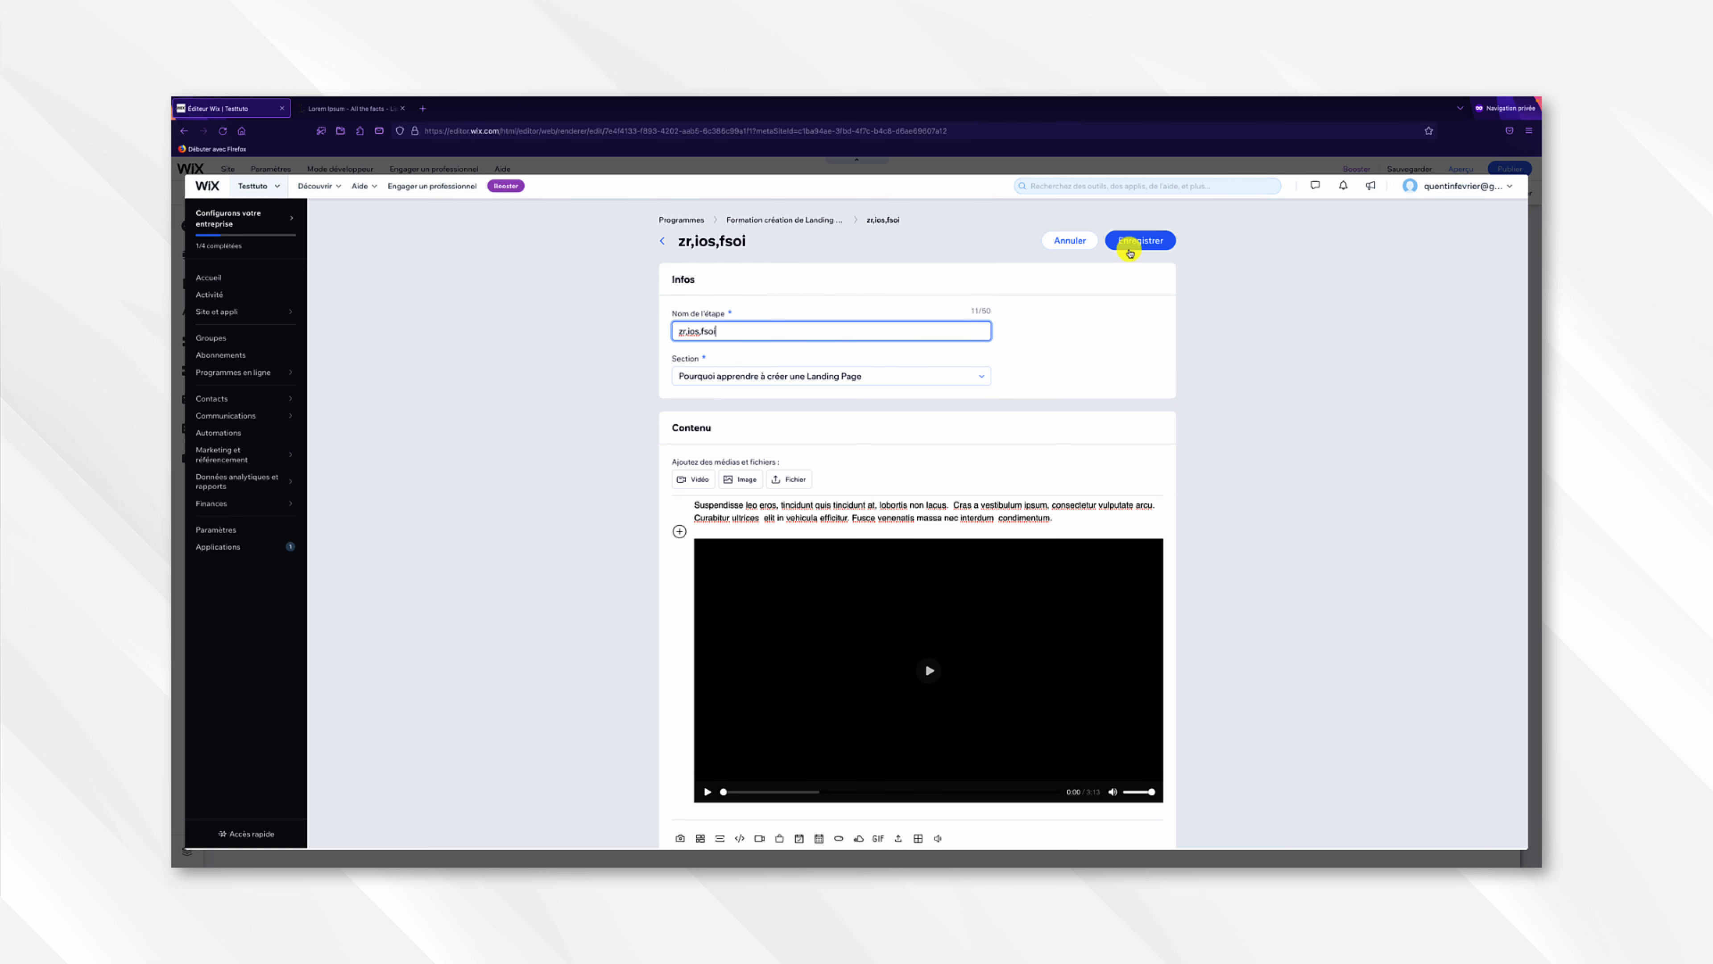
left_click(1131, 243)
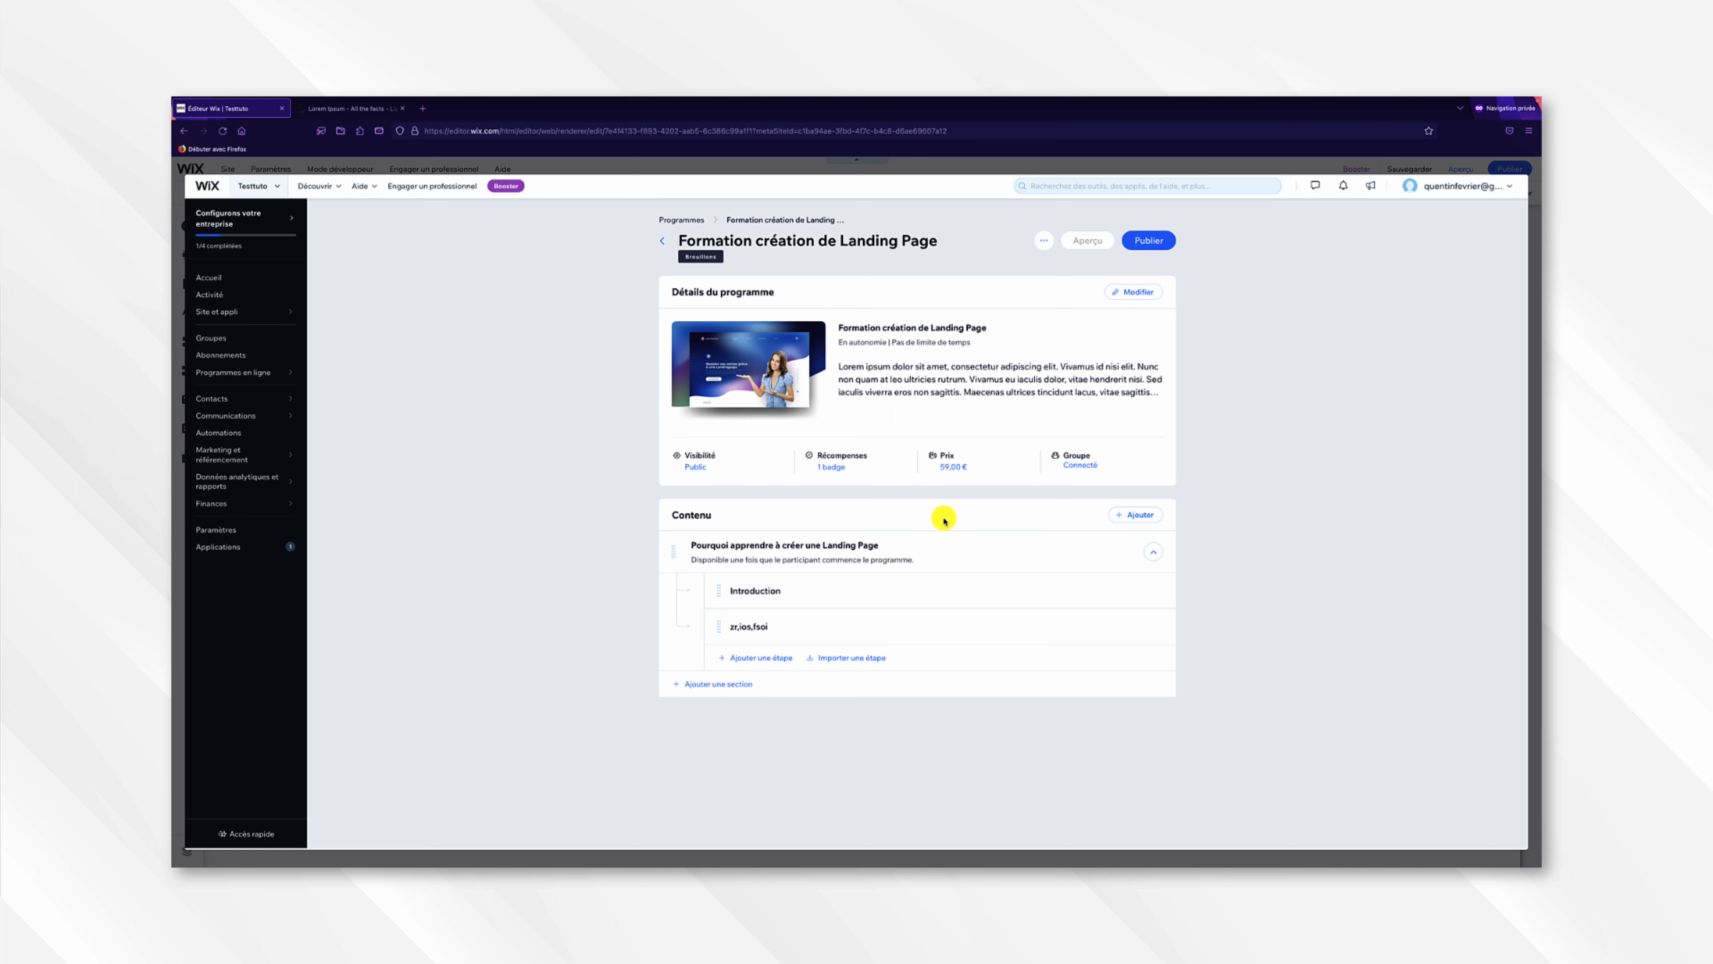
- Add a new section to the program and name it "Créer une maquette"
left_click(732, 686)
left_click(798, 328)
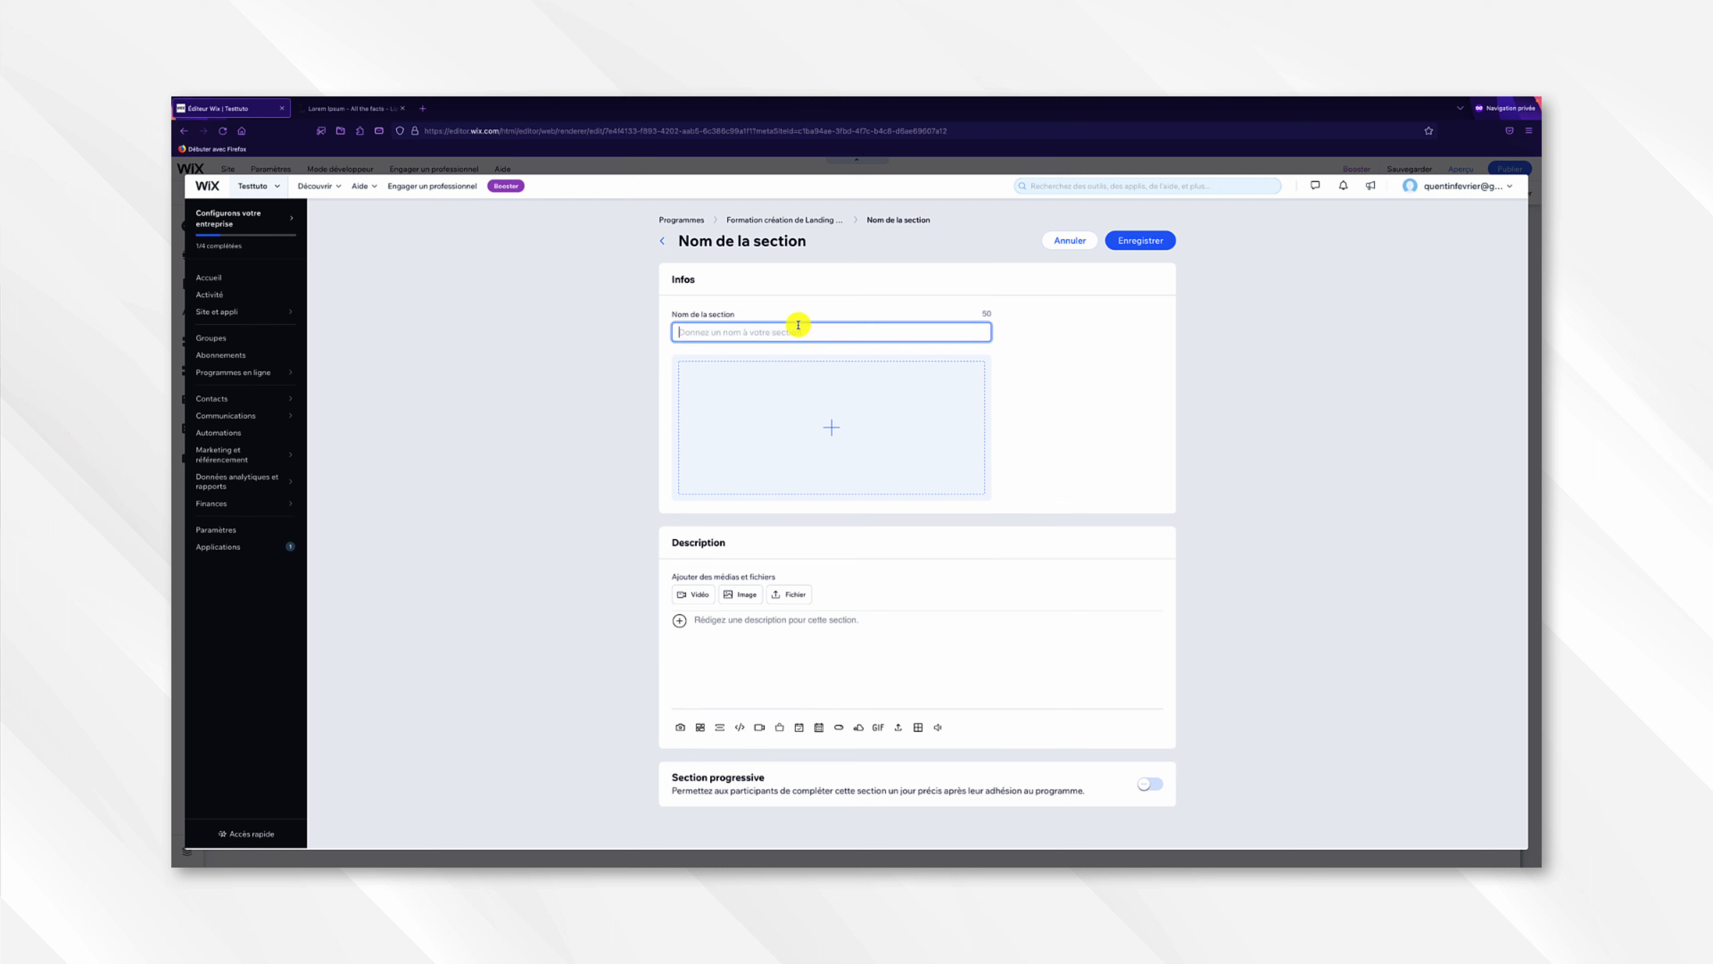
type("Créer une maquette")
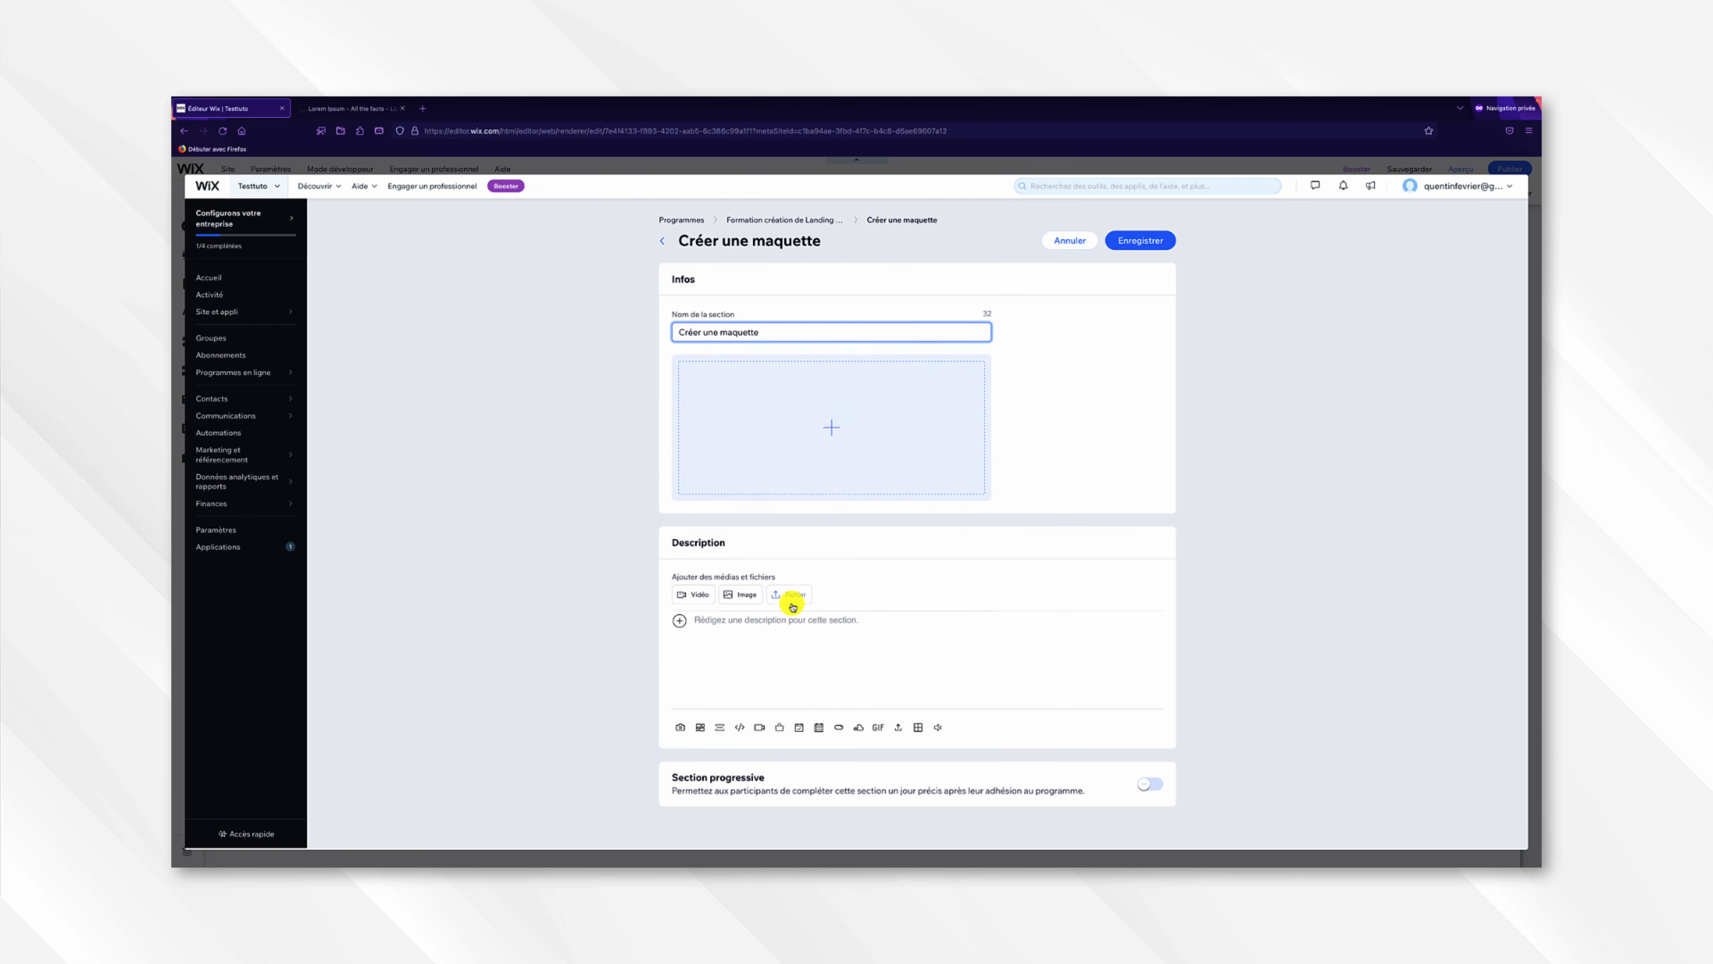
- Fill the "Créer une maquette" section's description with the copied "Suspendisse leo eros" passage and save the section
left_click(785, 621)
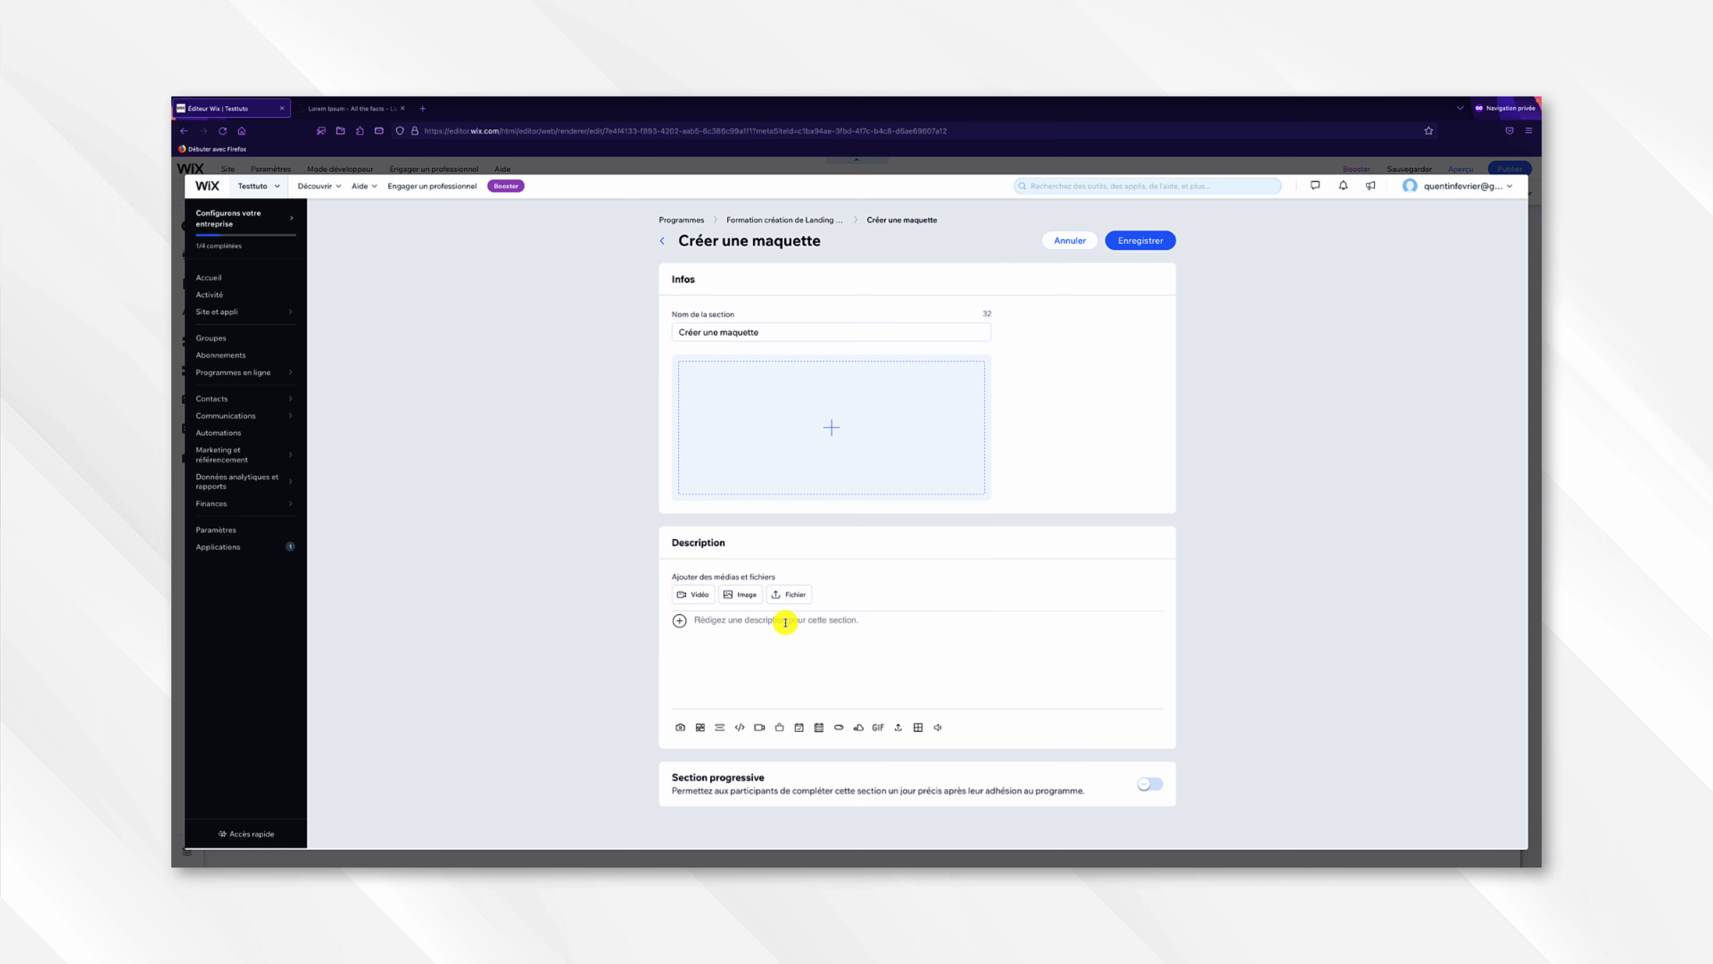
type("Suspendisse leo eros, tincidunt quis tincidunt at, lobortis non lacus. Cras a vestibulum ipsum, consectetur vulputate arcu. Curabitur ultrices elit in vehicula efficitur. Fusce venenatis massa nec interdum condimentum.")
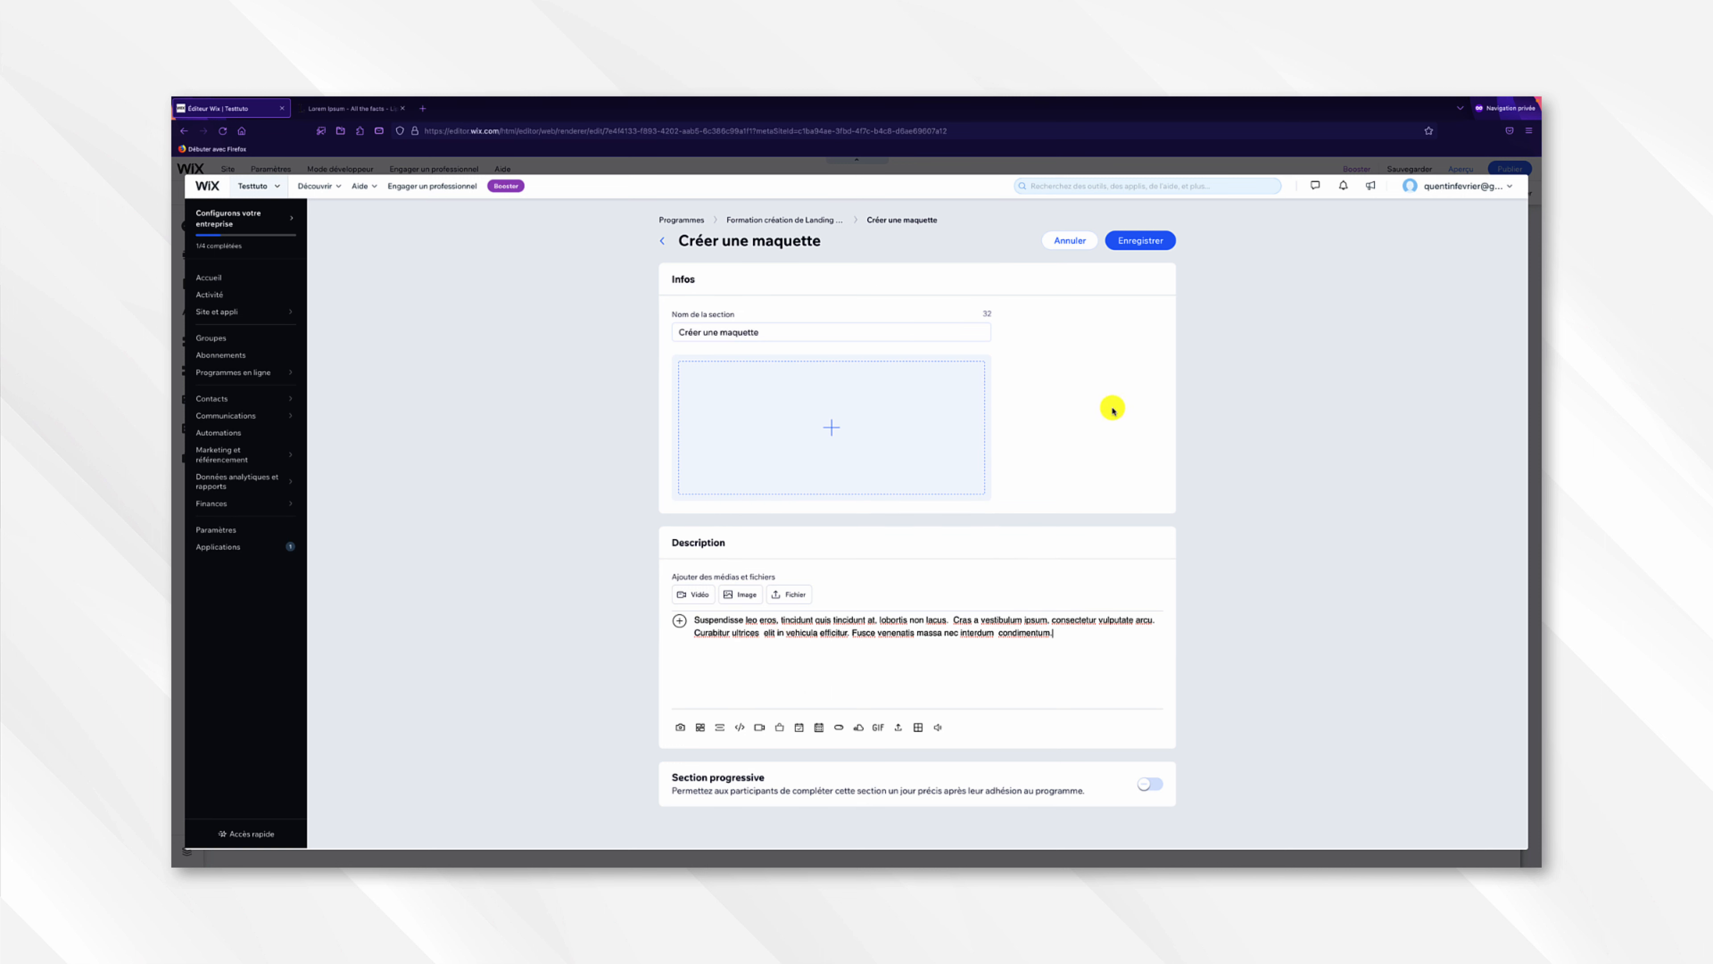
left_click(1126, 251)
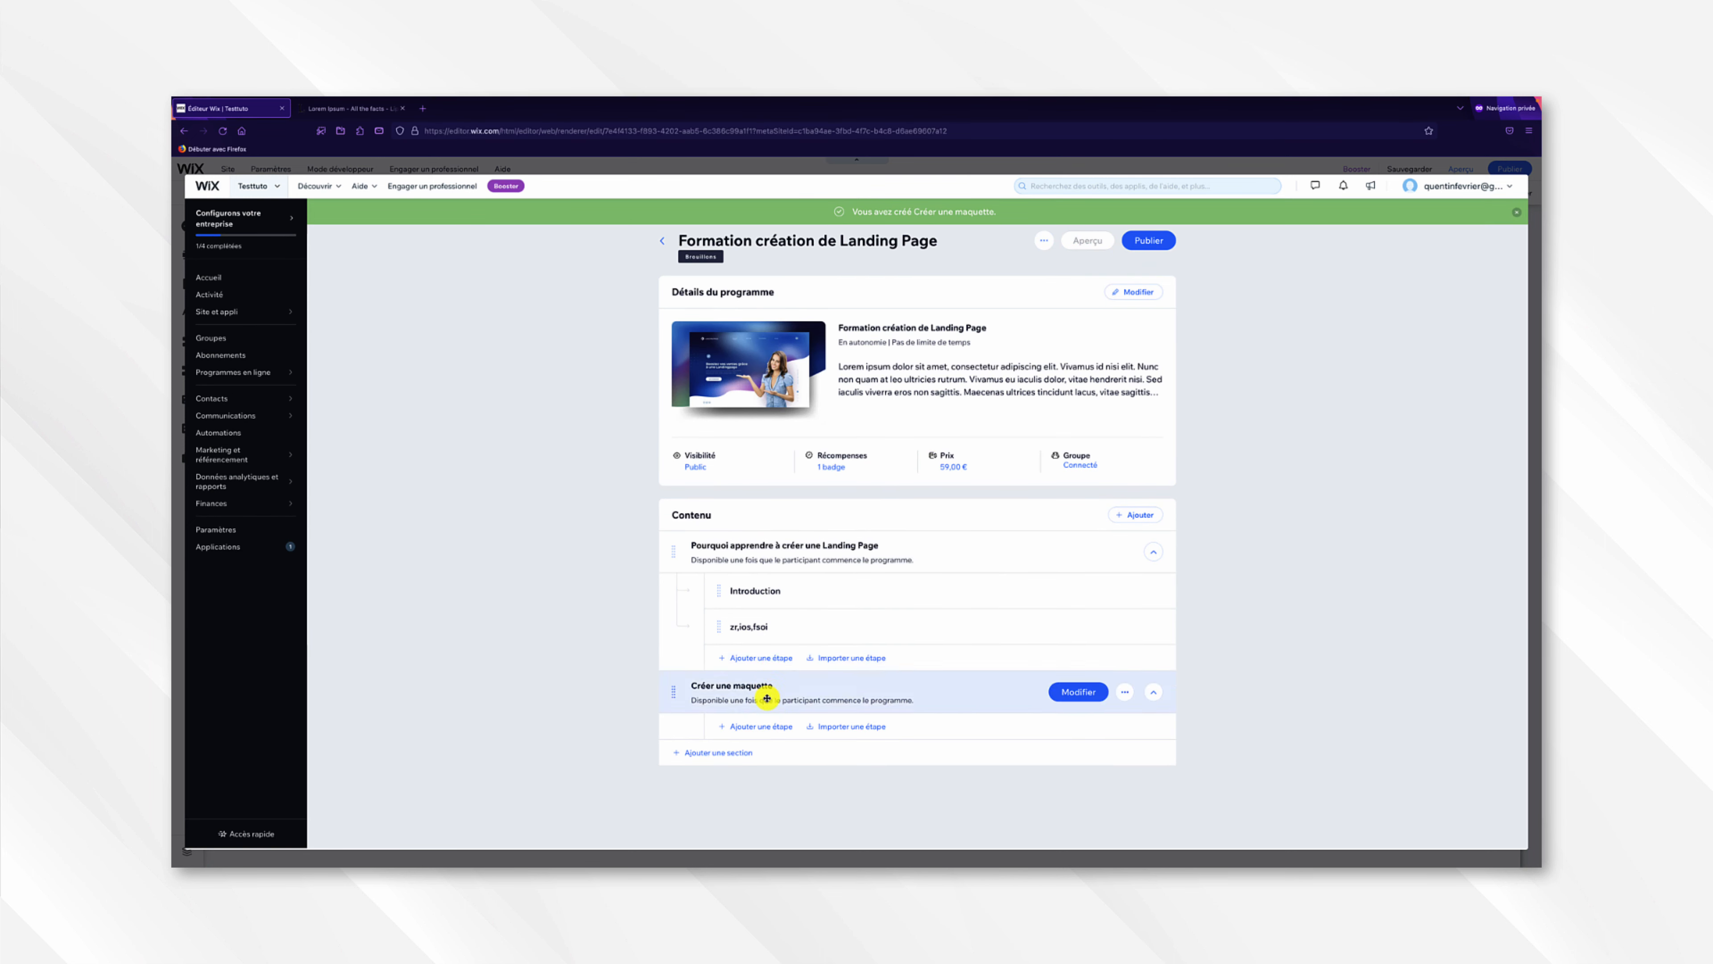
- Add a step named "zarztz" to the "Créer une maquette" section and fill its content with the copied "Suspendisse leo eros" passage
left_click(772, 727)
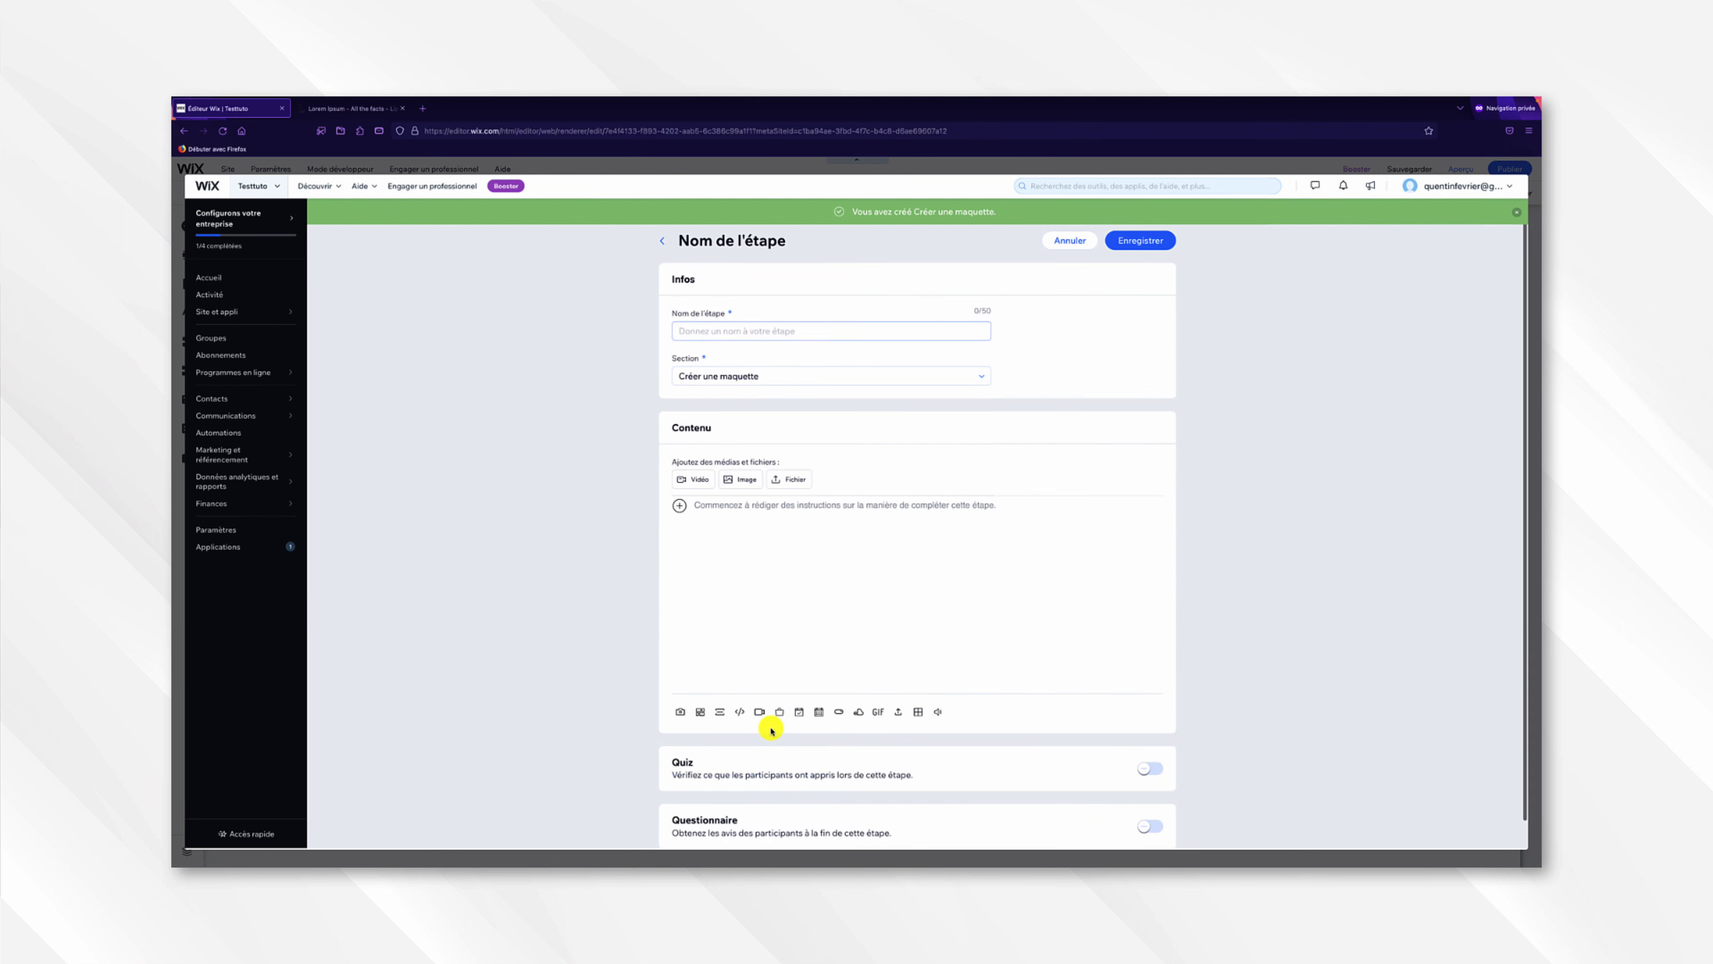
left_click(760, 330)
type("zarztz")
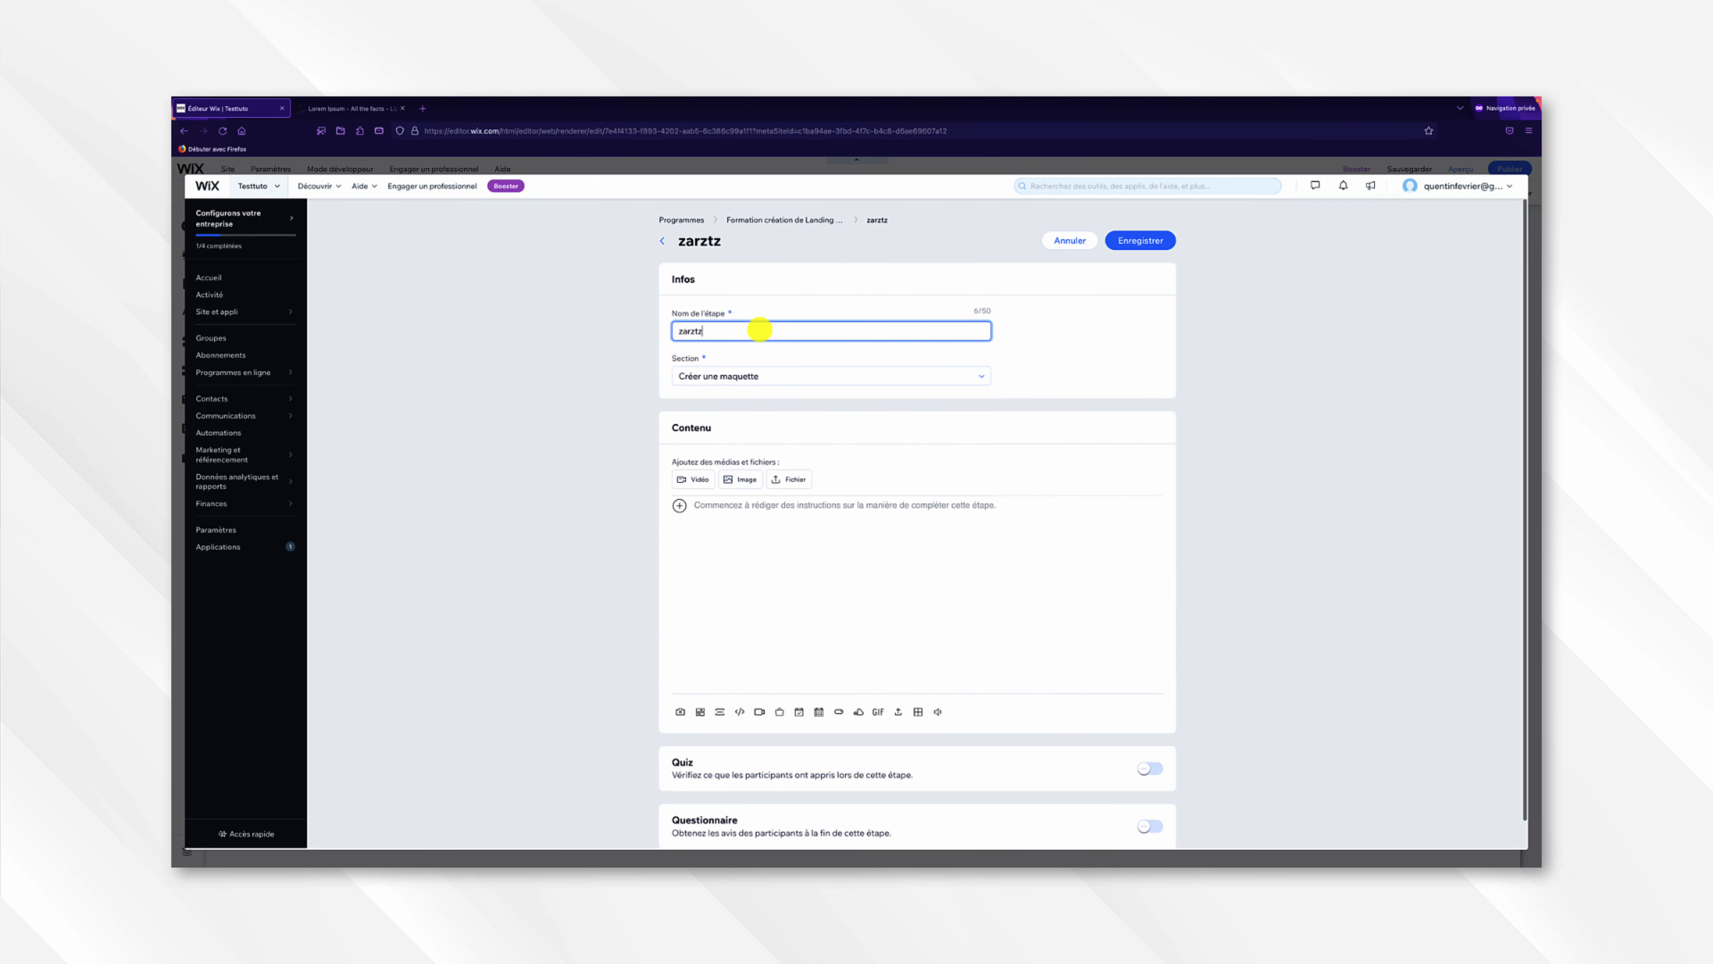
left_click(741, 507)
type("Suspendisse leo eros, tincidunt quis tincidunt at, lobortis non lacus.  Cras a vestibulum ipsum, consectetur vulputate arcu. Curabitur ultrices  elit in vehicula efficitur. Fusce venenatis massa nec interdum  condimentum.")
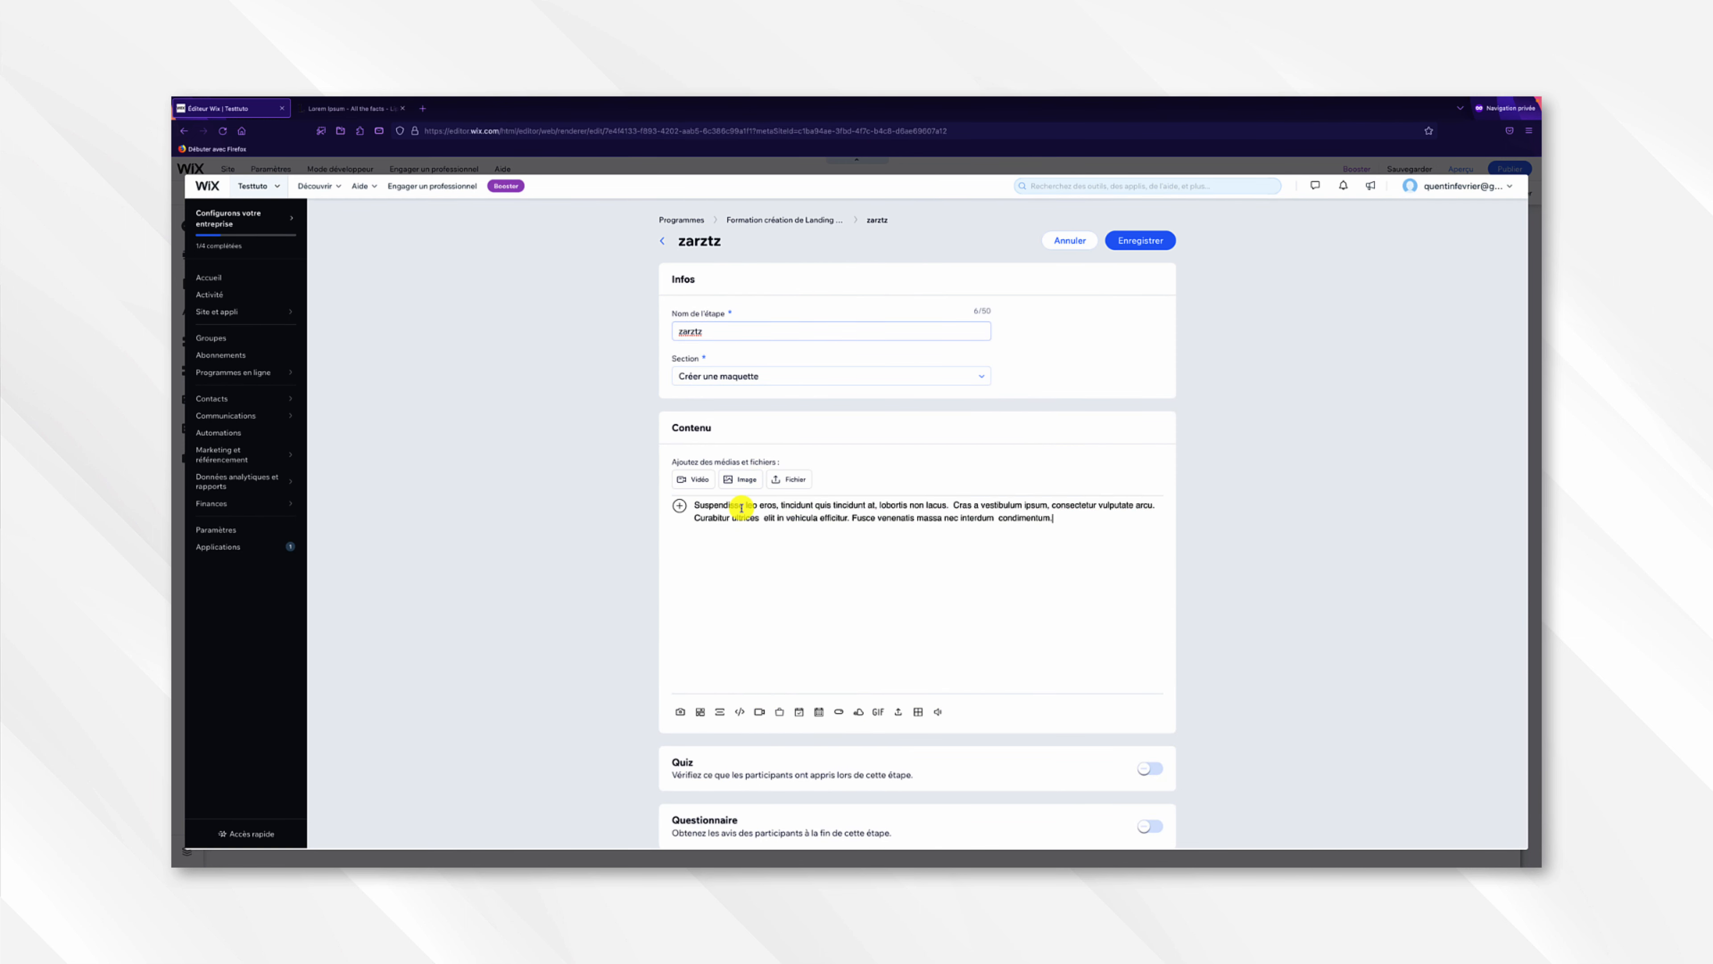
- Add the already uploaded video 2076306.mp4 to the "zarztz" step's content and save the step
left_click(693, 480)
left_click(880, 465)
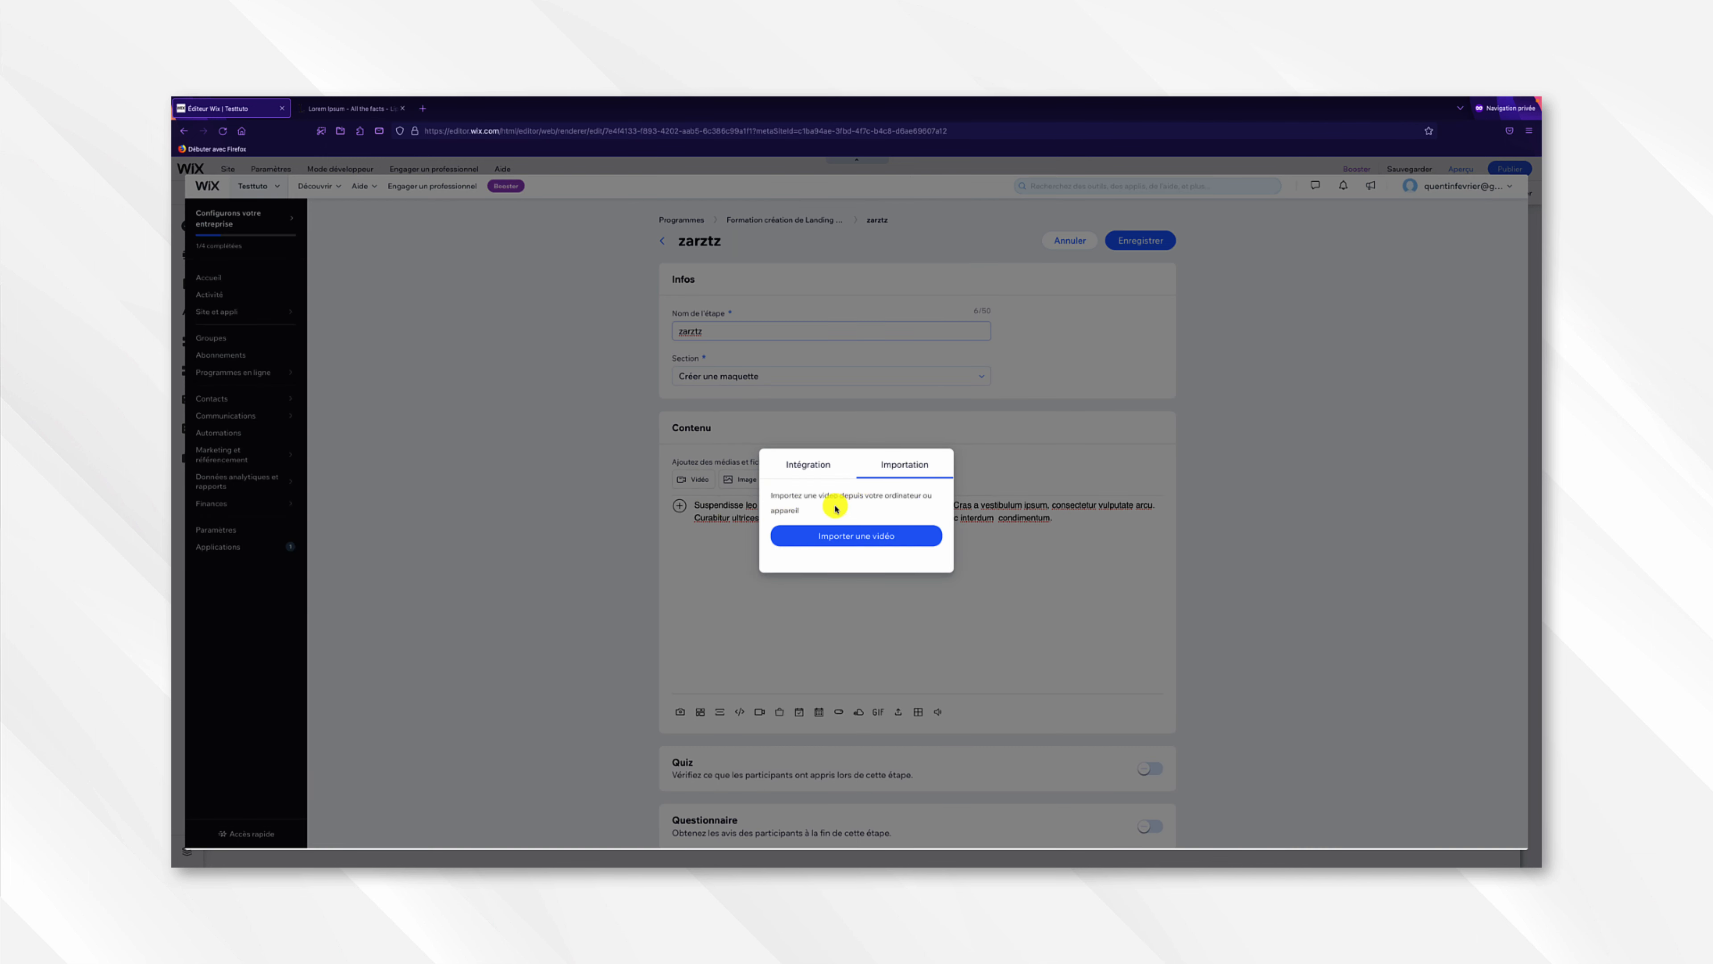
left_click(834, 535)
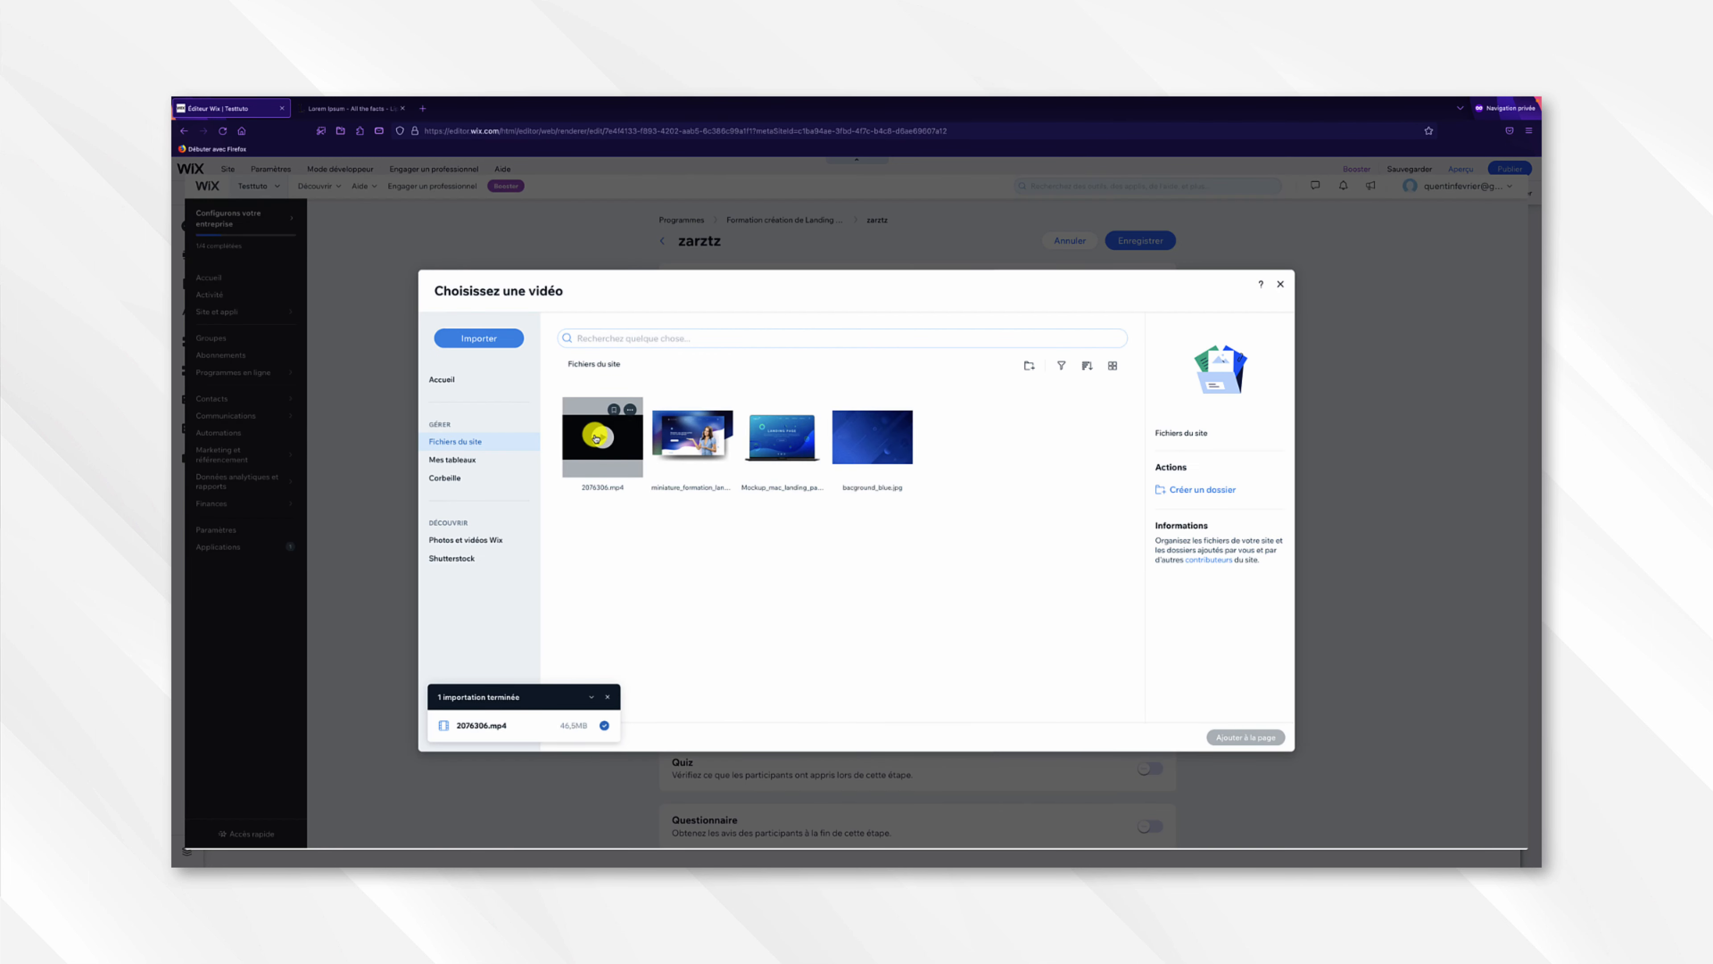
left_click(596, 437)
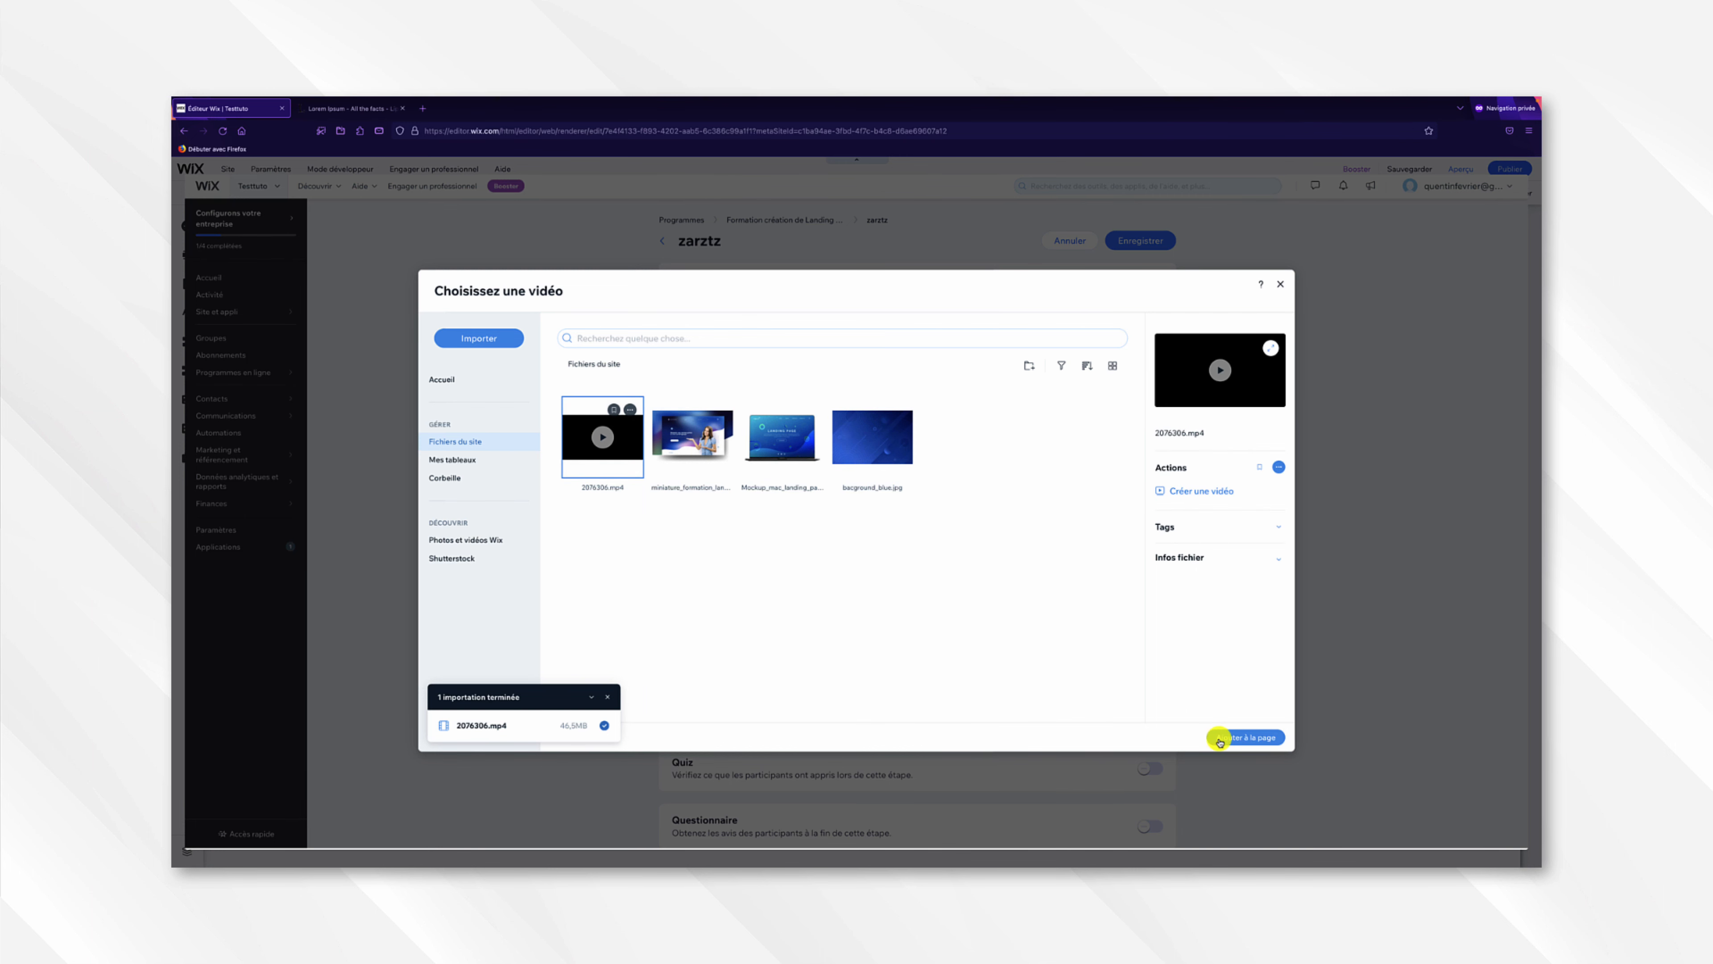
left_click(1220, 741)
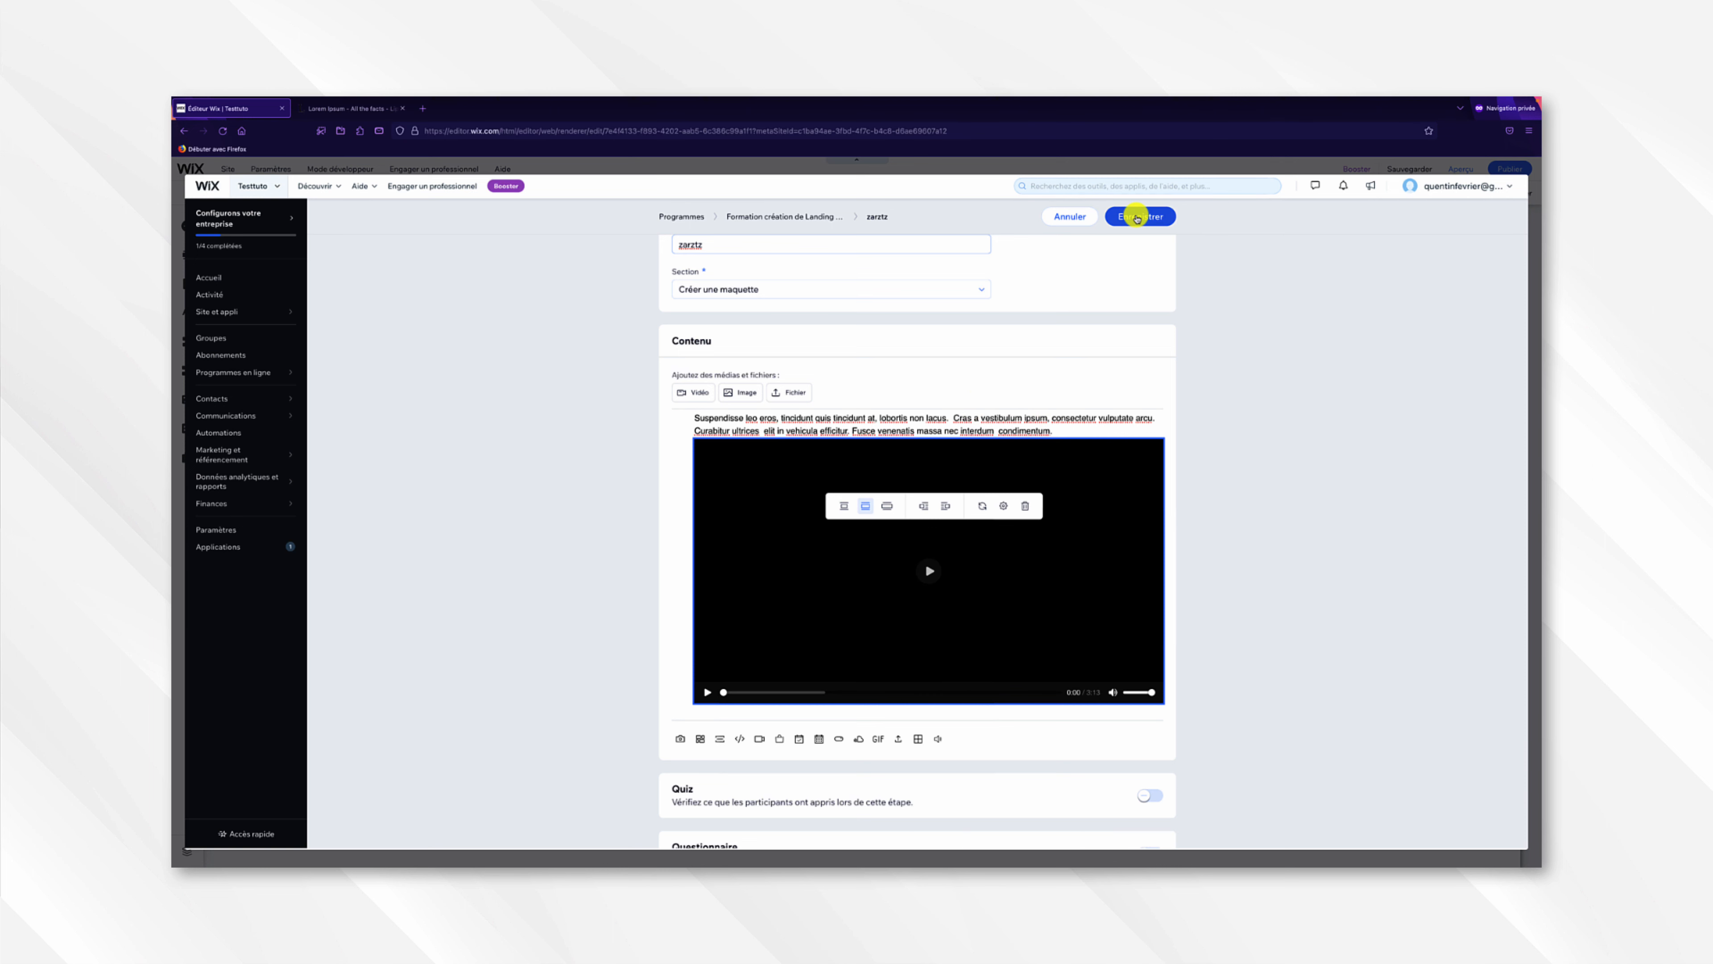
left_click(1137, 217)
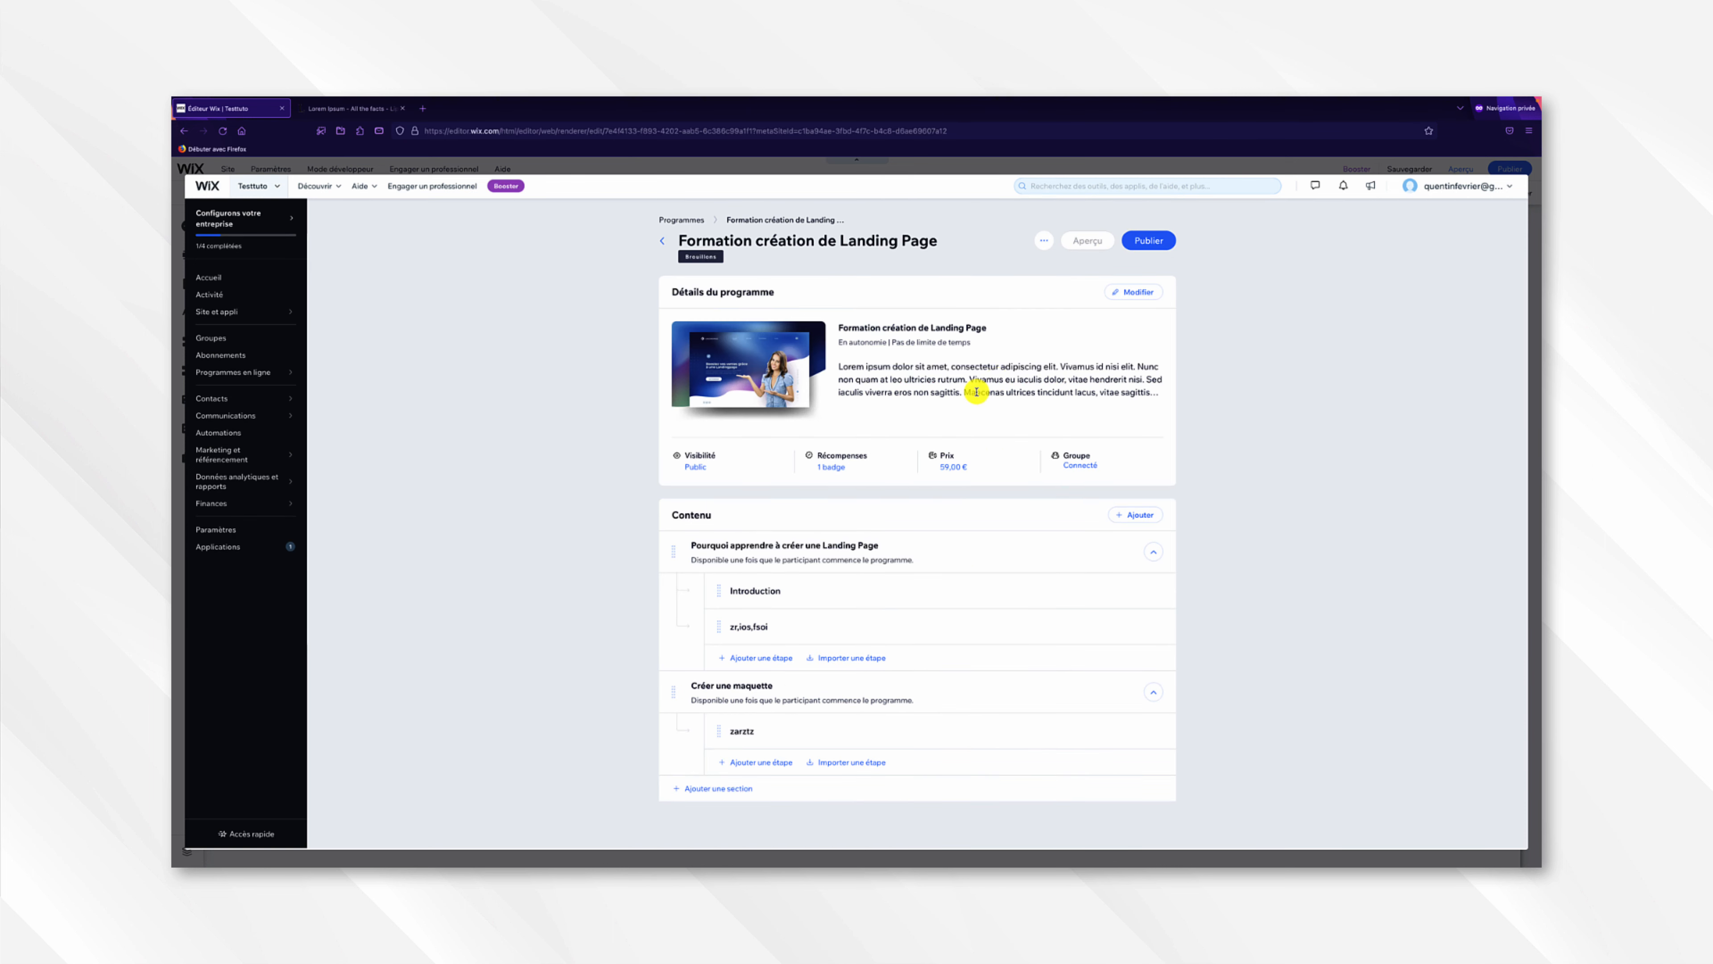
- Add a second step named "zteurur" to the "Créer une maquette" section, with the copied "Suspendisse leo eros" passage as its content
left_click(772, 763)
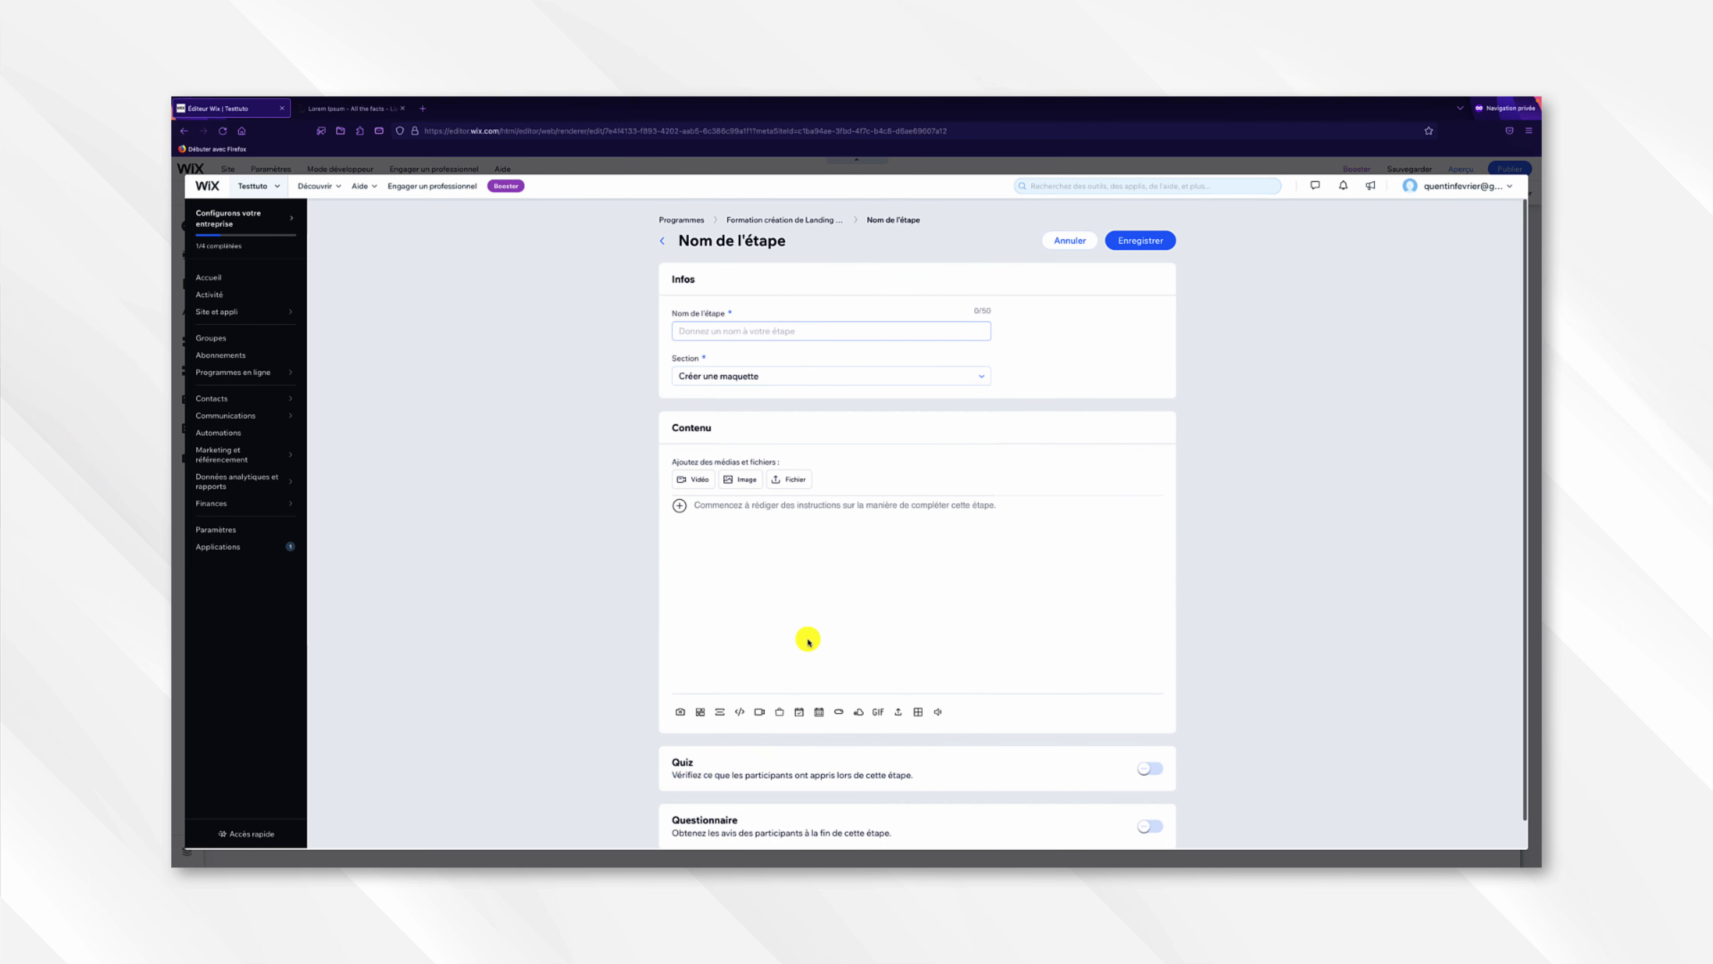
left_click(760, 332)
type("zteurur")
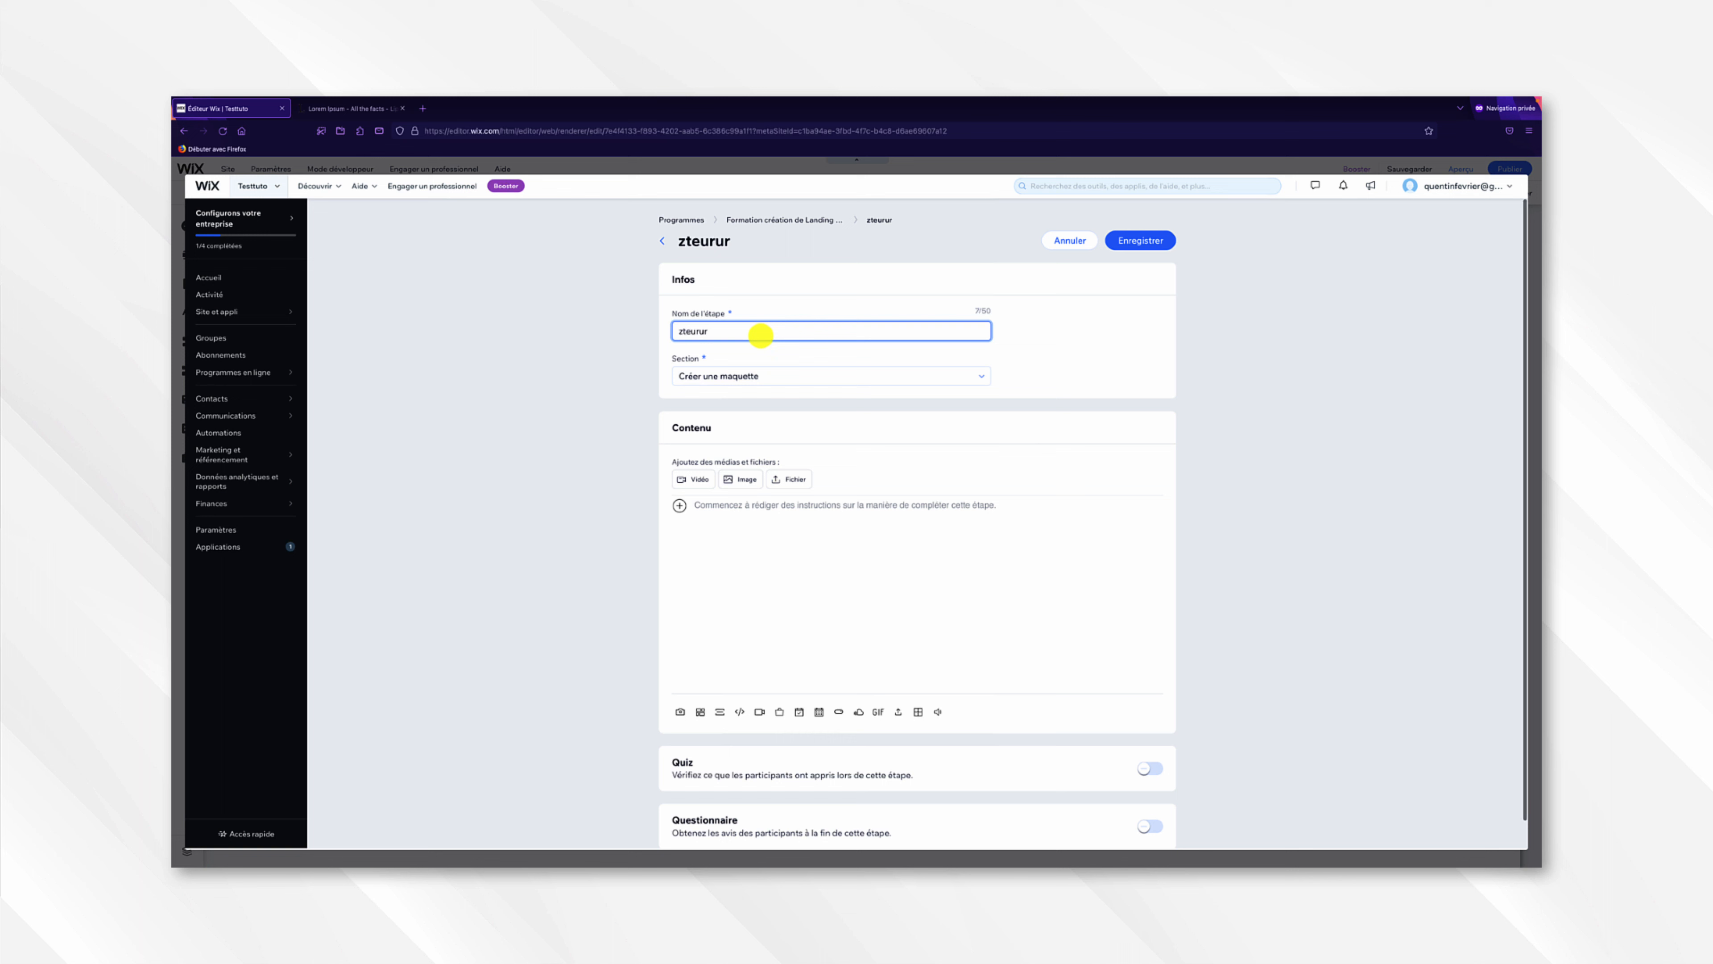
left_click(774, 506)
type("Suspendisse leo eros, tincidunt quis tincidunt at, lobortis non lacus. Cras a vestibulum ipsum, consectetur vulputate arcu. Curabitur ultrices elit in vehicula efficitur. Fusce venenatis massa nec interdum condimentum.")
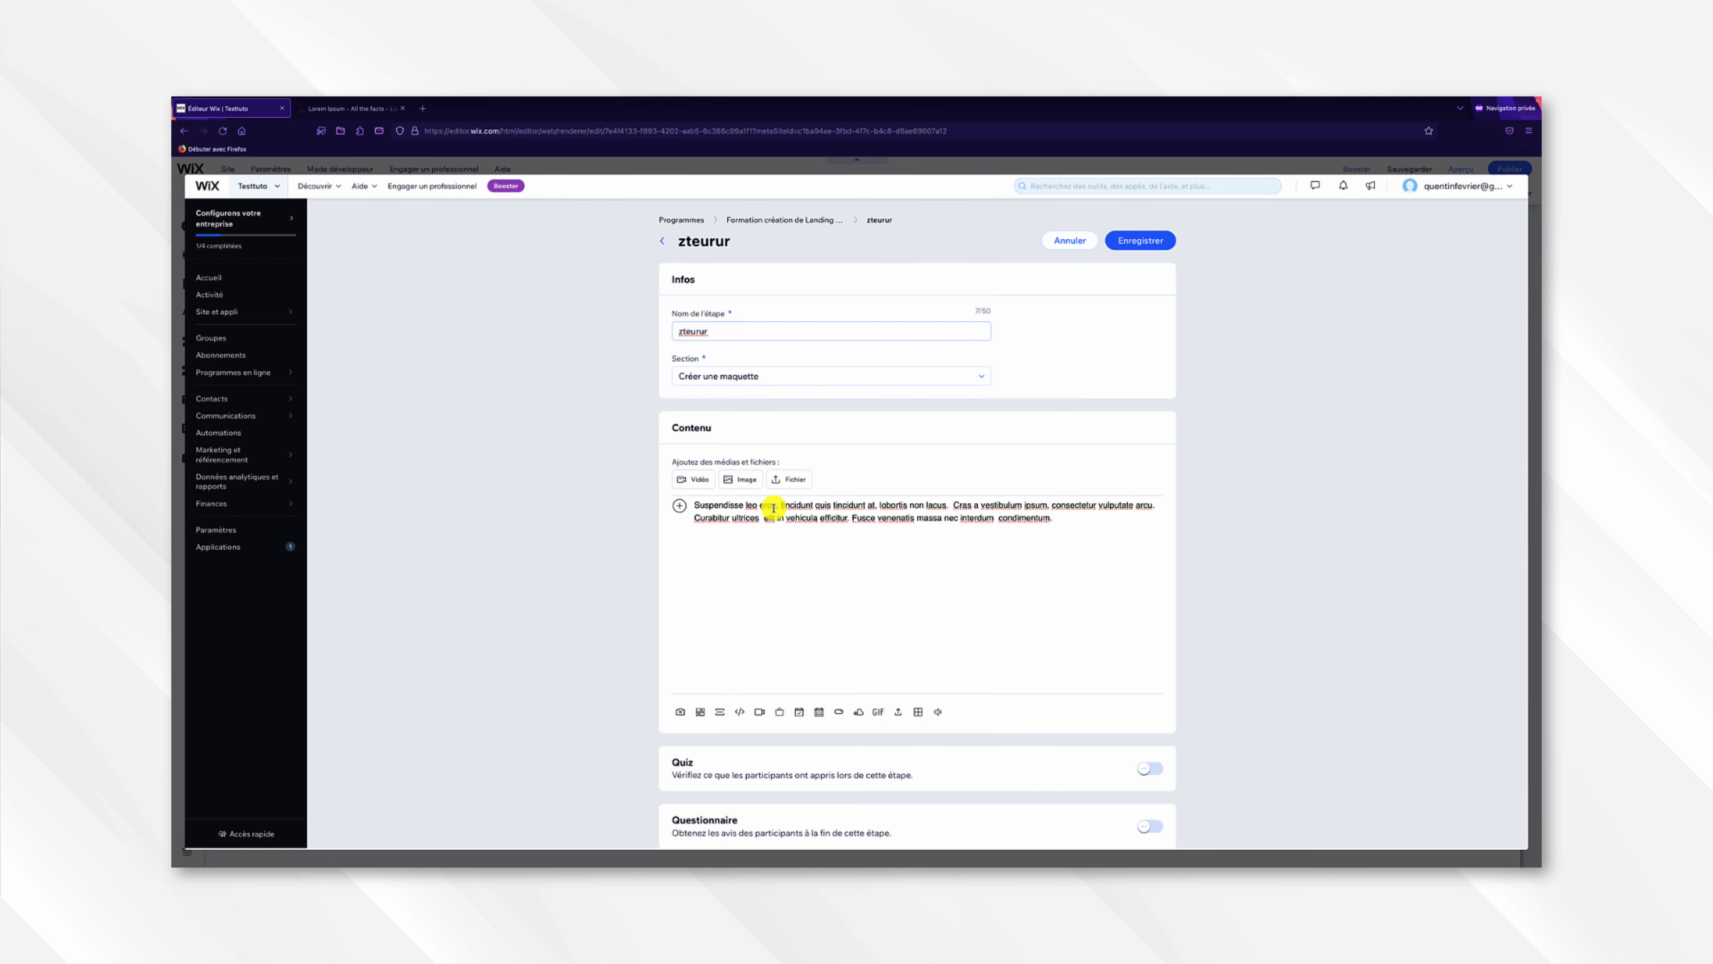
- Insert the uploaded video 2076306.mp4 beneath the "zteurur" step's text and save the step
left_click(704, 482)
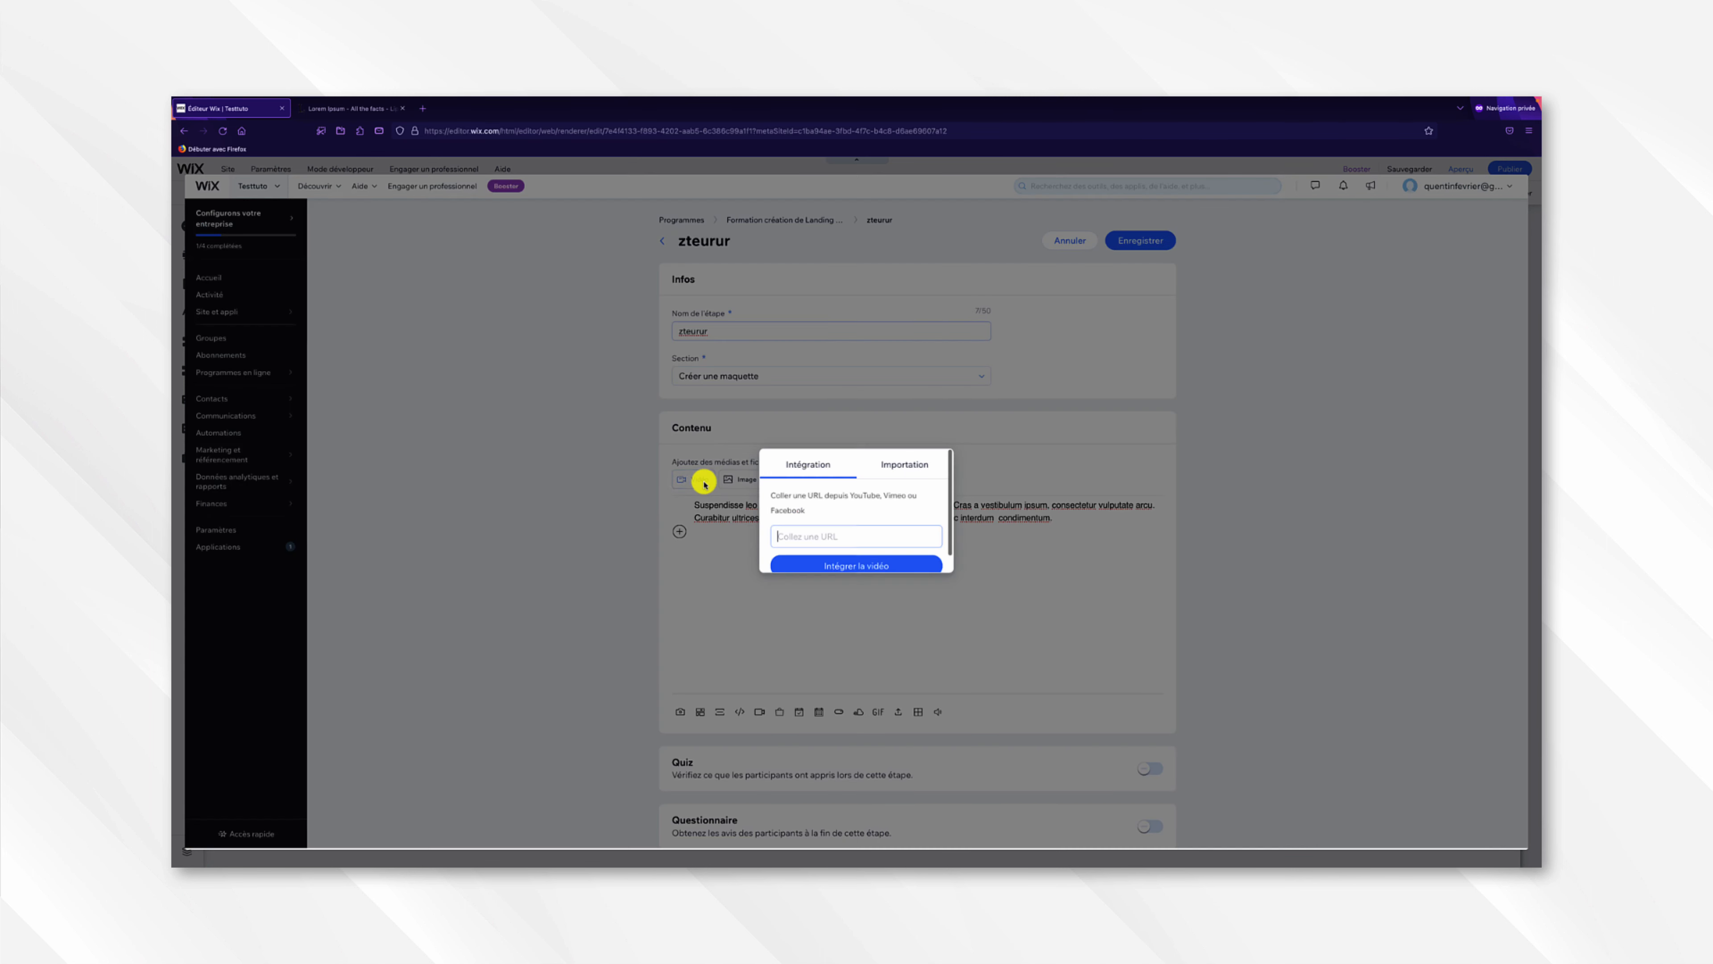
left_click(903, 470)
left_click(849, 536)
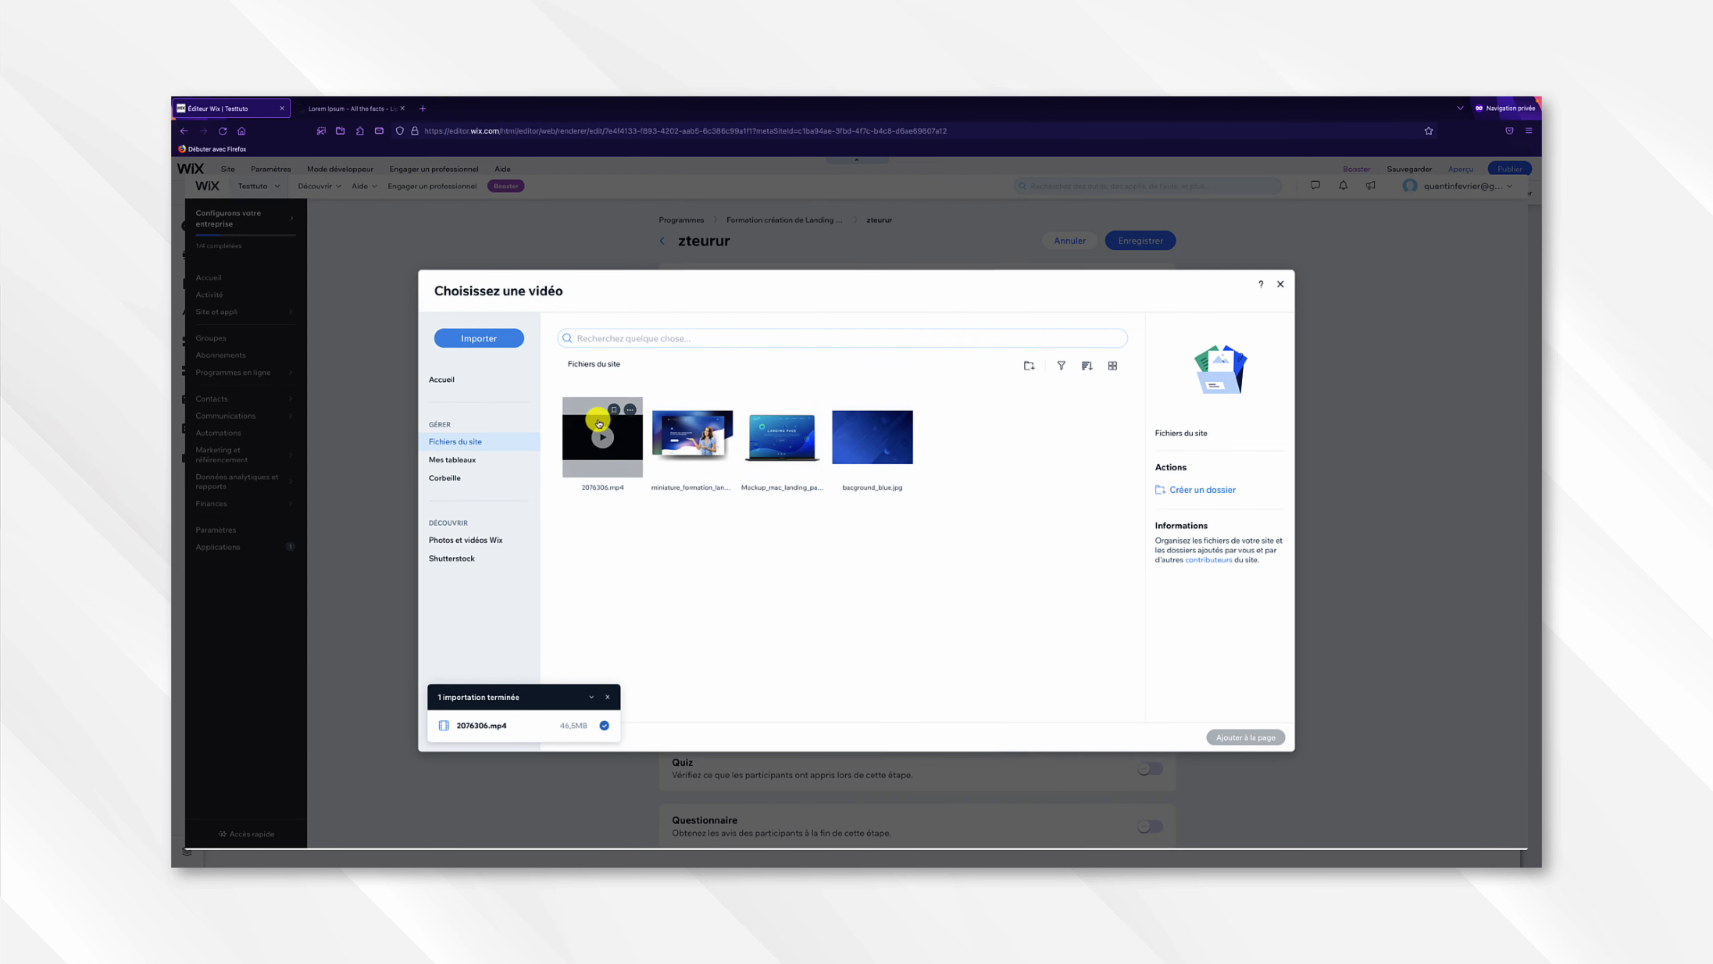
left_click(598, 423)
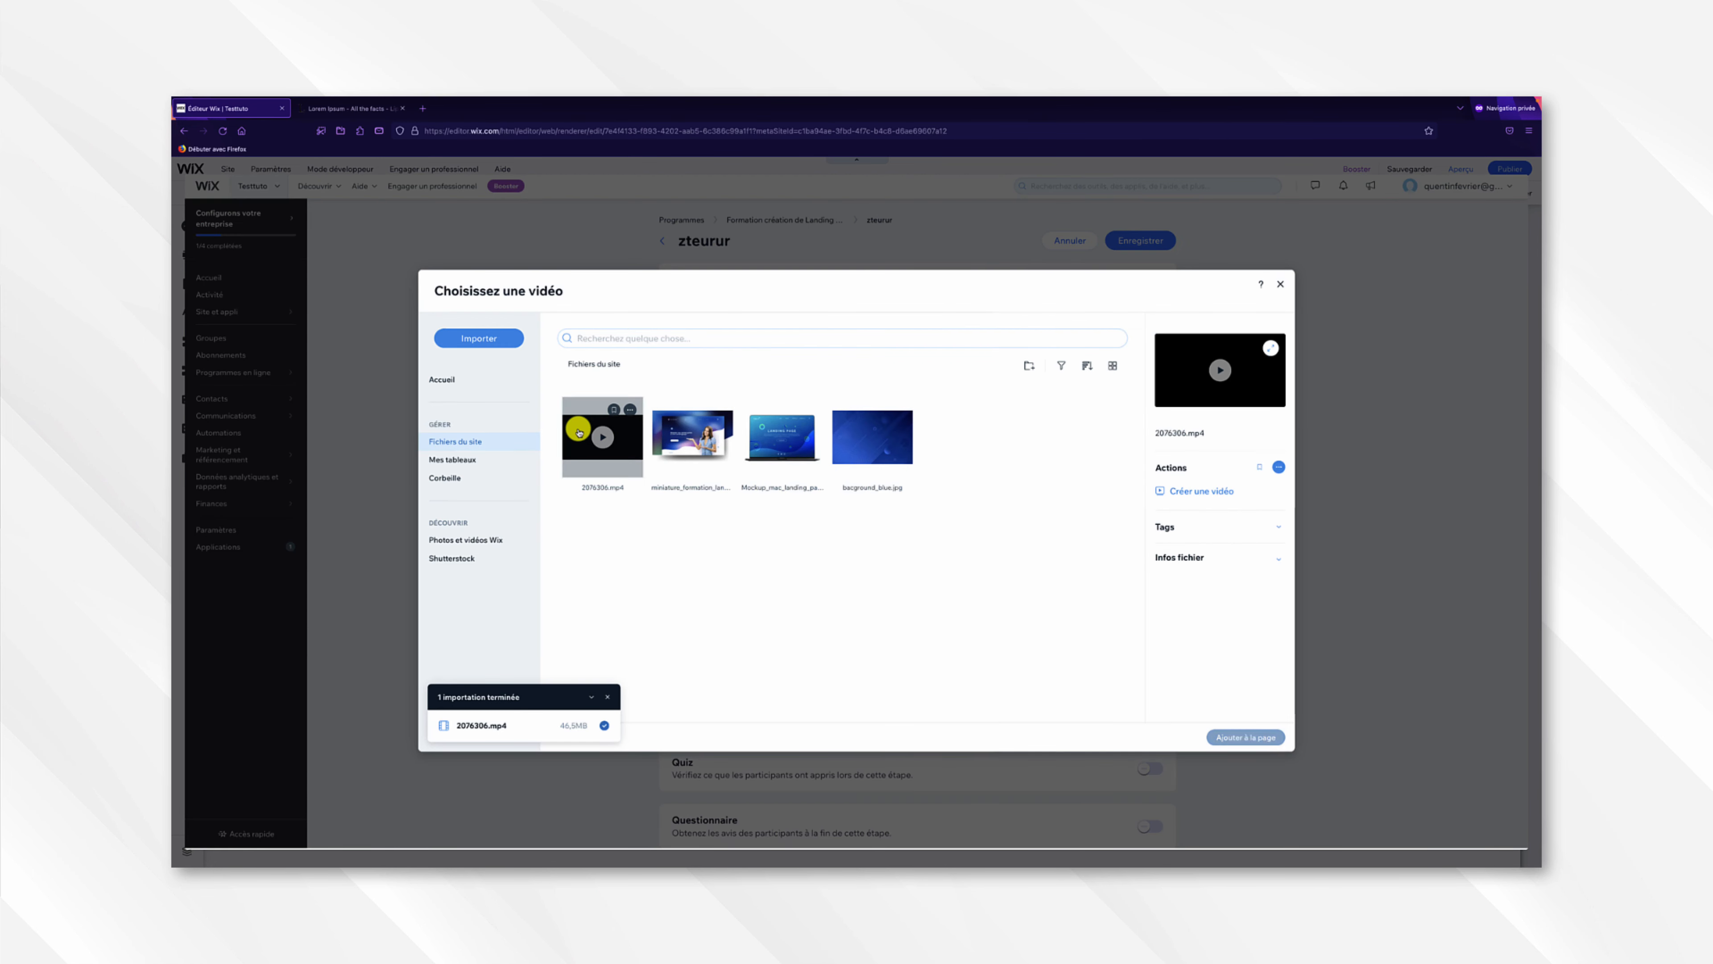
left_click(1215, 736)
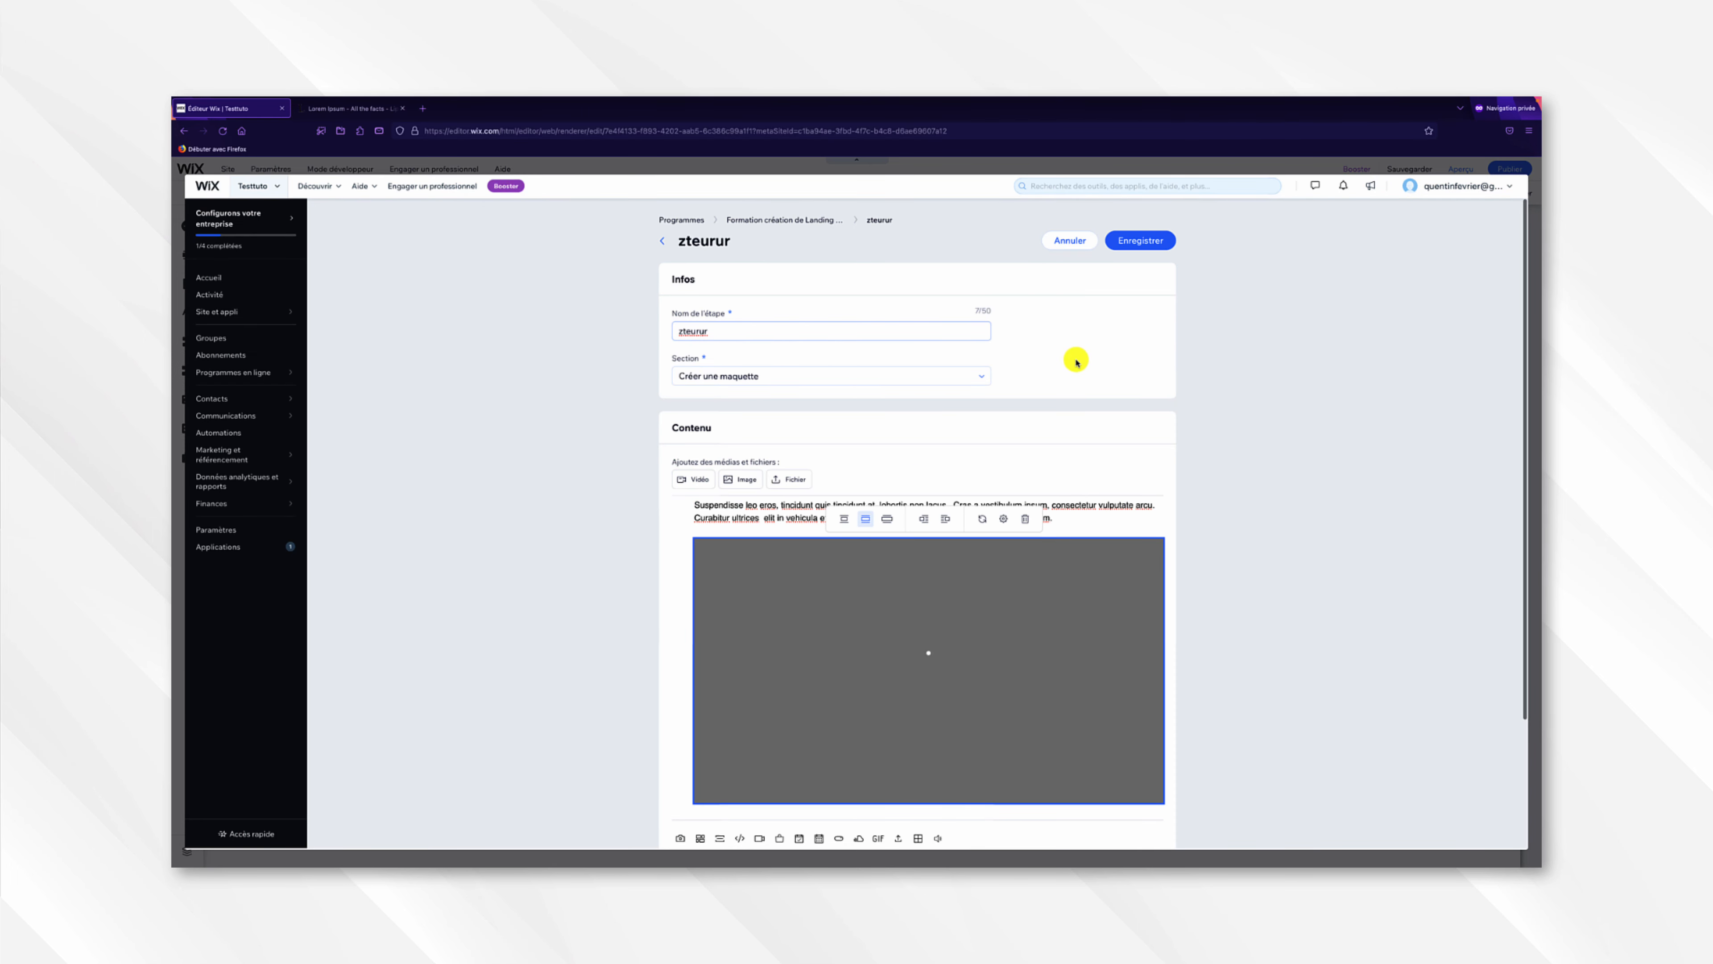
left_click(1128, 245)
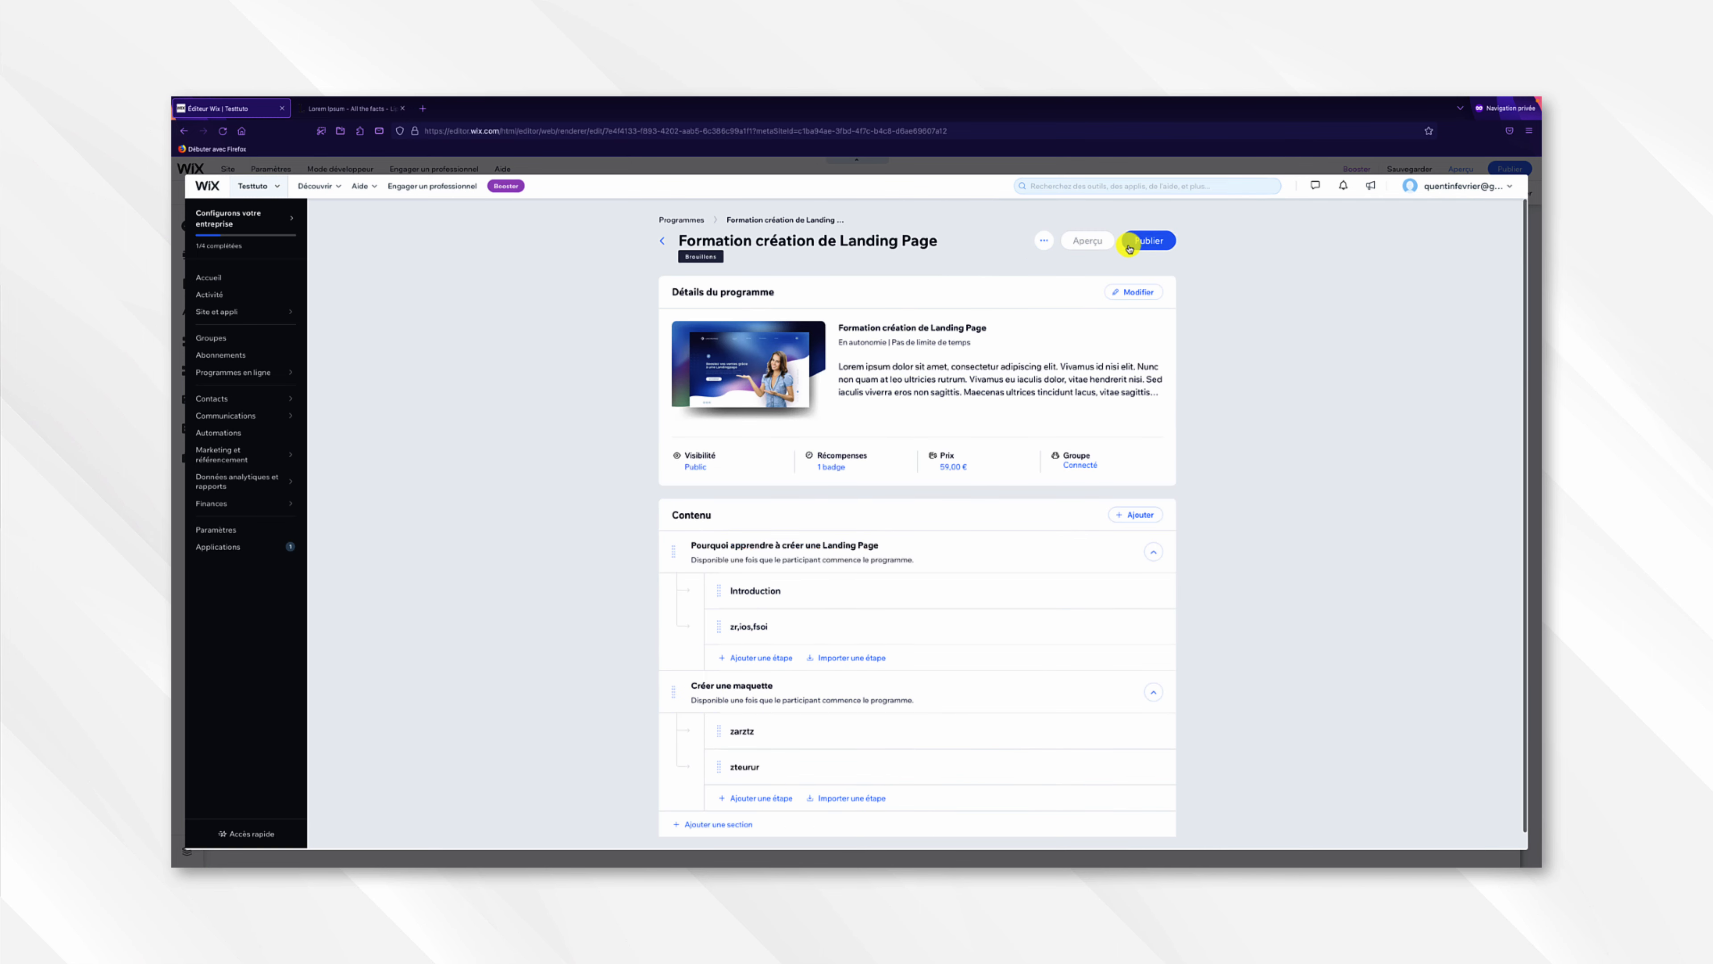
- Publish the "Formation création de Landing Page" program and confirm the publication
scroll(987, 429, "down", 1)
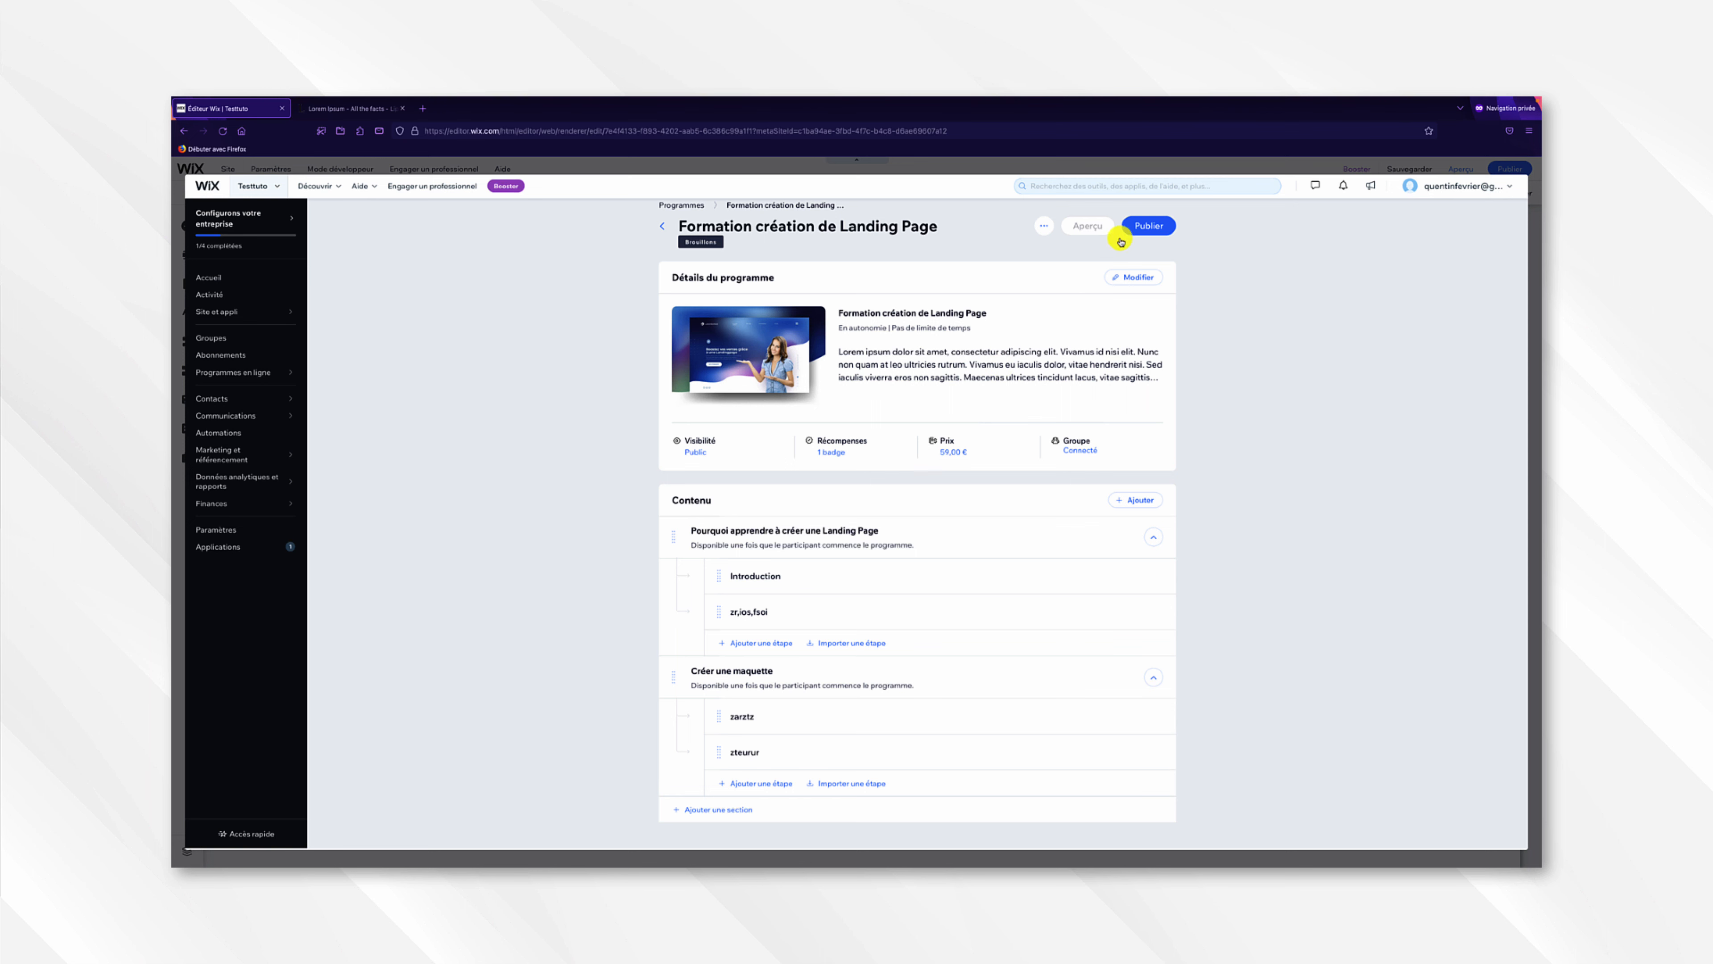
left_click(1137, 227)
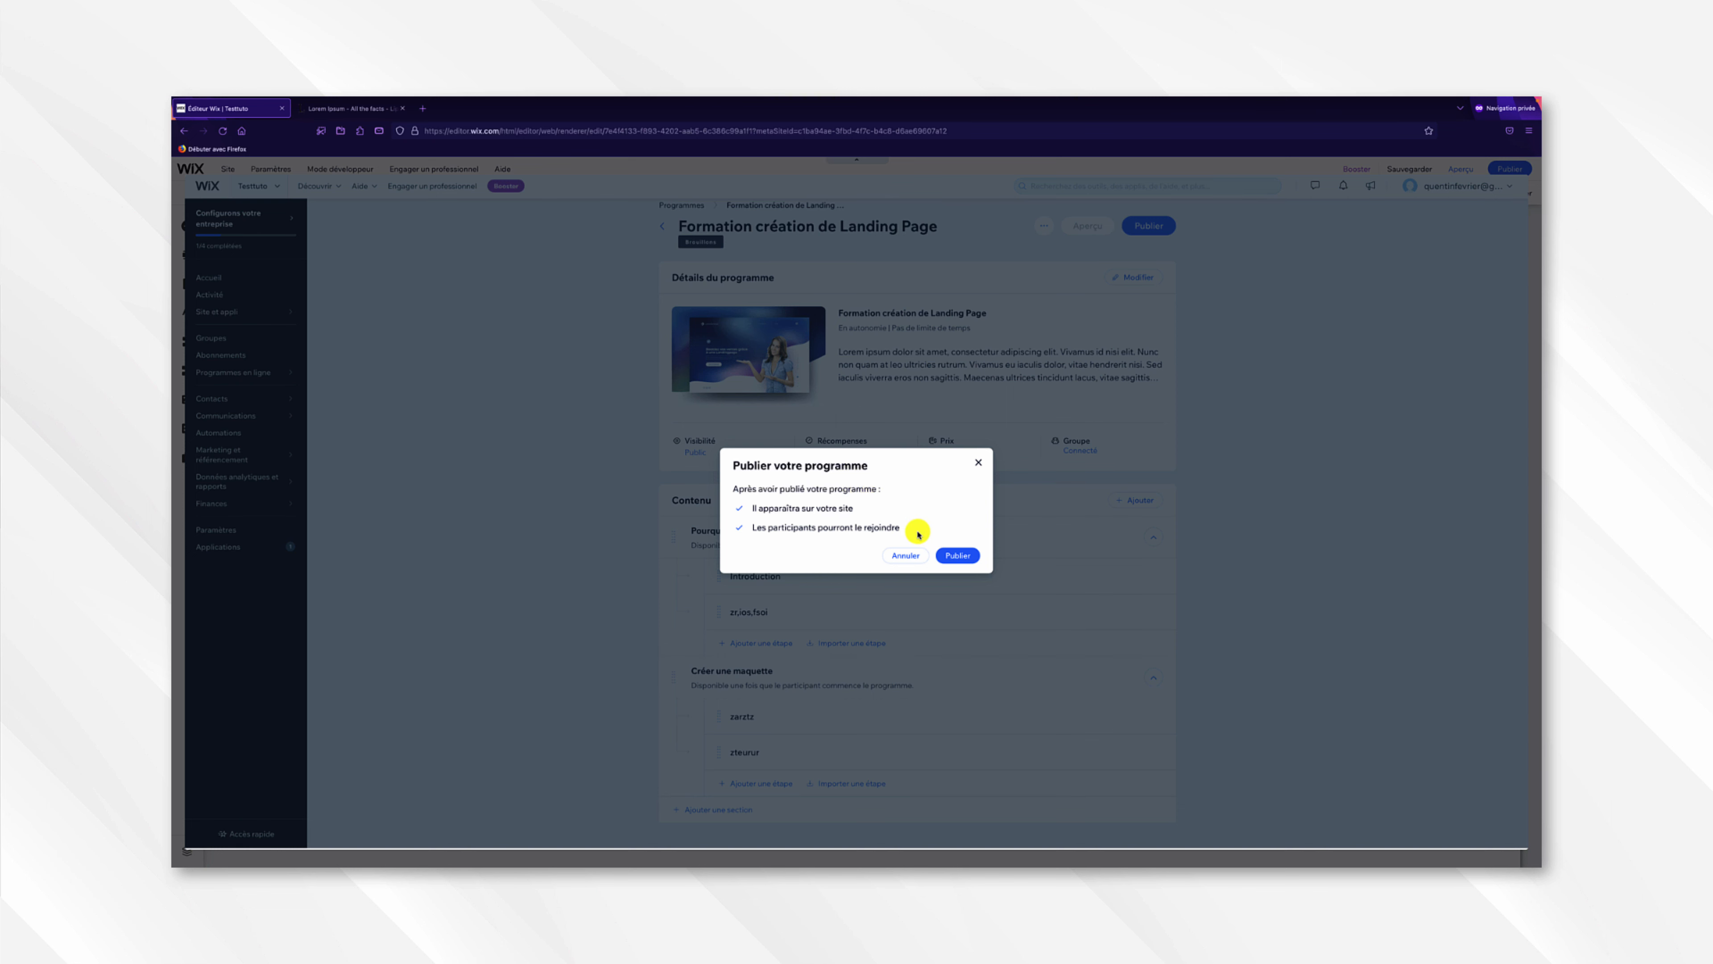
left_click(957, 555)
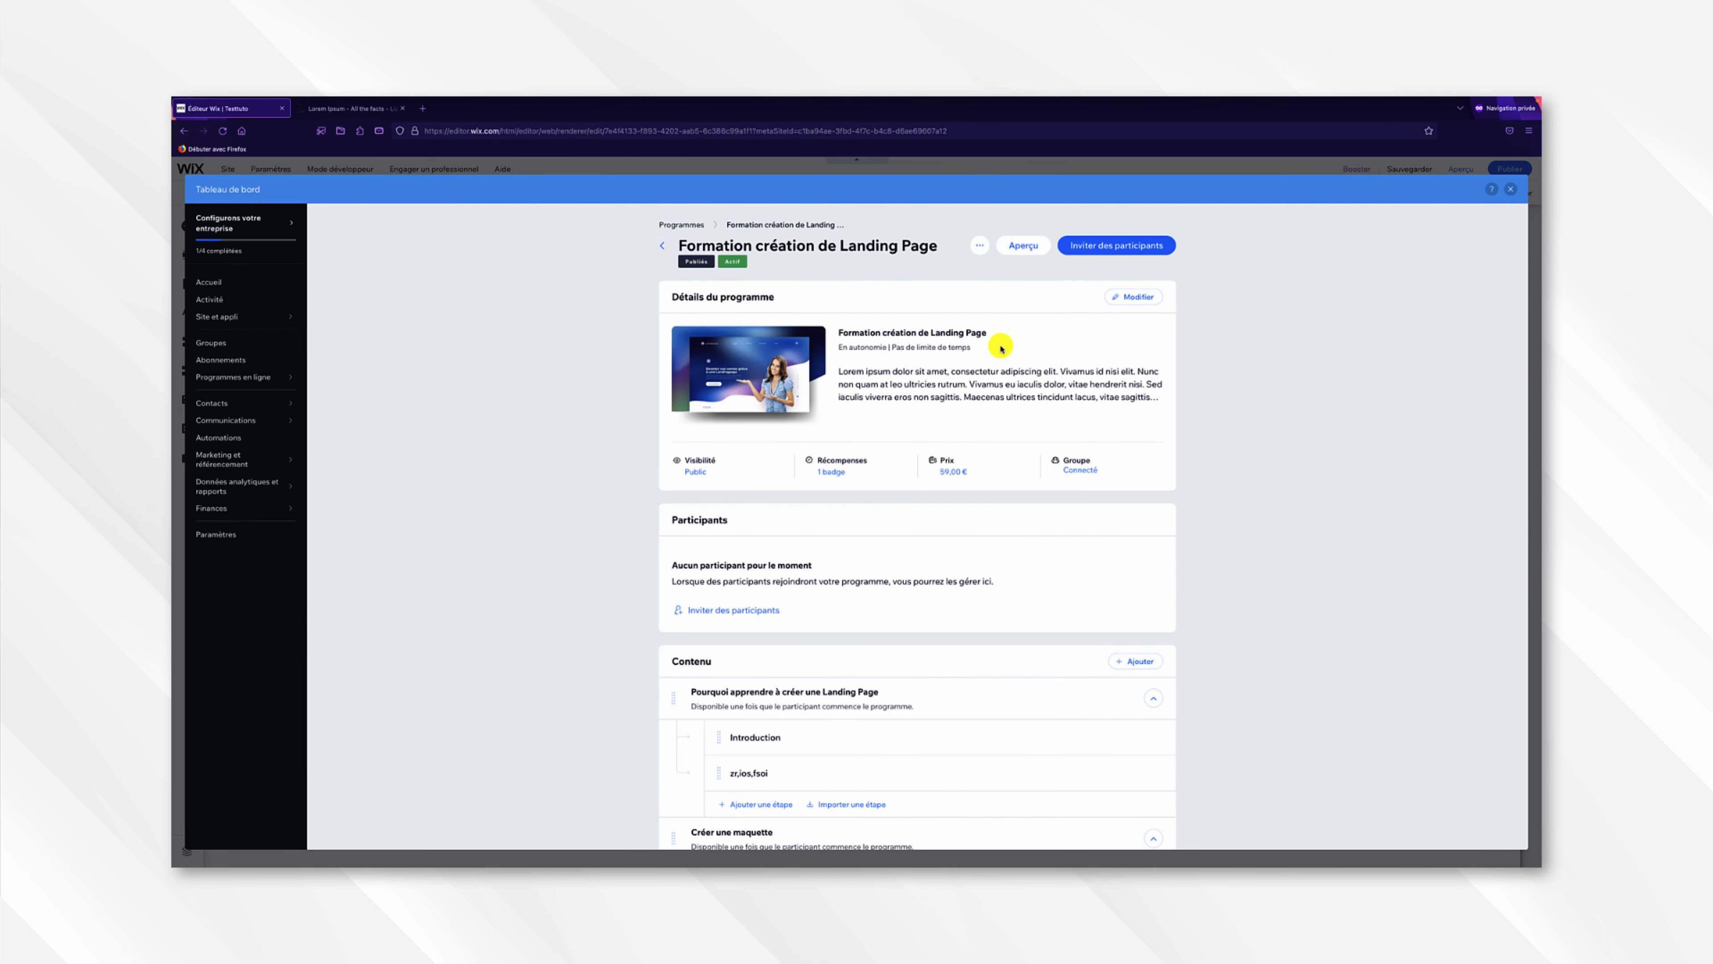
- Preview the published program as a visitor and look through its description, price, group discussion and sharing sections
left_click(1023, 245)
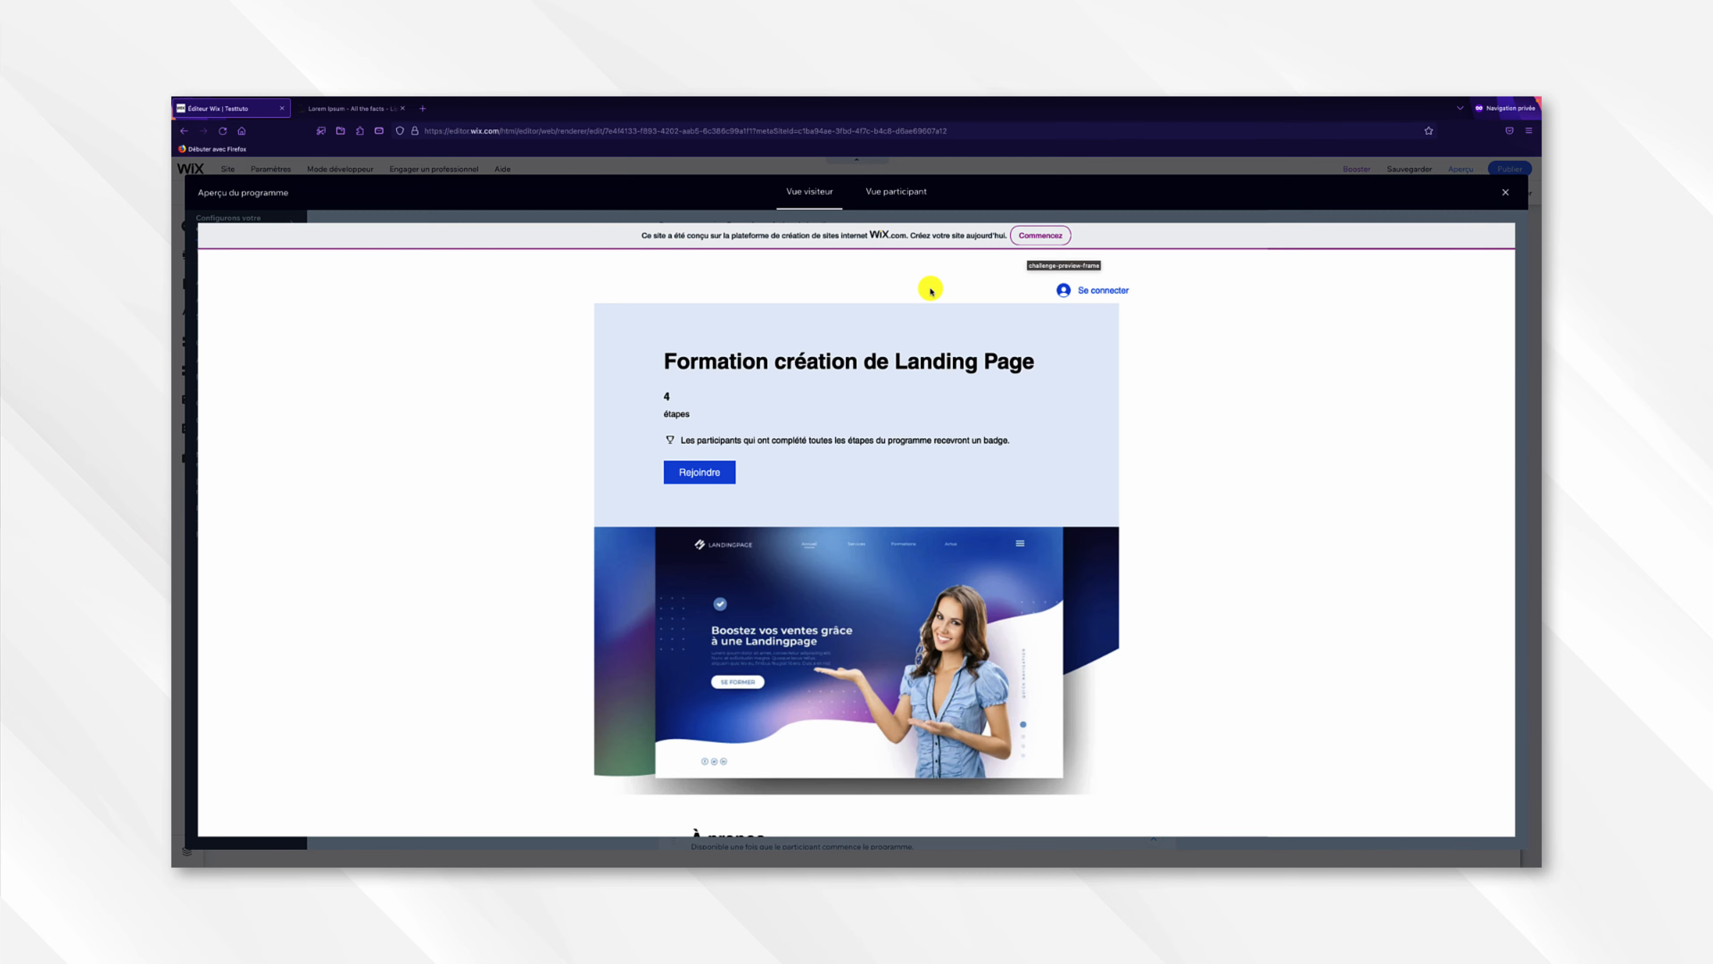
scroll(930, 289, "down", 5)
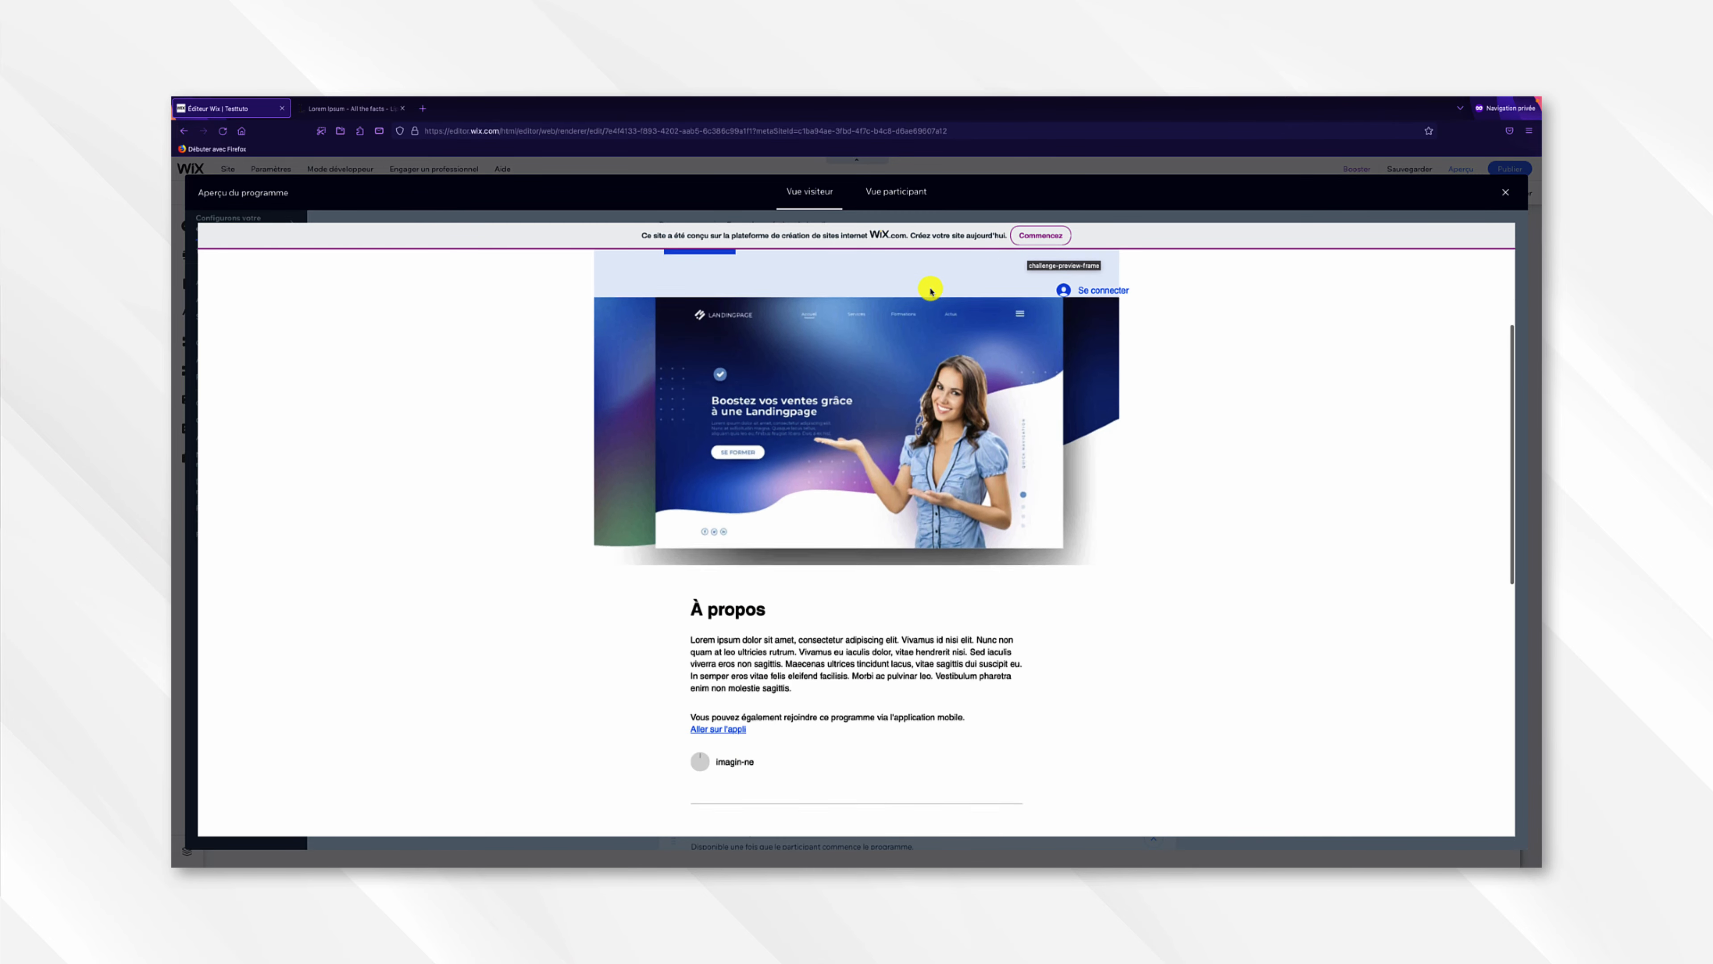
scroll(931, 290, "down", 5)
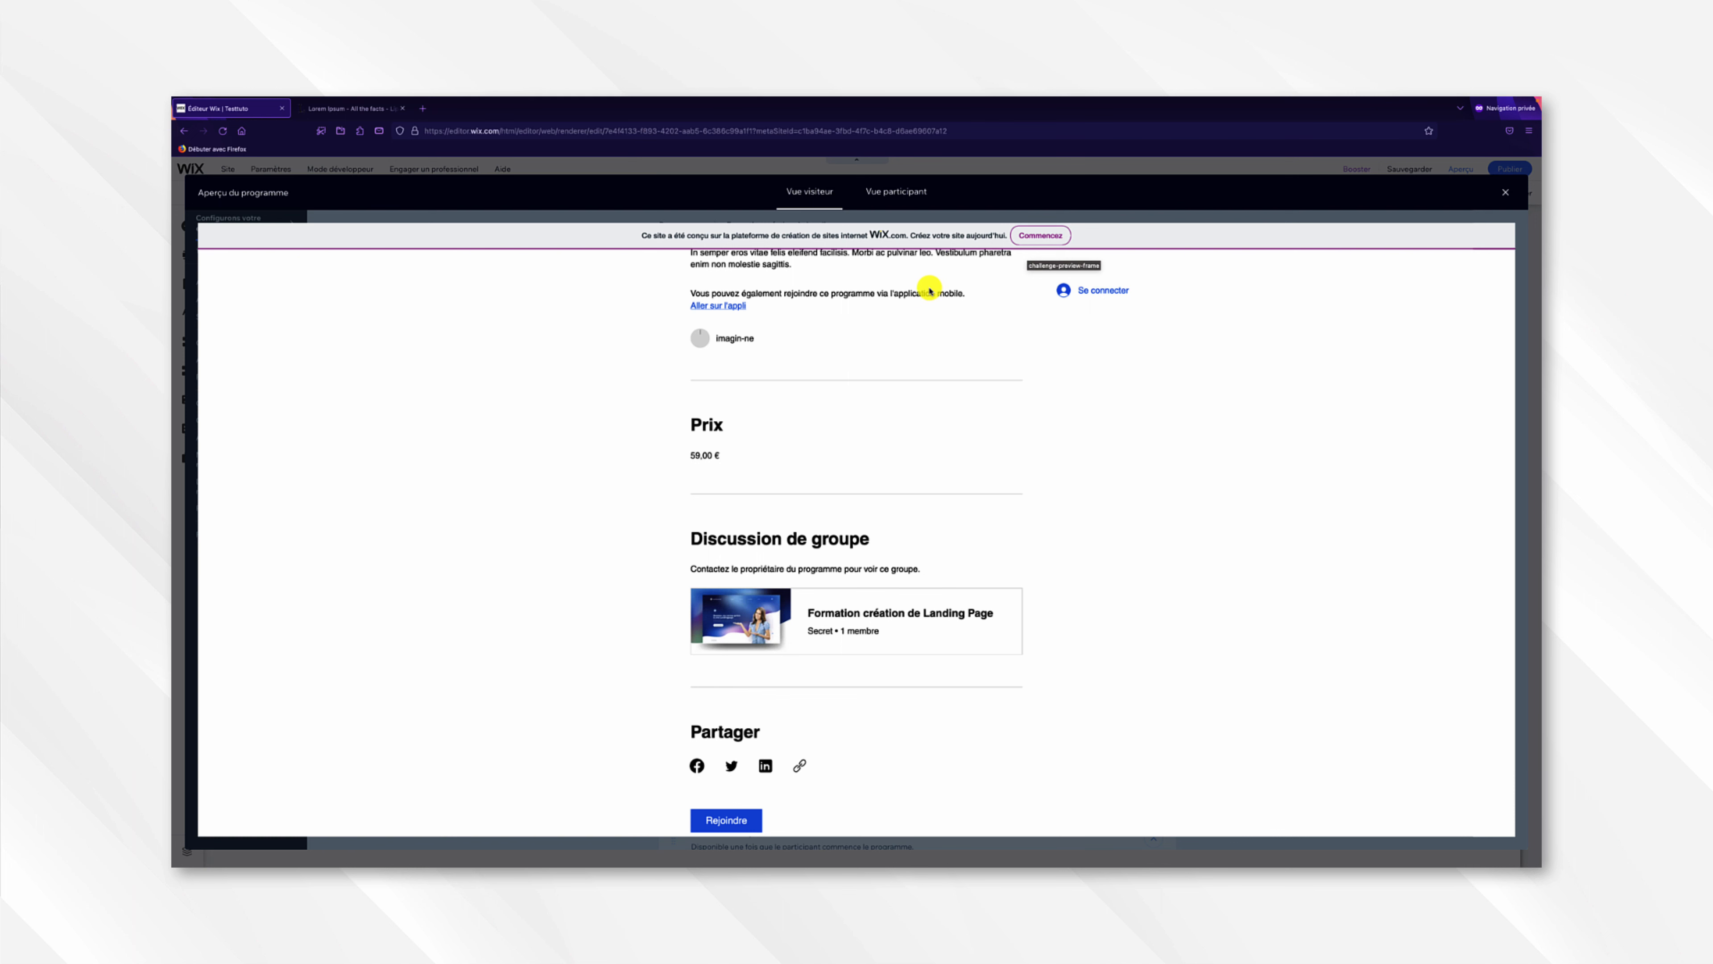
- Preview the program as a participant, checking the first section's two steps and playing the Introduction video, and close the preview
left_click(911, 198)
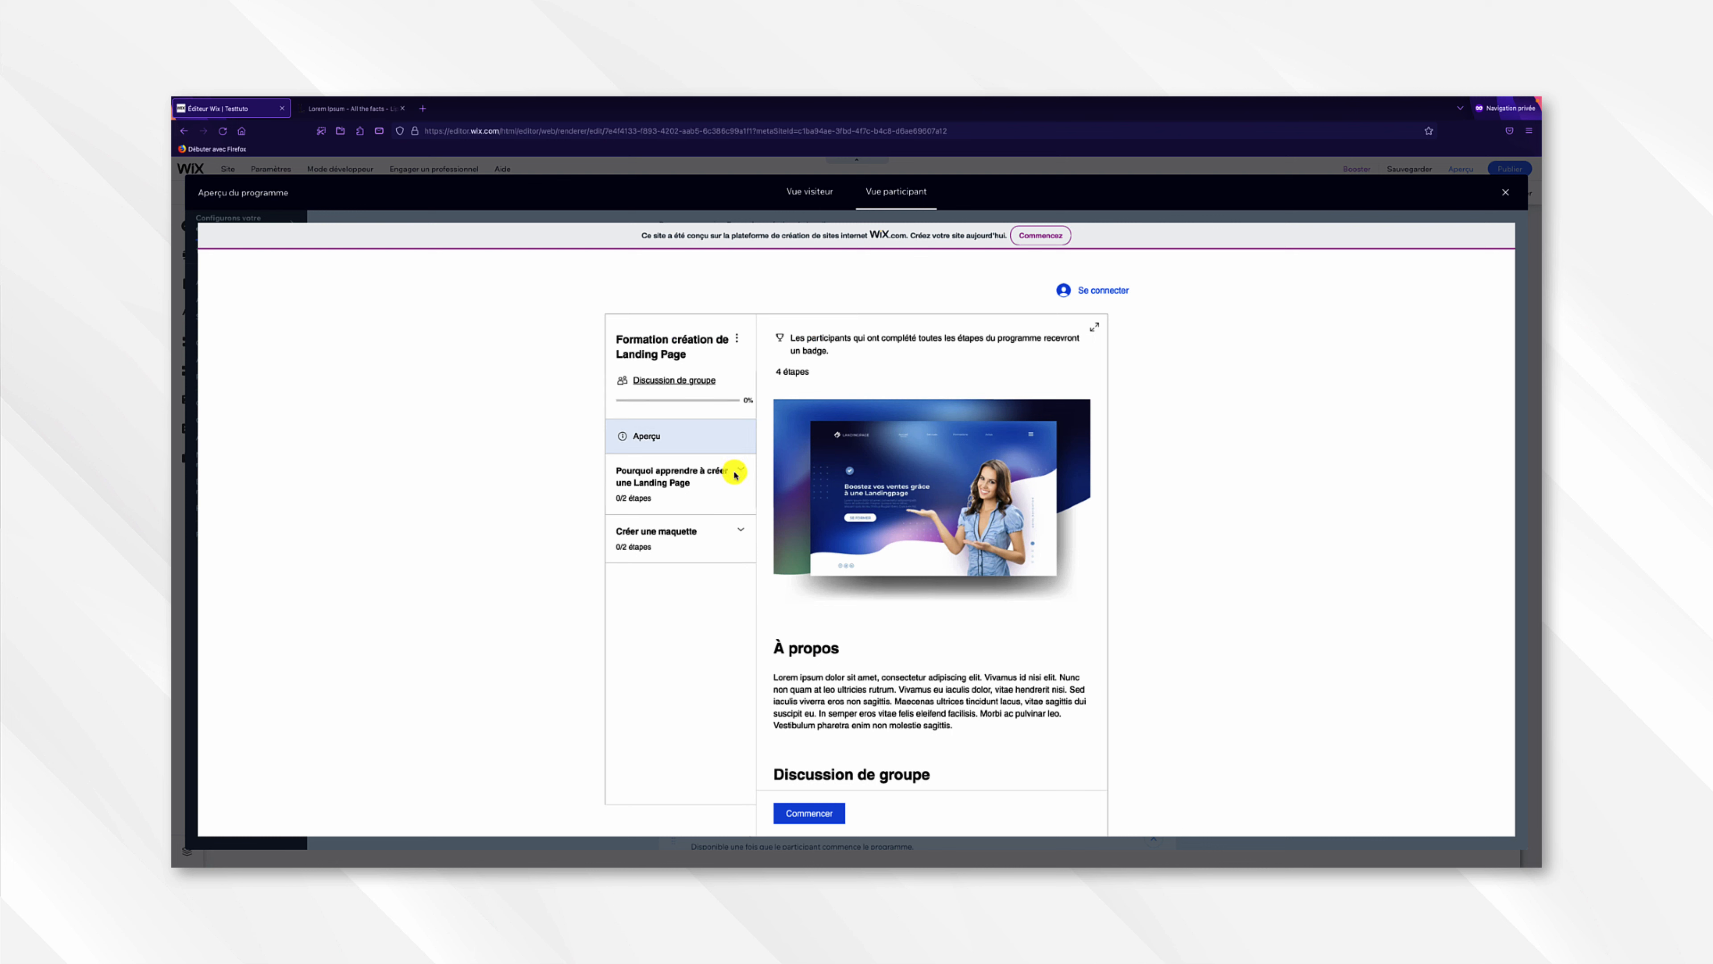
left_click(690, 474)
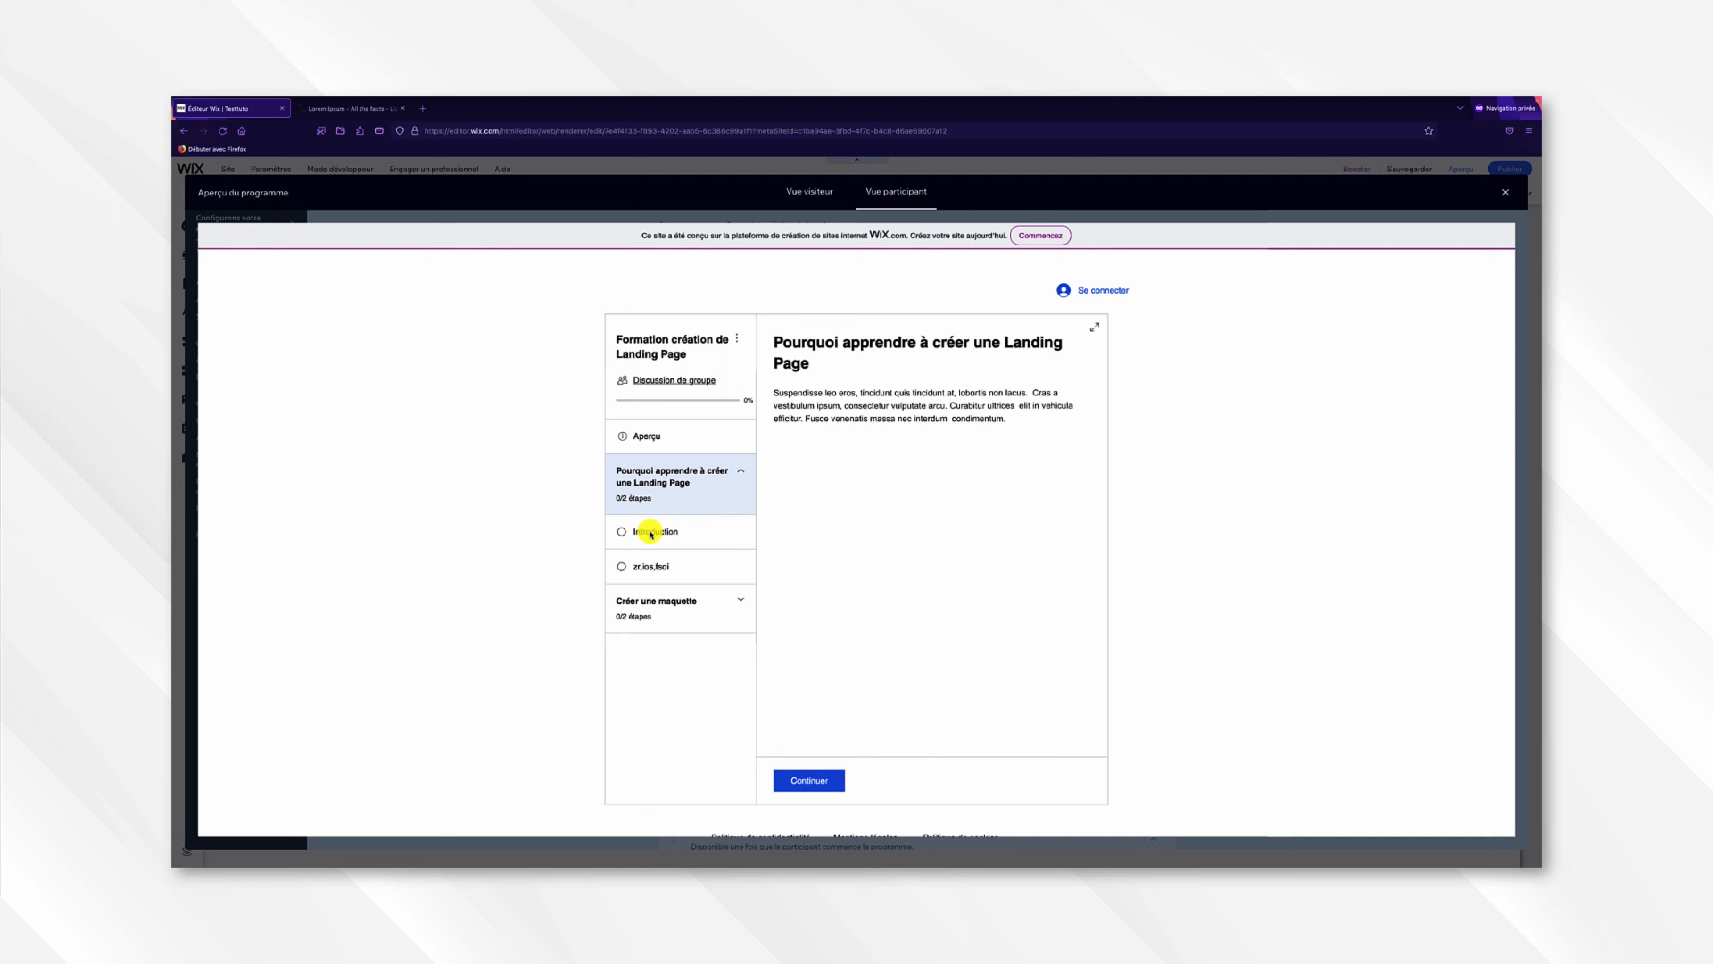
left_click(707, 538)
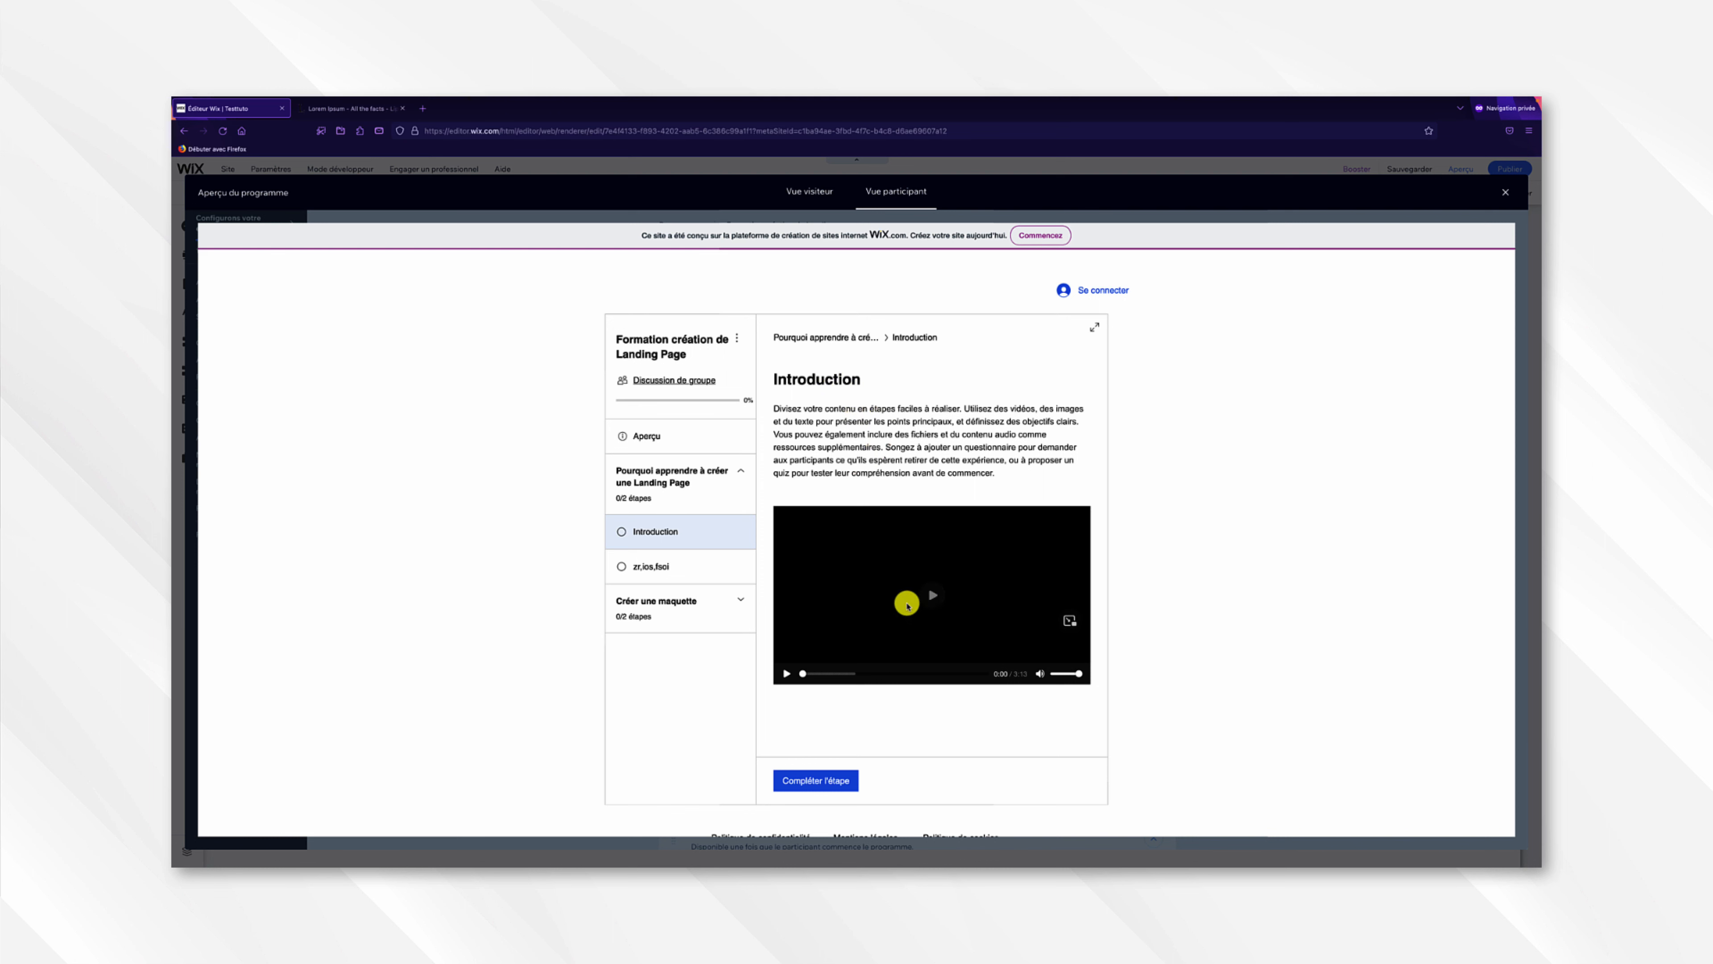
left_click(921, 599)
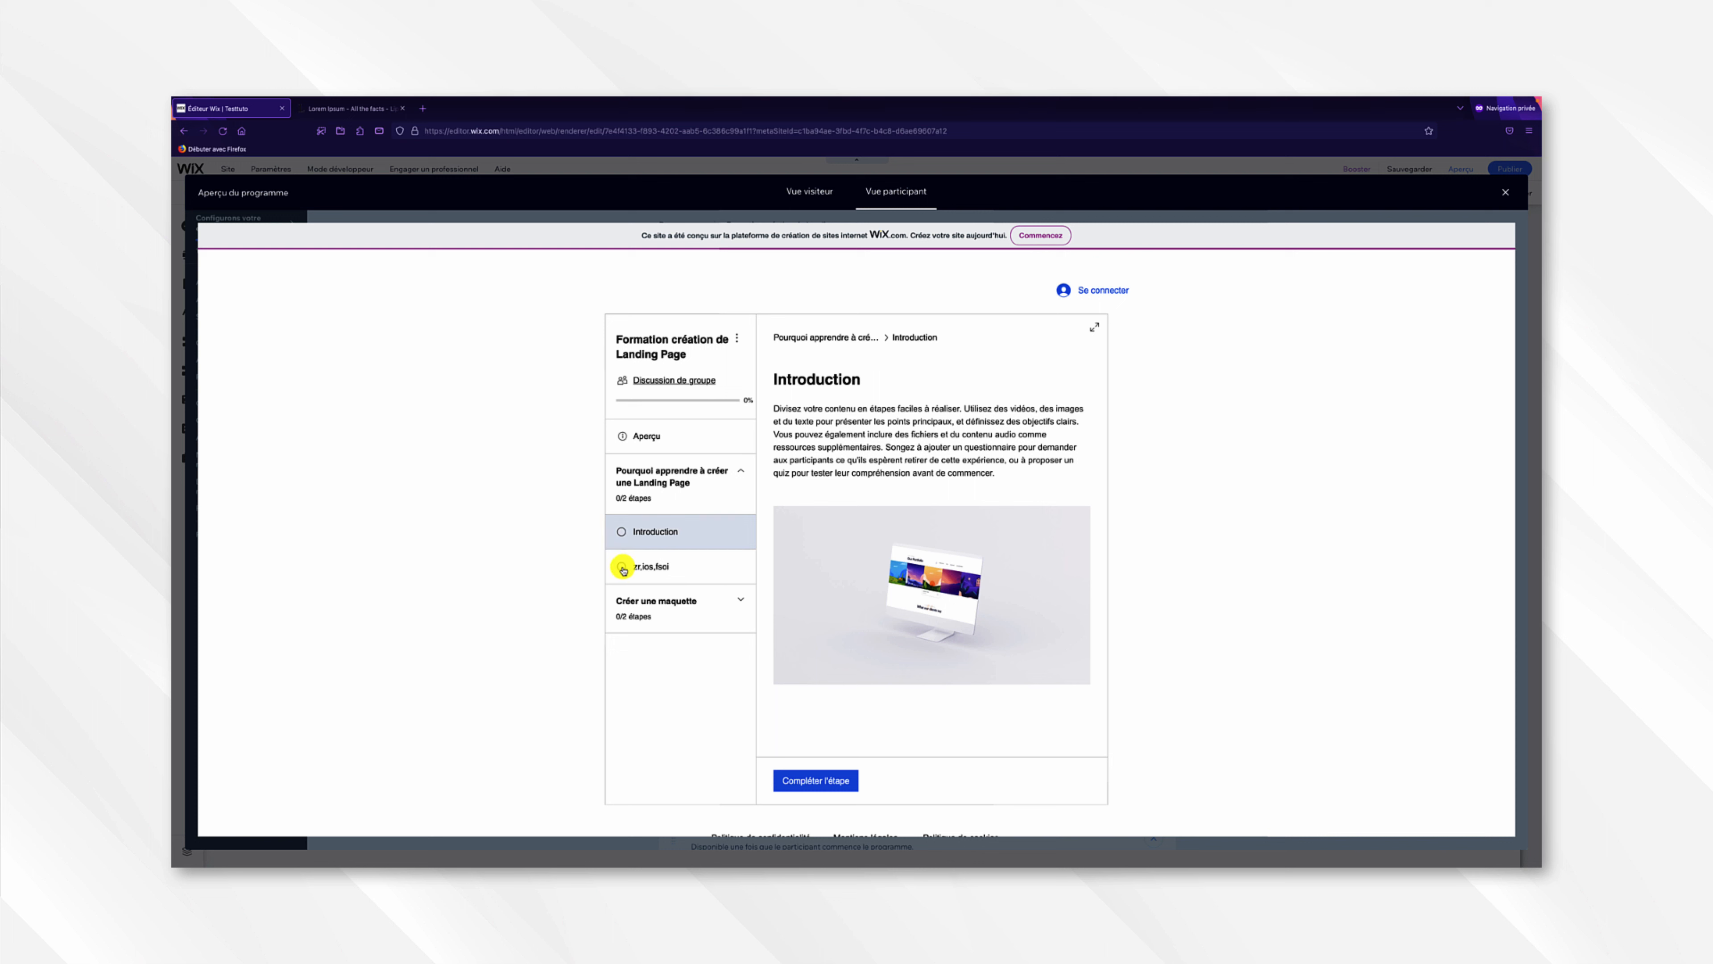
left_click(646, 570)
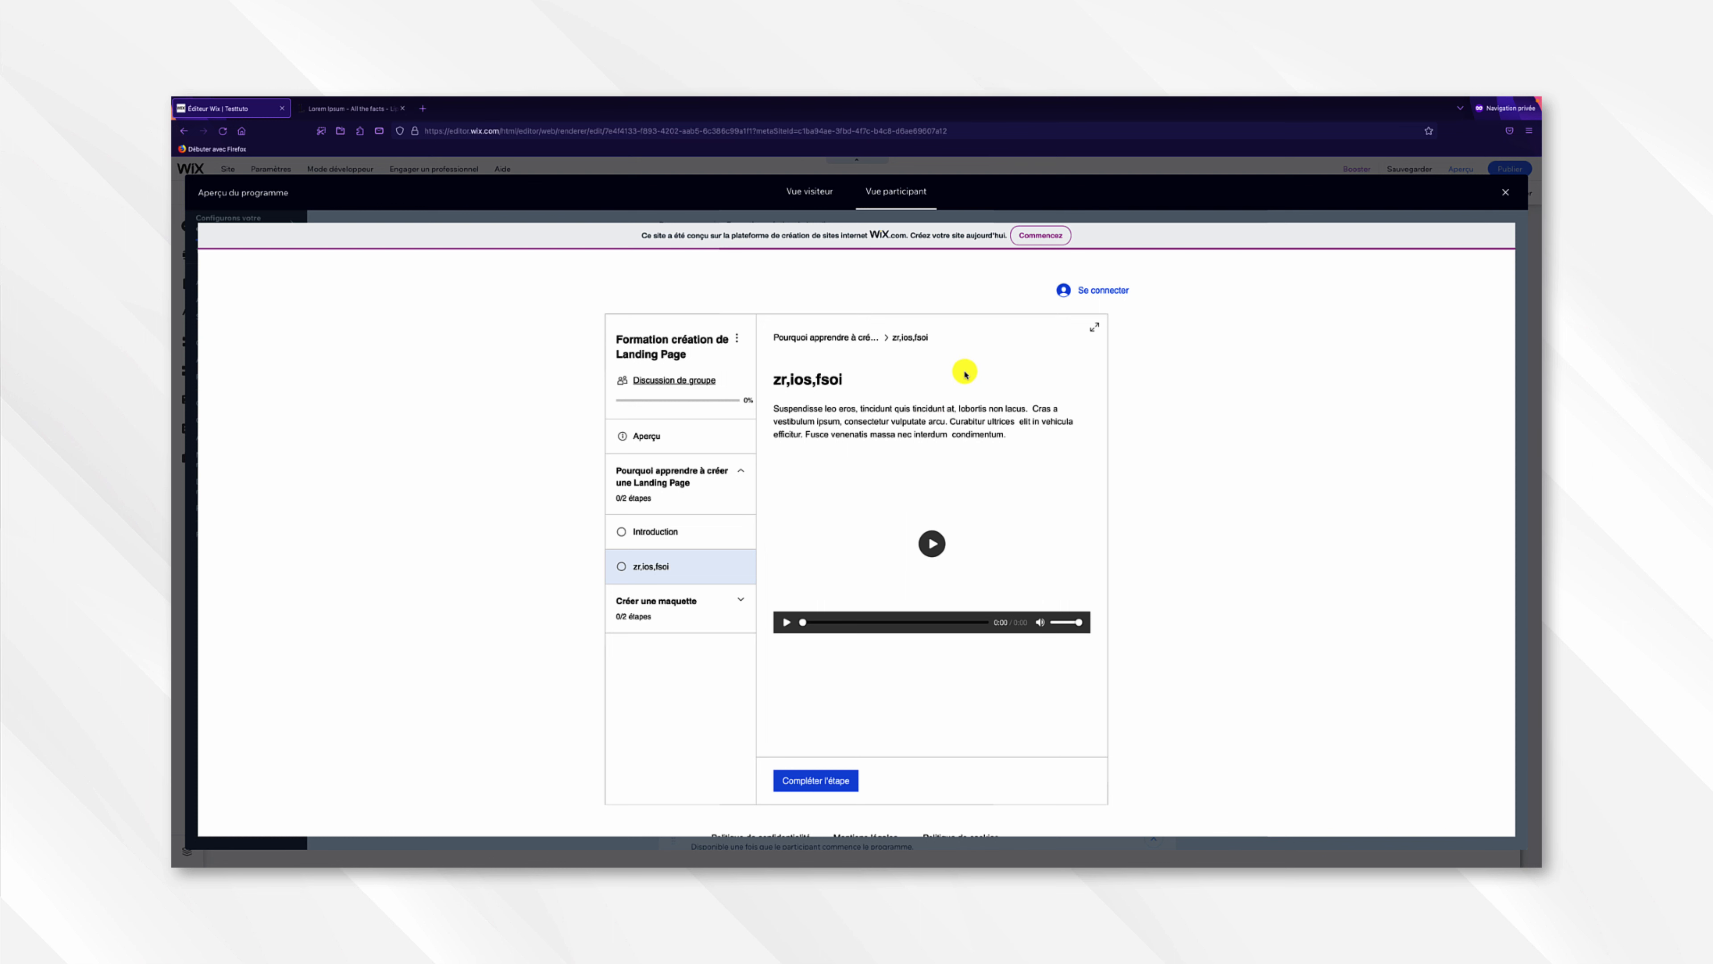
left_click(1503, 194)
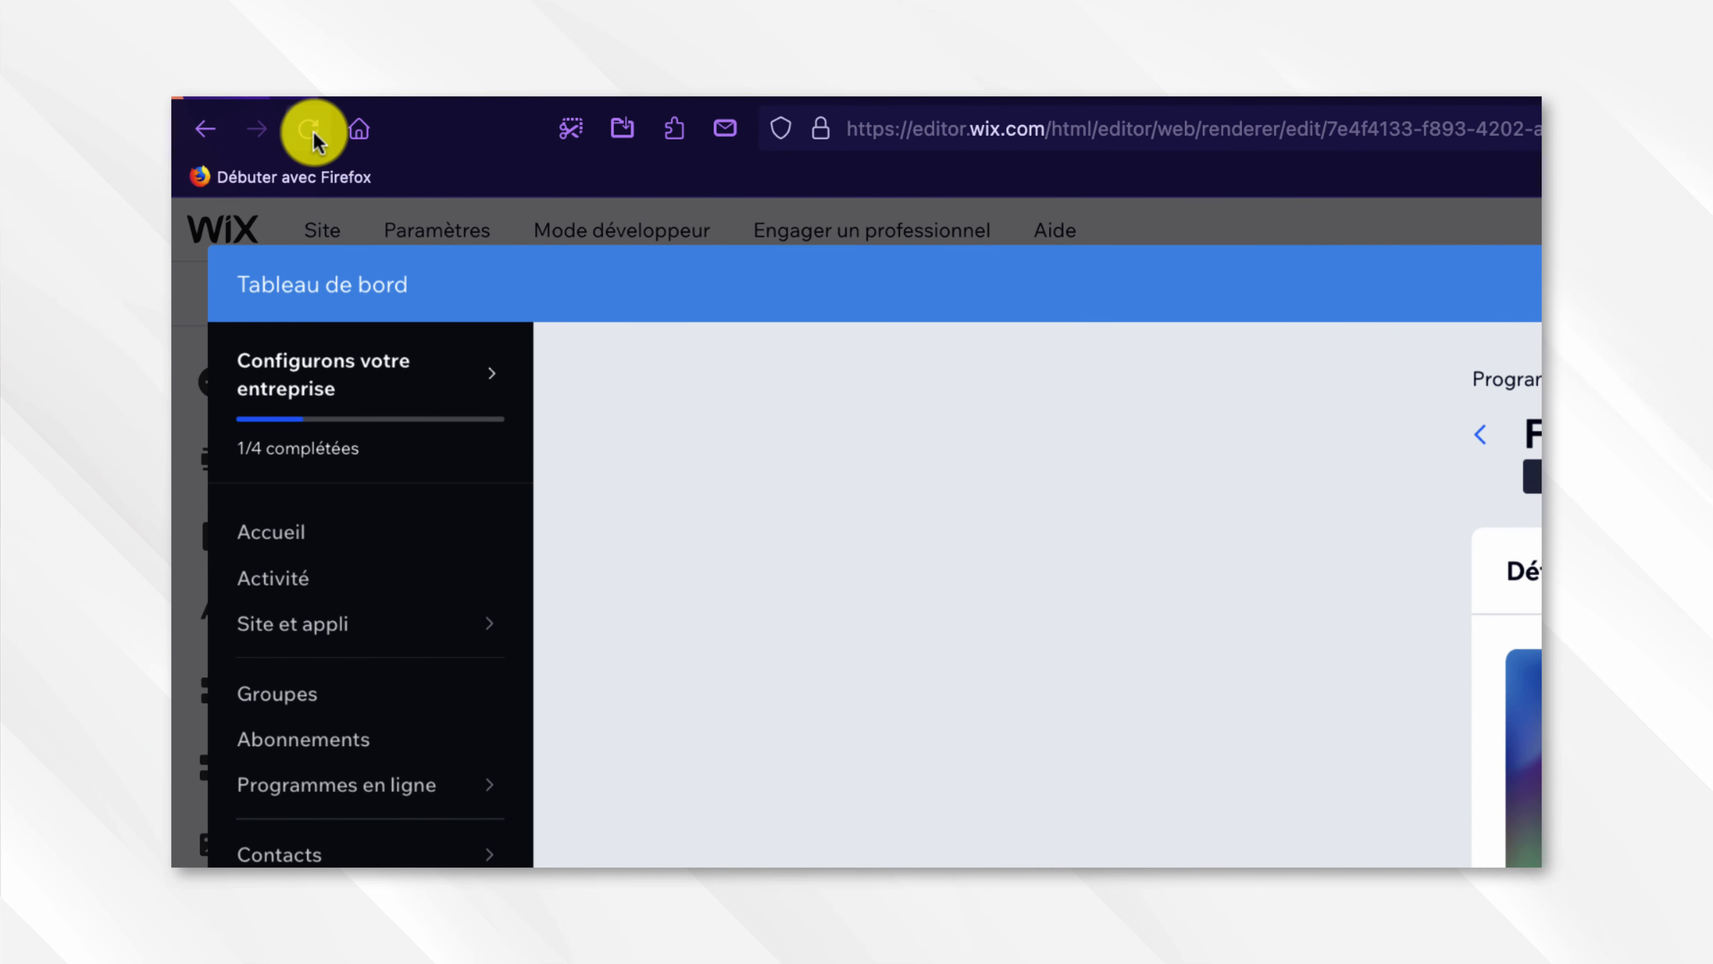
- Reload the site editor and publish the site's latest changes
left_click(319, 135)
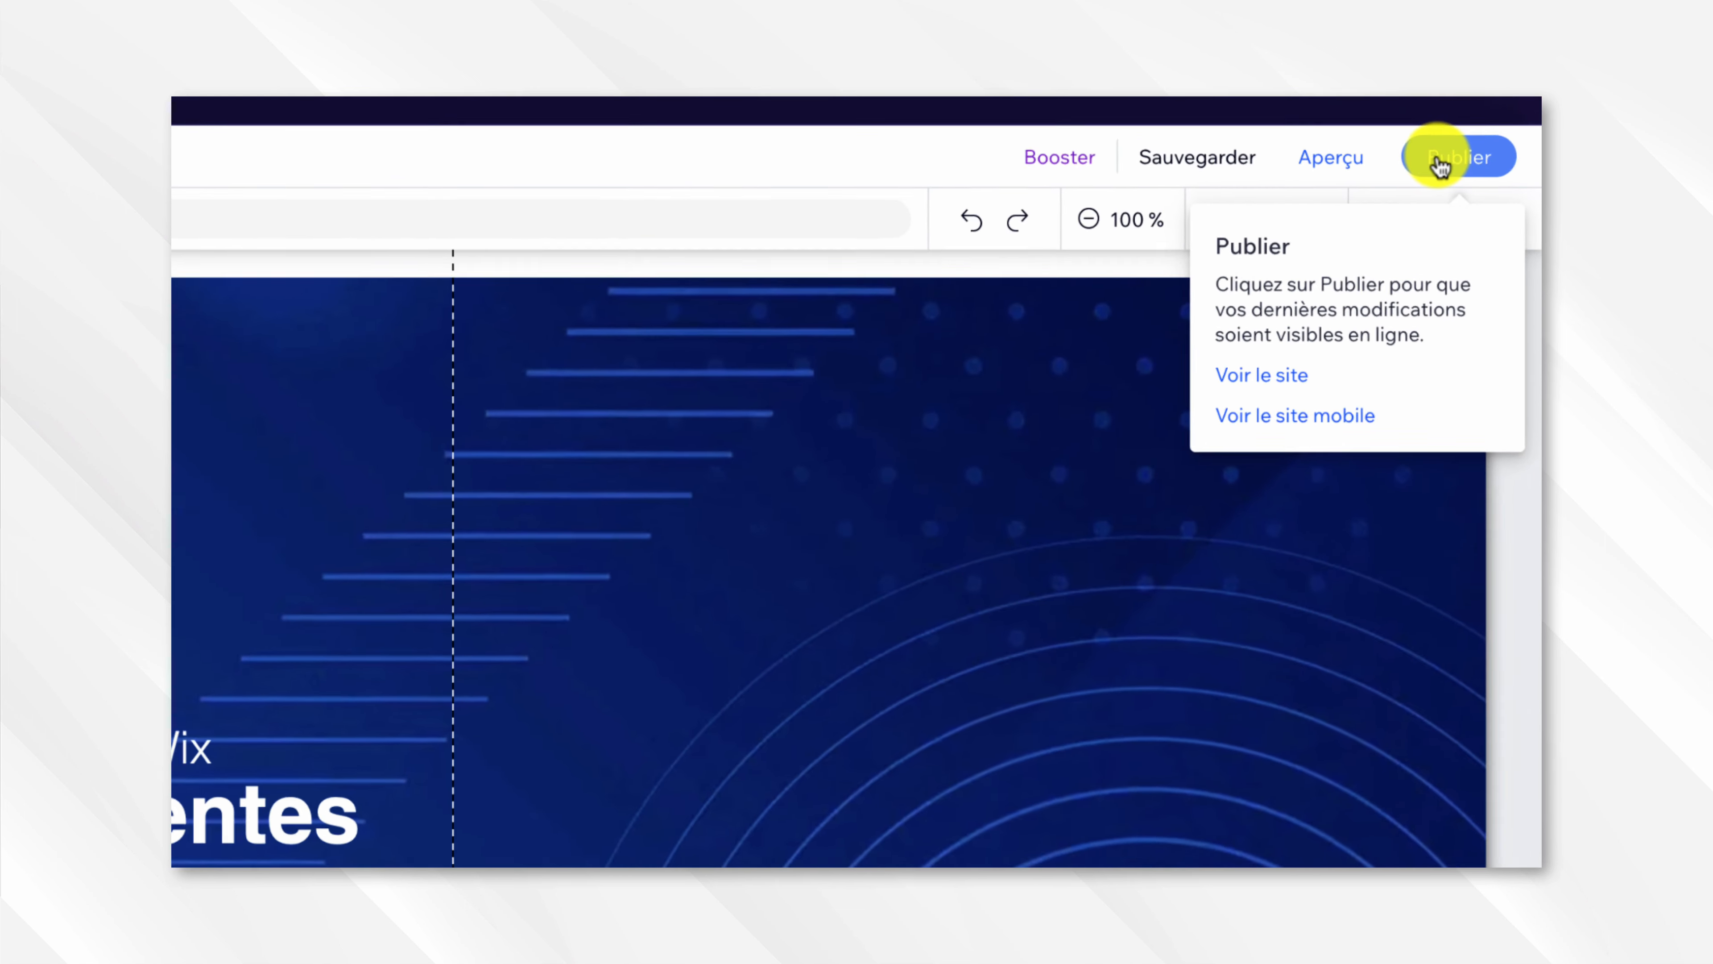
left_click(1502, 172)
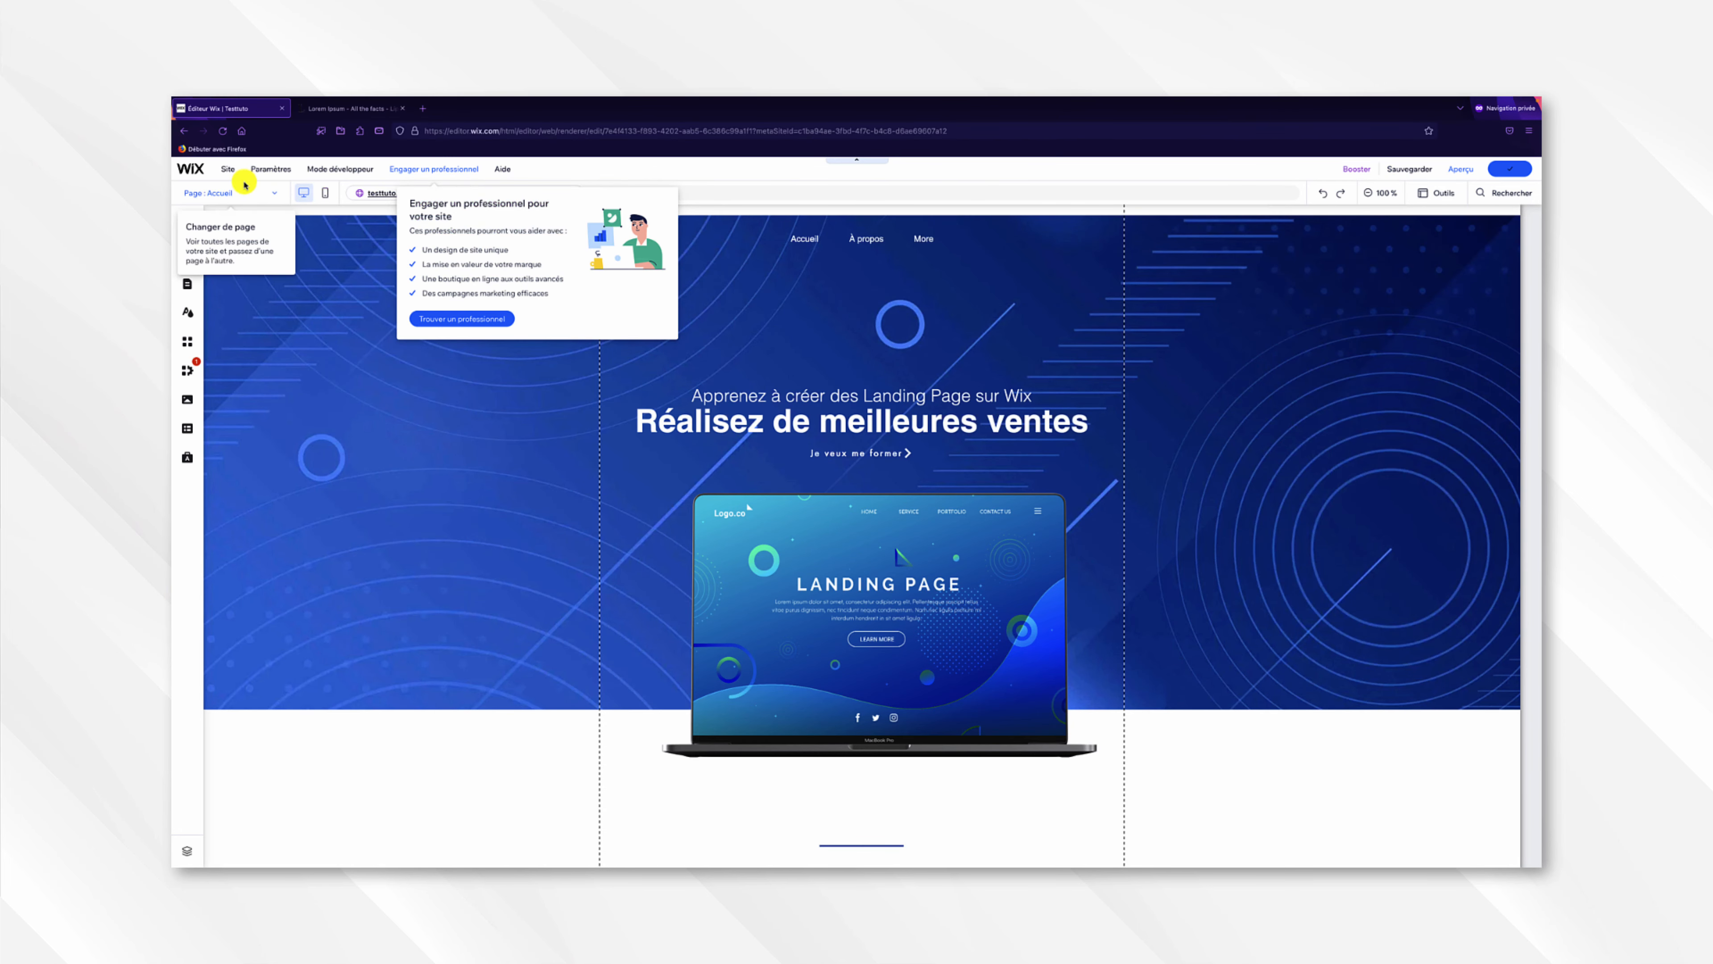
- Switch the editor from the home page to the site's "Liste des programmes" page
left_click(251, 196)
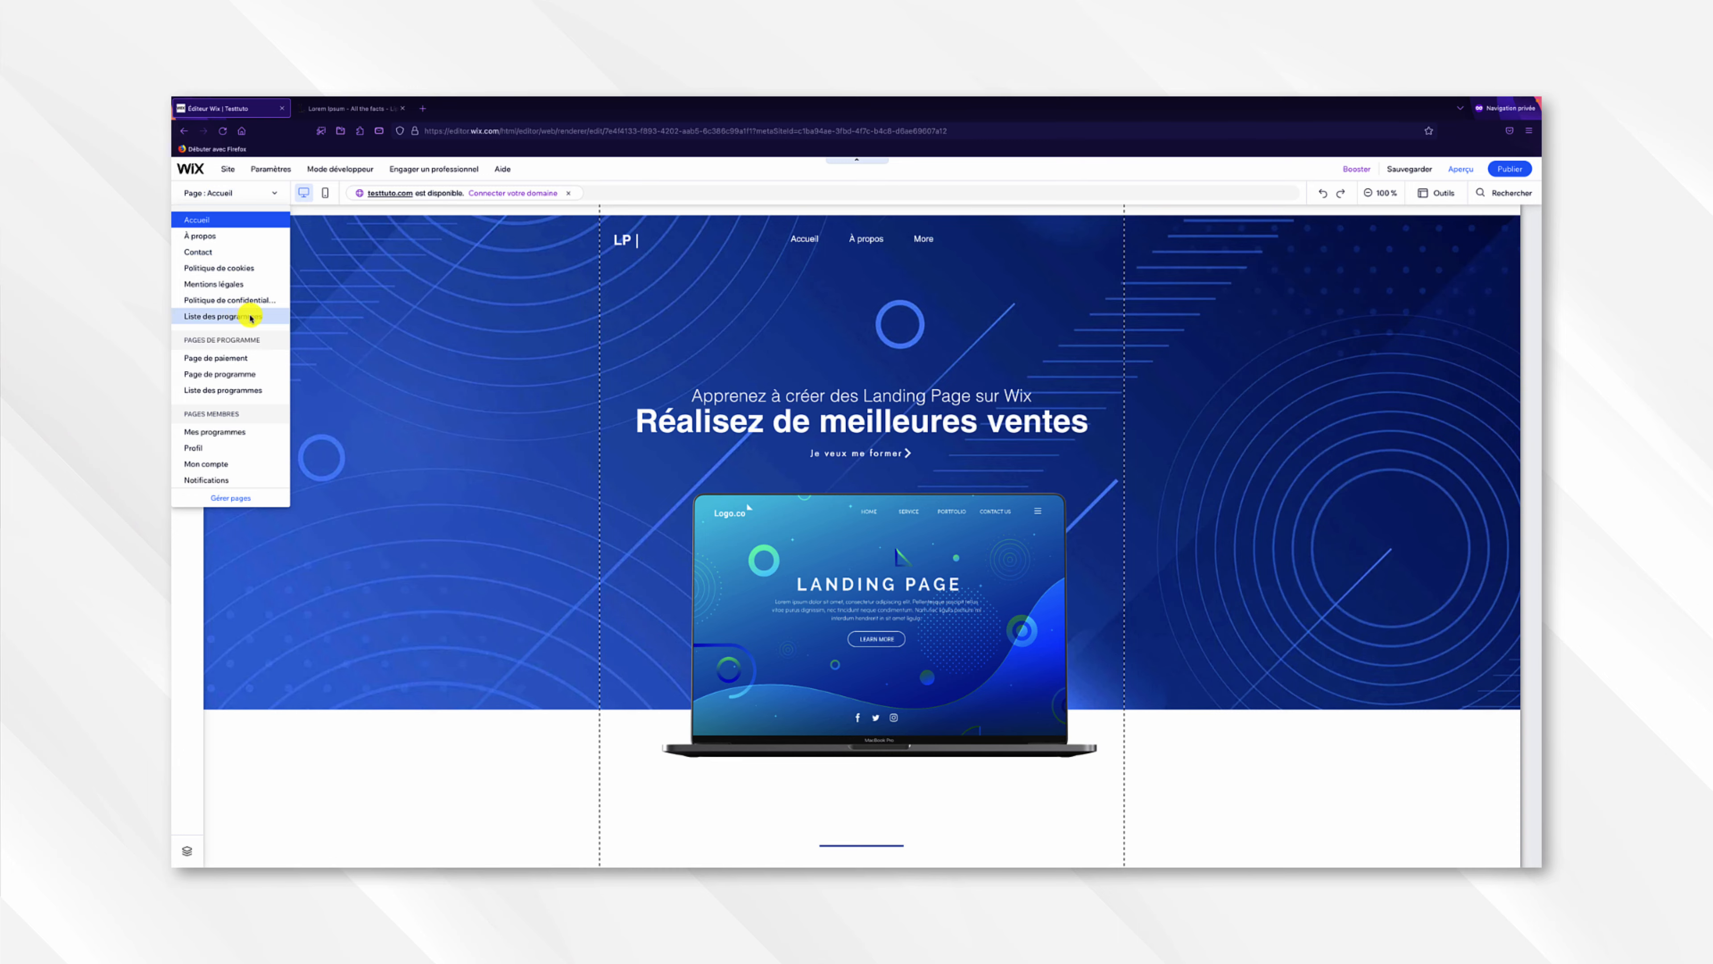
left_click(241, 316)
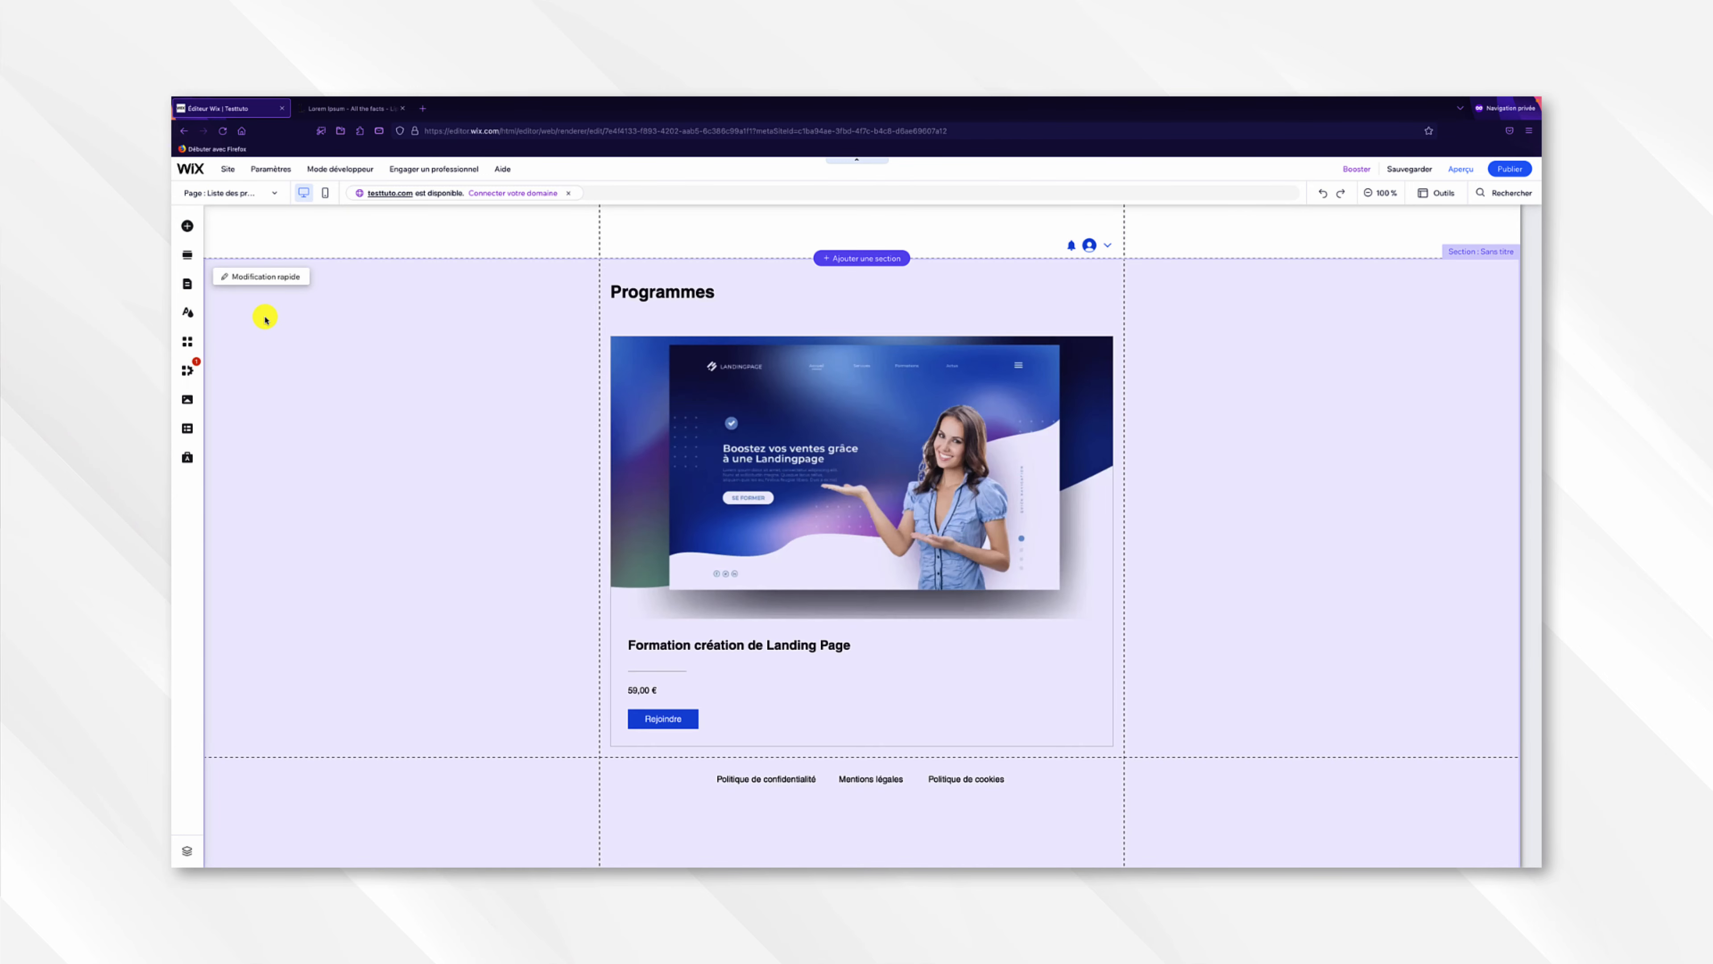
- Review the published program's details from the program list's management view and return to the page editor
left_click(676, 409)
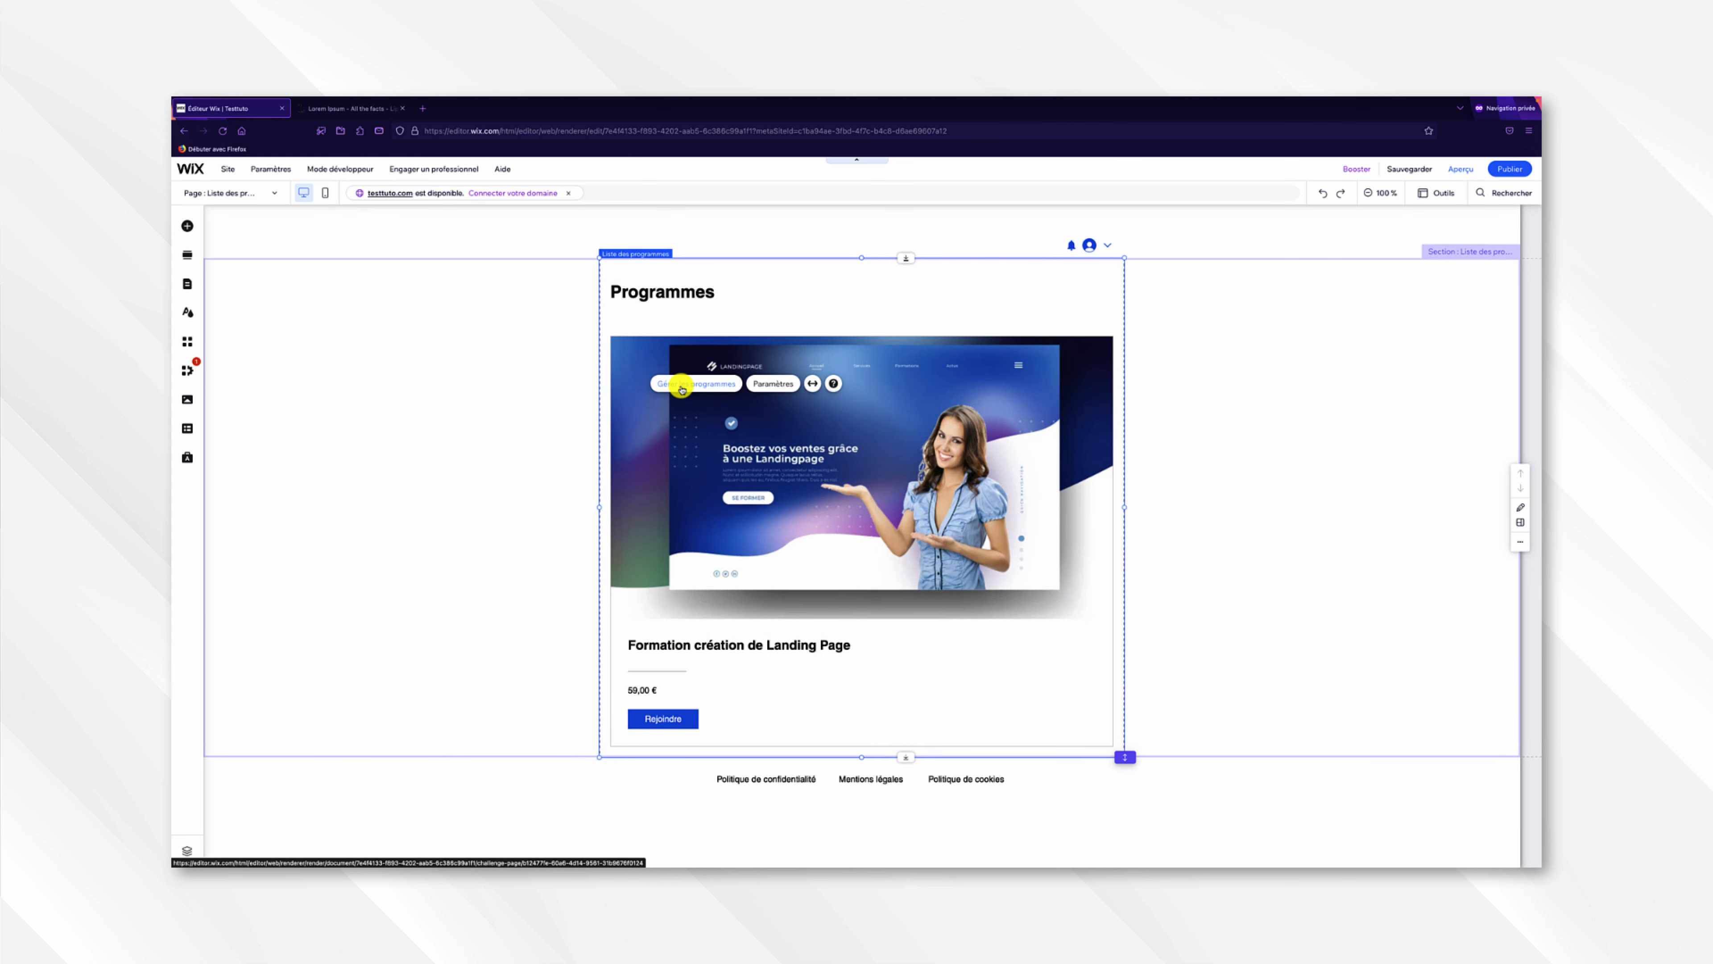
left_click(680, 384)
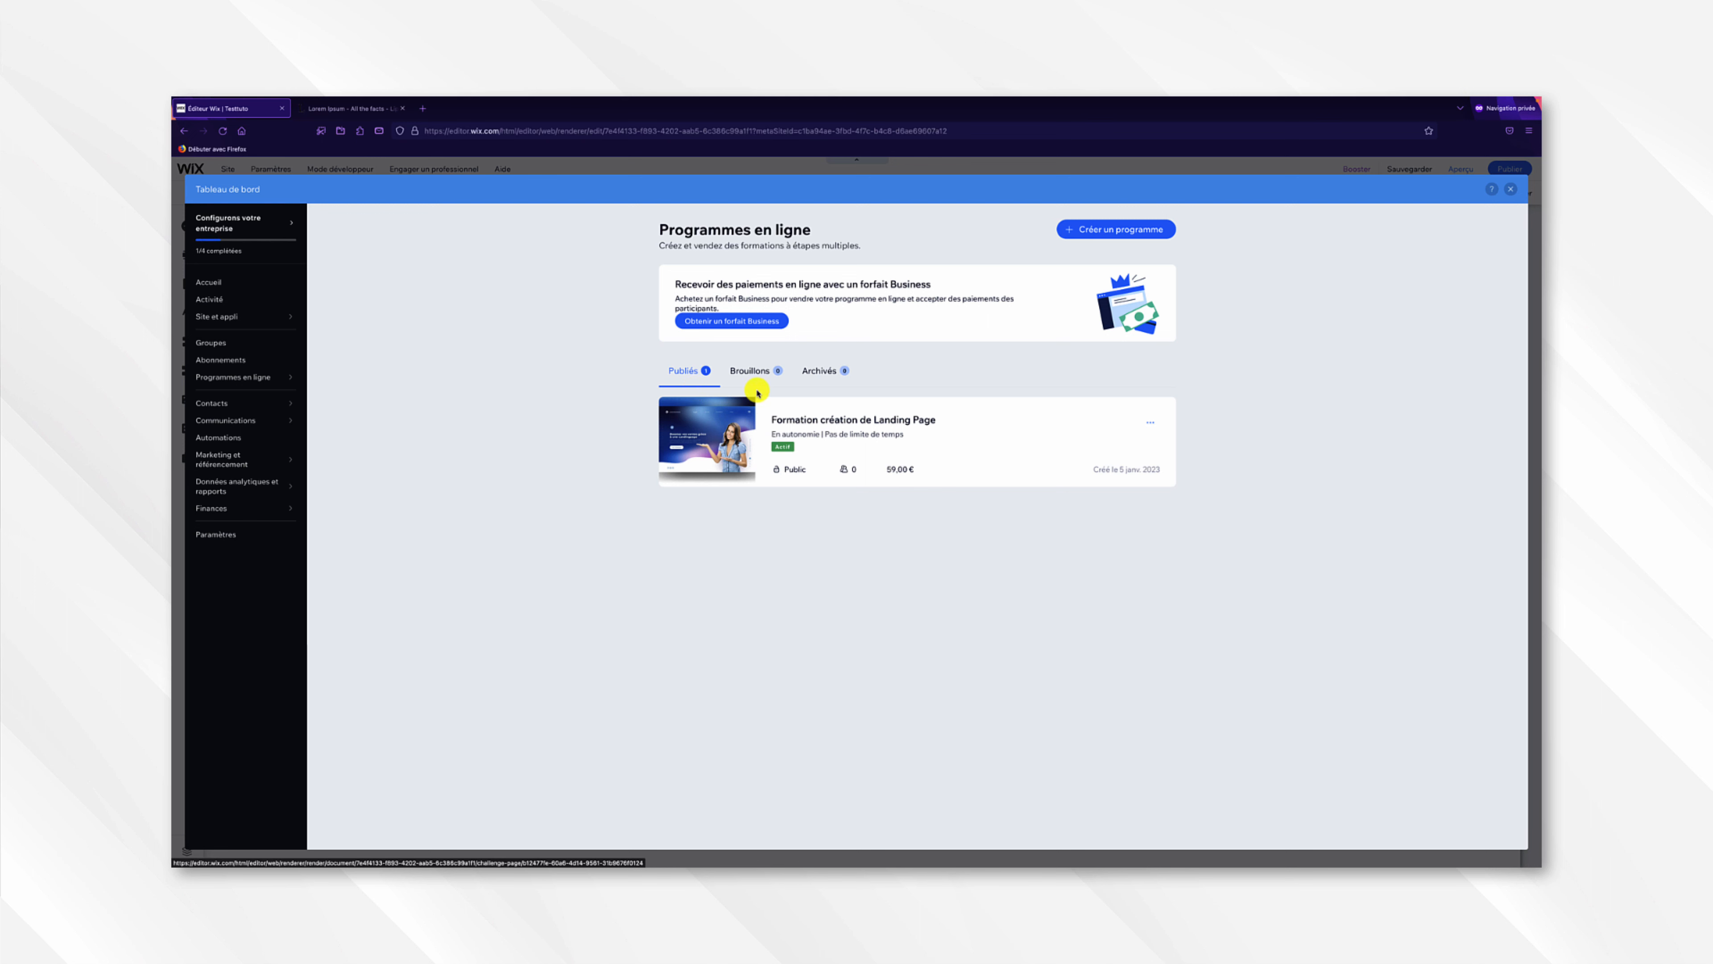
left_click(725, 428)
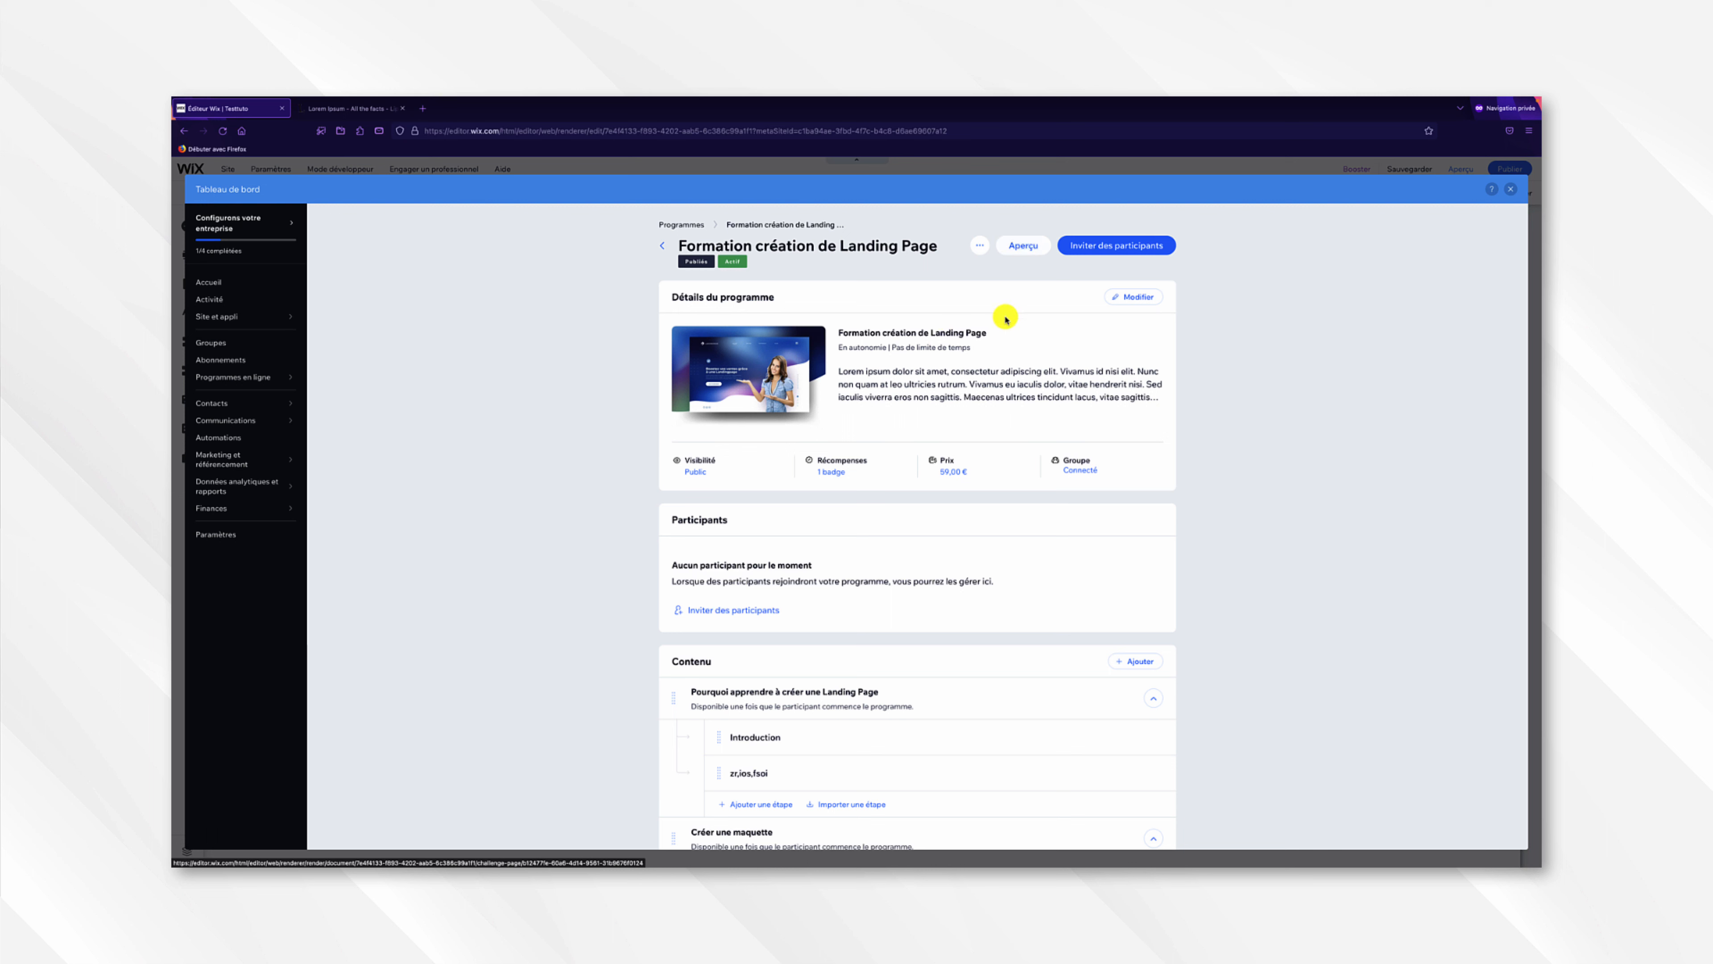
scroll(1005, 317, "down", 3)
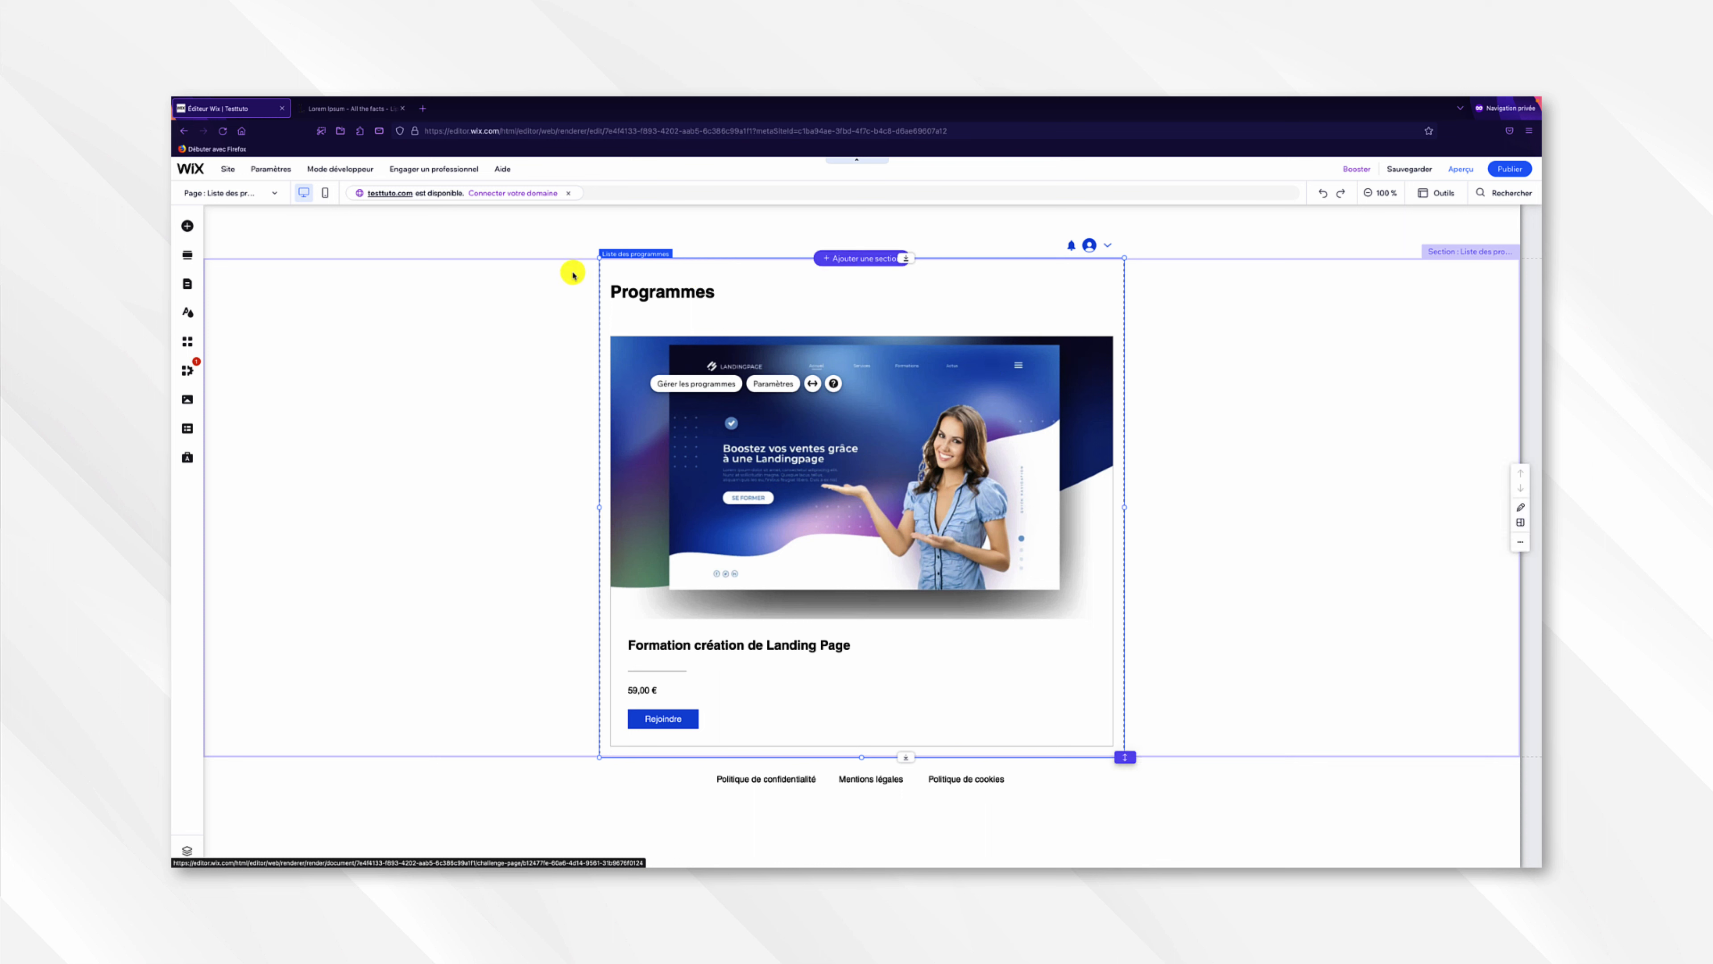
left_click(256, 197)
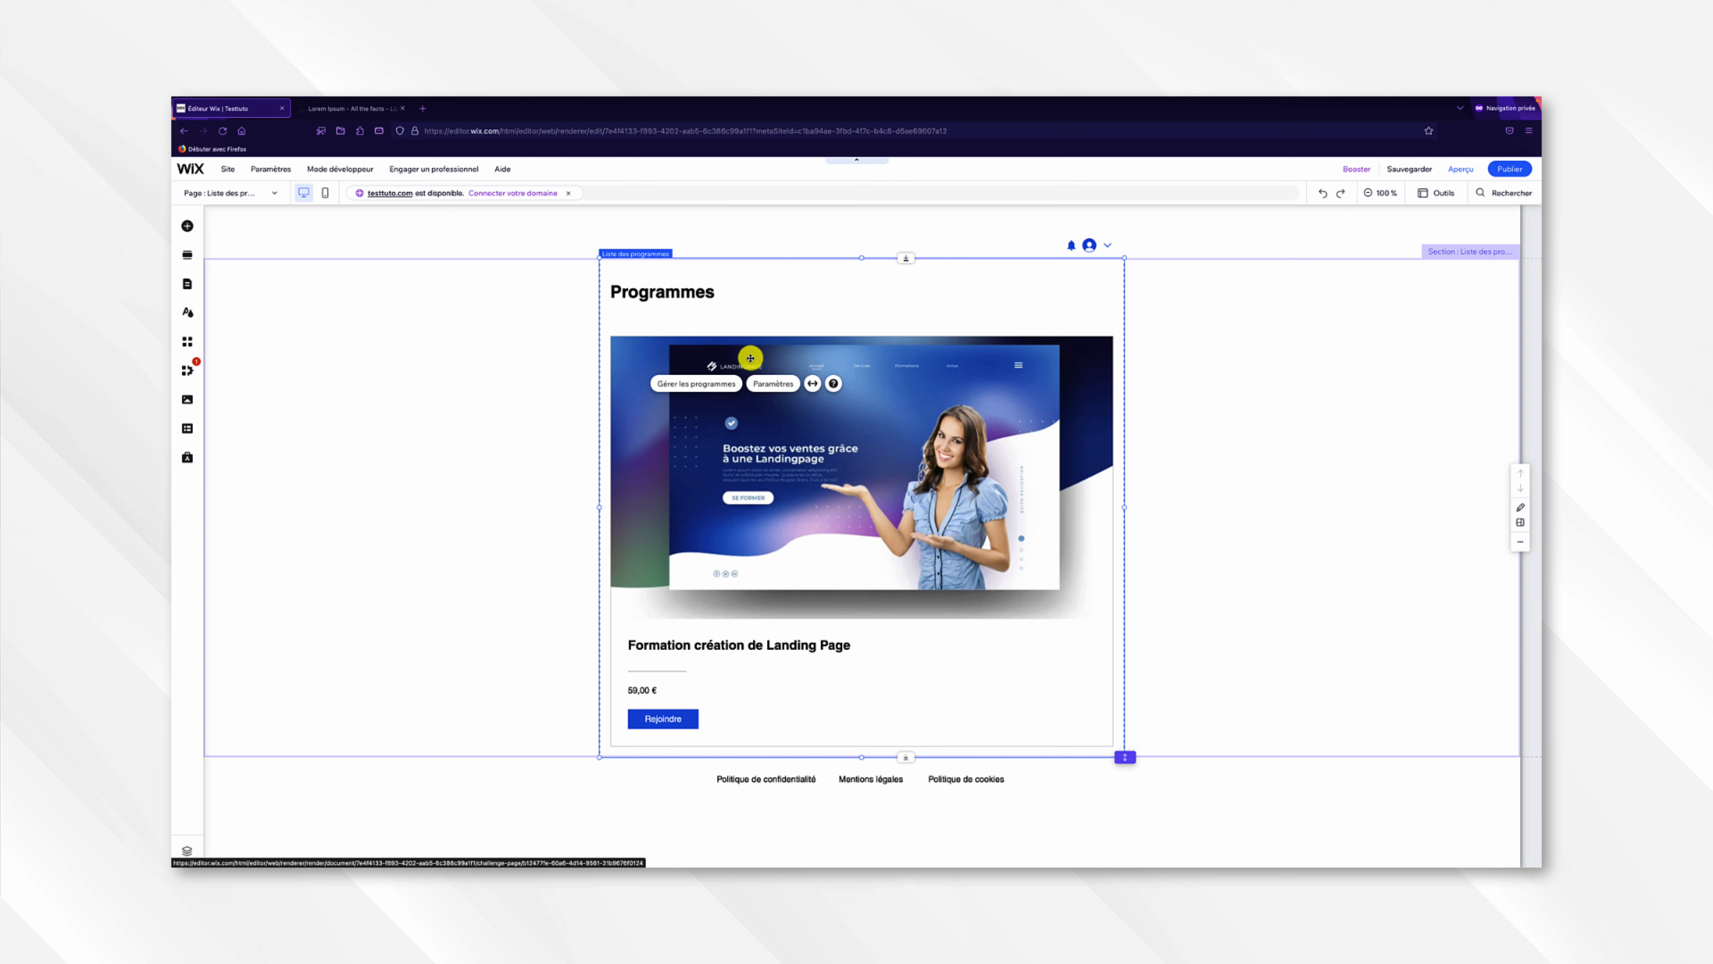
- Open the program list's settings and check which category and programs it displays
left_click(765, 390)
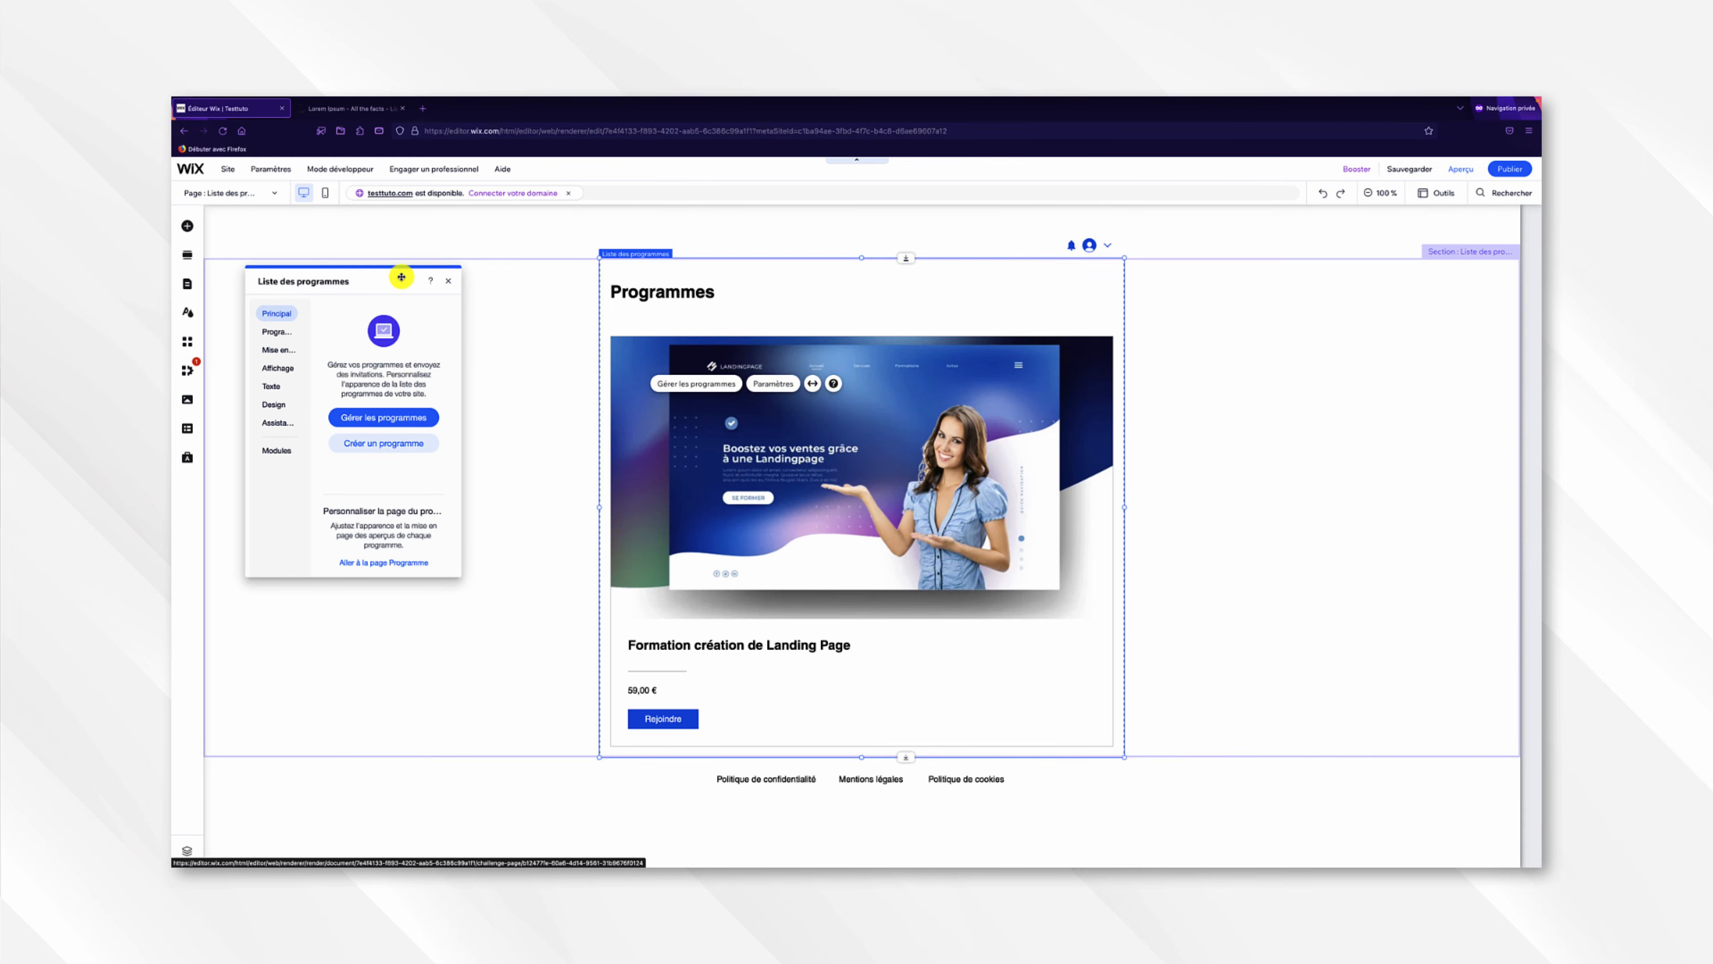
left_click_drag(401, 277, 560, 315)
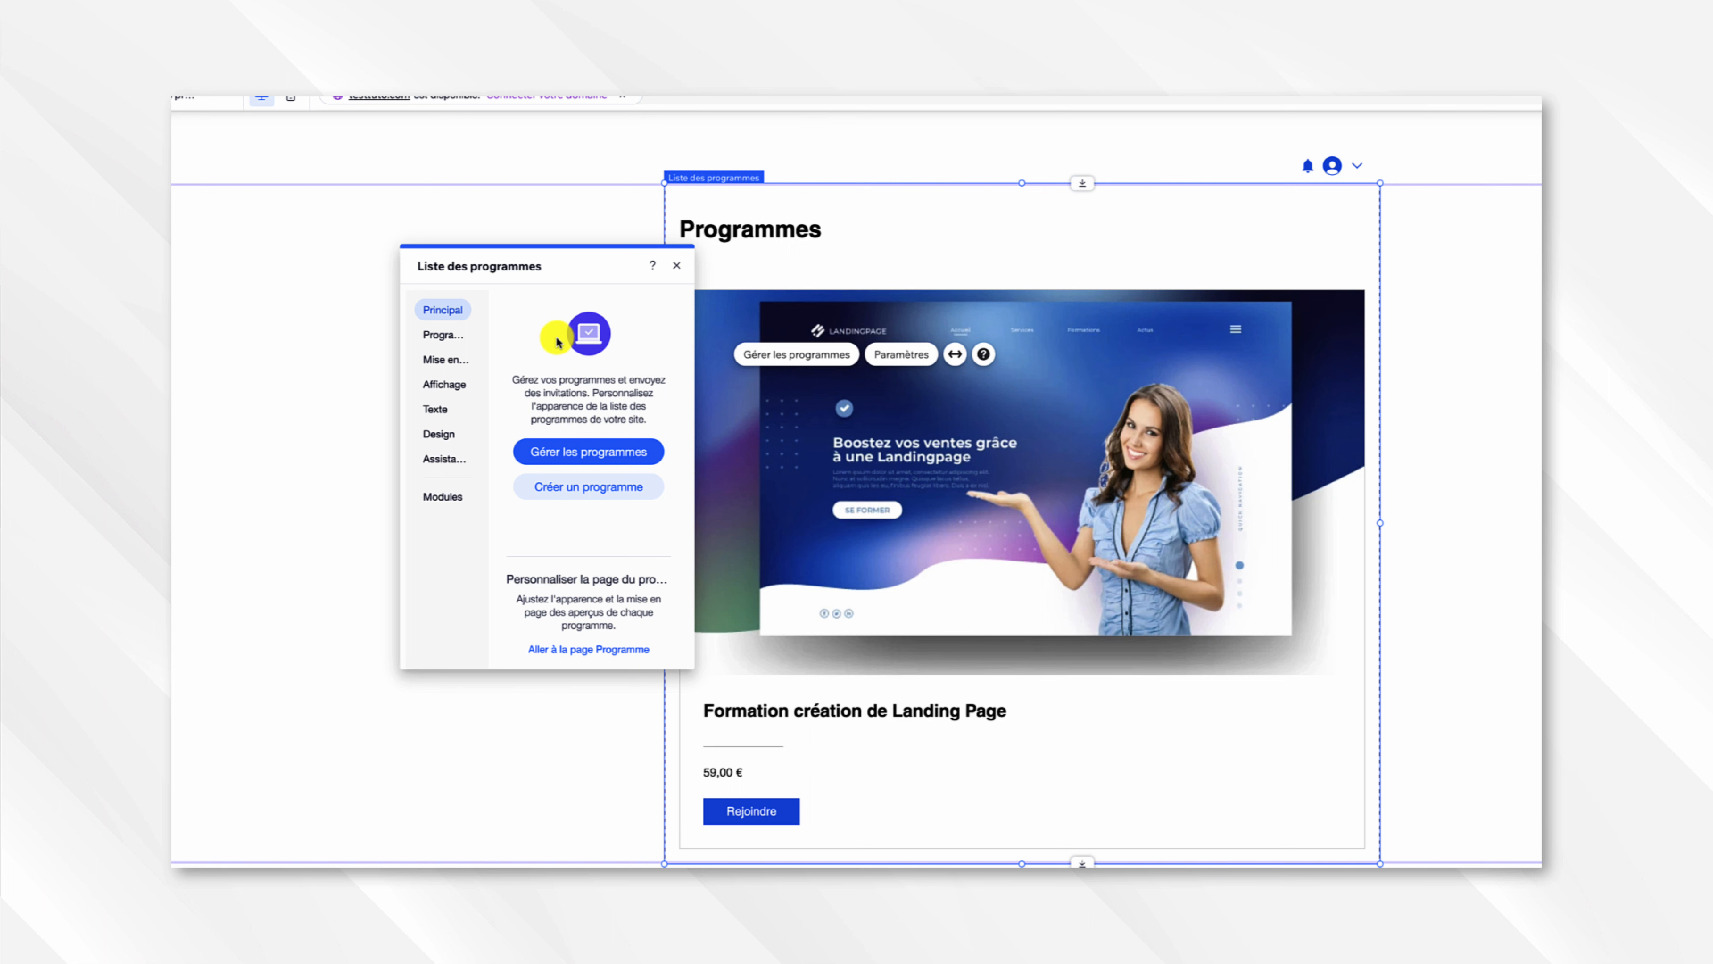
left_click(432, 335)
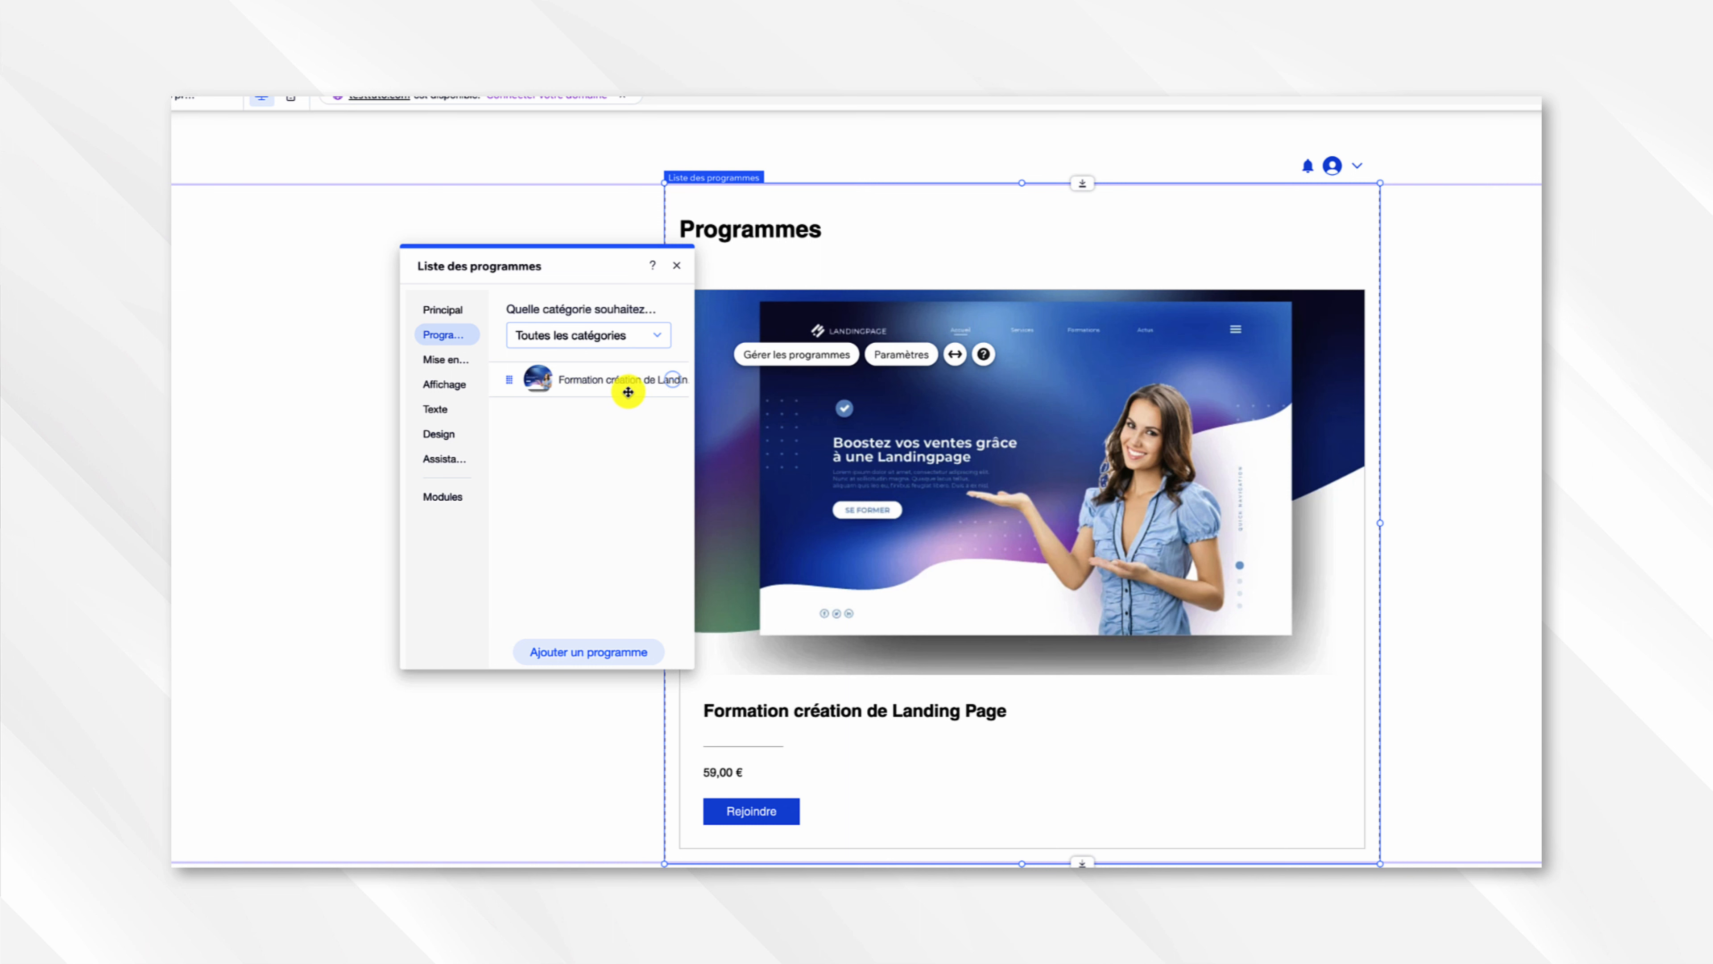
- Set the program list to the Côte à côte layout with alternating image sides and the Ajuster image resizing option
left_click(445, 361)
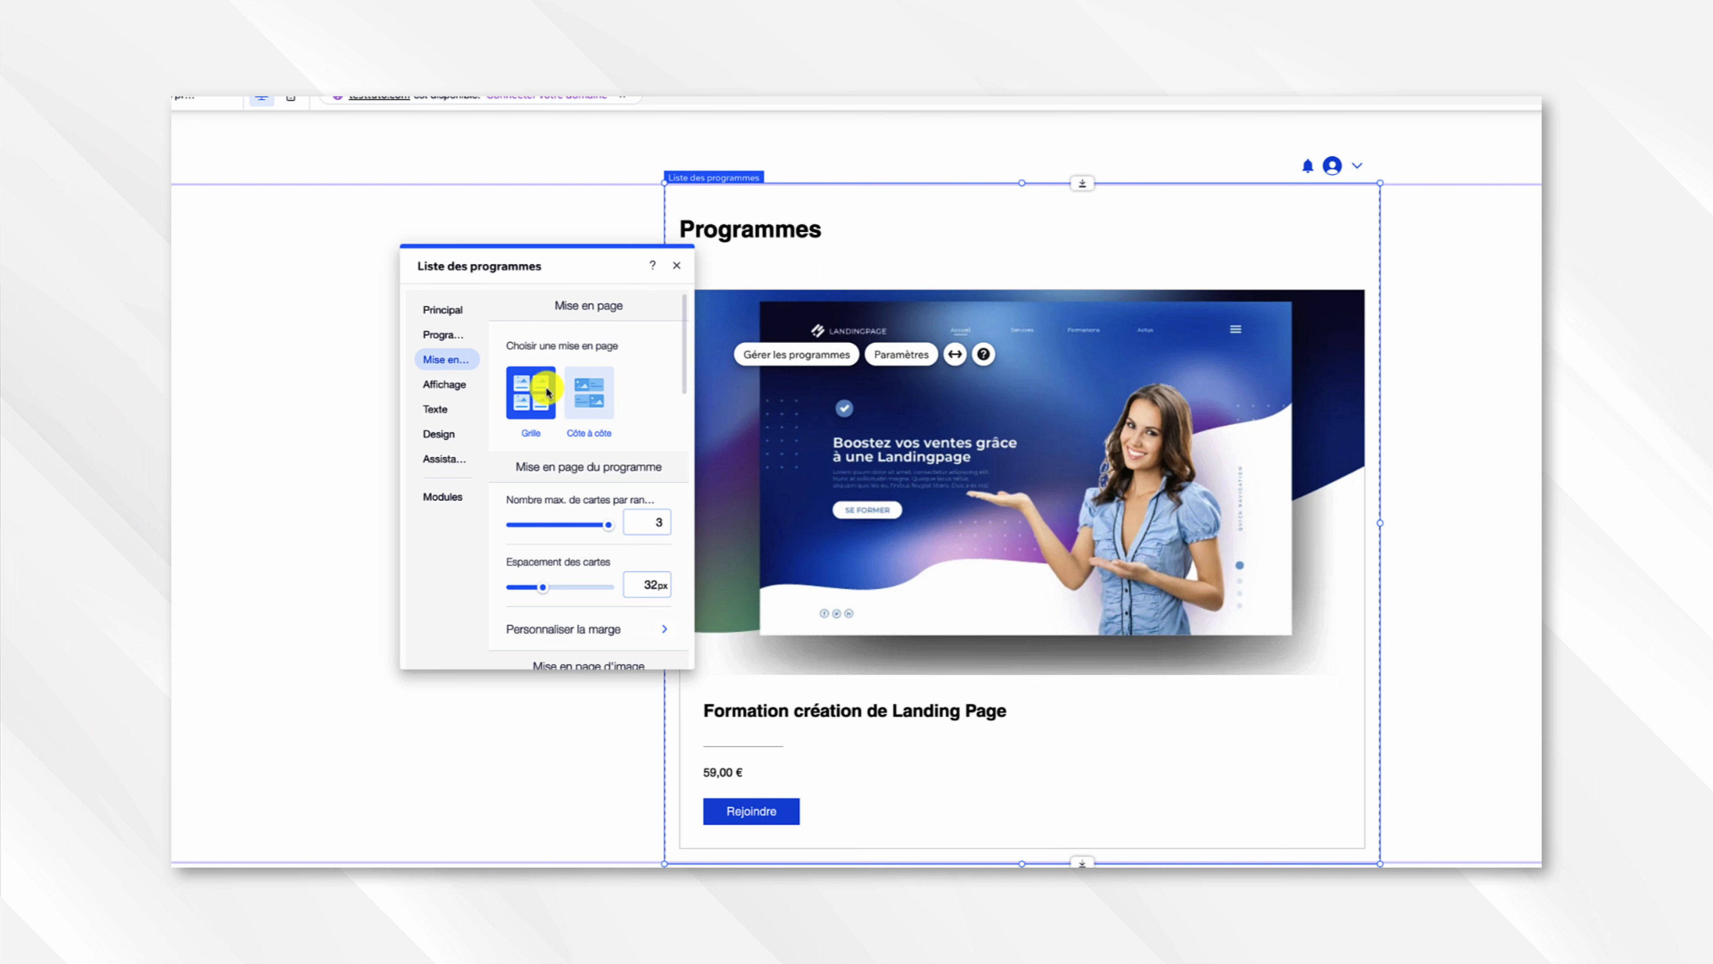
left_click(584, 394)
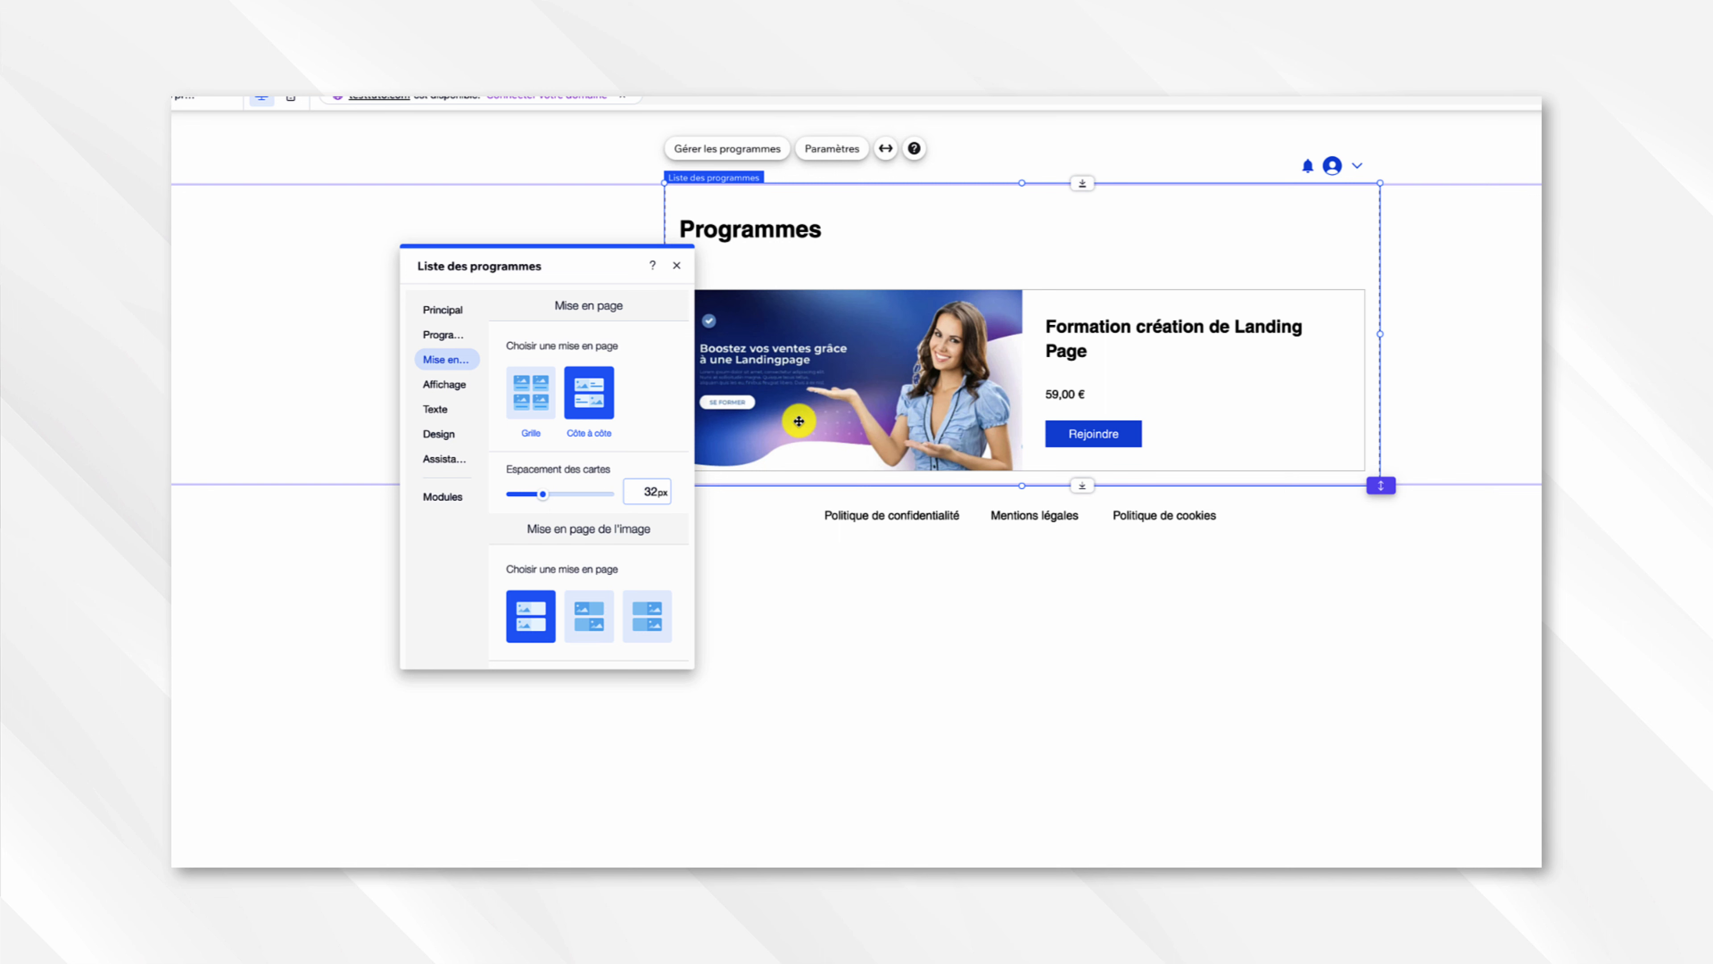
scroll(593, 467, "down", 3)
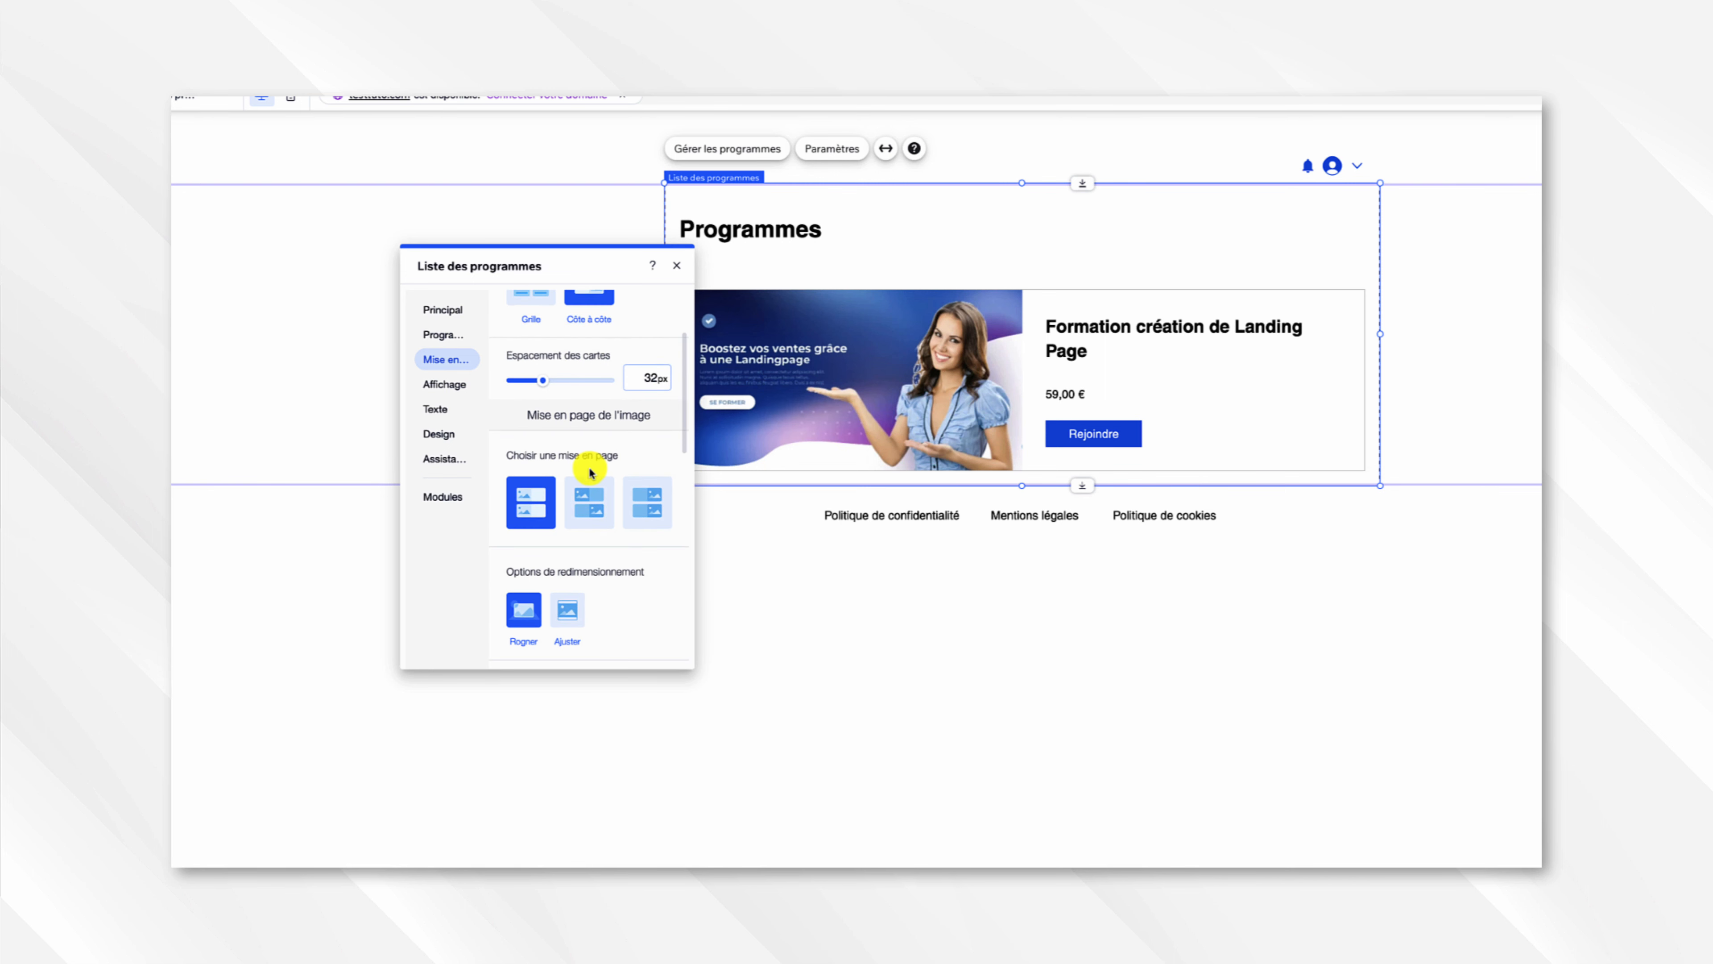
left_click(589, 498)
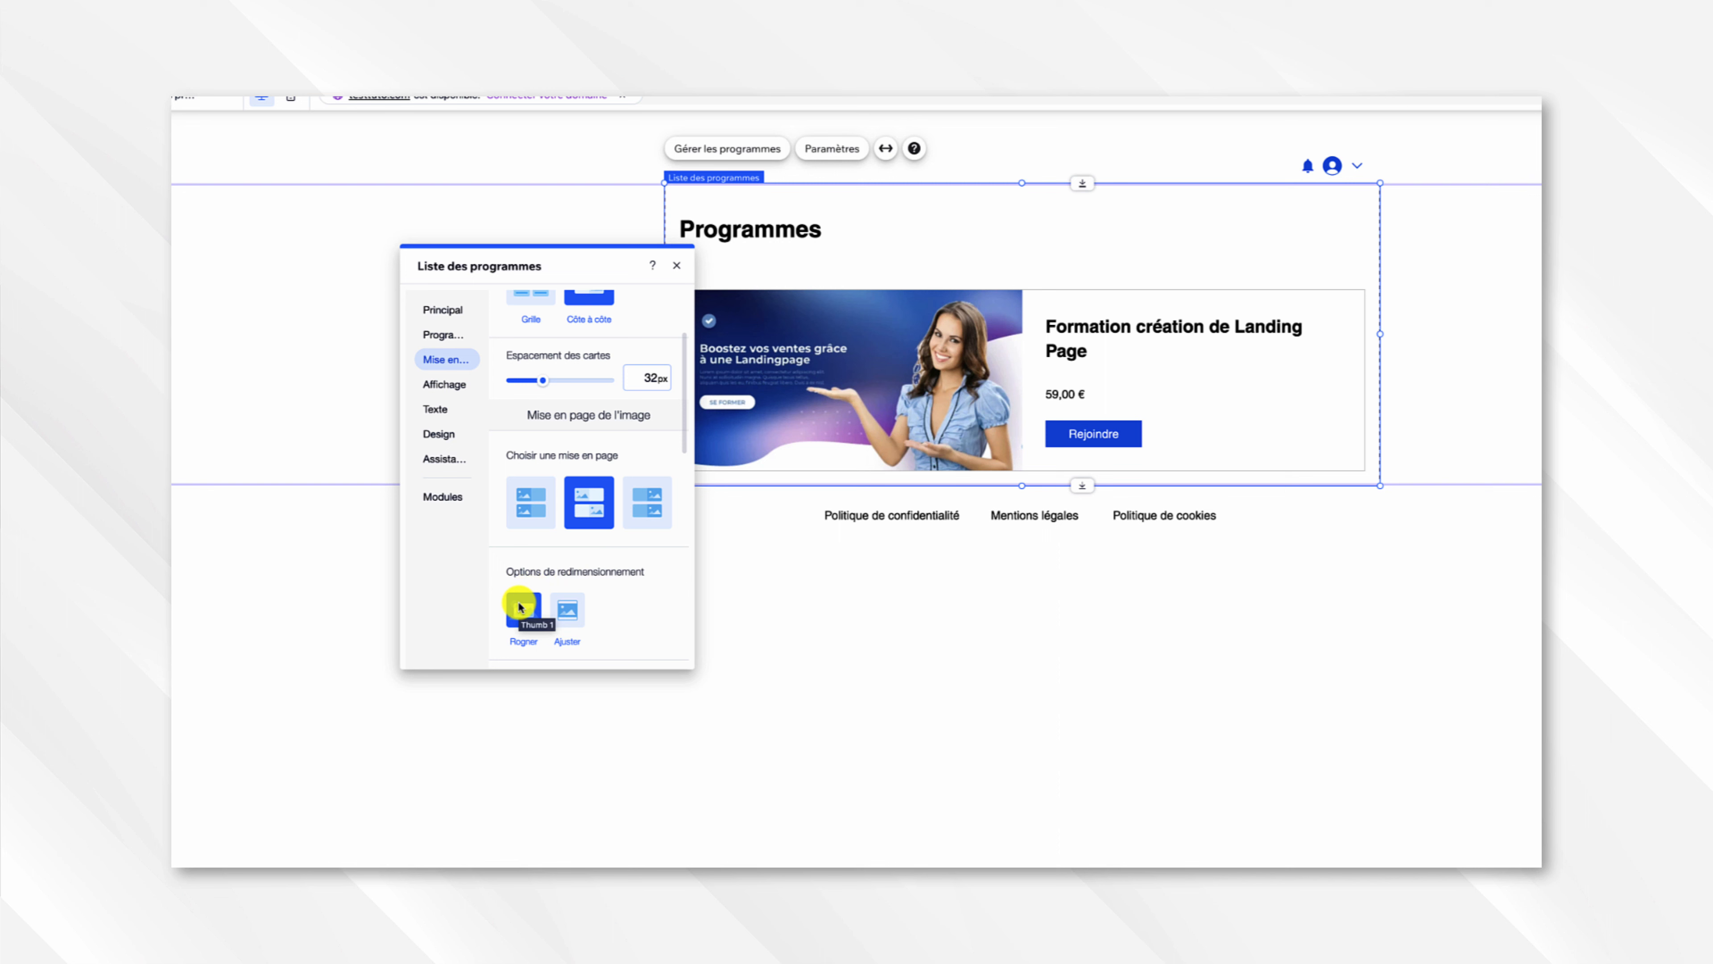
left_click(563, 610)
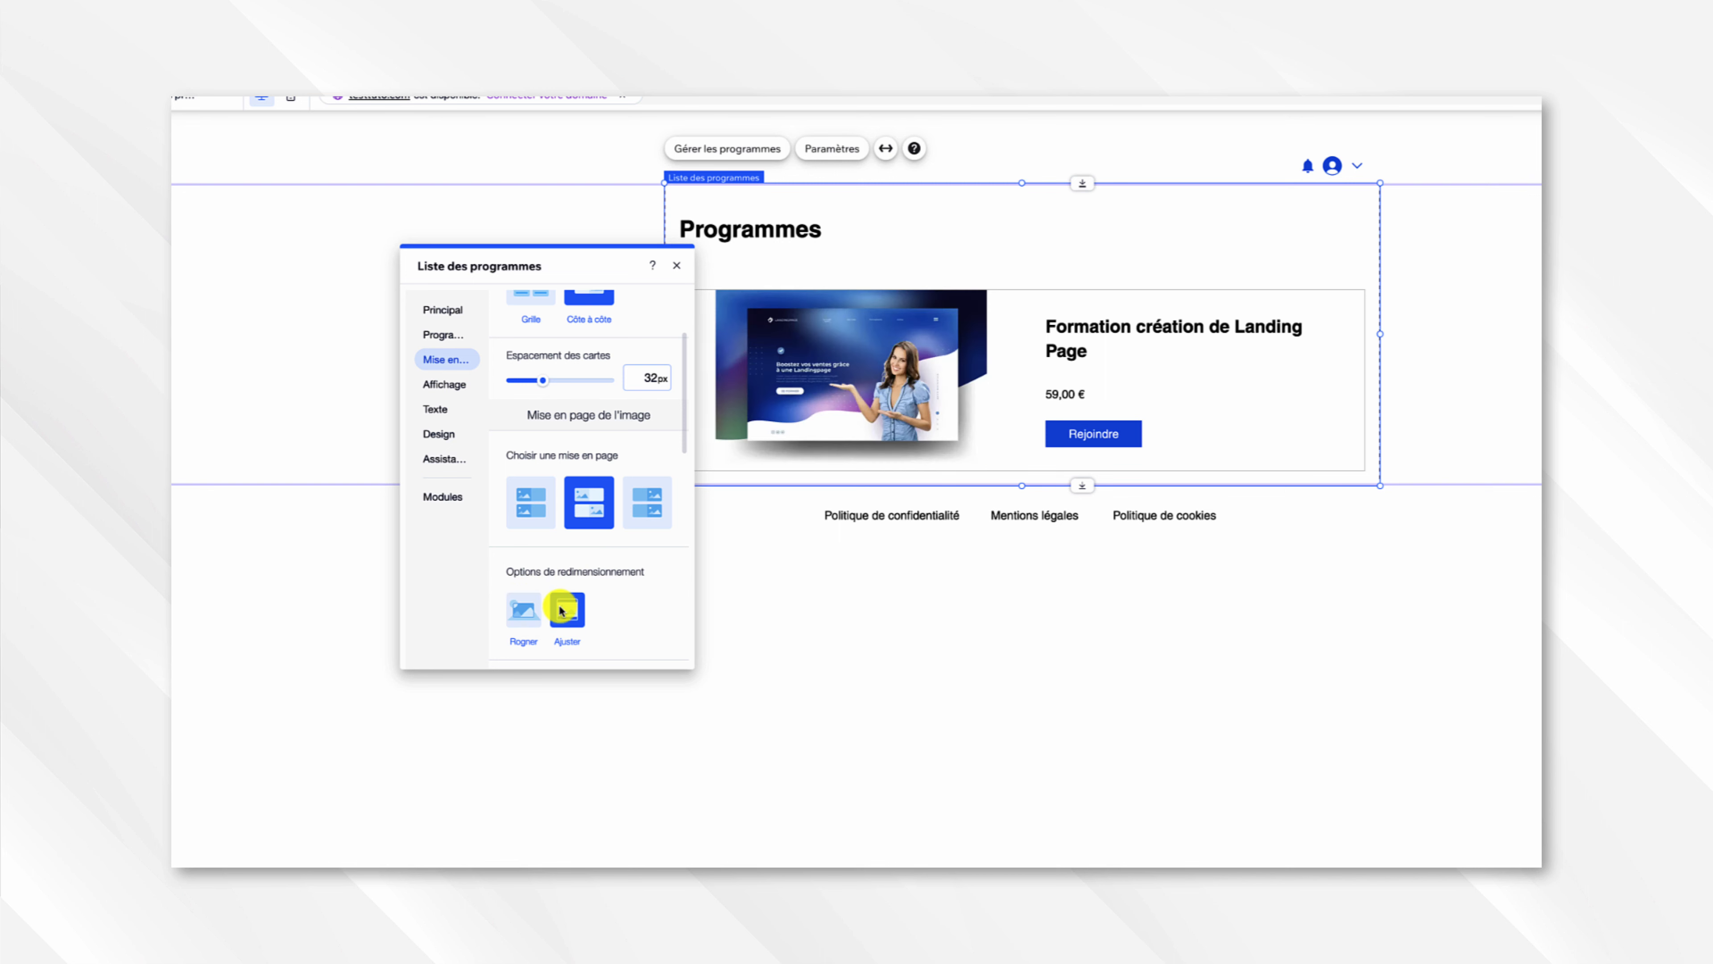
- Adjust the program details shown in the list: toggle the price off and back on, and untick Participants and Durée
left_click(452, 384)
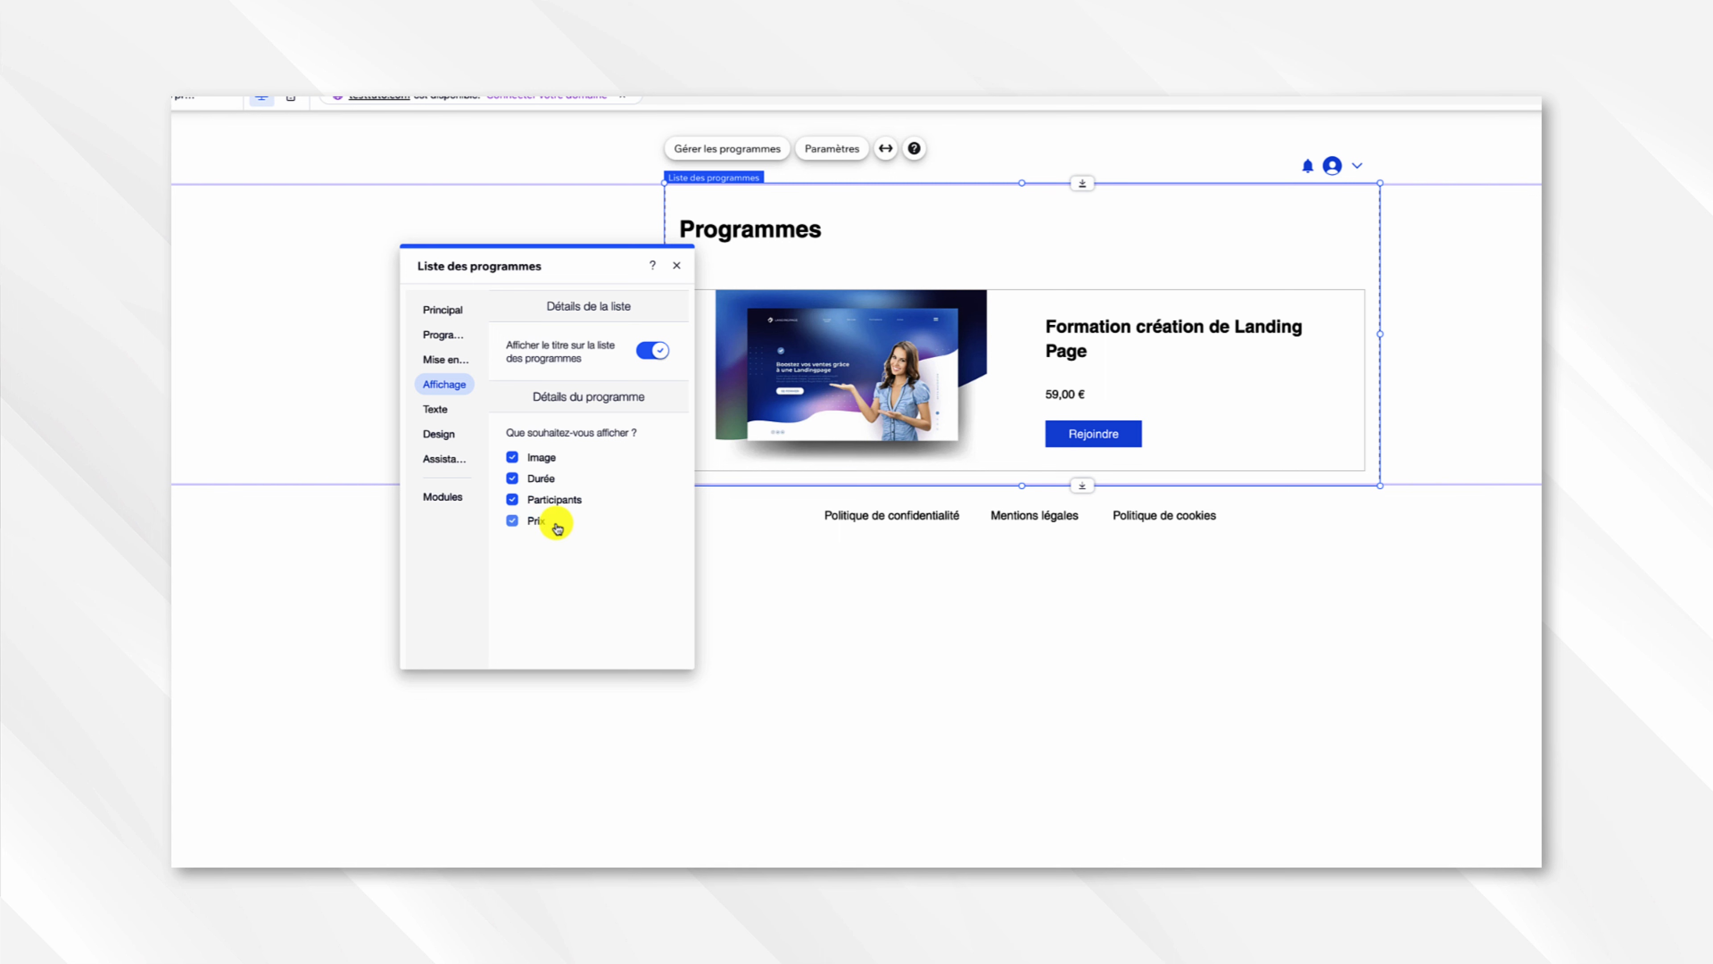
left_click(513, 522)
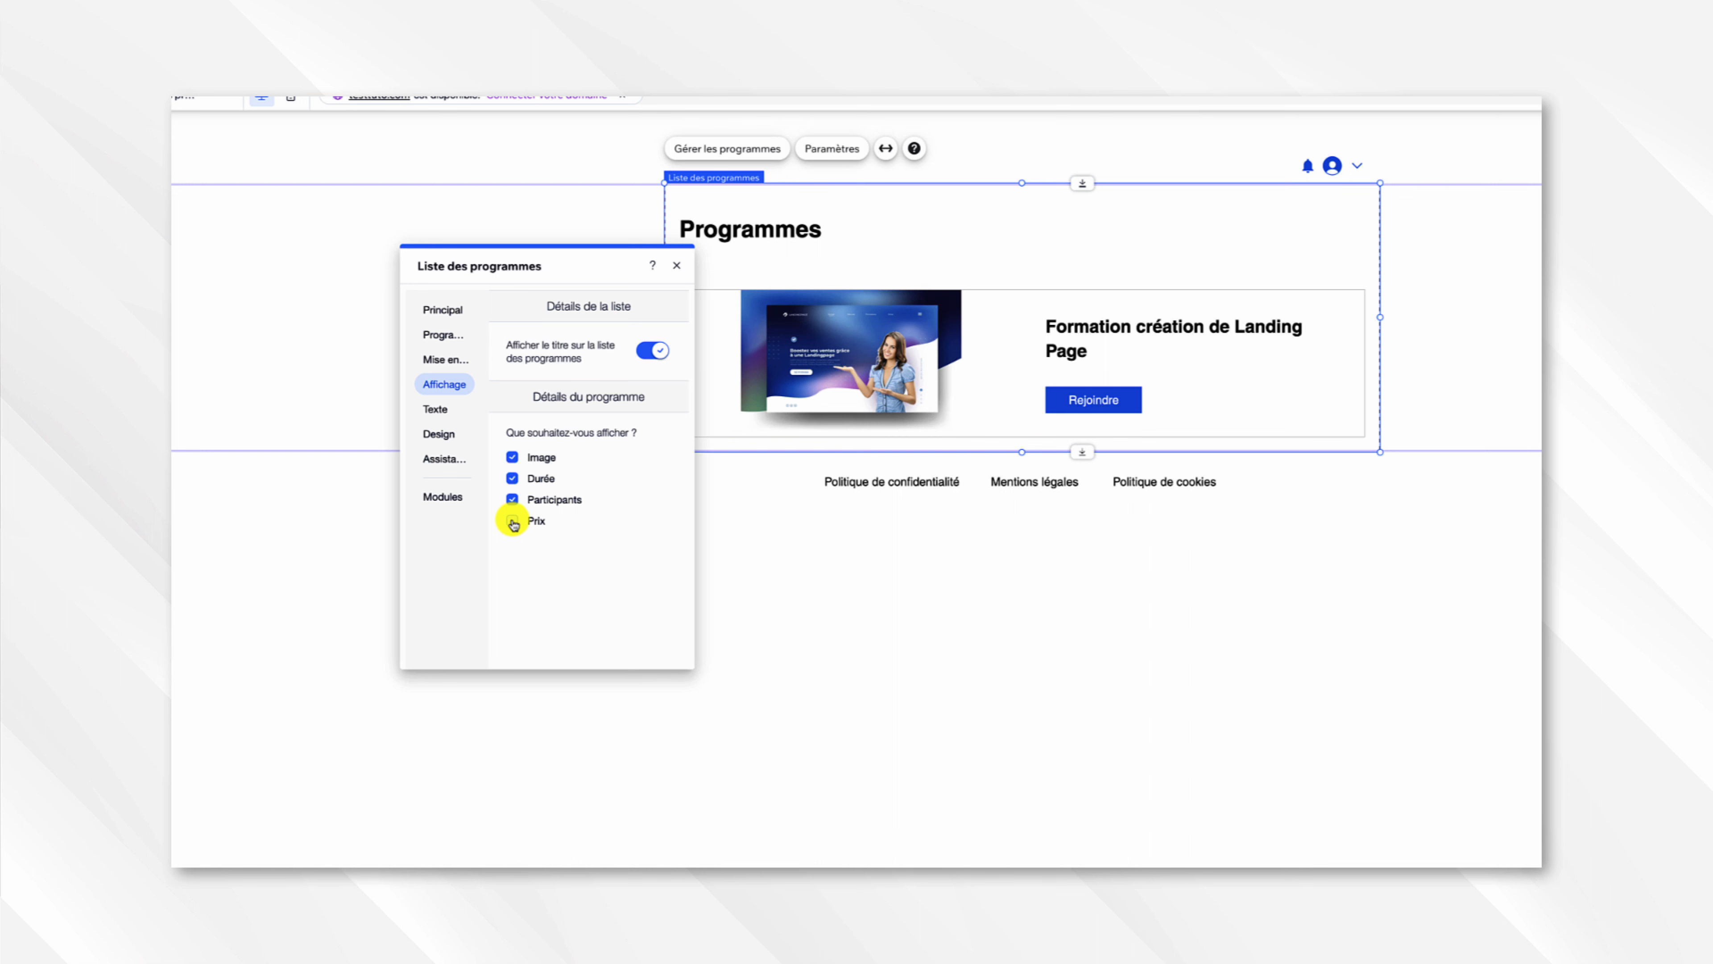
left_click(513, 522)
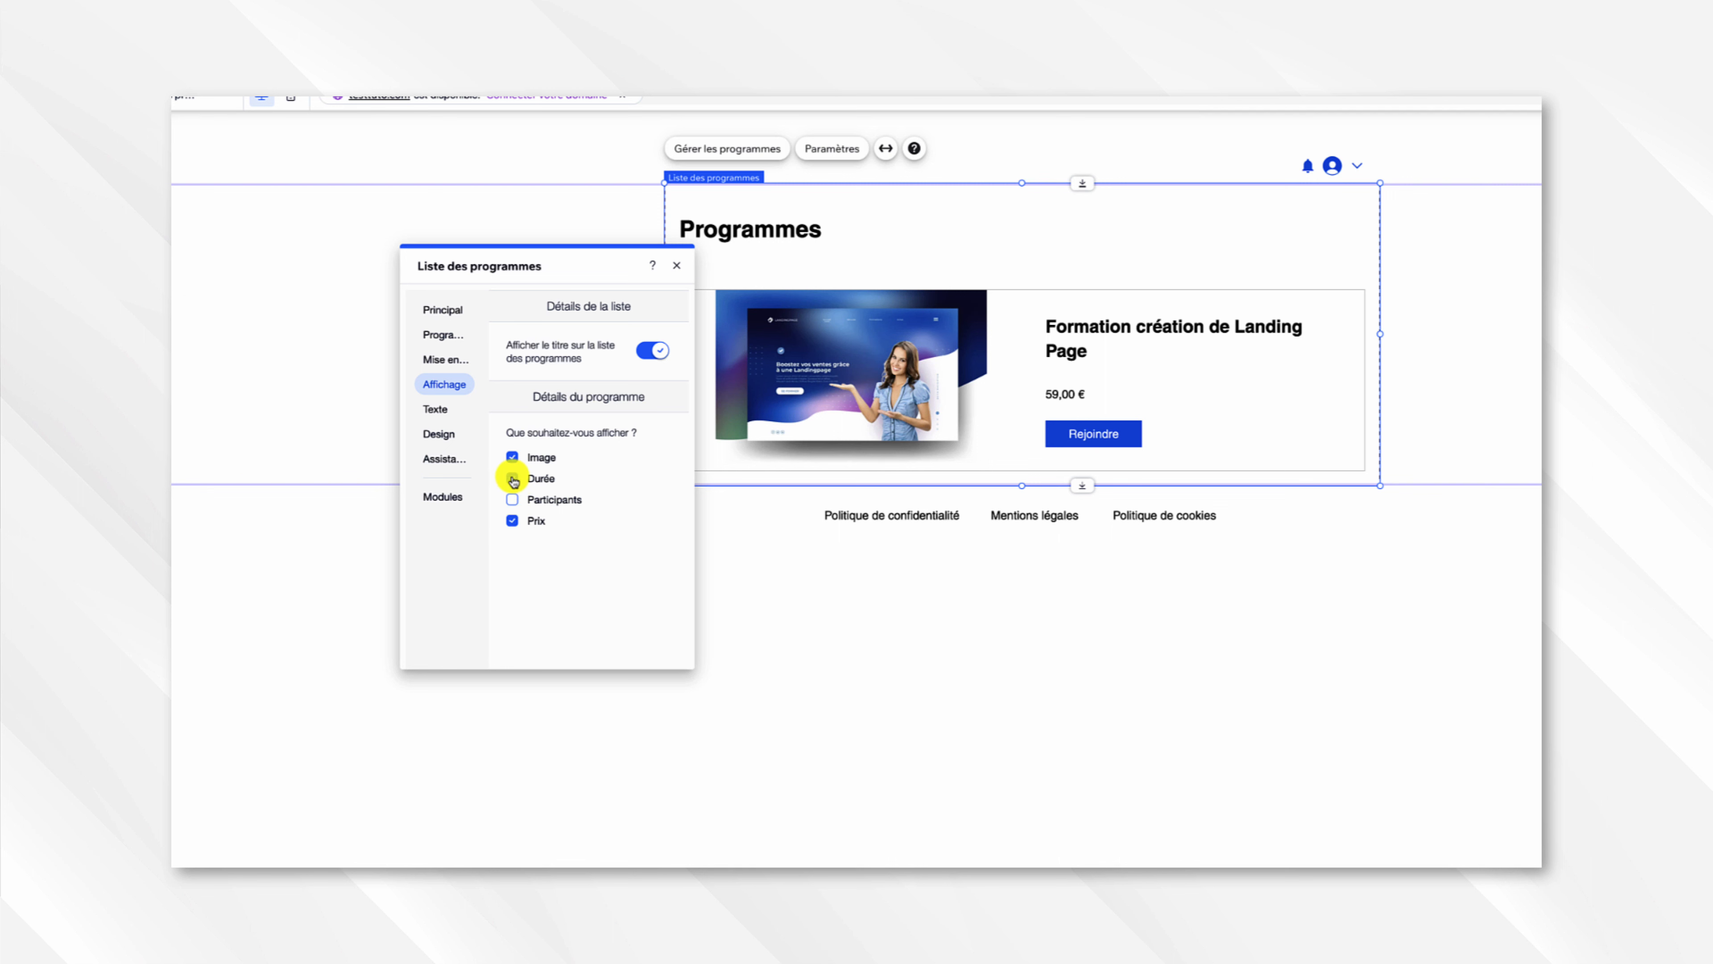
left_click(511, 479)
- Change the program list's title to "Nos formations"
left_click(443, 411)
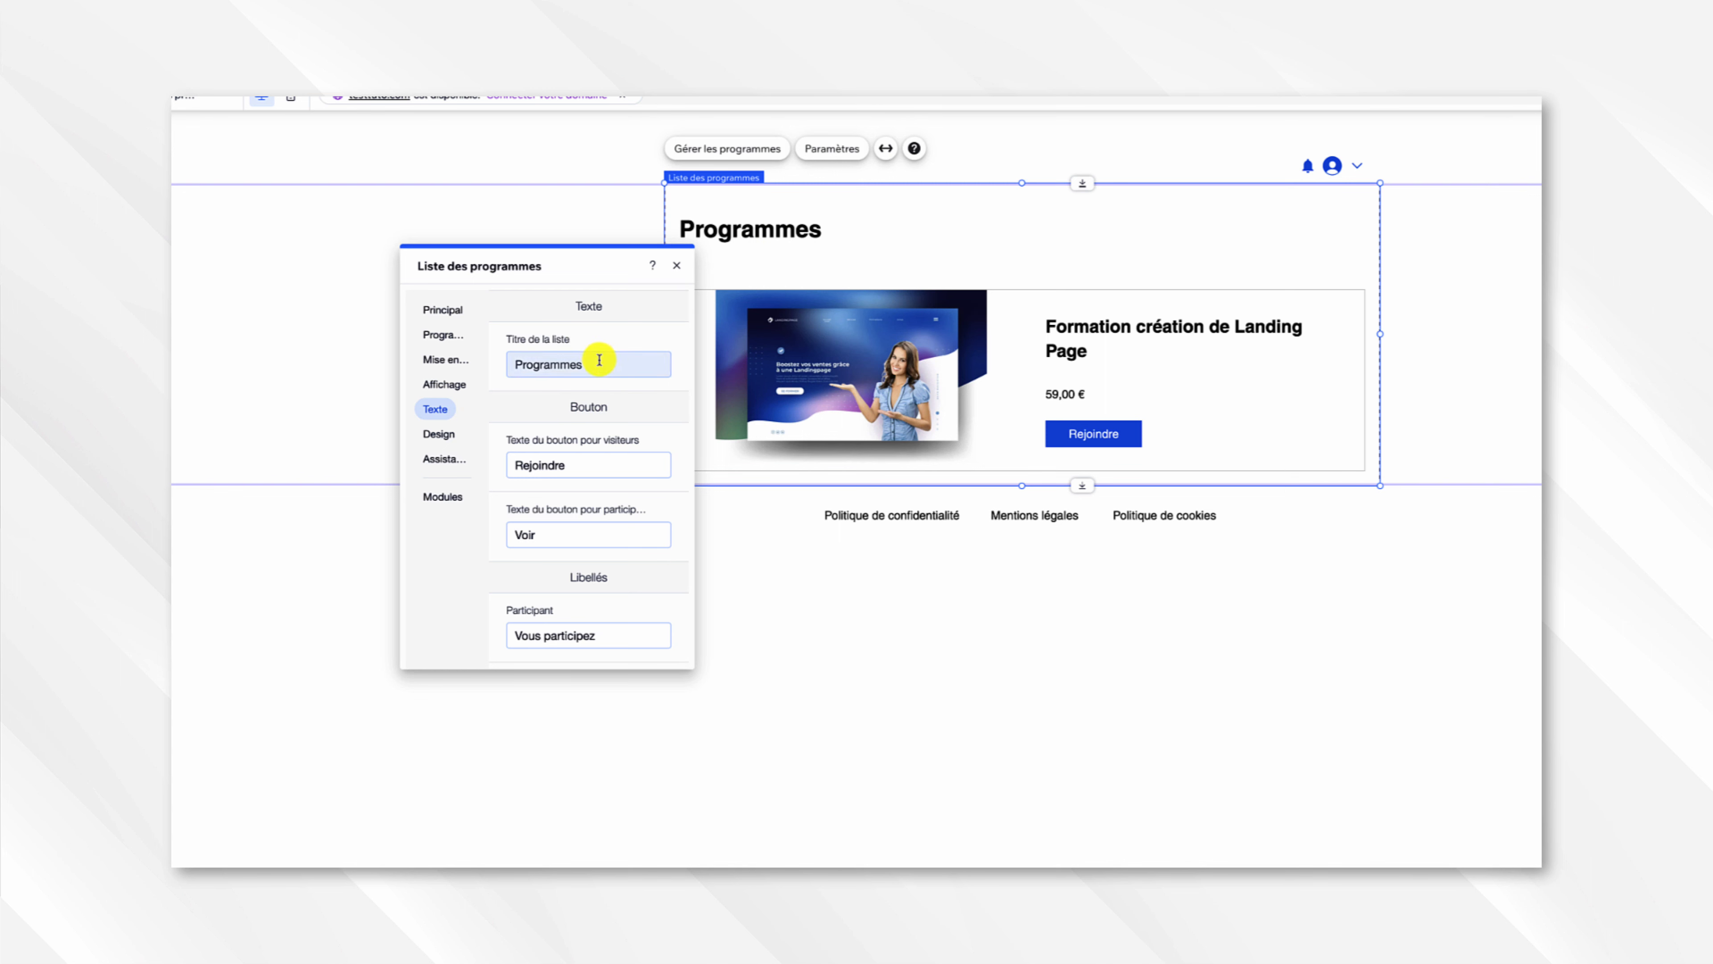
left_click(529, 354)
left_click_drag(529, 354, 637, 372)
type("N")
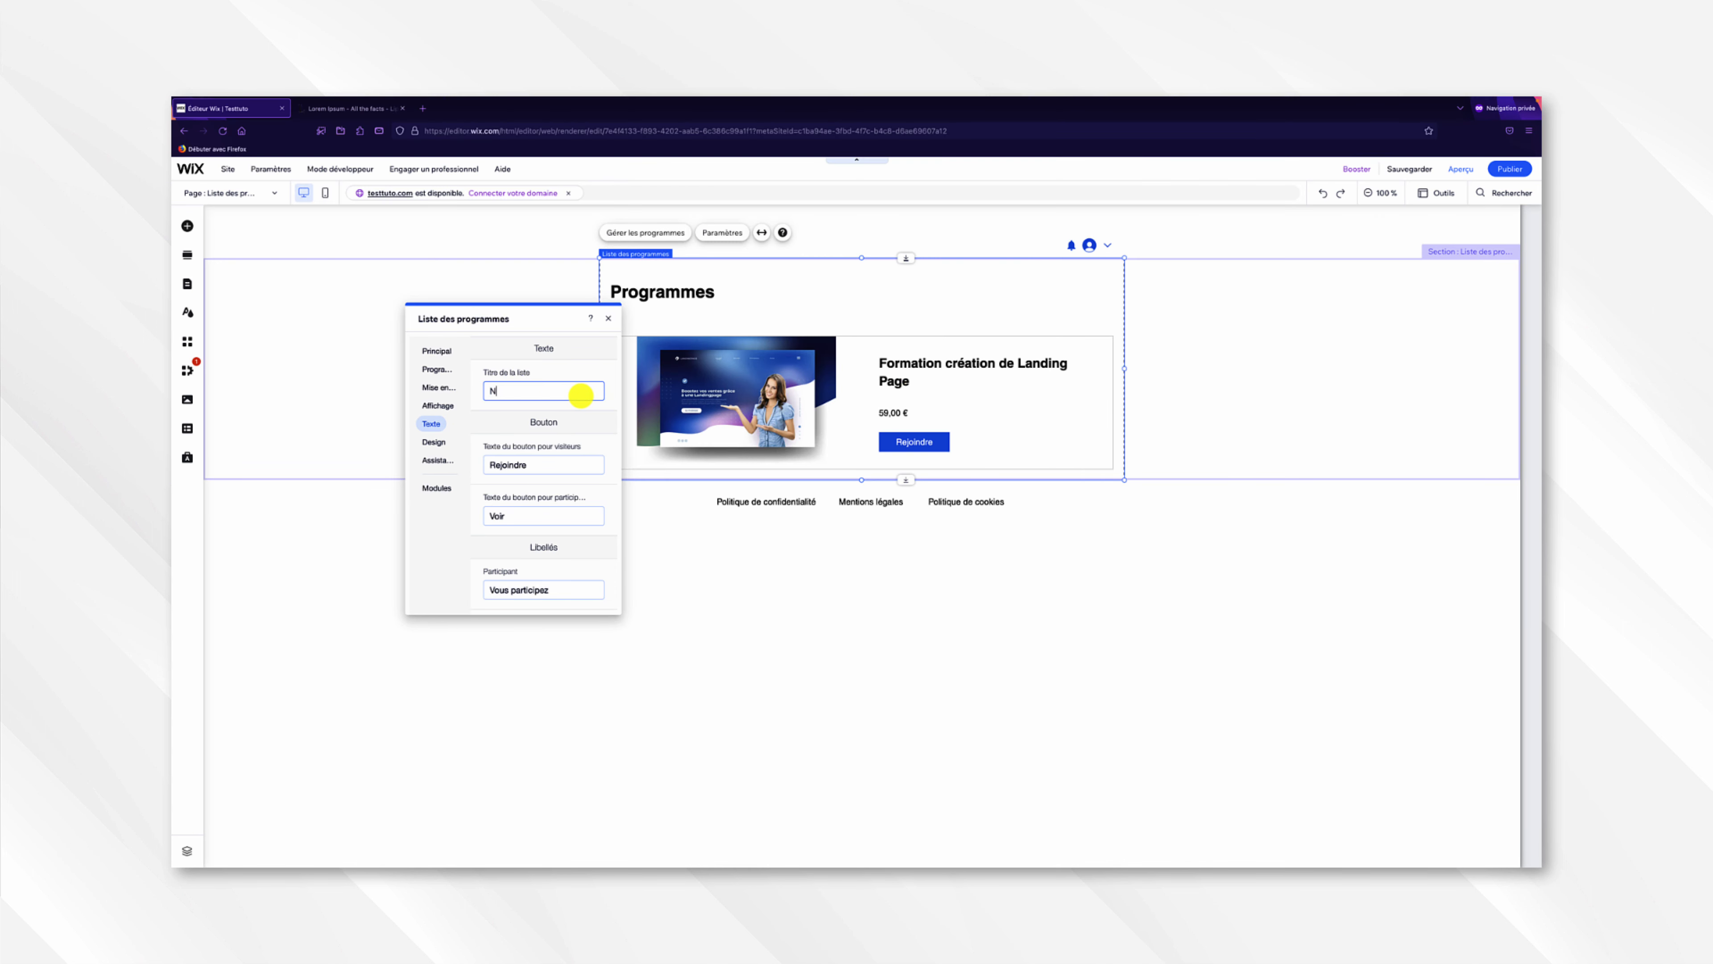
type("os formations")
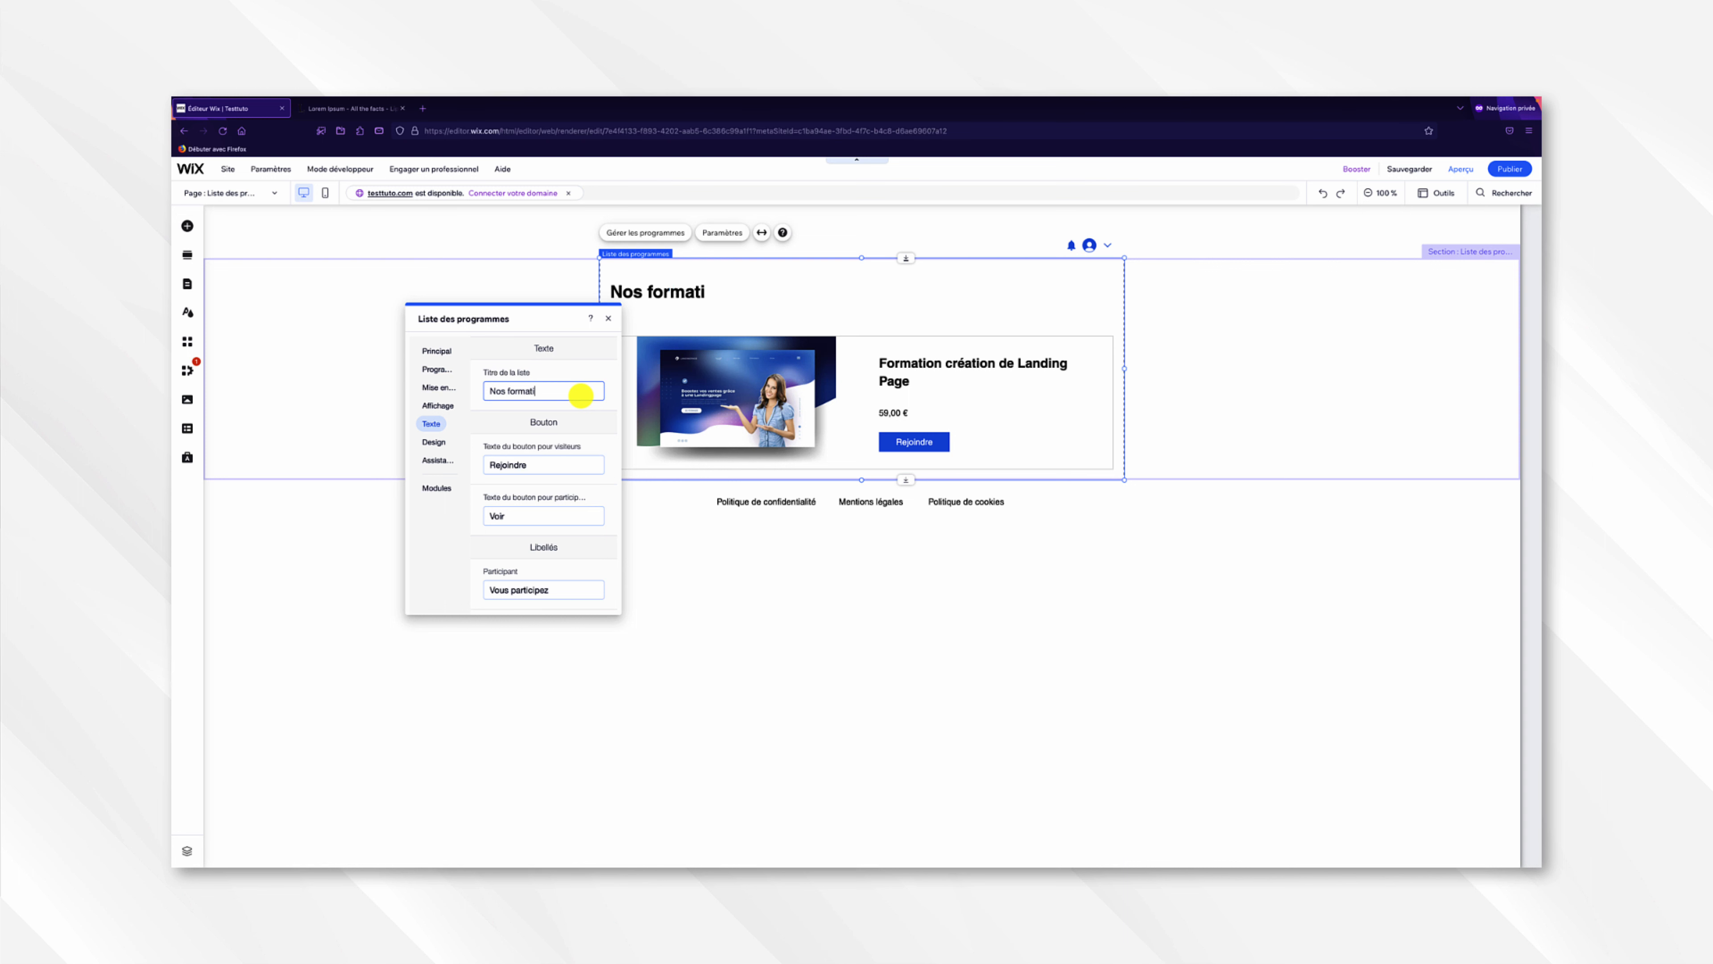
- Set the list's button text for visitors to "S'inscrire" and look through the remaining label texts
double_click(536, 466)
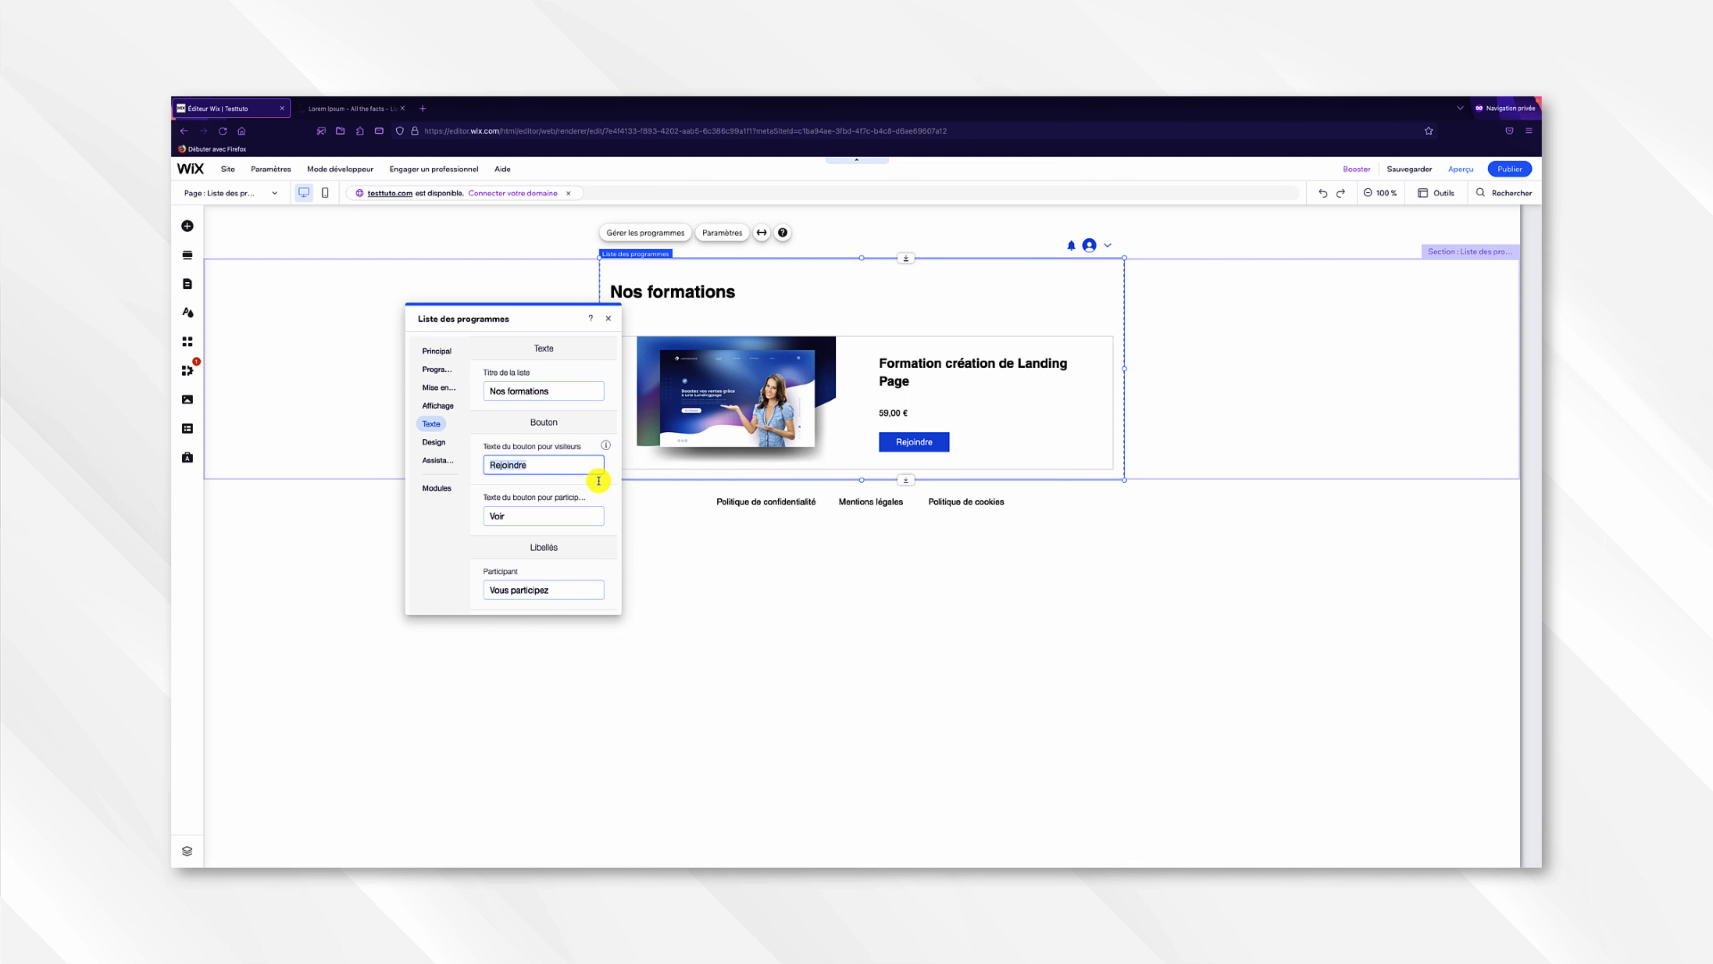
type("S'inscrire")
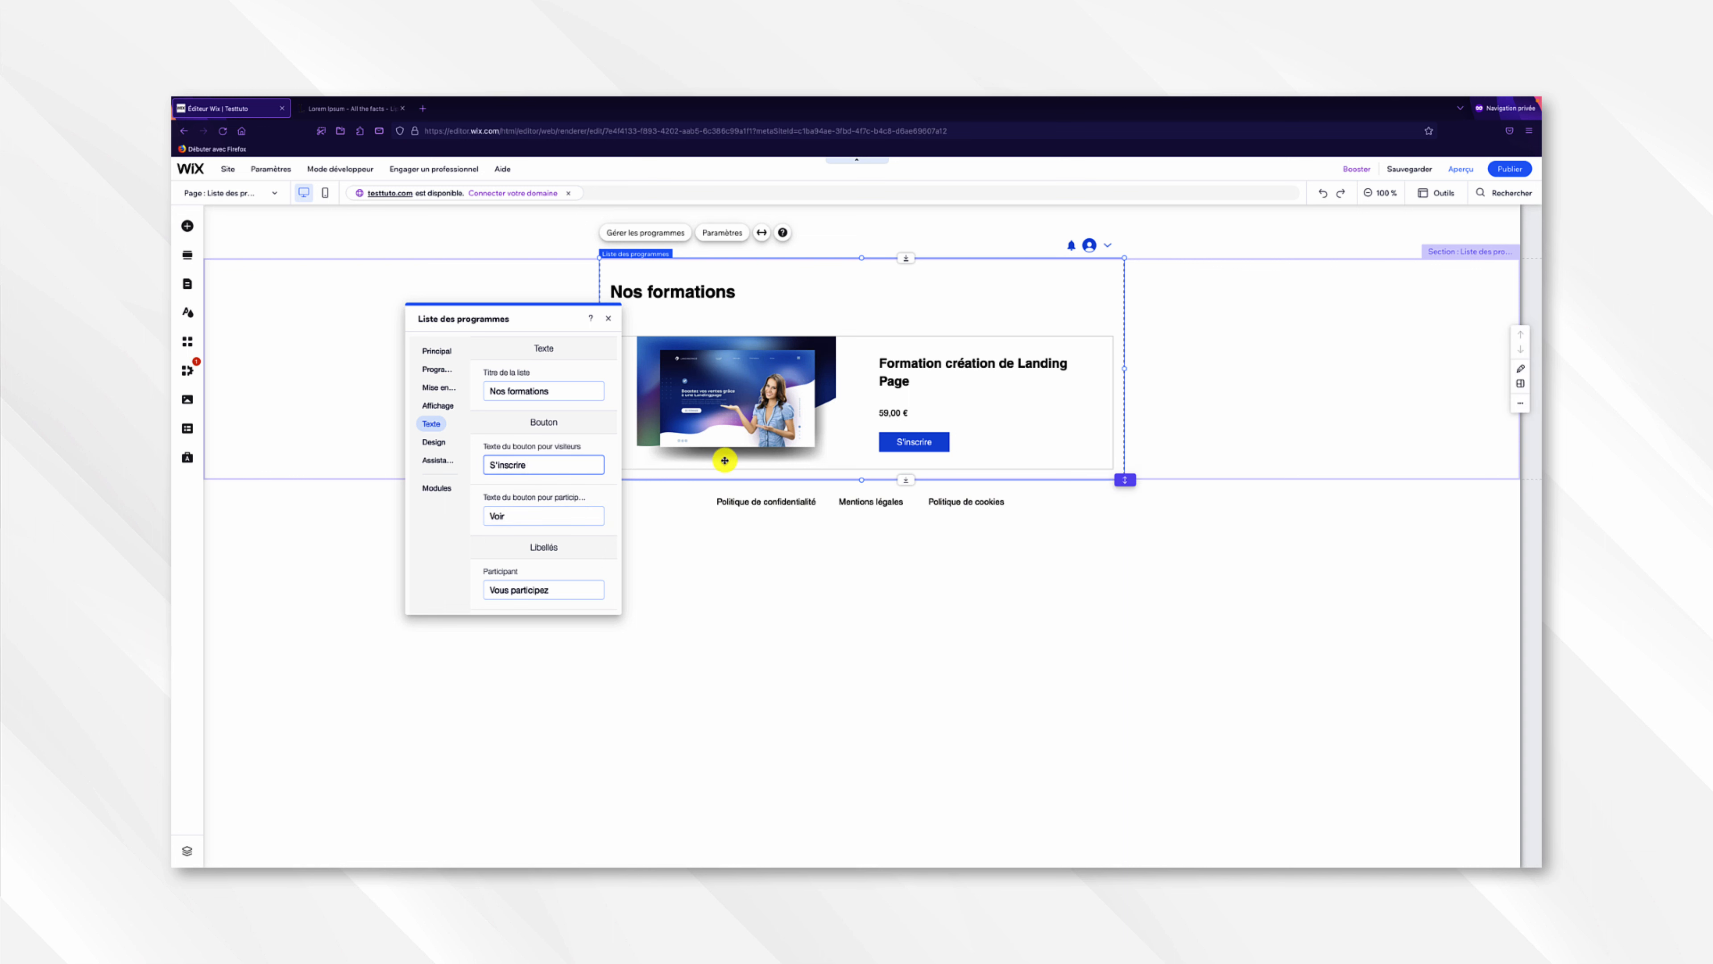
scroll(552, 590, "down", 2)
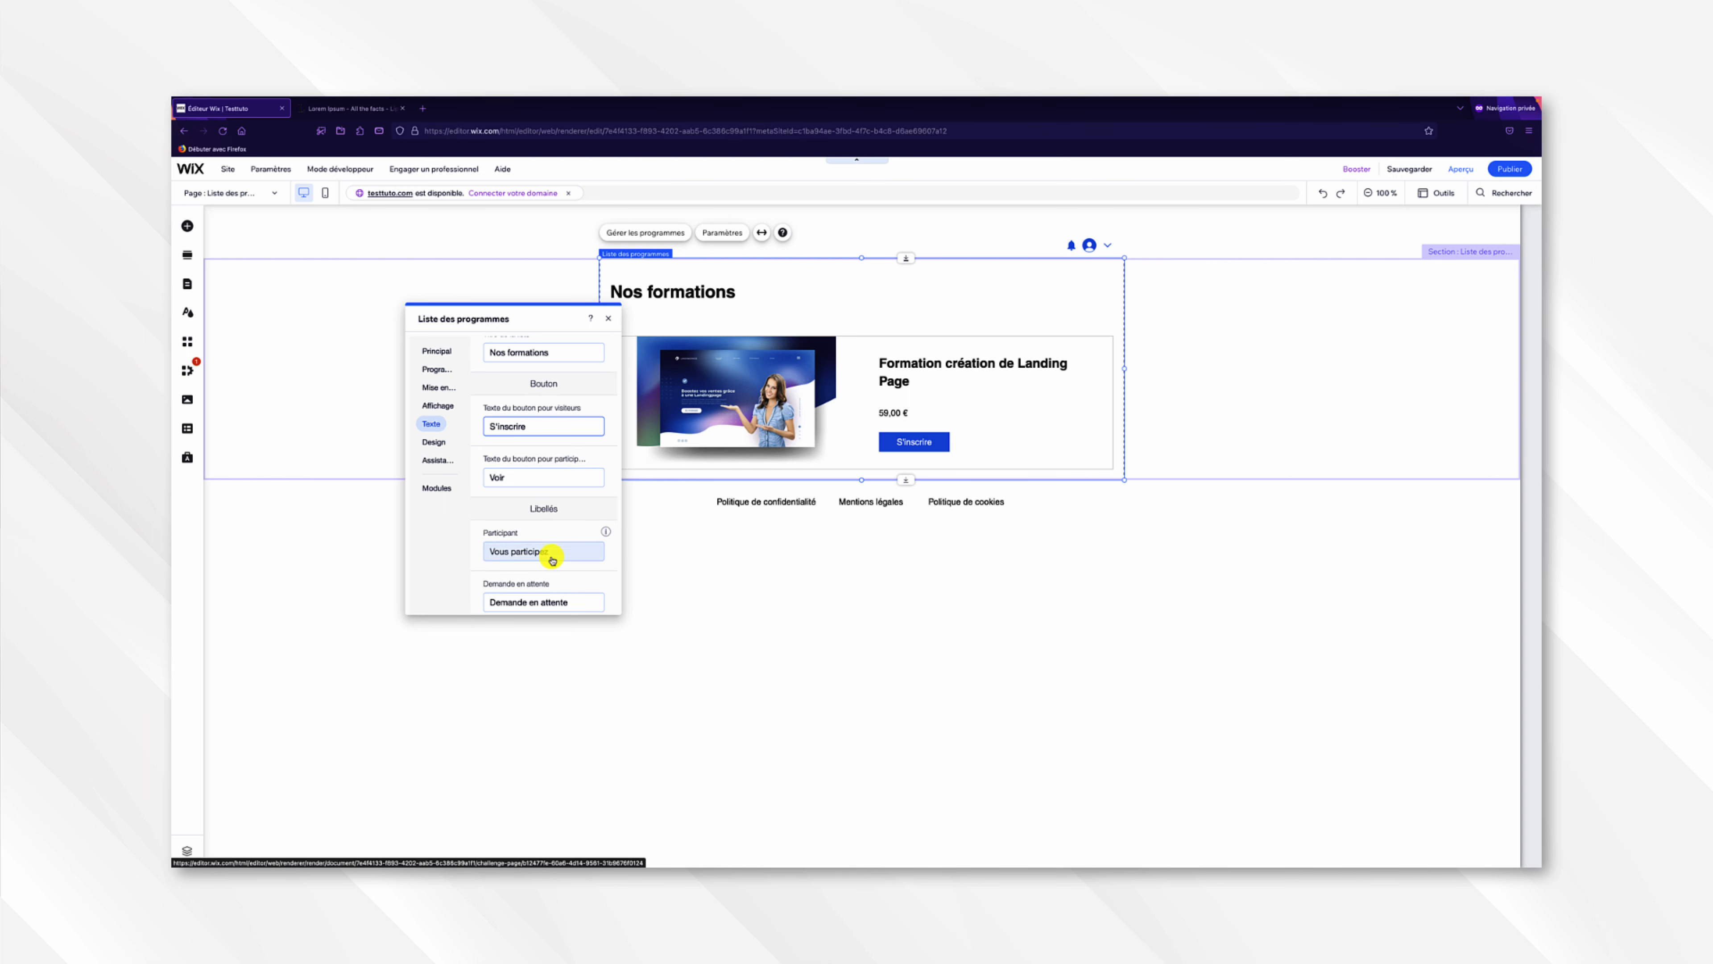
scroll(552, 559, "down", 3)
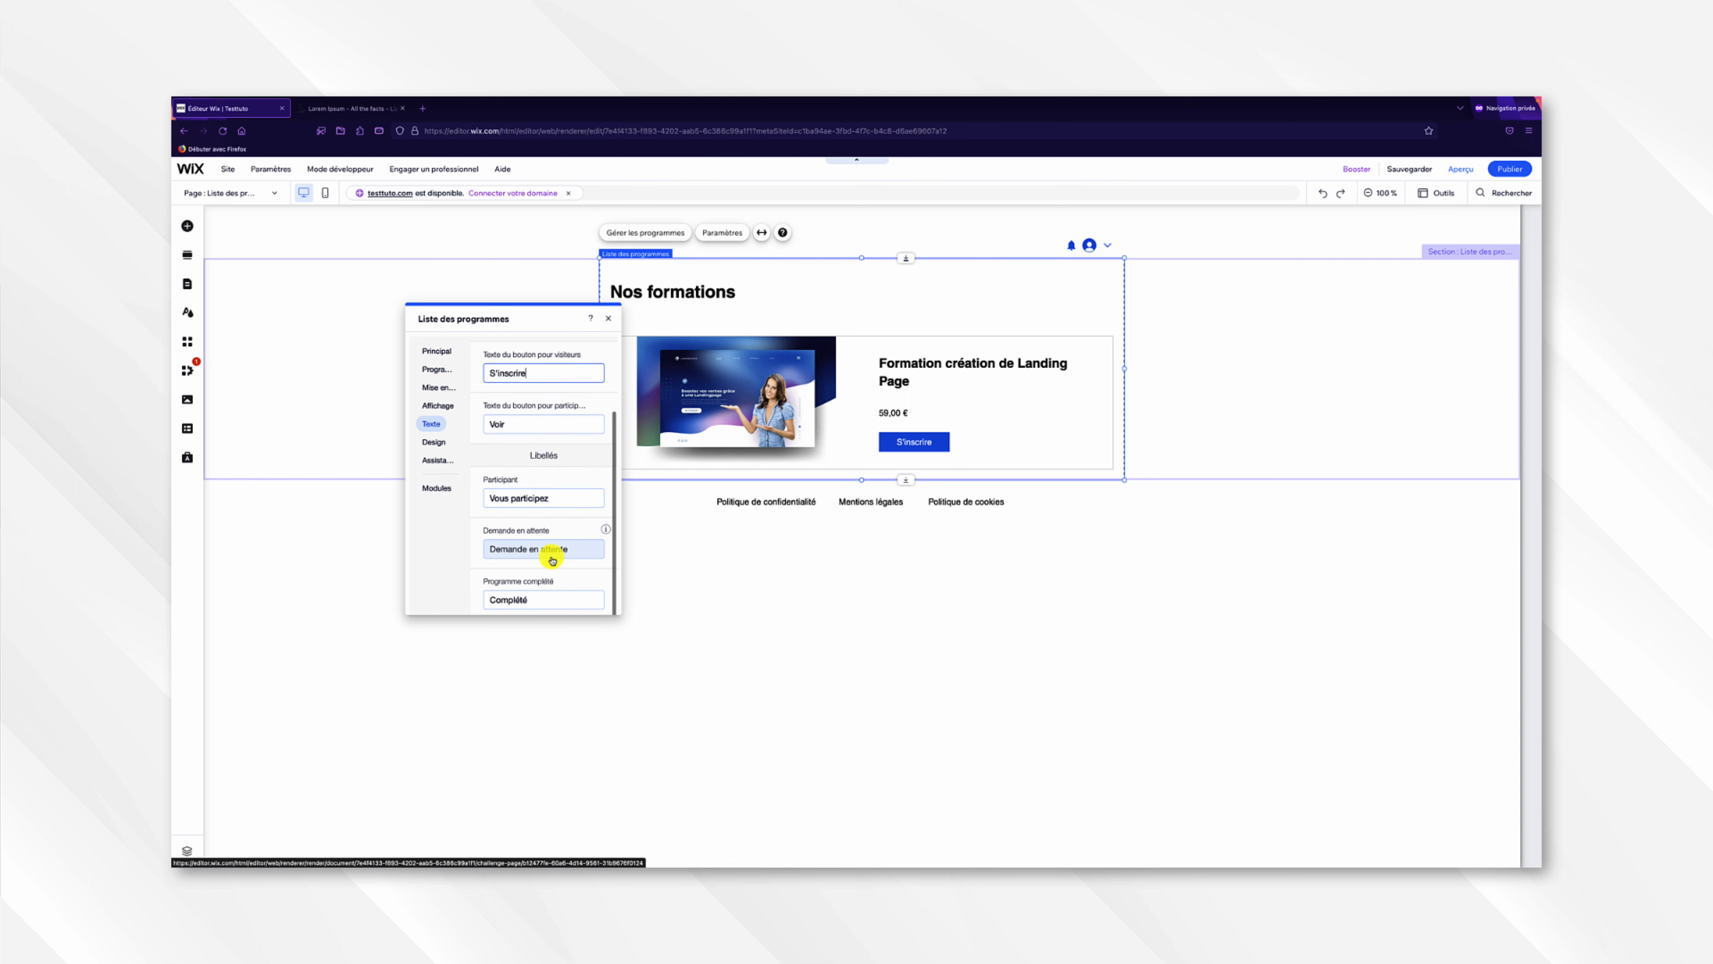
- Try a dark grey application background at 100% opacity in the list's design, and bring the opacity back to 0%
left_click(435, 444)
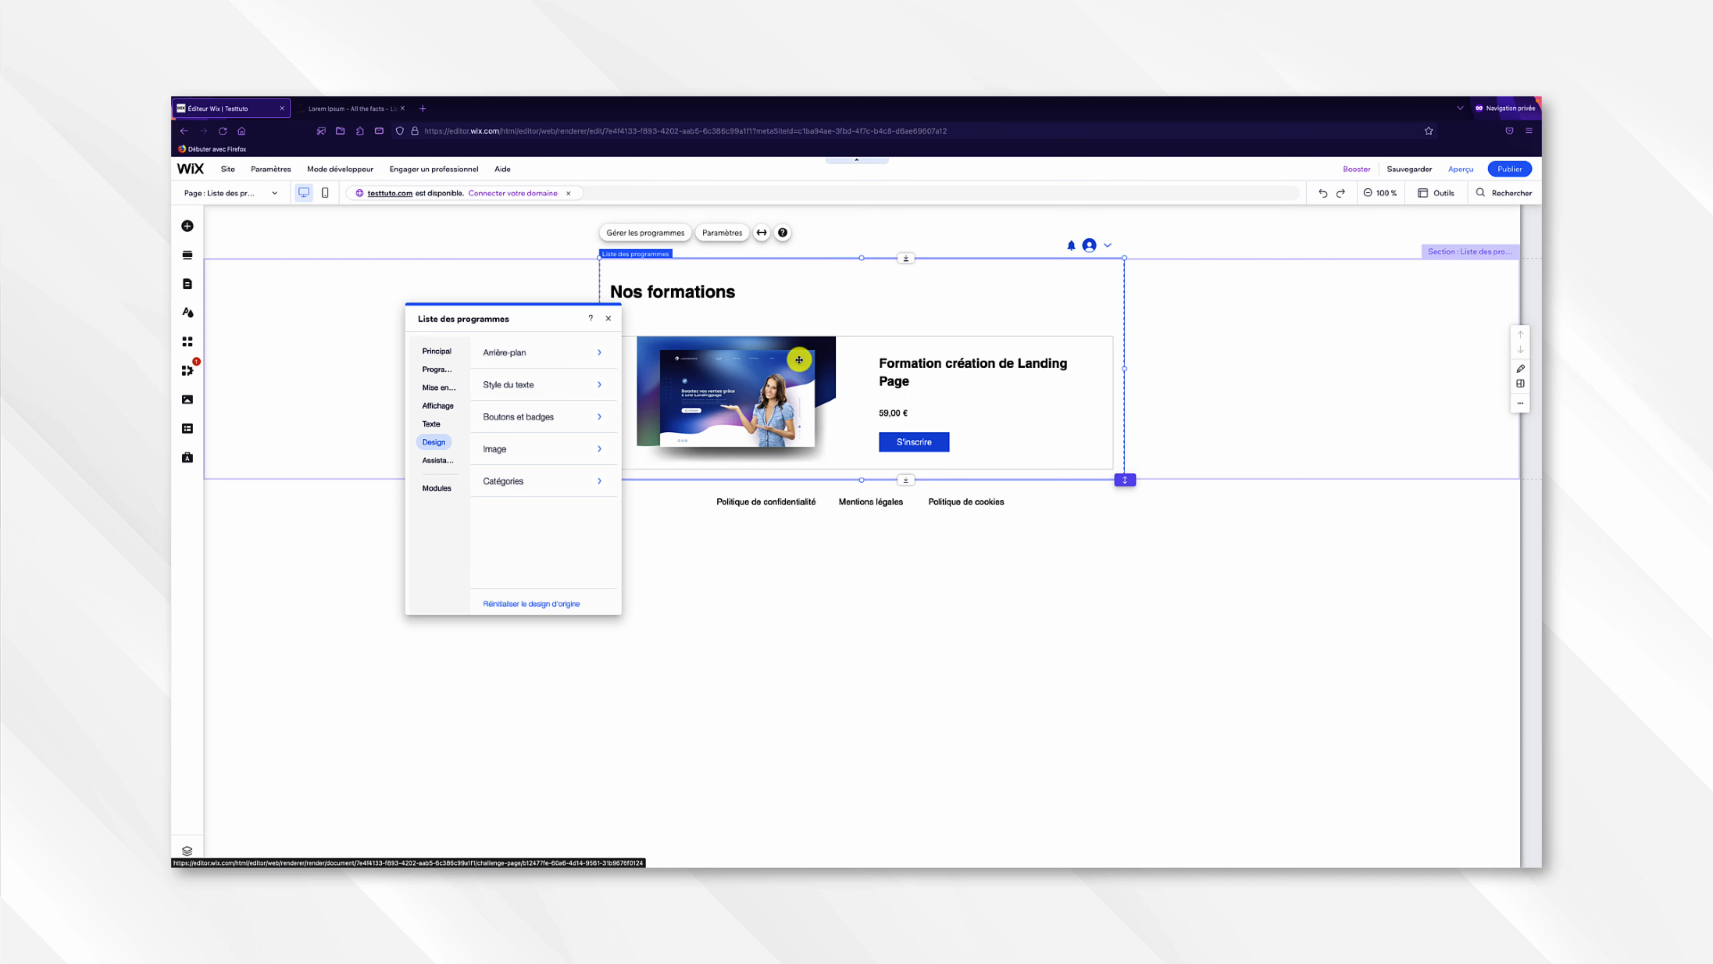
left_click(577, 357)
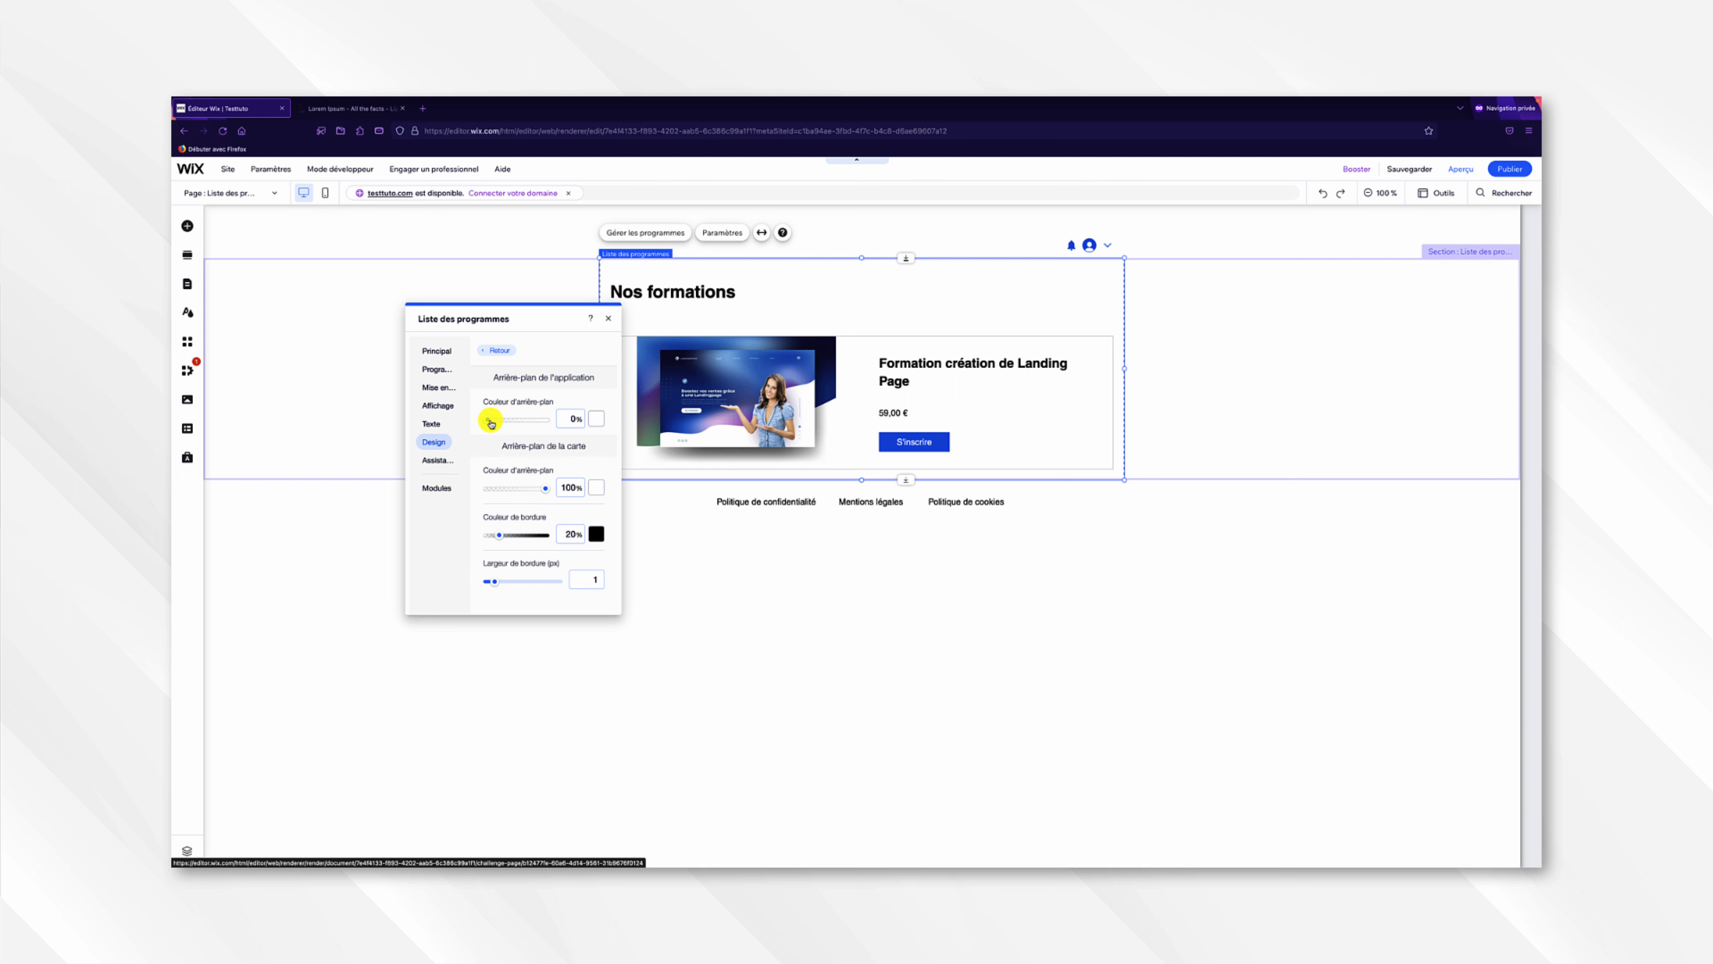
left_click_drag(492, 422, 600, 419)
left_click(599, 419)
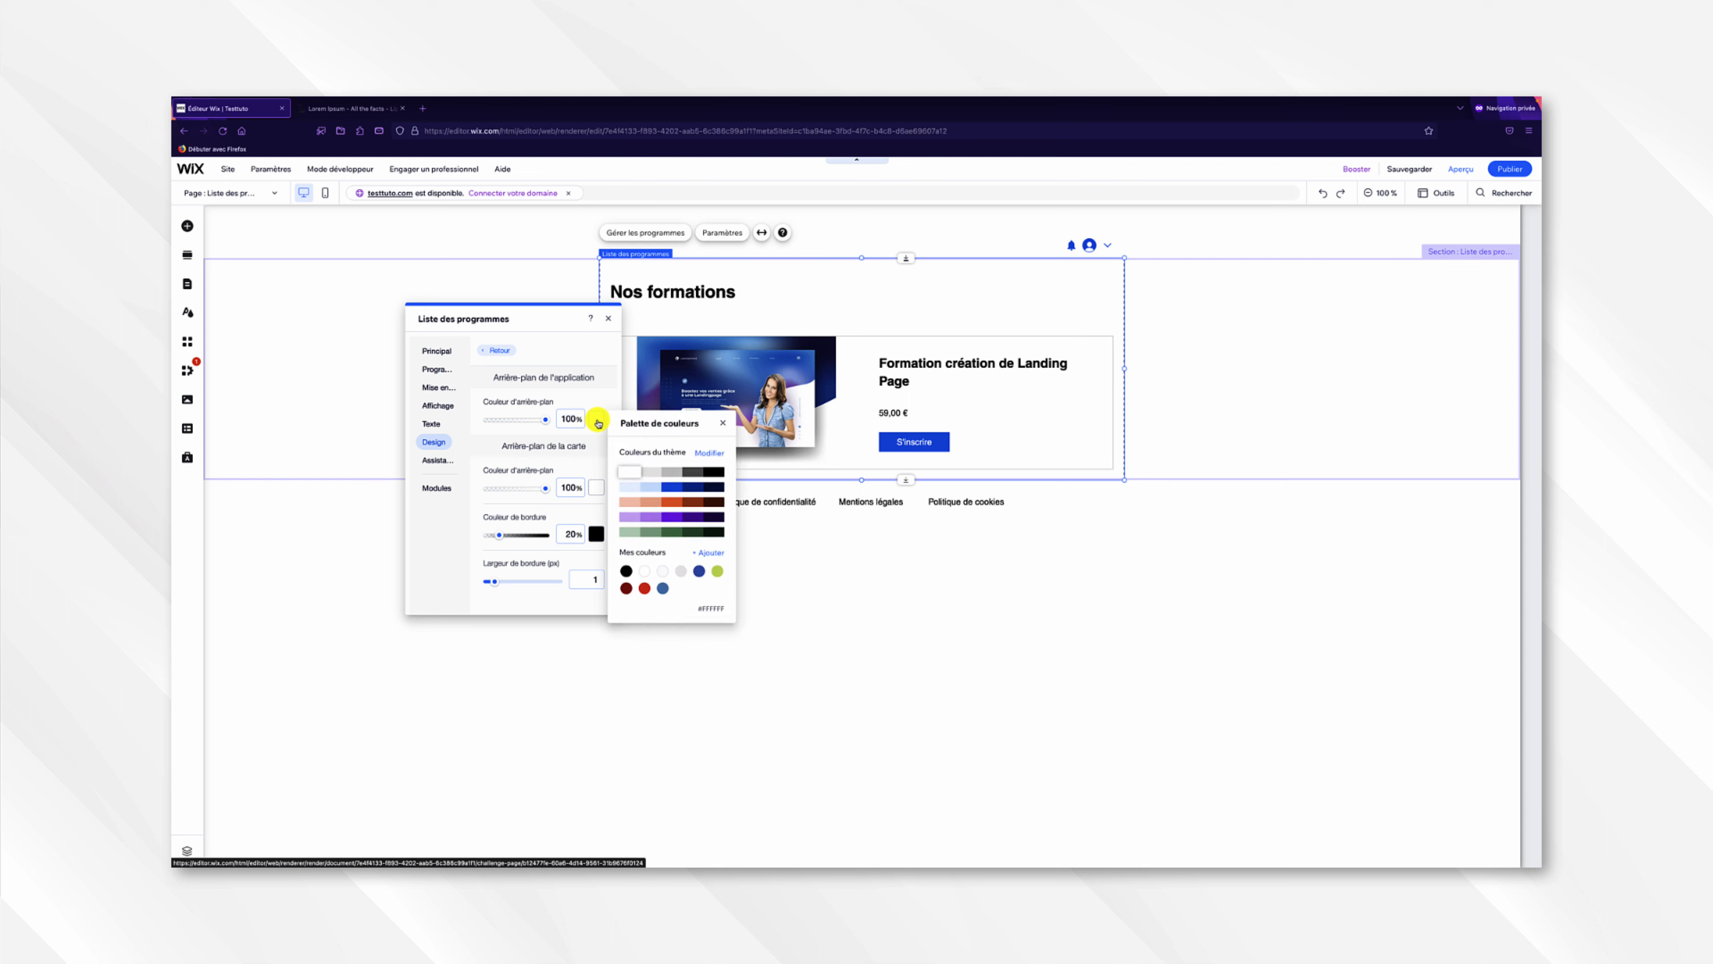
left_click(690, 472)
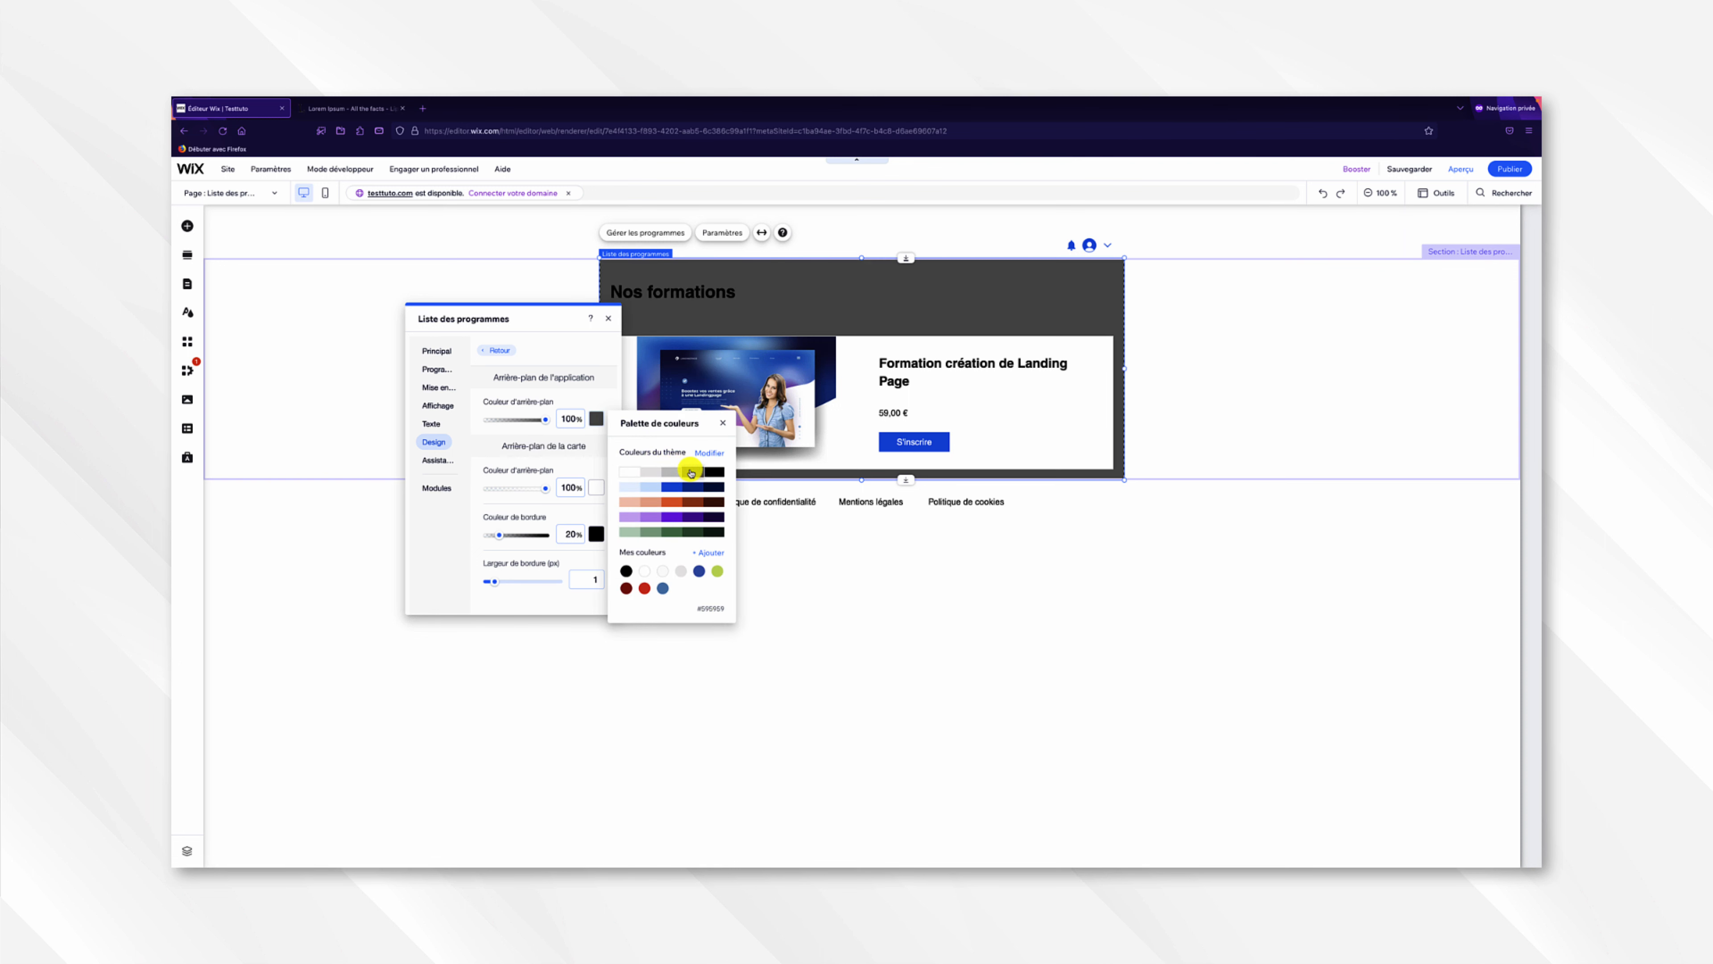
left_click_drag(546, 419, 432, 419)
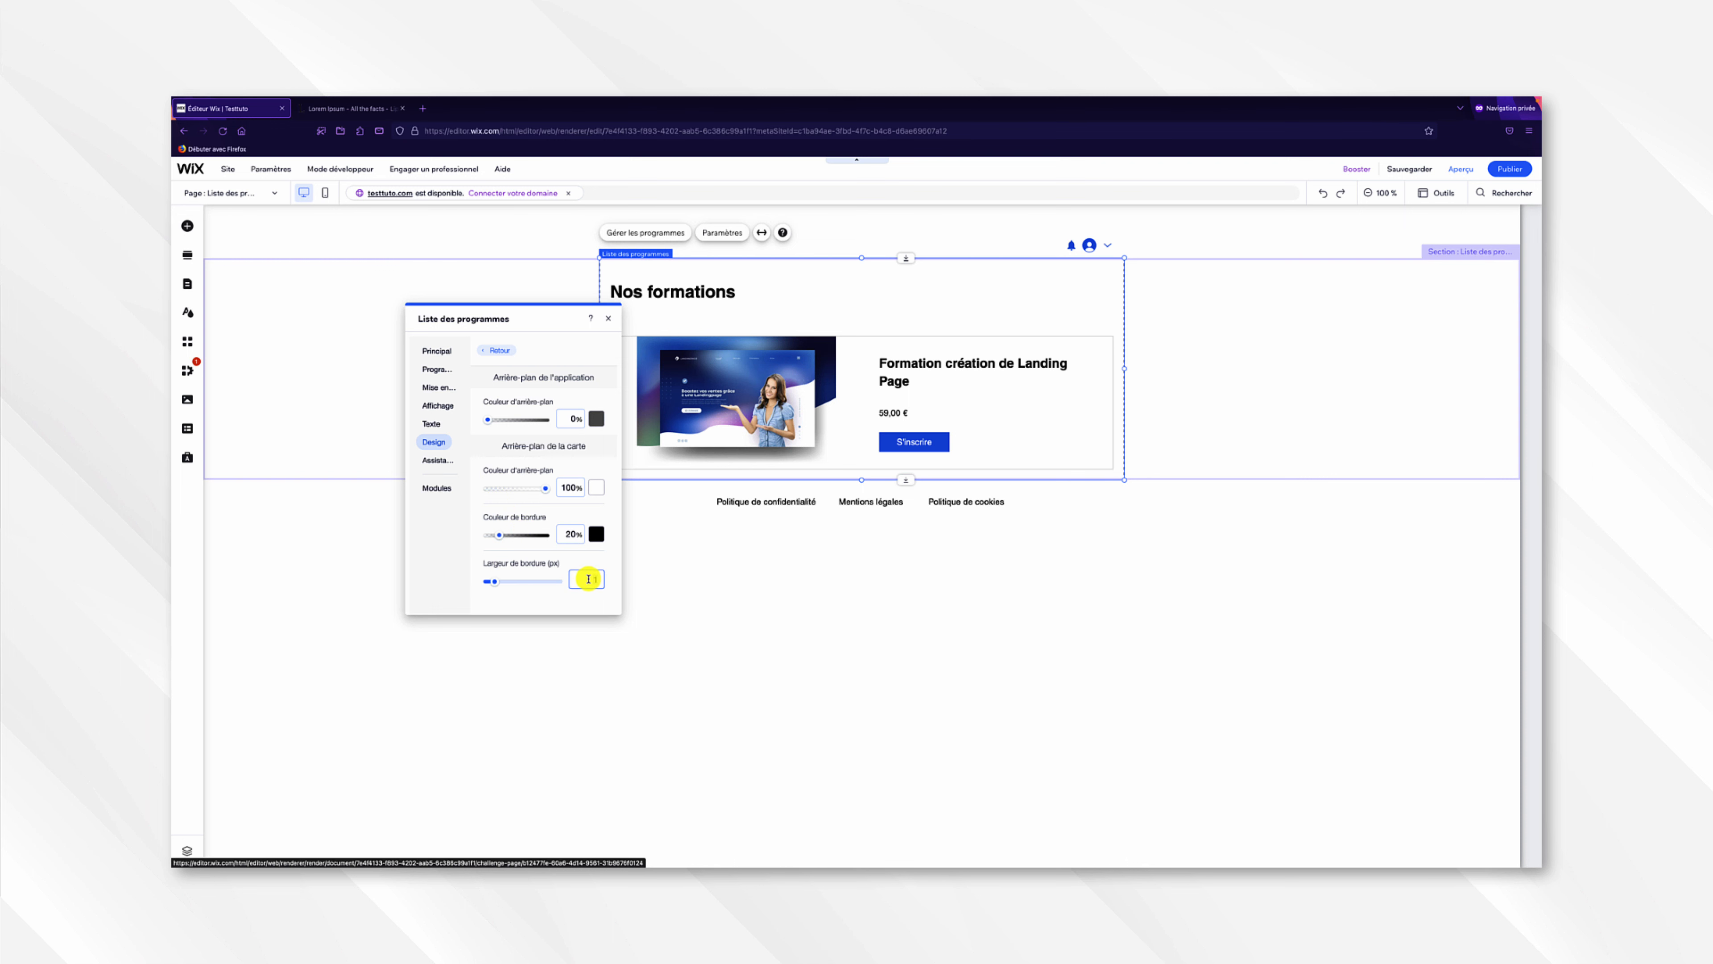
- Try a 4 px border width on the program card and set it back to 1 px
type("4")
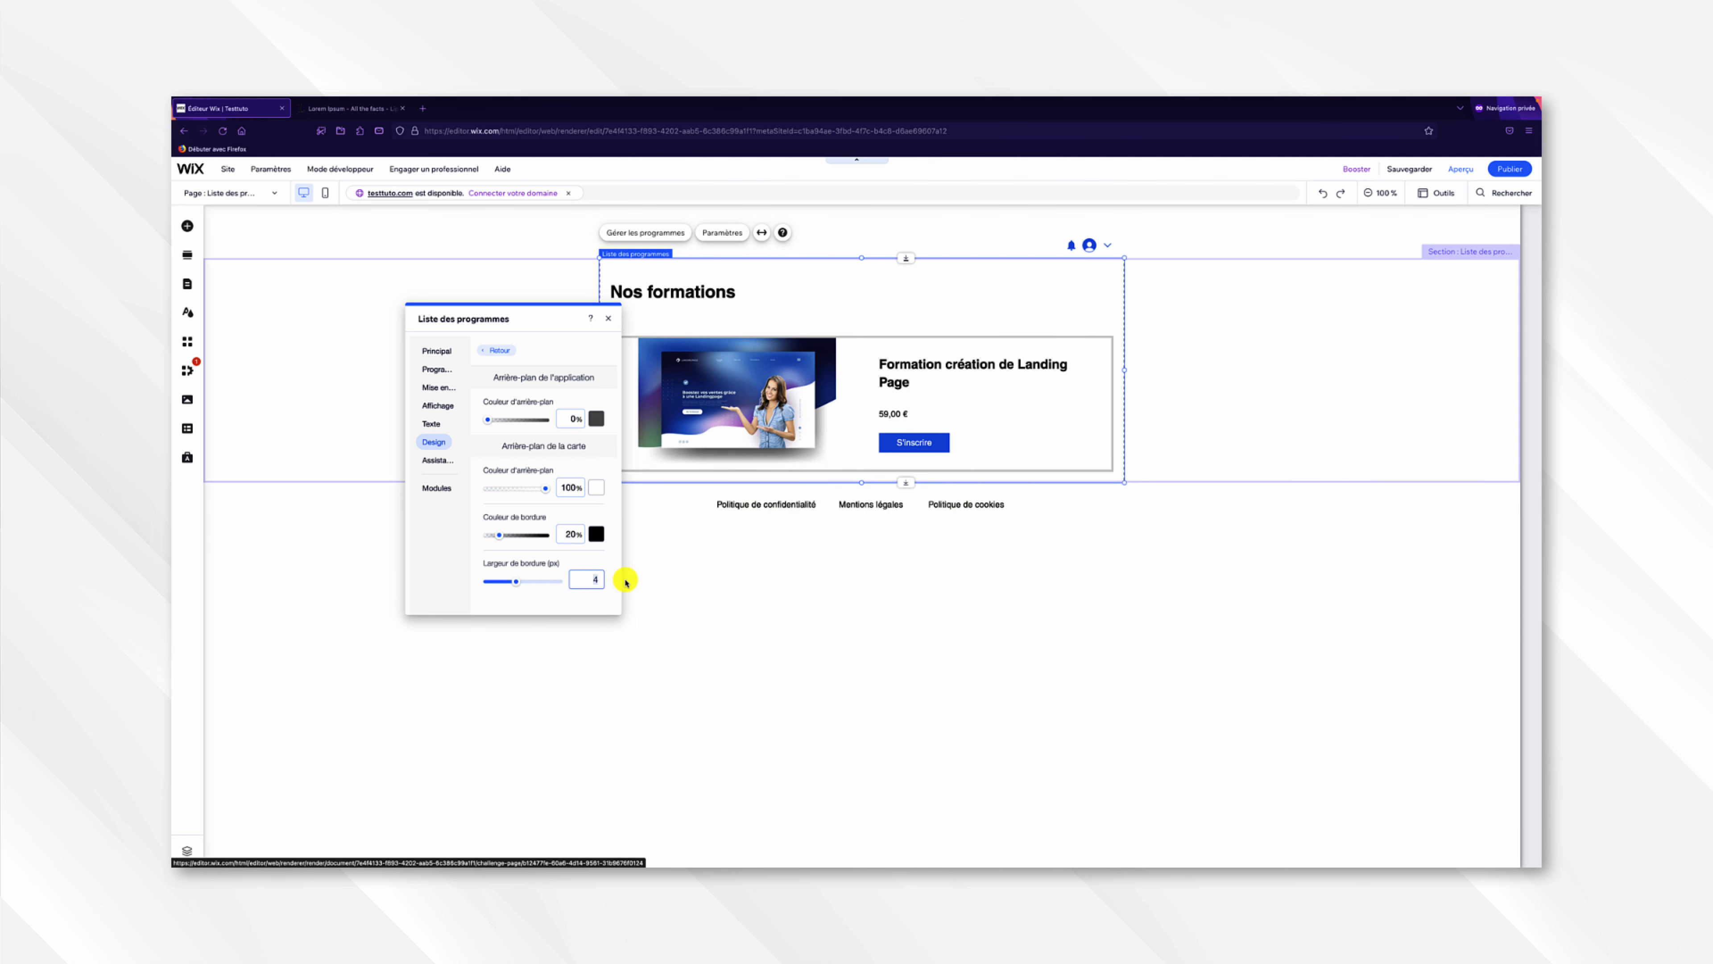
key("BackSpace")
type("1")
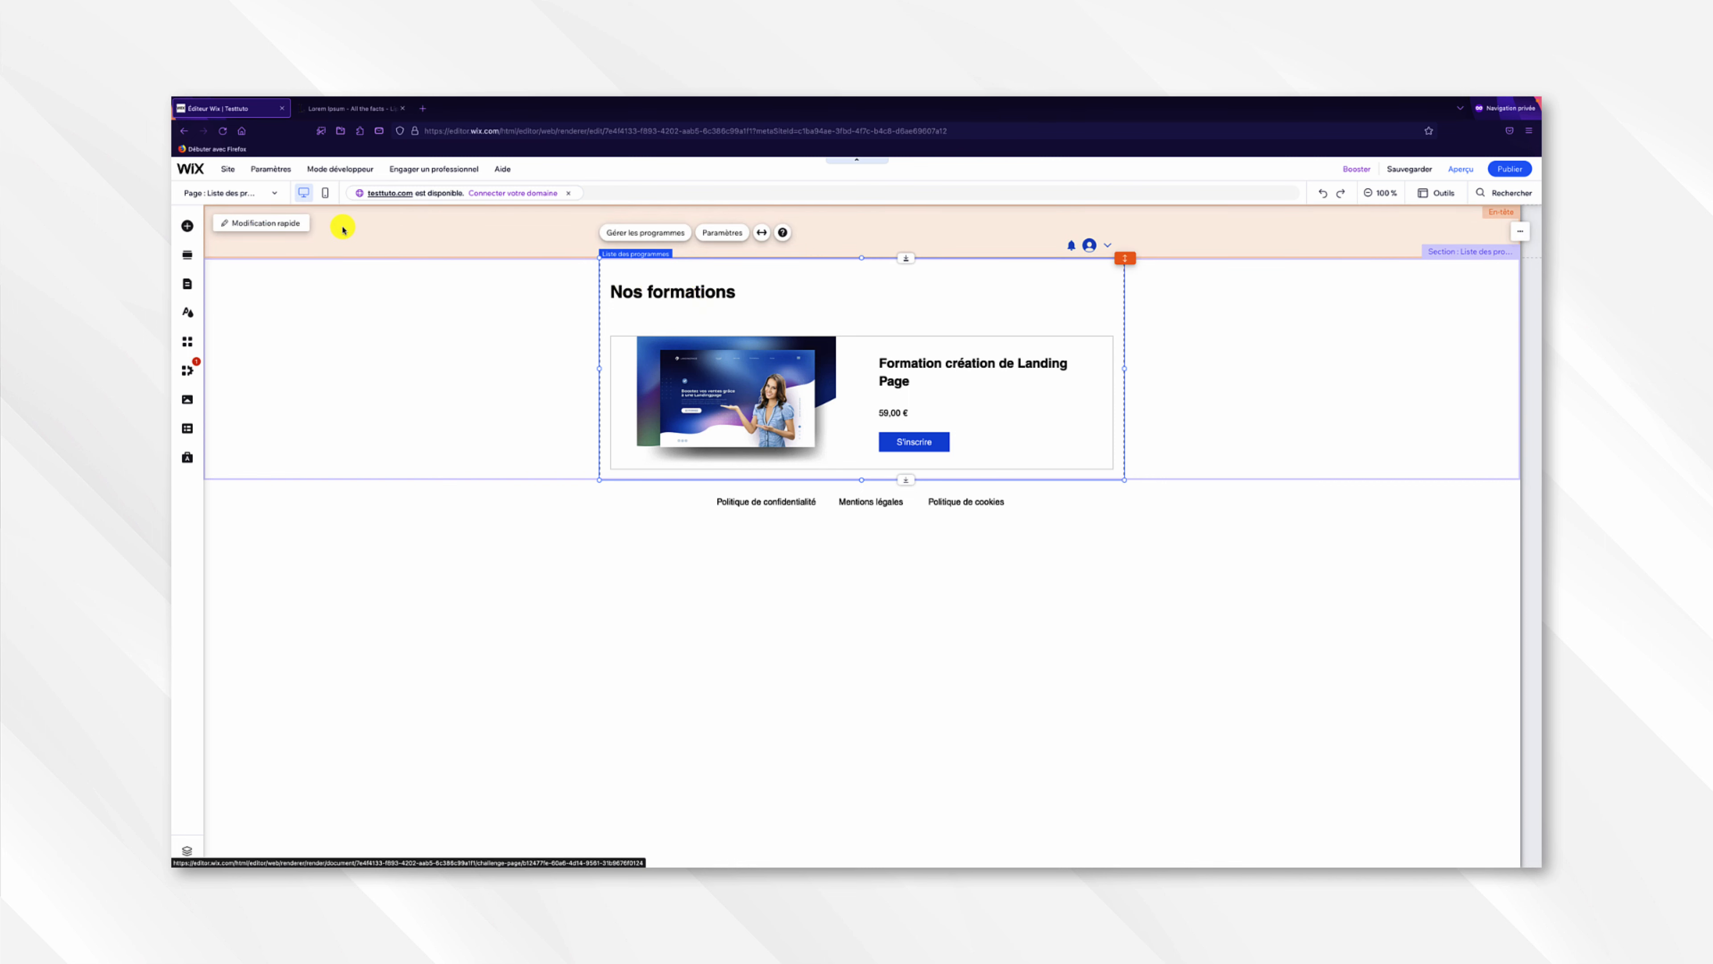
- Switch the editor to the "Page de programme" page and open the settings of its program element
left_click(255, 195)
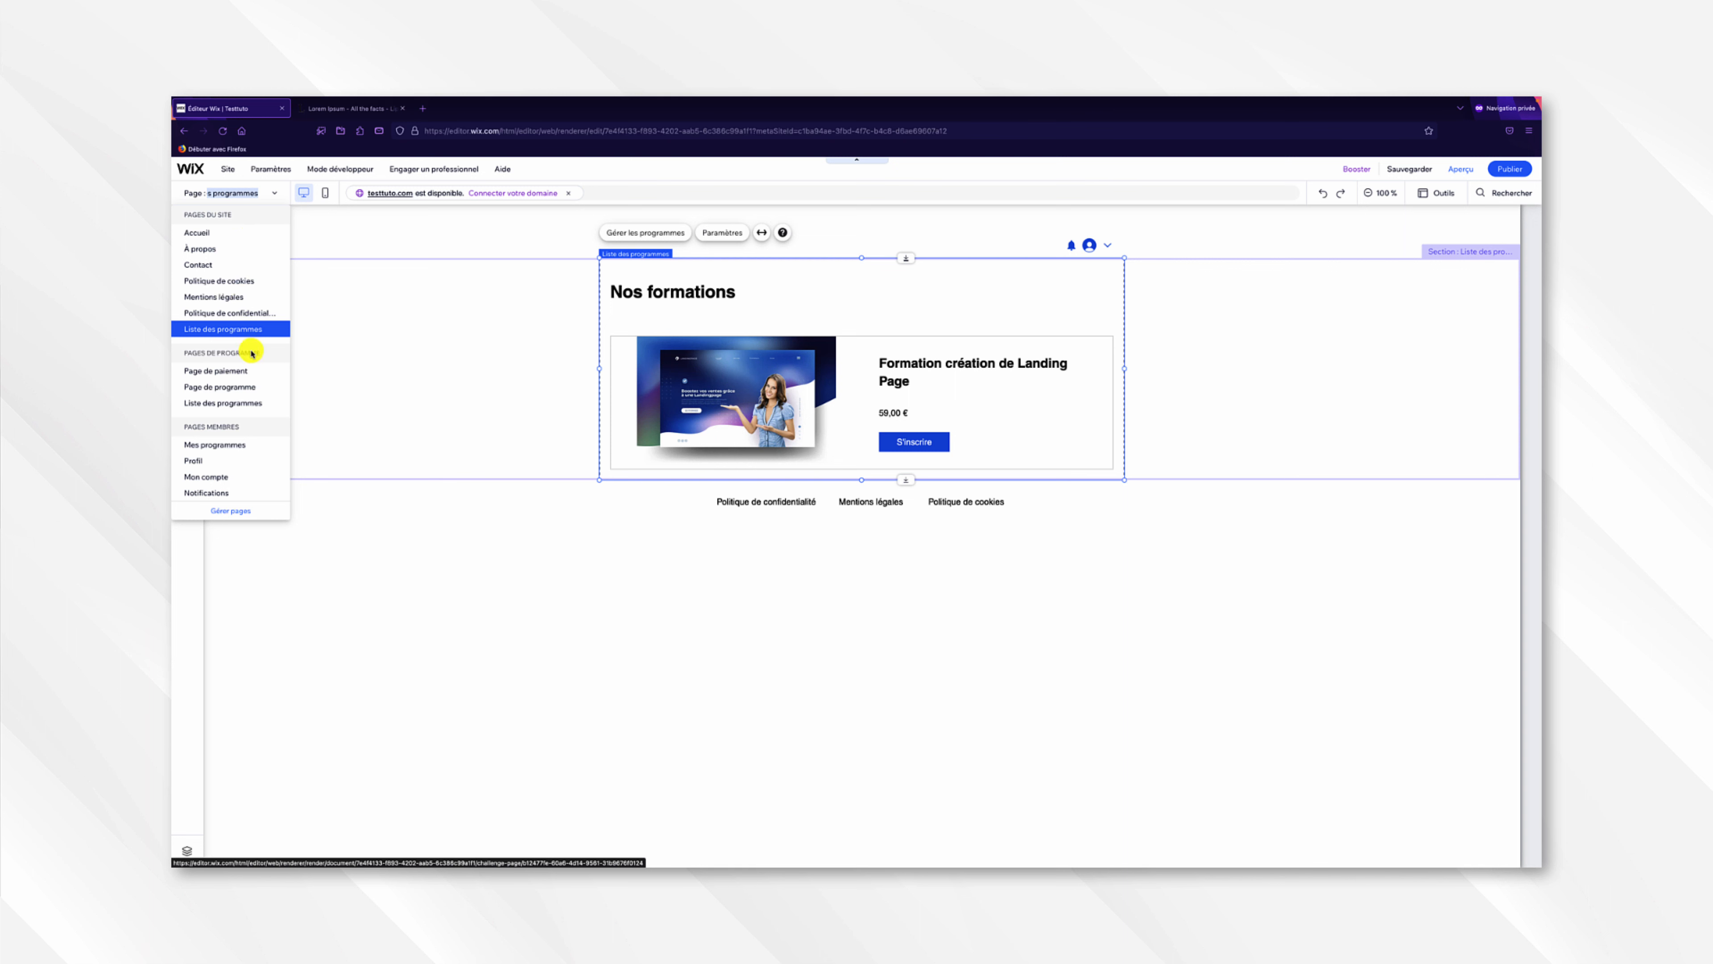
left_click(254, 386)
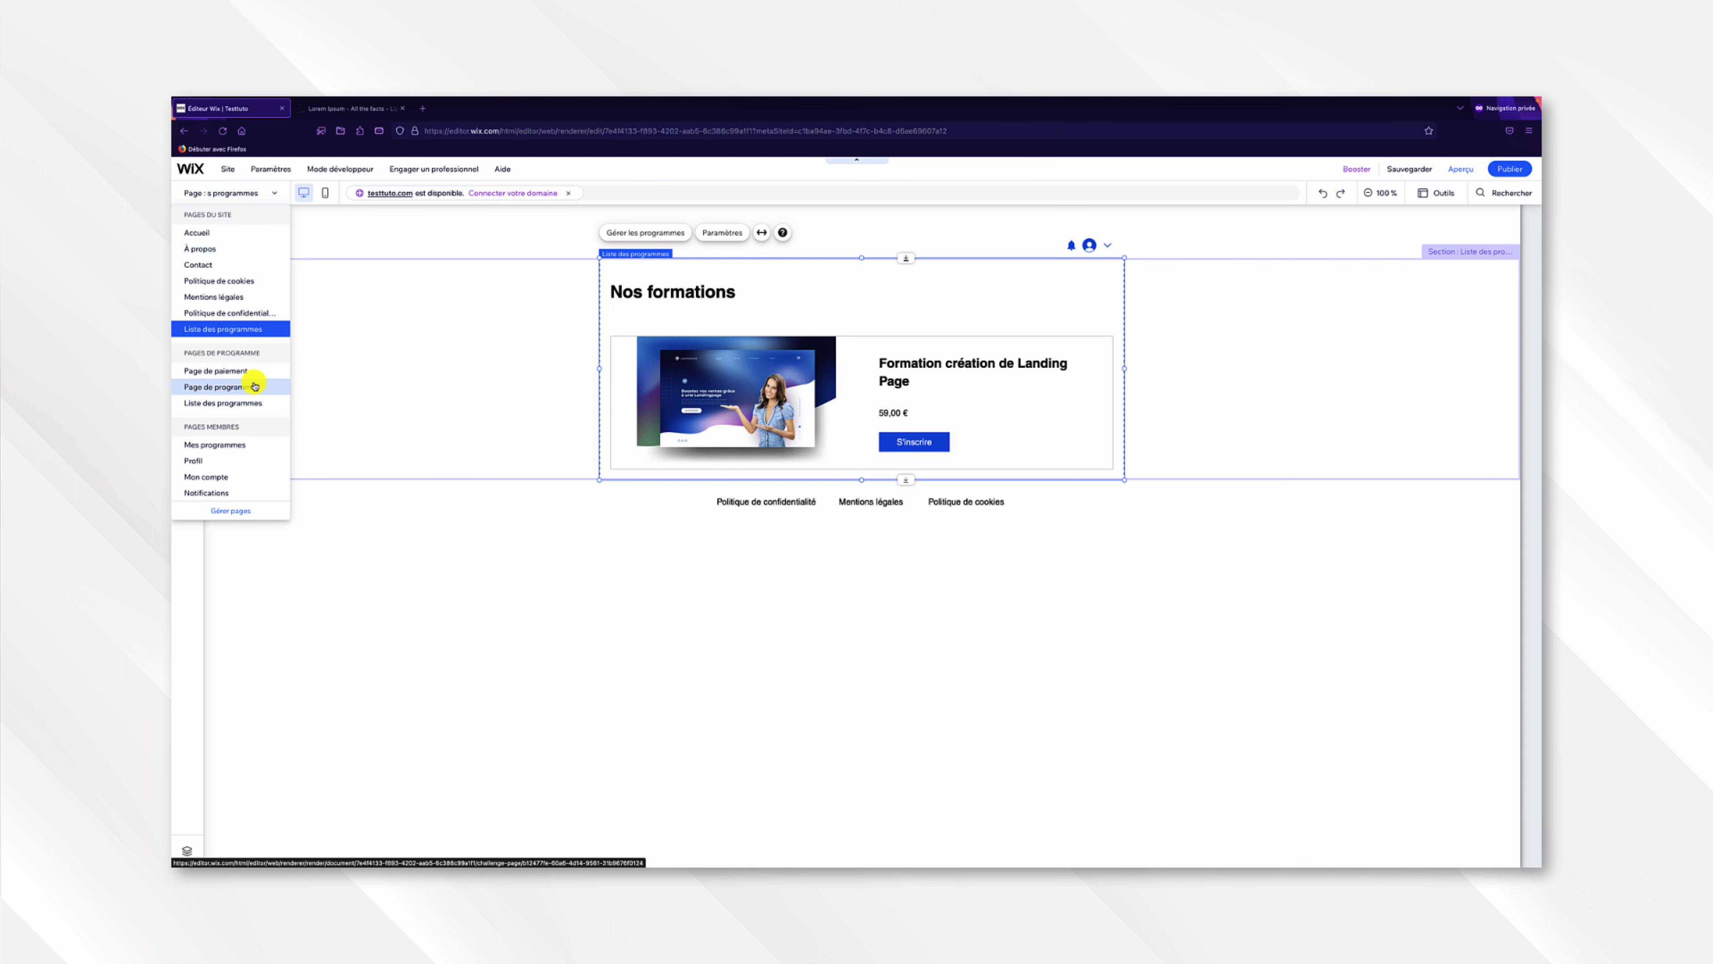
left_click(802, 463)
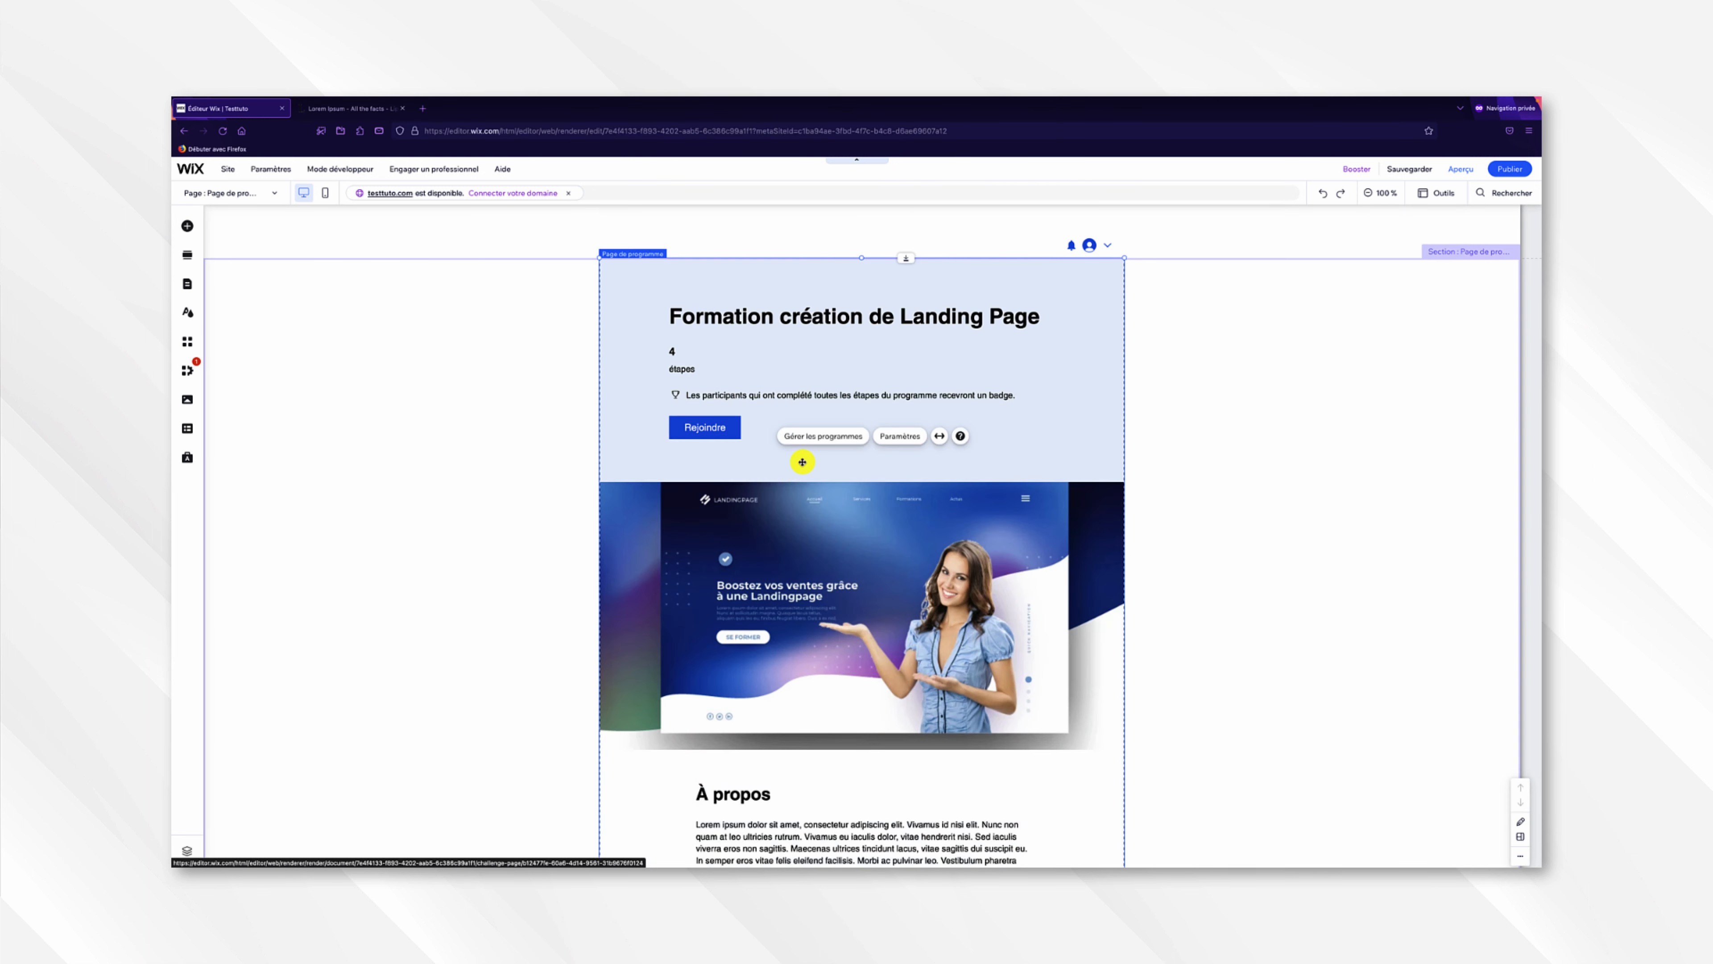
left_click(899, 435)
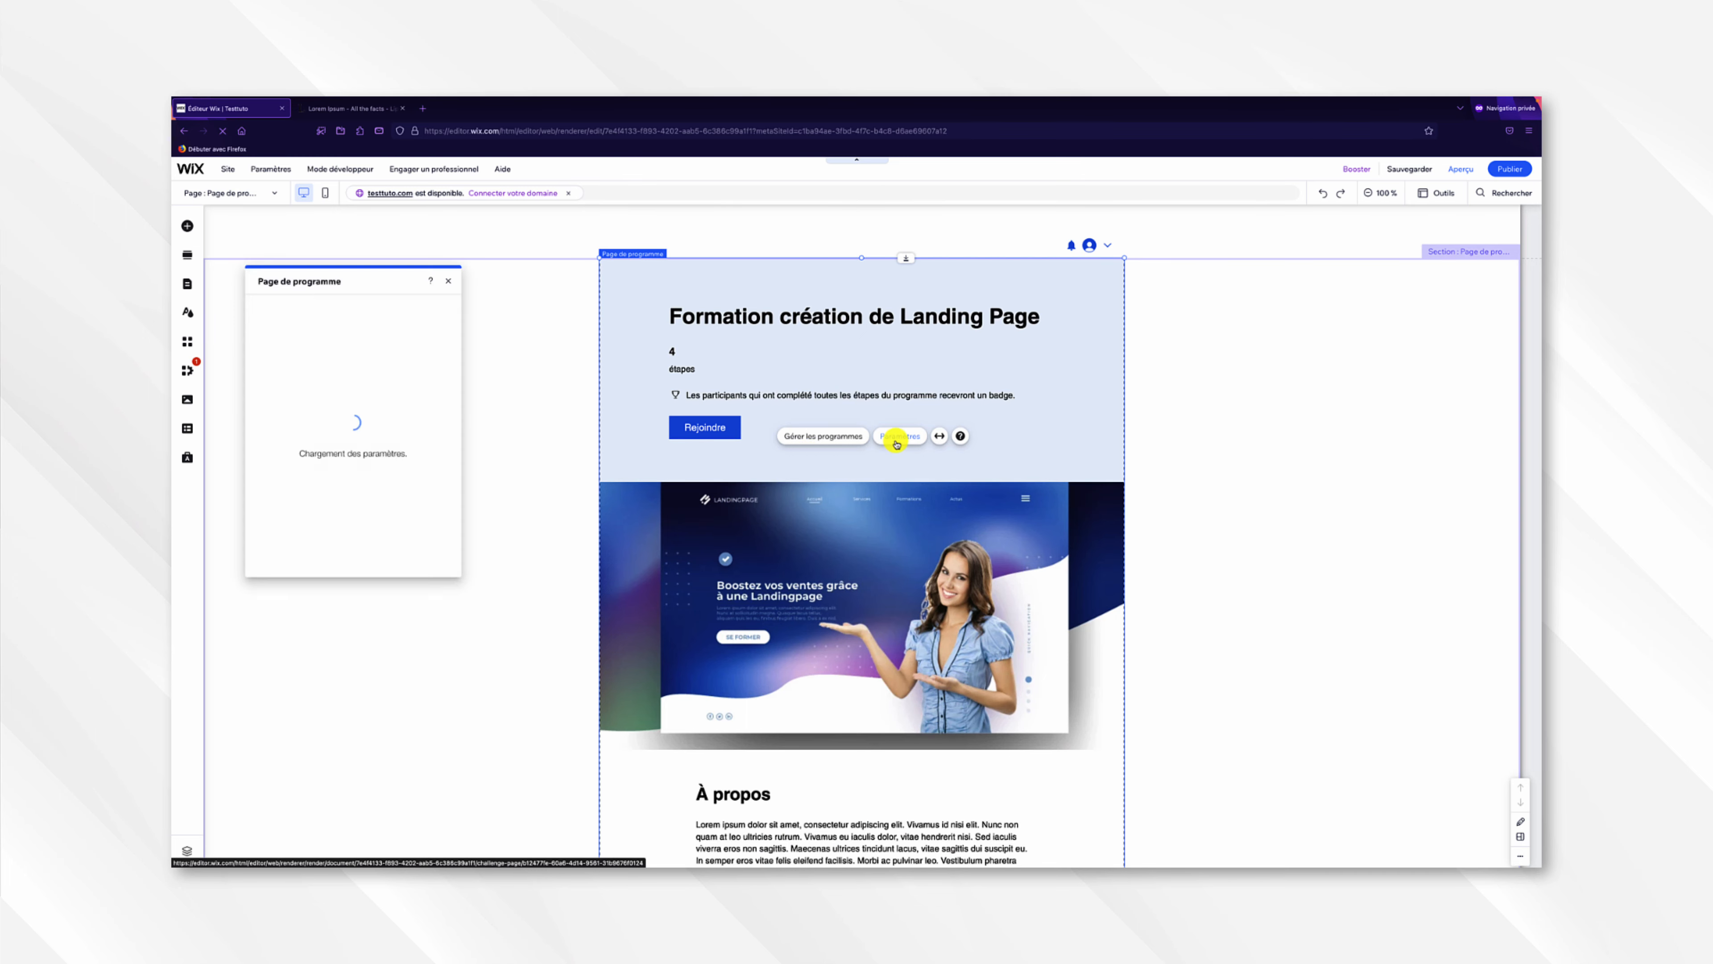
scroll(773, 496, "down", 4)
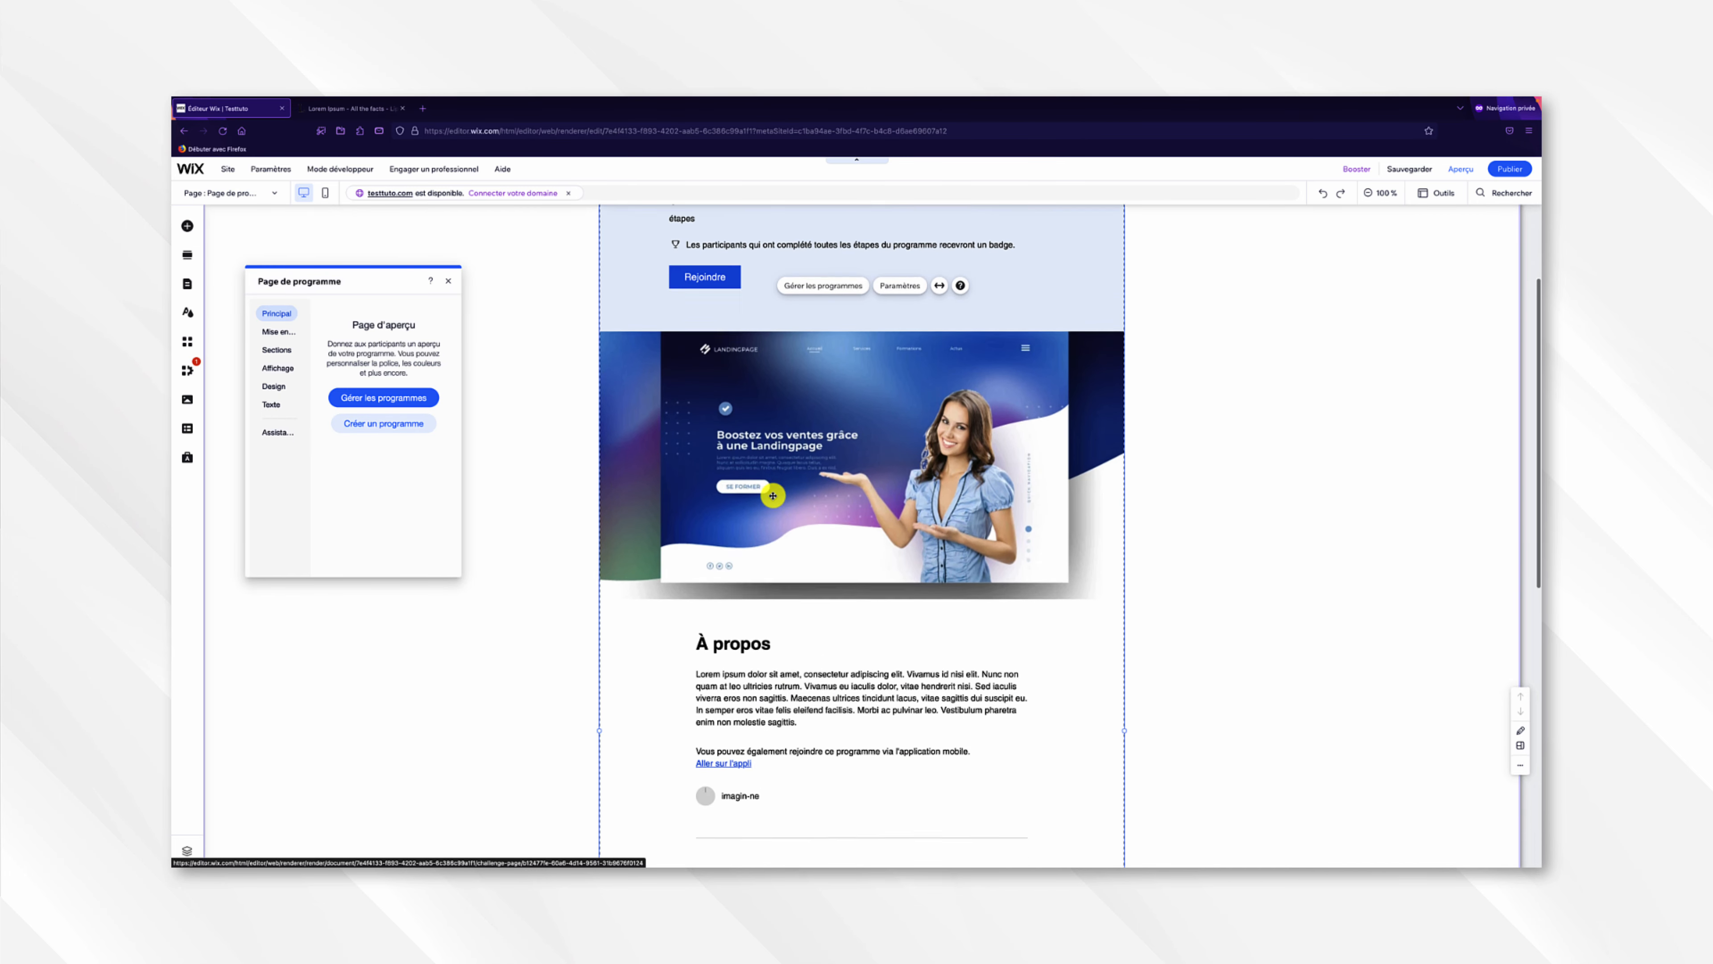
- Set the media height to 354 px in the program page's layout for visitors
scroll(773, 496, "down", 4)
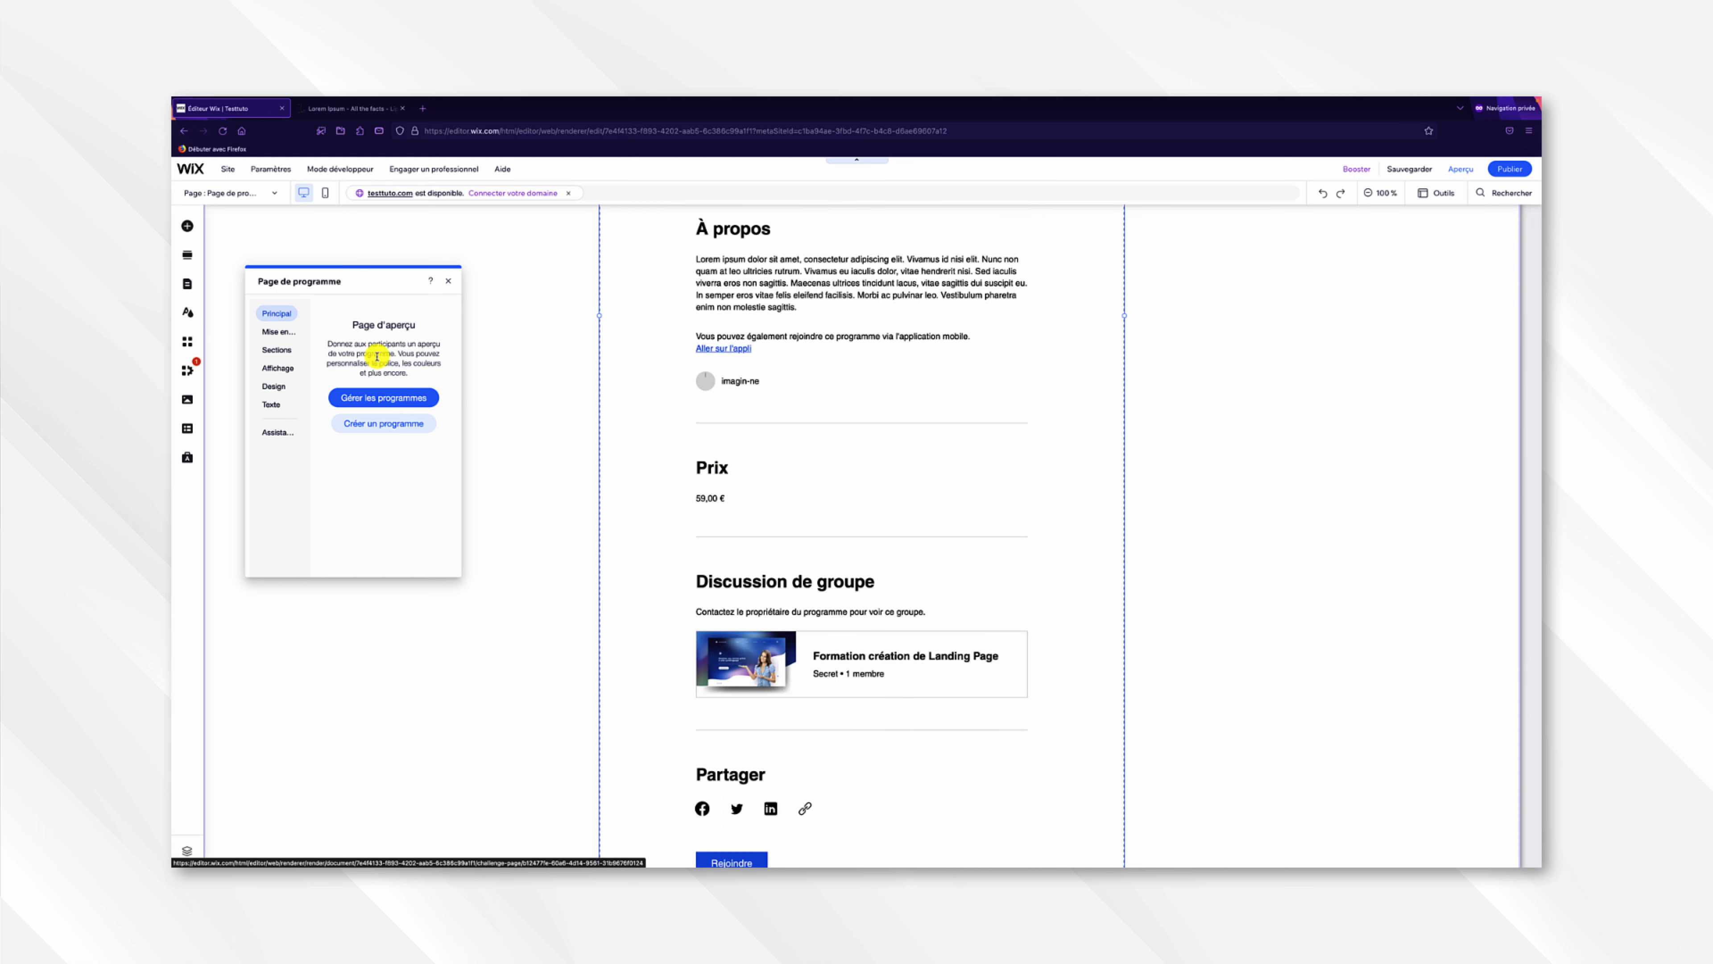
left_click(270, 332)
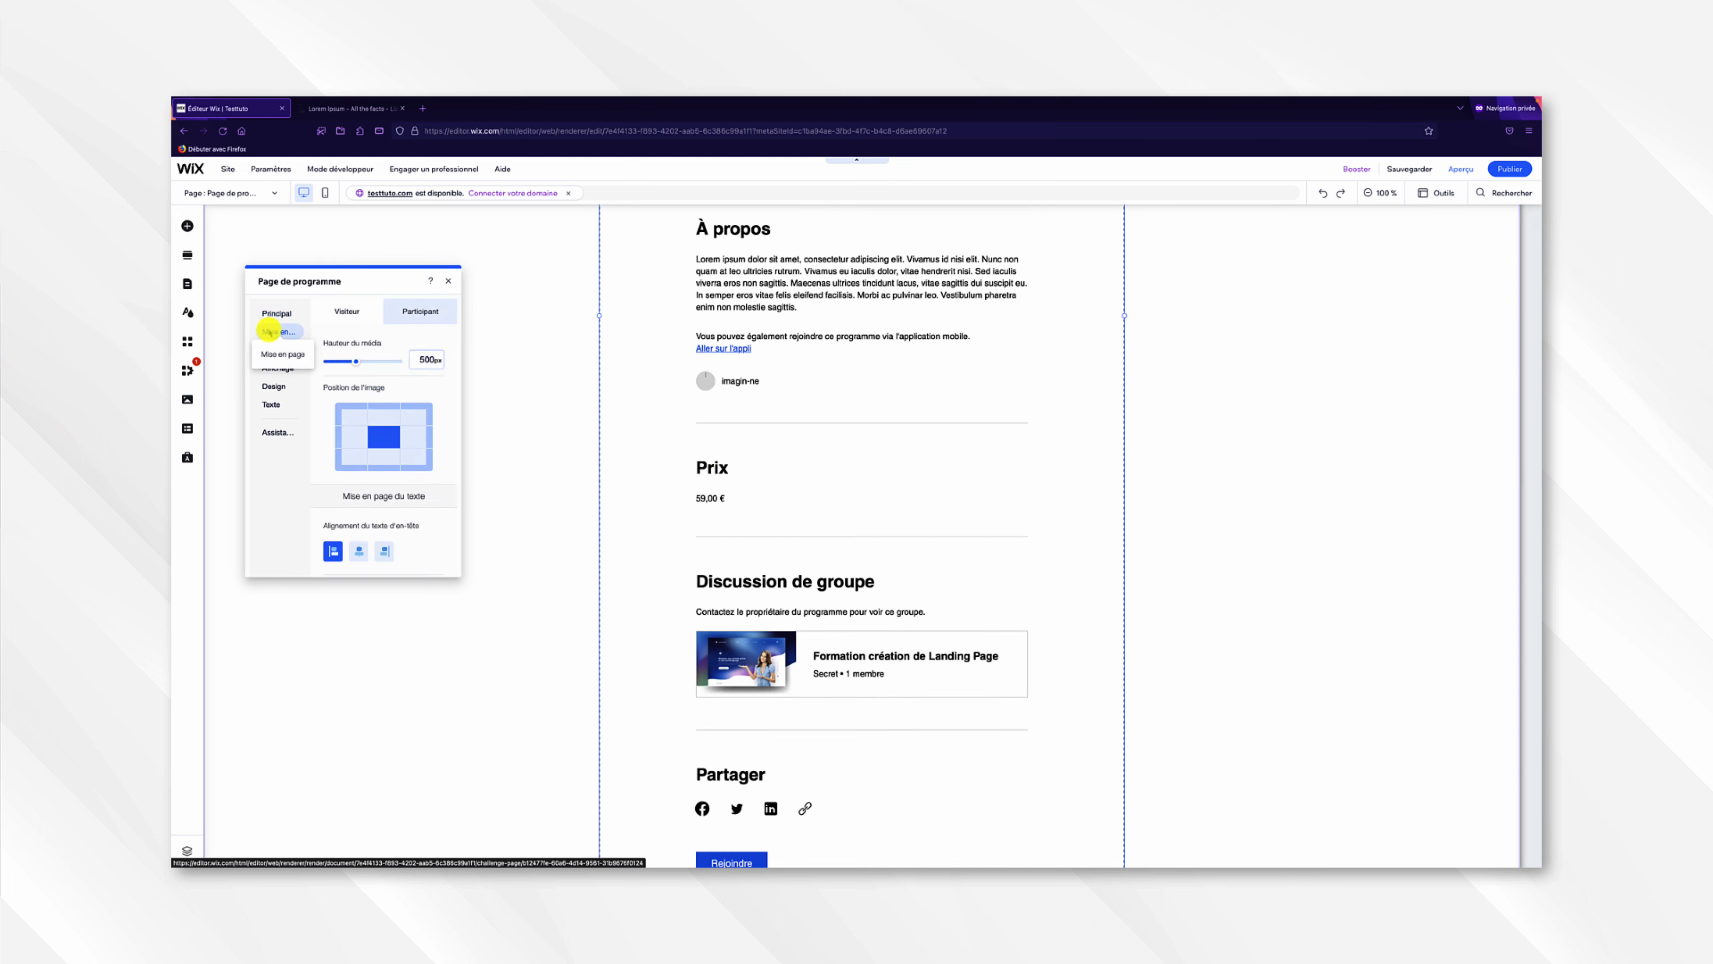
left_click_drag(360, 285, 575, 300)
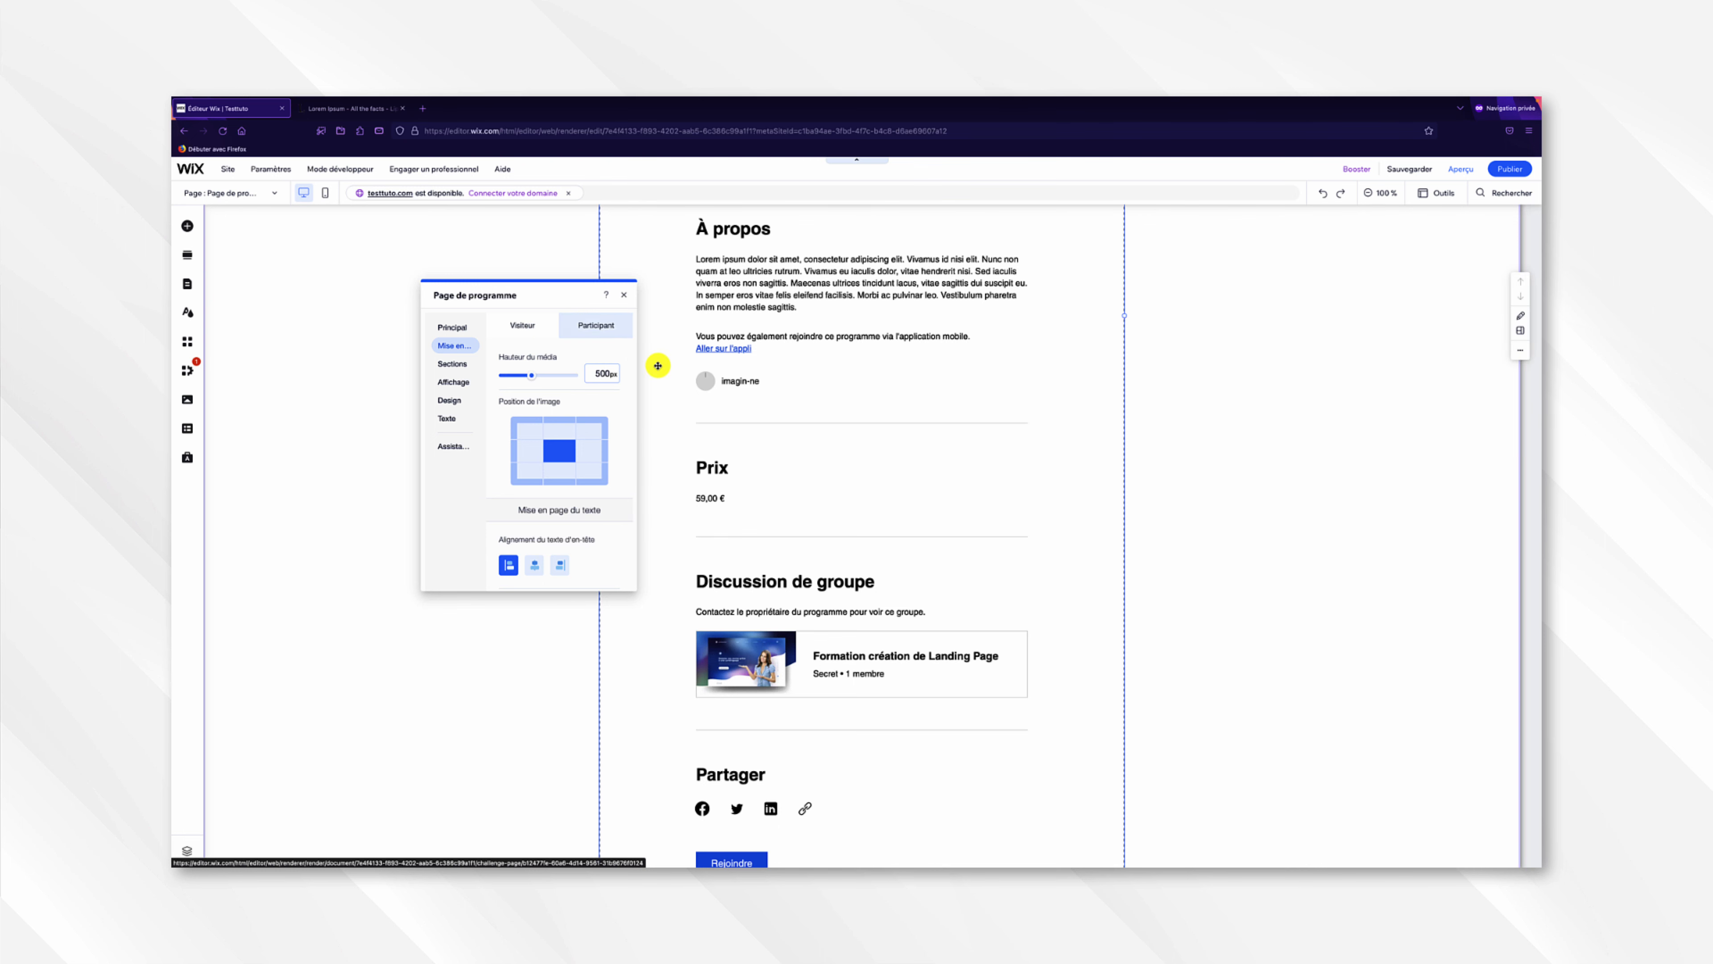
scroll(658, 365, "up", 8)
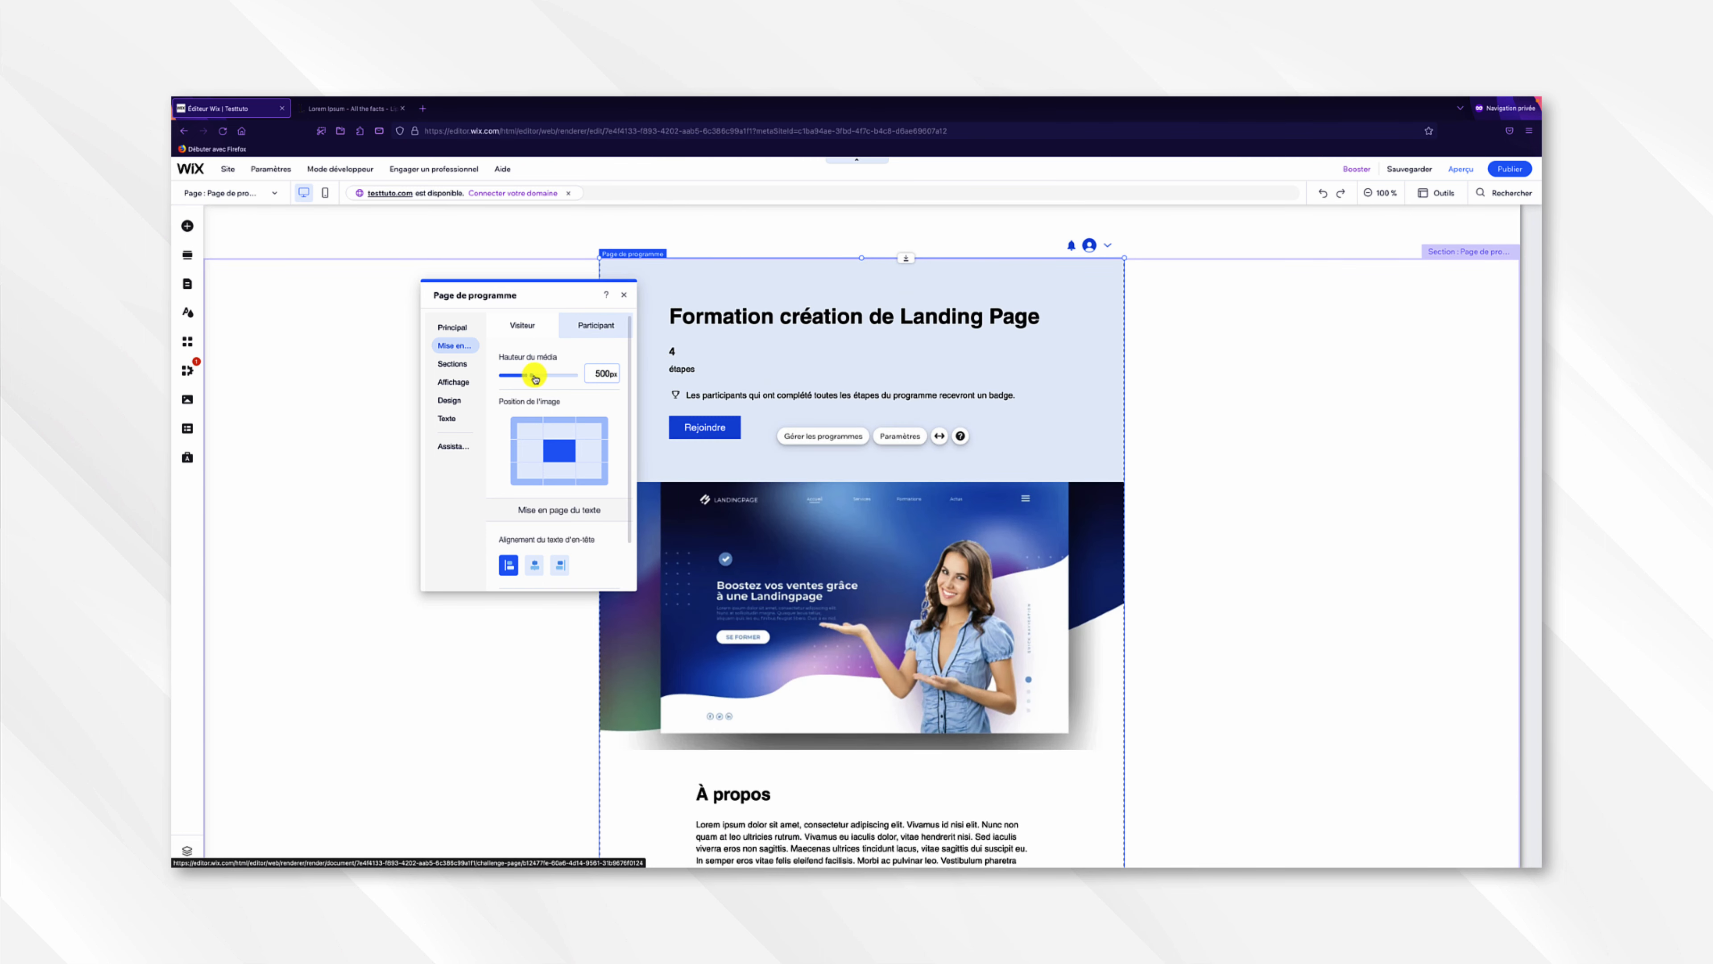
left_click_drag(534, 378, 510, 376)
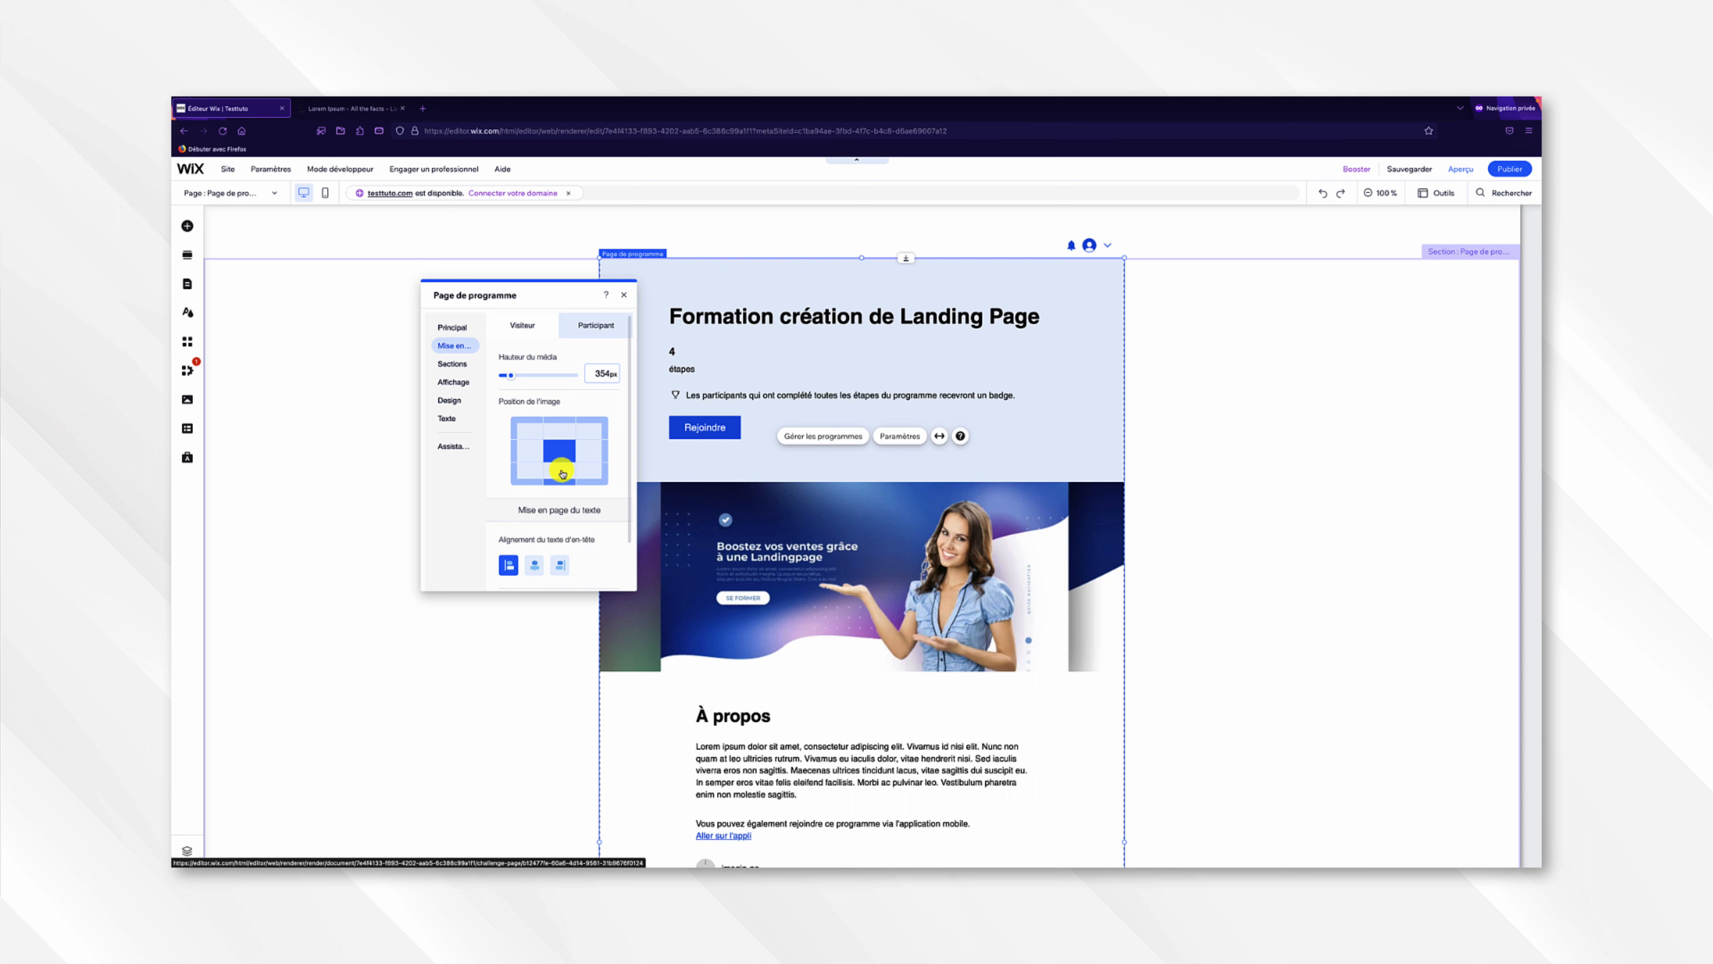
- Centre both the header text and the program information in the visitor layout
left_click(534, 566)
scroll(553, 527, "down", 1)
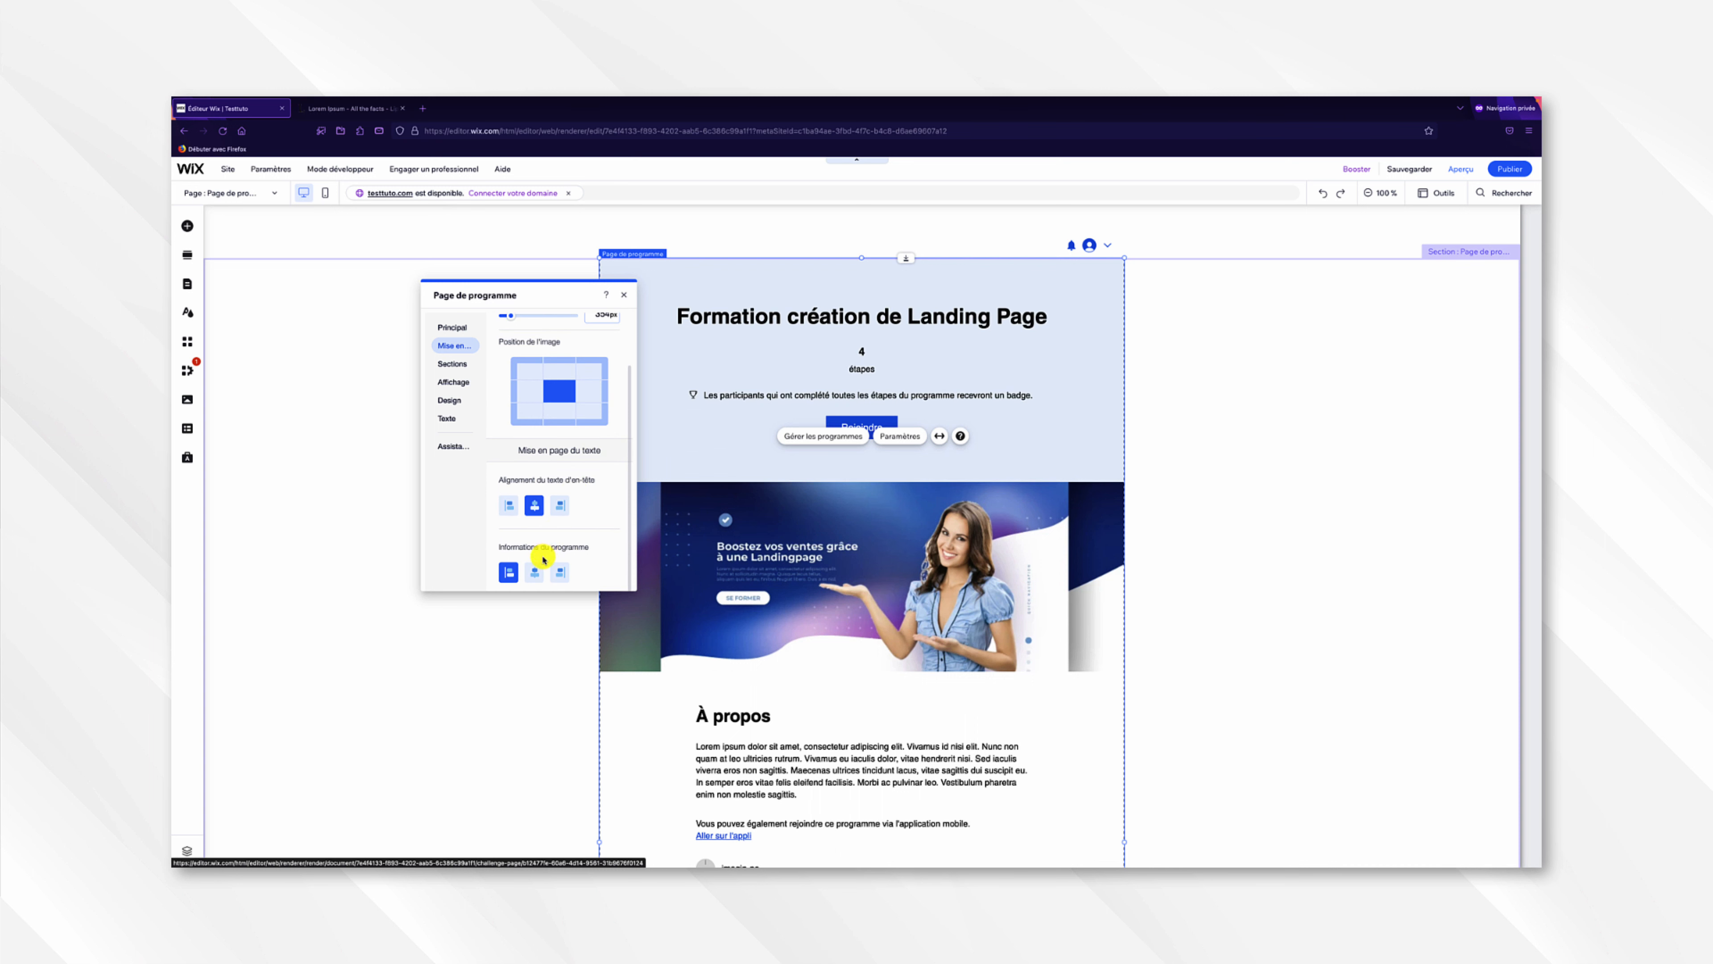
left_click(535, 571)
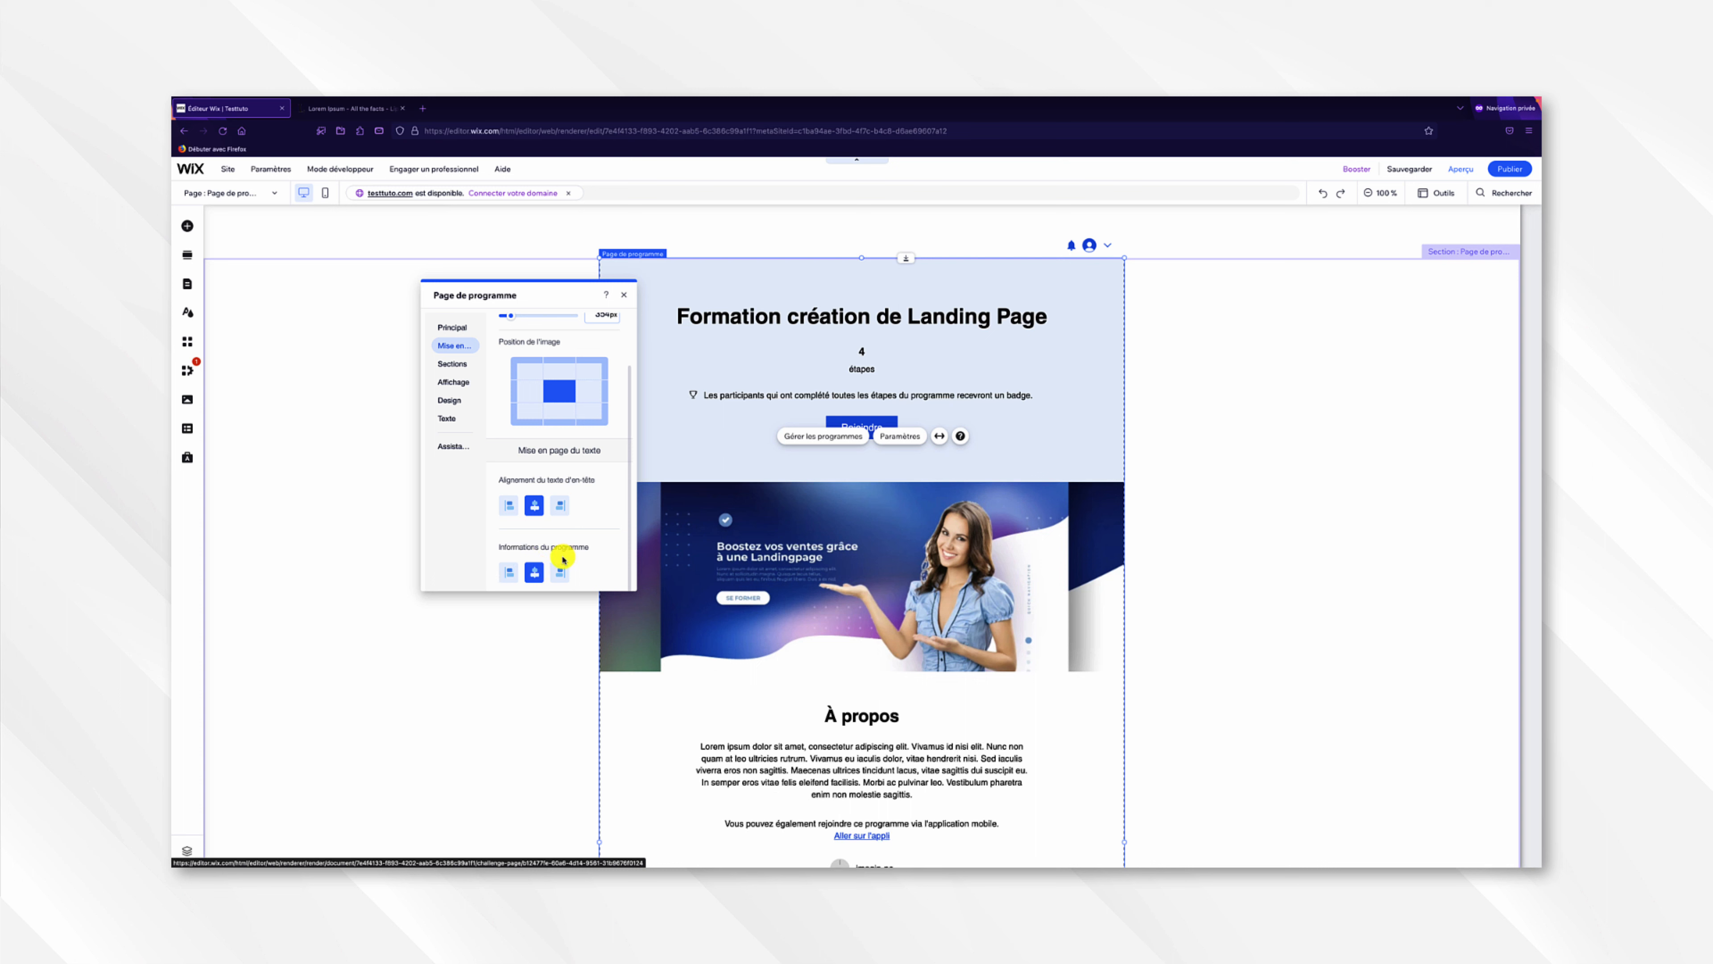
- Look at the "Aperçu" section's title, padding and displayed steps settings
left_click(444, 365)
left_click(538, 359)
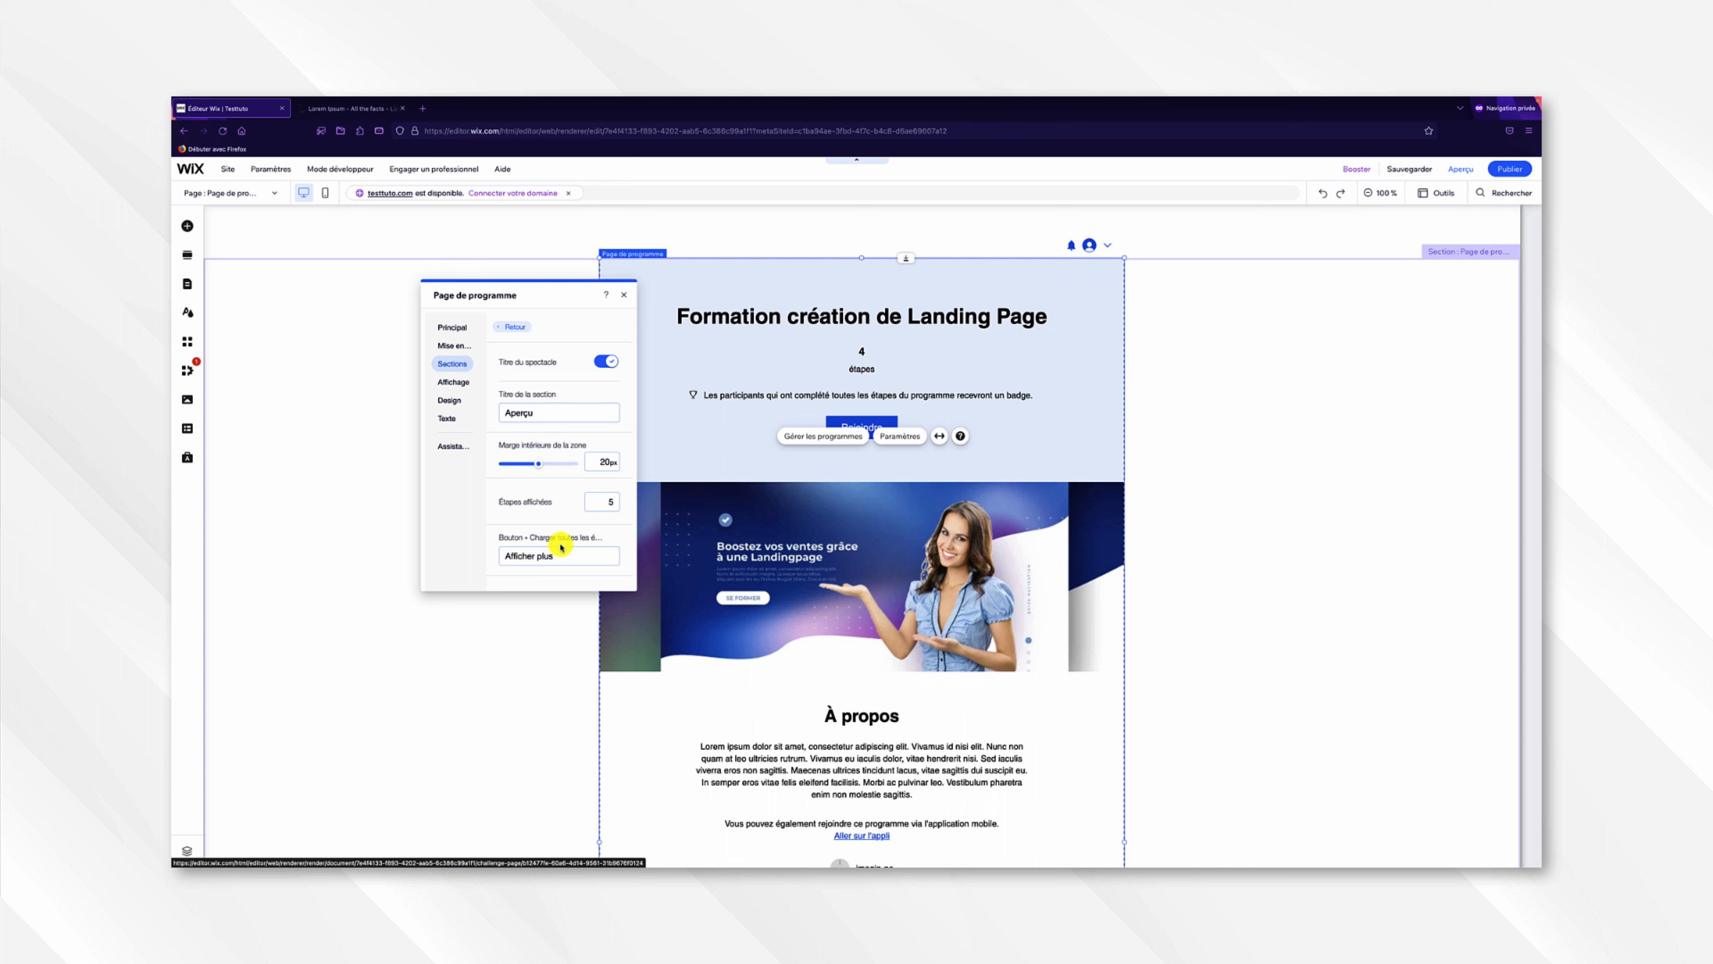
- In the visitor display settings, hide the owner info and show the content overview
left_click(464, 383)
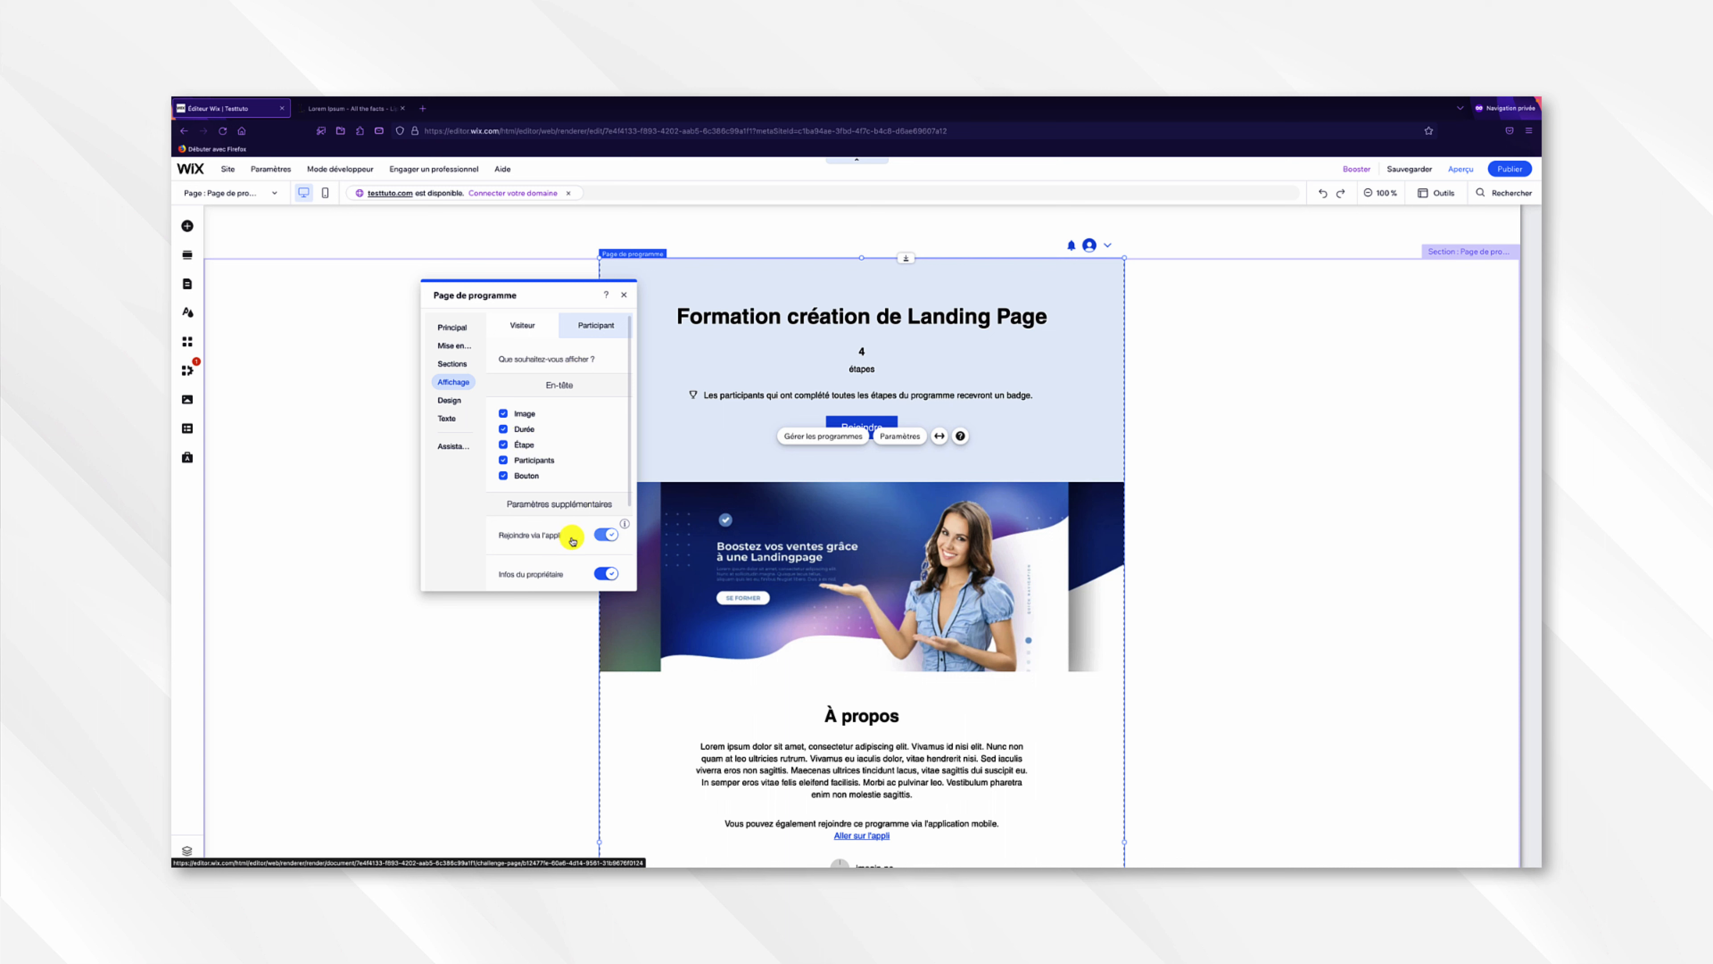
scroll(573, 540, "down", 1)
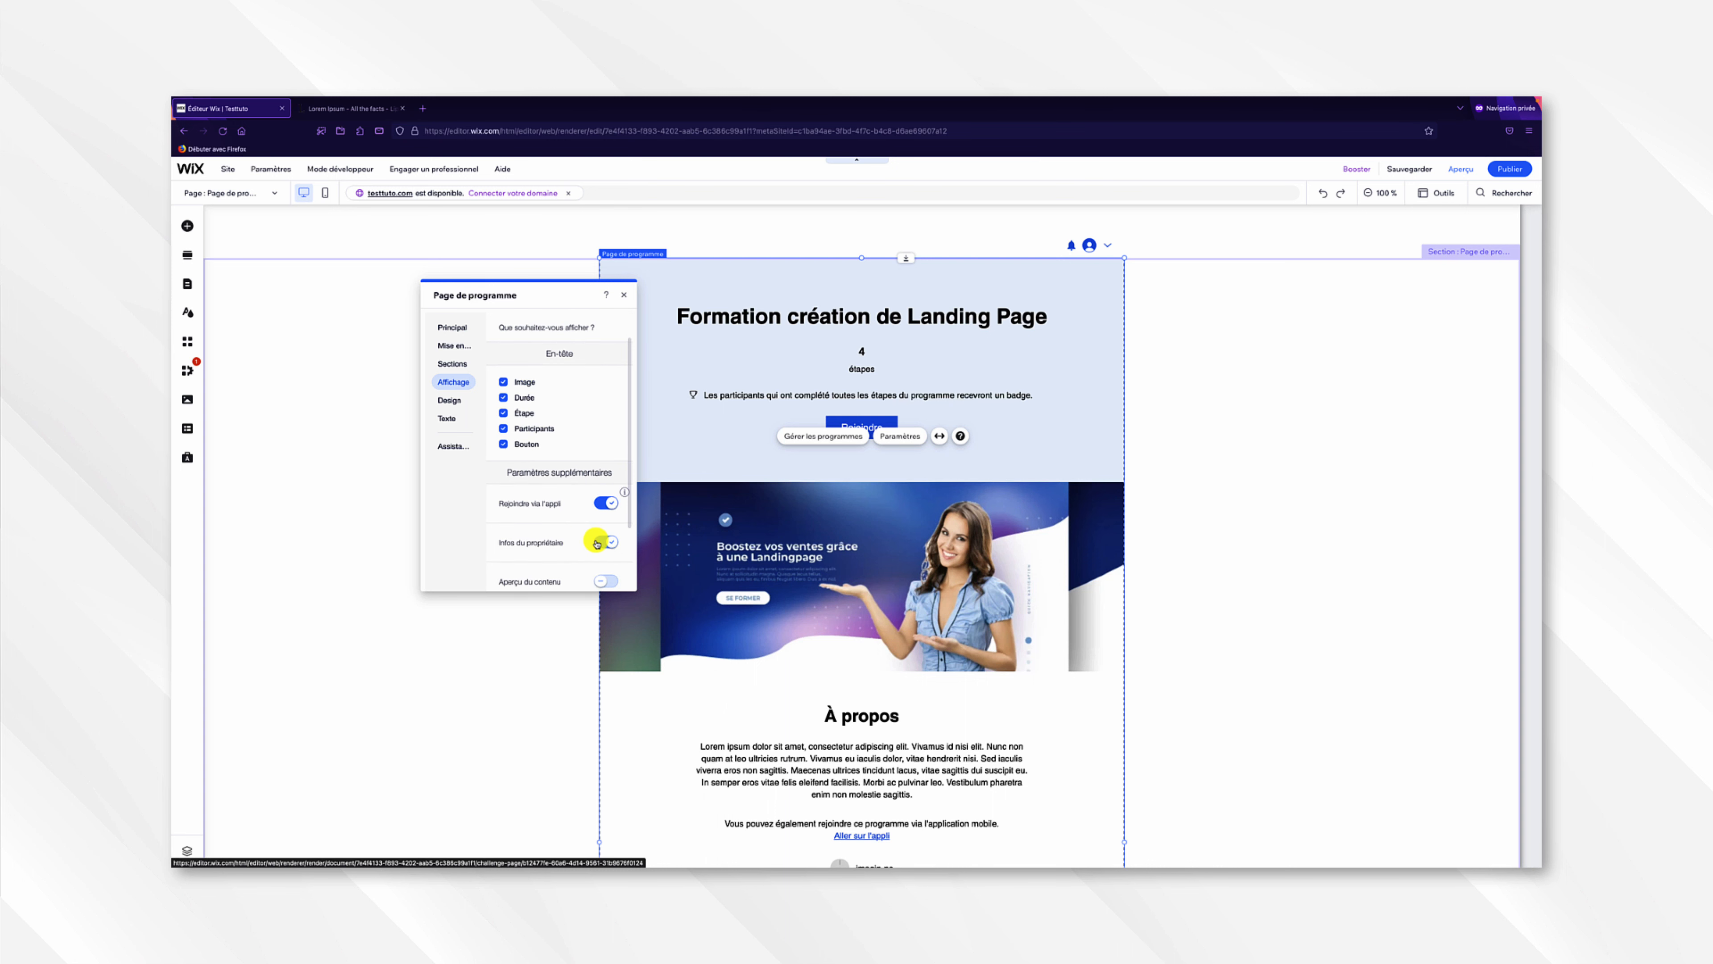
scroll(719, 594, "down", 3)
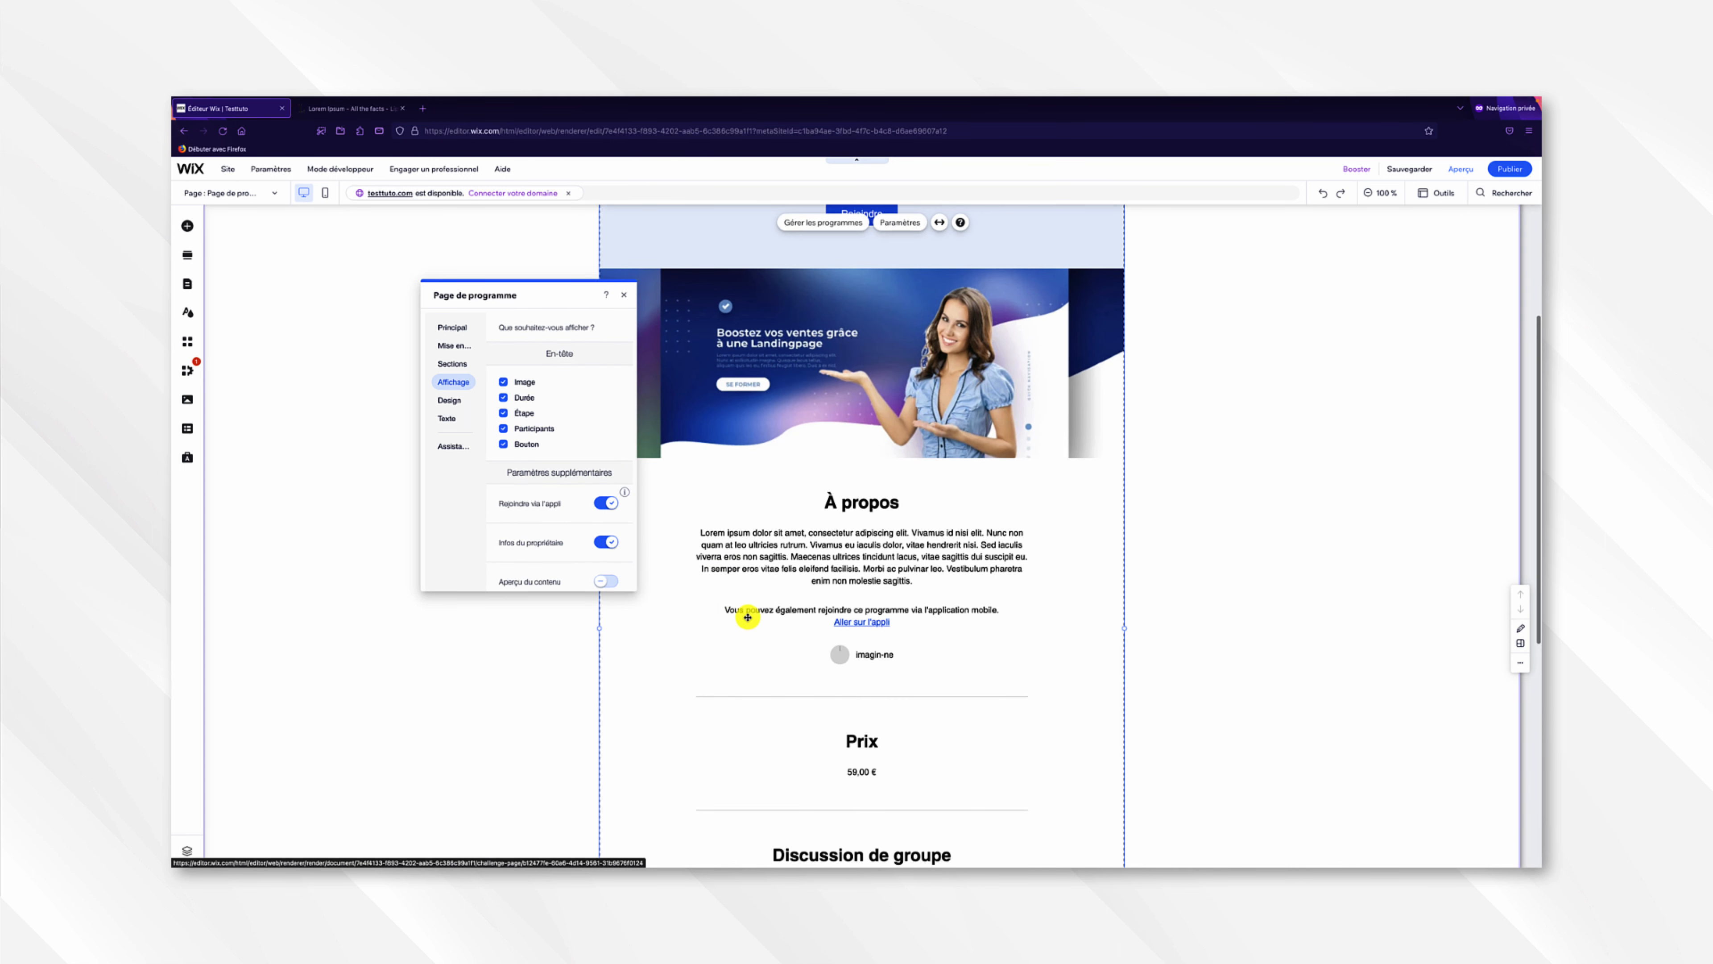
left_click(606, 542)
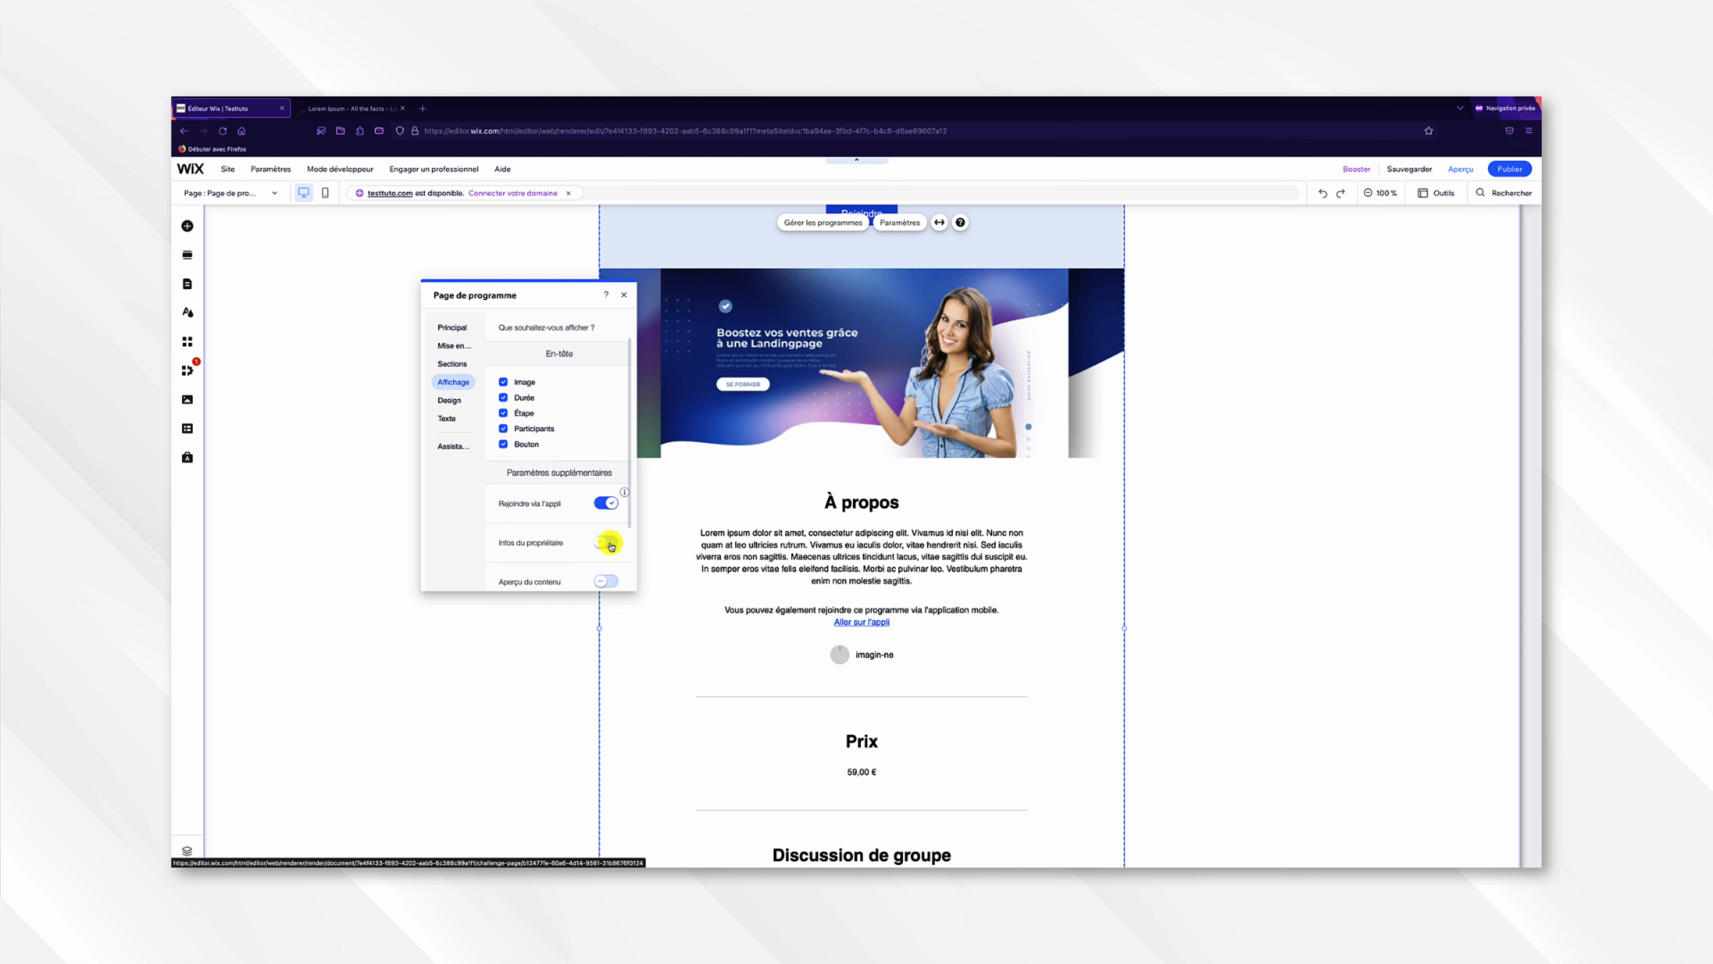
scroll(570, 490, "down", 3)
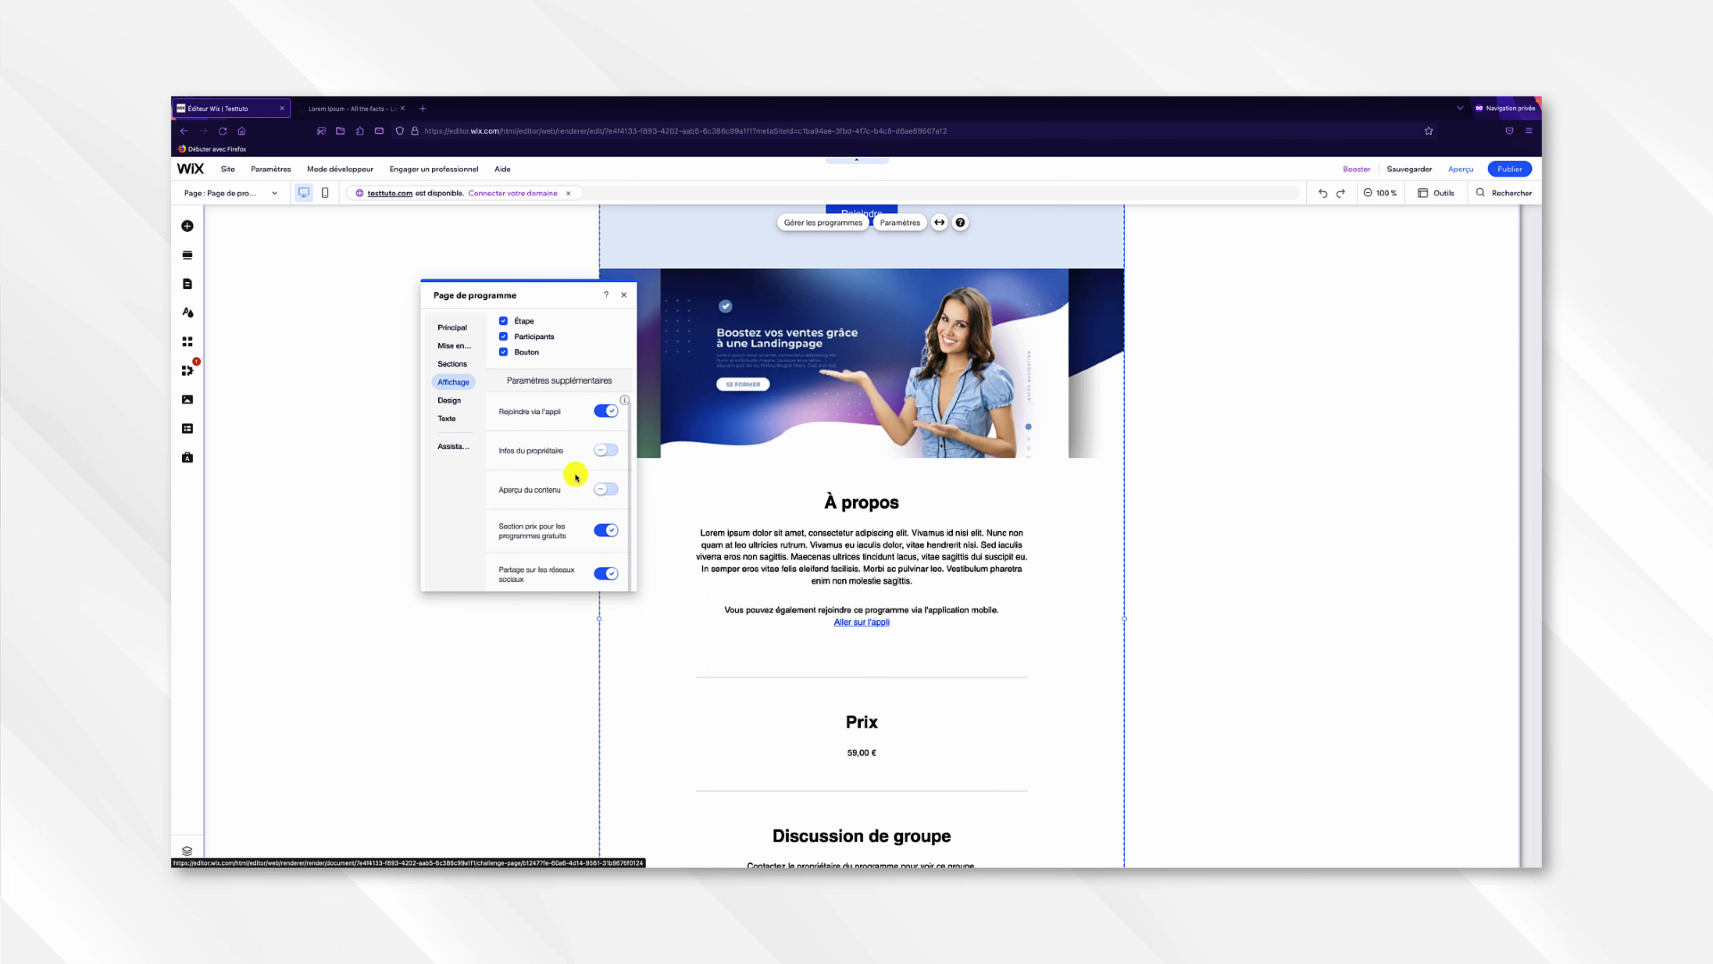
left_click(606, 488)
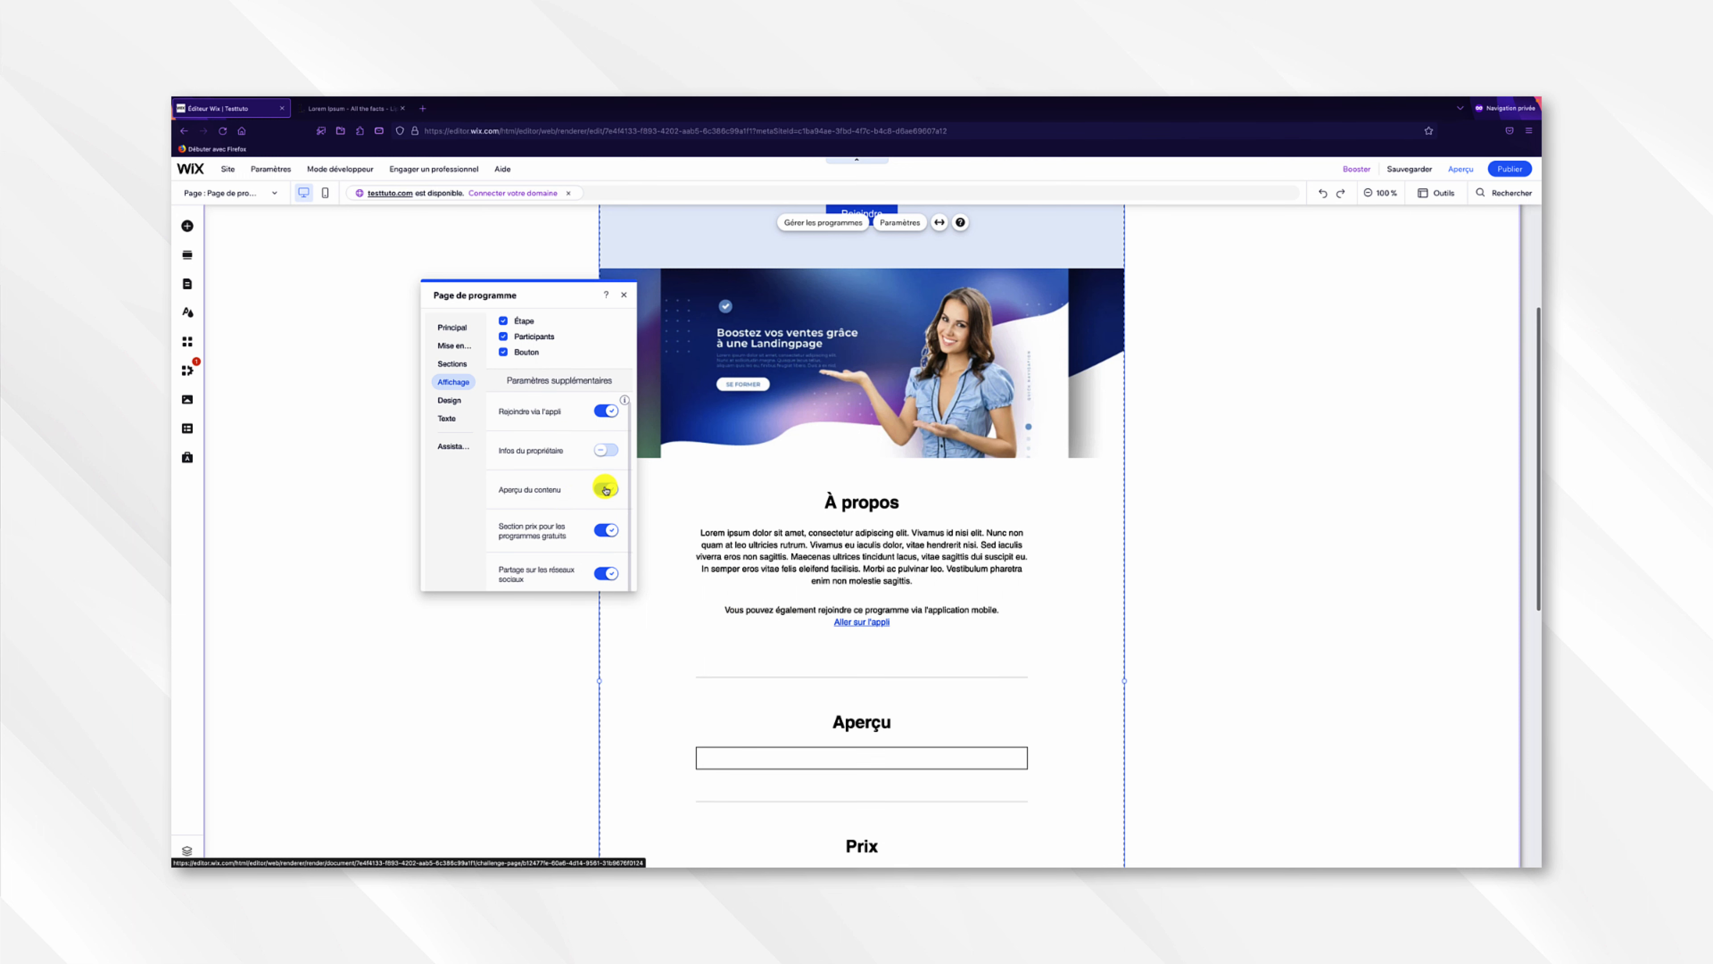
scroll(726, 597, "down", 2)
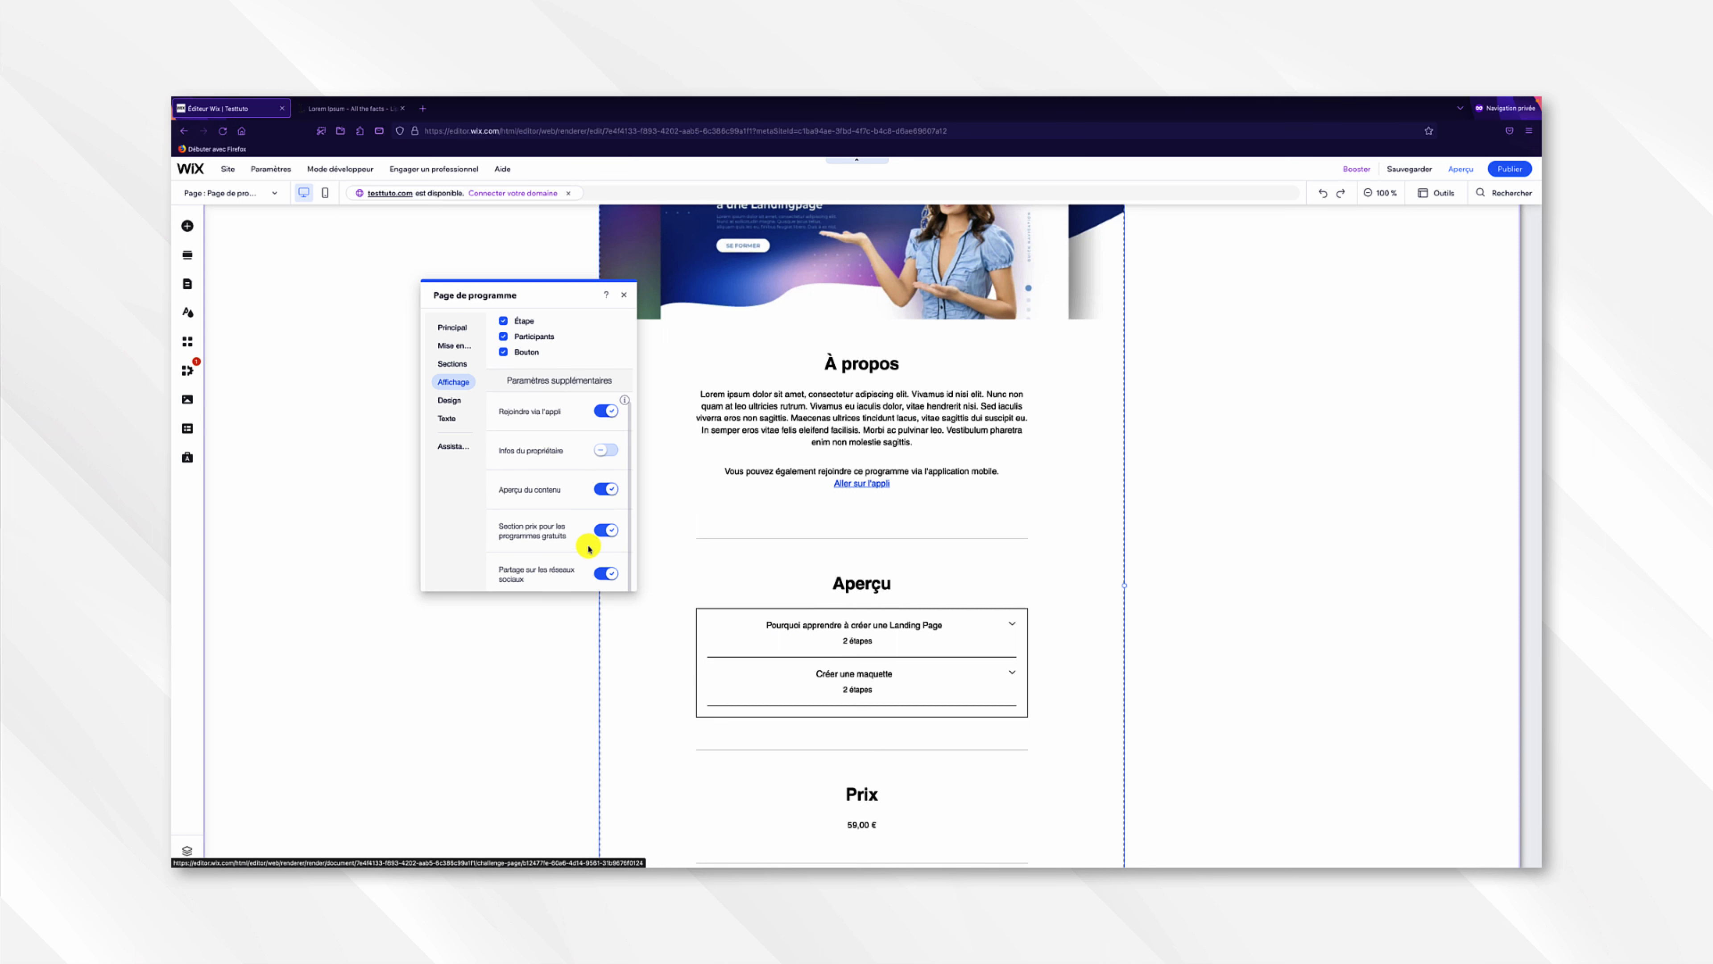
left_click(608, 572)
- Check the overlay and play icon colour options of the video in the program page's design
left_click(456, 405)
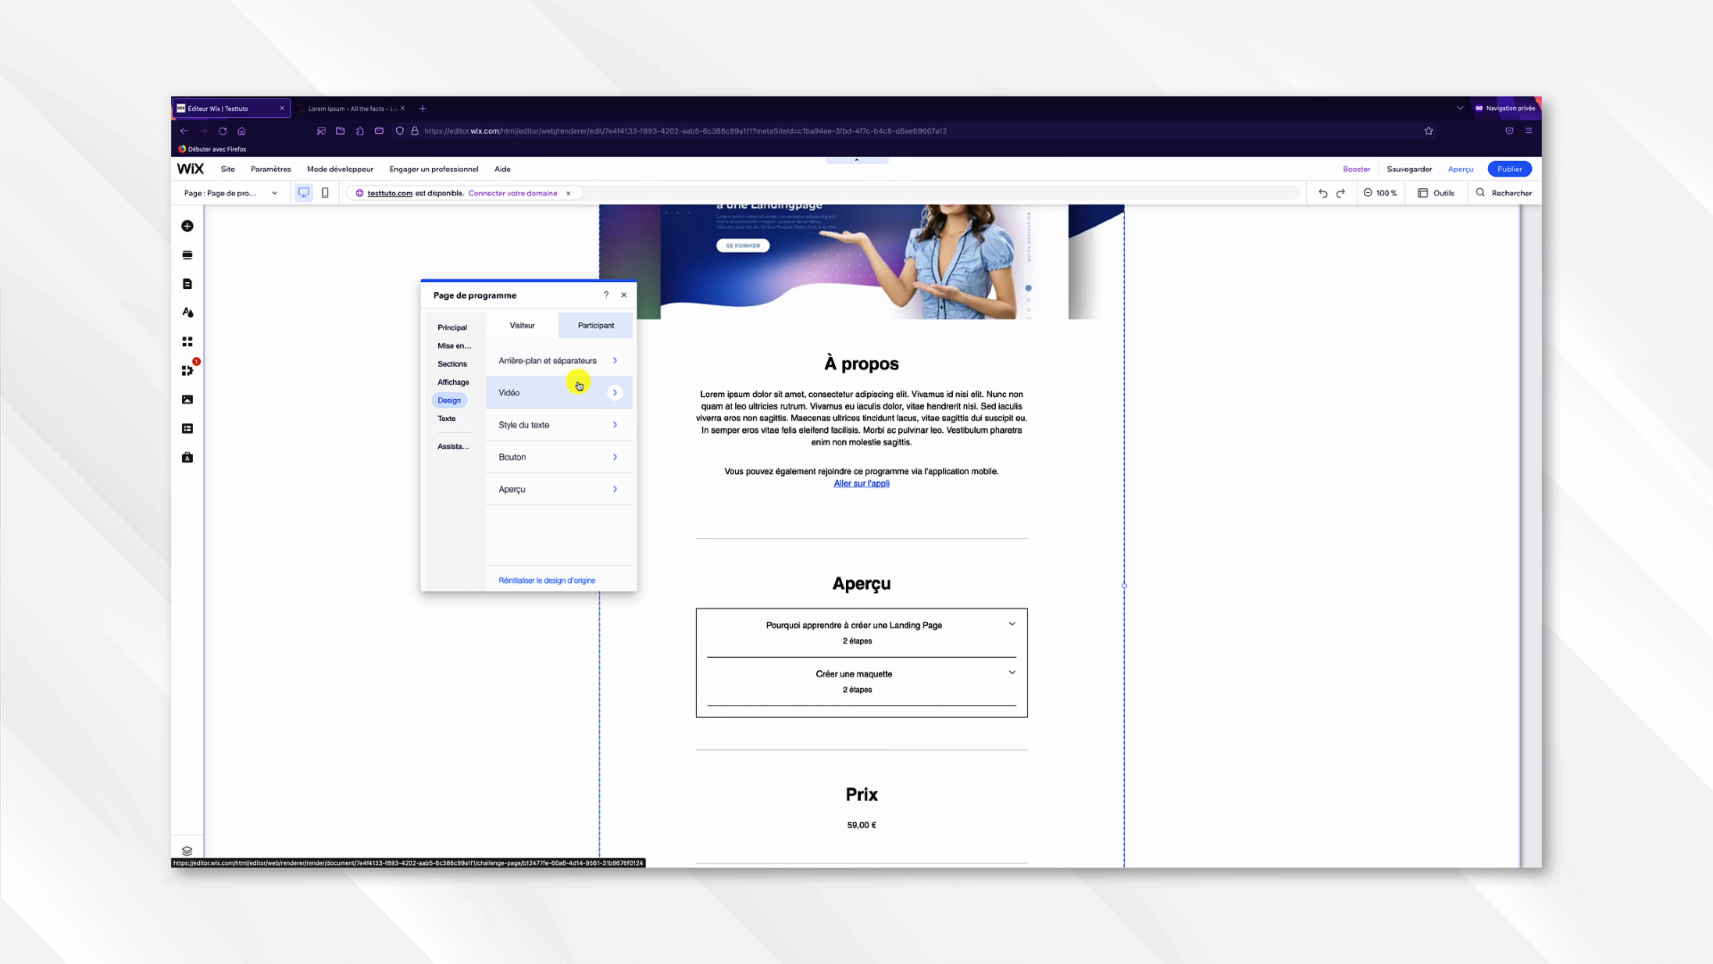
left_click(579, 381)
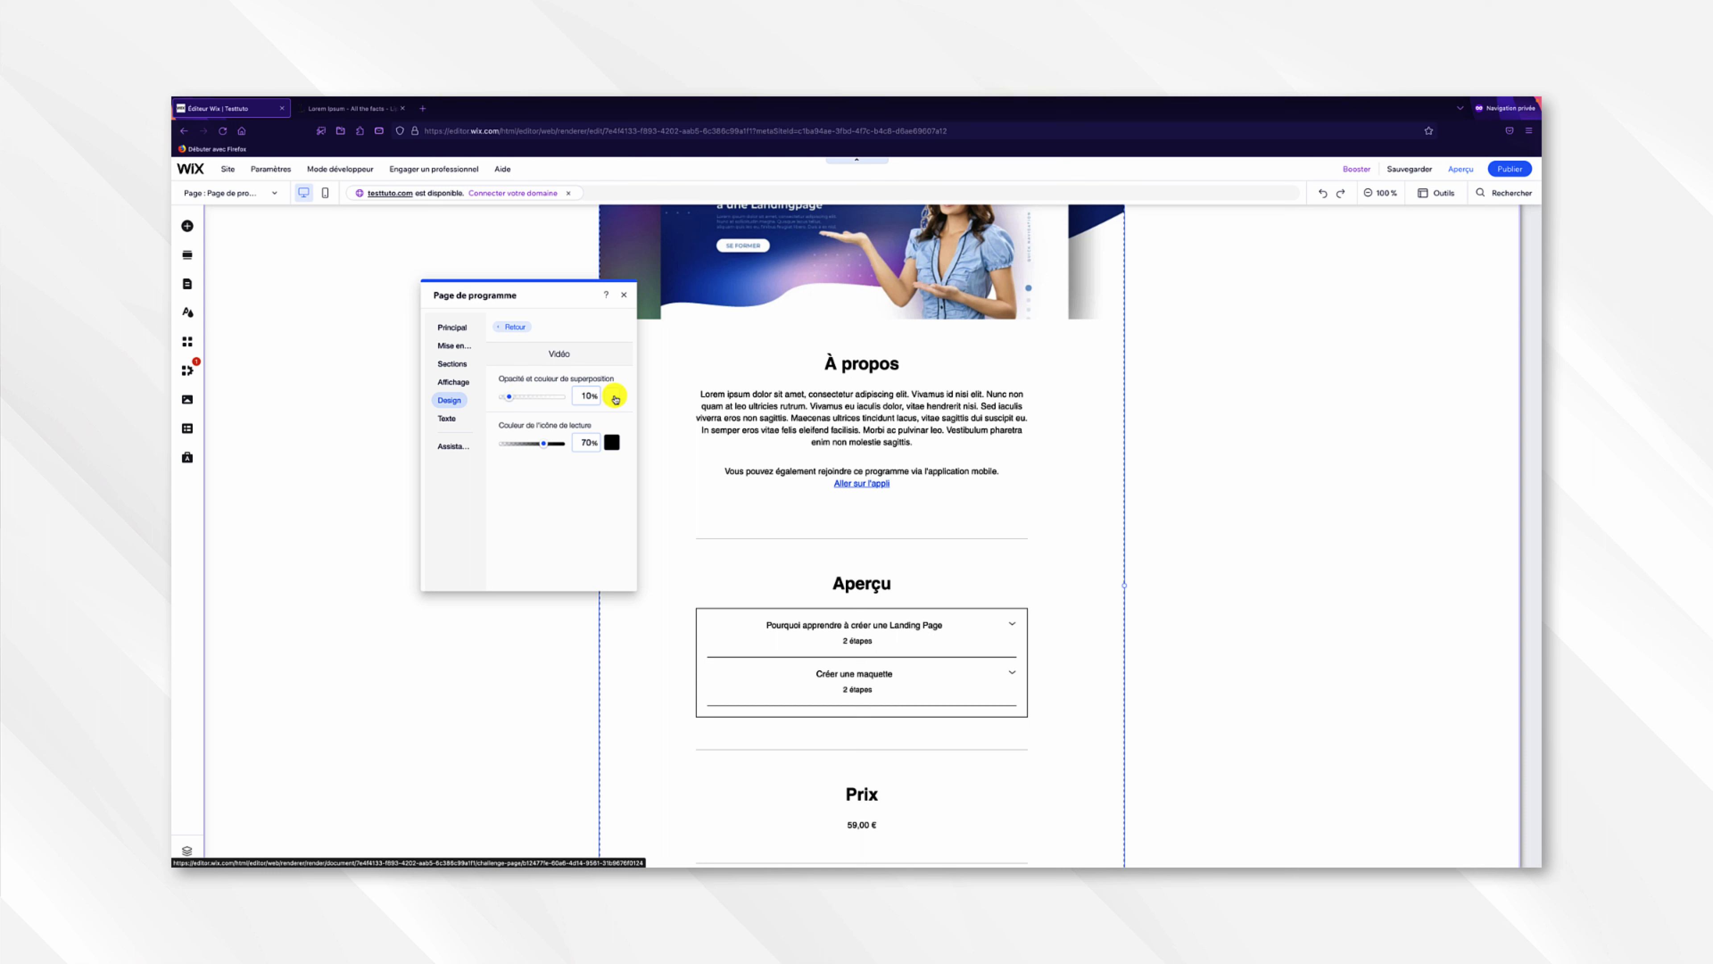
left_click(517, 329)
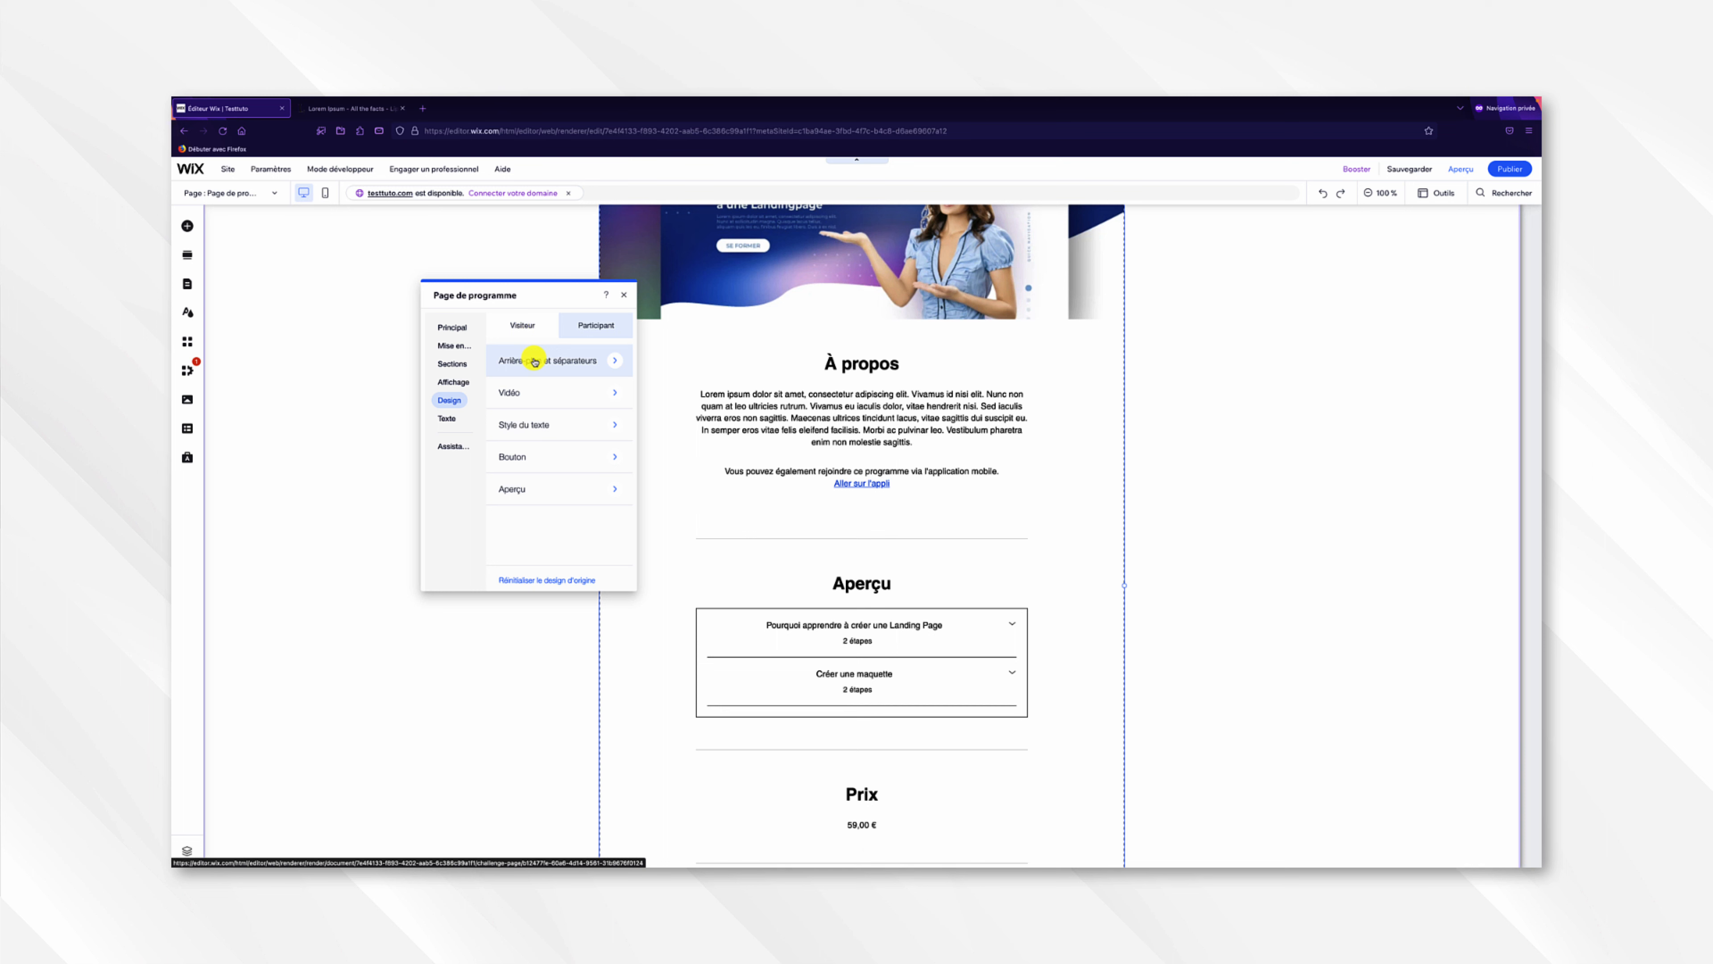
- Change the program name's text colour to the theme's orange in the program page's text design
left_click(563, 422)
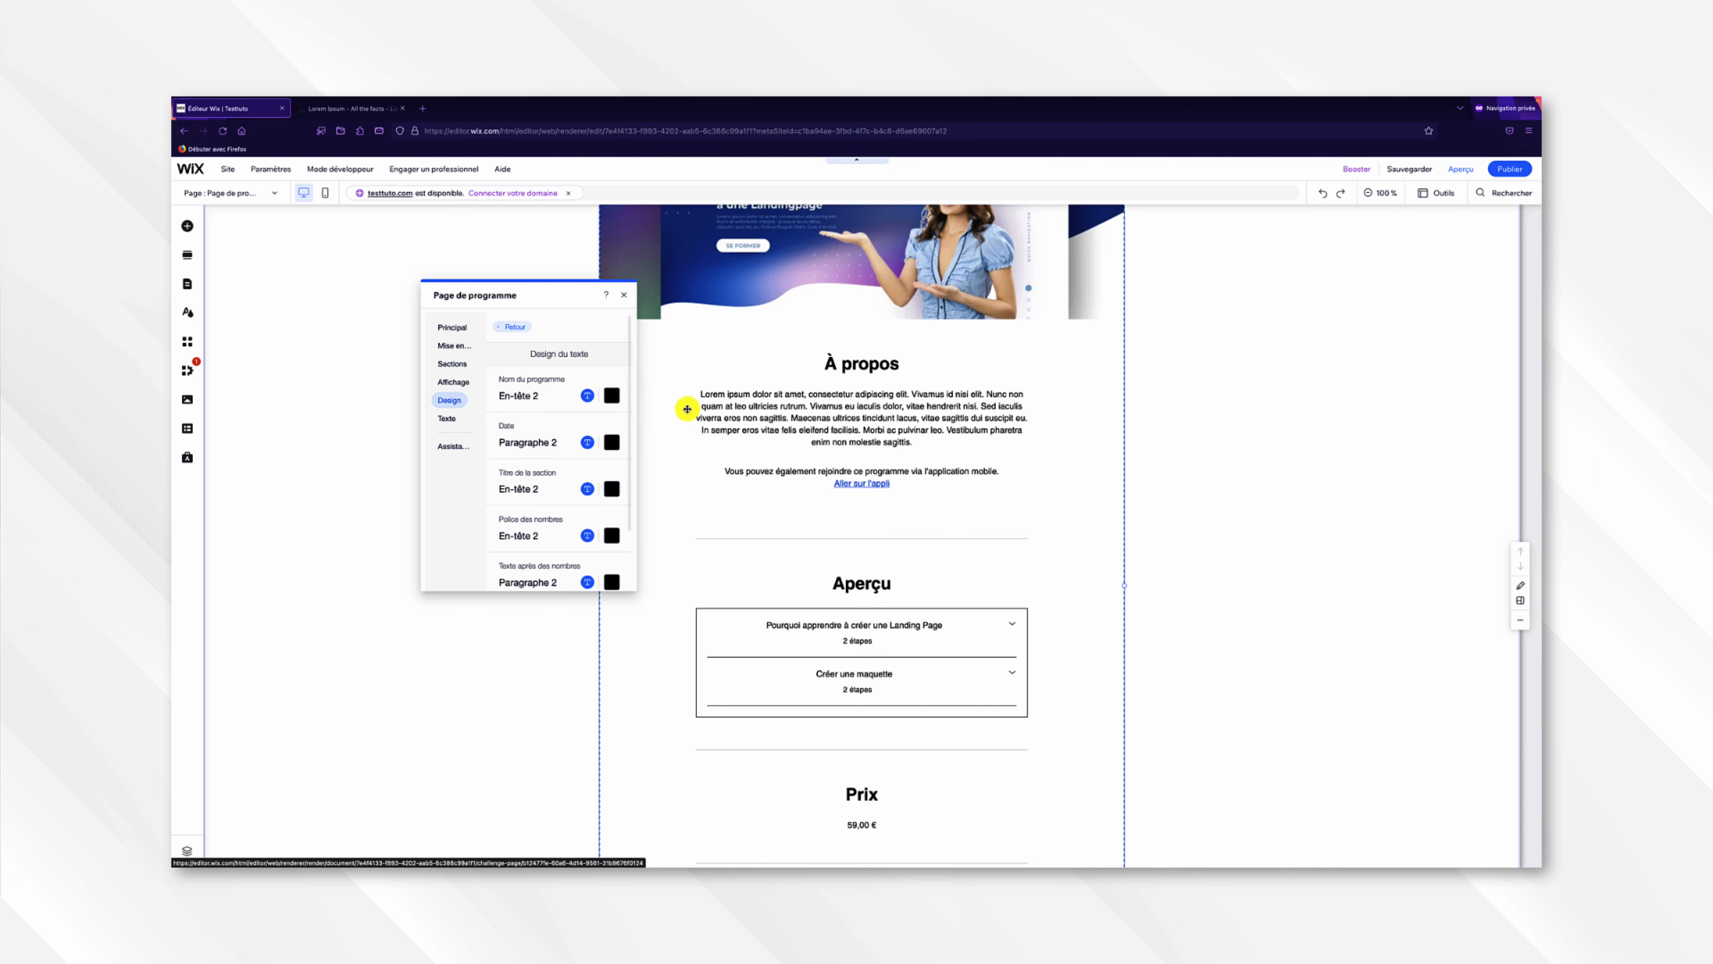
scroll(688, 409, "up", 5)
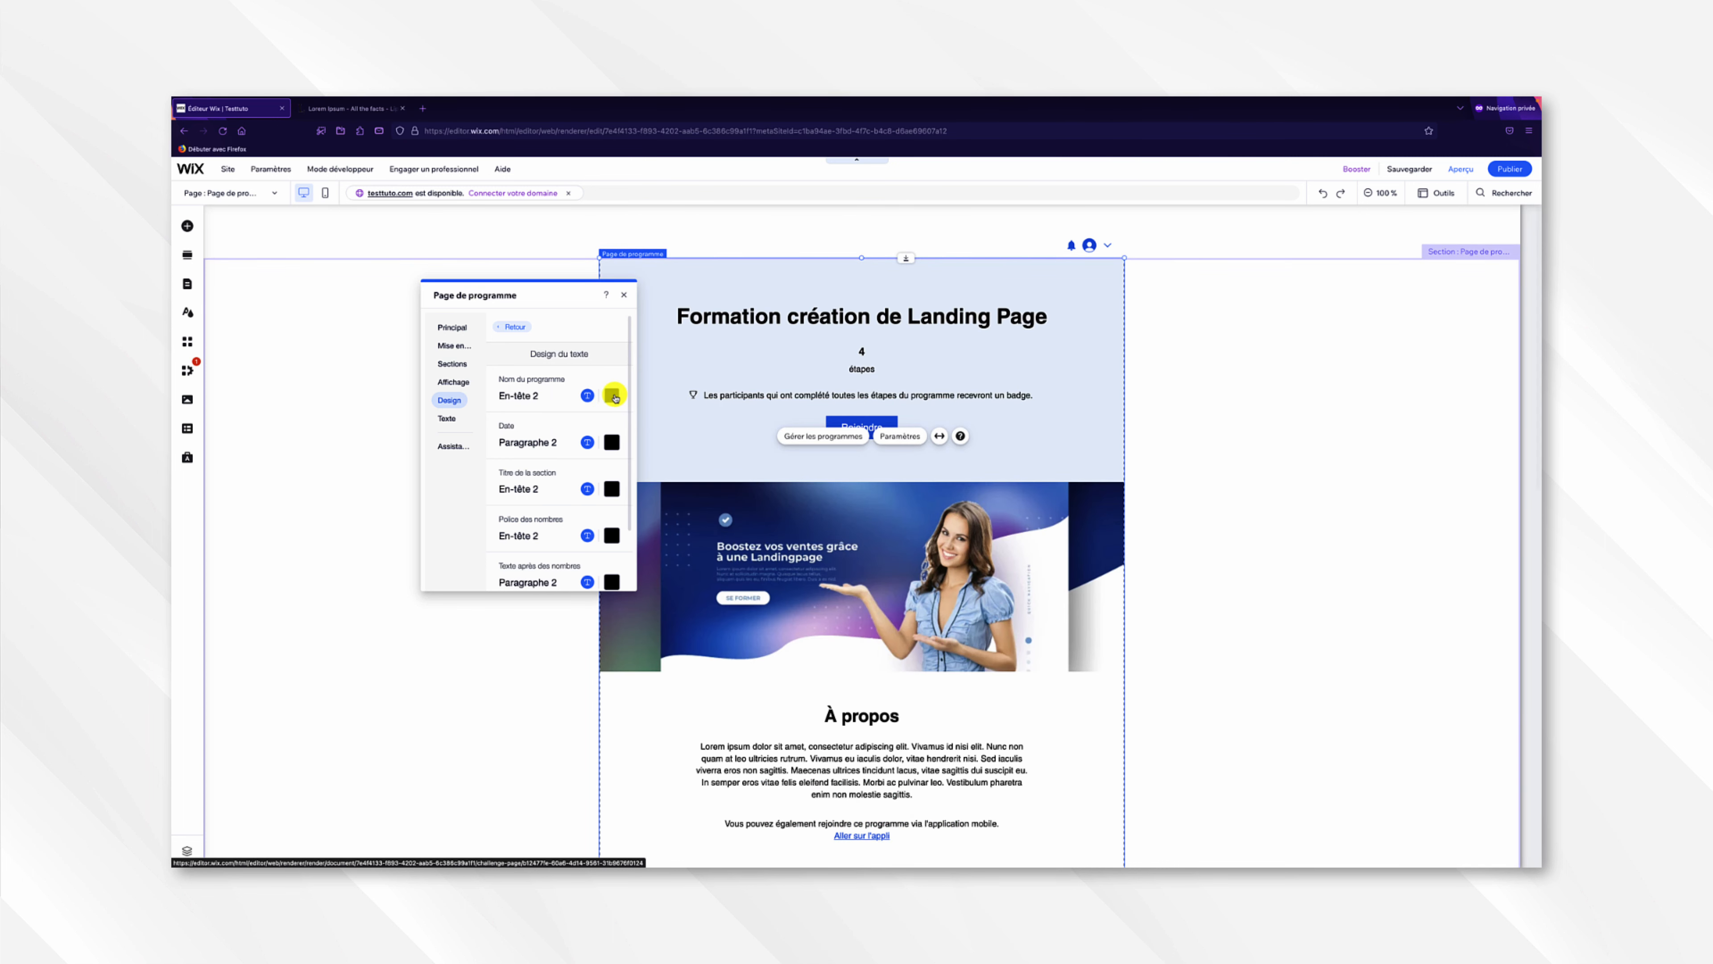
left_click(614, 396)
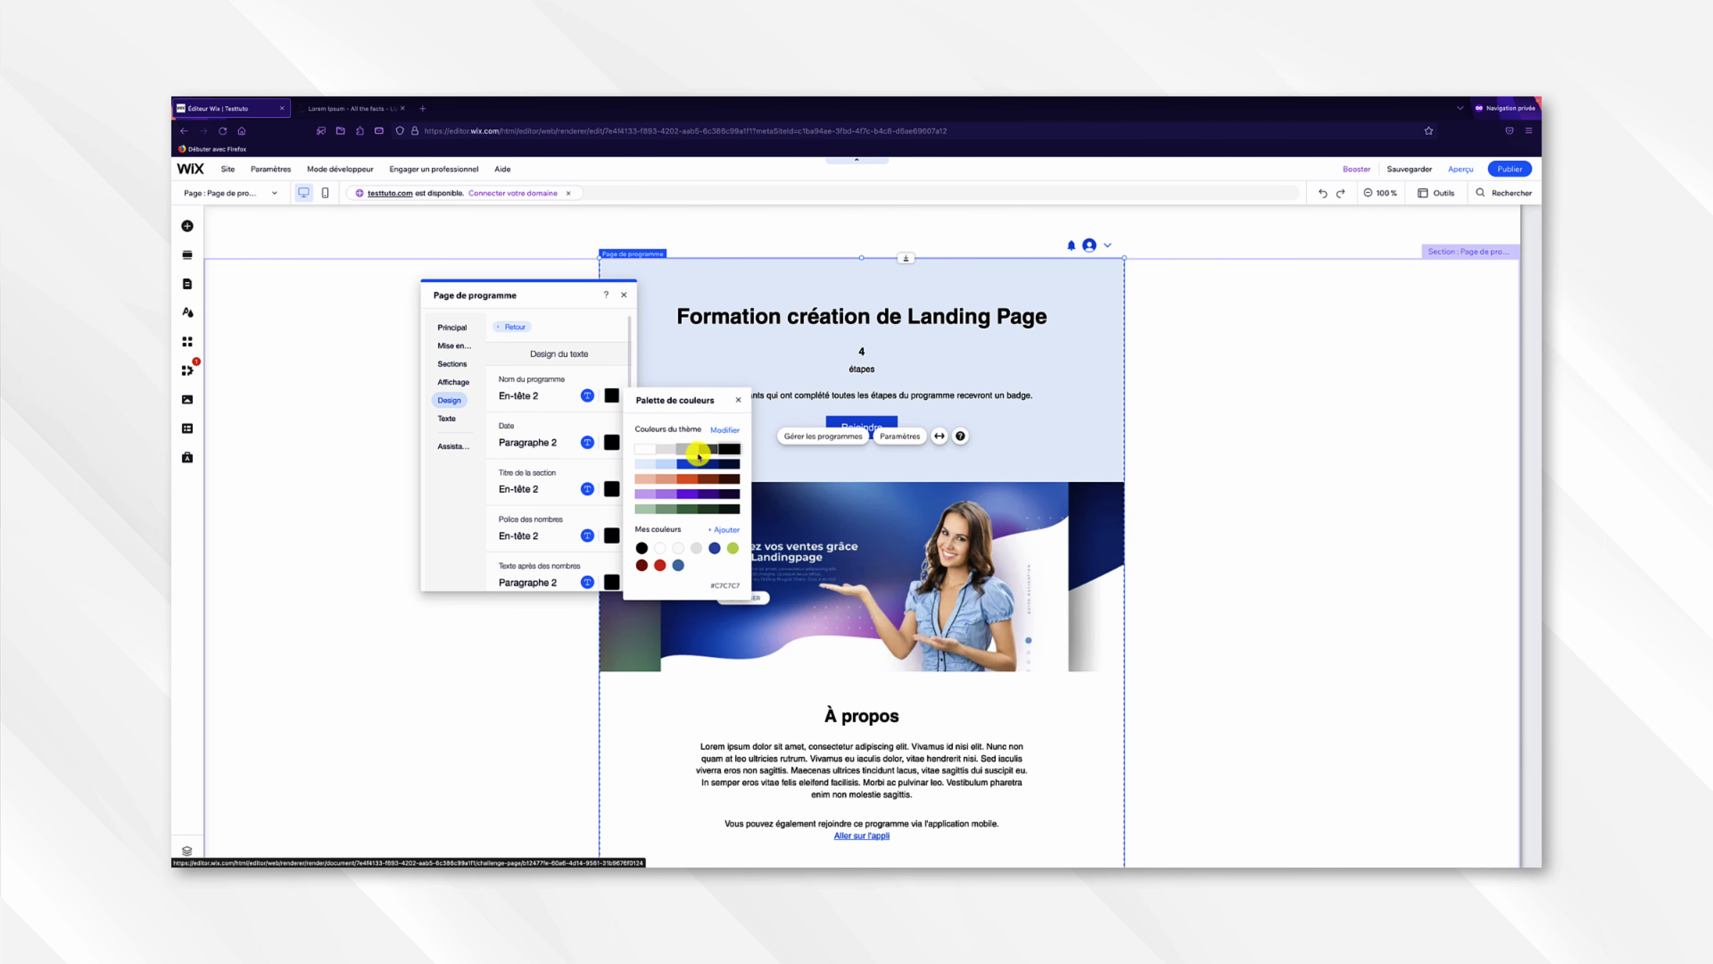
left_click(695, 480)
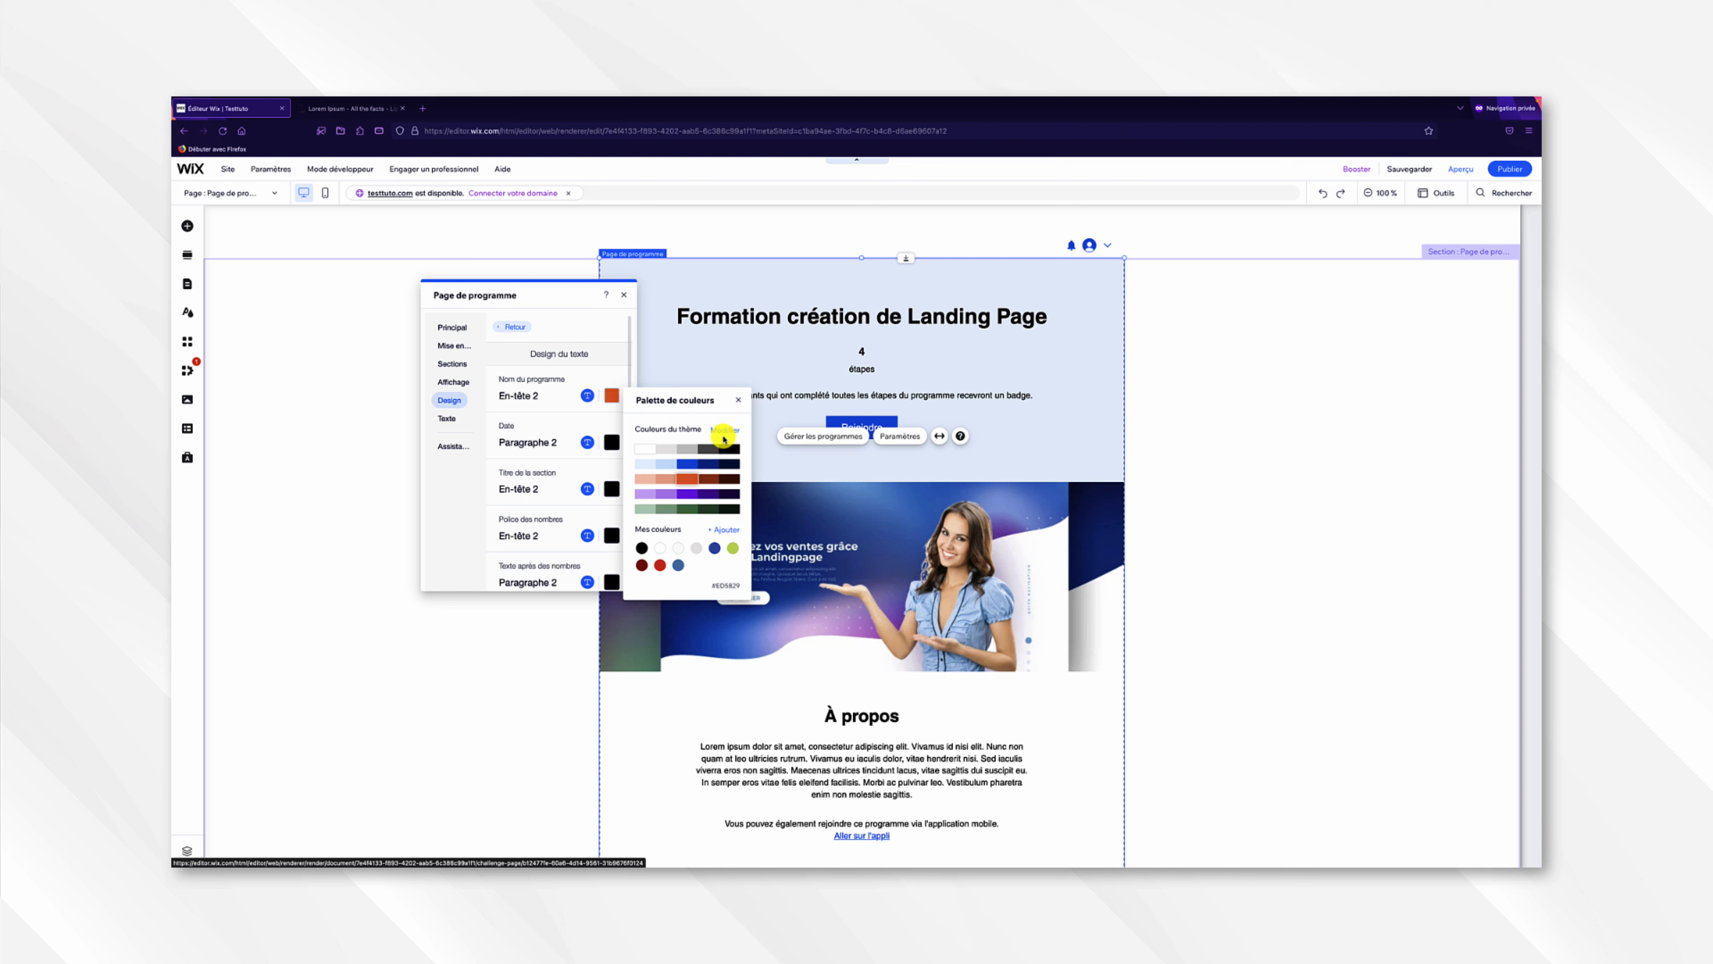
left_click(737, 403)
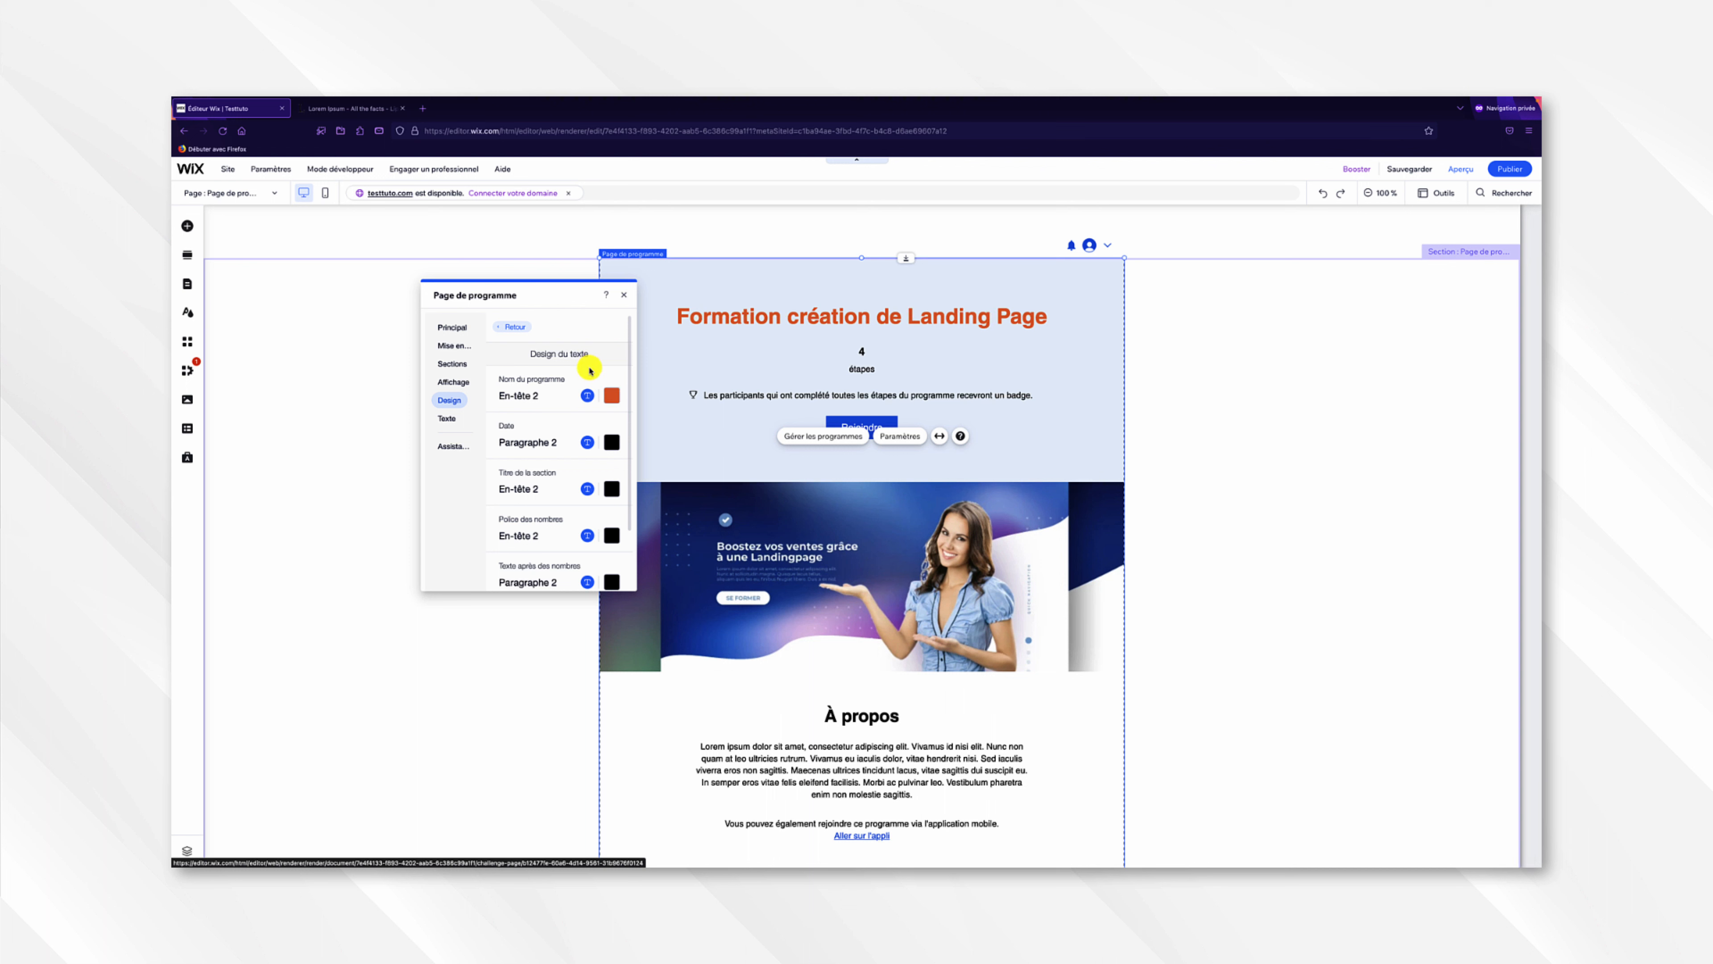
- Set the program name's font to Inknut Antiqua
left_click(587, 398)
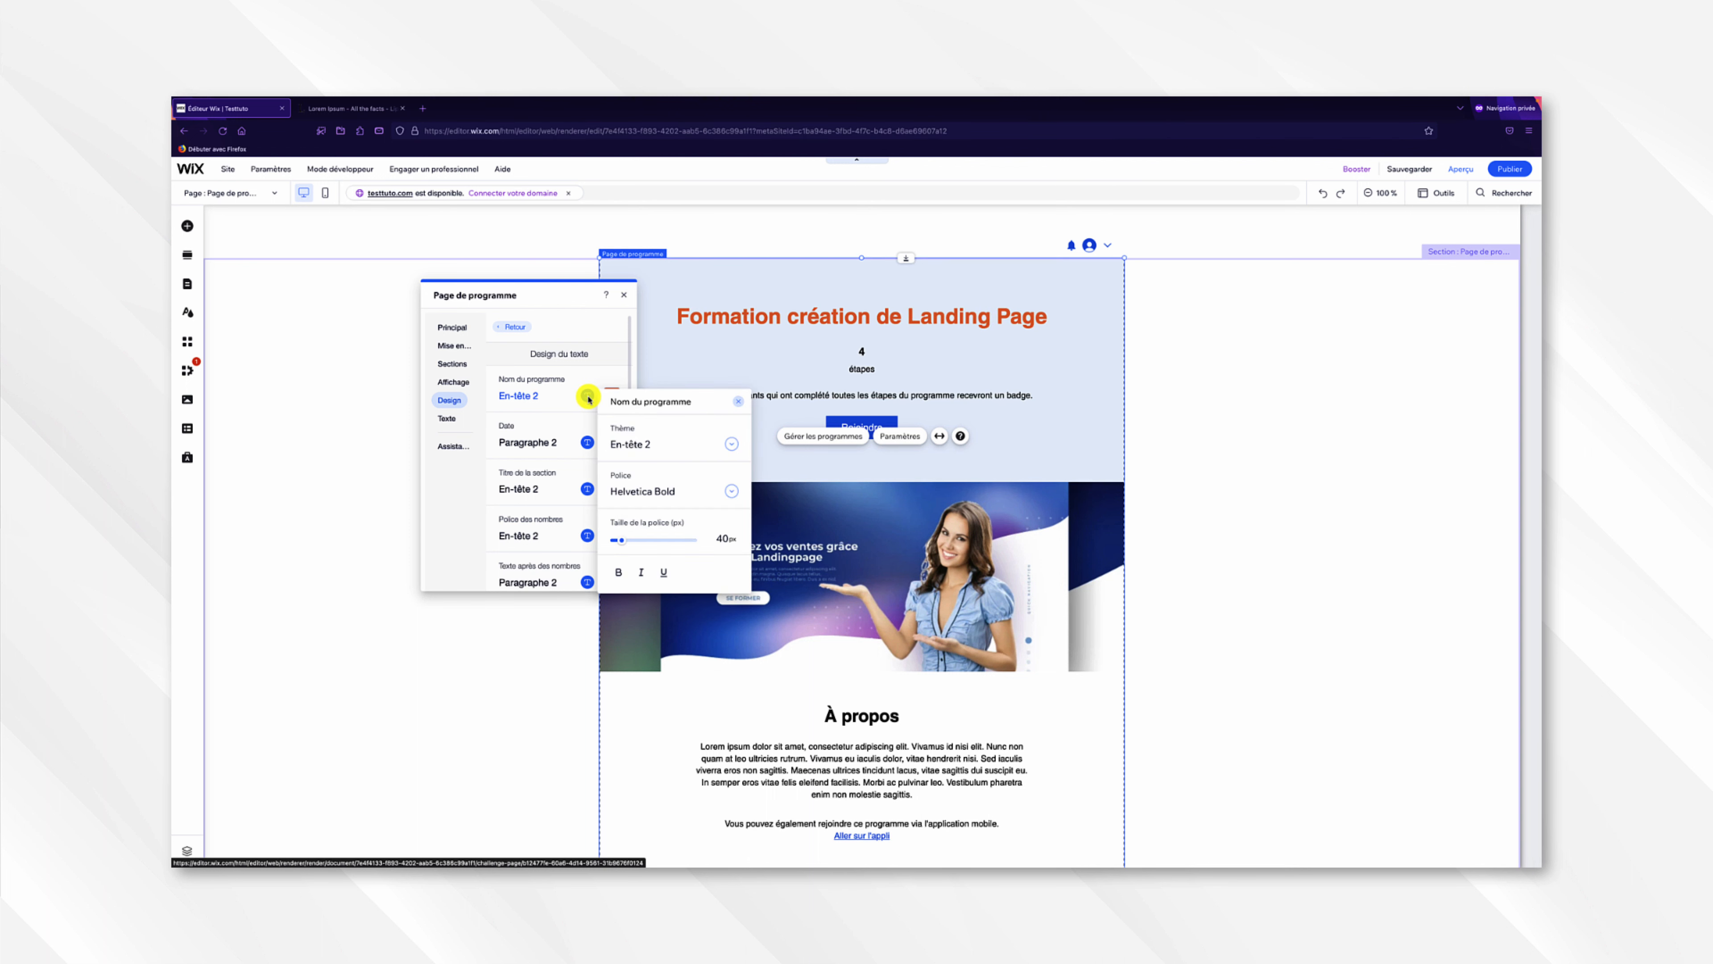
left_click(688, 493)
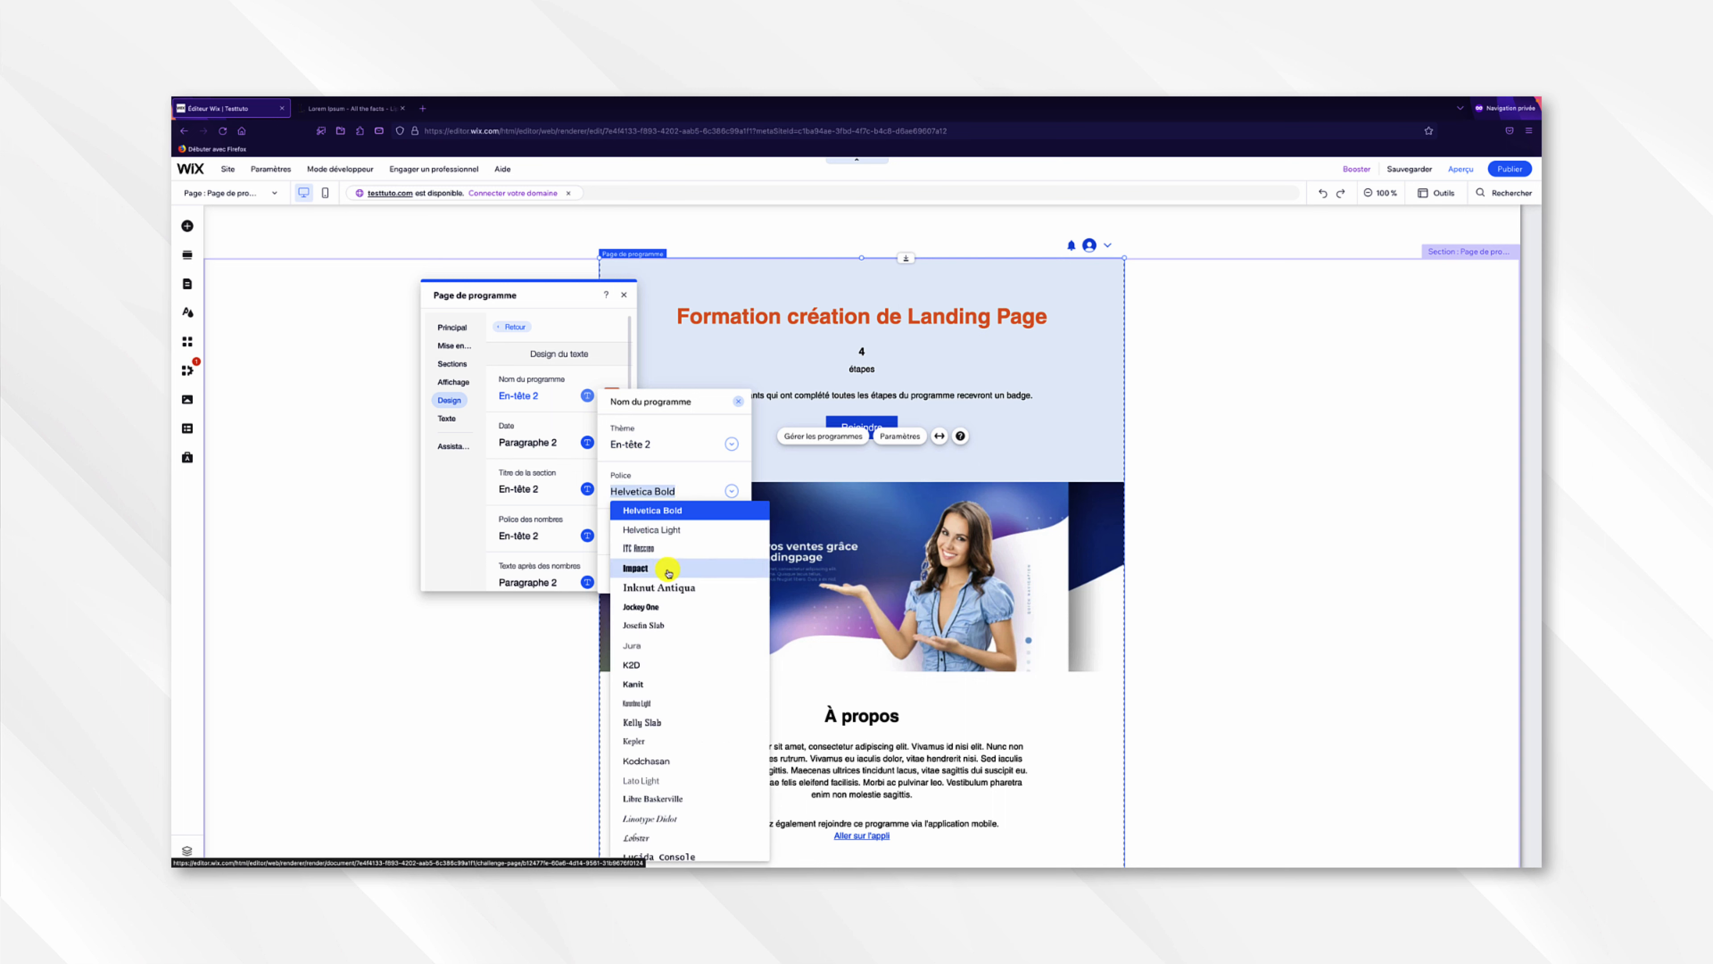
left_click(684, 591)
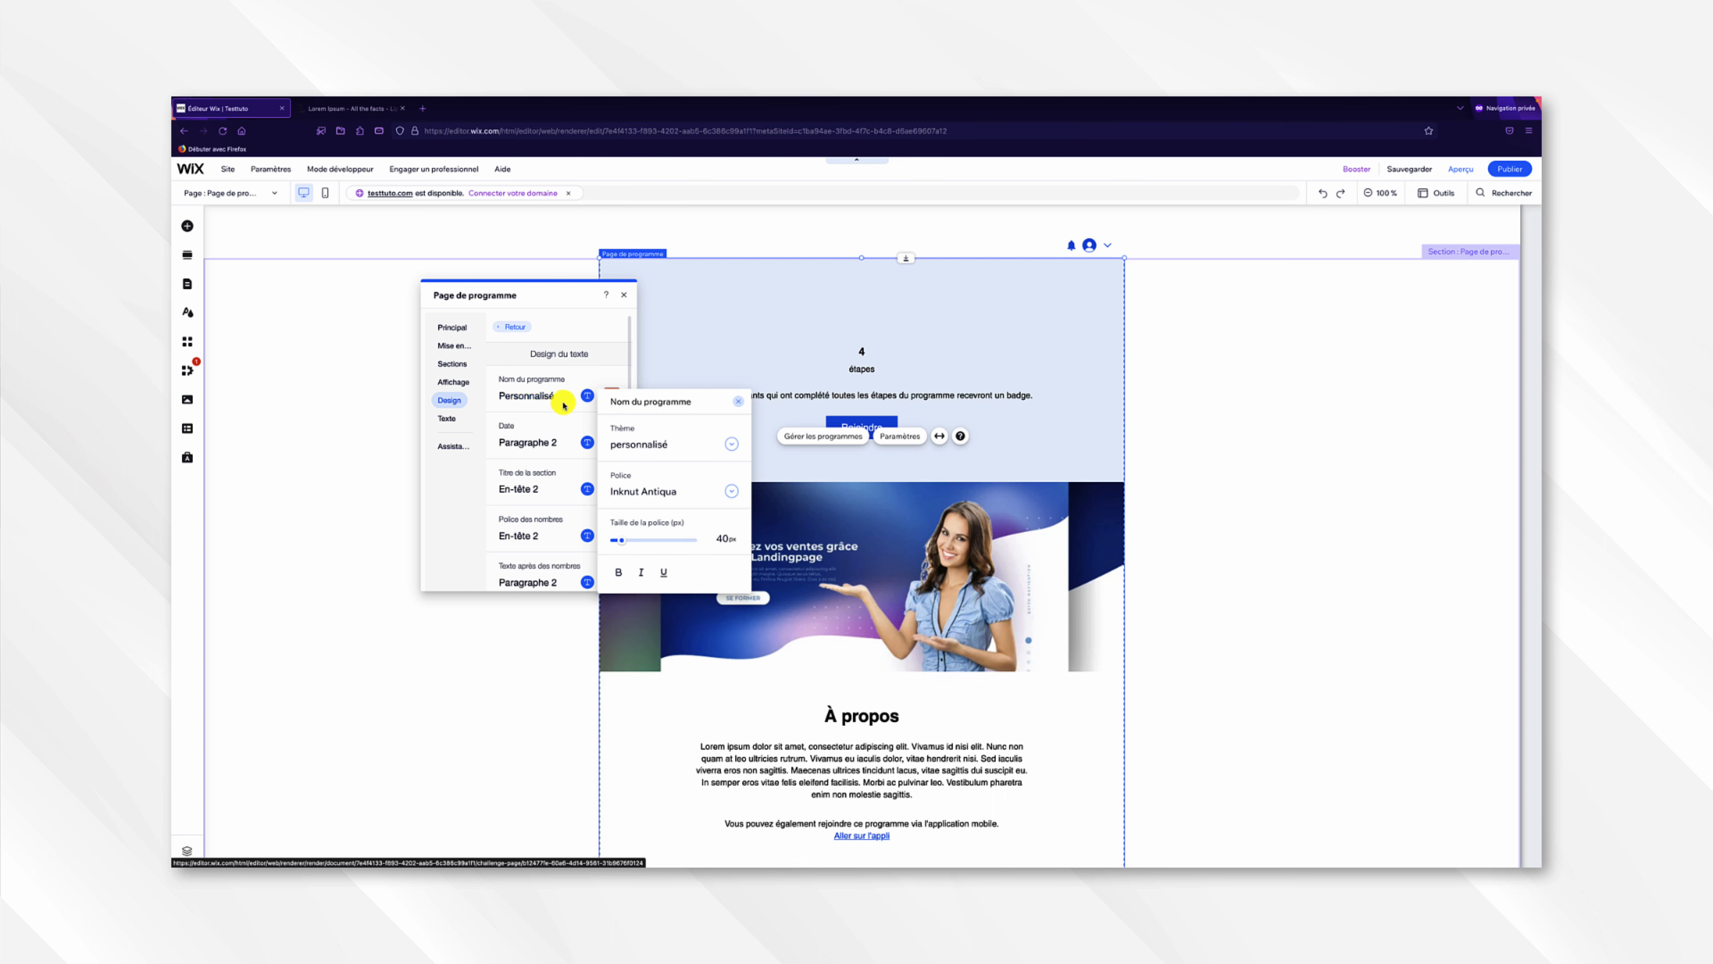
left_click(737, 400)
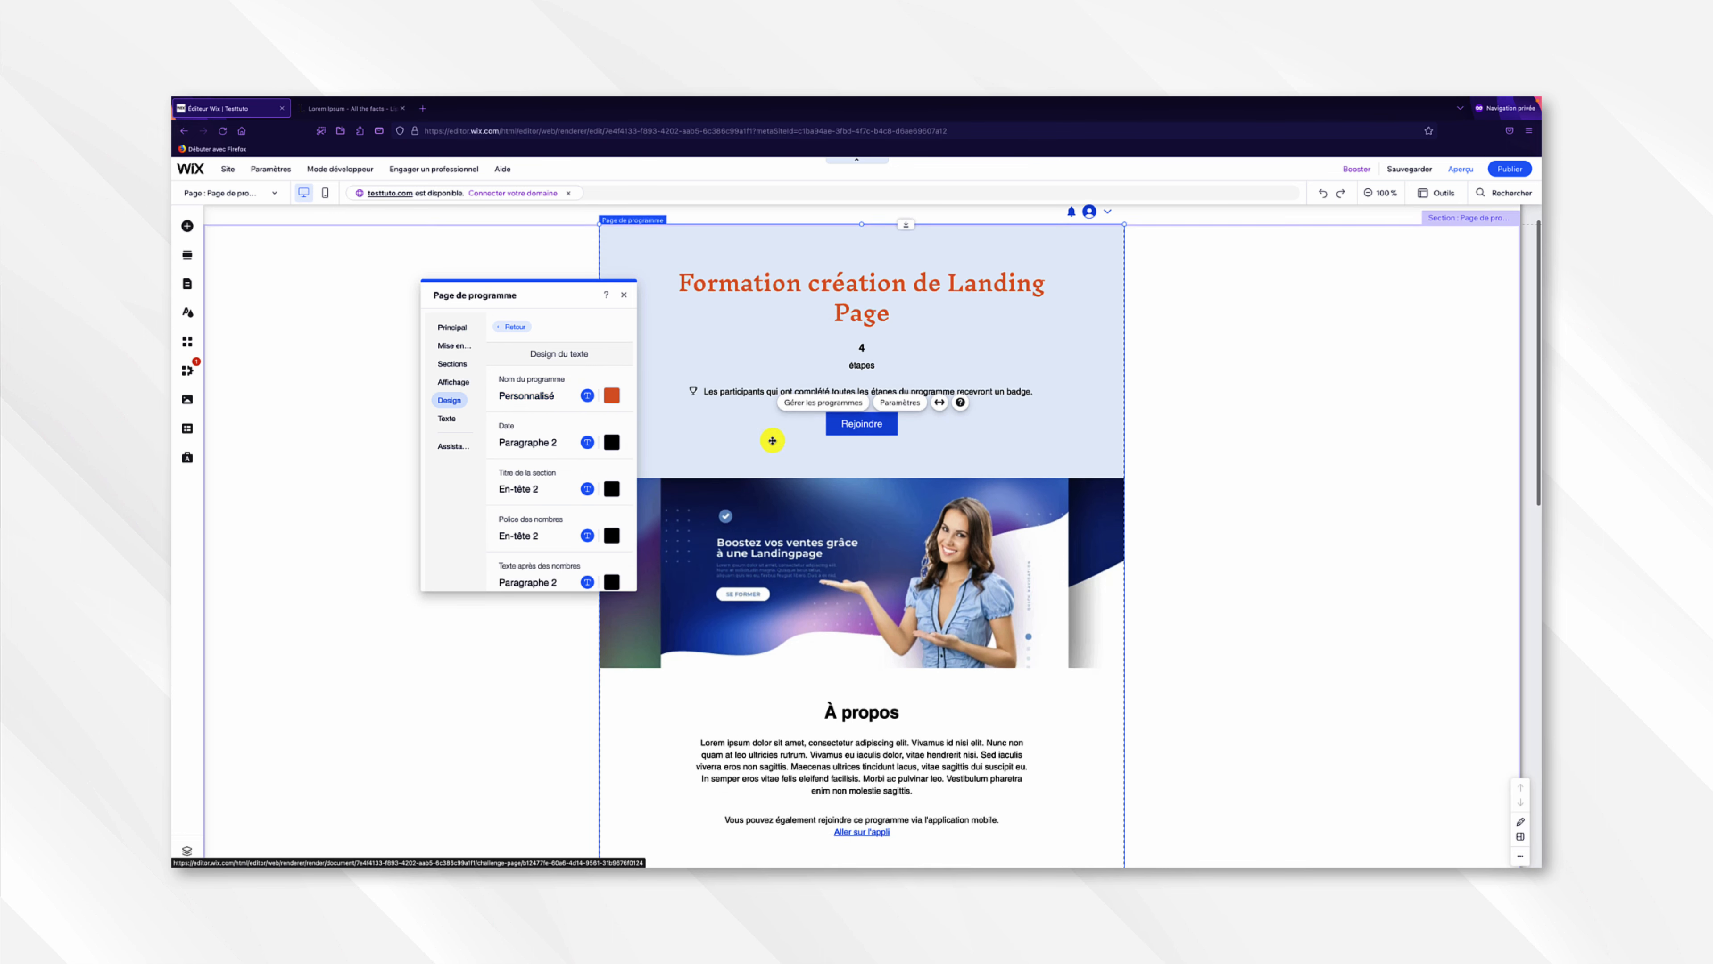
- Change the program page's "Rejoindre" button text to "S'inscrire" and check the page below it
scroll(769, 439, "down", 3)
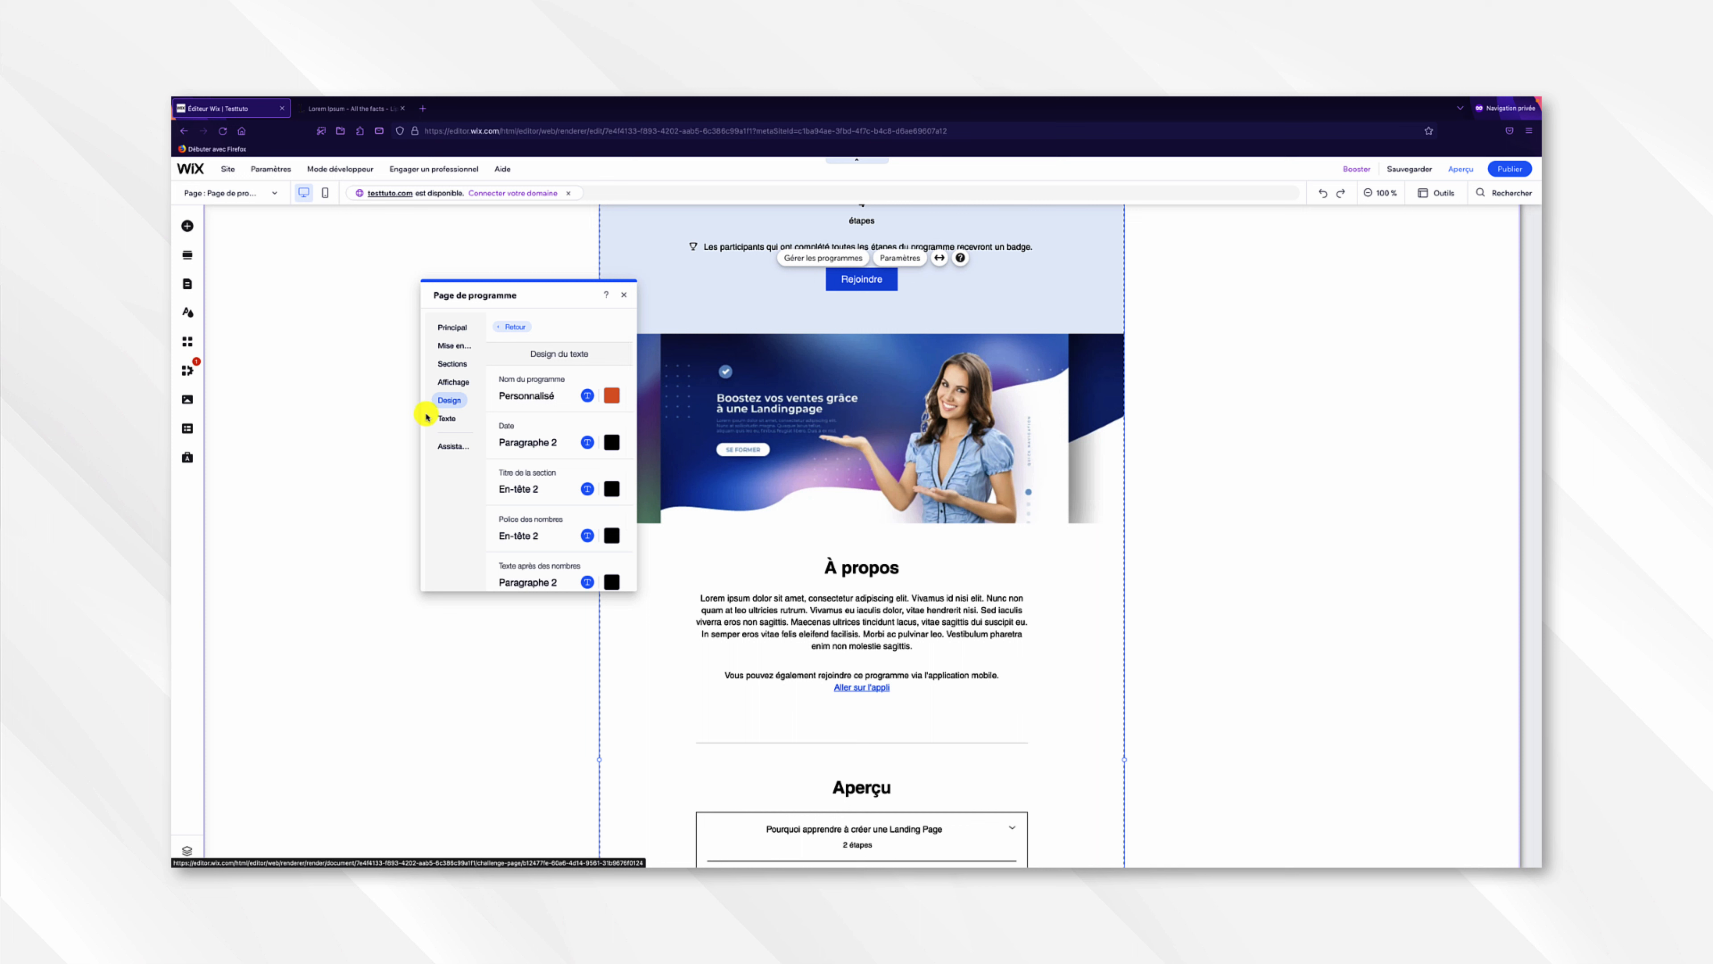
left_click(446, 418)
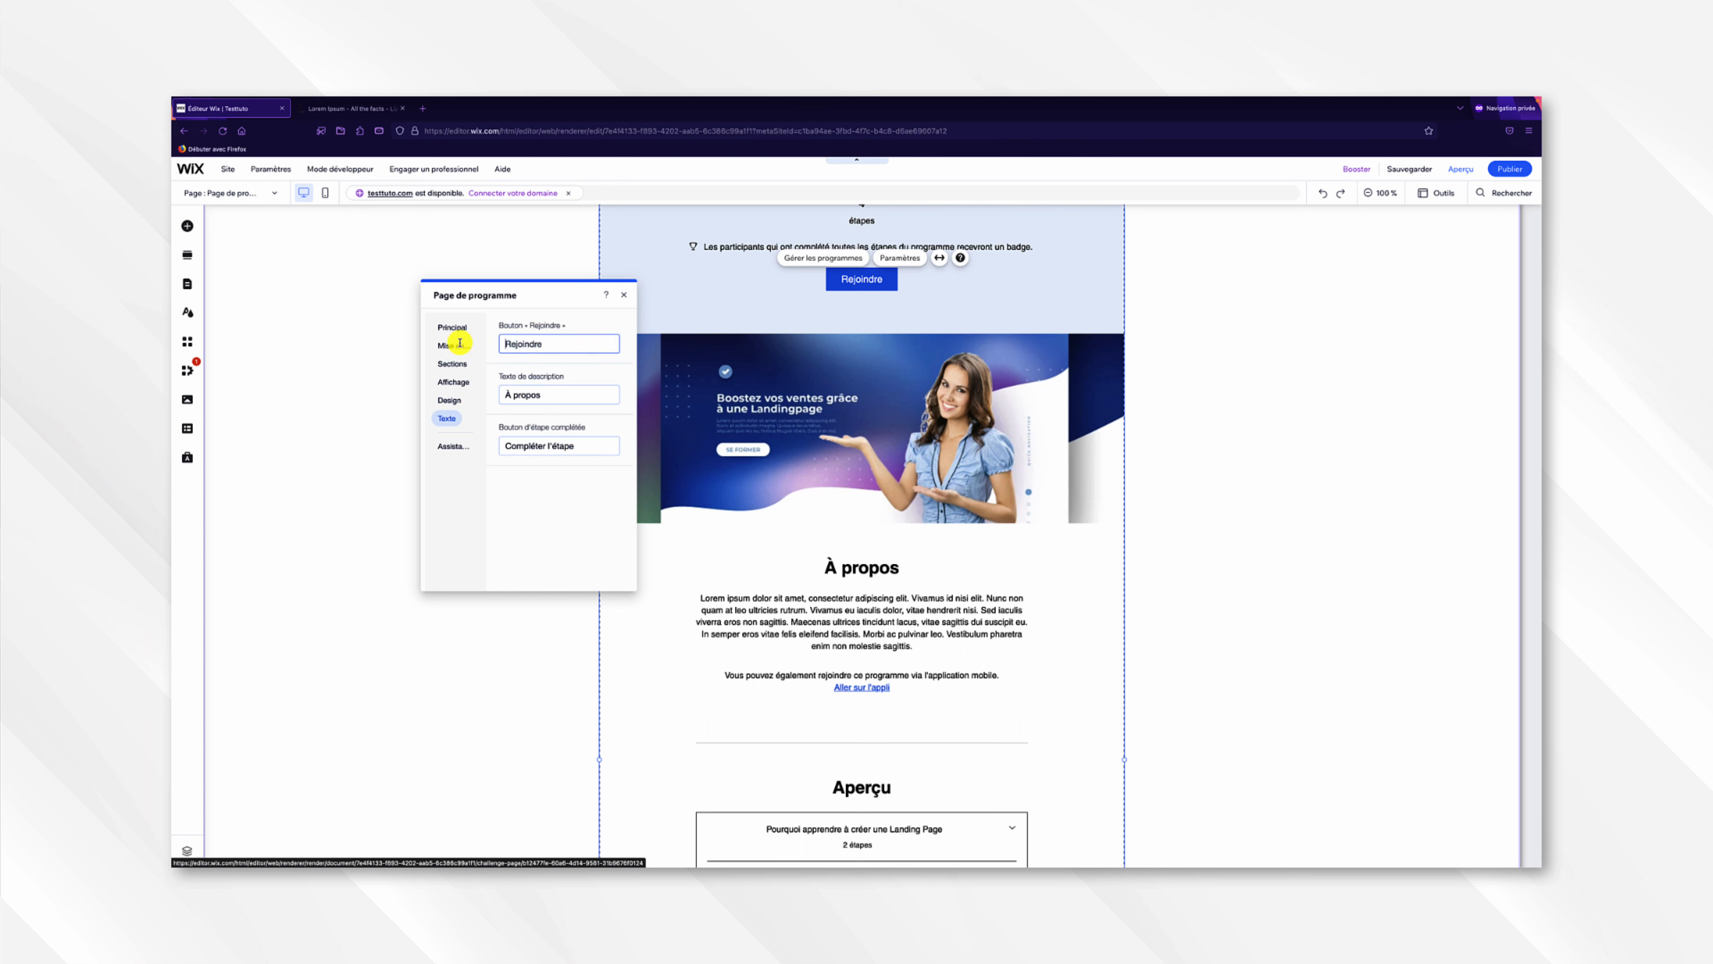
double_click(547, 343)
type("S'inscrire")
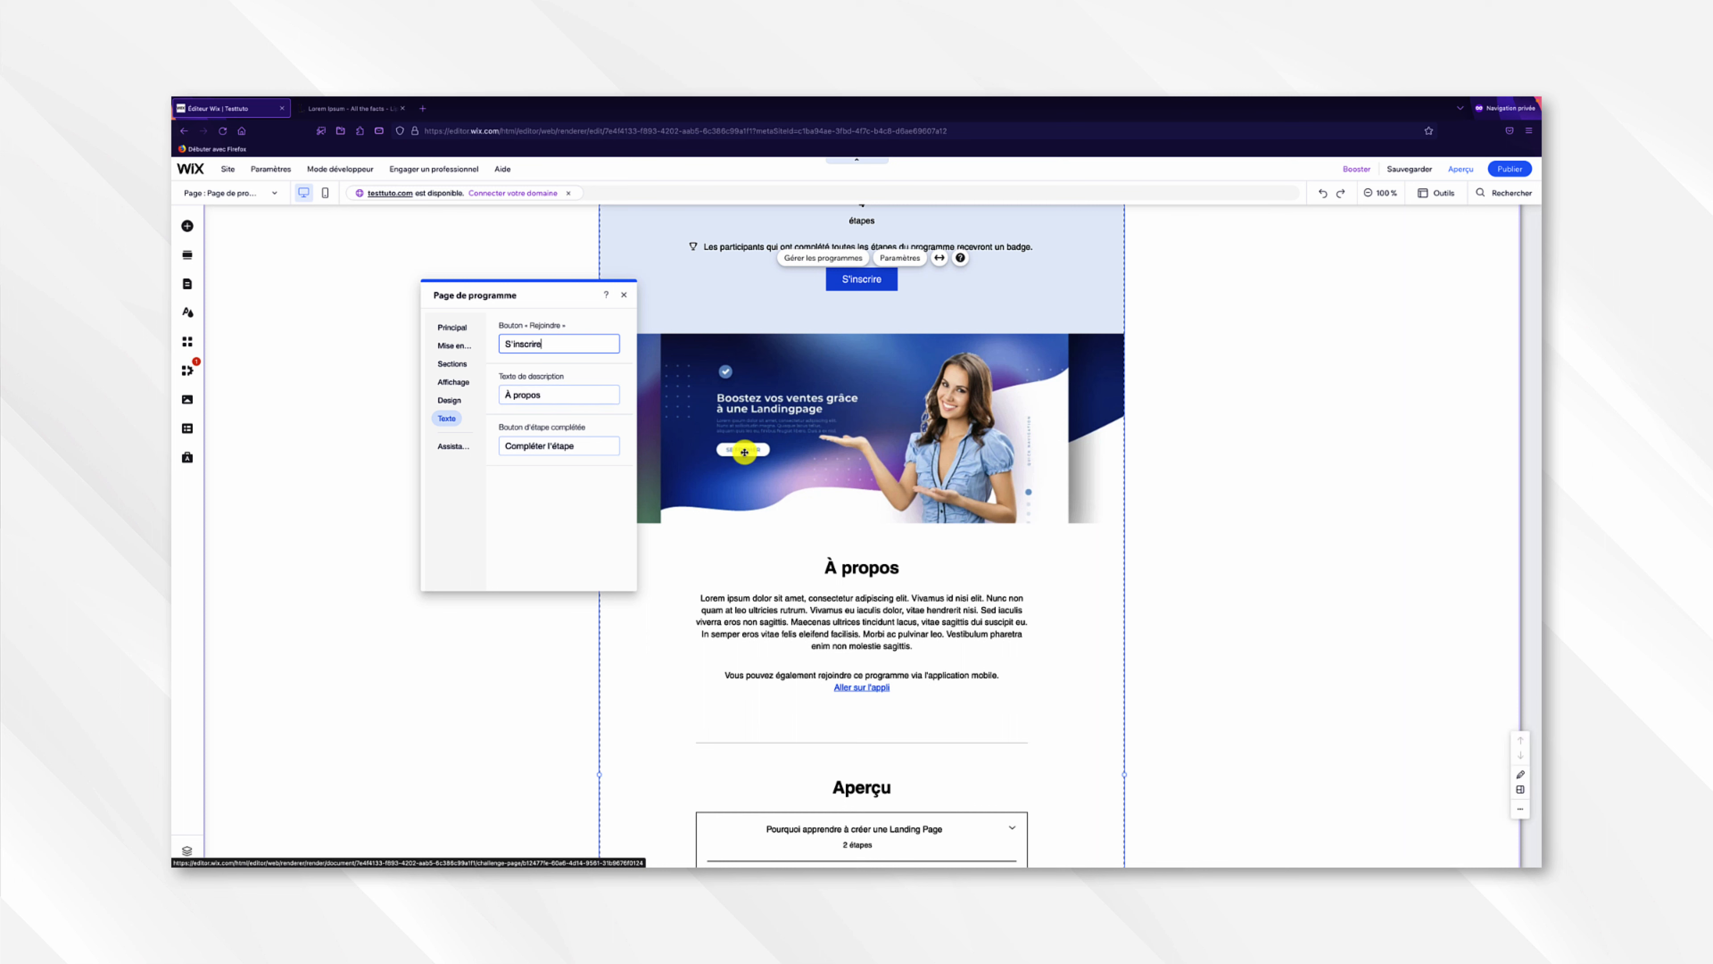
scroll(744, 452, "down", 2)
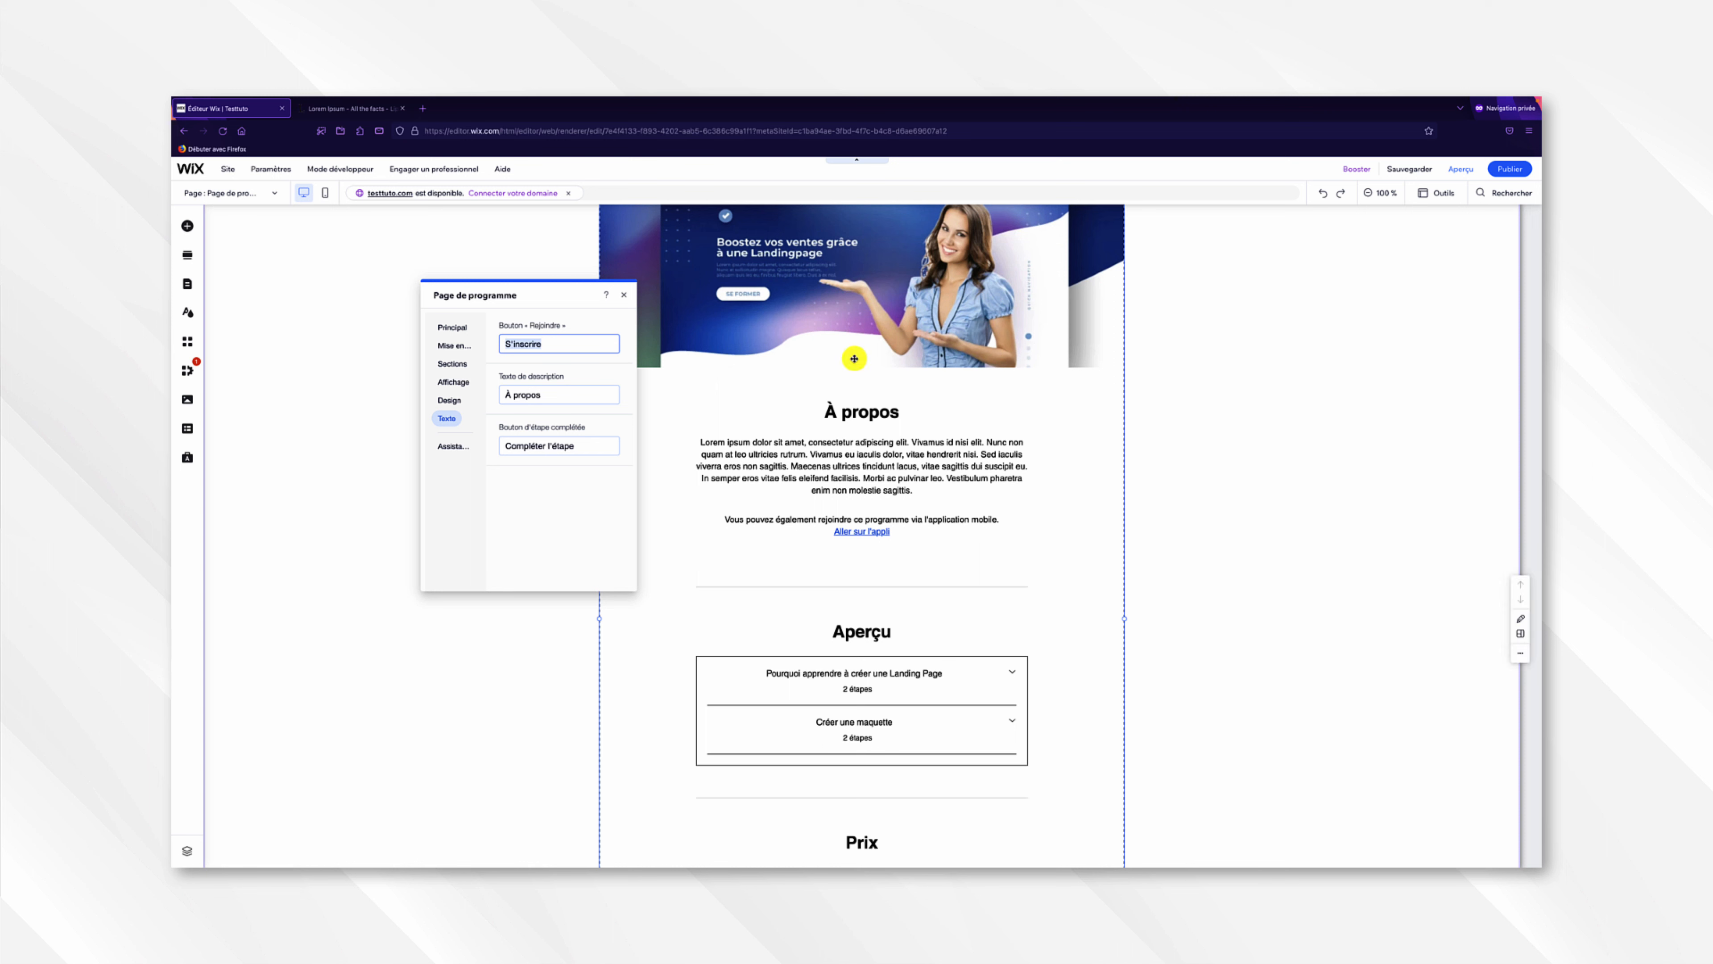
- Look through the layout options for the participant view of the program page and close its settings
left_click(455, 345)
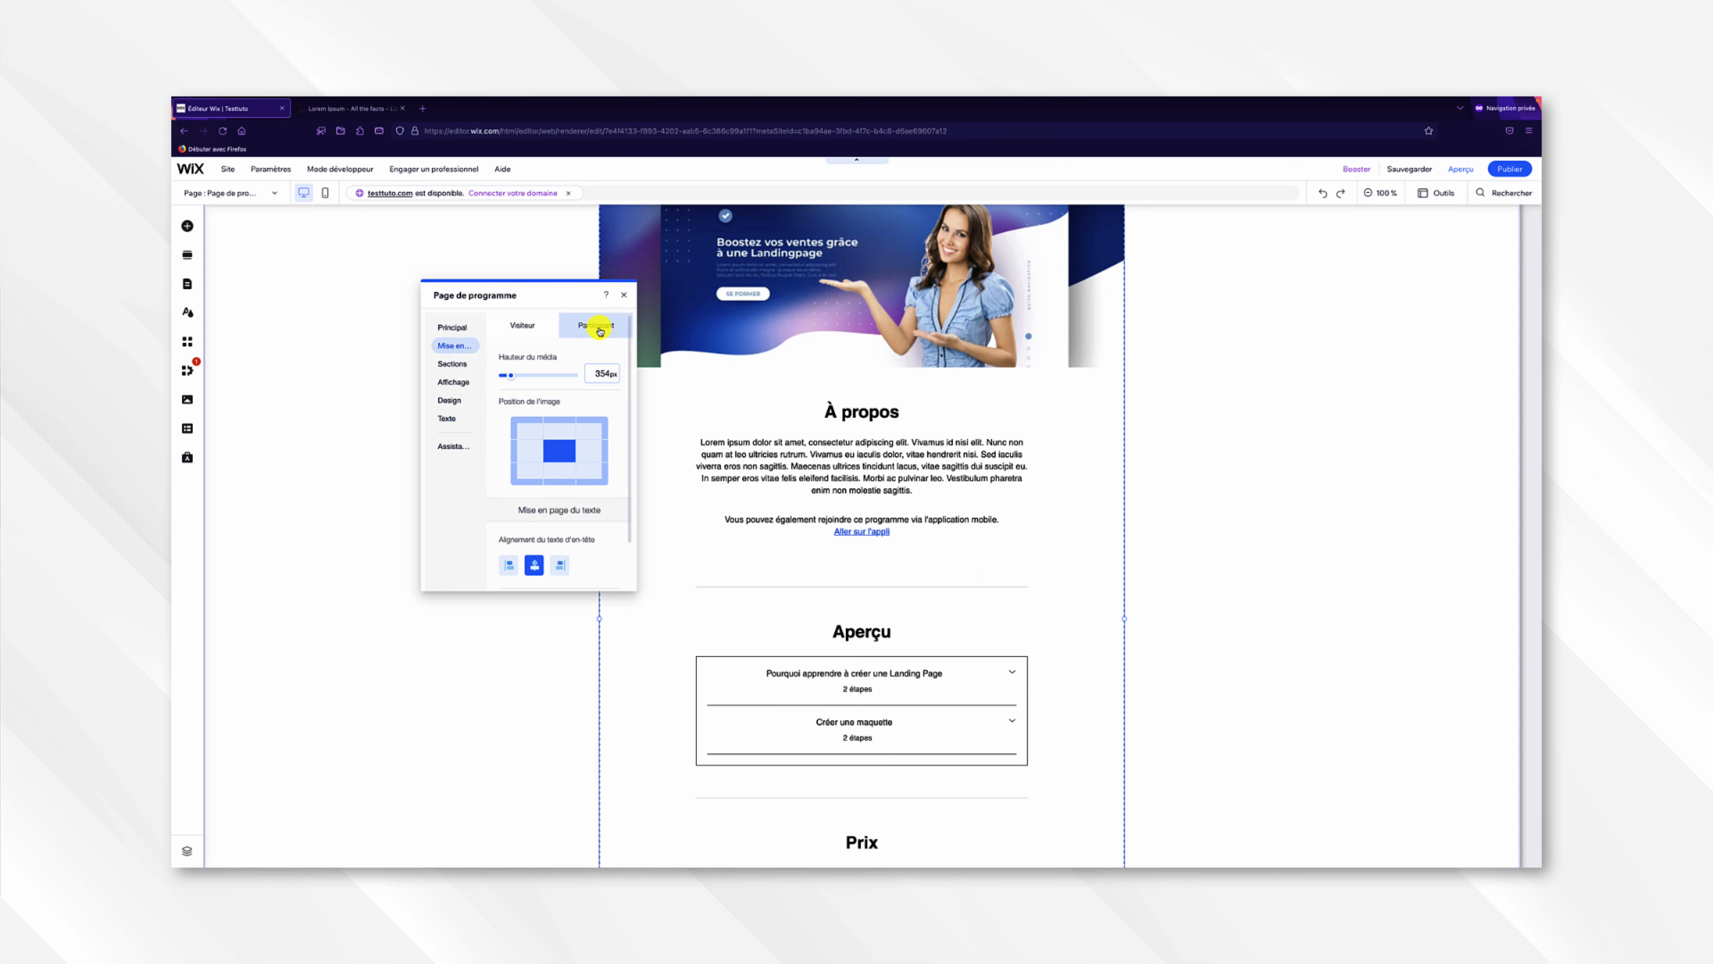
left_click(599, 331)
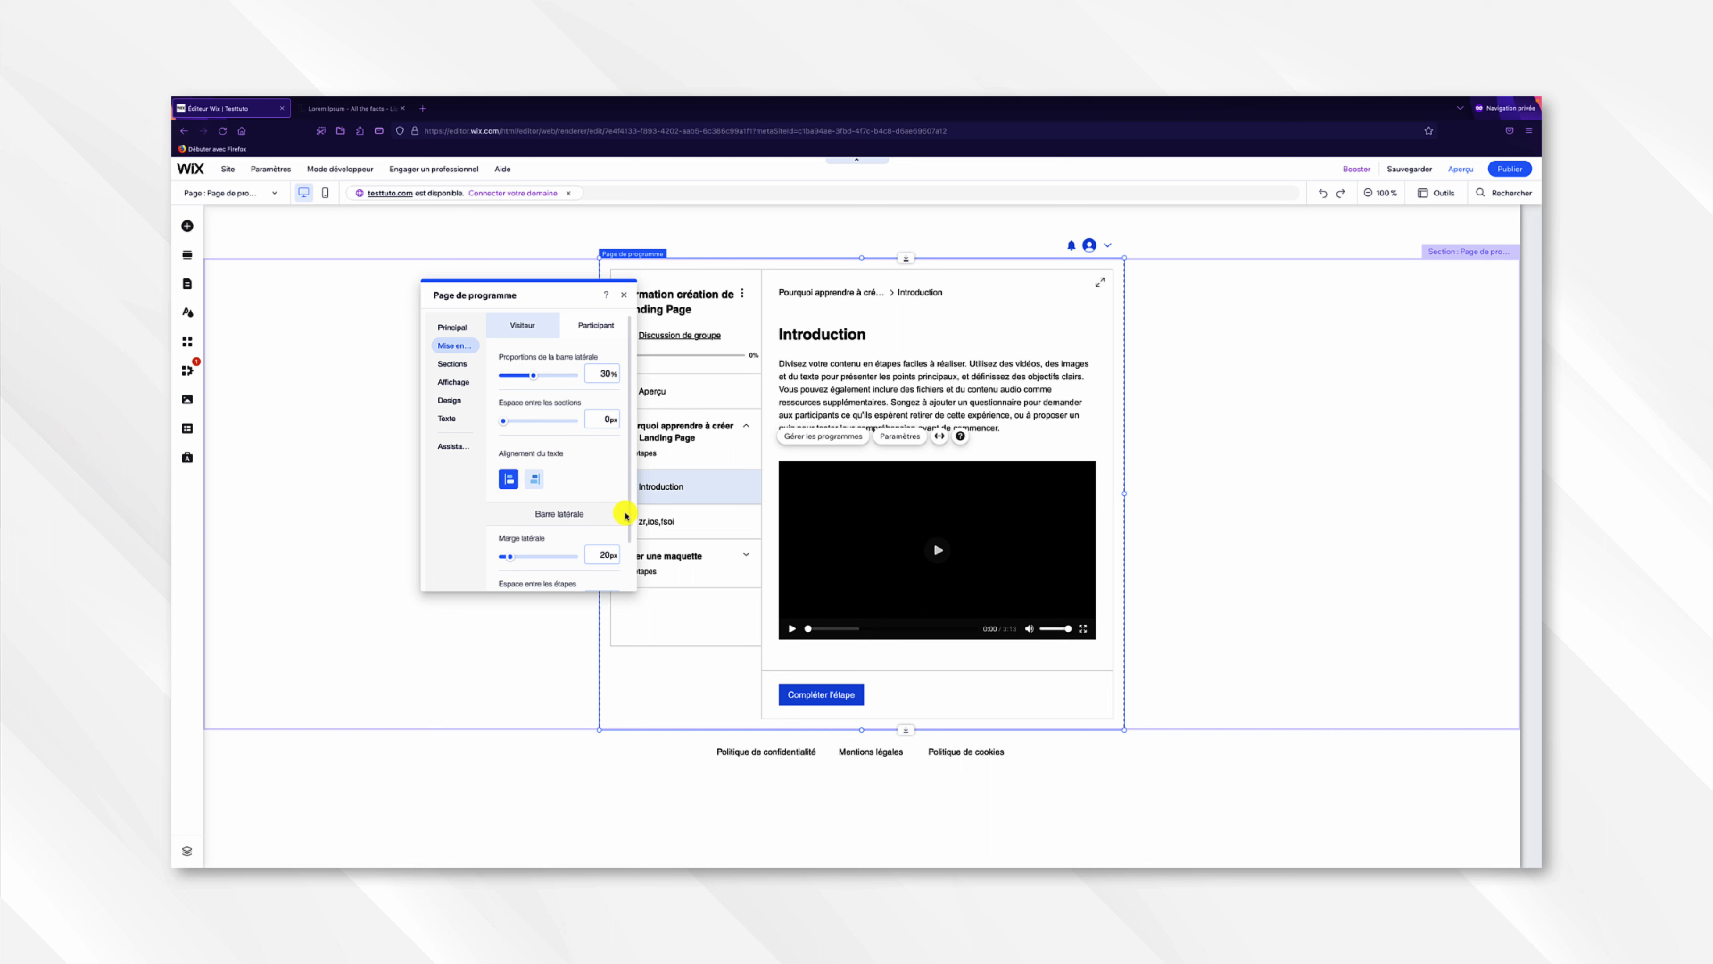
left_click_drag(628, 514, 629, 537)
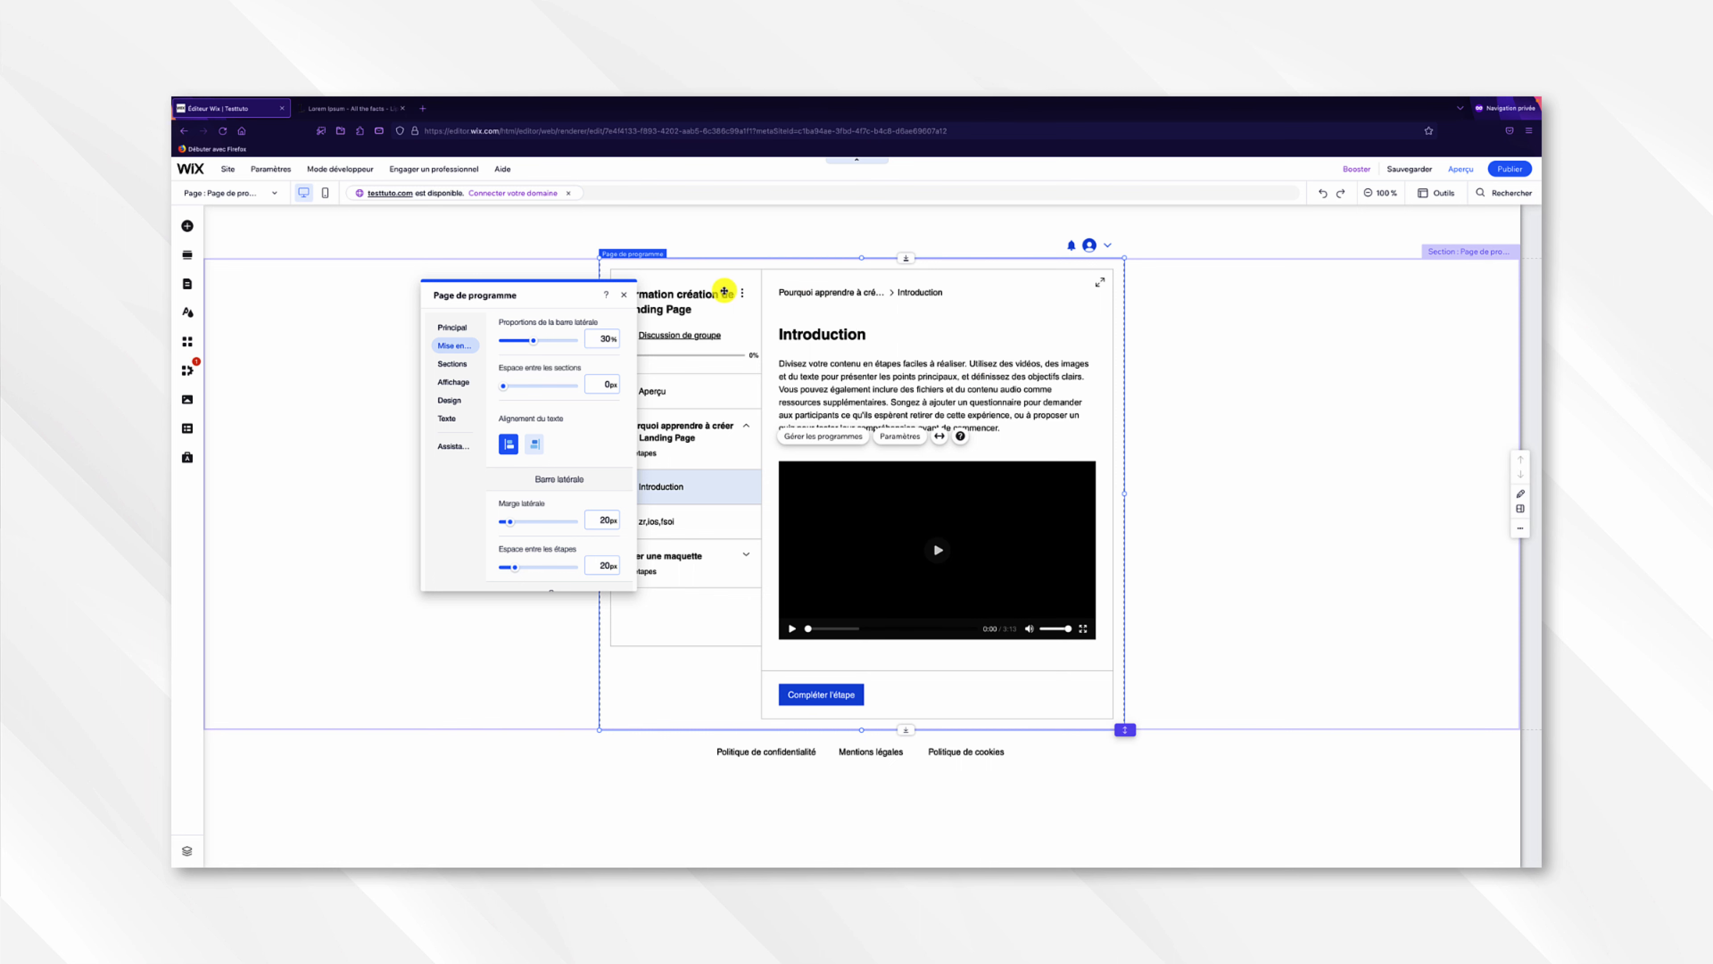
left_click(626, 297)
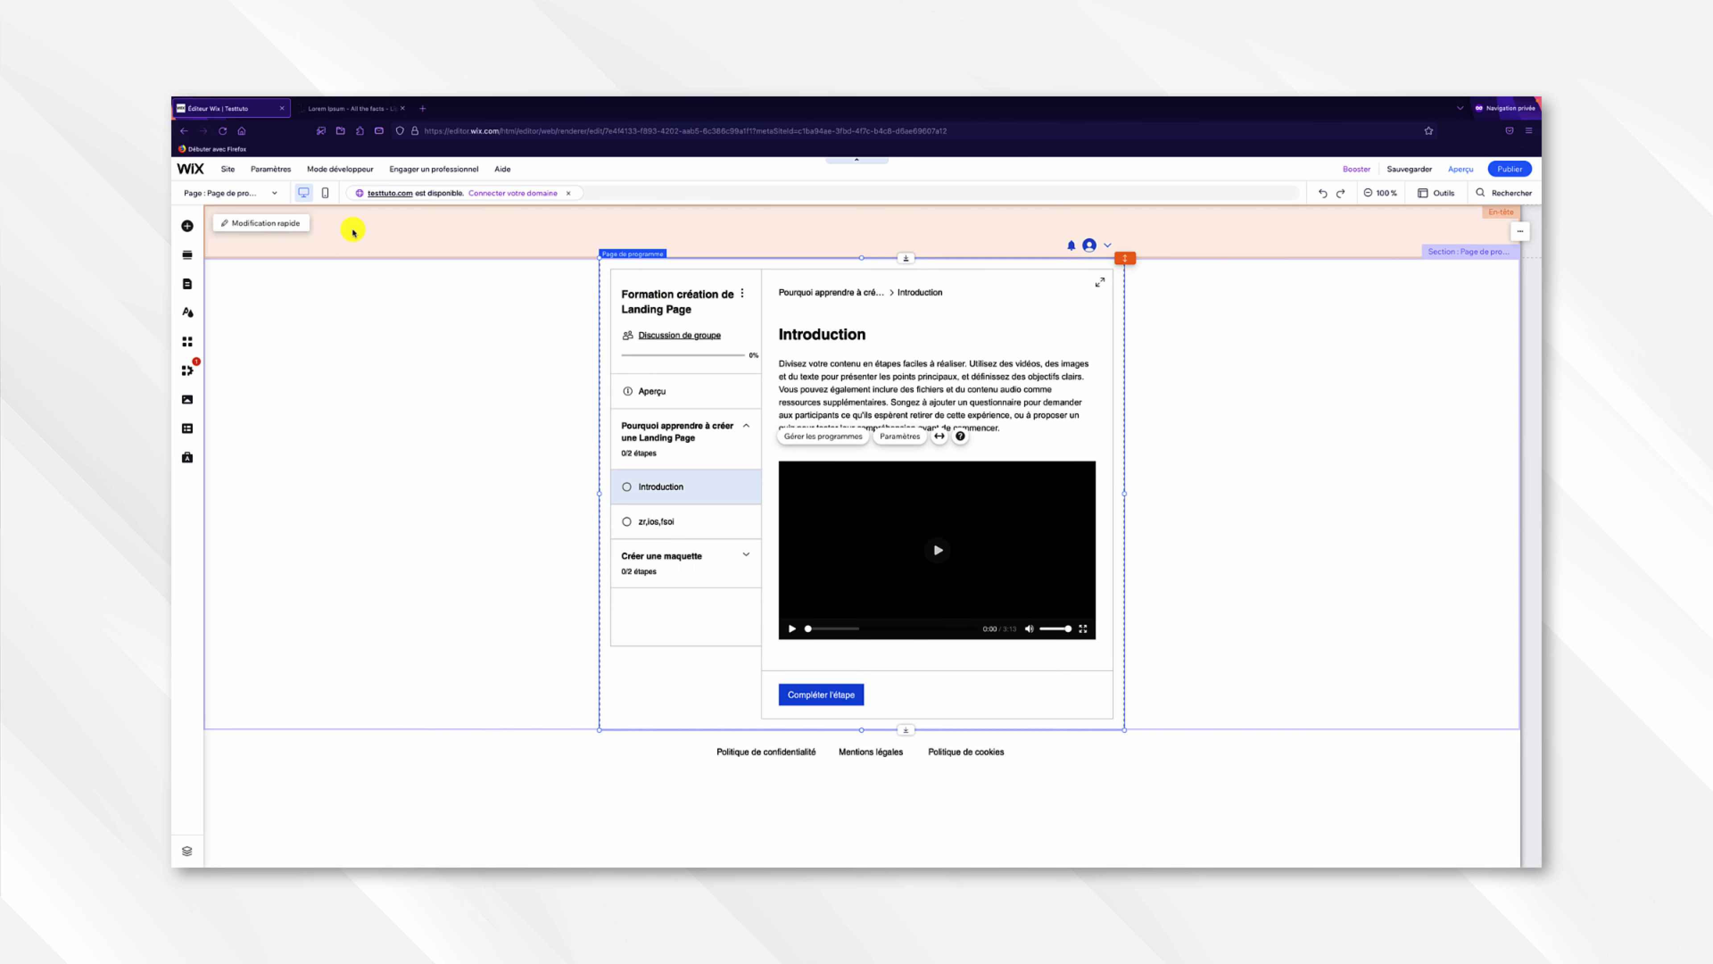
- Switch to the Accueil page and add a blank section between the "Rejoignez la formation" section and the testimonials
left_click(267, 195)
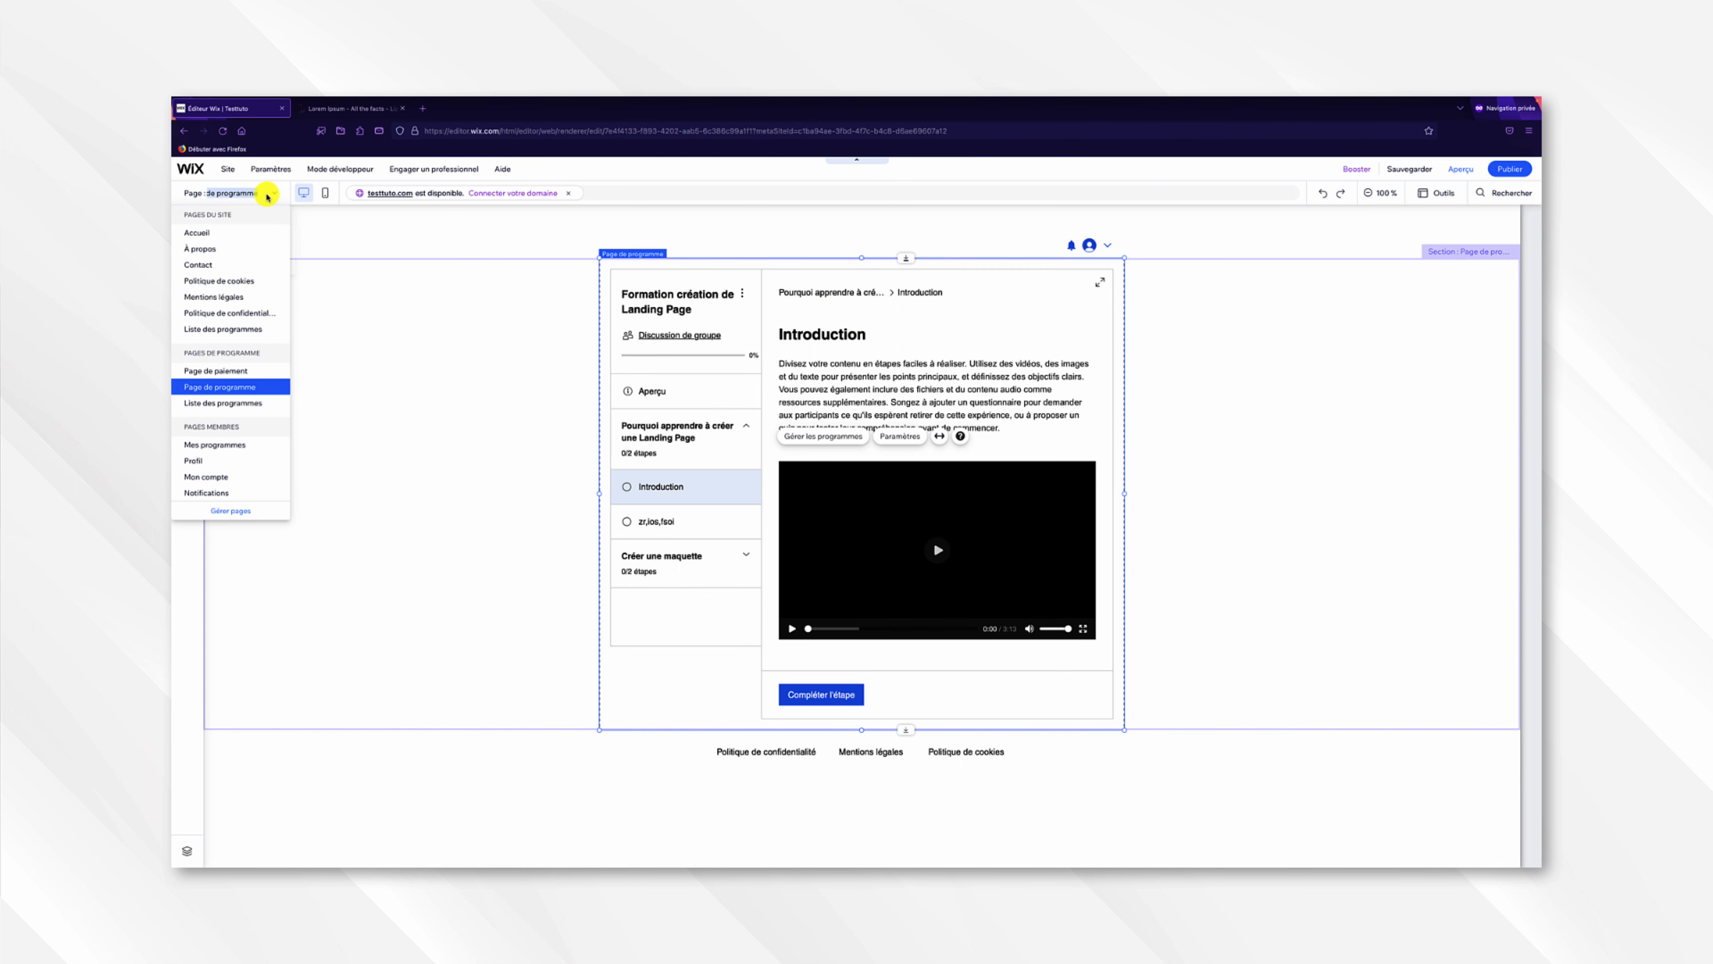
left_click(226, 232)
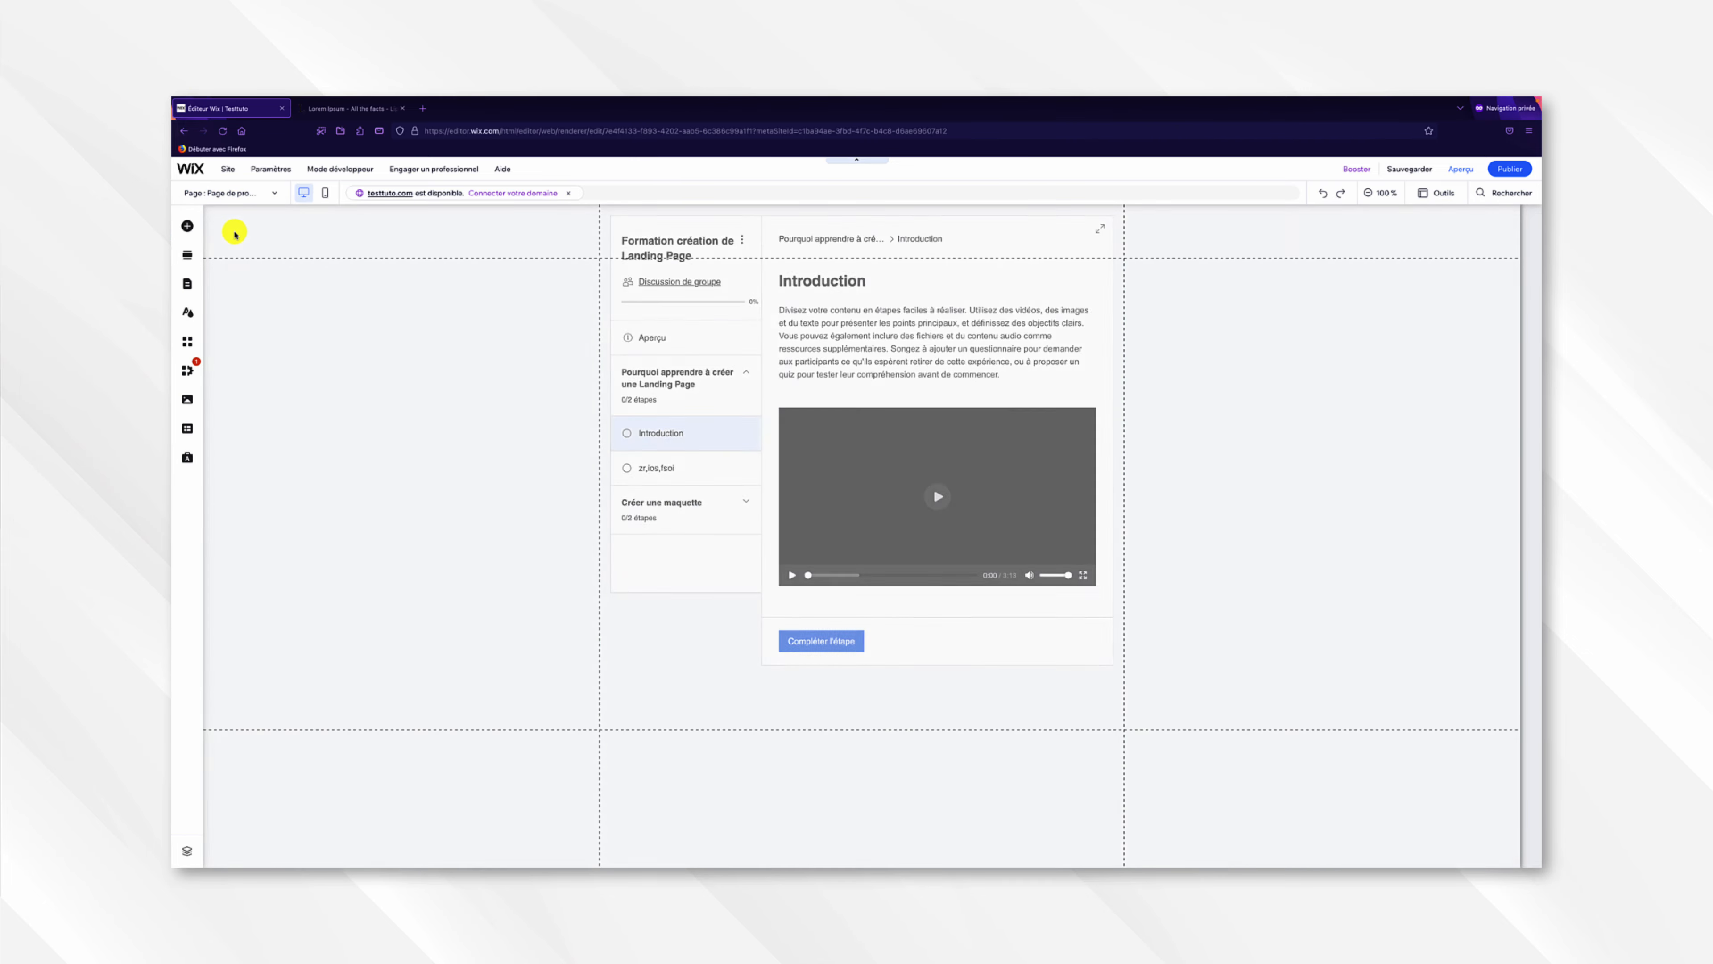
scroll(765, 388, "down", 5)
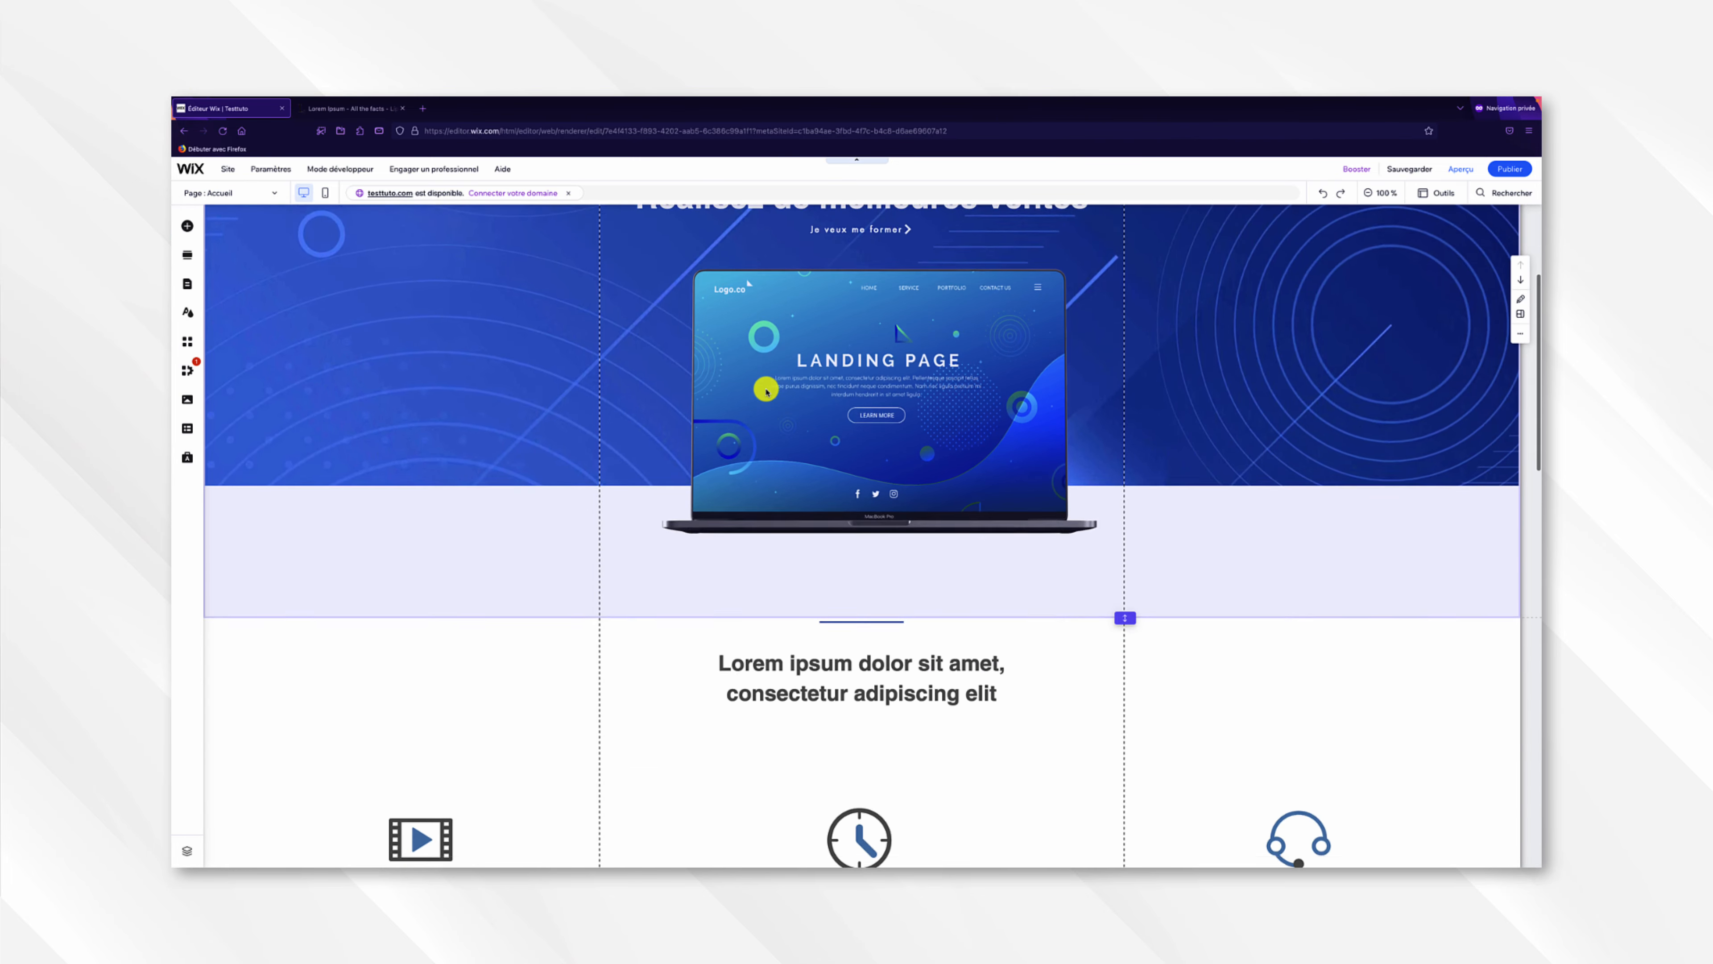
scroll(765, 391, "down", 10)
scroll(765, 391, "up", 3)
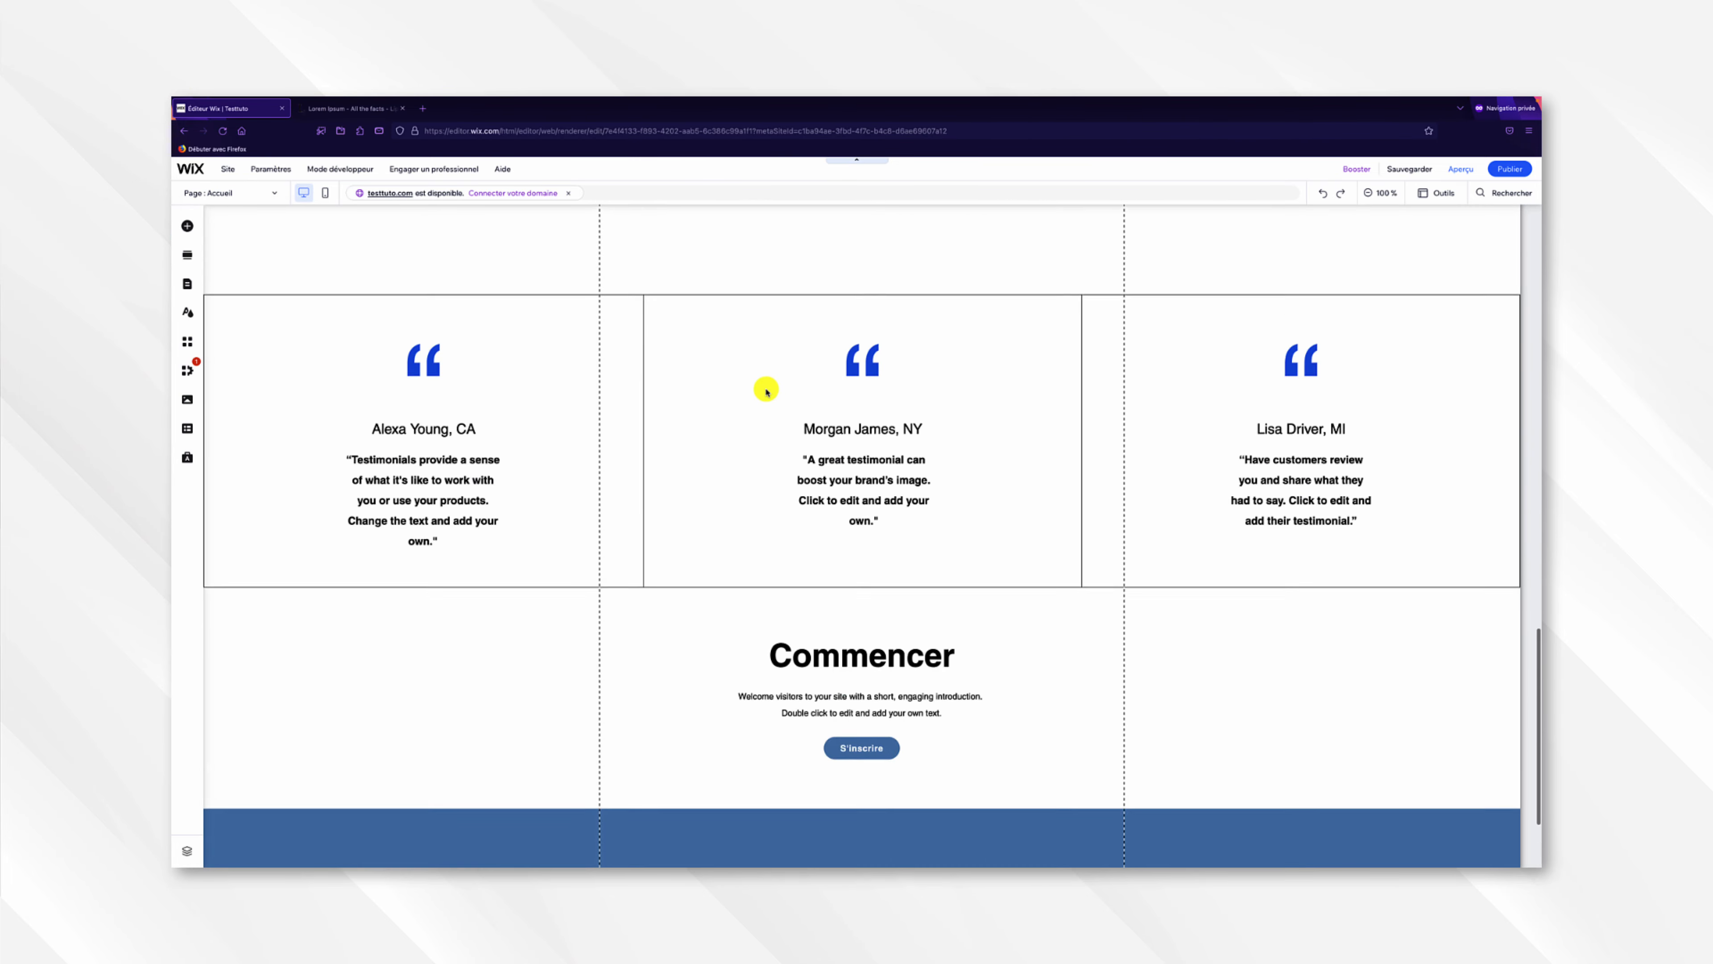
left_click(859, 369)
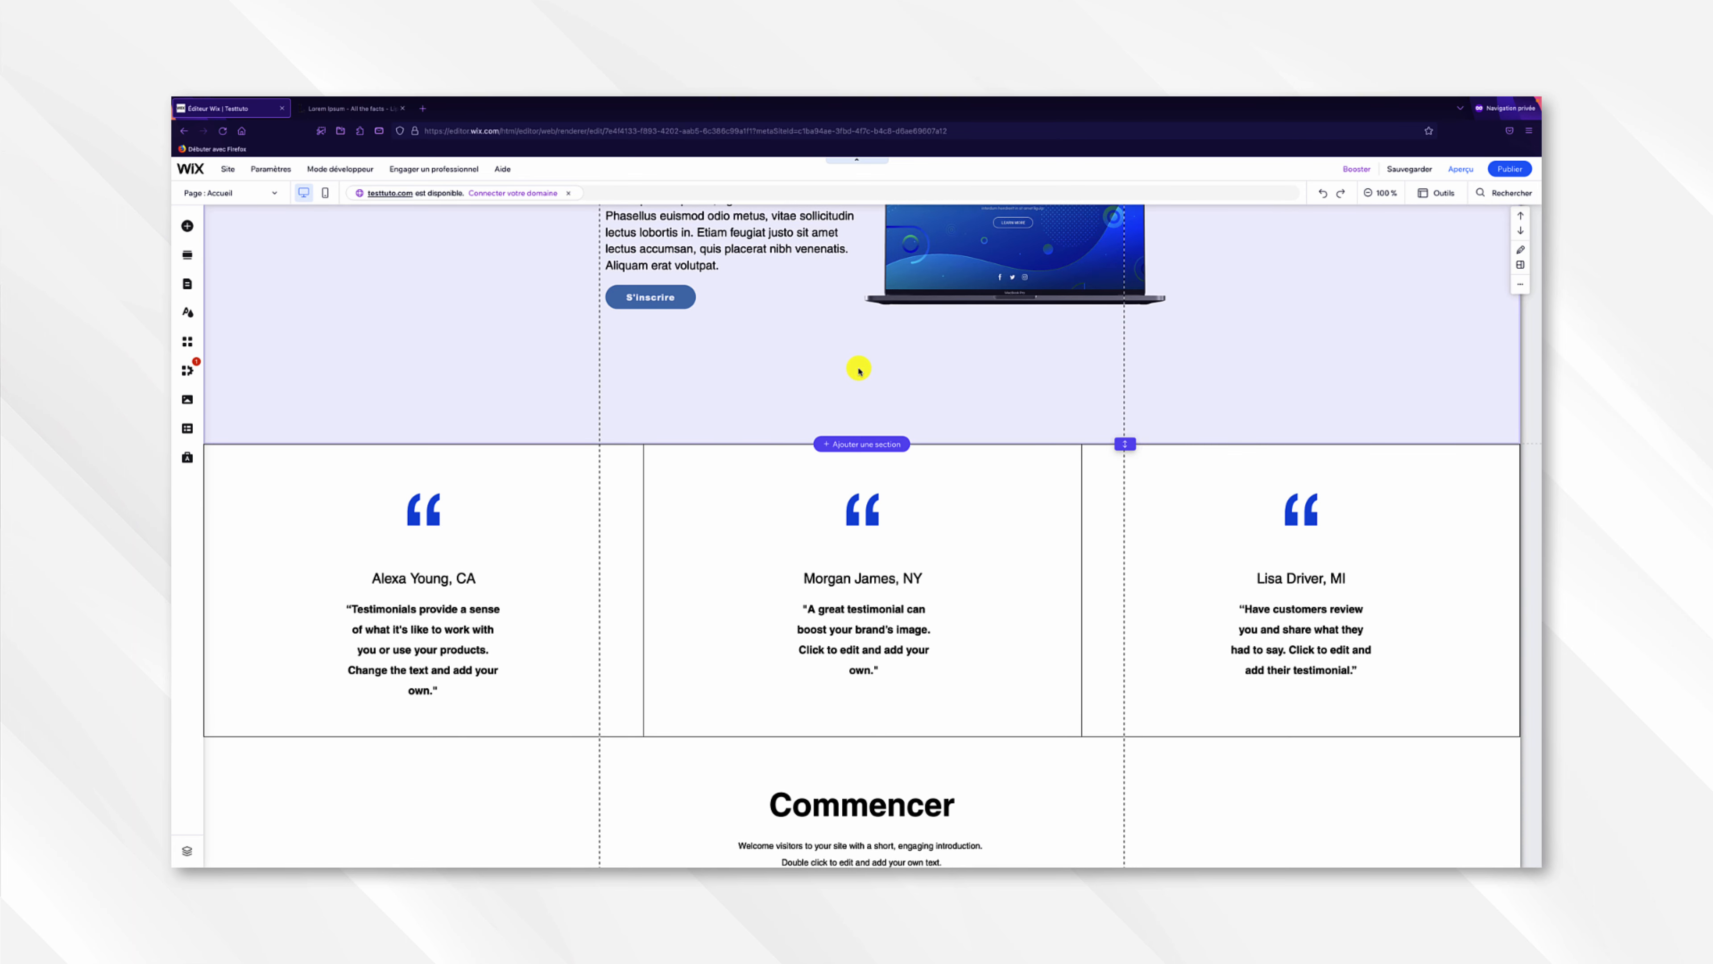
left_click(870, 443)
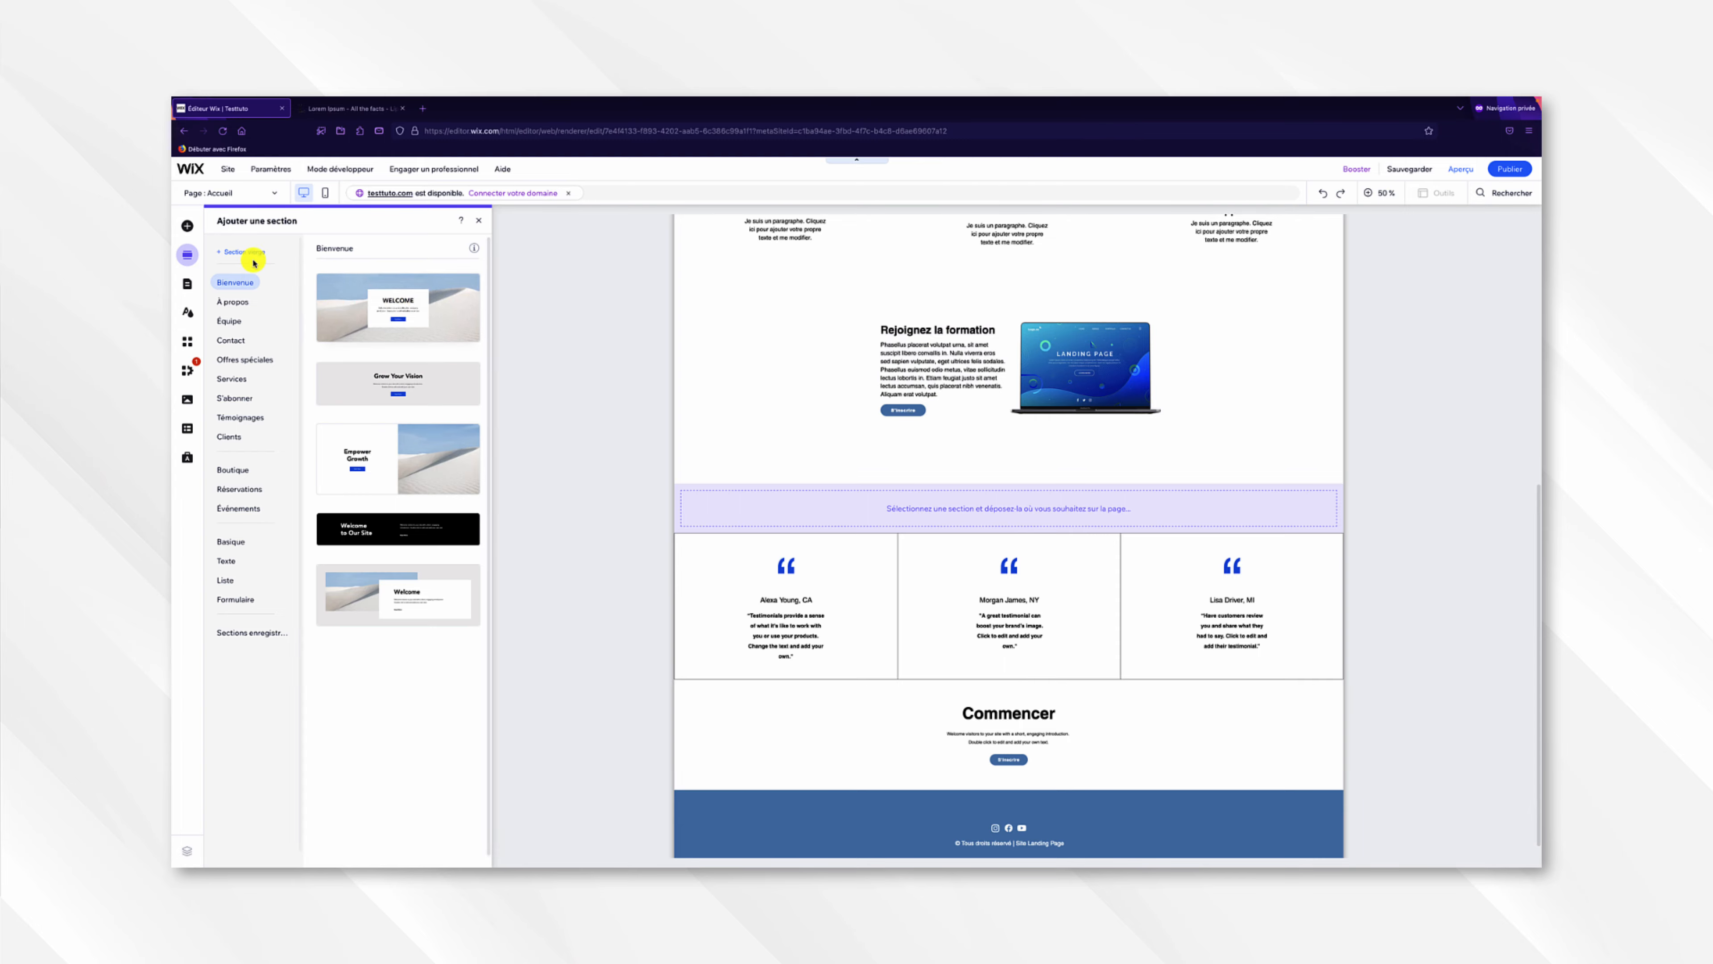
left_click(246, 254)
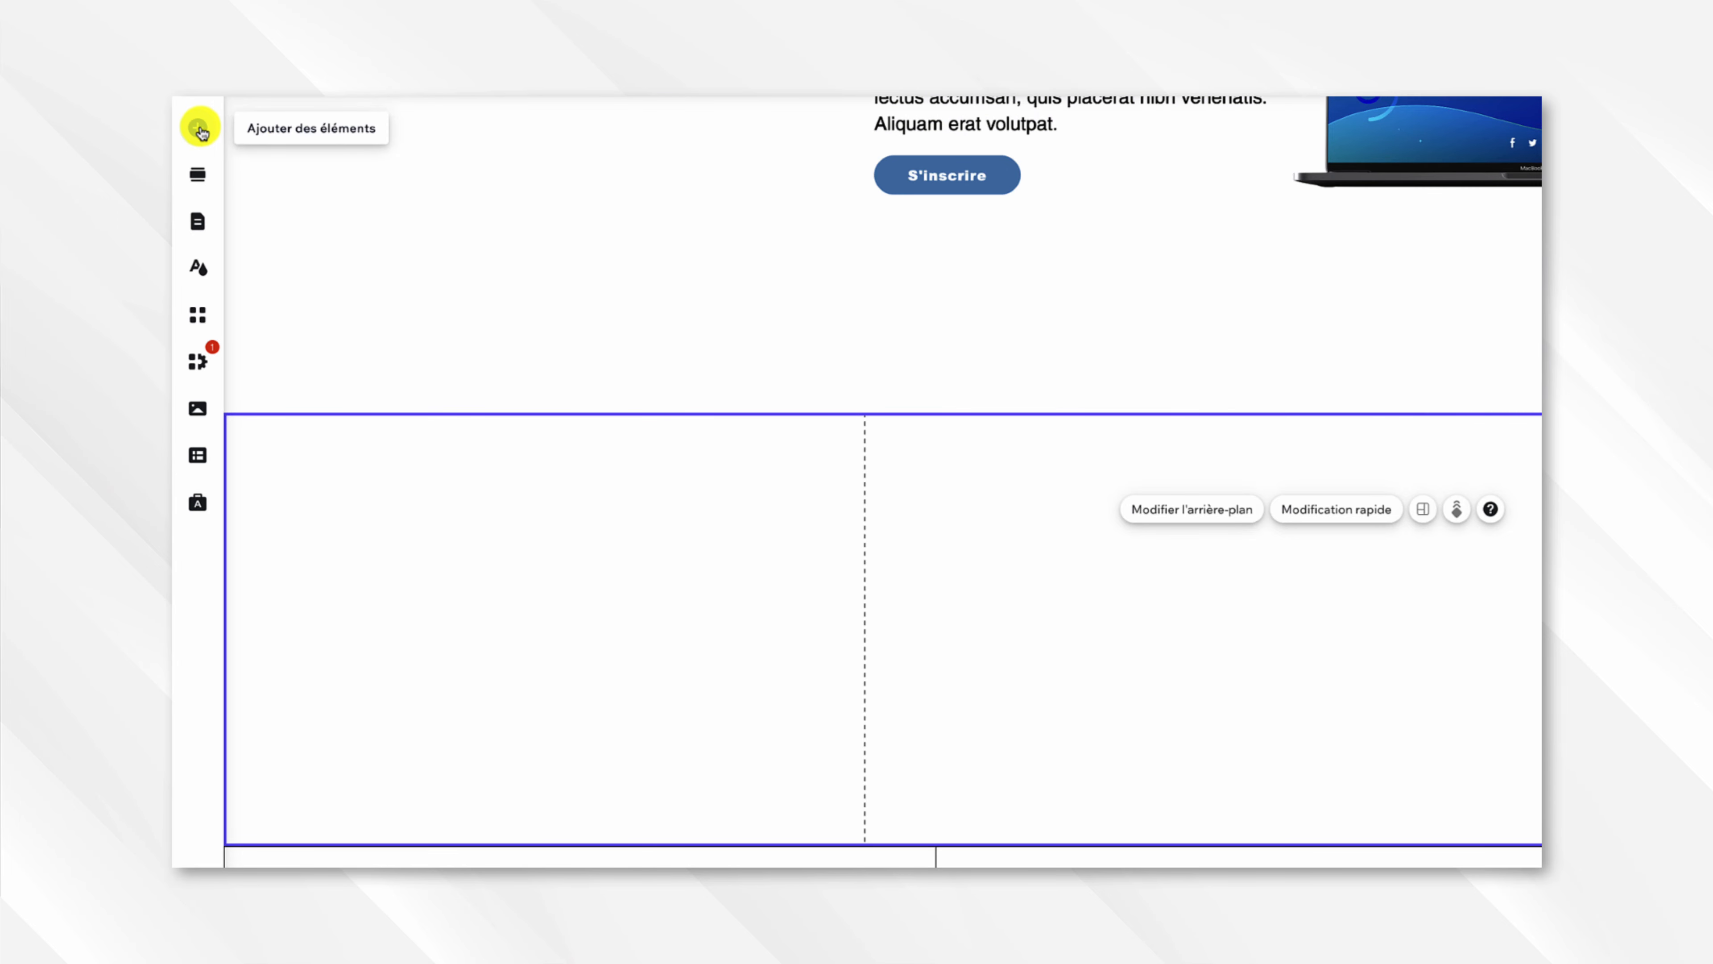
- Add a "Liste de programmes" element with the side-by-side image and text layout to the new blank section
left_click(199, 128)
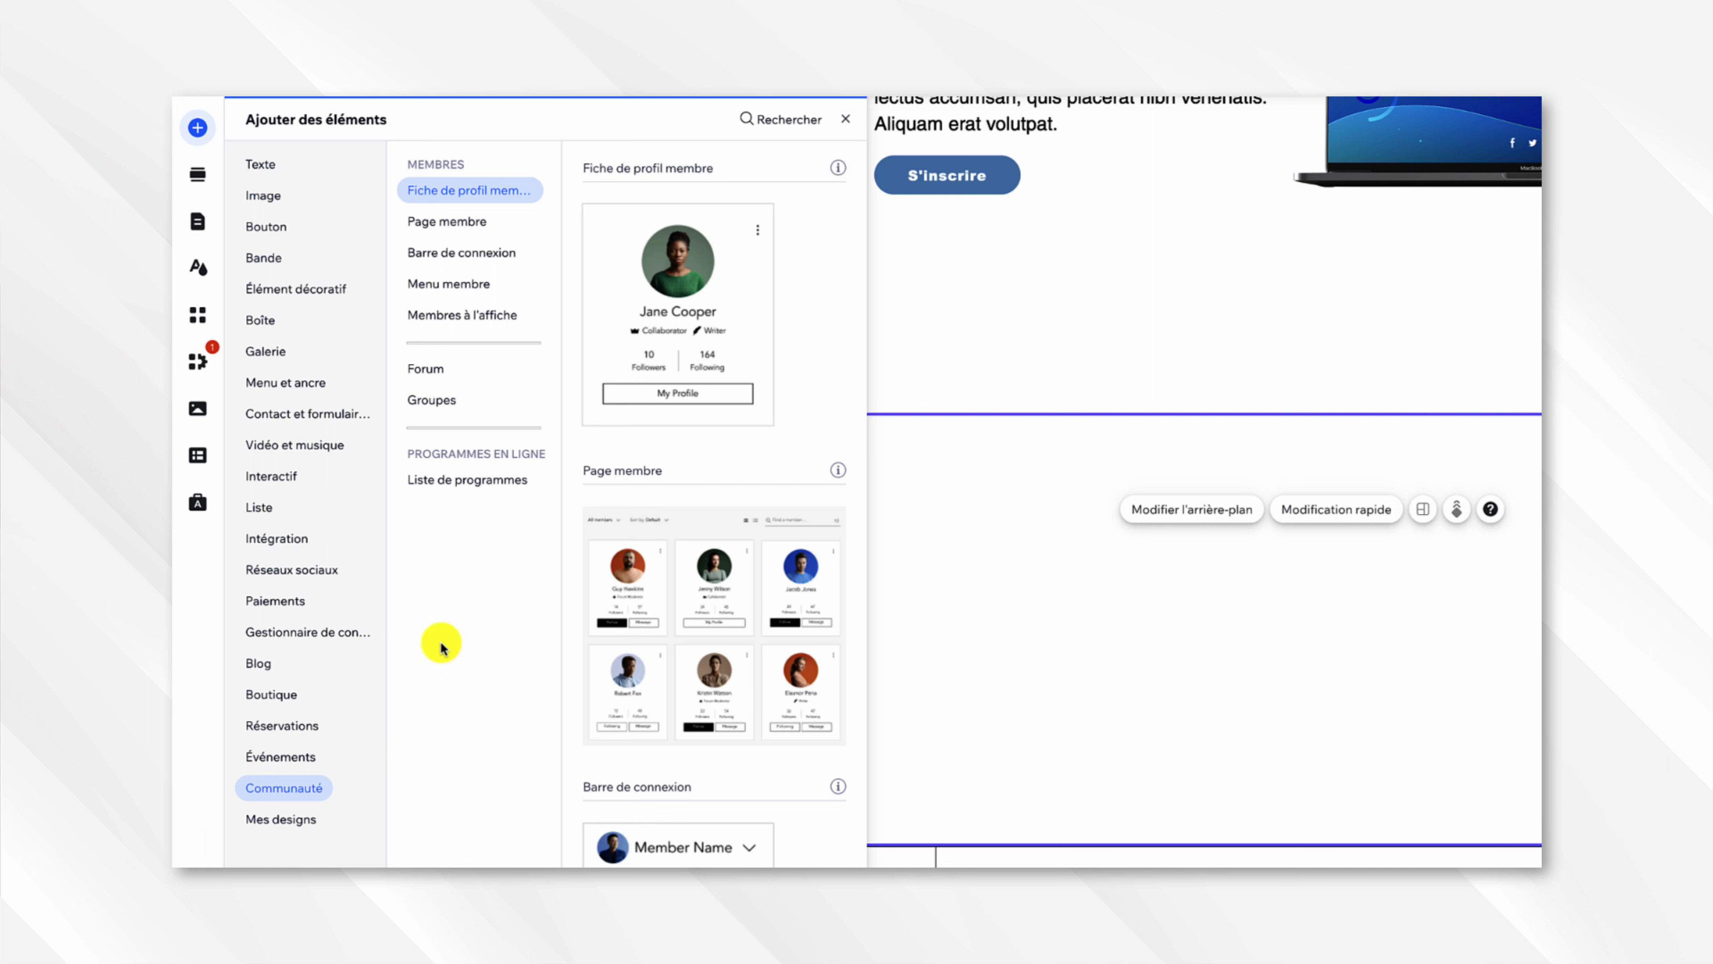
left_click(453, 480)
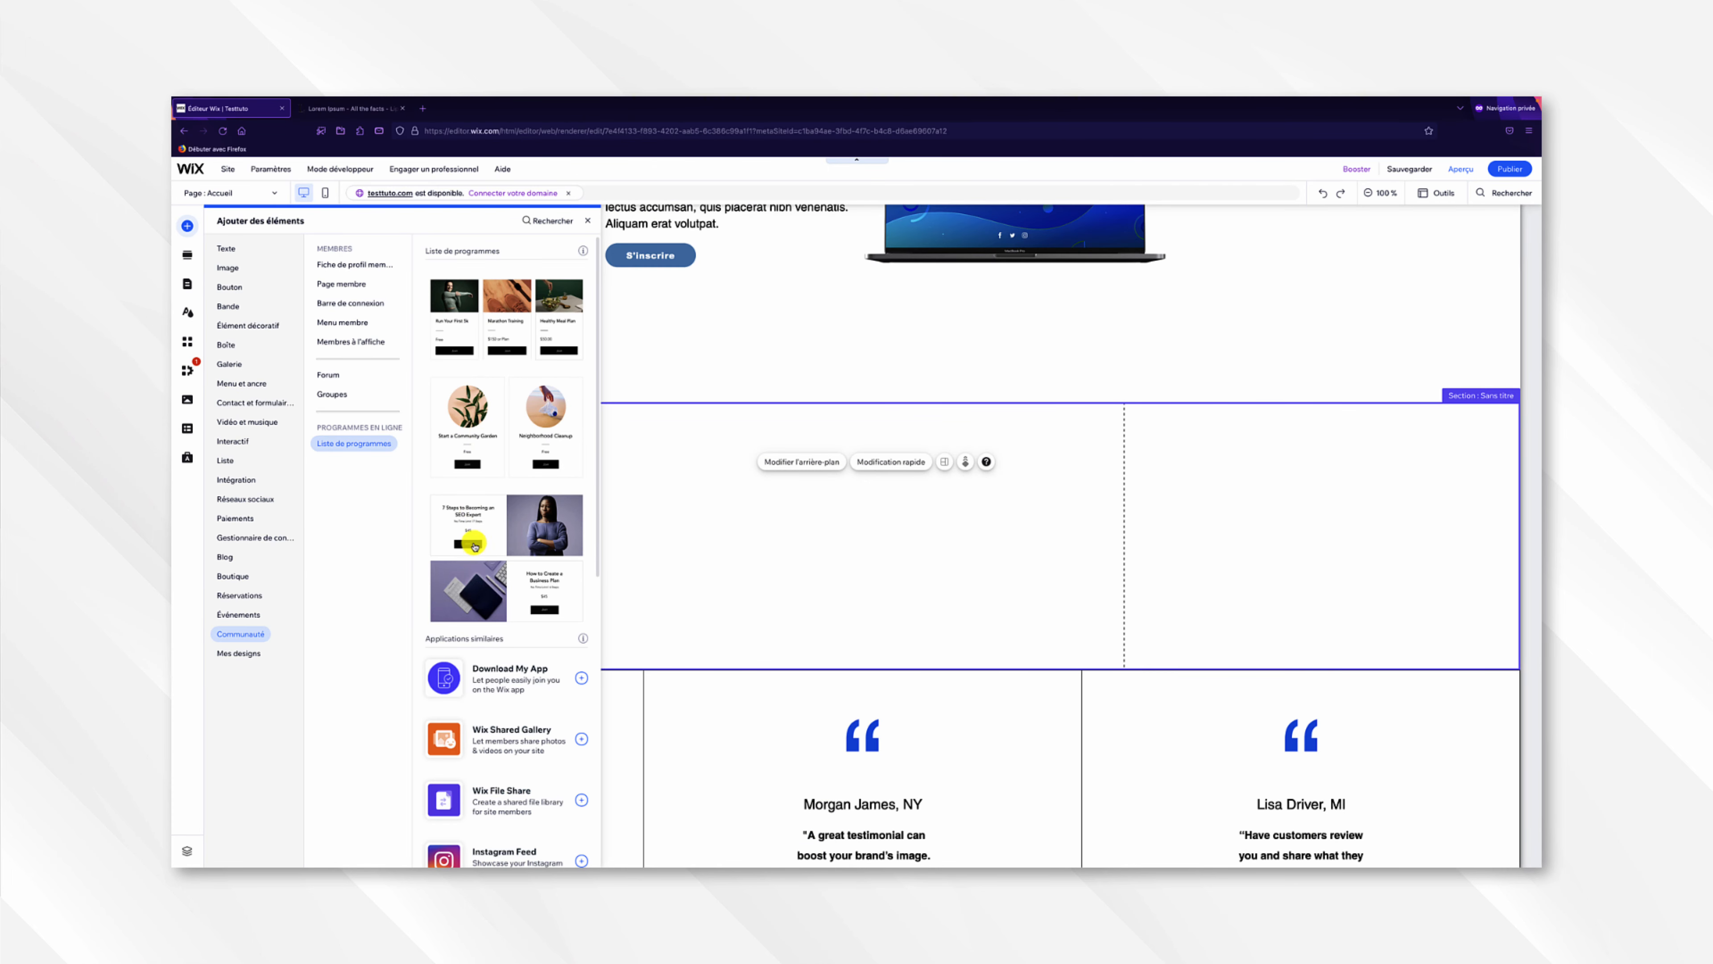
left_click_drag(479, 535, 776, 537)
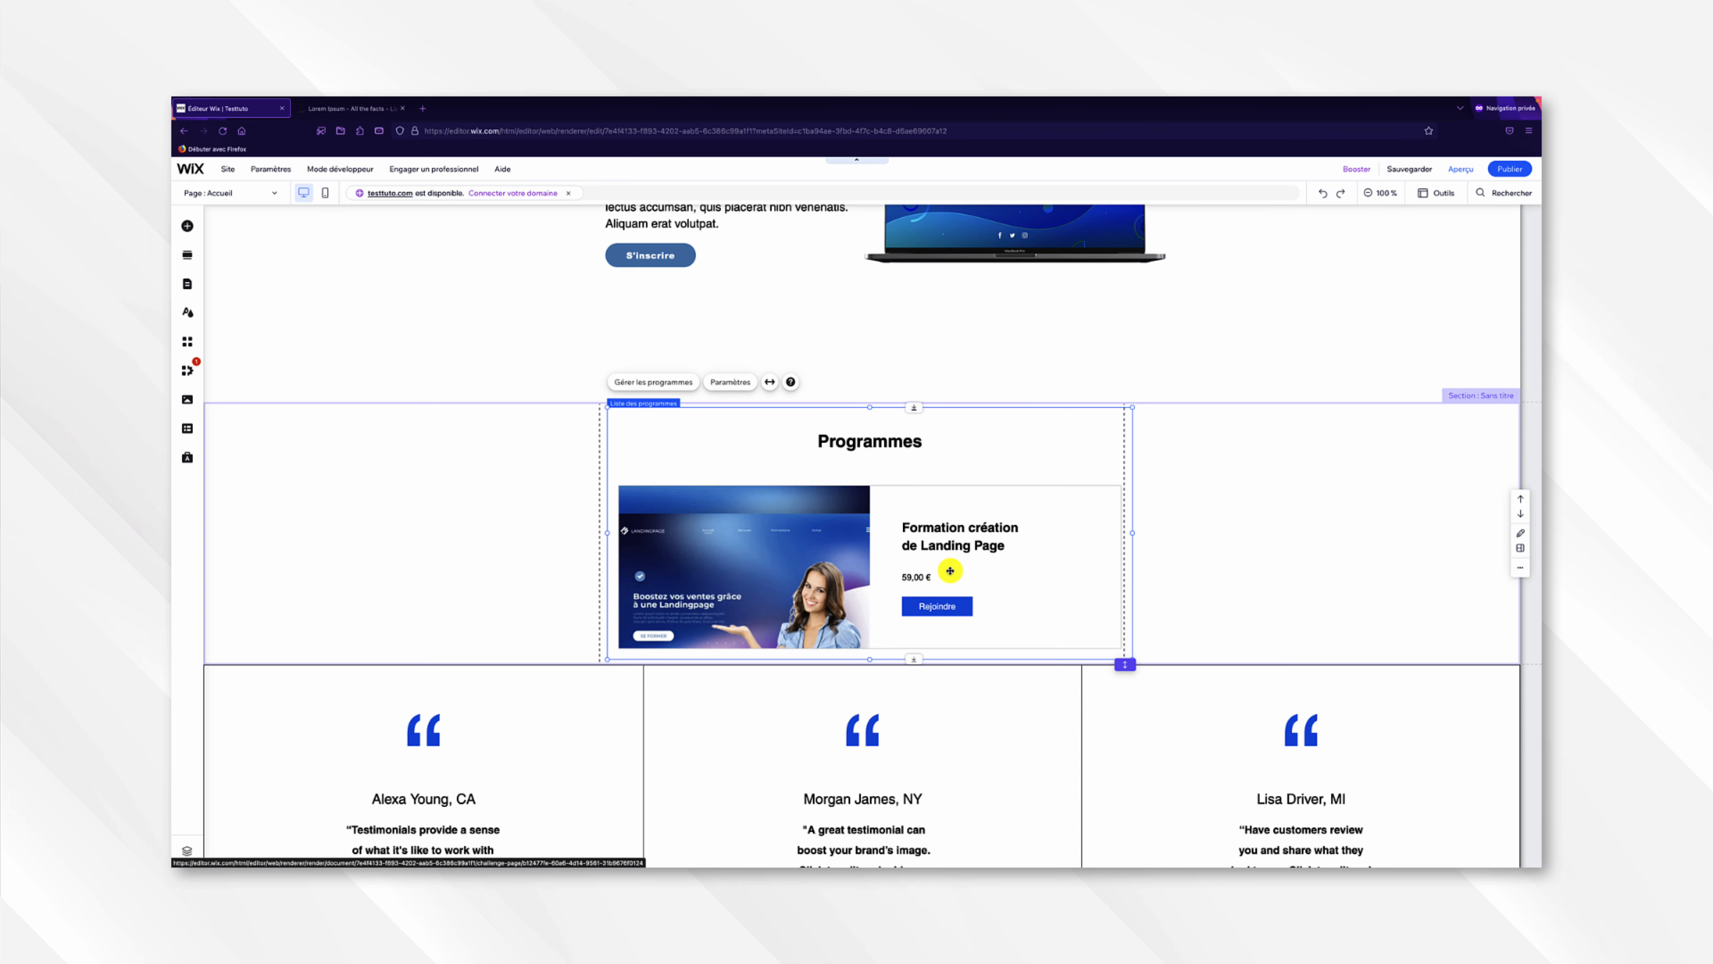
scroll(950, 571, "up", 5)
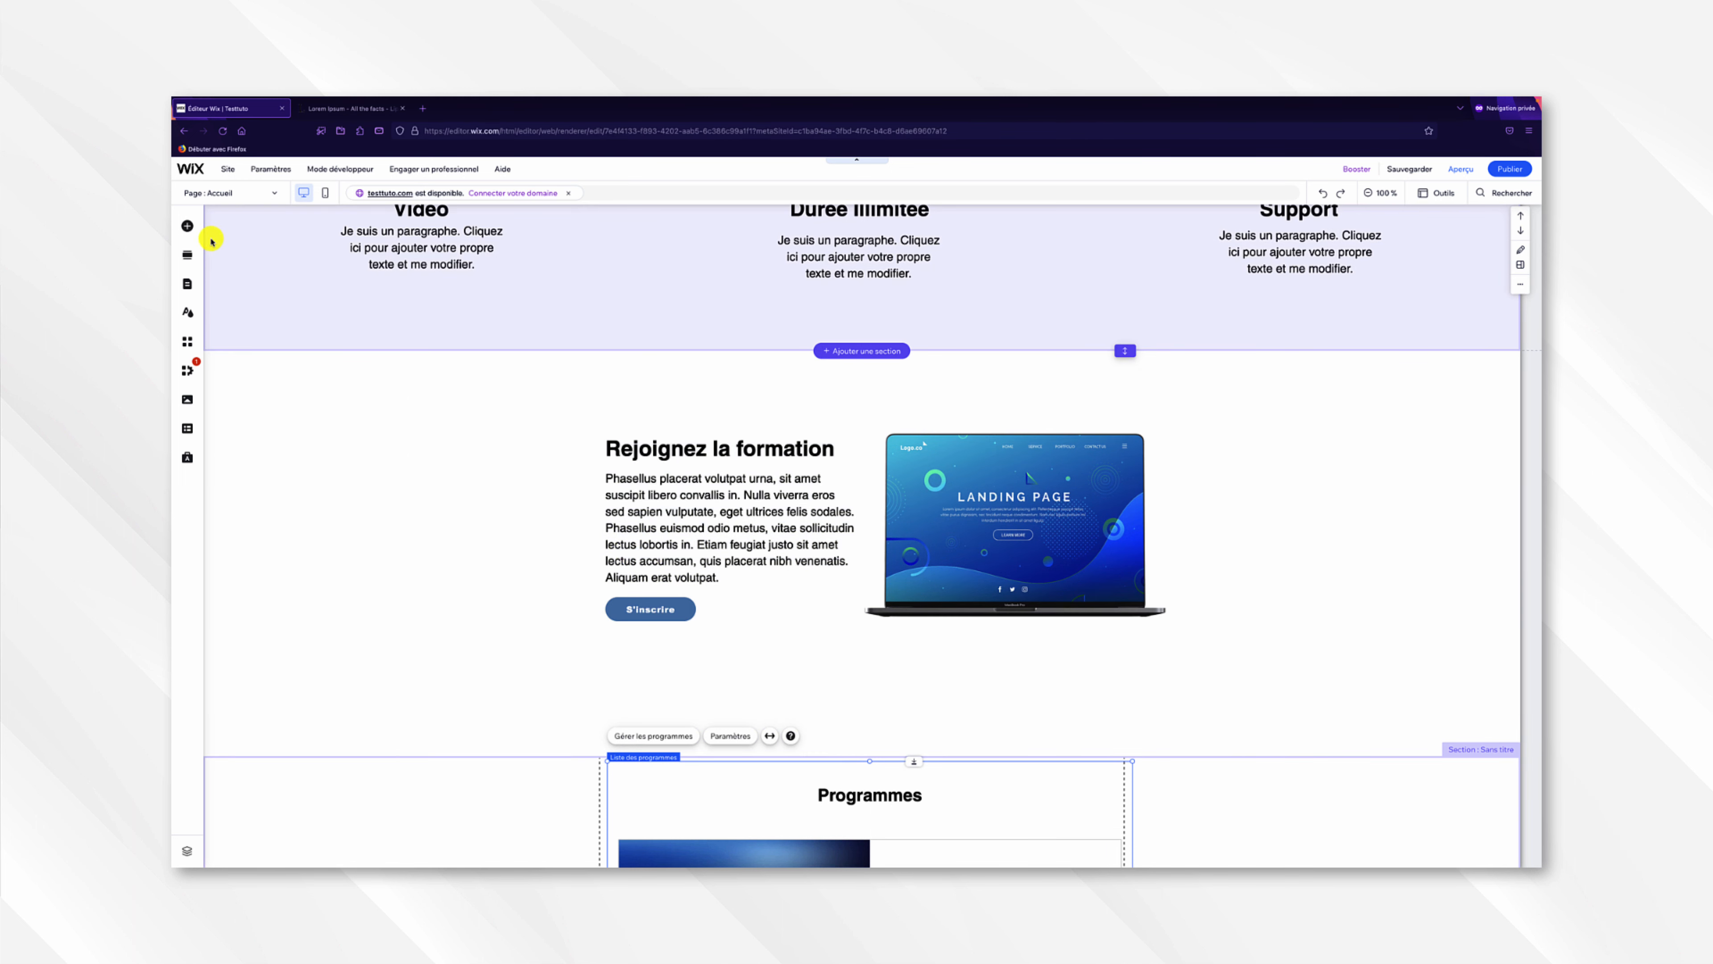
left_click(187, 228)
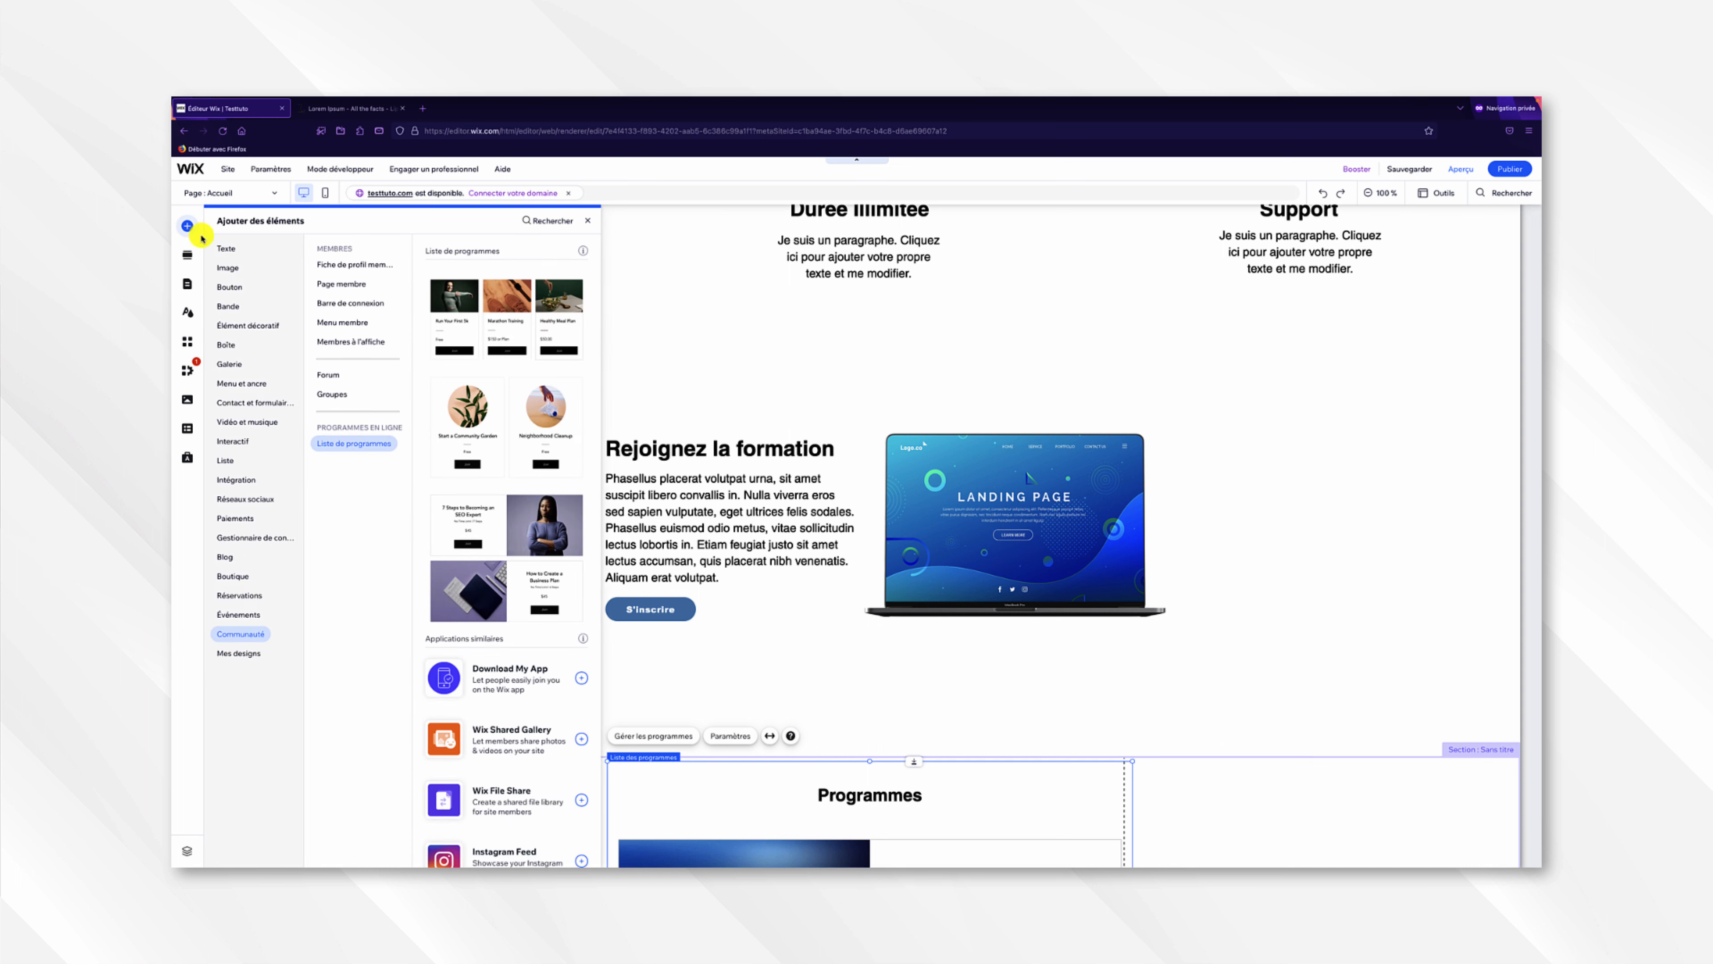
left_click(216, 287)
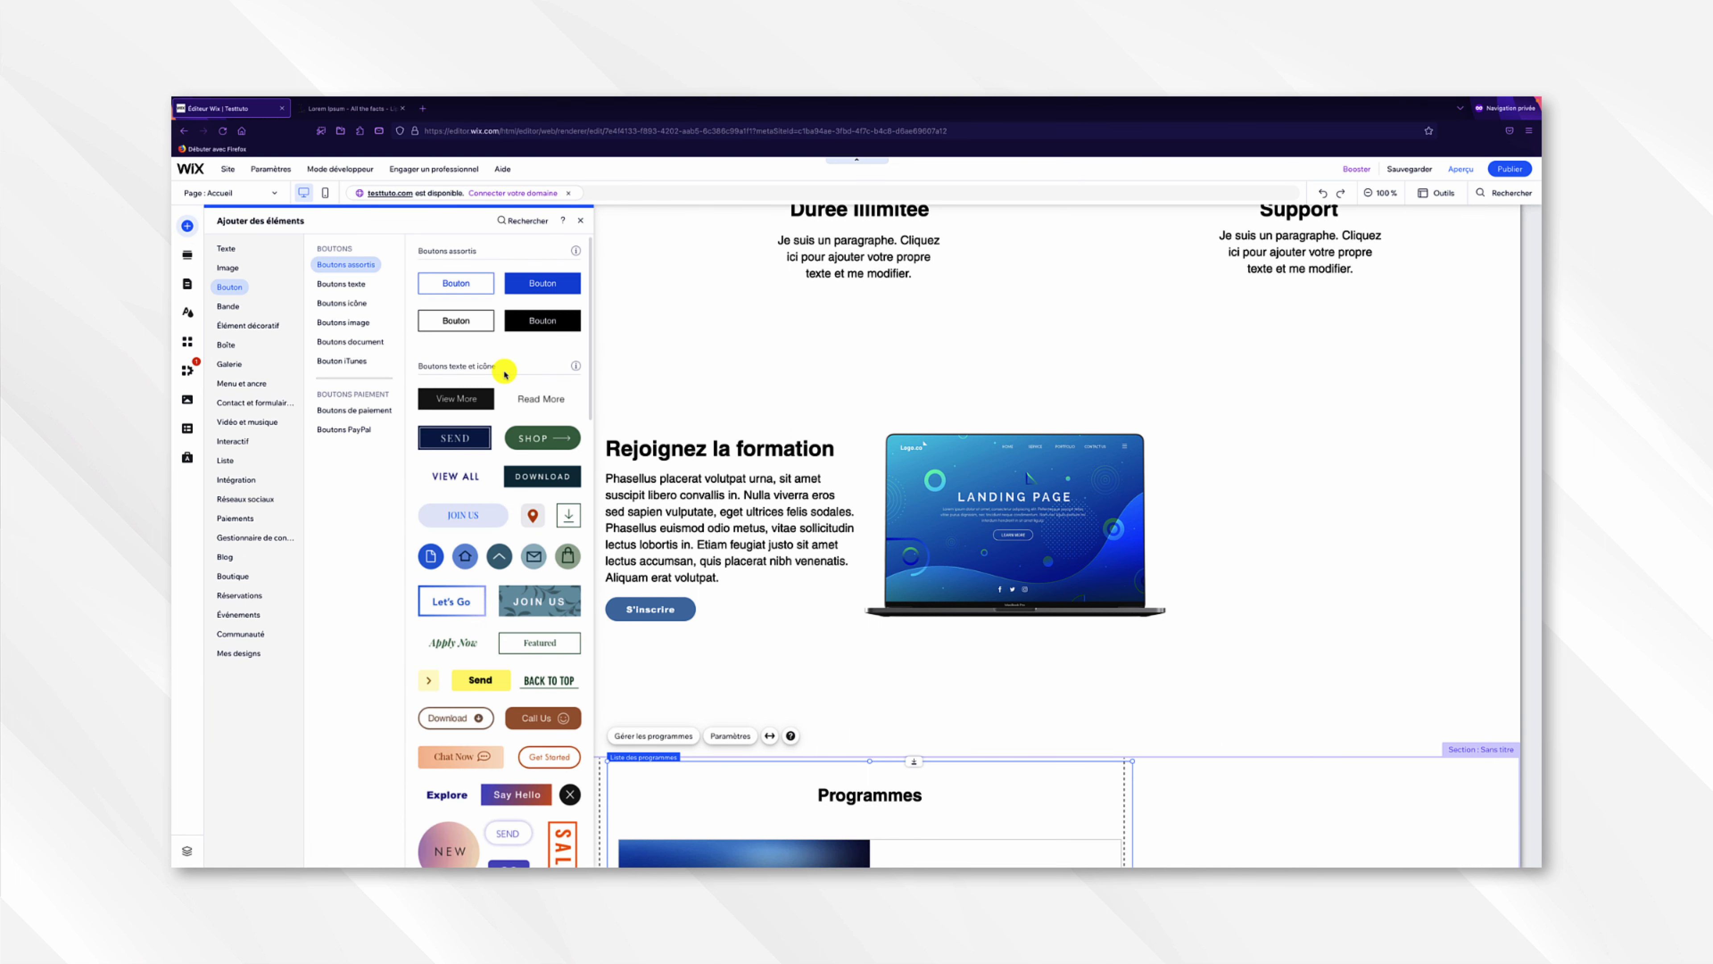
left_click(753, 602)
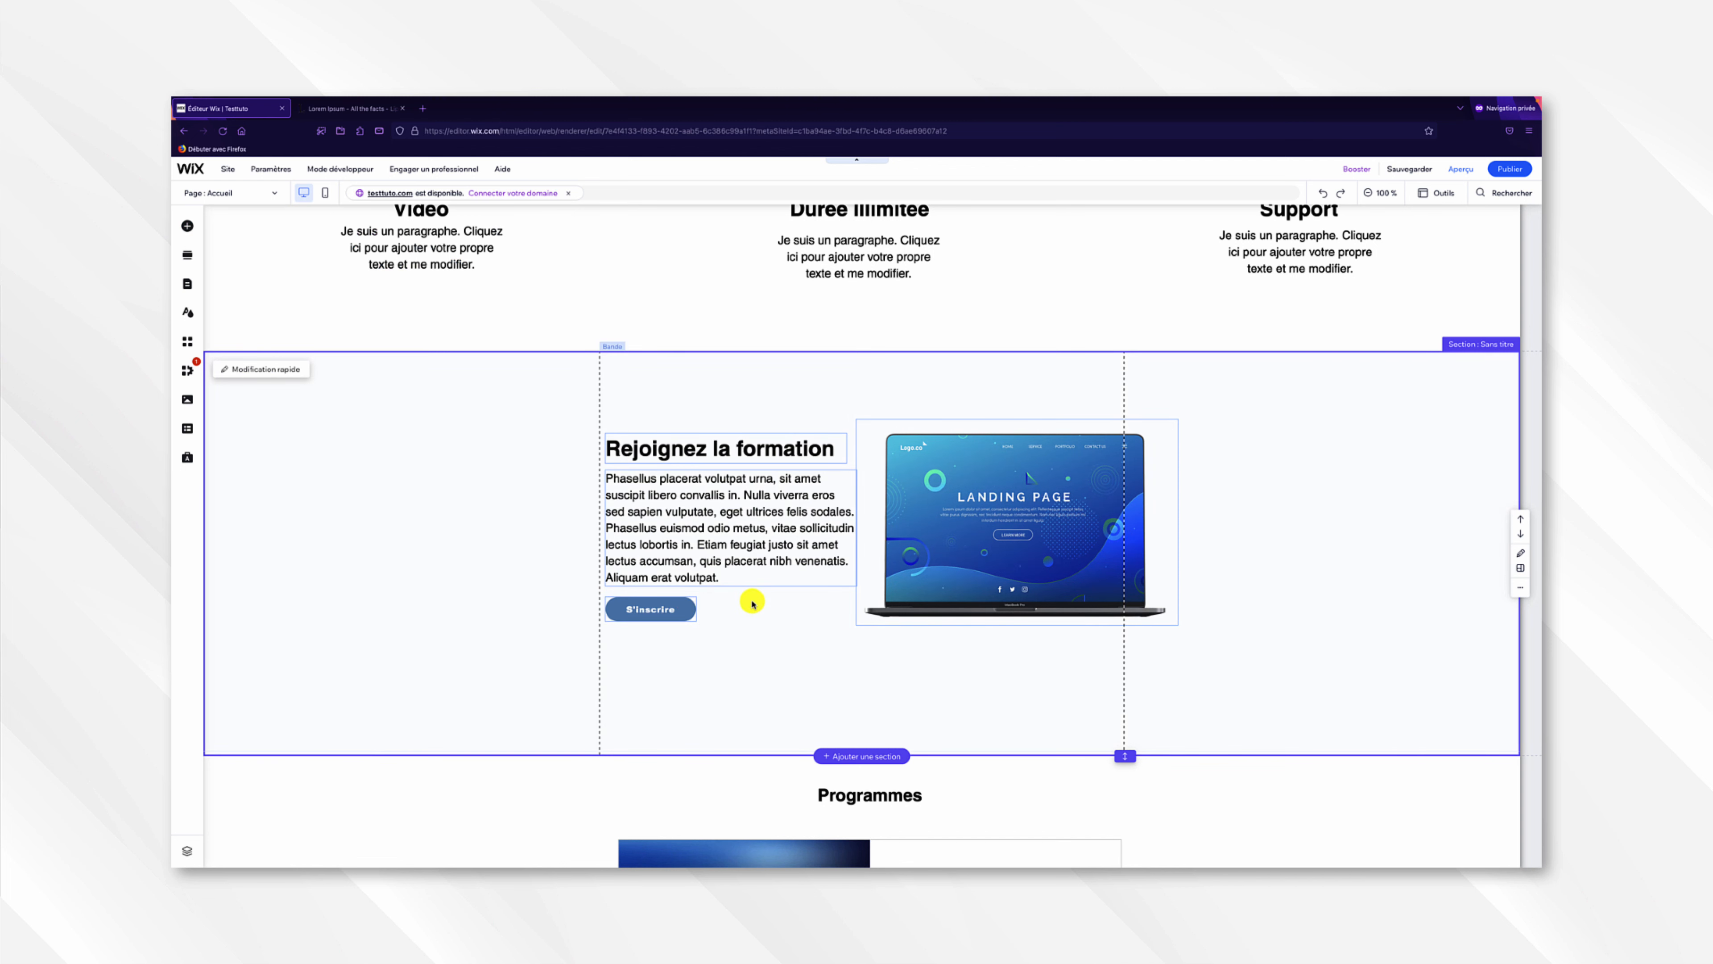
- Link the "S'inscrire" button under "Rejoignez la formation" to the "Page de programme" page, opening in the current window
left_click(675, 601)
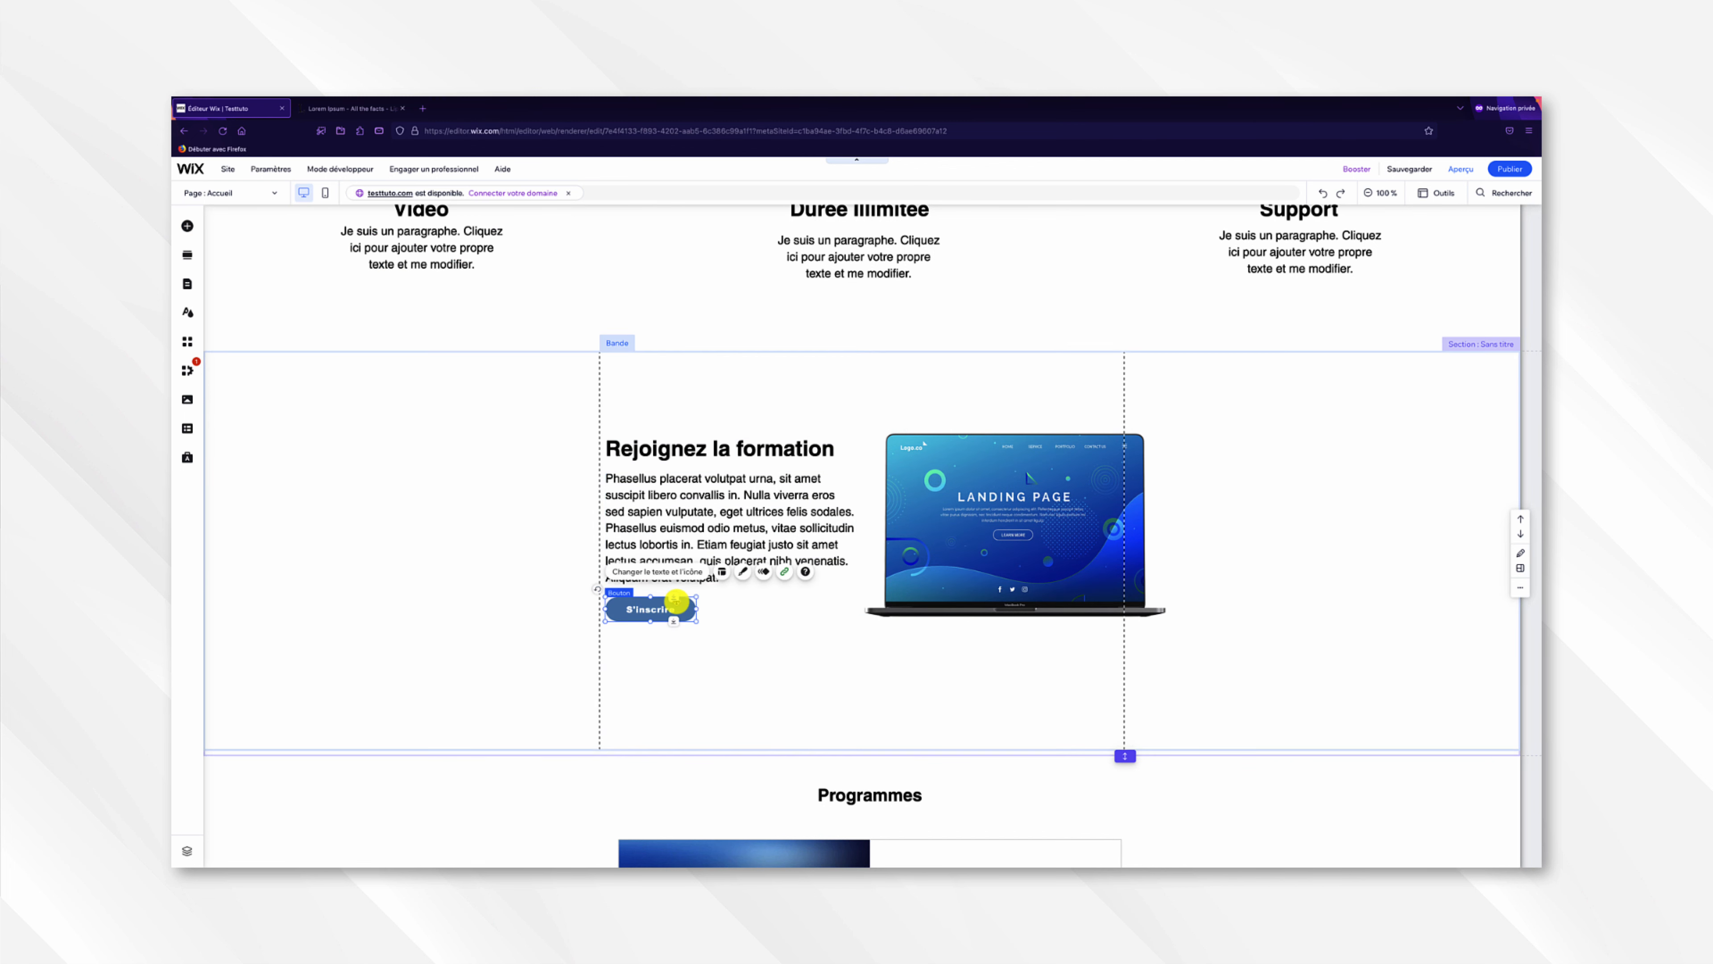
left_click(785, 574)
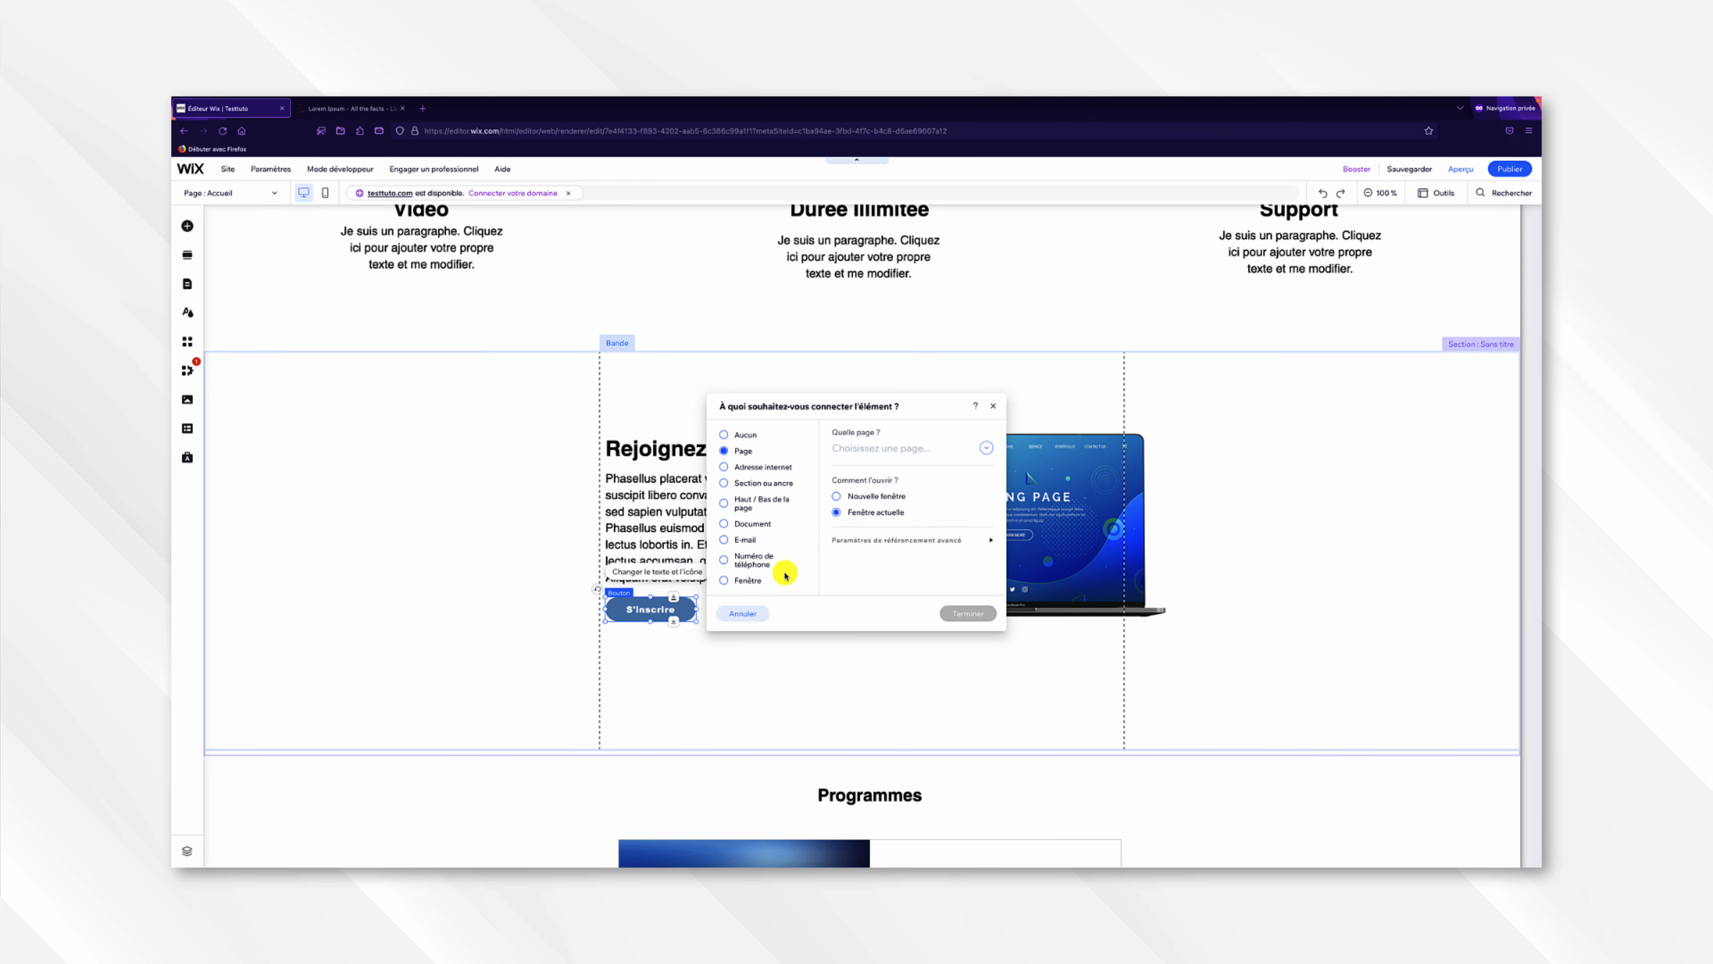
left_click(874, 451)
left_click(875, 451)
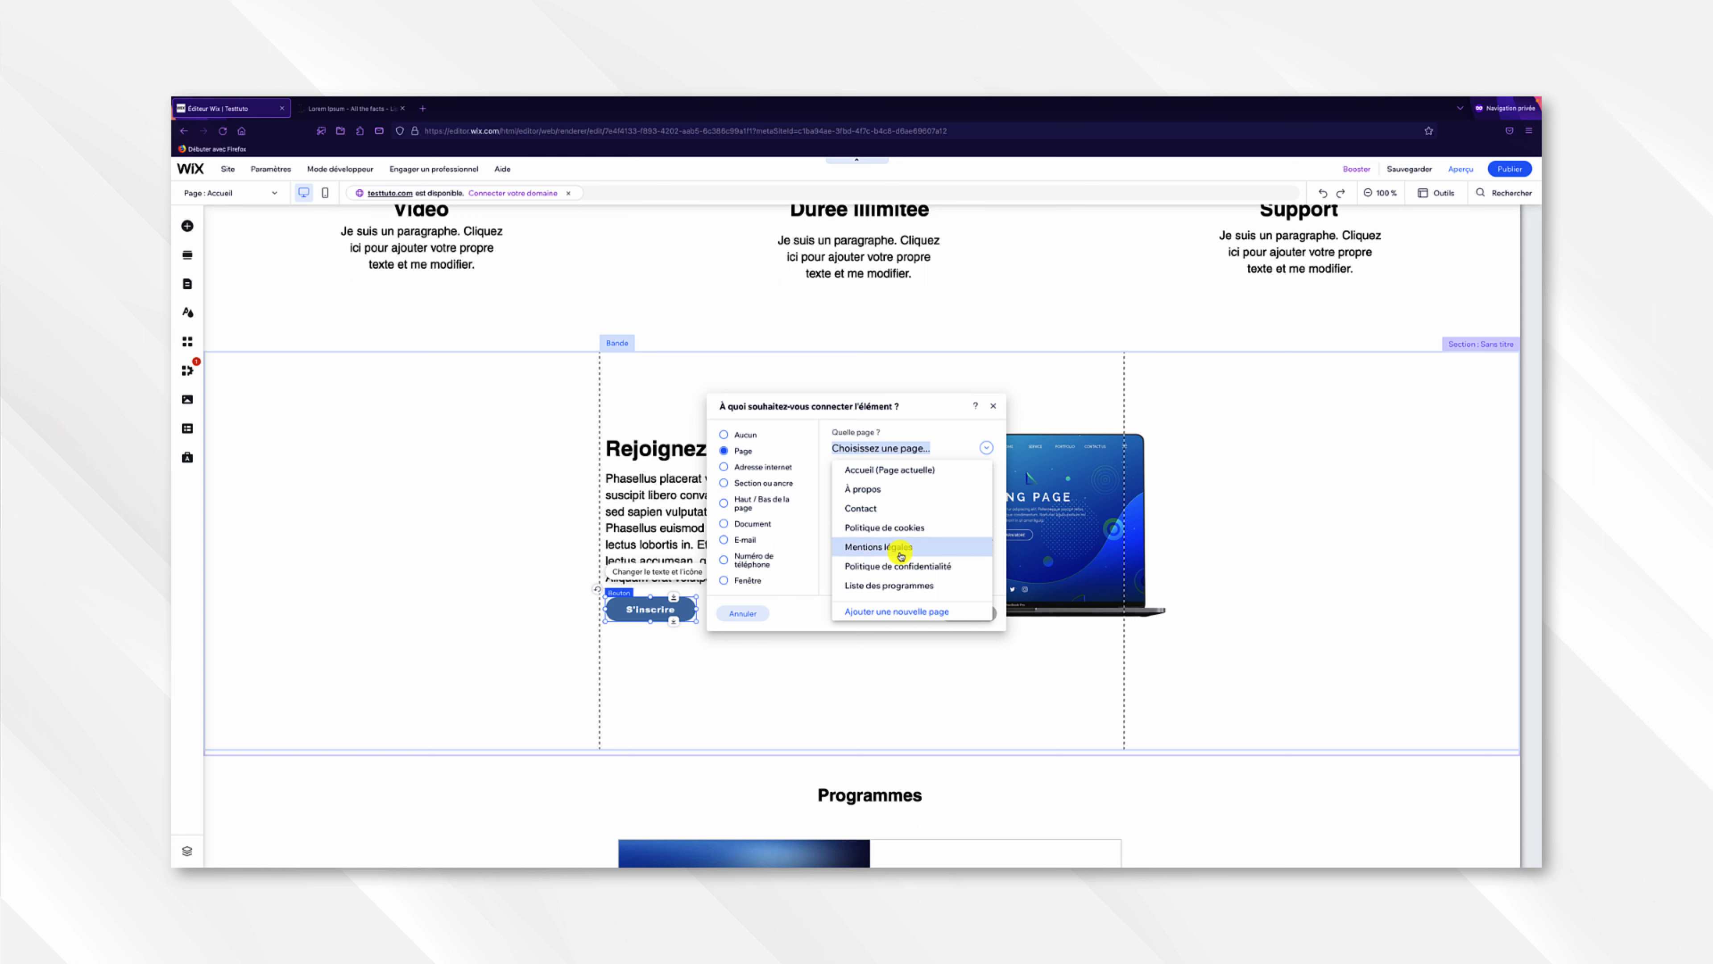
scroll(918, 579, "down", 1)
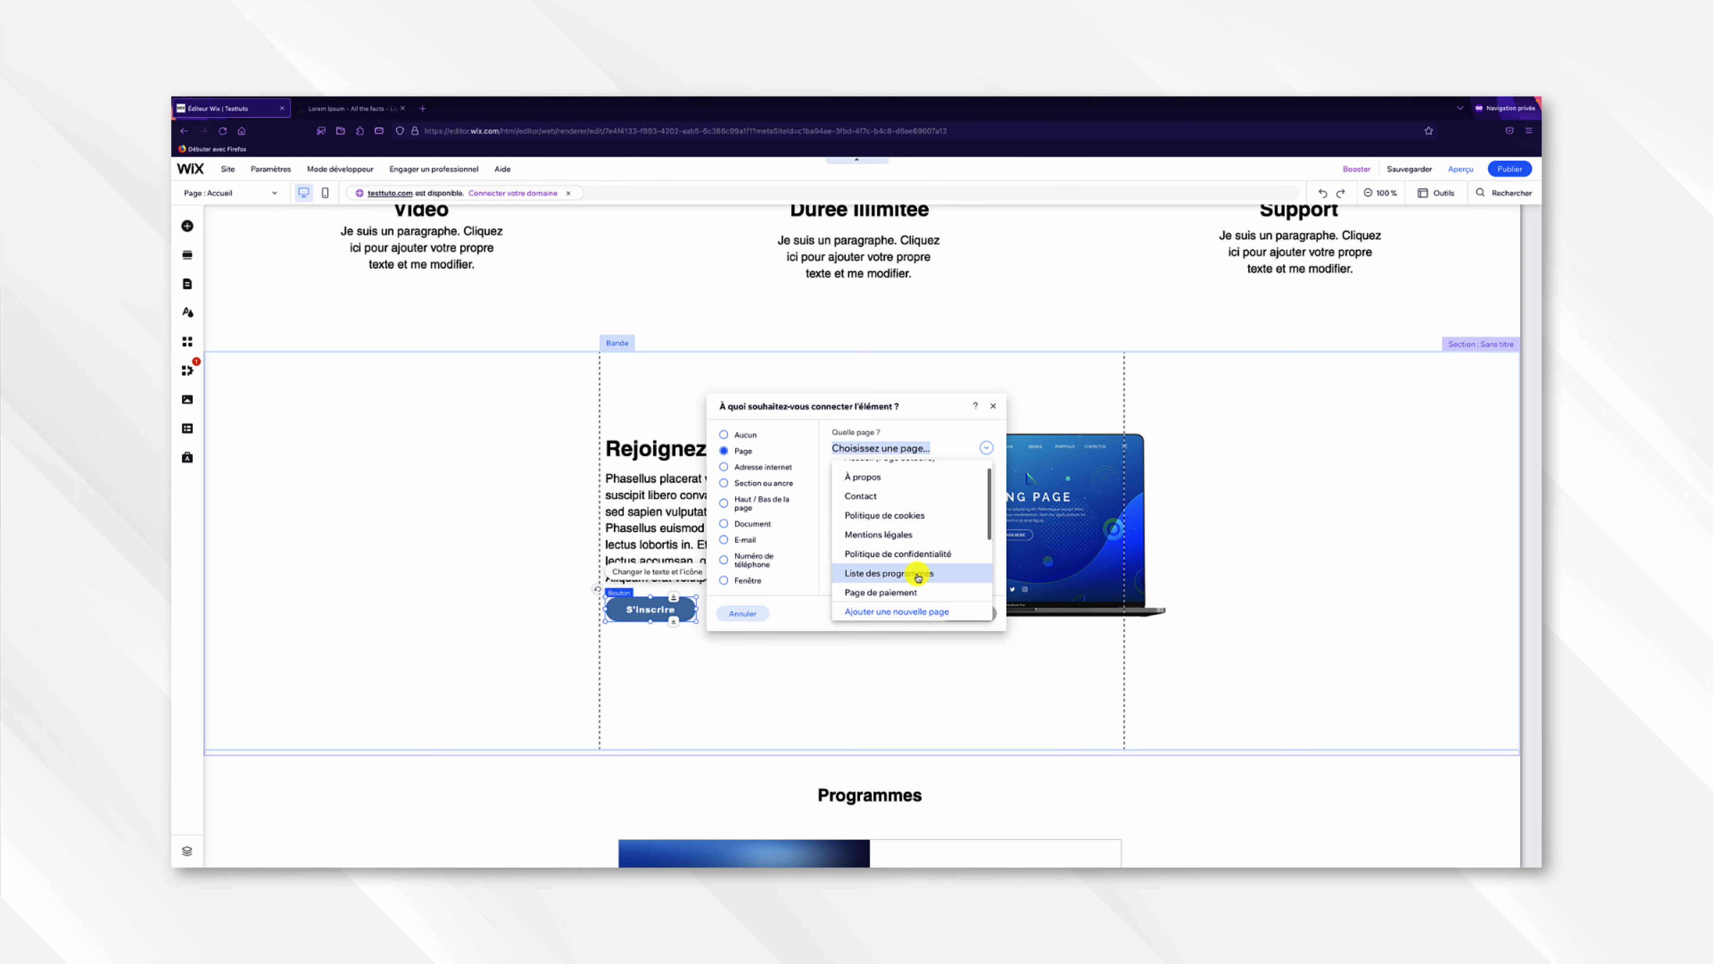
scroll(918, 556, "down", 3)
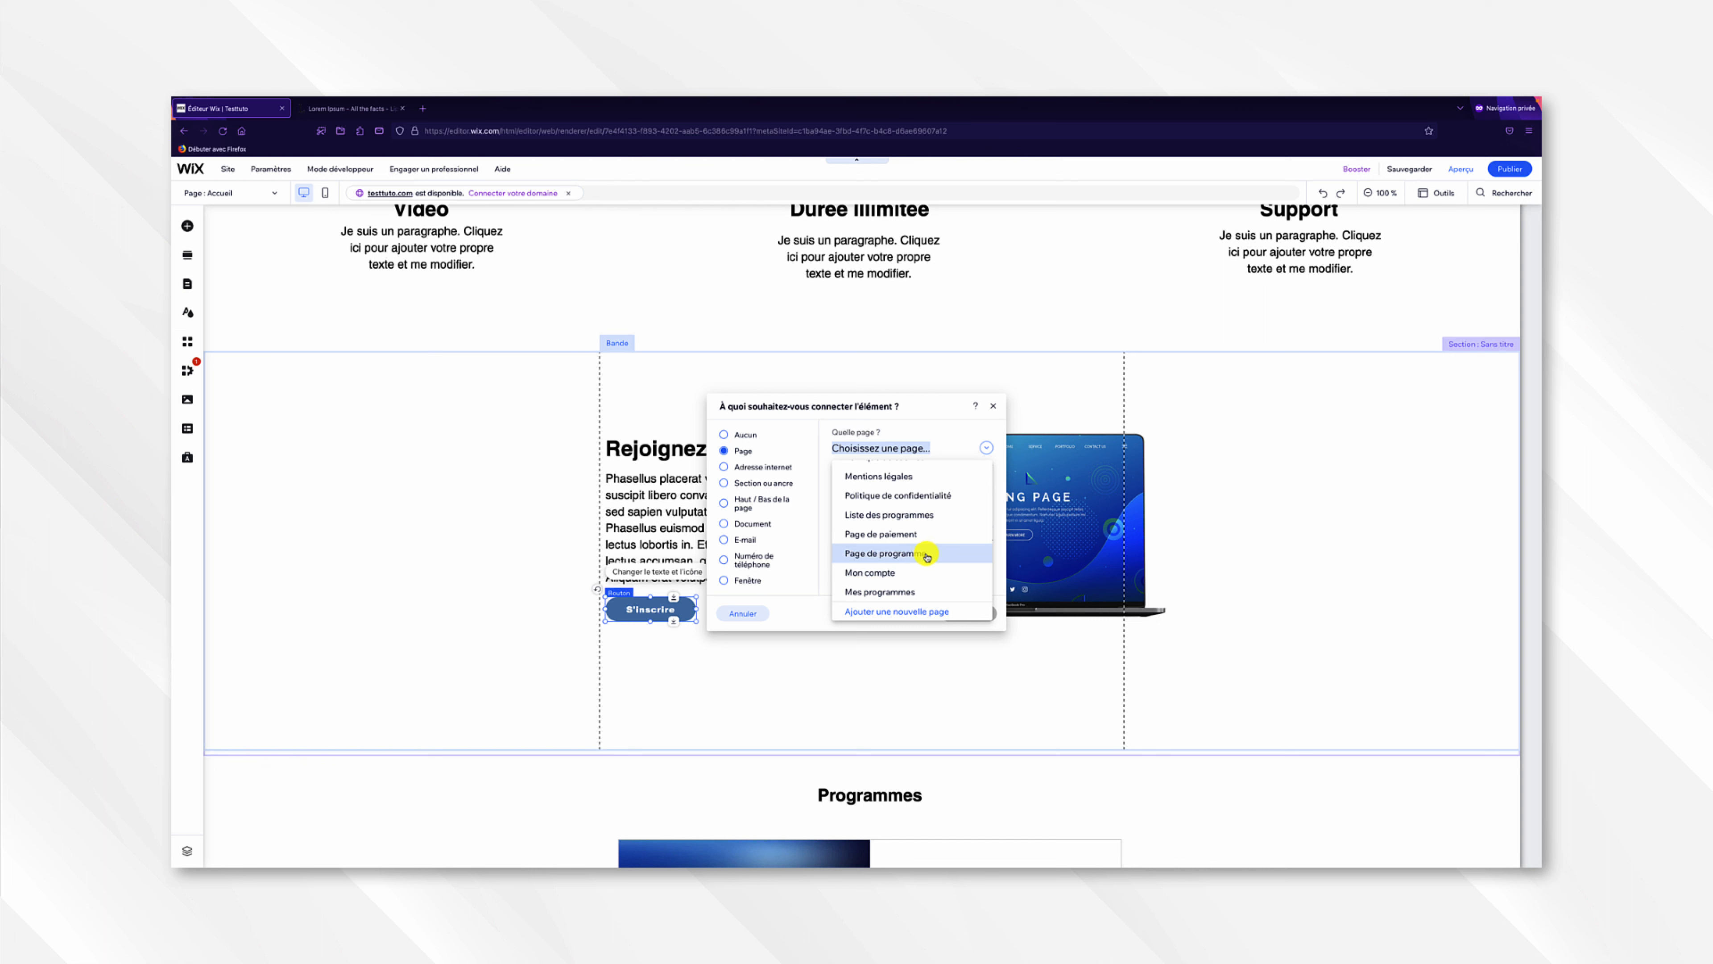
left_click(927, 557)
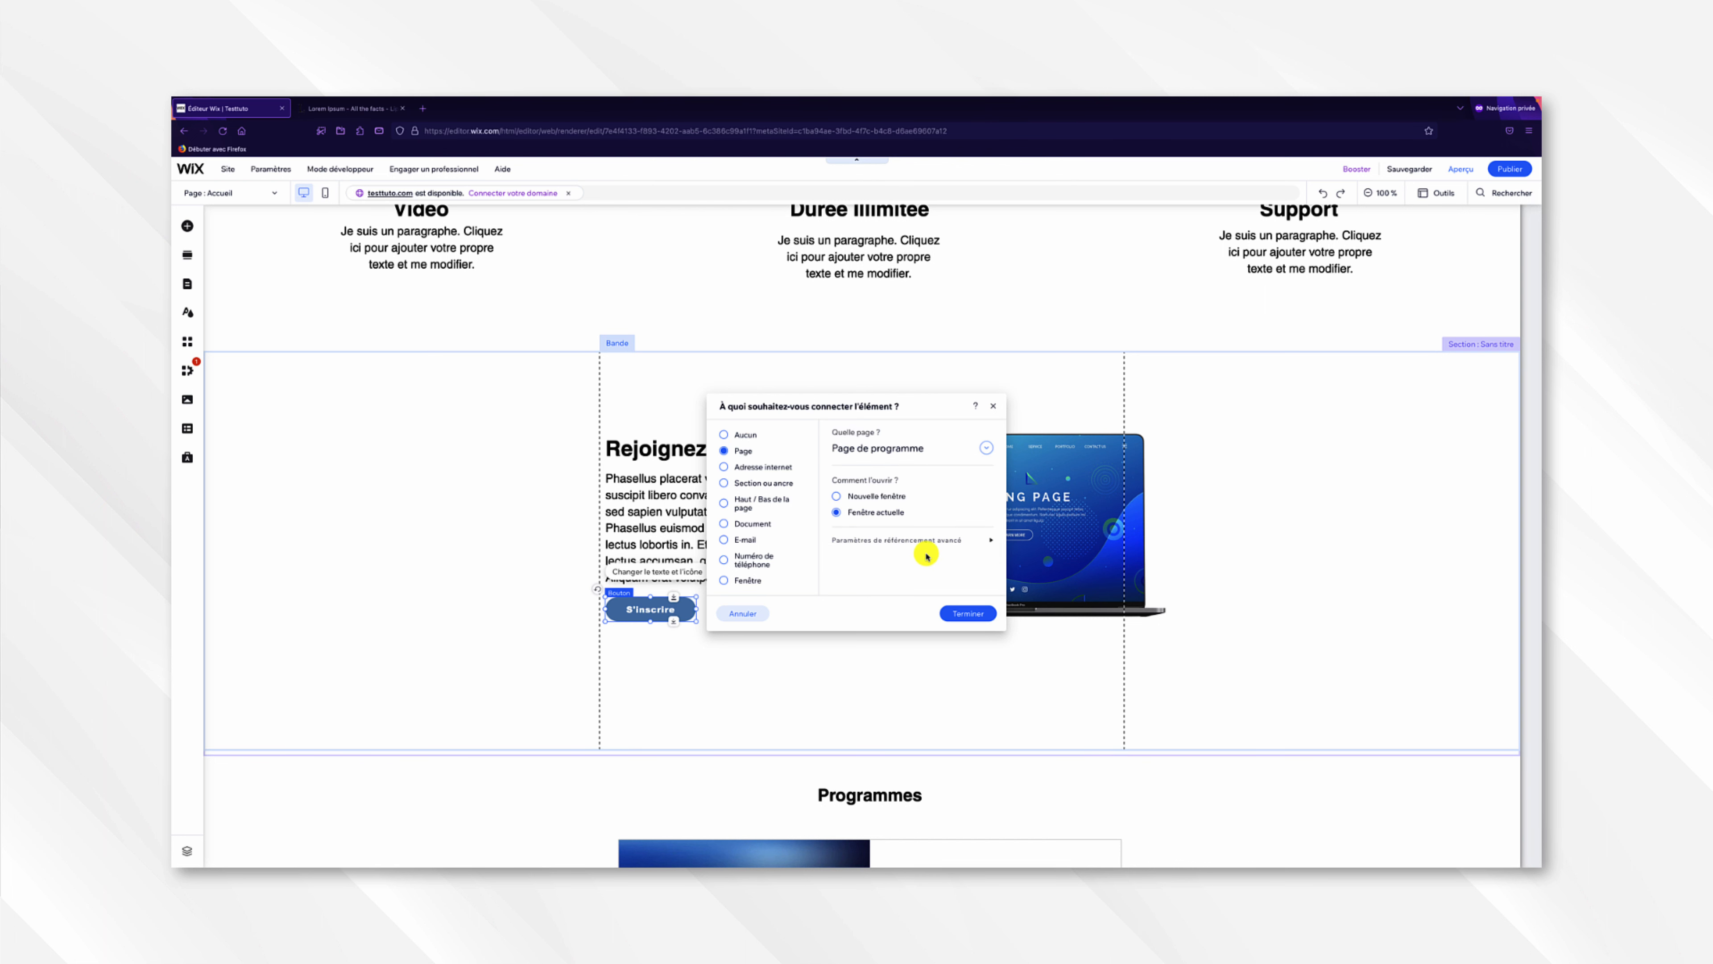
left_click(974, 614)
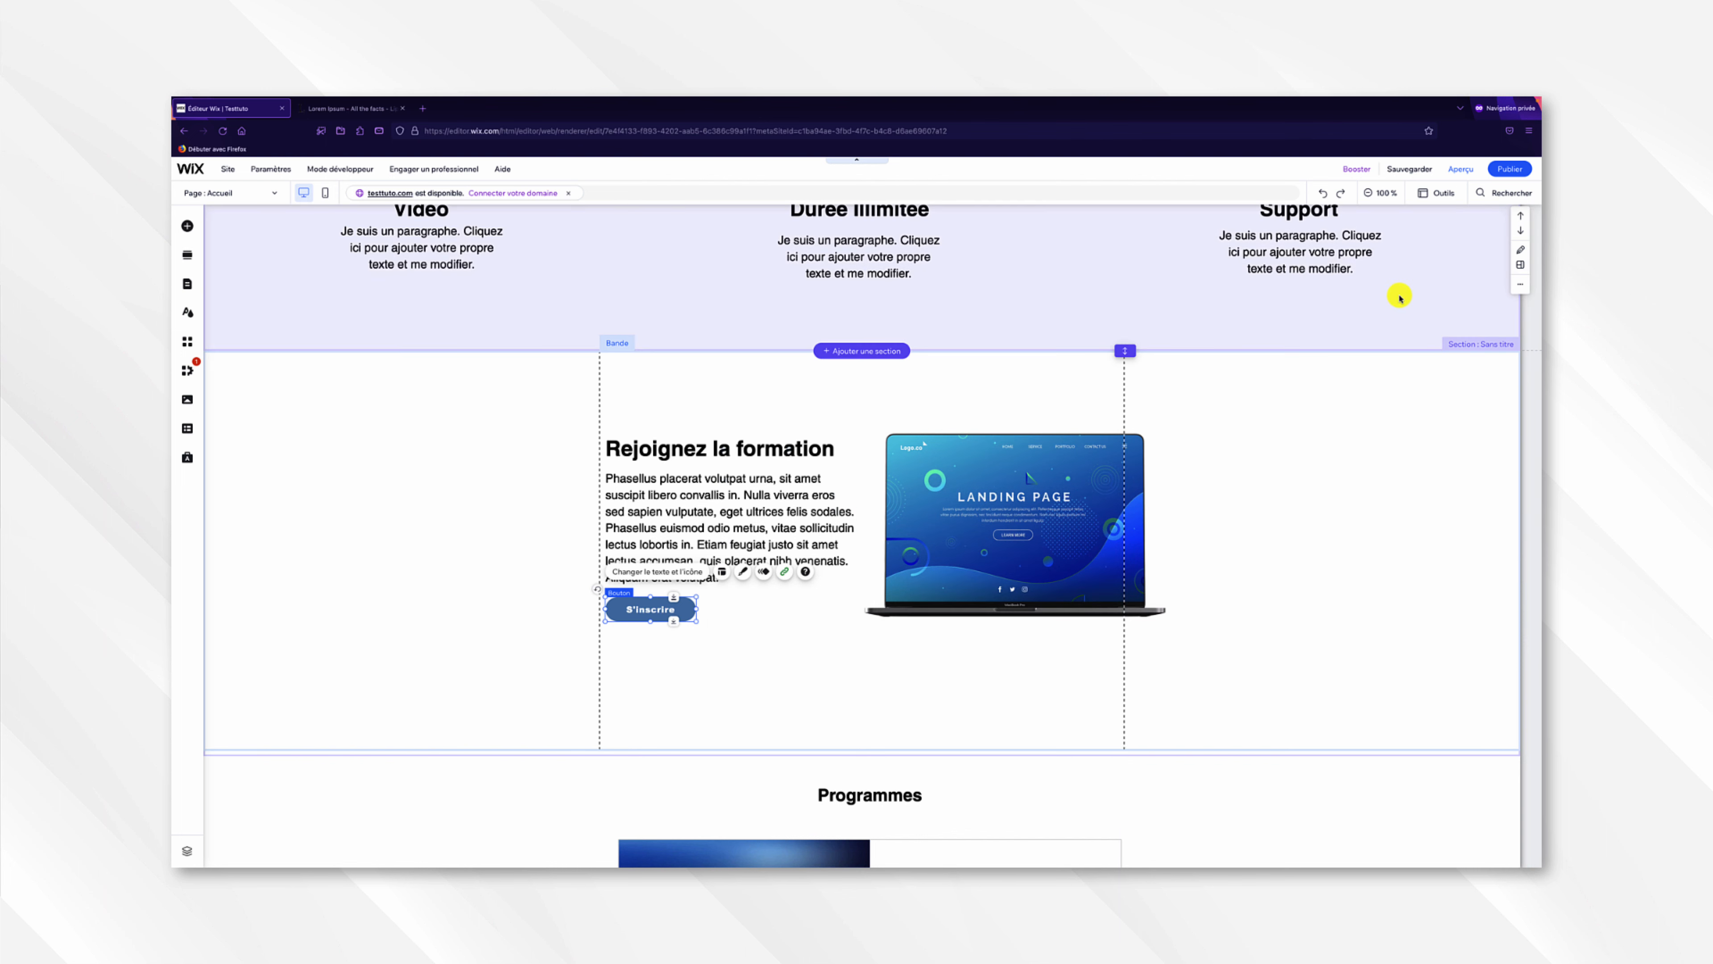
- Preview the site and test the "S'inscrire" button in the "Rejoignez la formation" section
left_click(1457, 170)
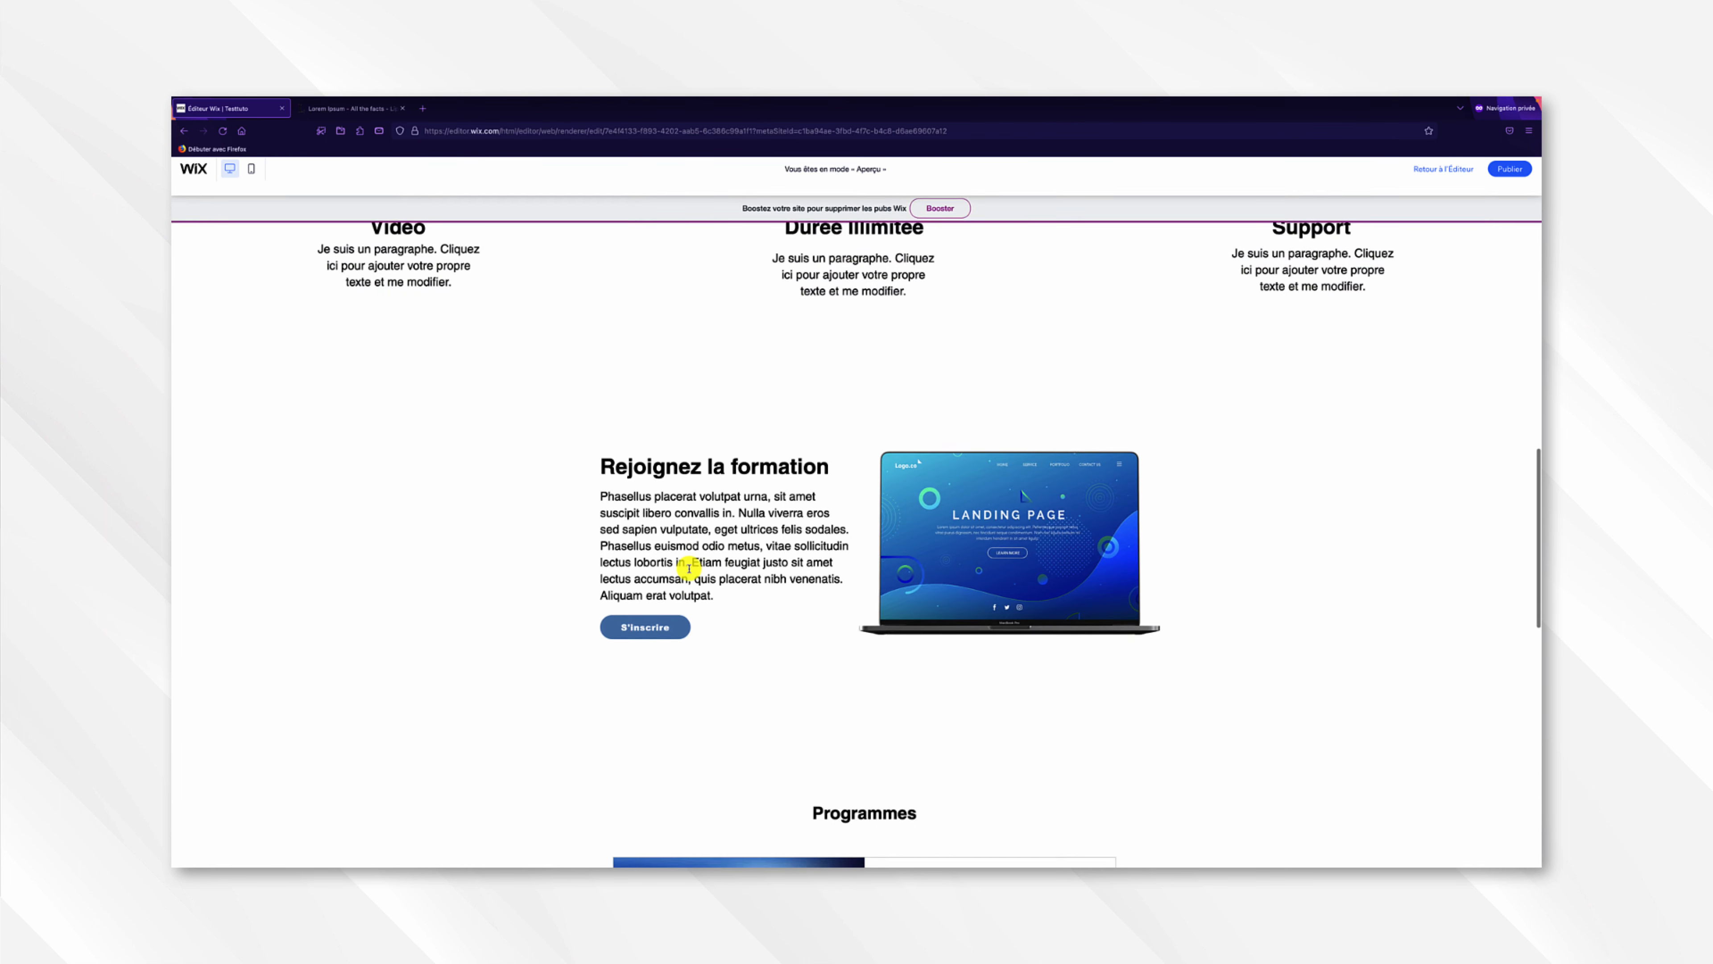
left_click(679, 608)
scroll(957, 464, "down", 5)
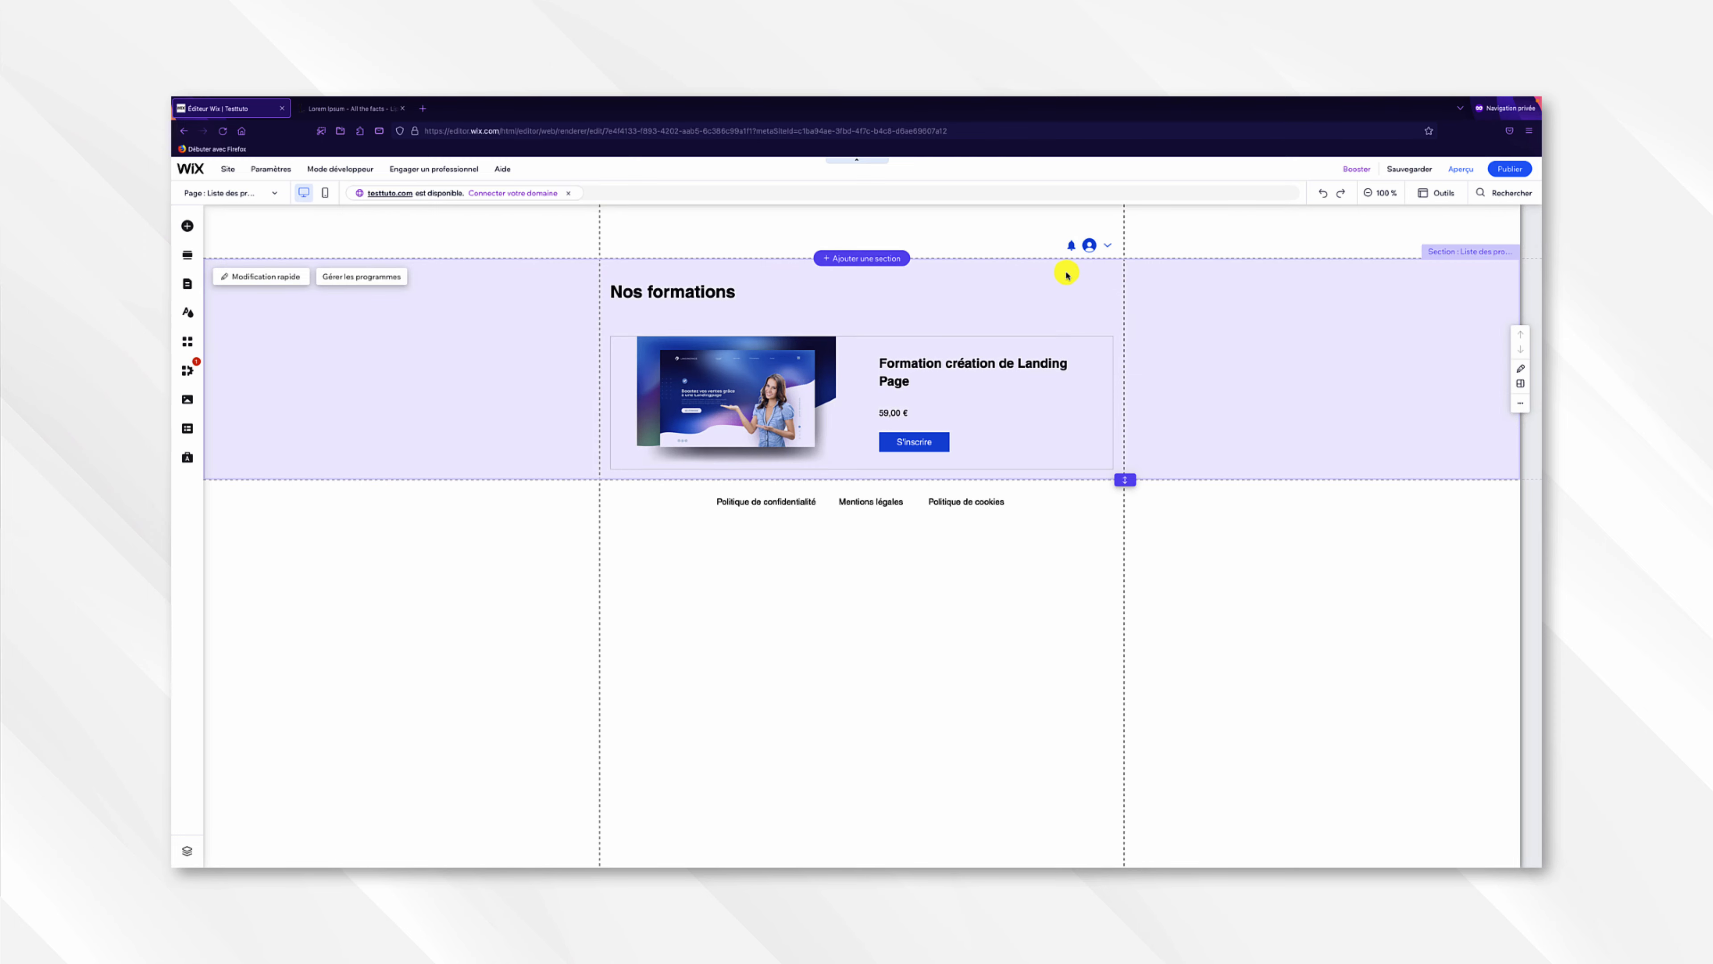
- Open the login bar's settings on the program list page and select the message displayed before login
left_click(1088, 244)
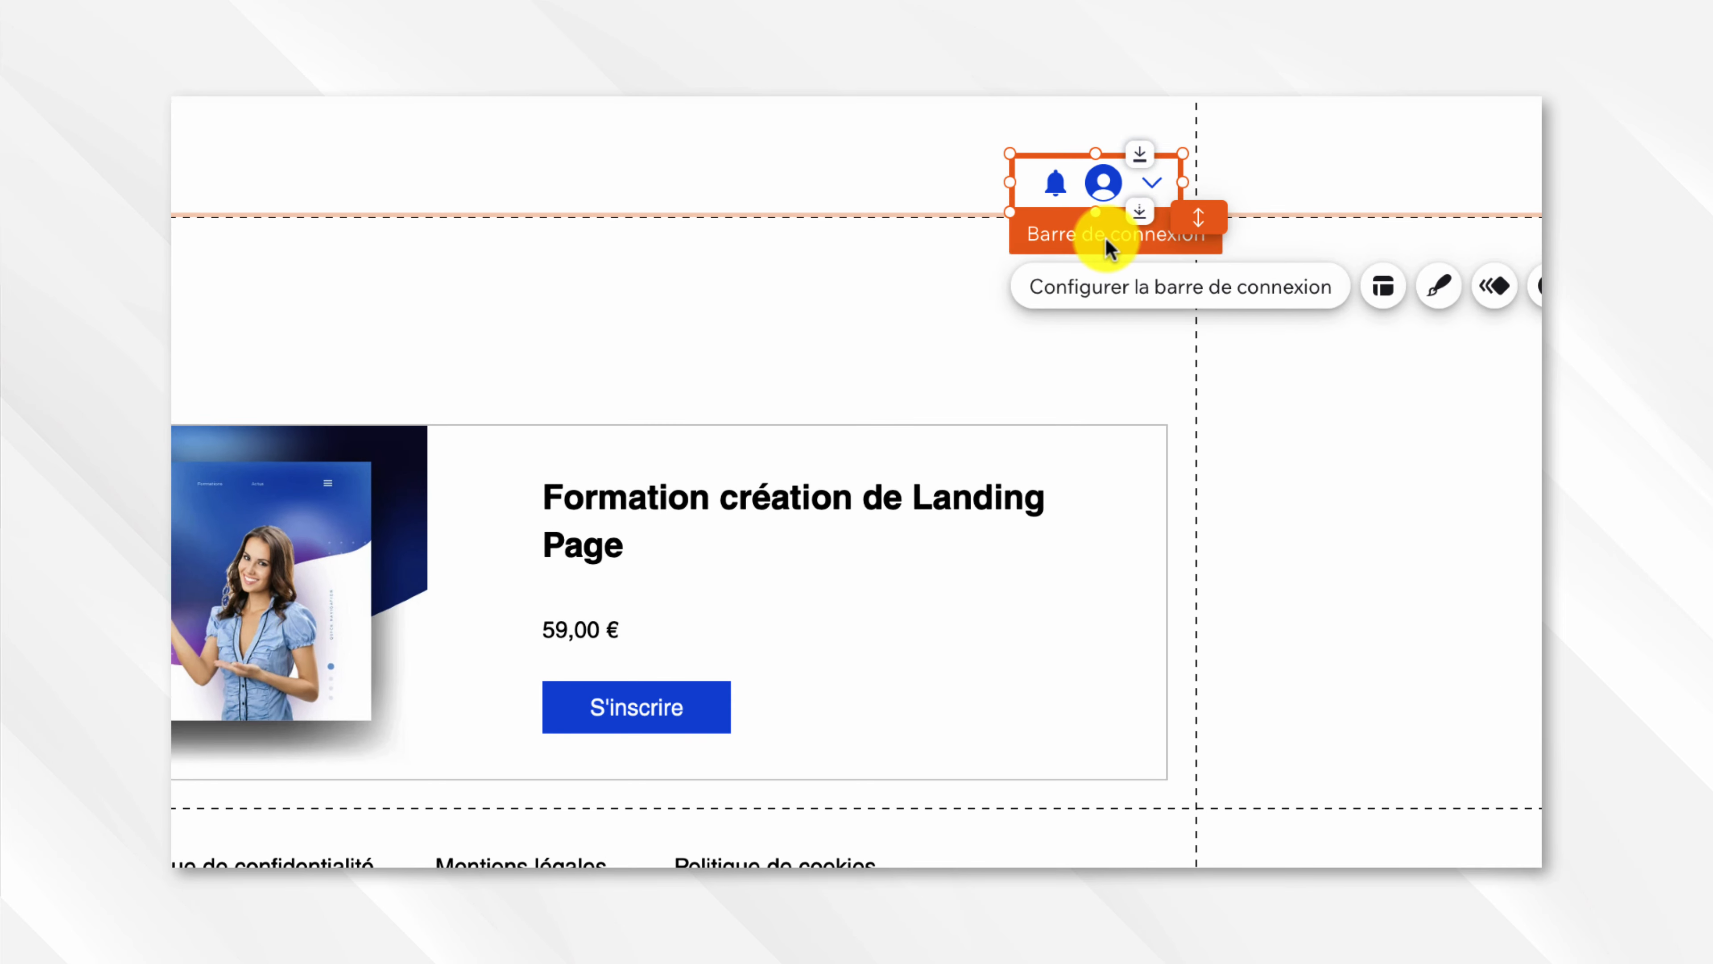
left_click(1116, 294)
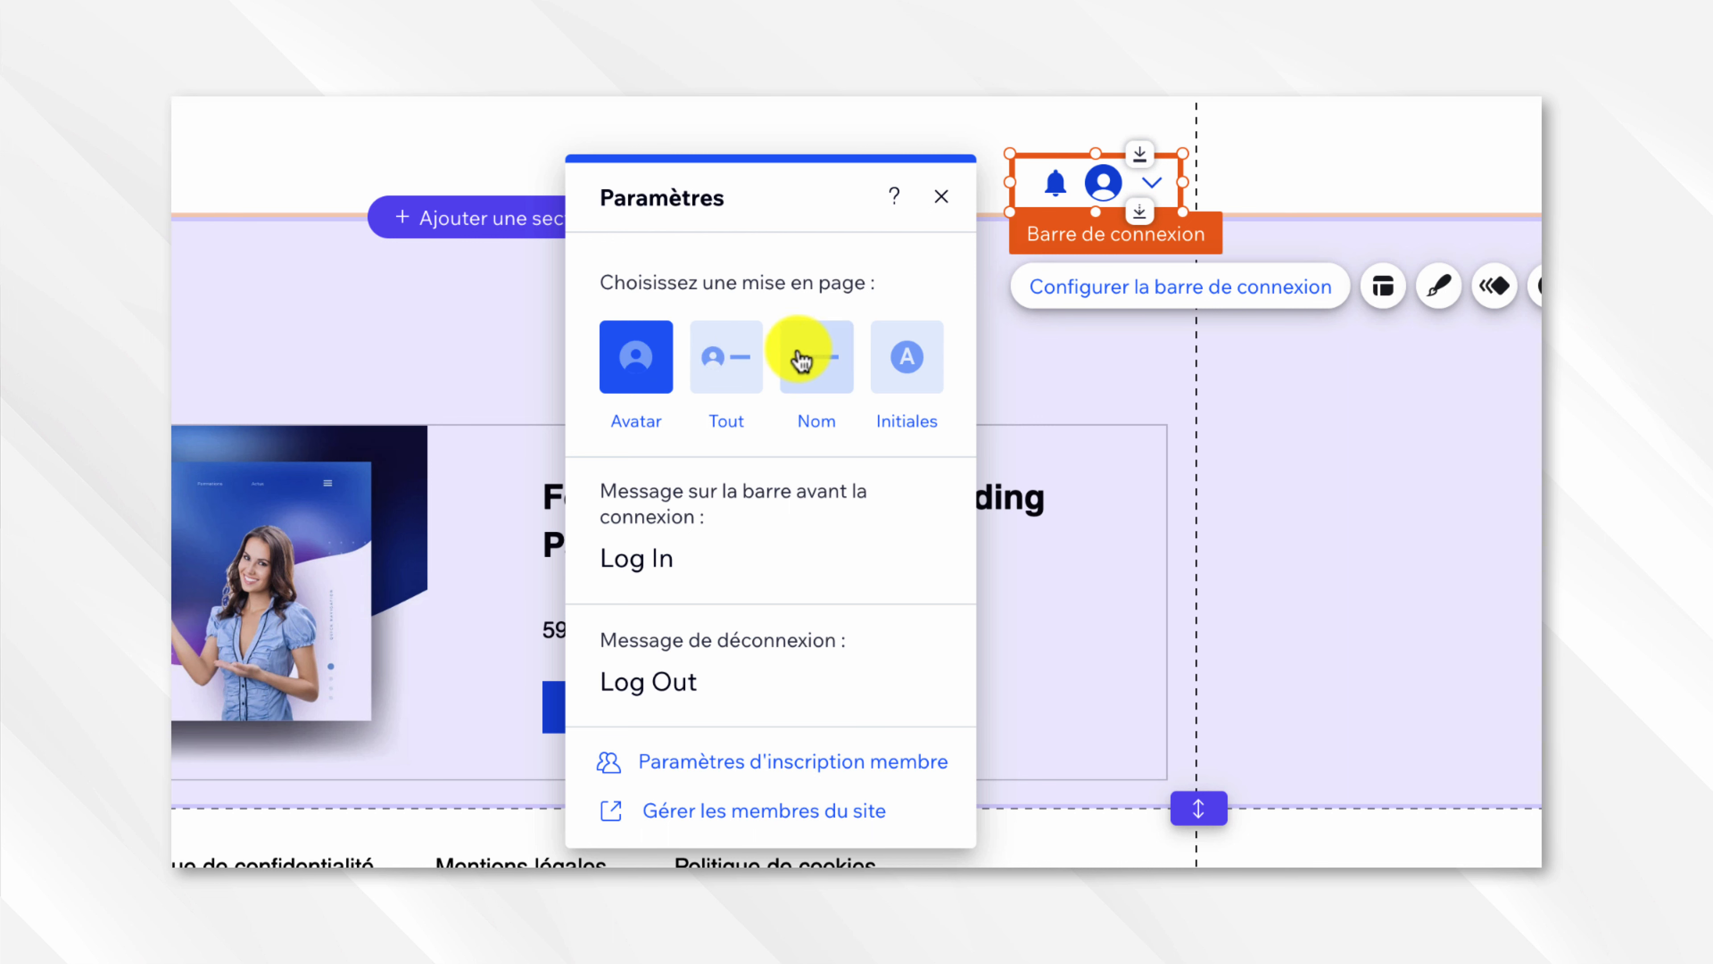
left_click(742, 567)
left_click_drag(631, 557, 723, 558)
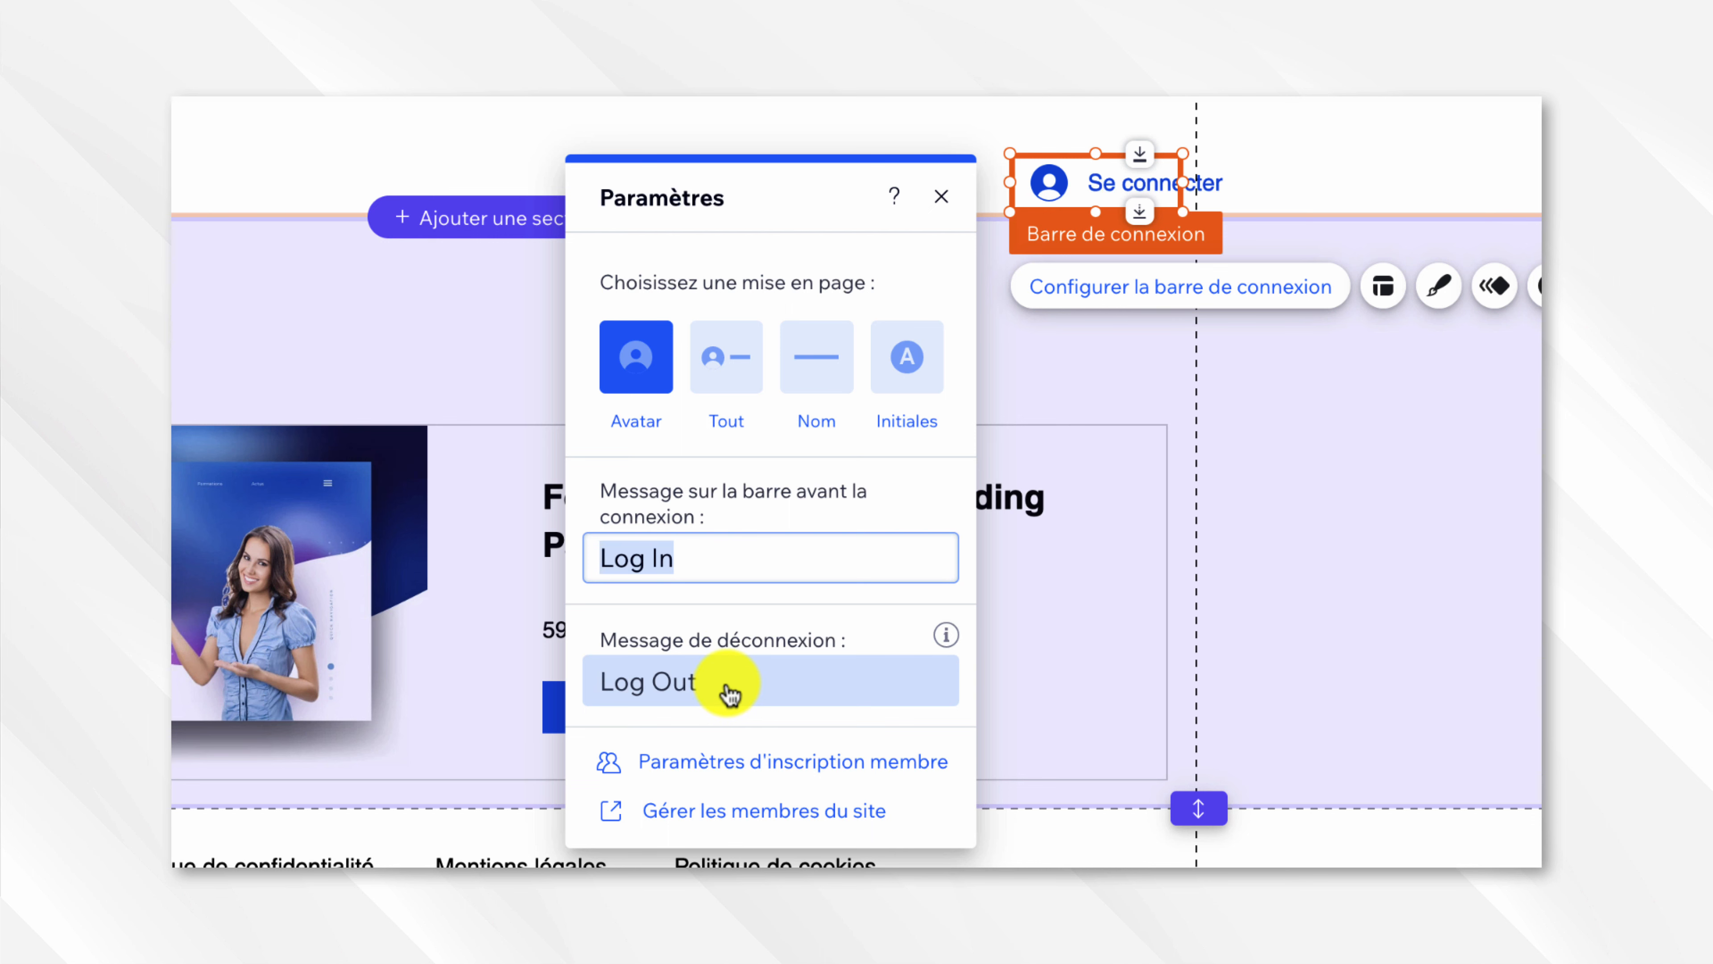
- Examine the member signup settings for the general, social network and policy options
left_click(755, 764)
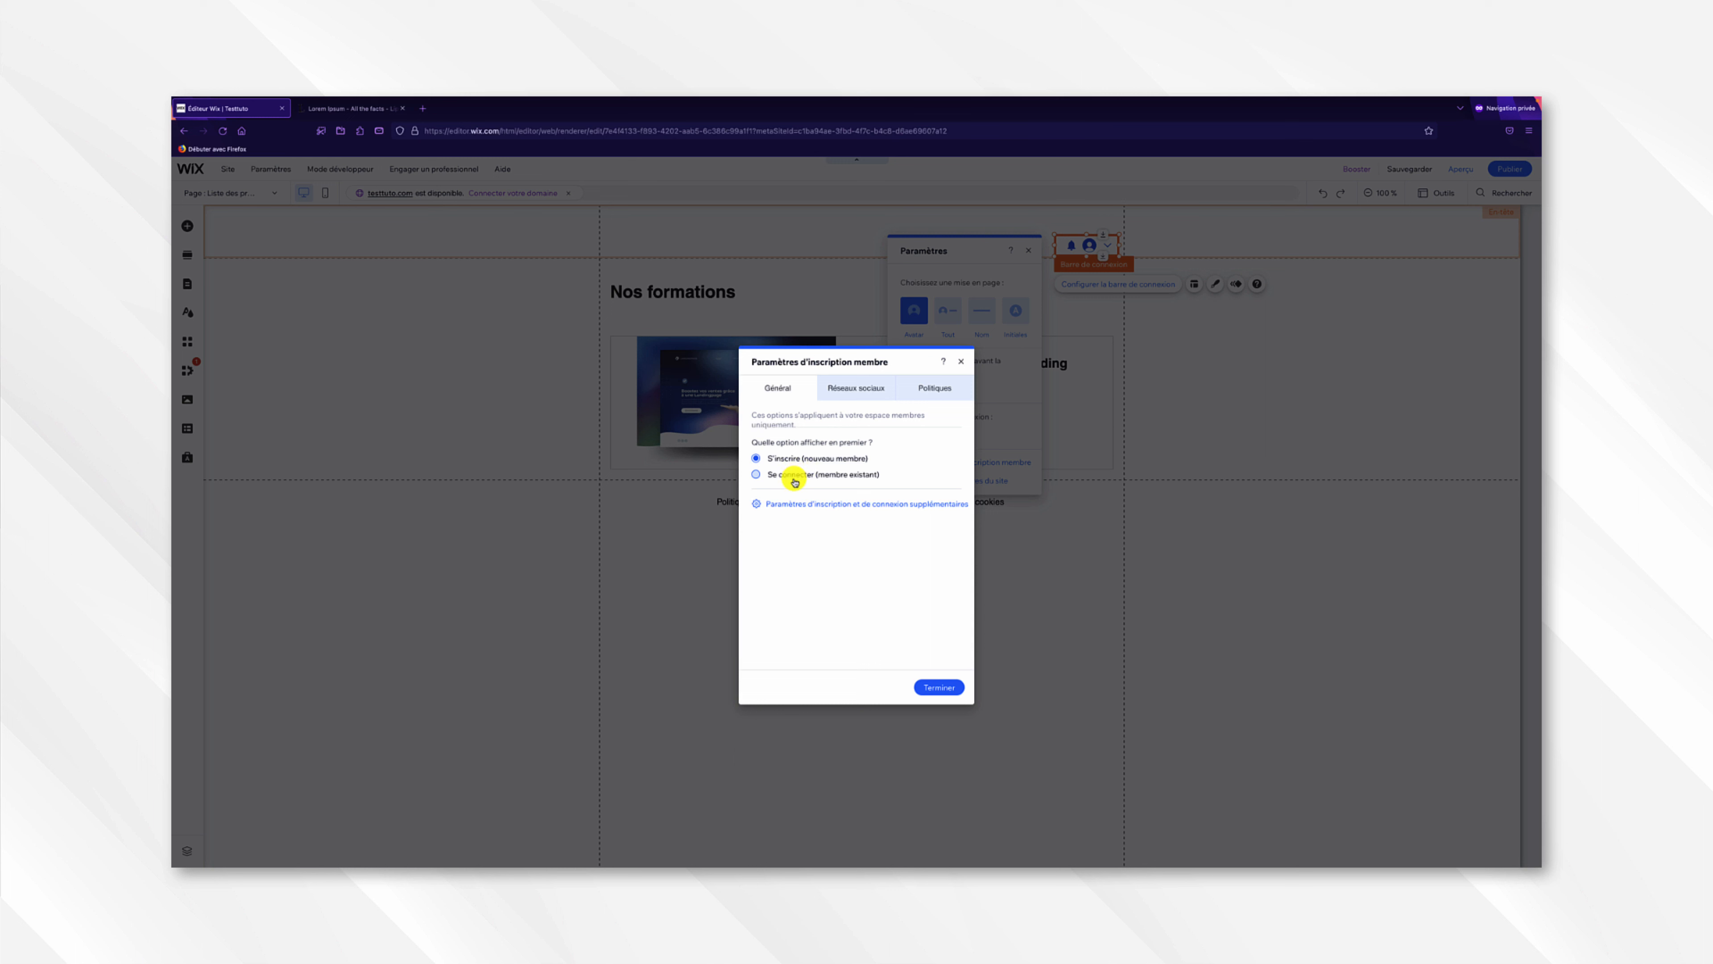
left_click(837, 391)
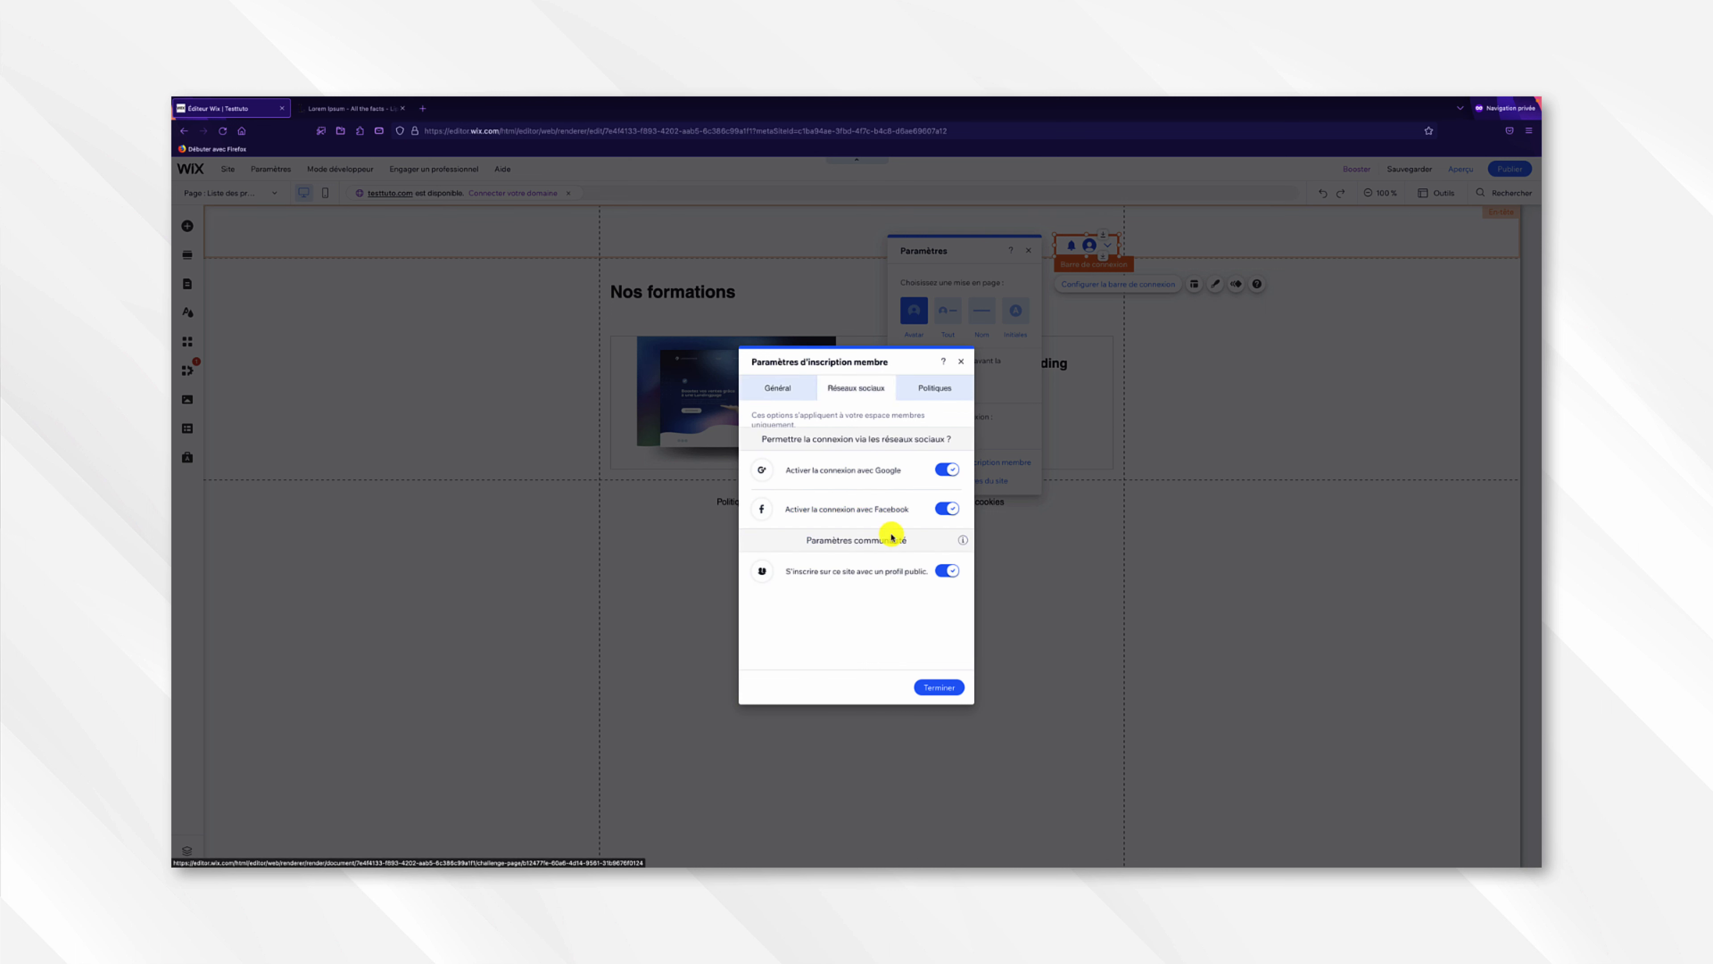
left_click(930, 390)
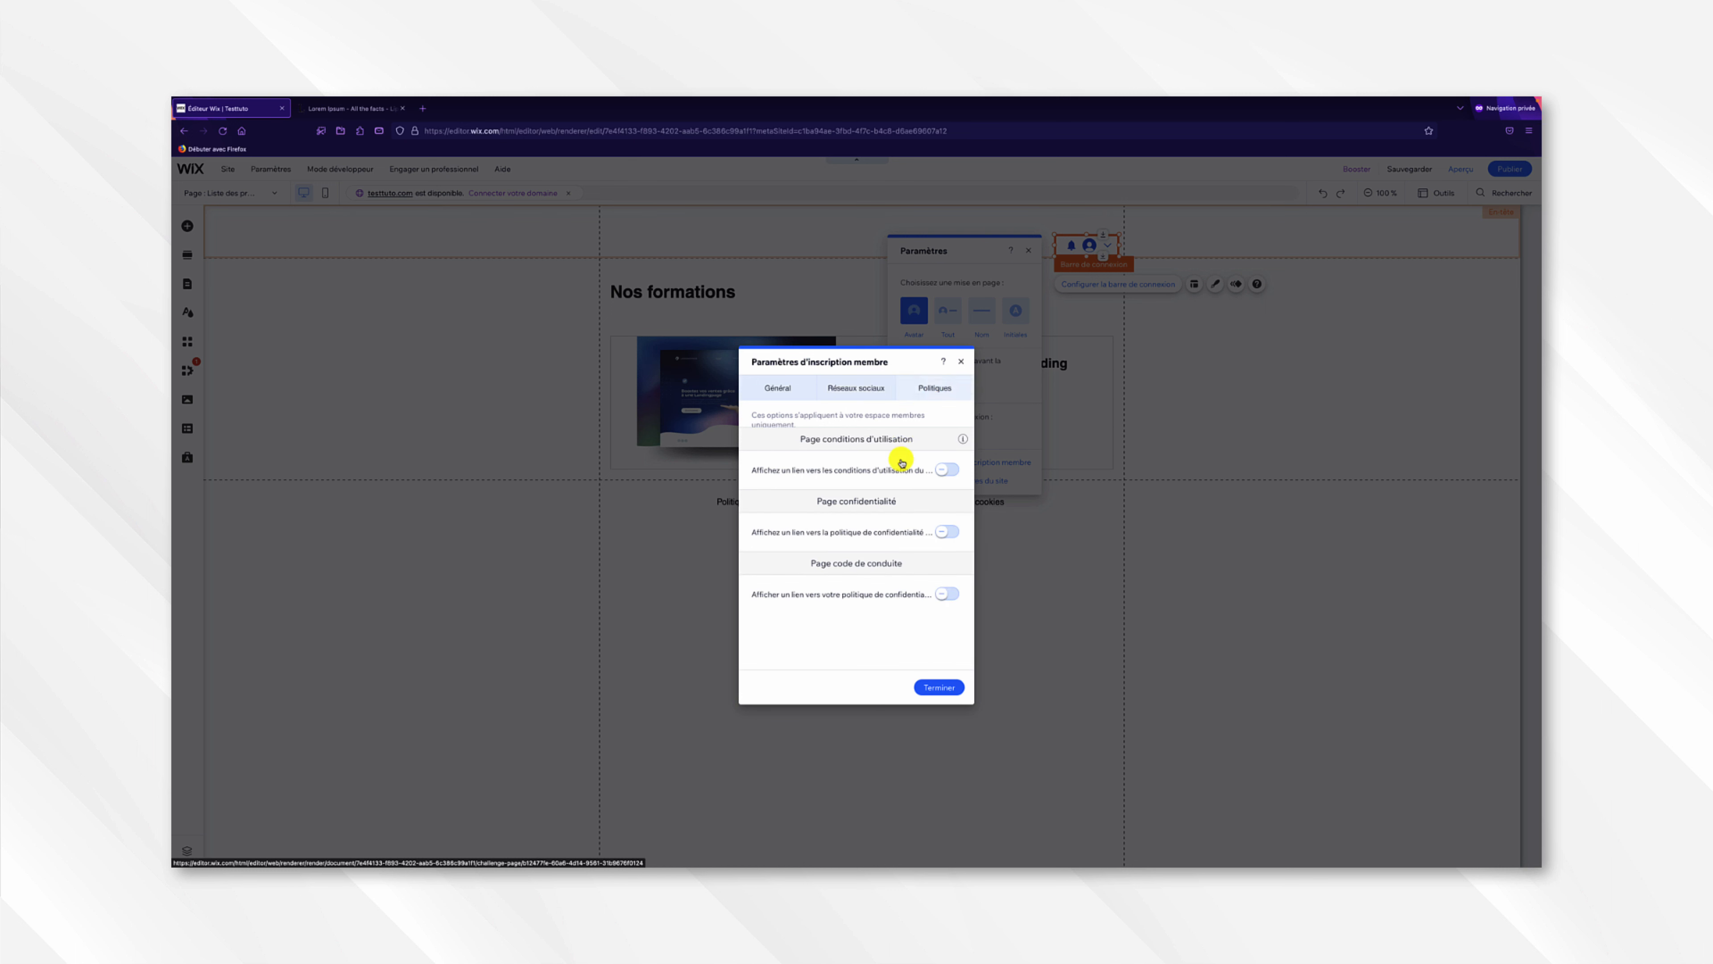